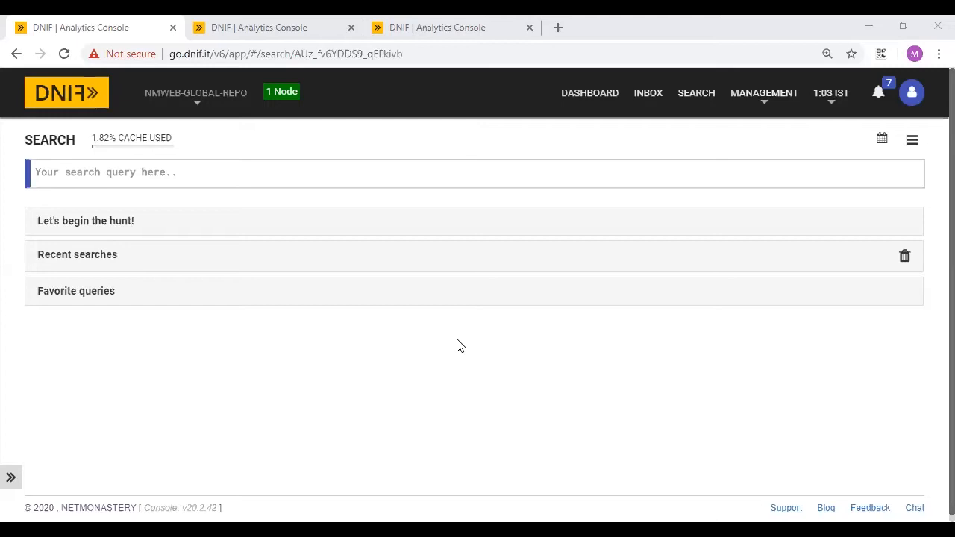
- Enter a _fetch query in the search box, then clear it
{"action": "left_click", "coordinate": [103, 177]}
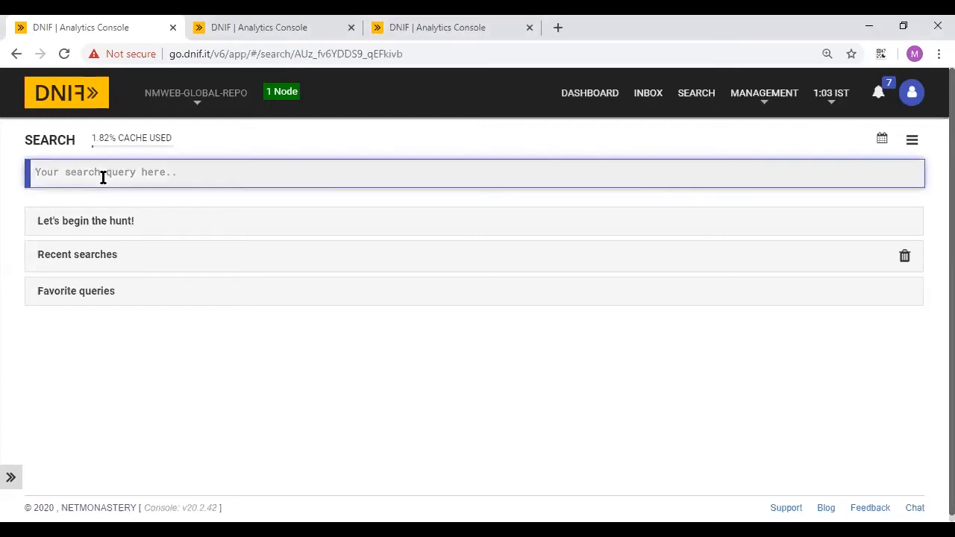
{"action": "type", "text": "_fetch"}
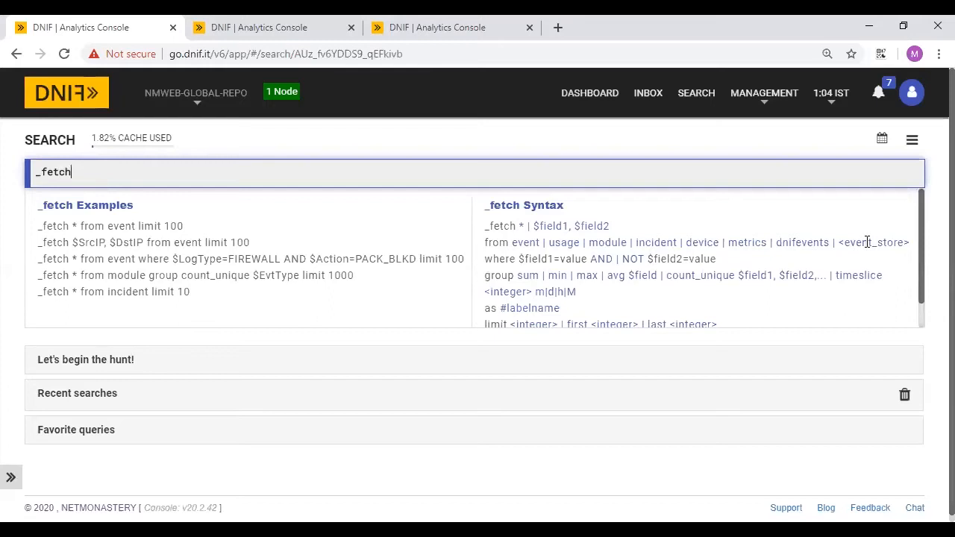
{"action": "left_click_drag", "start_coordinate": [73, 170], "coordinate": [13, 170]}
{"action": "key", "text": "BackSpace"}
- Run _retrieve list to show all 387 stores by Name and Type, then clear the box
{"action": "type", "text": "_reti"}
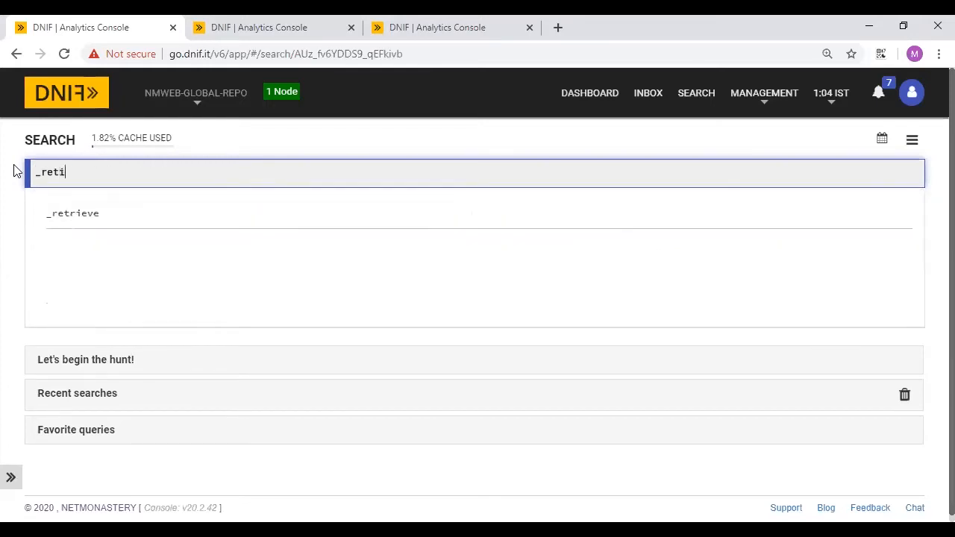
{"action": "key", "text": "BackSpace"}
{"action": "type", "text": "r"}
{"action": "key", "text": "Down"}
{"action": "key", "text": "Return"}
{"action": "type", "text": "ieveis"}
{"action": "key", "text": "Return"}
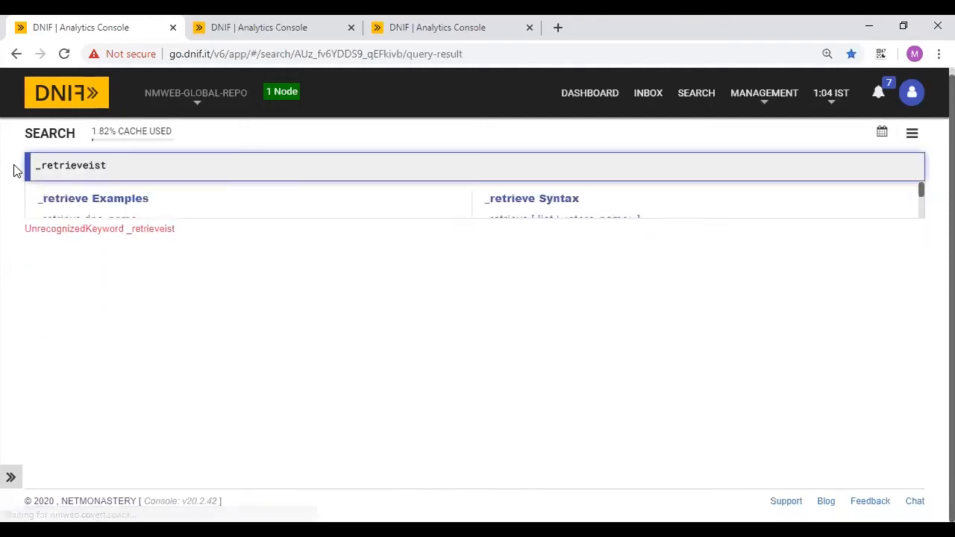
{"action": "key", "text": "BackSpace"}
{"action": "type", "text": "list"}
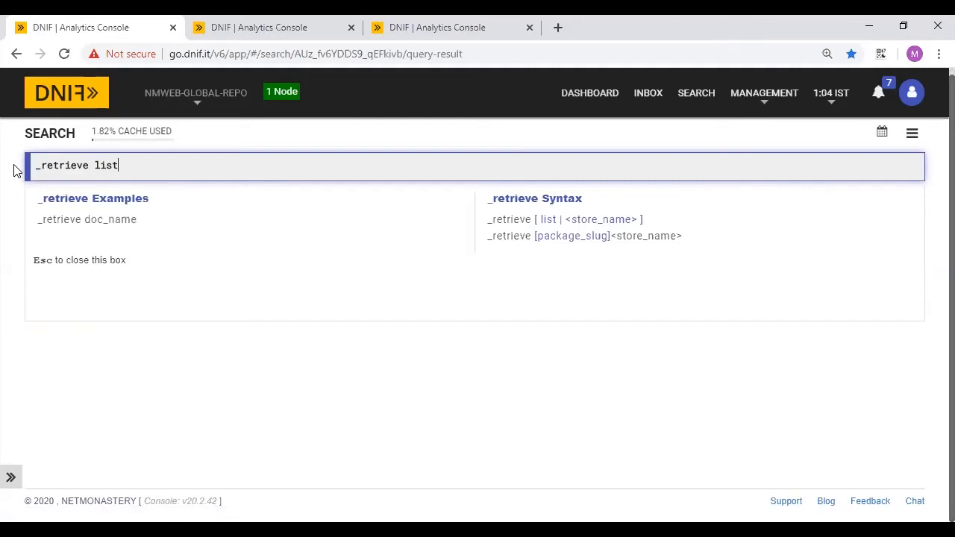
{"action": "key", "text": "Return"}
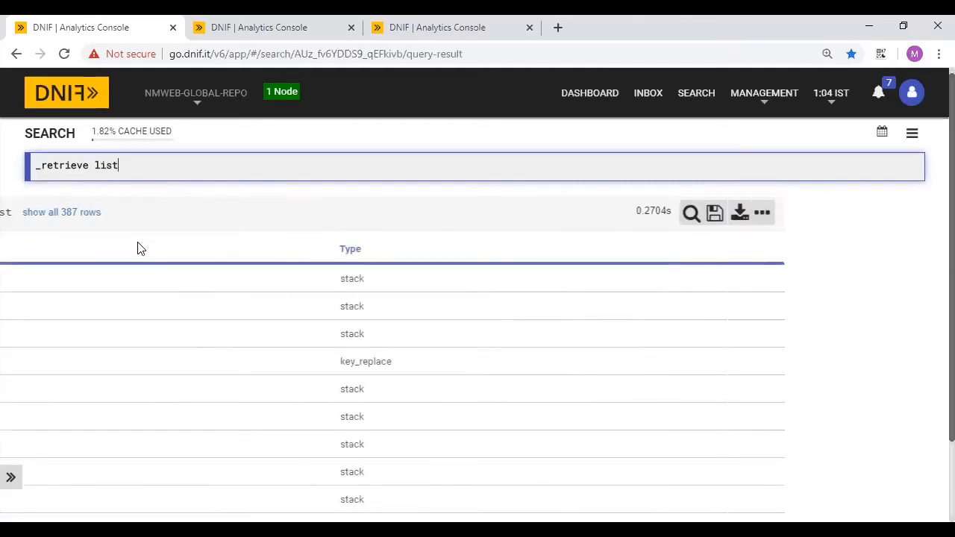
{"action": "left_click_drag", "start_coordinate": [120, 158], "coordinate": [24, 162]}
{"action": "key", "text": "BackSpace"}
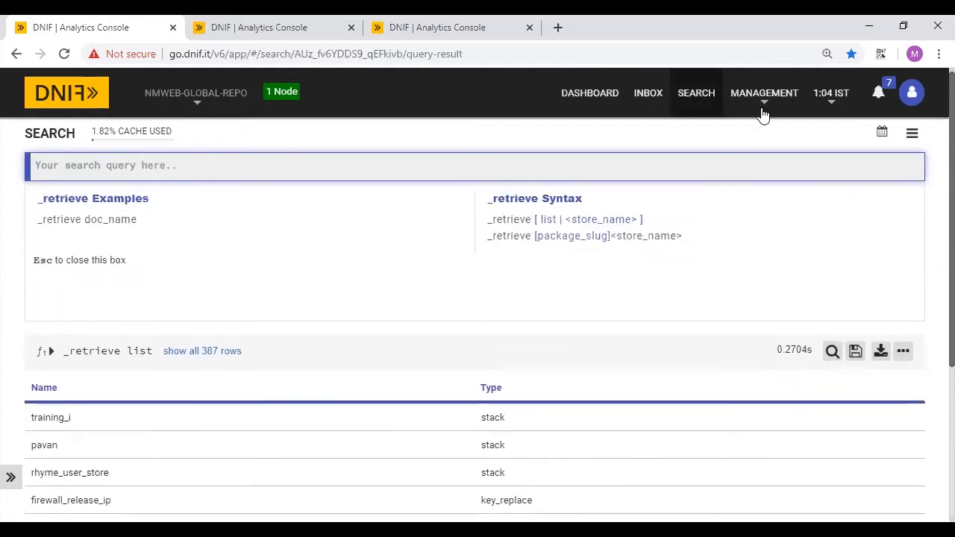
{"action": "left_click", "coordinate": [912, 133]}
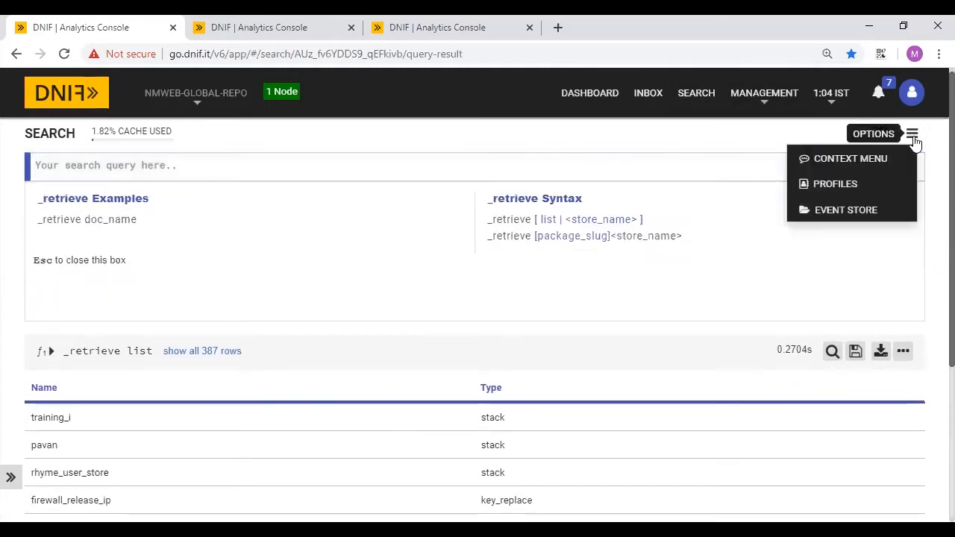
{"action": "left_click", "coordinate": [836, 214]}
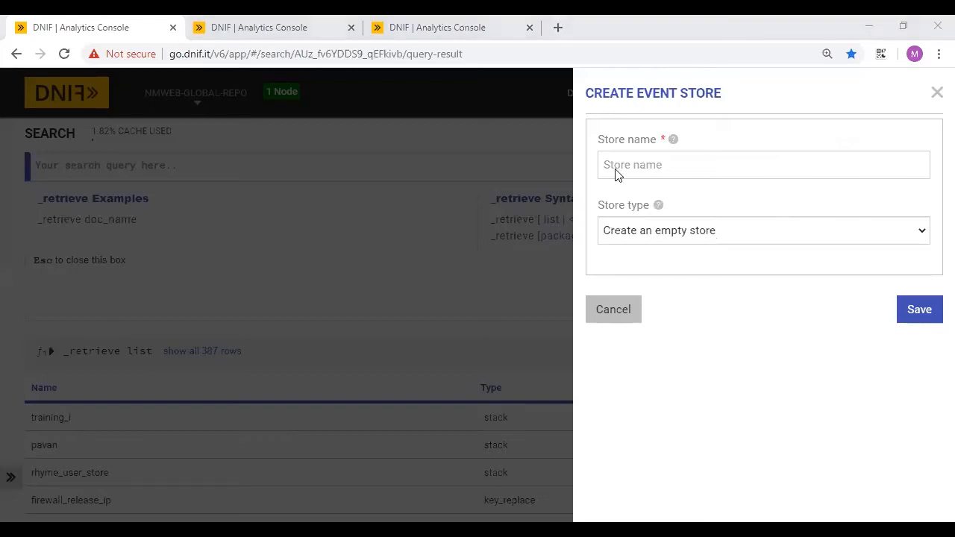
{"action": "left_click", "coordinate": [632, 224]}
{"action": "left_click", "coordinate": [634, 279]}
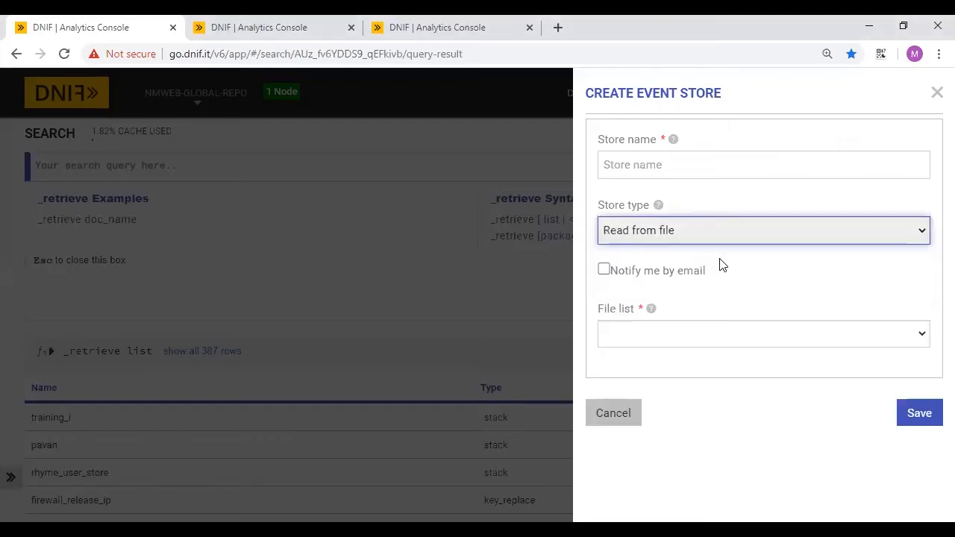
{"action": "left_click", "coordinate": [639, 333]}
{"action": "scroll", "coordinate": [566, 220], "scroll_direction": "down", "scroll_amount": 2}
{"action": "scroll", "coordinate": [564, 220], "scroll_direction": "down", "scroll_amount": 20}
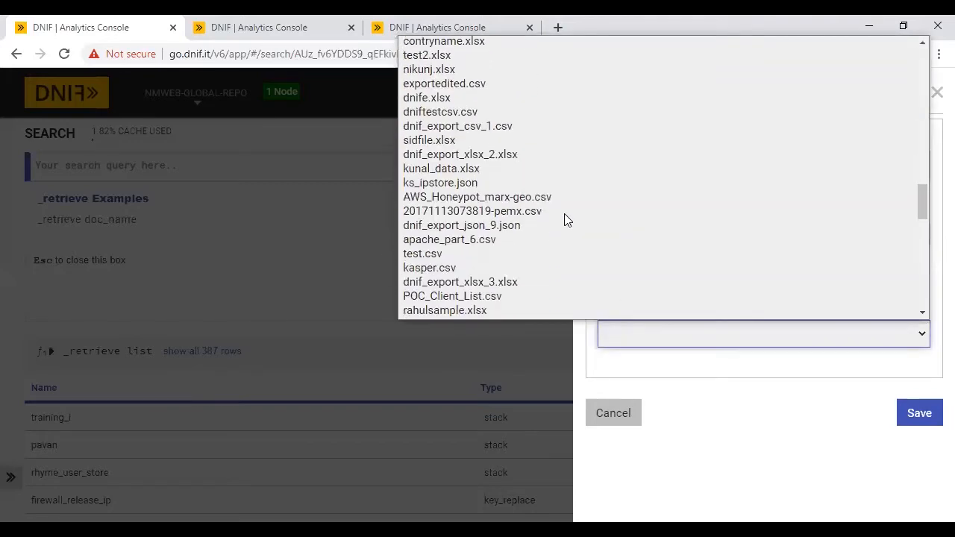
{"action": "scroll", "coordinate": [564, 220], "scroll_direction": "up", "scroll_amount": 20}
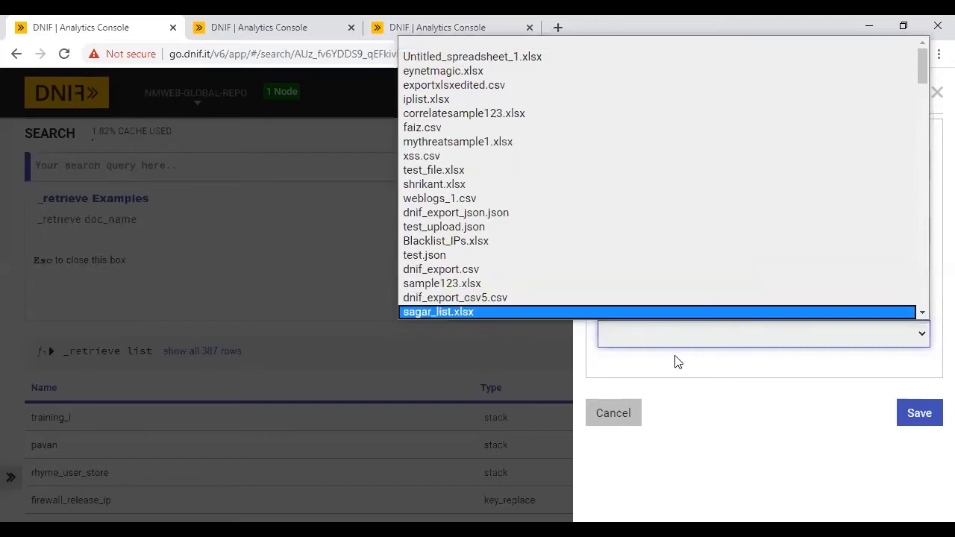
{"action": "left_click", "coordinate": [612, 420]}
{"action": "left_click", "coordinate": [612, 420]}
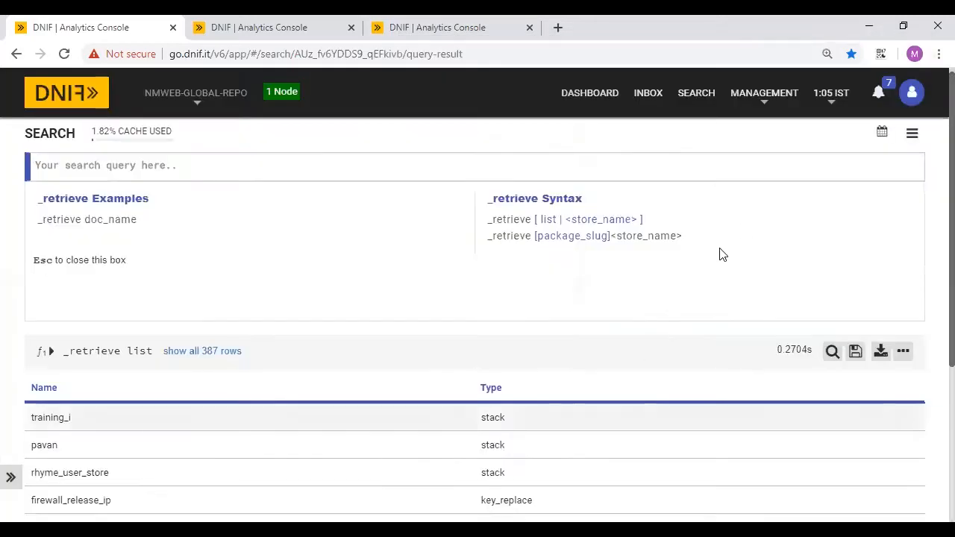
- Reload the SEARCH page and collapse the Let's begin the hunt! panel
{"action": "left_click", "coordinate": [702, 105]}
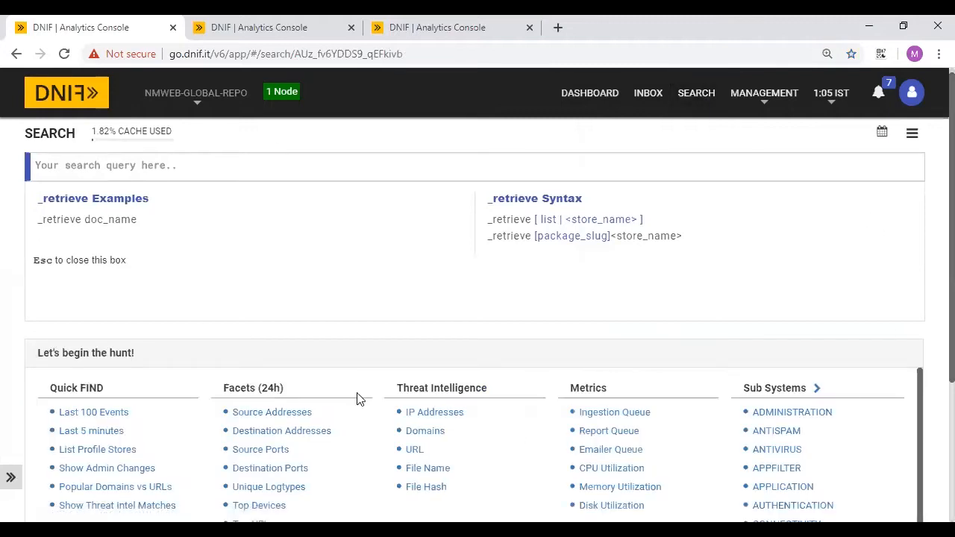
{"action": "left_click", "coordinate": [158, 364]}
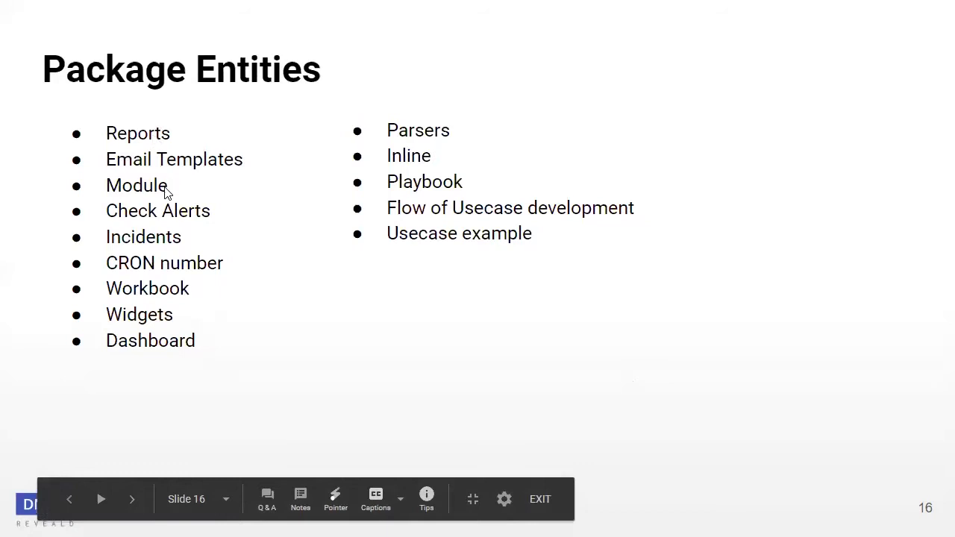
- Exit the Package Entities slideshow and switch back to the DNIF console window
{"action": "key", "text": "Escape"}
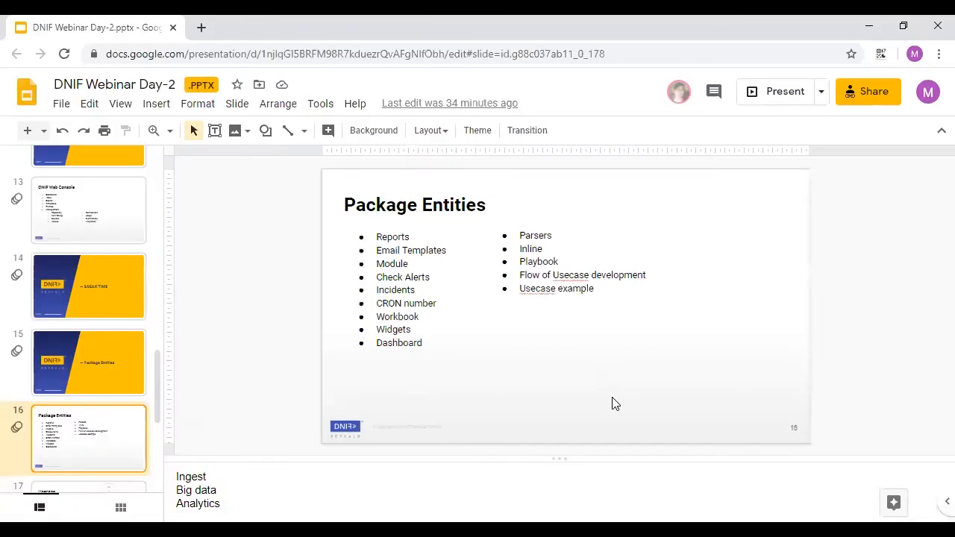
{"action": "key", "text": "alt+Tab"}
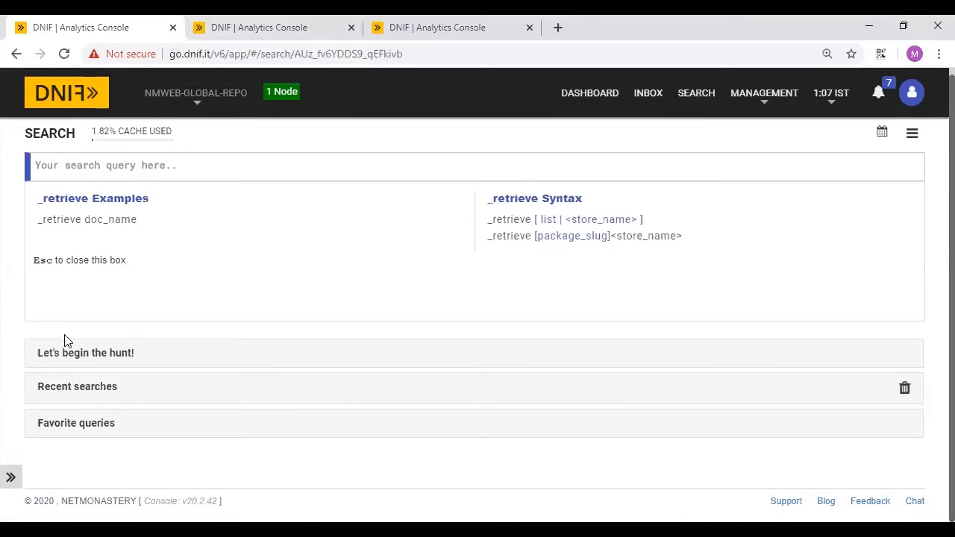
- Search the package repository for 'training webinar' and open that package
{"action": "left_click", "coordinate": [222, 22]}
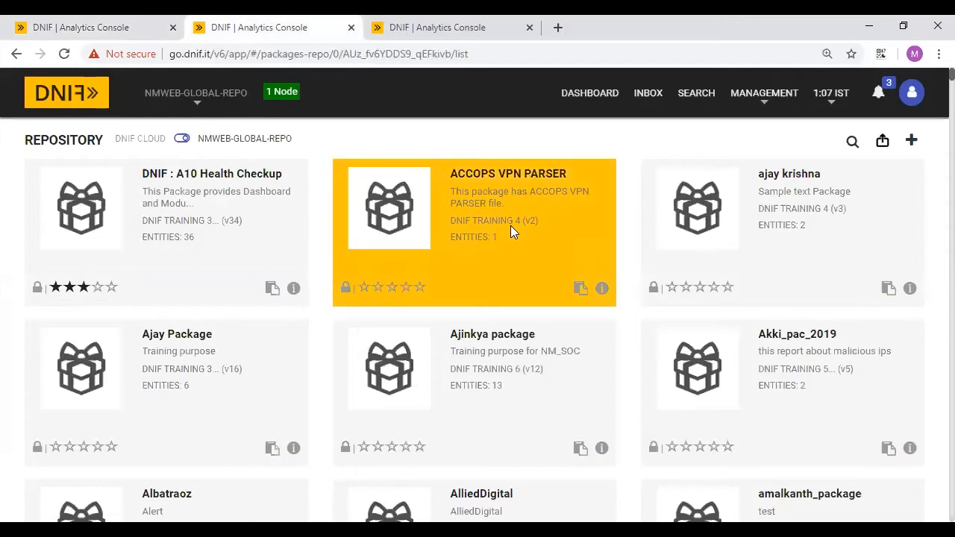
{"action": "left_click", "coordinate": [492, 21]}
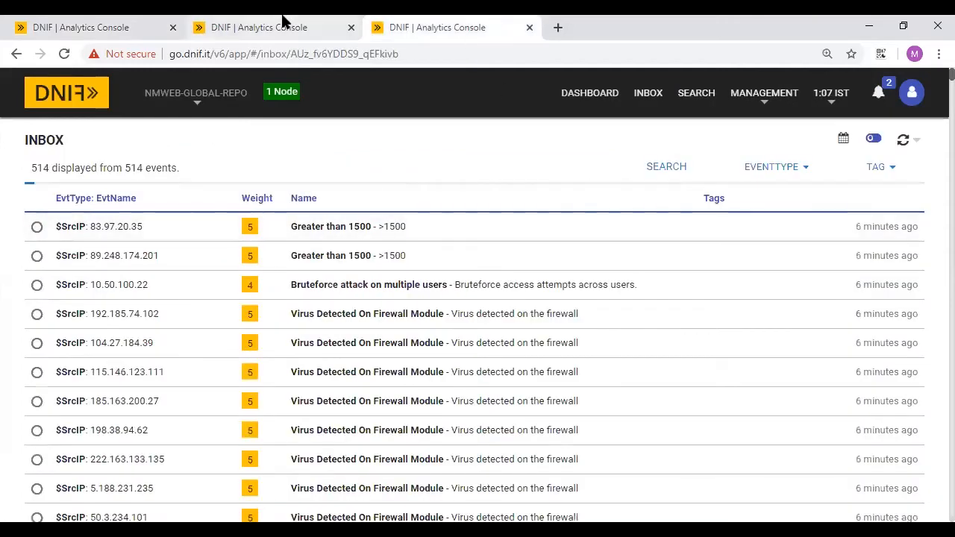
{"action": "left_click", "coordinate": [284, 21]}
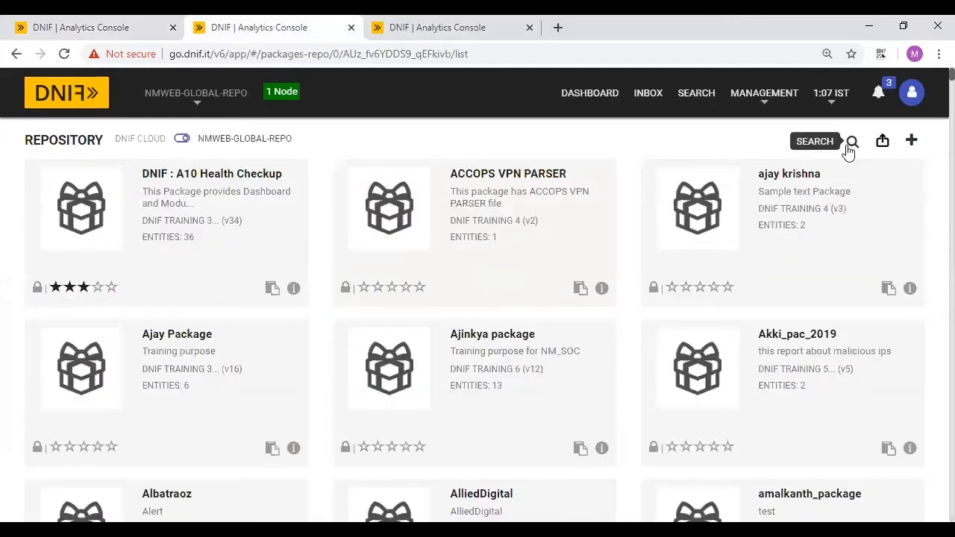
{"action": "left_click", "coordinate": [851, 144]}
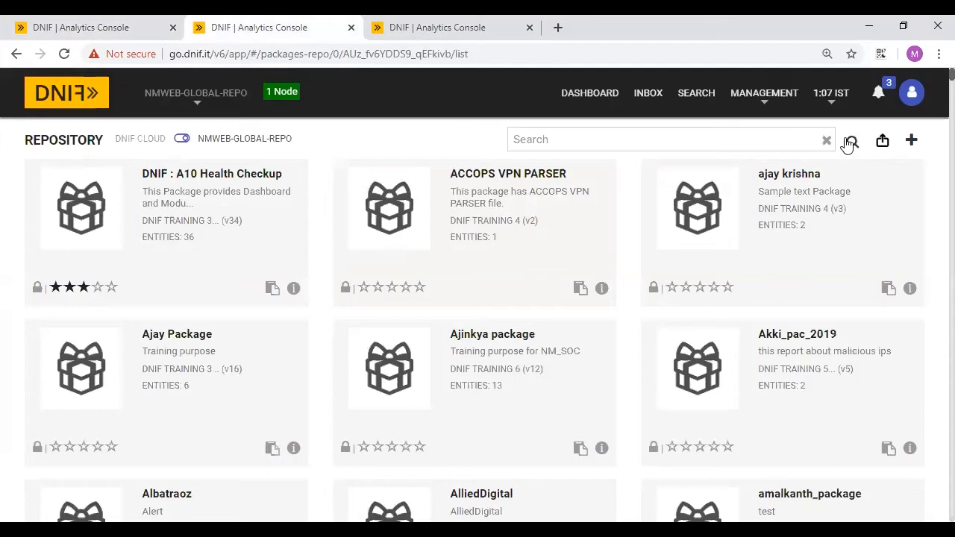
{"action": "left_click", "coordinate": [773, 137]}
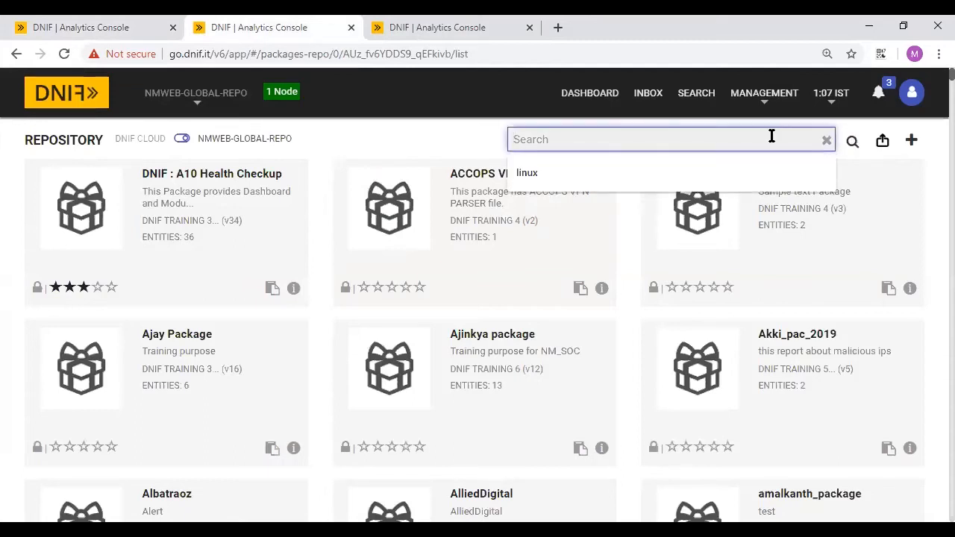
{"action": "type", "text": "training"}
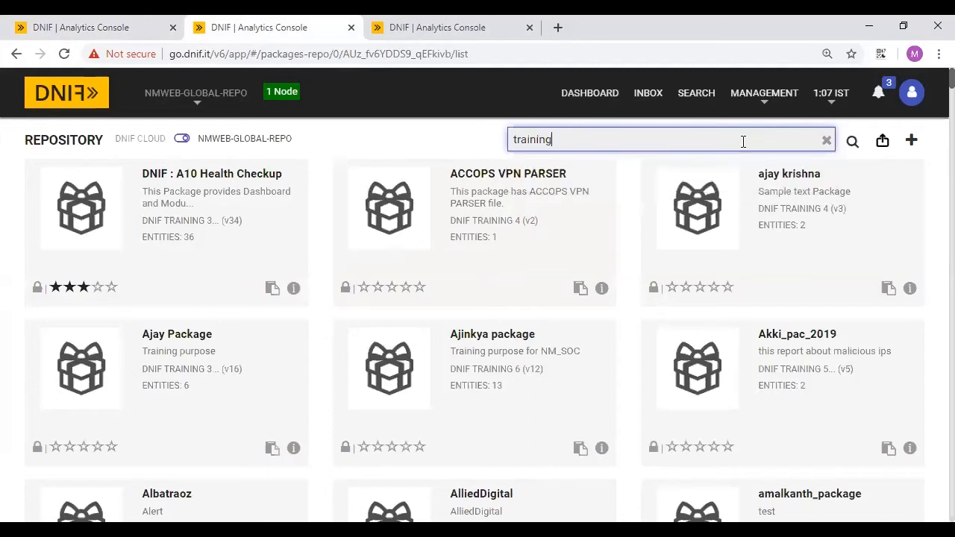
{"action": "type", "text": " webinar"}
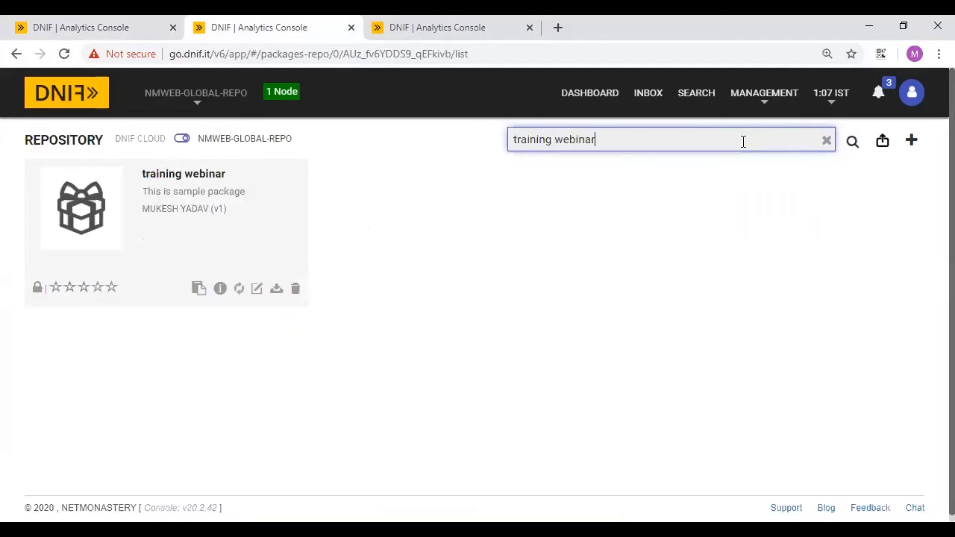
{"action": "left_click", "coordinate": [171, 193]}
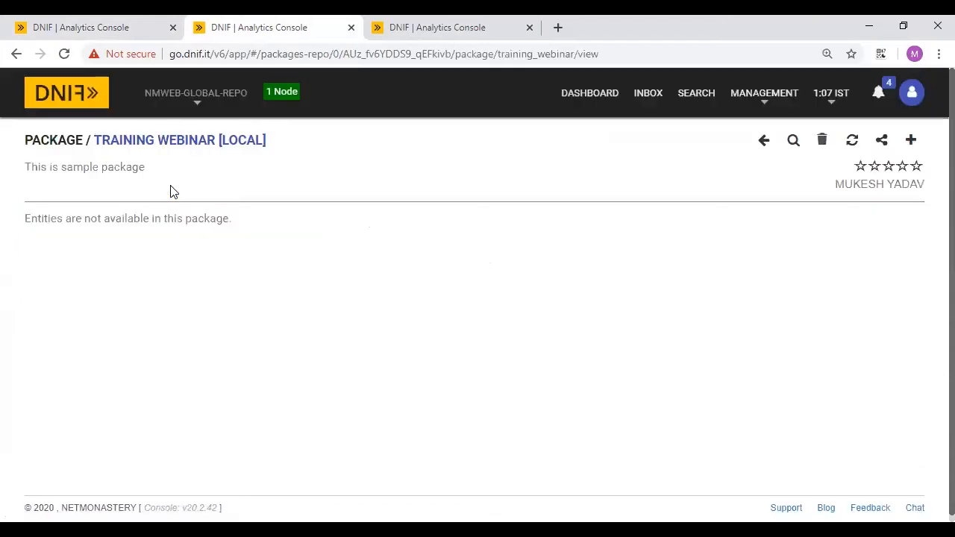
- Add a new report named 'blacklisted ip' to the package
{"action": "left_click", "coordinate": [911, 141]}
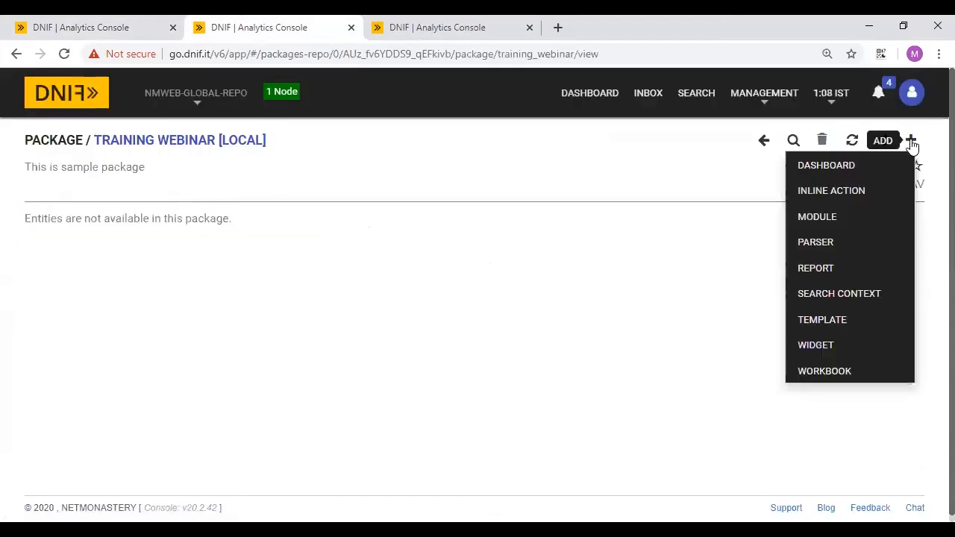
{"action": "left_click", "coordinate": [827, 270]}
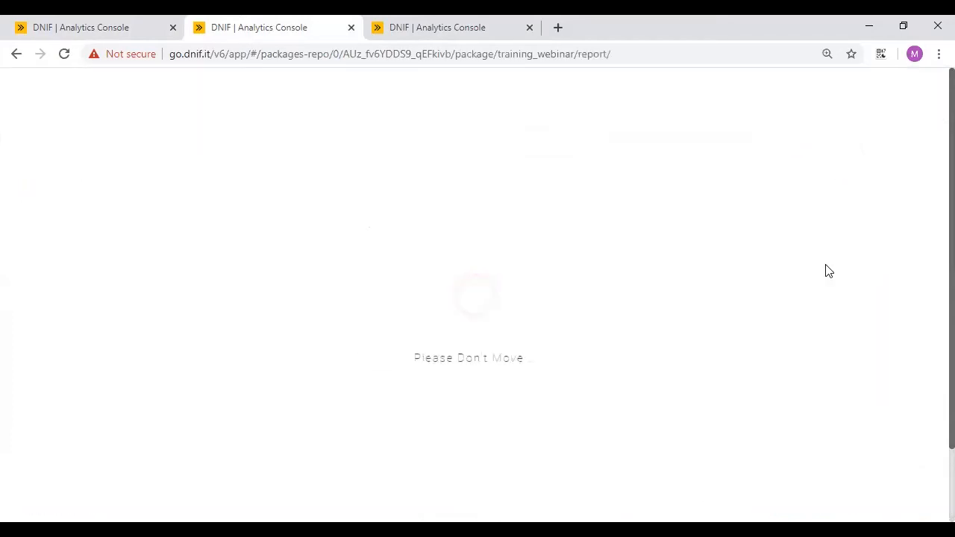
{"action": "left_click", "coordinate": [262, 214]}
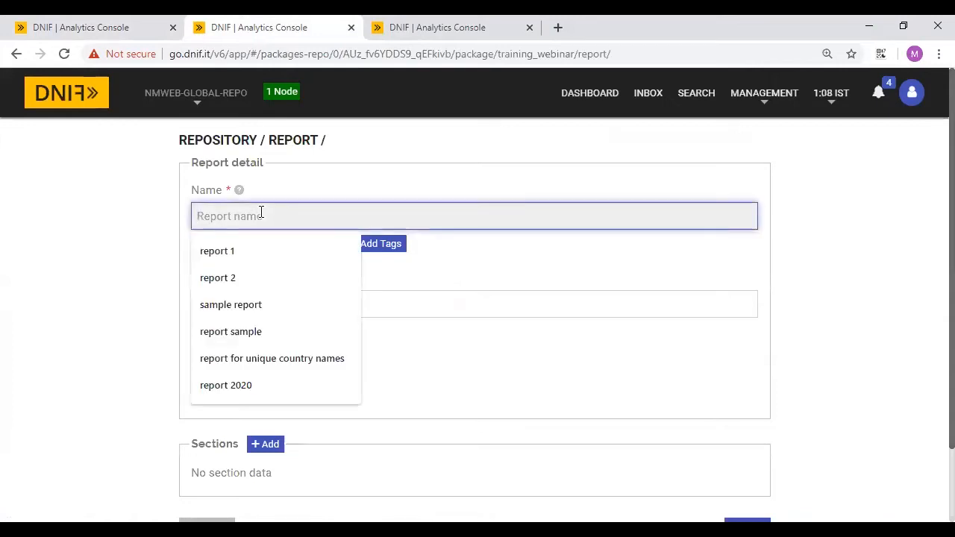
{"action": "type", "text": "Black"}
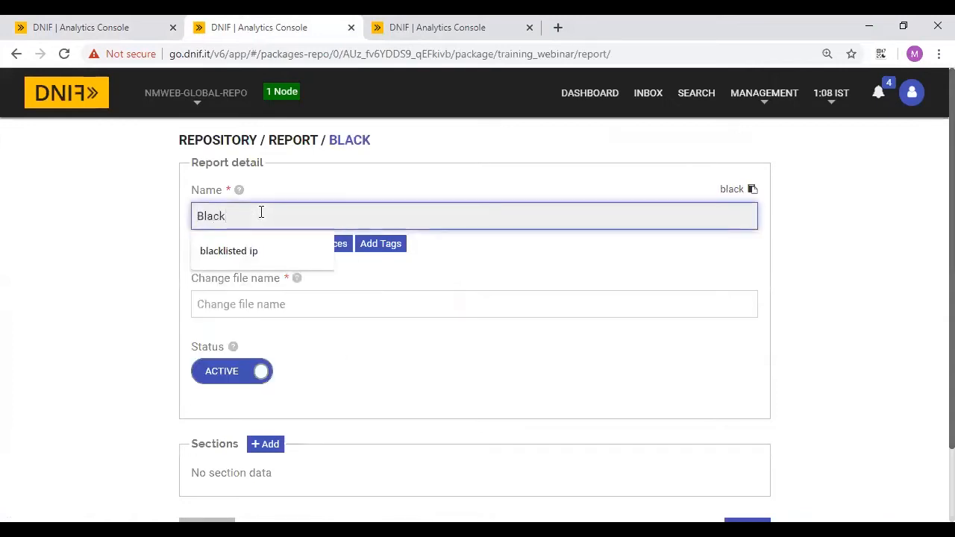
{"action": "key", "text": "Down"}
{"action": "key", "text": "Return"}
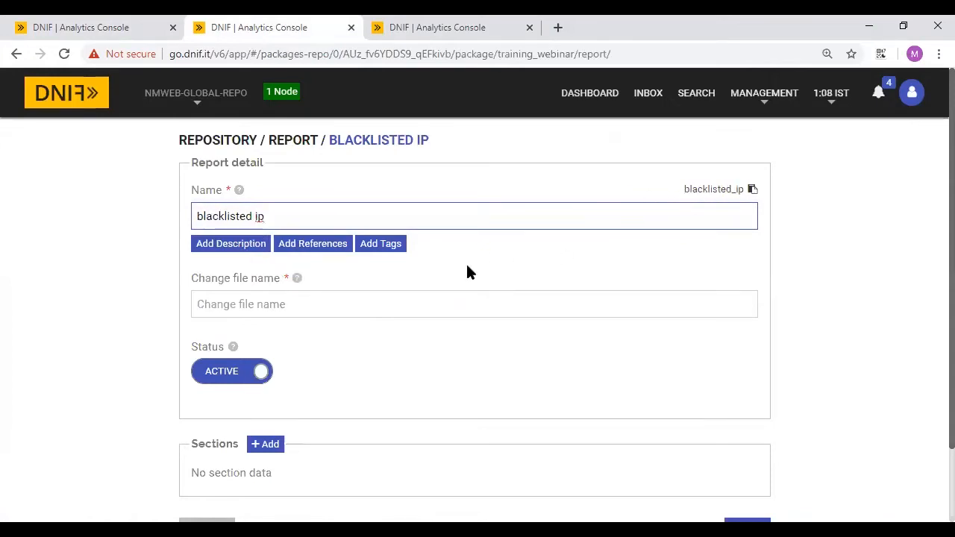
- Set the report's file name to 'June Report 2020' and tag it training
{"action": "scroll", "coordinate": [467, 269], "scroll_direction": "down", "scroll_amount": 1}
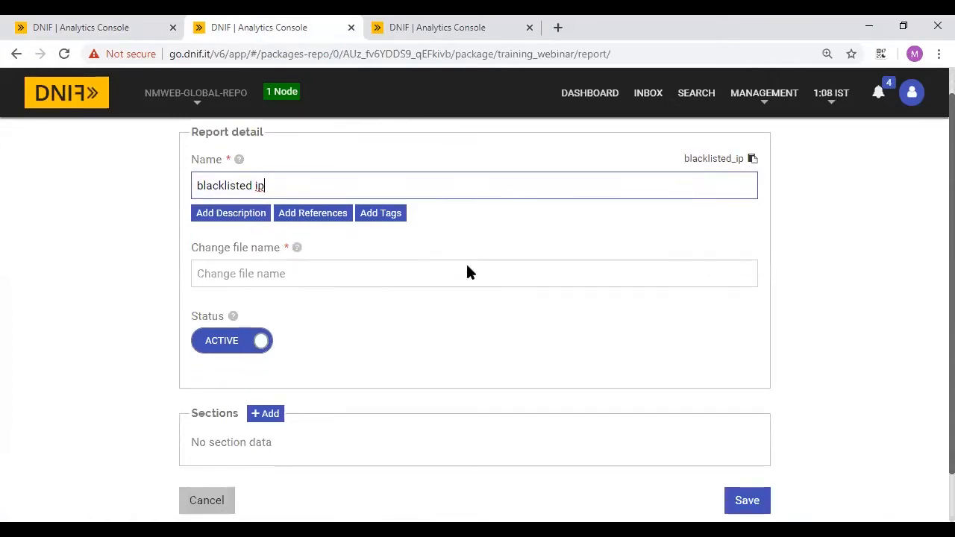
{"action": "left_click", "coordinate": [270, 267]}
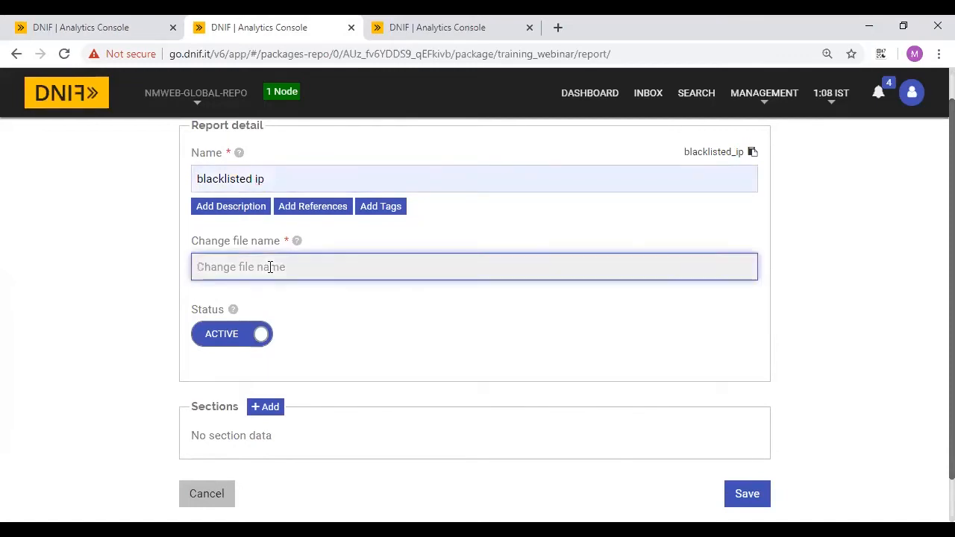
{"action": "type", "text": "June Report 2020"}
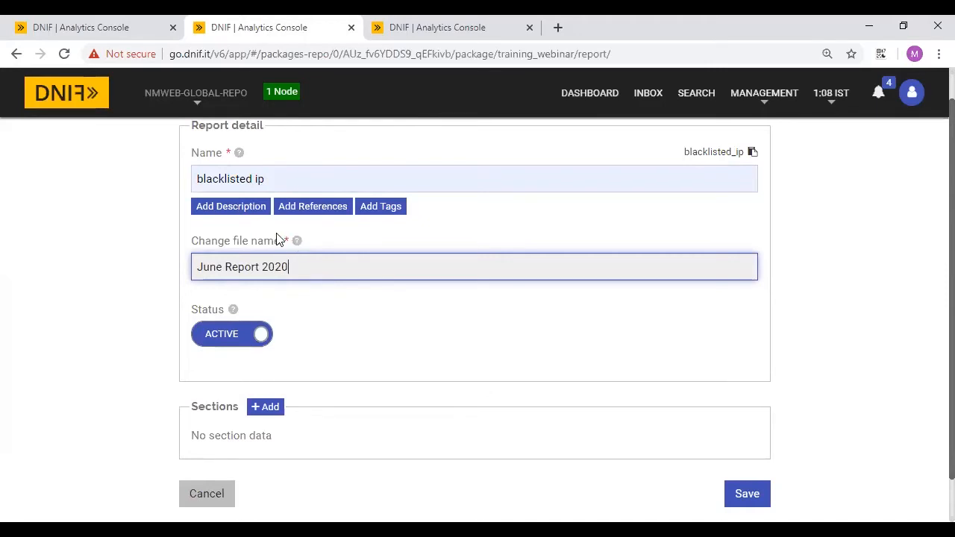
{"action": "left_click", "coordinate": [381, 208]}
{"action": "left_click", "coordinate": [283, 268]}
{"action": "type", "text": "training"}
{"action": "key", "text": "Return"}
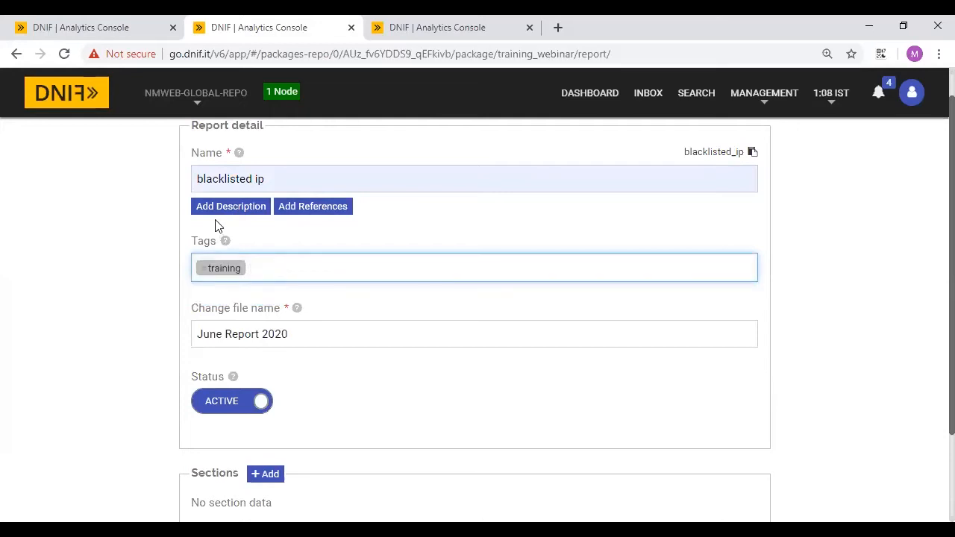
- Give the report the description 'This is sample report'
{"action": "left_click", "coordinate": [206, 210]}
{"action": "left_click", "coordinate": [259, 285]}
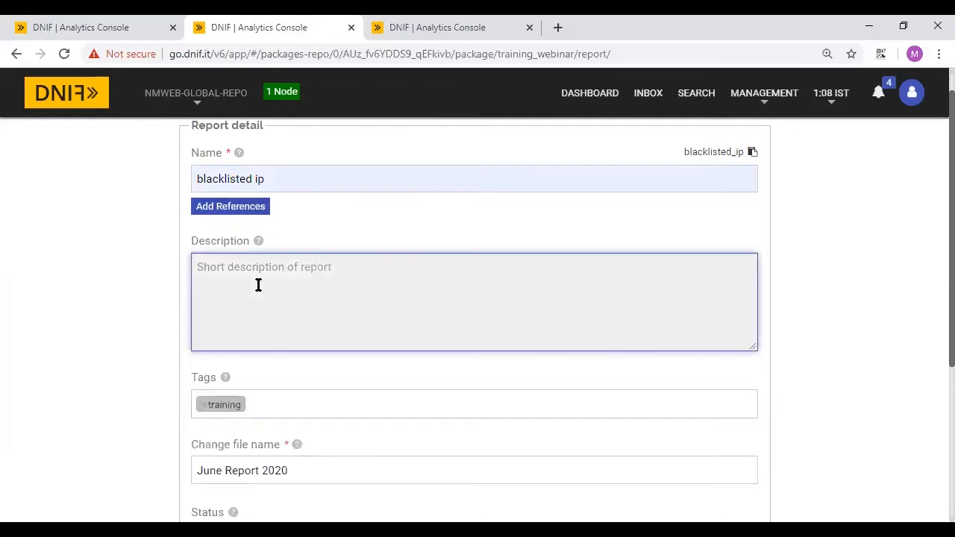
{"action": "scroll", "coordinate": [259, 285], "scroll_direction": "down", "scroll_amount": 3}
{"action": "scroll", "coordinate": [258, 290], "scroll_direction": "up", "scroll_amount": 4}
{"action": "type", "text": "This is sample report"}
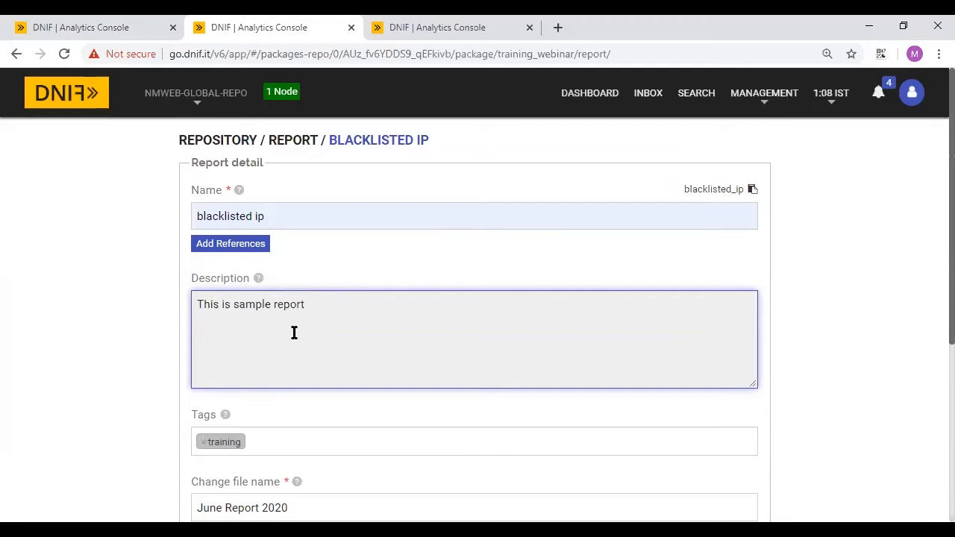
{"action": "scroll", "coordinate": [294, 332], "scroll_direction": "down", "scroll_amount": 1}
{"action": "scroll", "coordinate": [294, 333], "scroll_direction": "down", "scroll_amount": 4}
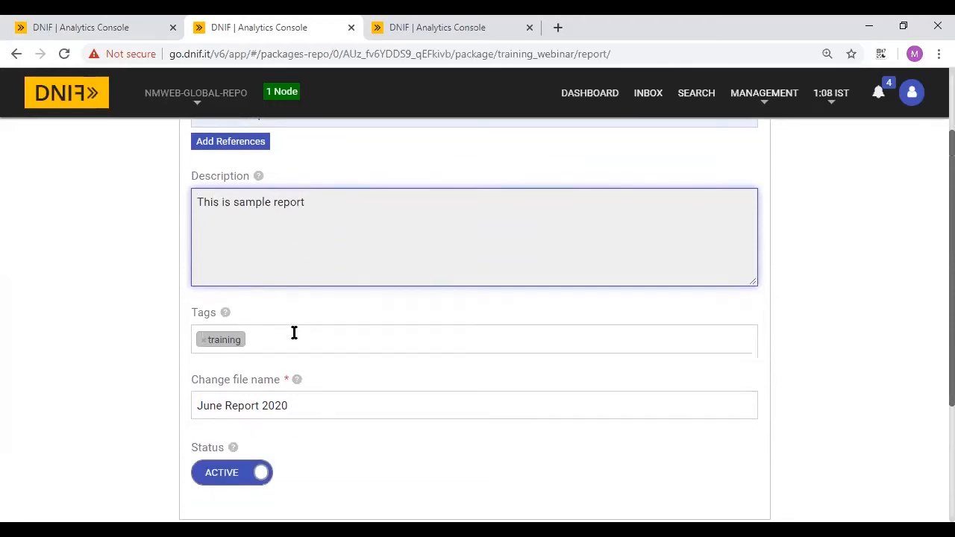
{"action": "scroll", "coordinate": [347, 307], "scroll_direction": "down", "scroll_amount": 1}
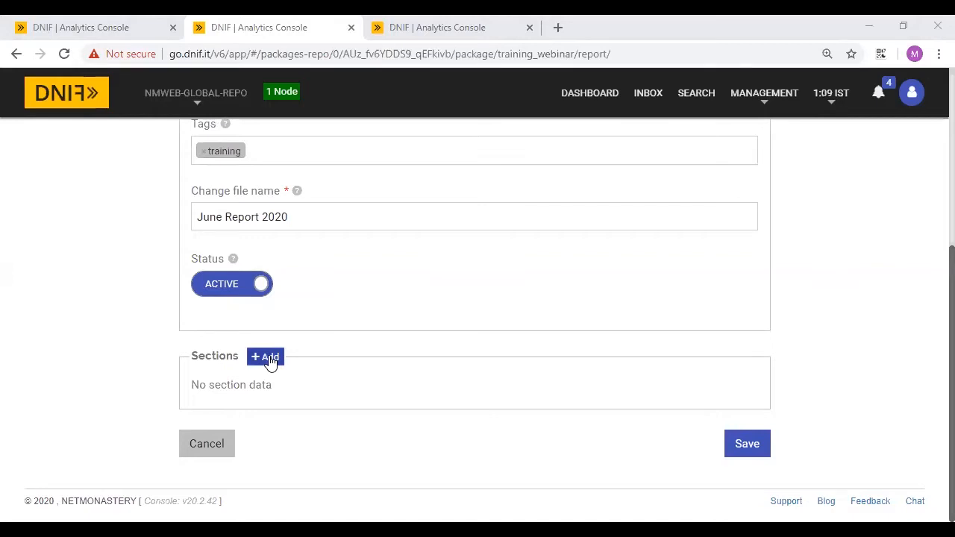
{"action": "scroll", "coordinate": [288, 300], "scroll_direction": "up", "scroll_amount": 4}
{"action": "scroll", "coordinate": [326, 328], "scroll_direction": "down", "scroll_amount": 4}
- Search Intel-flagged events, counting unique $SrcIP and $IntelRef, limited to 5 rows
{"action": "left_click", "coordinate": [85, 24]}
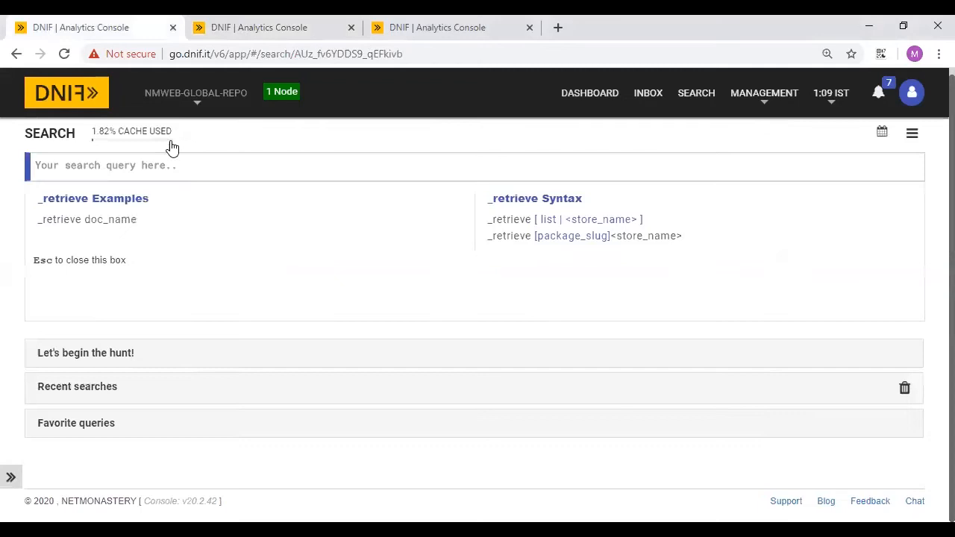
{"action": "left_click", "coordinate": [177, 154]}
{"action": "type", "text": "_fetch"}
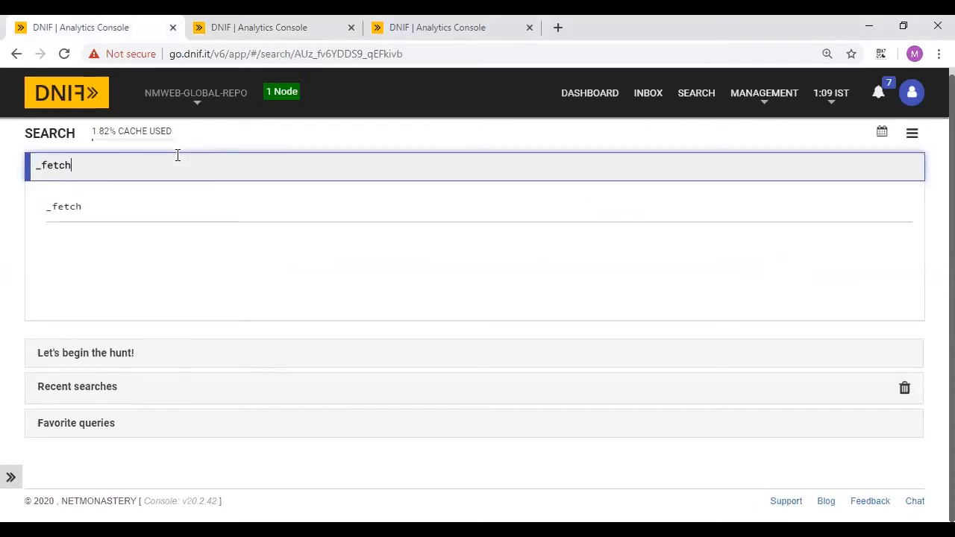
{"action": "type", "text": " * from event where $"}
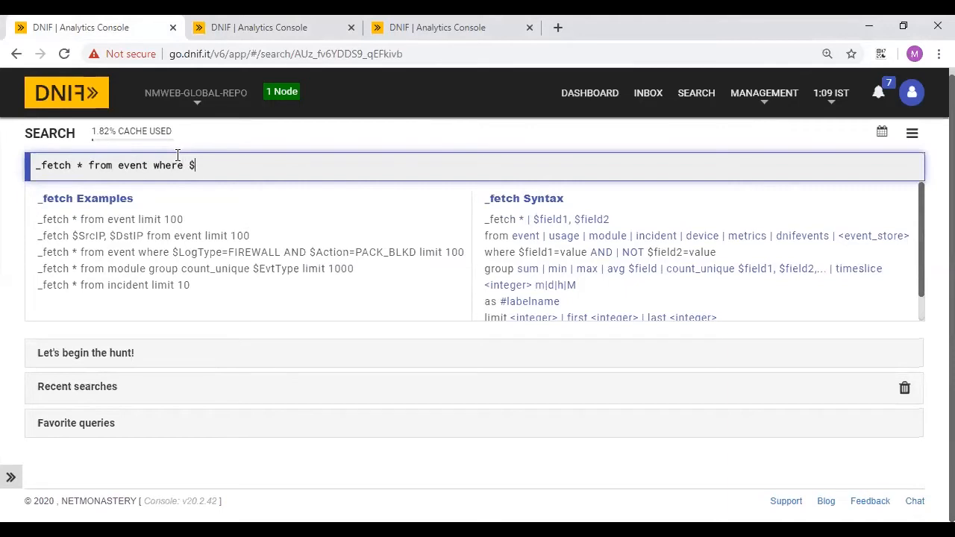
{"action": "type", "text": "Intel"}
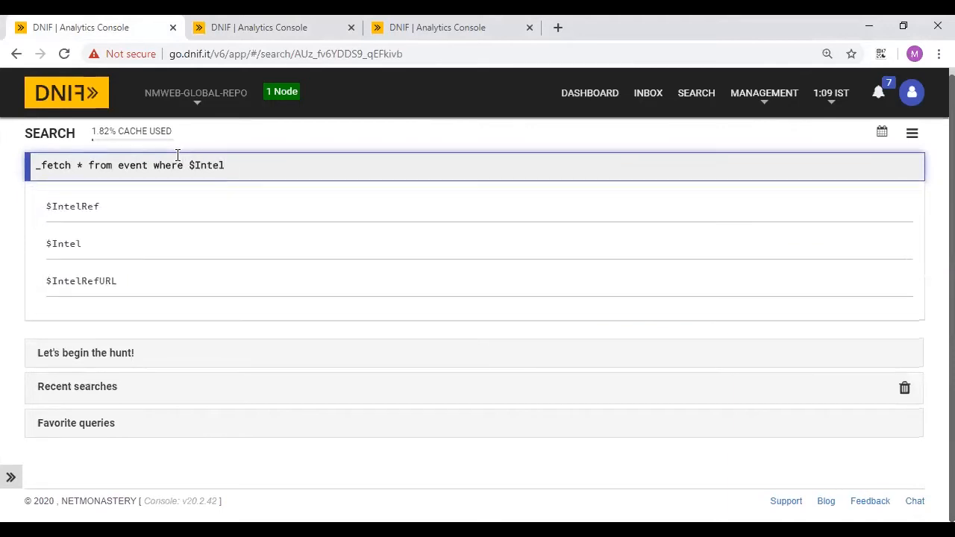
{"action": "type", "text": " = True"}
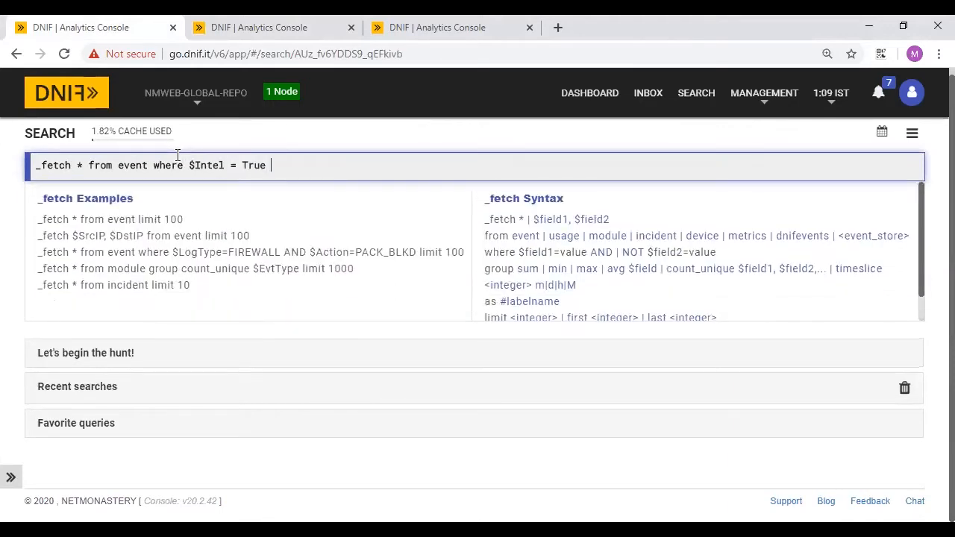
{"action": "type", "text": "co"}
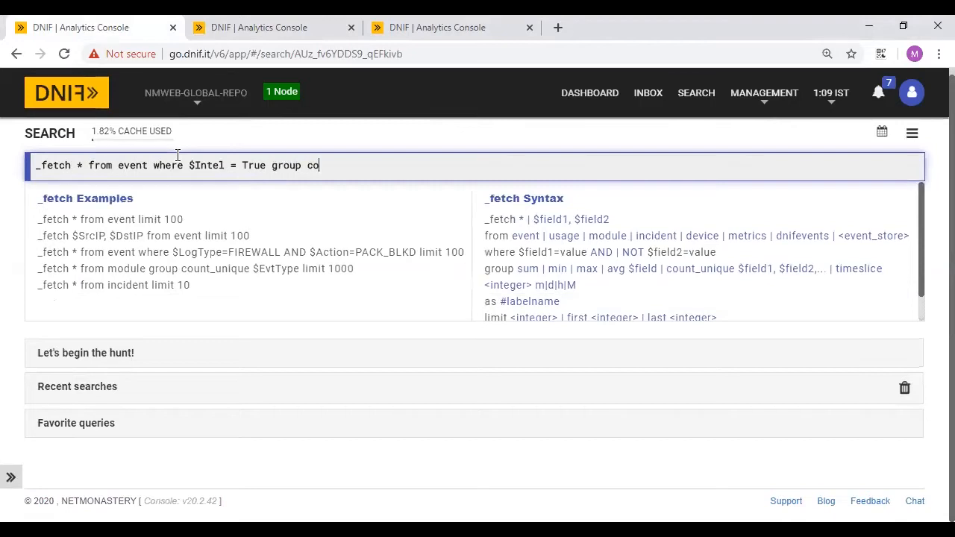
{"action": "type", "text": "unt_unique $"}
{"action": "type", "text": "SrcIP l"}
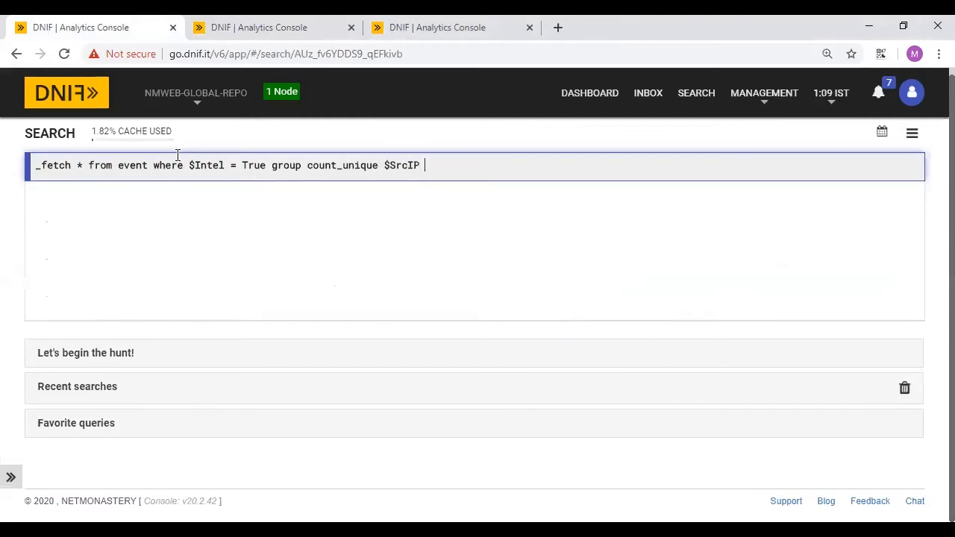
{"action": "key", "text": "BackSpace"}
{"action": "key", "text": "BackSpace"}
{"action": "type", "text": ", $"}
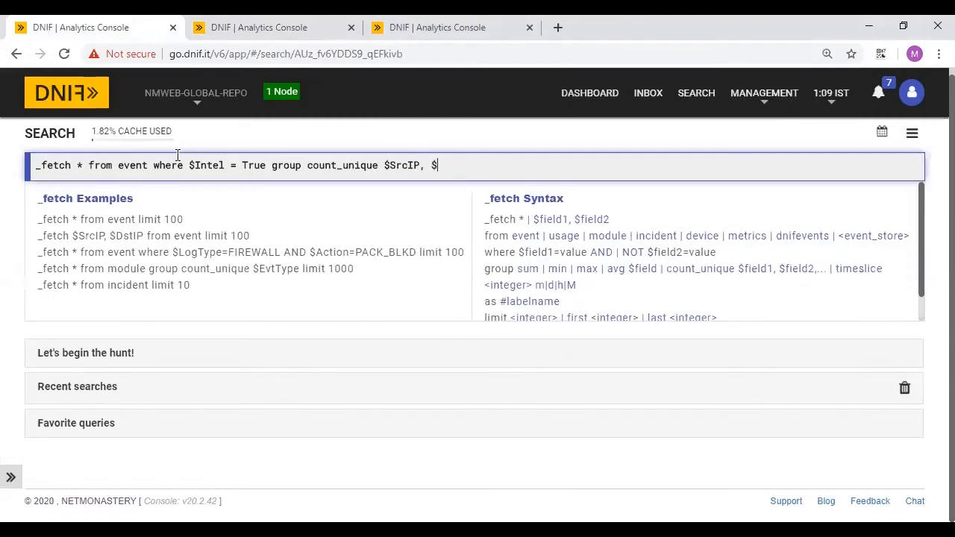
{"action": "type", "text": "Inte"}
{"action": "left_click", "coordinate": [62, 218]}
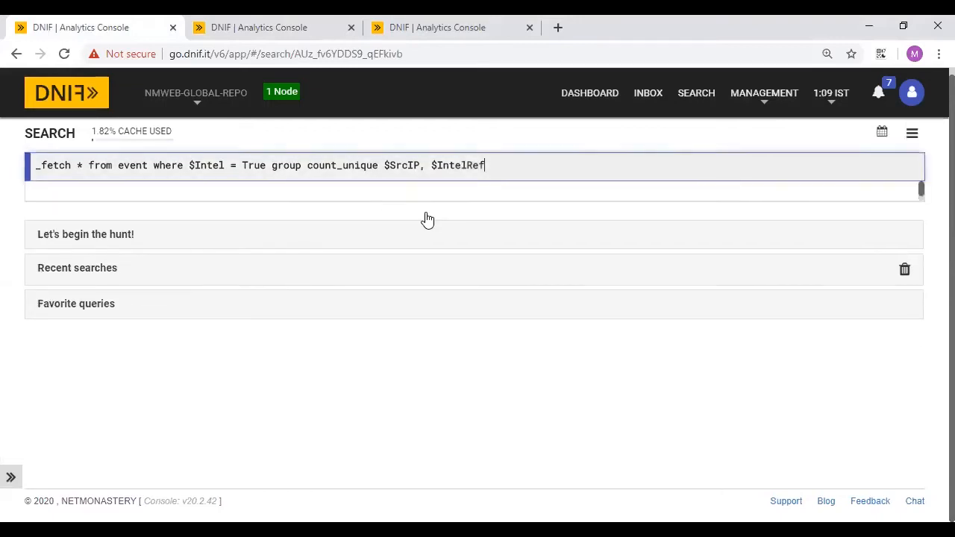
{"action": "type", "text": "limit 4"}
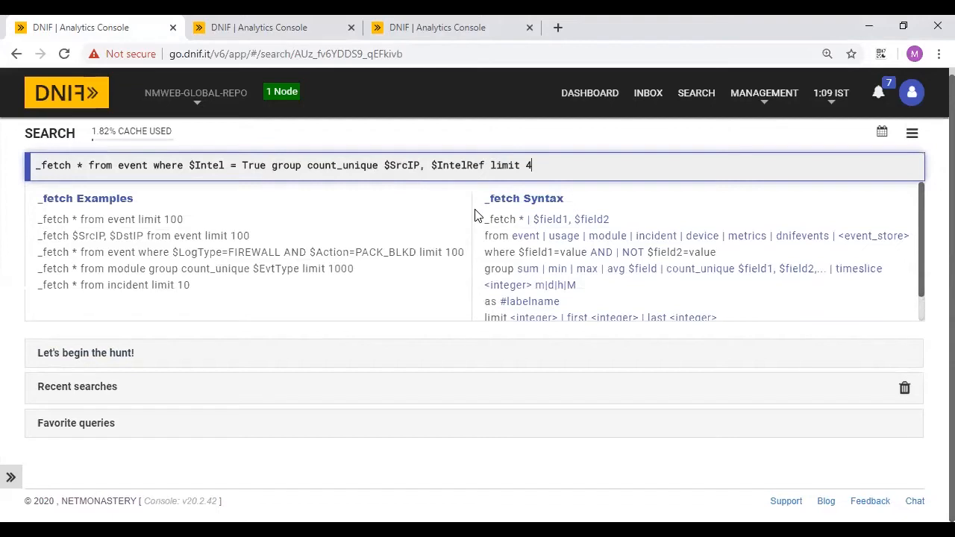
{"action": "key", "text": "Return"}
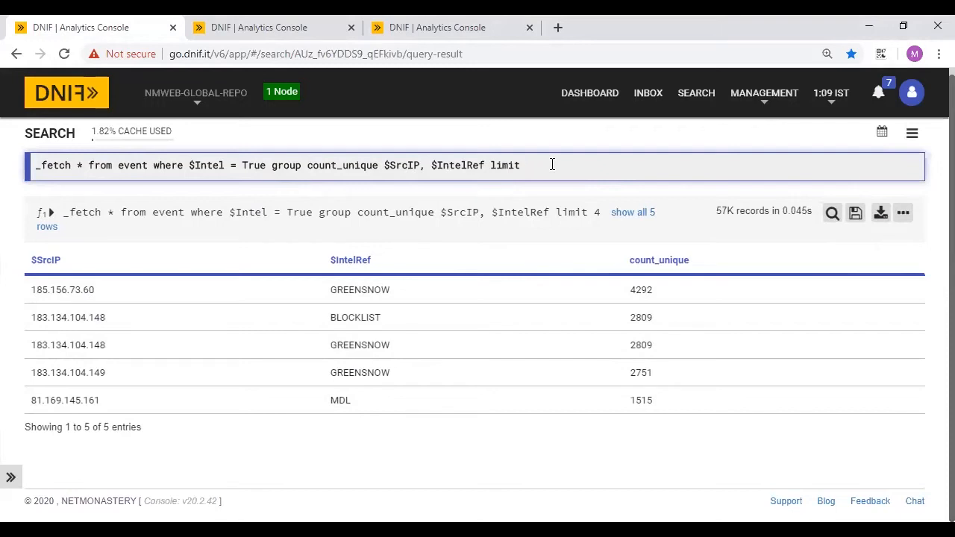
{"action": "type", "text": "5"}
{"action": "key", "text": "Return"}
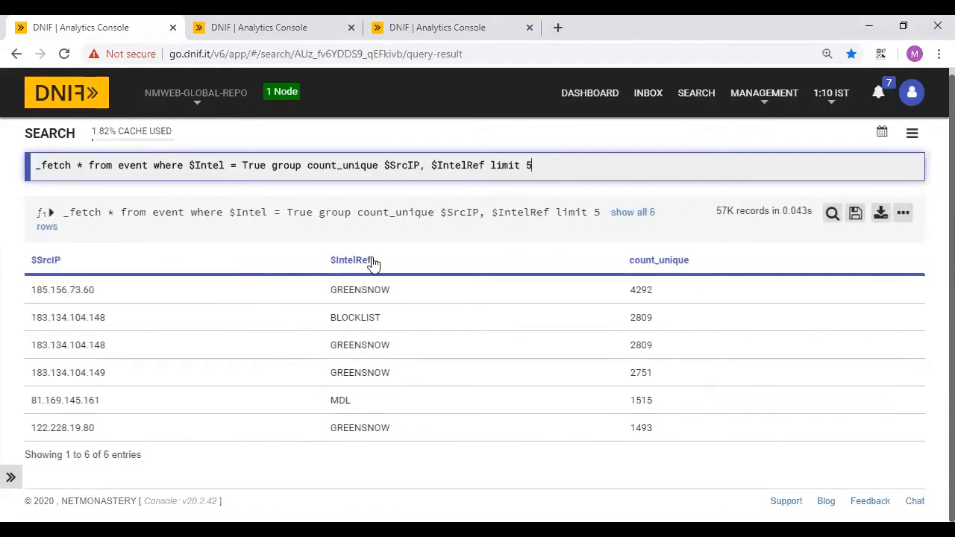
- Add a _limit stage and an AND $Duration=24h filter, then re-run the query
{"action": "key", "text": "shift+Return"}
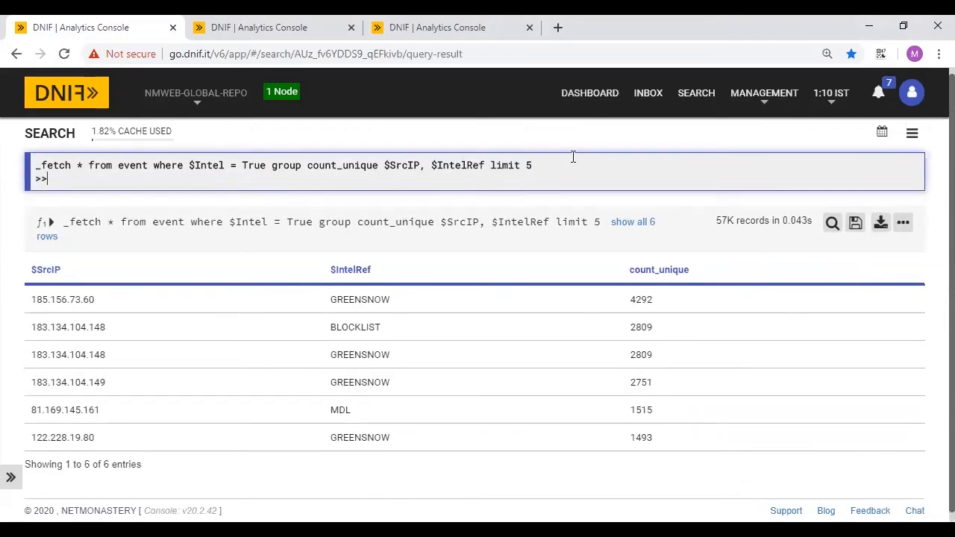
{"action": "type", "text": "_limit 5"}
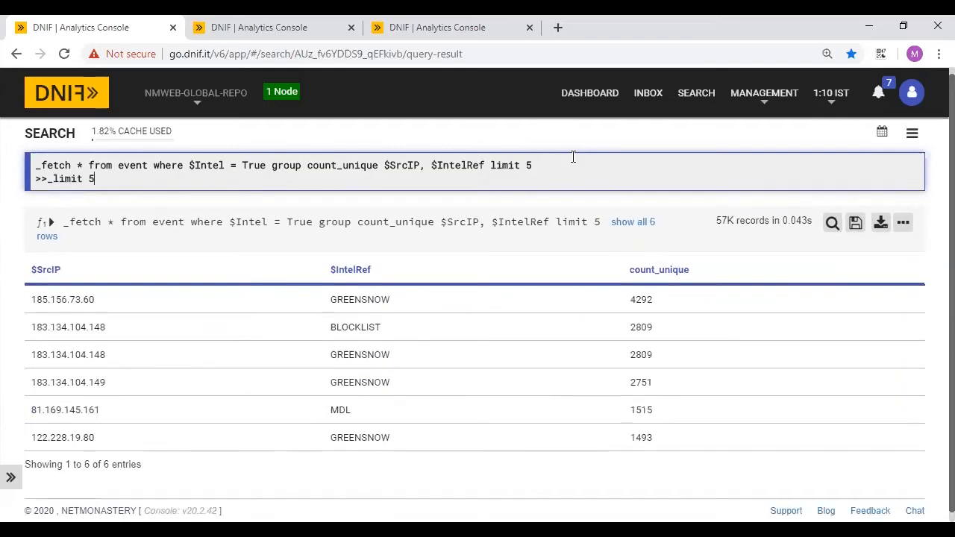
{"action": "key", "text": "Return"}
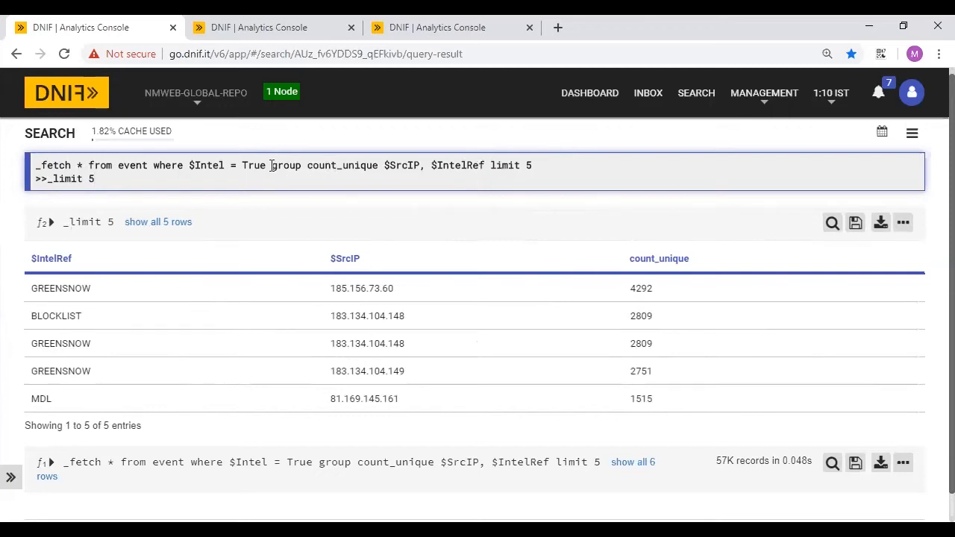
{"action": "left_click", "coordinate": [272, 165]}
{"action": "type", "text": "AND $"}
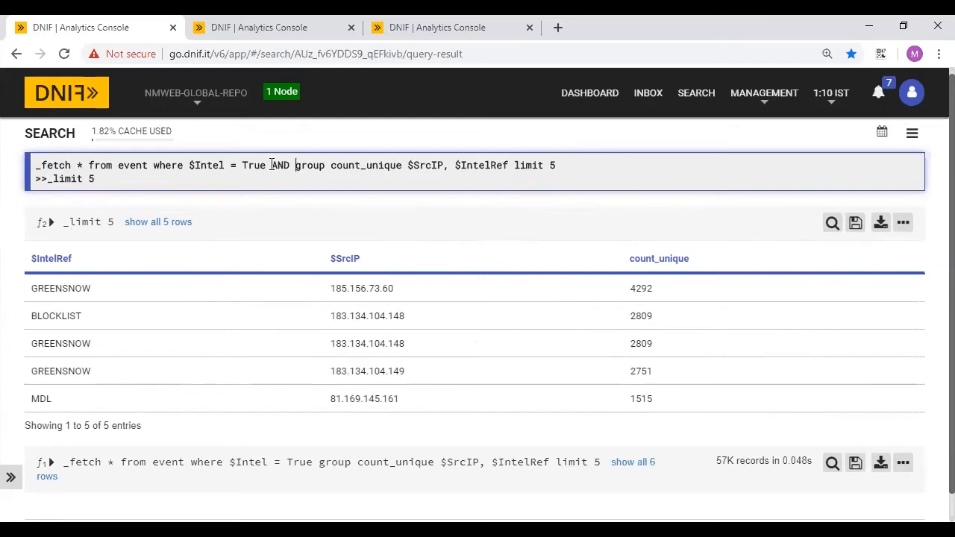
{"action": "type", "text": "Duration=1d"}
{"action": "key", "text": "BackSpace"}
{"action": "key", "text": "BackSpace"}
{"action": "type", "text": "24h"}
{"action": "left_click", "coordinate": [637, 166]}
{"action": "key", "text": "Return"}
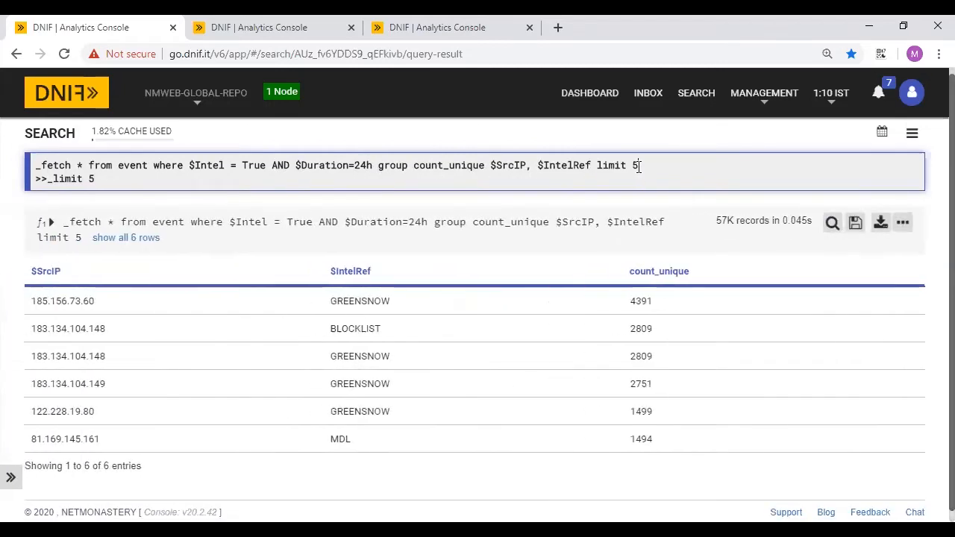
{"action": "left_click_drag", "start_coordinate": [640, 166], "coordinate": [27, 166]}
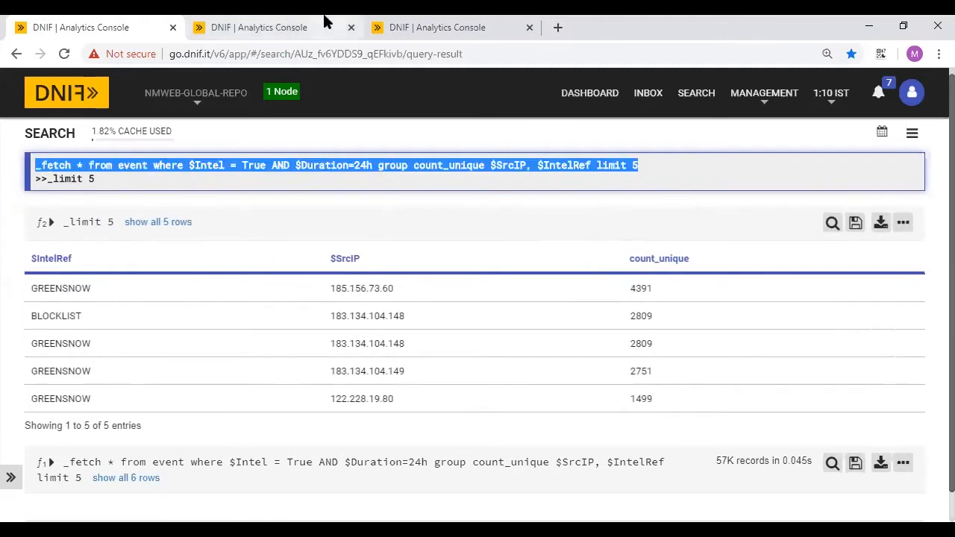
{"action": "left_click", "coordinate": [280, 25]}
- Add a Page title section reading 'Page Title: June Report 2020'
{"action": "left_click", "coordinate": [426, 22]}
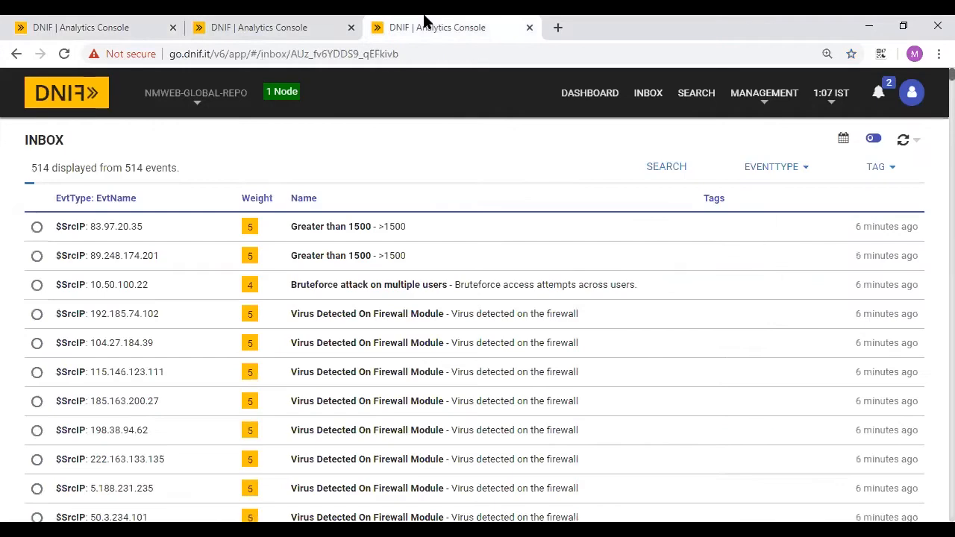
{"action": "left_click", "coordinate": [219, 22]}
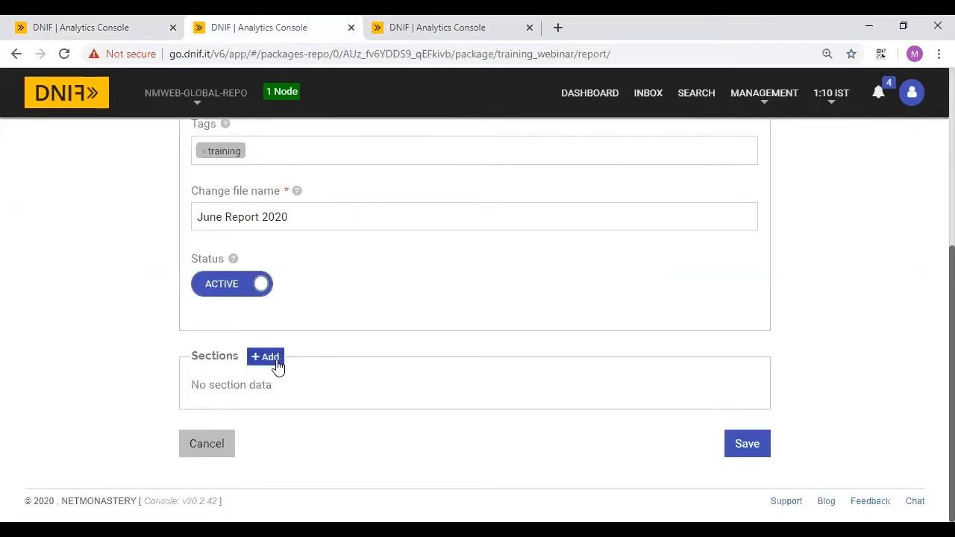
{"action": "left_click", "coordinate": [275, 360]}
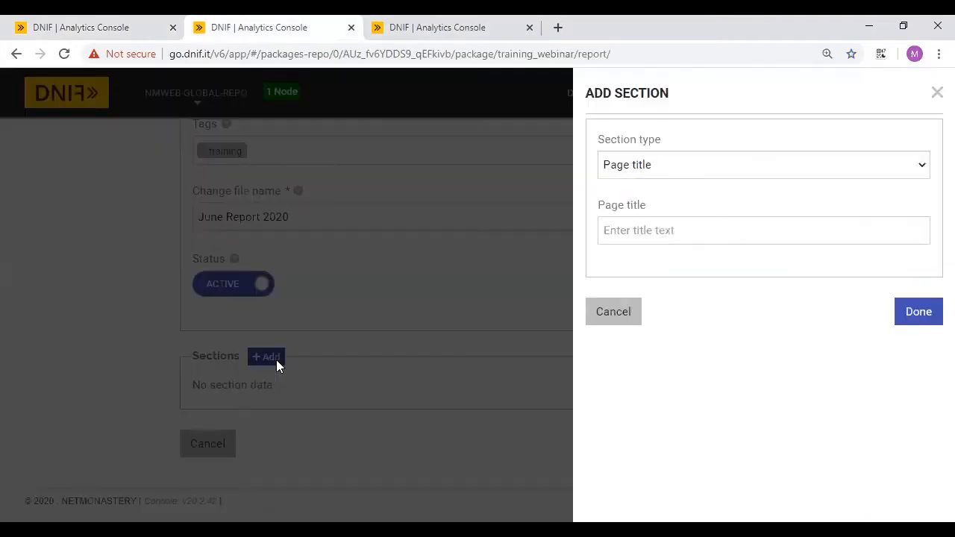
{"action": "left_click", "coordinate": [639, 168]}
{"action": "left_click", "coordinate": [637, 185]}
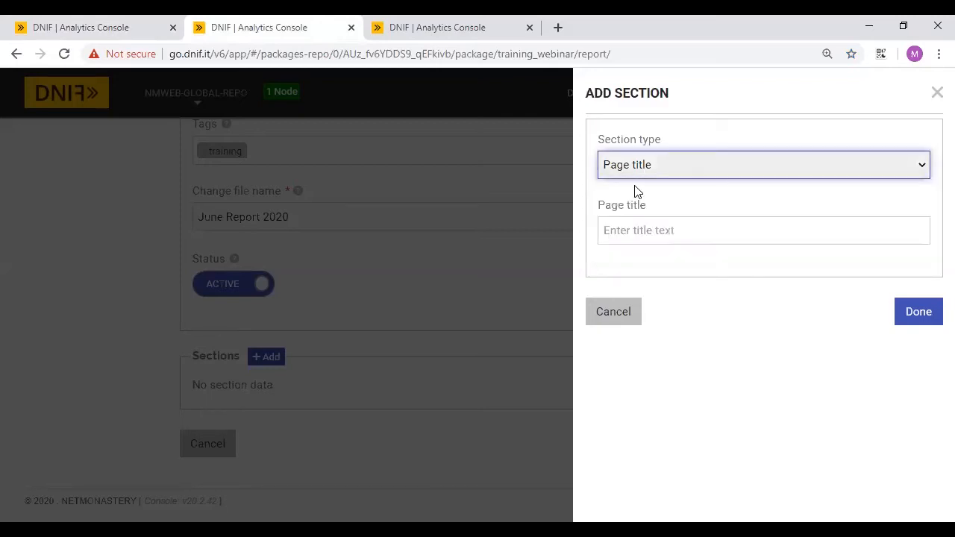
{"action": "left_click", "coordinate": [642, 228]}
{"action": "type", "text": "Page Titl"}
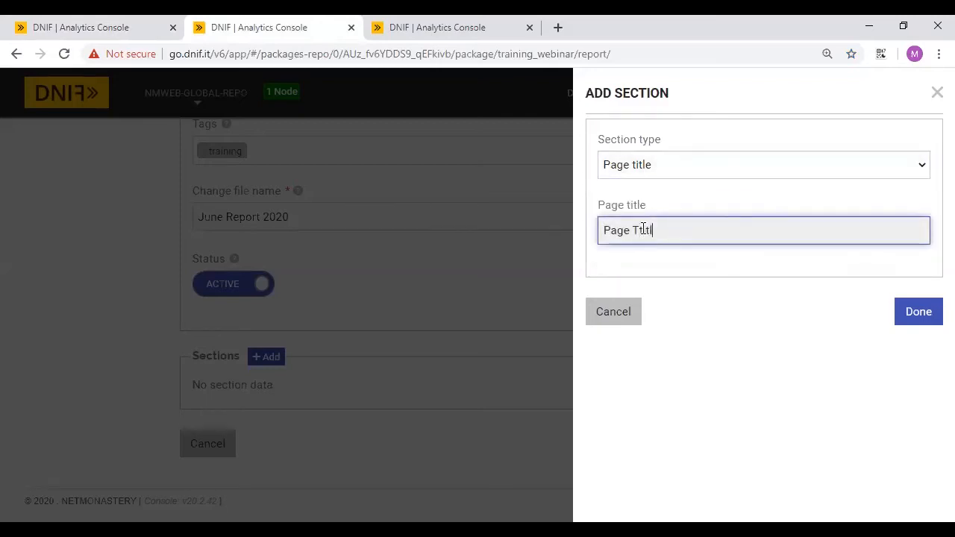
{"action": "key", "text": "BackSpace"}
{"action": "key", "text": "BackSpace"}
{"action": "type", "text": "tle: Blacklistedd IP "}
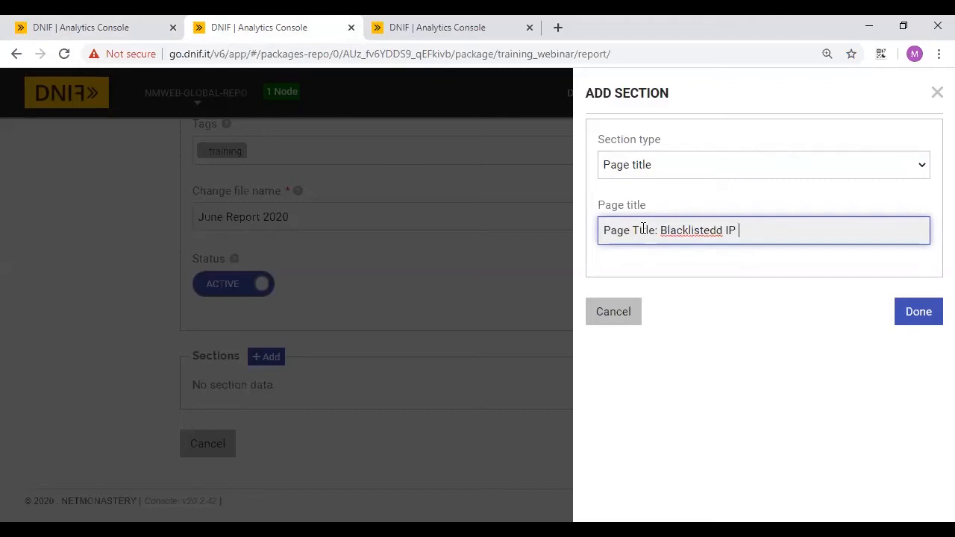
{"action": "type", "text": "address"}
{"action": "left_click", "coordinate": [723, 233]}
{"action": "key", "text": "BackSpace"}
{"action": "left_click", "coordinate": [661, 231]}
{"action": "left_click", "coordinate": [826, 236], "text": "shift"}
{"action": "type", "text": "Ju"}
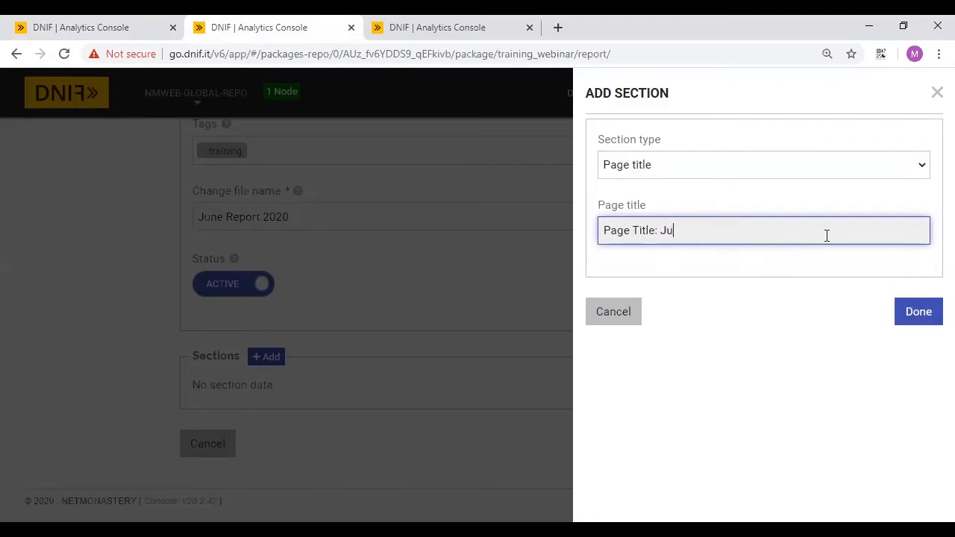
{"action": "type", "text": "ne Report 2020"}
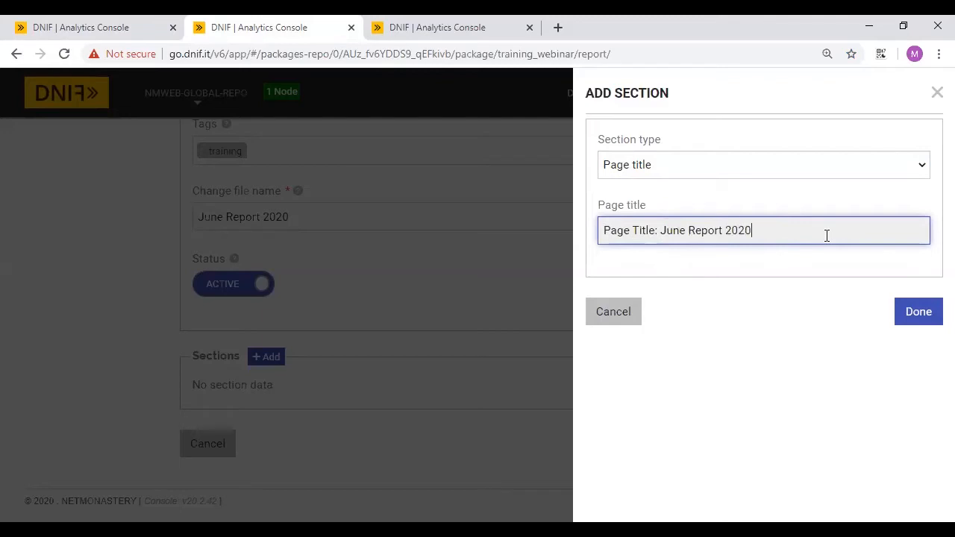
{"action": "left_click", "coordinate": [917, 322]}
- Add a Page sub title section reading 'Sub Title: Black listed ip address'
{"action": "left_click", "coordinate": [268, 359]}
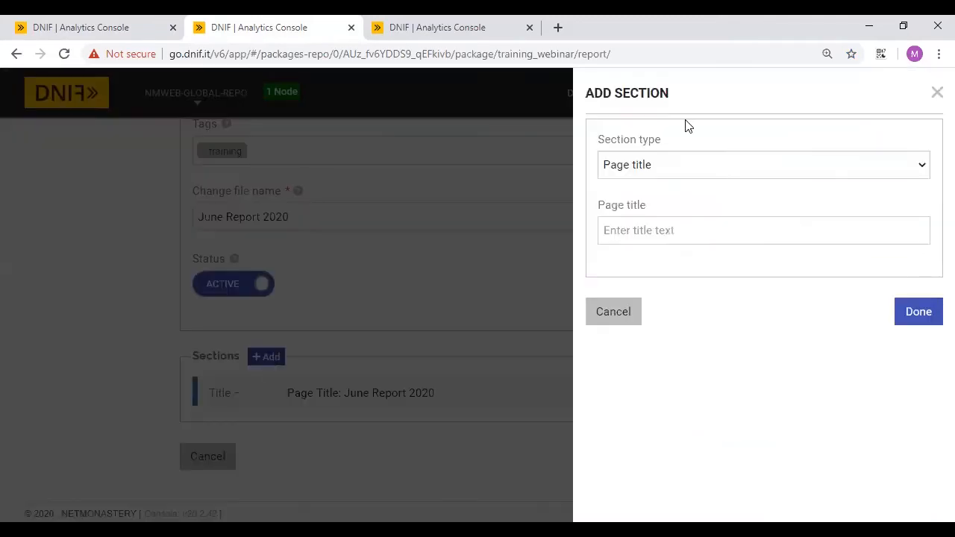
{"action": "left_click", "coordinate": [666, 163]}
{"action": "left_click", "coordinate": [634, 201]}
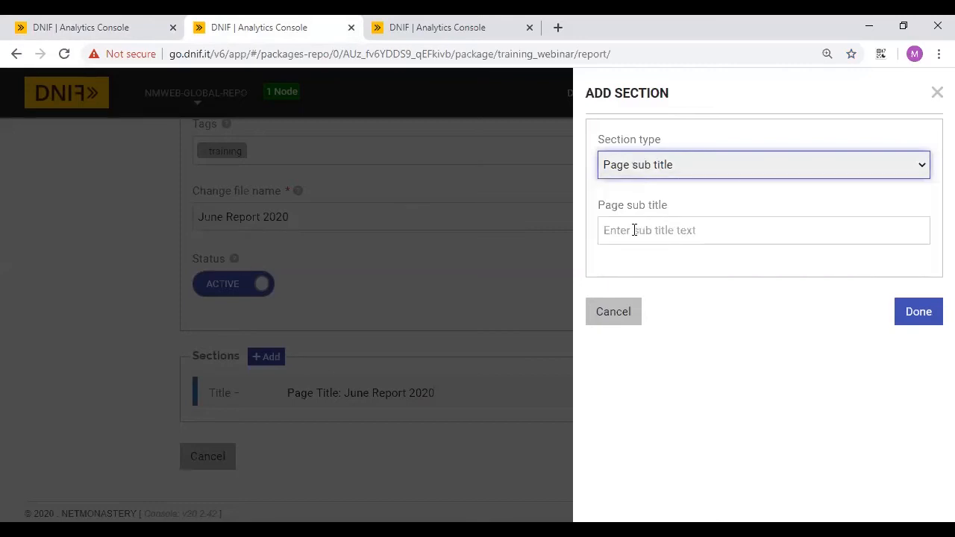
{"action": "left_click", "coordinate": [634, 230]}
{"action": "type", "text": "Sub Title"}
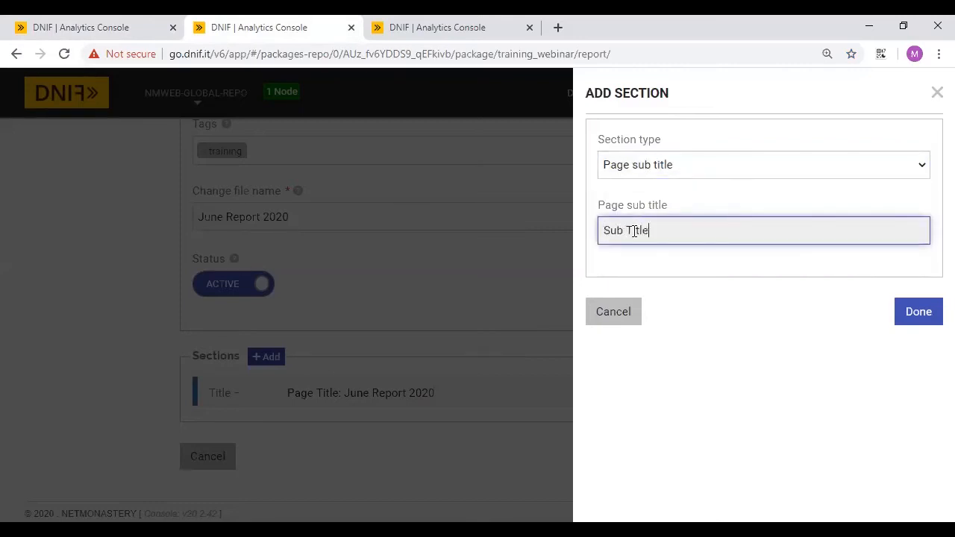
{"action": "type", "text": ": Black listed ip"}
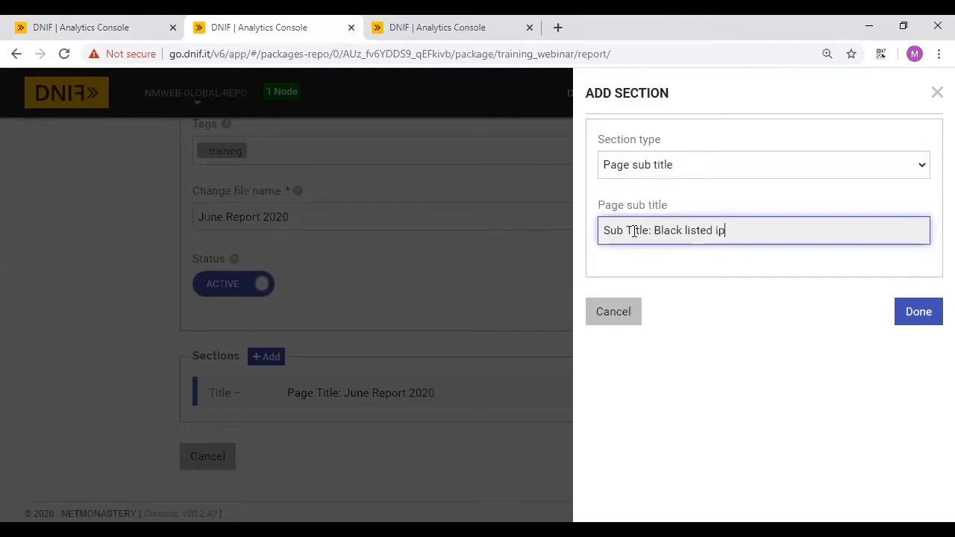
{"action": "type", "text": " address"}
{"action": "left_click", "coordinate": [911, 311]}
- Add a Description text section saying the report lists black listed IPs from the last 24 hours
{"action": "left_click", "coordinate": [271, 357]}
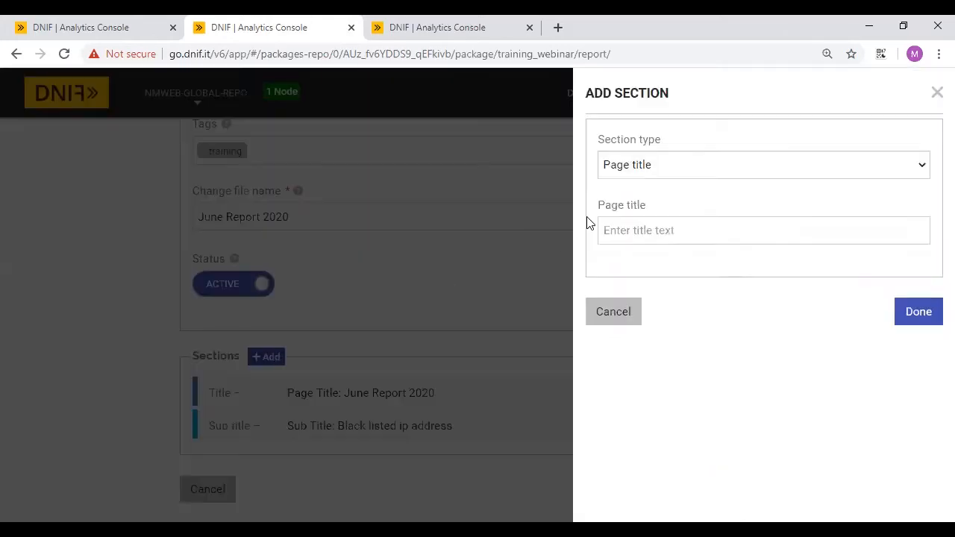
{"action": "left_click", "coordinate": [661, 164]}
{"action": "left_click", "coordinate": [635, 215]}
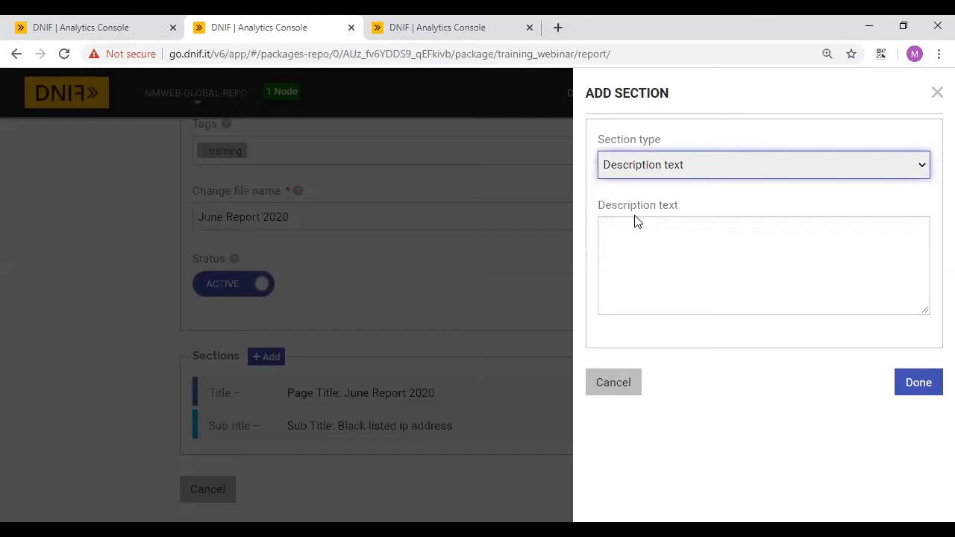
{"action": "left_click", "coordinate": [622, 238]}
{"action": "type", "text": "This"}
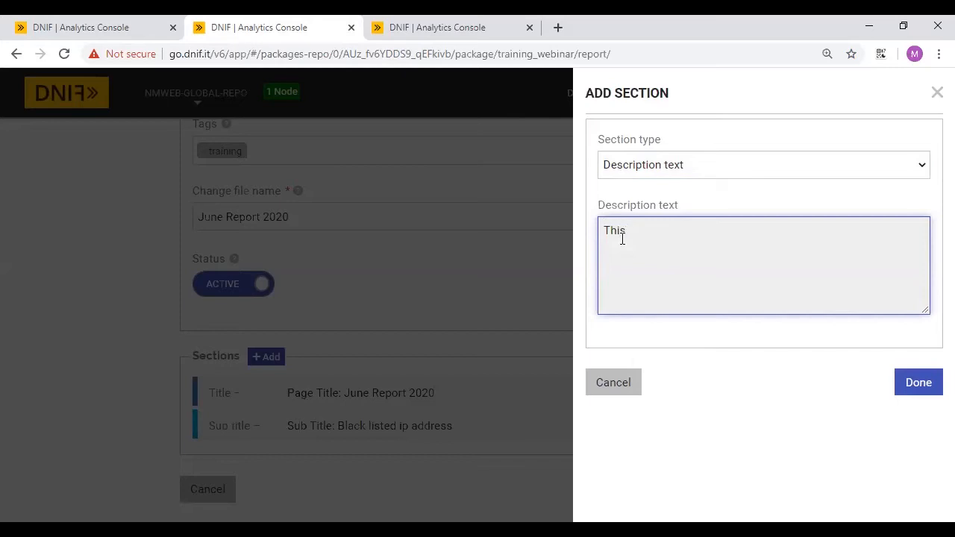
{"action": "type", "text": "repor t contains black listed IP add"}
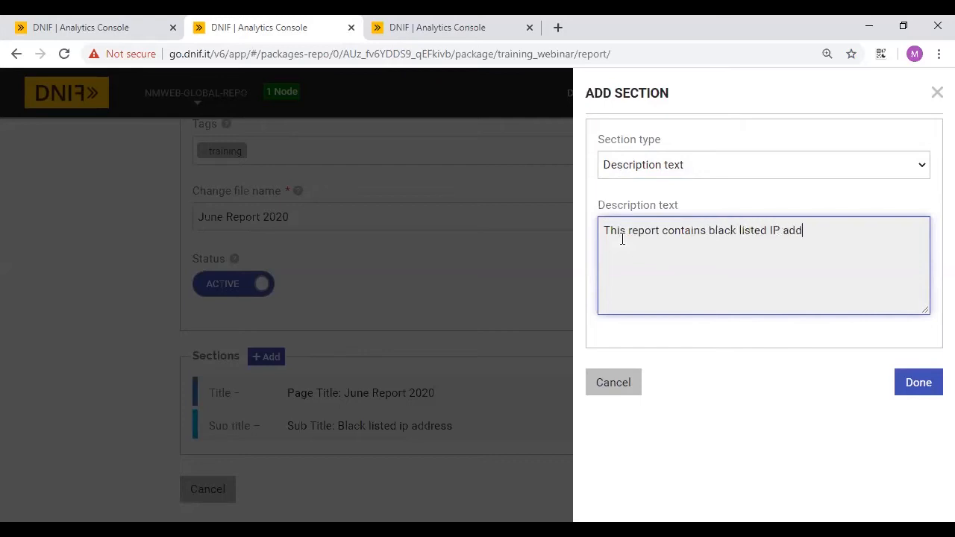
{"action": "type", "text": "ress found in last 24 hour duratip"}
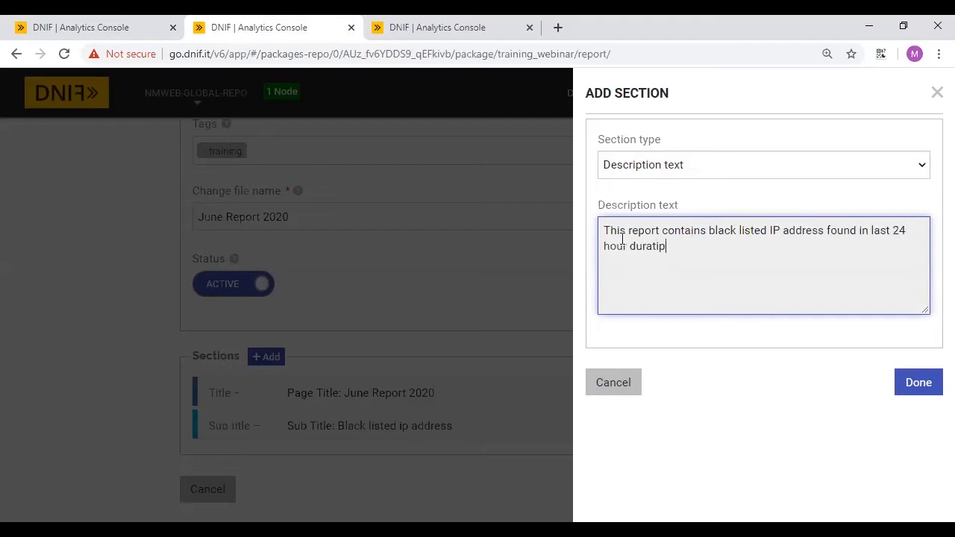
{"action": "type", "text": " f"}
{"action": "type", "text": "or all the lofs"}
{"action": "type", "text": "gs"}
{"action": "left_click", "coordinate": [918, 383]}
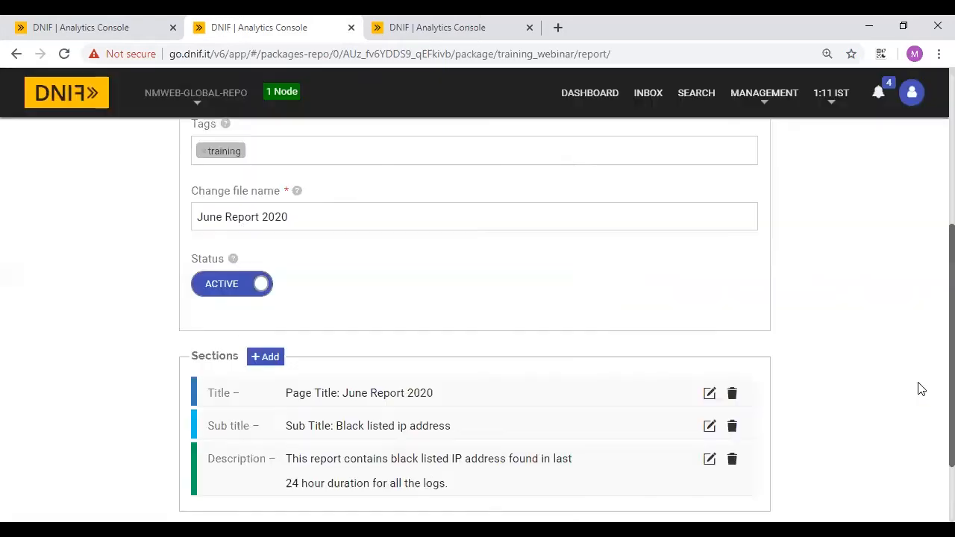
- Add a Free rows section set to 1 after the Description
{"action": "scroll", "coordinate": [240, 343], "scroll_direction": "down", "scroll_amount": 1}
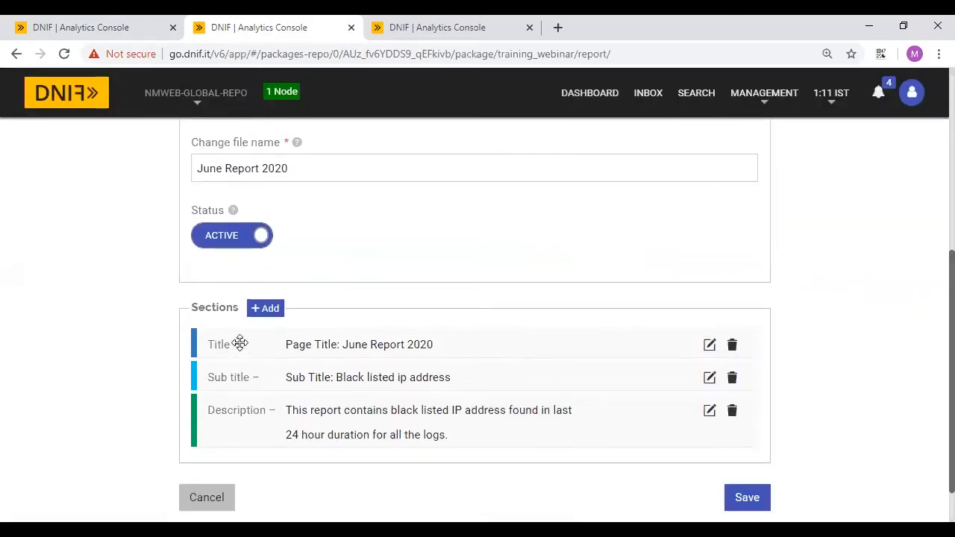
{"action": "left_click", "coordinate": [265, 310]}
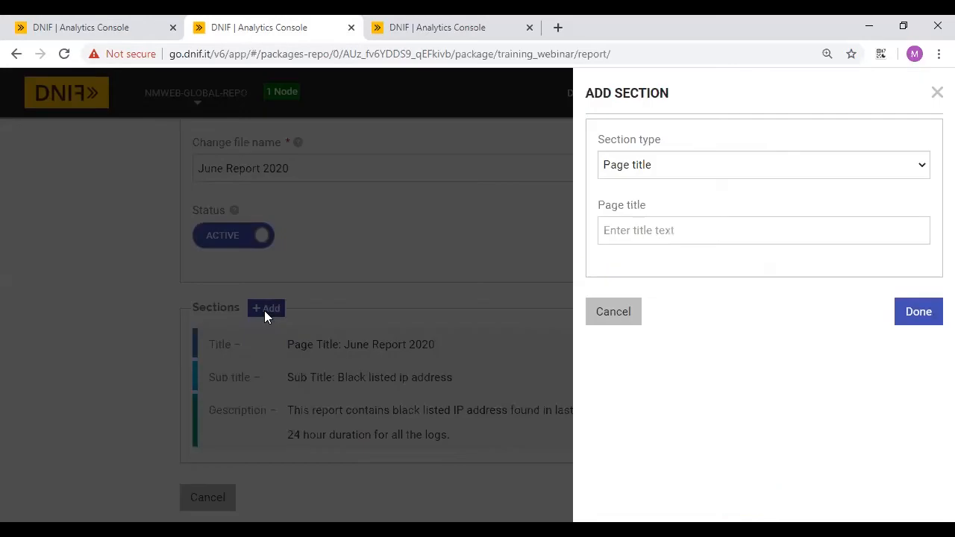
{"action": "left_click", "coordinate": [662, 165]}
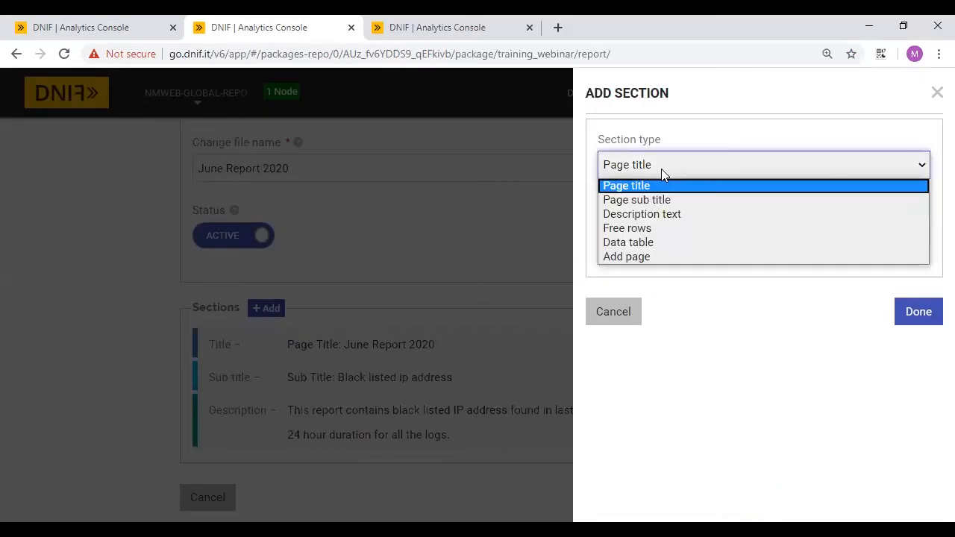
{"action": "left_click", "coordinate": [633, 233]}
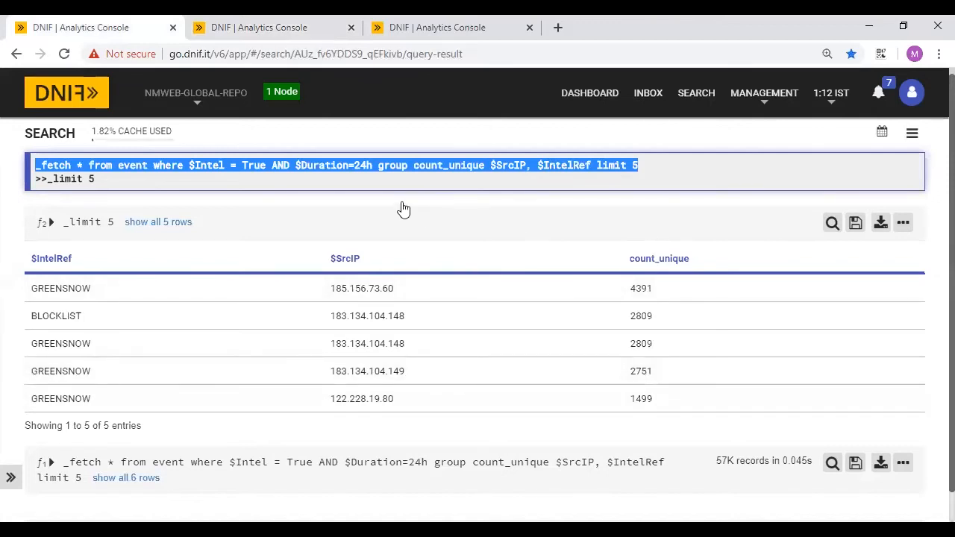
{"action": "left_click", "coordinate": [282, 27]}
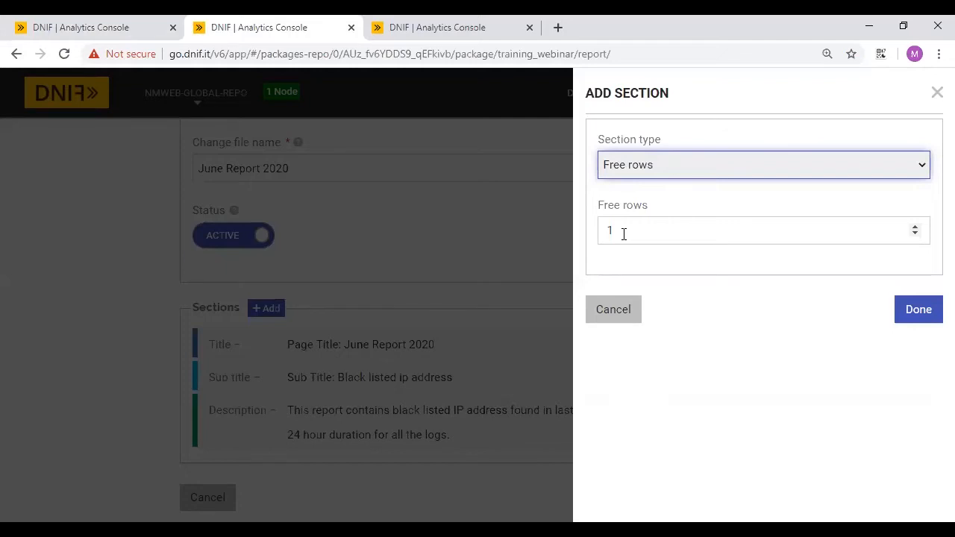
{"action": "left_click", "coordinate": [914, 311]}
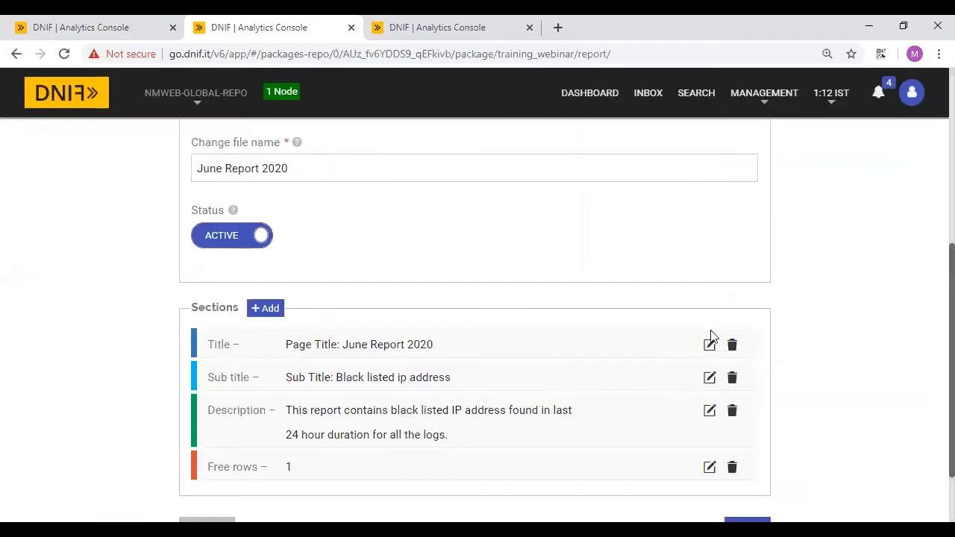
{"action": "scroll", "coordinate": [605, 353], "scroll_direction": "down", "scroll_amount": 2}
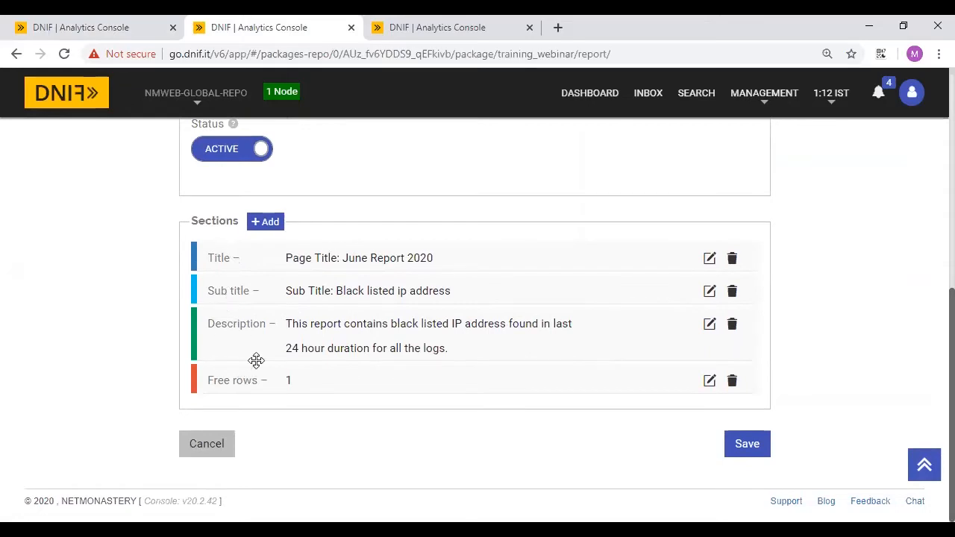
- Add a Data table section with the pasted intel _fetch query and a horizontal bar chart
{"action": "left_click", "coordinate": [264, 225]}
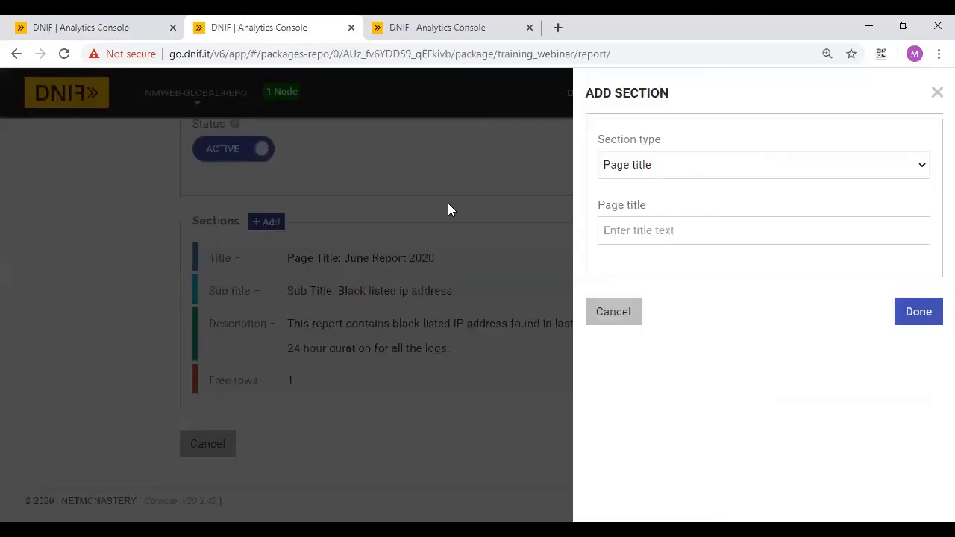
{"action": "left_click", "coordinate": [668, 159]}
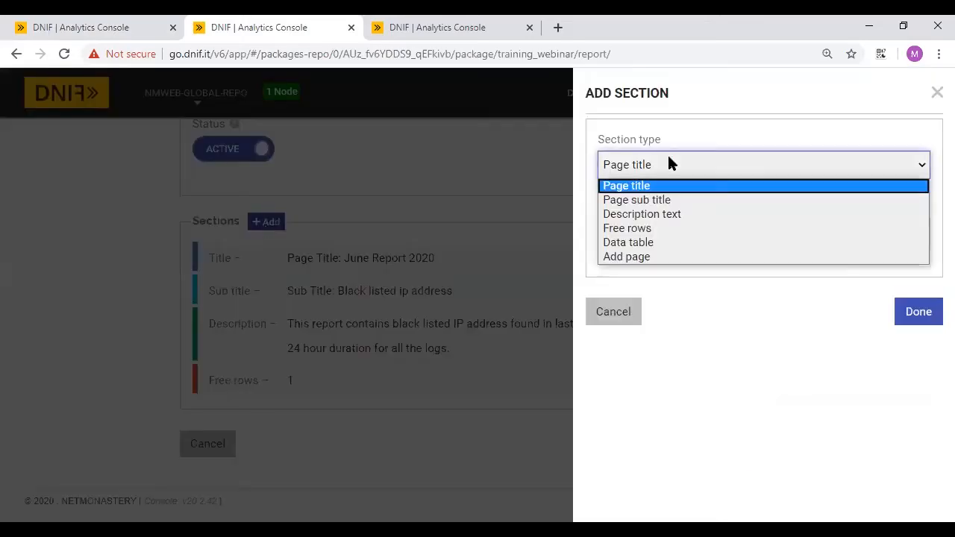
{"action": "left_click", "coordinate": [631, 244]}
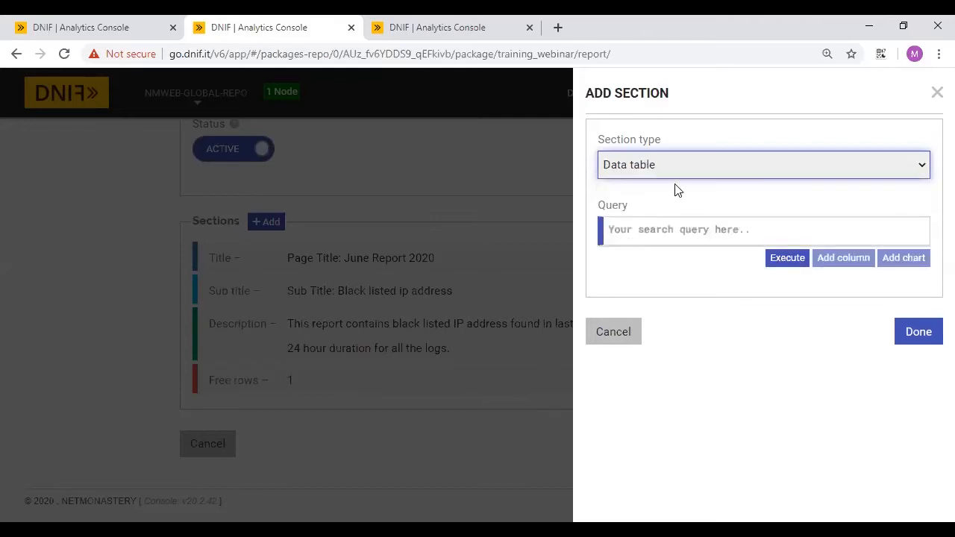
{"action": "left_click", "coordinate": [638, 230]}
{"action": "type", "text": "_fetch * from event where $Intel = True AND $Duration=24h group count_unique $SrcIP, $IntelRef limit 5"}
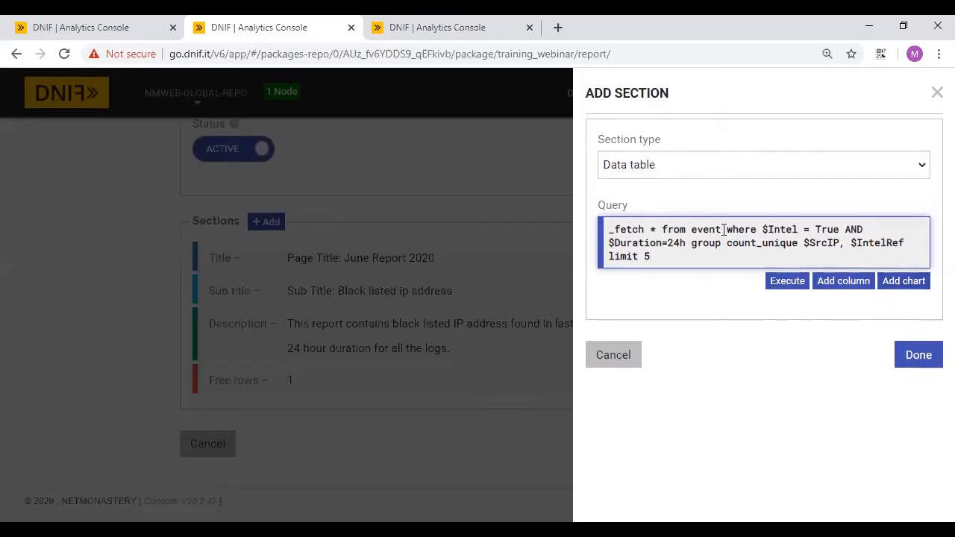
{"action": "left_click_drag", "start_coordinate": [609, 242], "coordinate": [685, 243]}
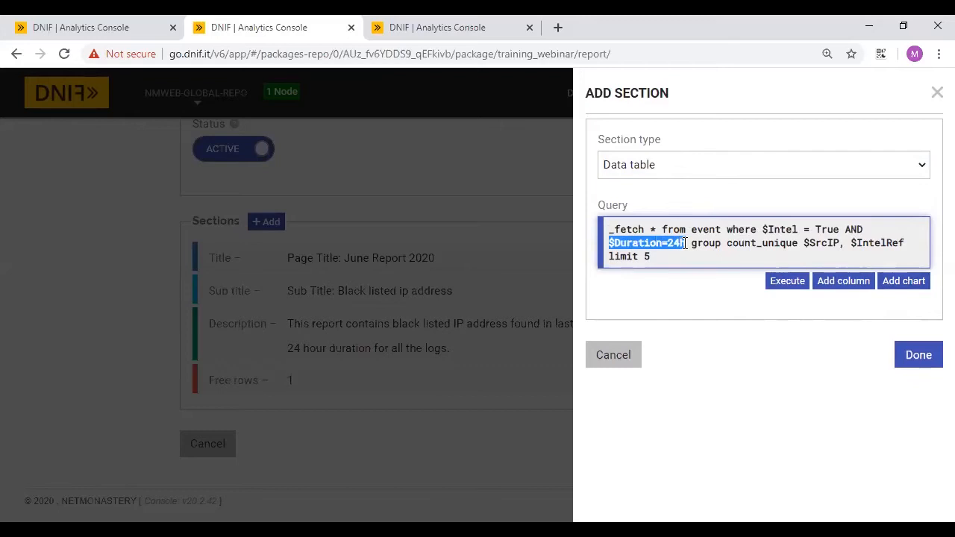
{"action": "key", "text": "BackSpace"}
{"action": "left_click", "coordinate": [868, 237]}
{"action": "key", "text": "BackSpace"}
{"action": "key", "text": "BackSpace"}
{"action": "key", "text": "BackSpace"}
{"action": "key", "text": "BackSpace"}
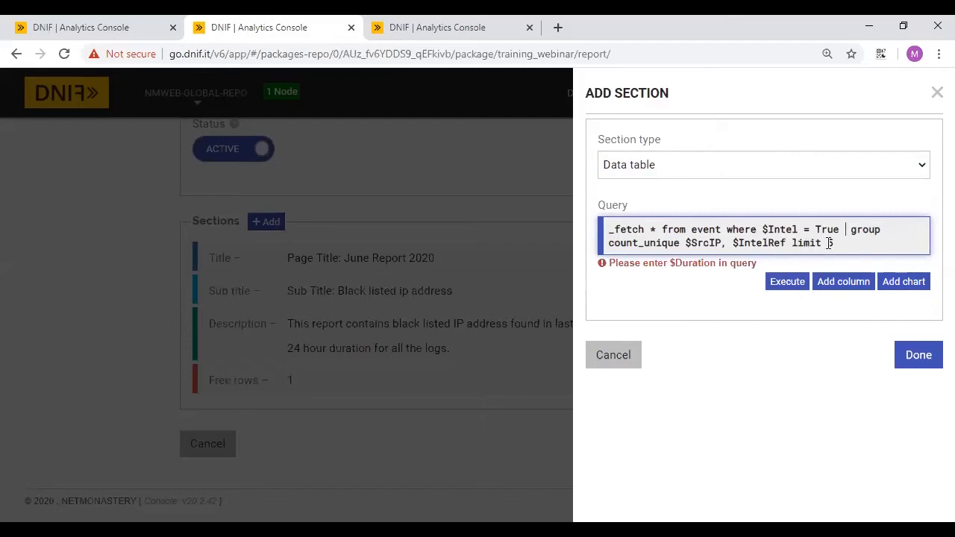
{"action": "key", "text": "ctrl+z"}
{"action": "key", "text": "ctrl+z"}
{"action": "key", "text": "ctrl+z"}
{"action": "key", "text": "ctrl+z"}
{"action": "key", "text": "ctrl+z"}
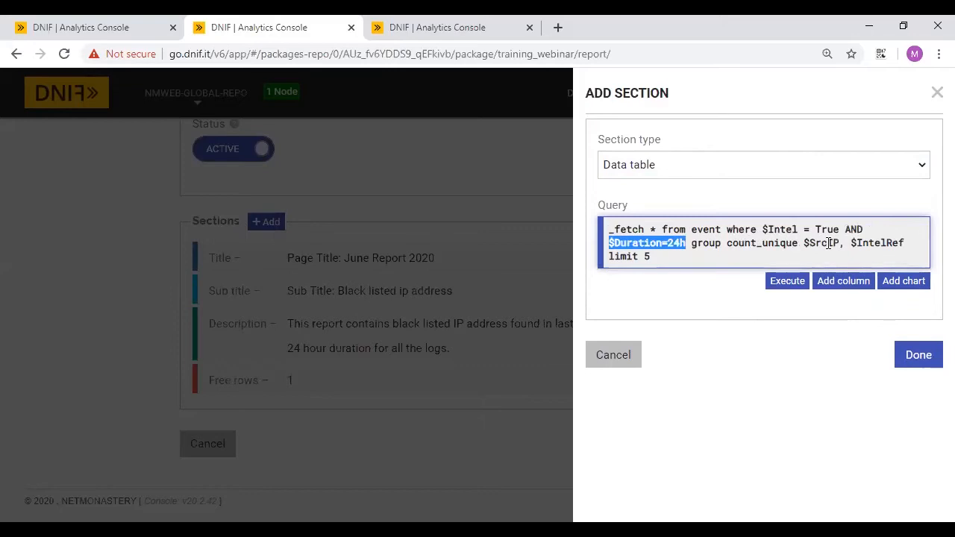
{"action": "left_click", "coordinate": [719, 256]}
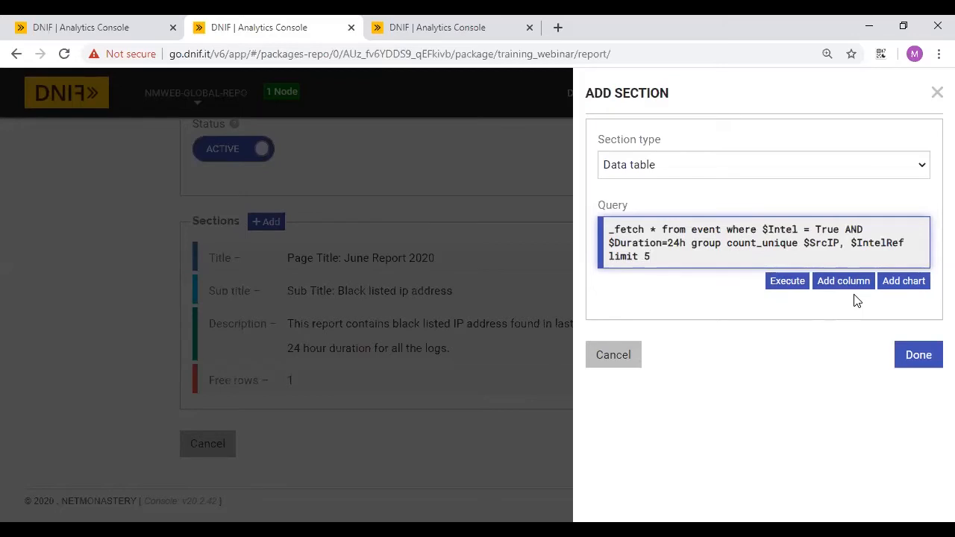
{"action": "left_click", "coordinate": [901, 284]}
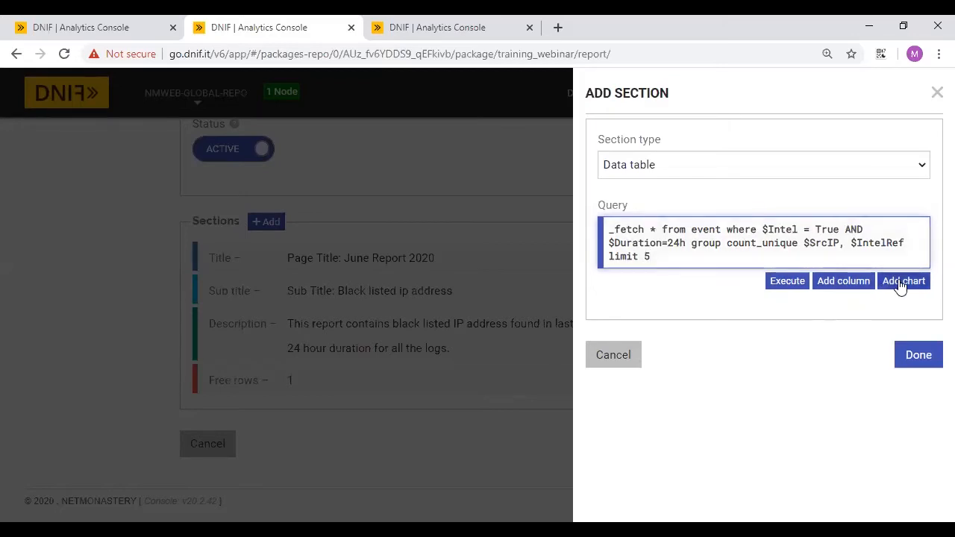
{"action": "scroll", "coordinate": [813, 360], "scroll_direction": "down", "scroll_amount": 3}
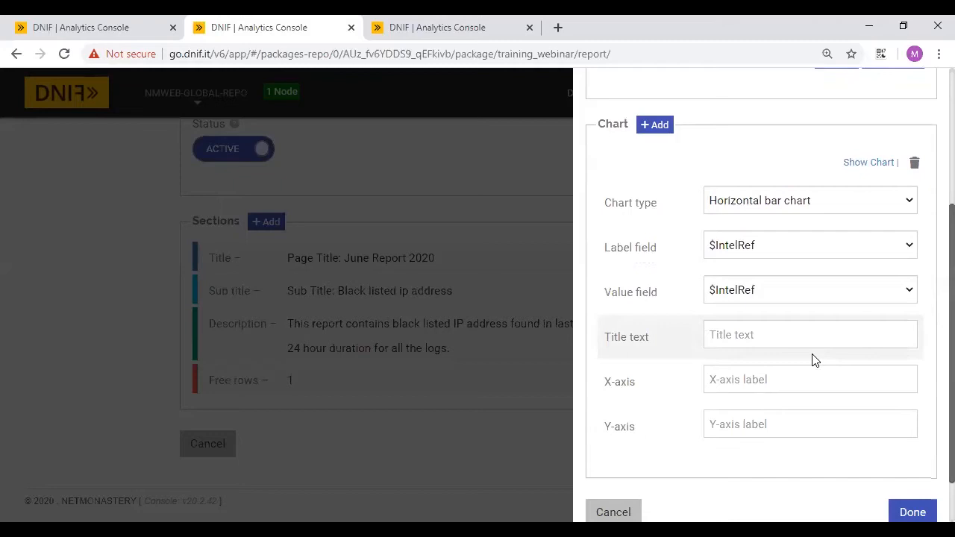
- Make the chart a pie chart with $SrcIP as label field and count_unique as value field
{"action": "left_click", "coordinate": [768, 203]}
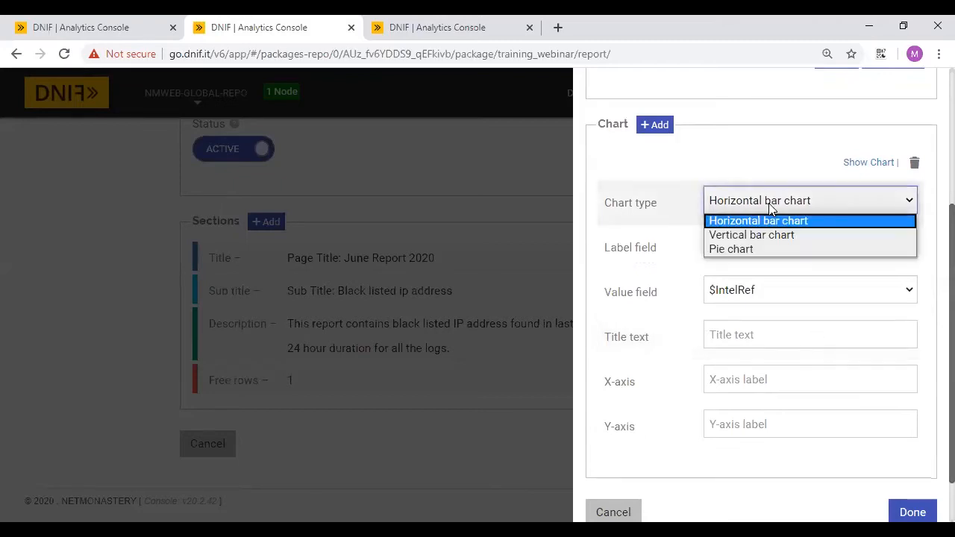
{"action": "left_click", "coordinate": [729, 236]}
{"action": "left_click", "coordinate": [736, 250]}
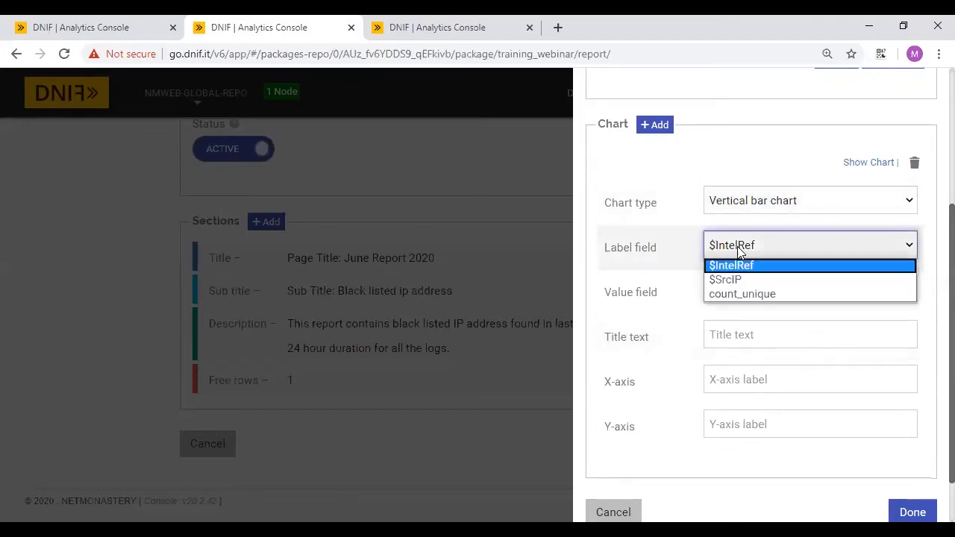
{"action": "left_click", "coordinate": [731, 266]}
{"action": "left_click", "coordinate": [768, 202]}
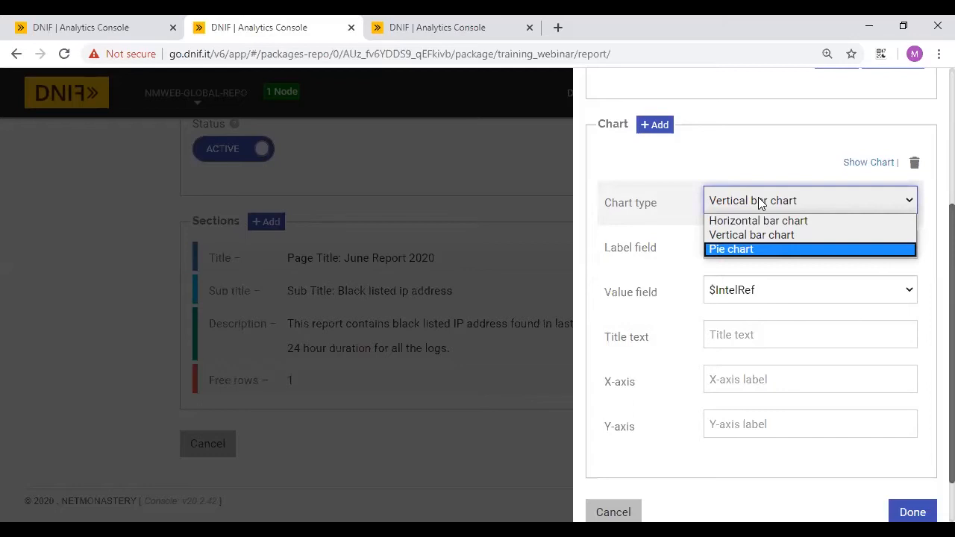
{"action": "left_click", "coordinate": [735, 251]}
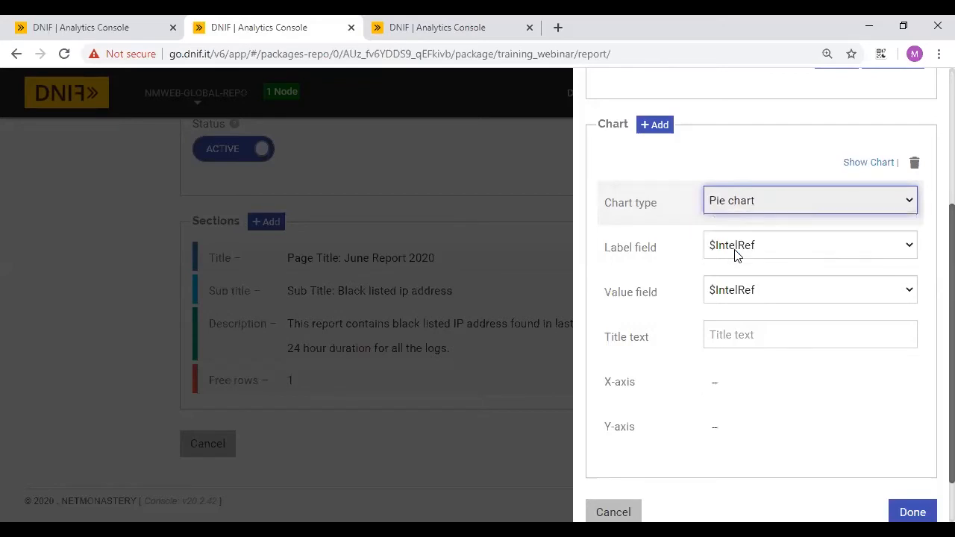
{"action": "left_click", "coordinate": [770, 245]}
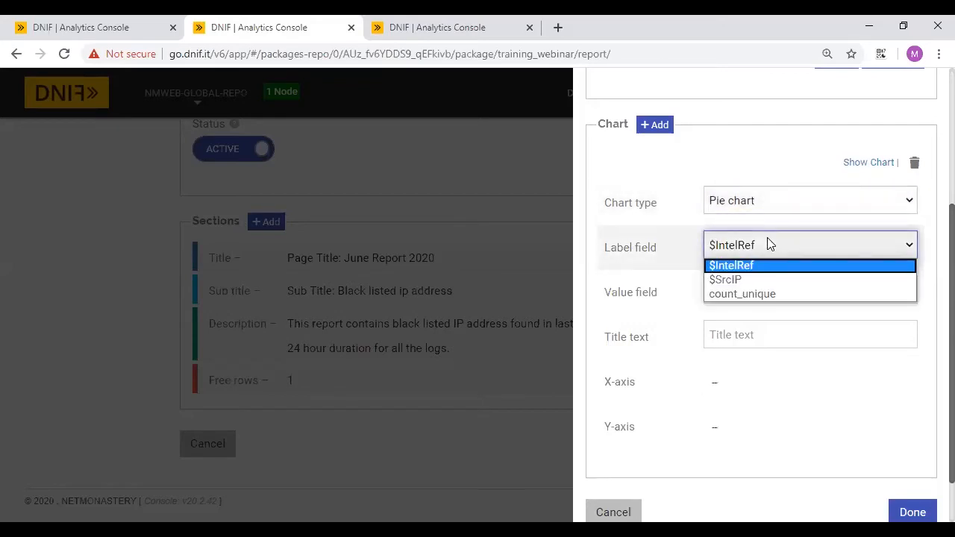
{"action": "left_click", "coordinate": [730, 282]}
{"action": "left_click", "coordinate": [752, 292]}
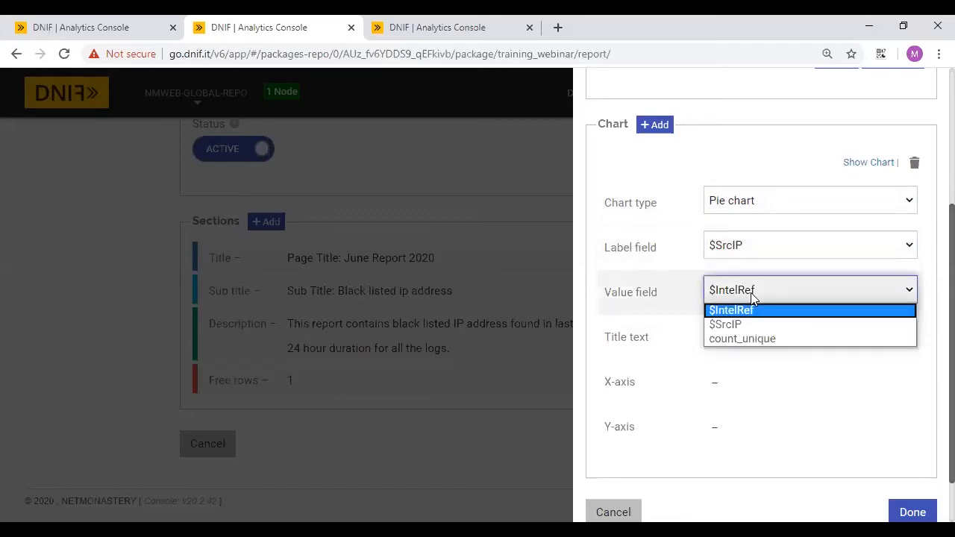
{"action": "left_click", "coordinate": [729, 338]}
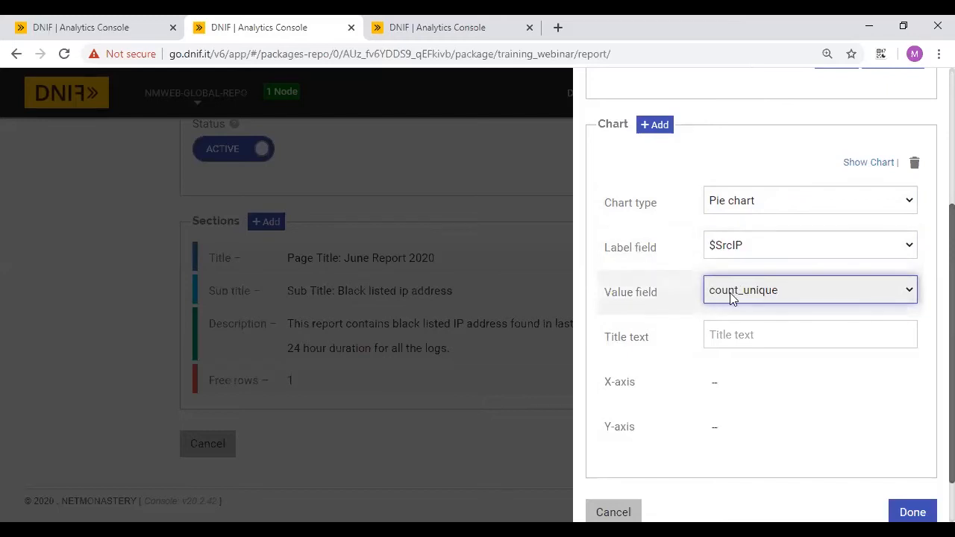
- Title the chart 'Chart for BL IP address', preview it, and return to the section form
{"action": "left_click", "coordinate": [716, 335]}
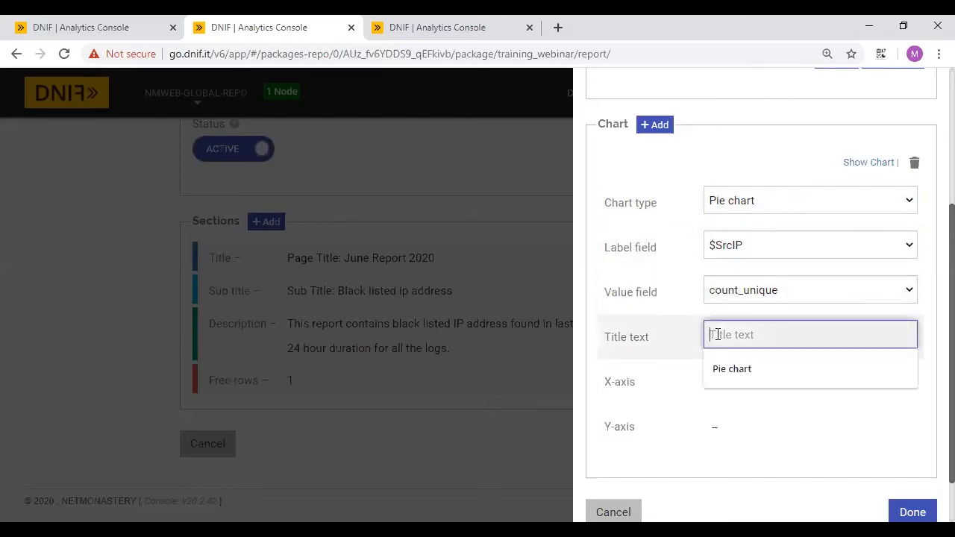
{"action": "type", "text": "Chart "}
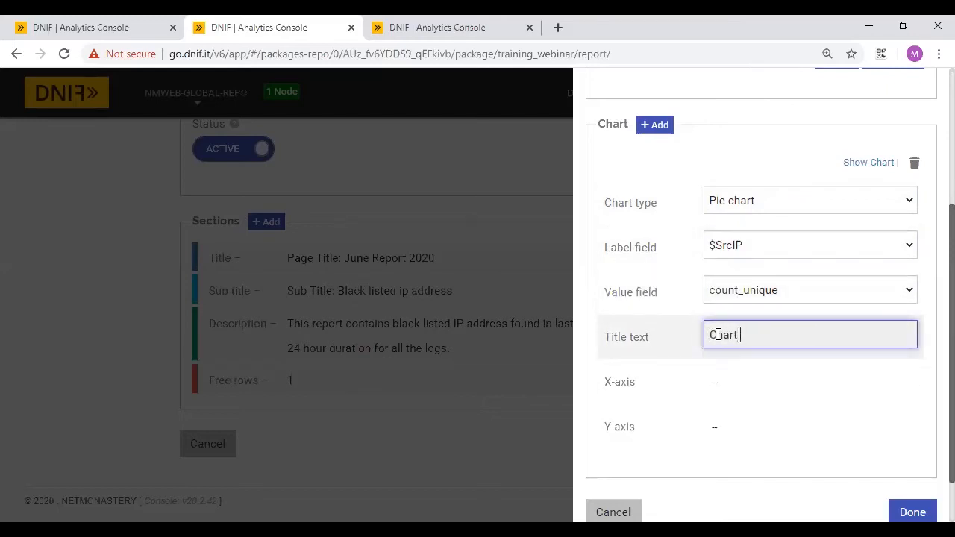
{"action": "type", "text": "for BL IP address"}
{"action": "scroll", "coordinate": [810, 359], "scroll_direction": "down", "scroll_amount": 1}
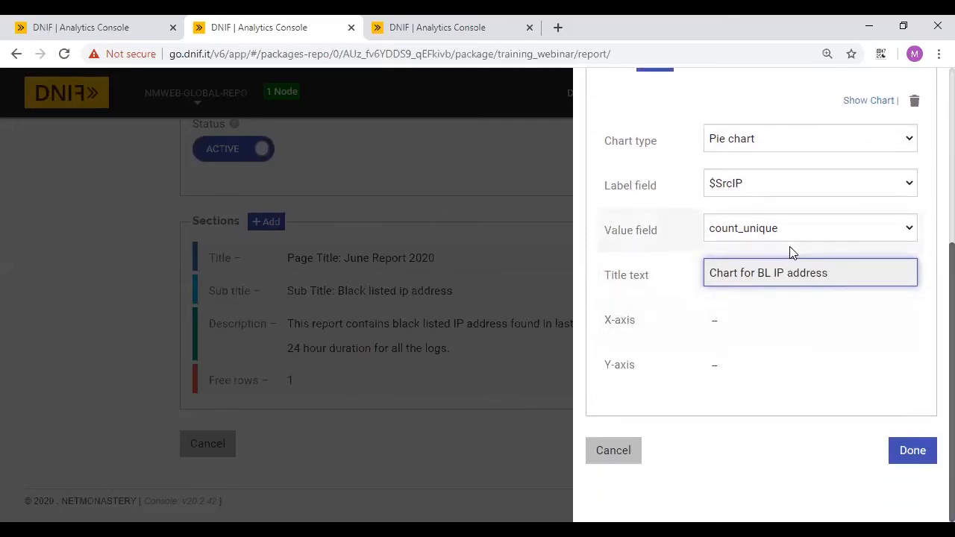
{"action": "scroll", "coordinate": [801, 254], "scroll_direction": "up", "scroll_amount": 3}
{"action": "left_click", "coordinate": [867, 340]}
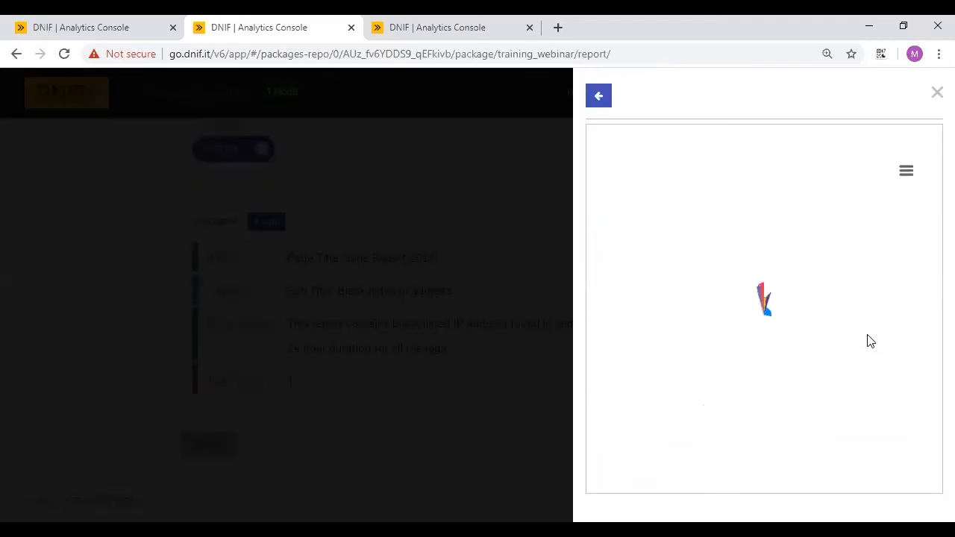
{"action": "left_click", "coordinate": [905, 171]}
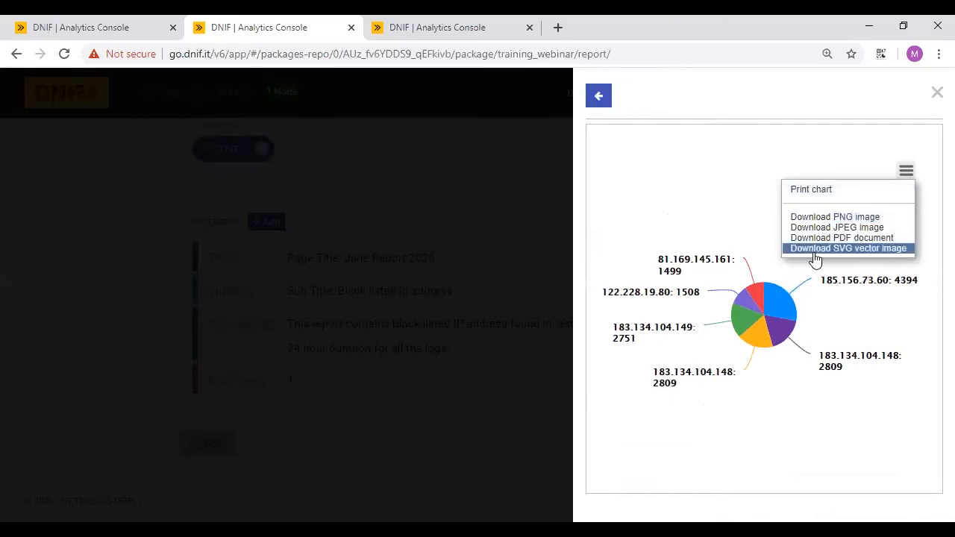
{"action": "left_click", "coordinate": [597, 99]}
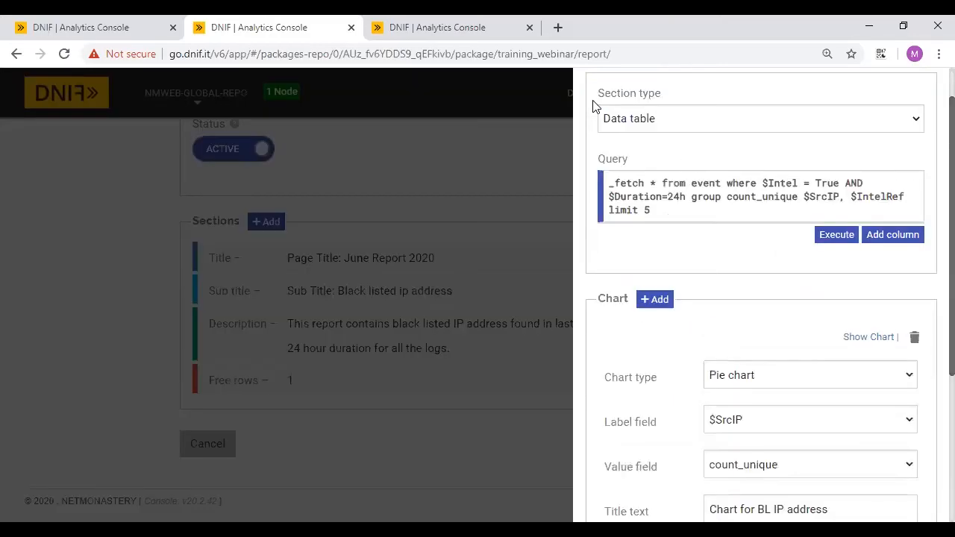
- Add a second pie chart with $IntelRef labels and count_unique values
{"action": "scroll", "coordinate": [714, 300], "scroll_direction": "down", "scroll_amount": 2}
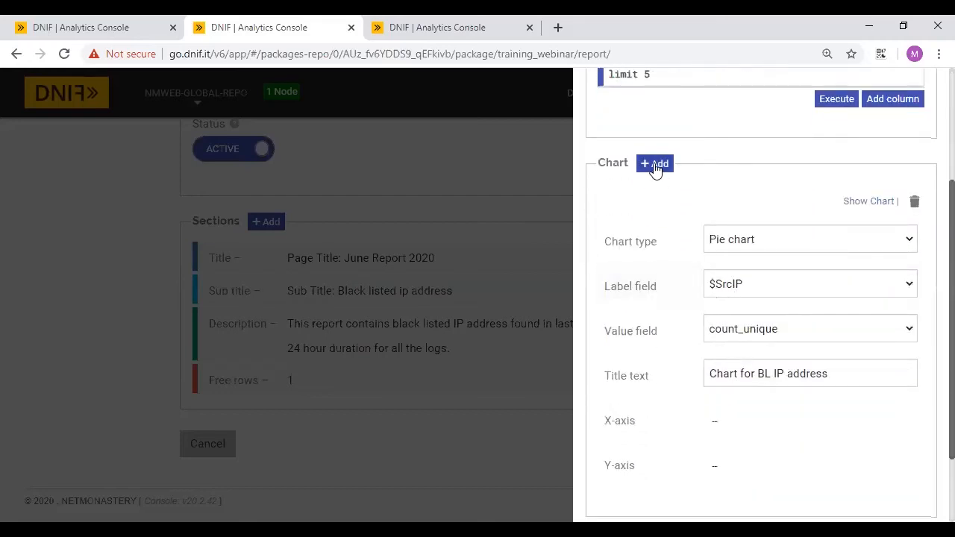
{"action": "left_click", "coordinate": [654, 166]}
{"action": "left_click", "coordinate": [828, 237]}
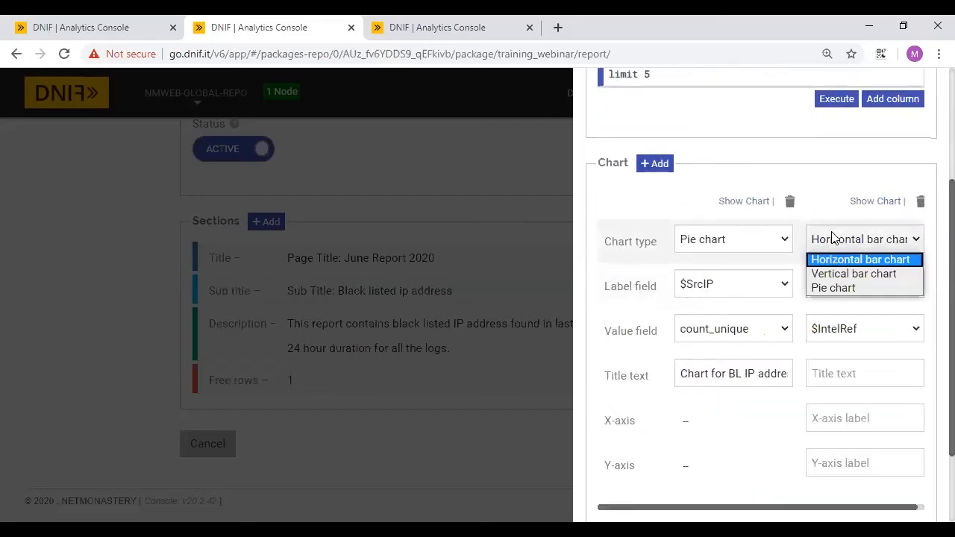
{"action": "left_click", "coordinate": [833, 287]}
{"action": "left_click", "coordinate": [825, 288]}
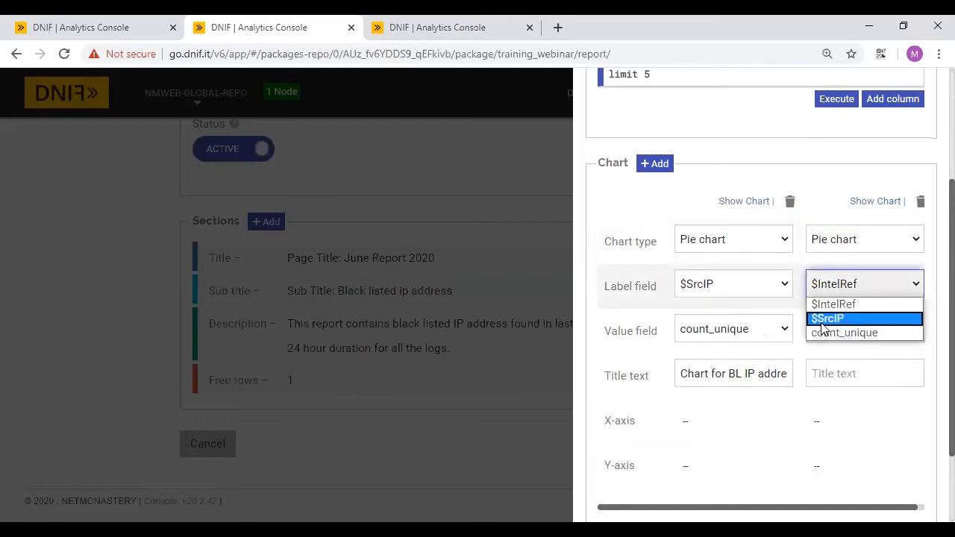
{"action": "left_click", "coordinate": [837, 306]}
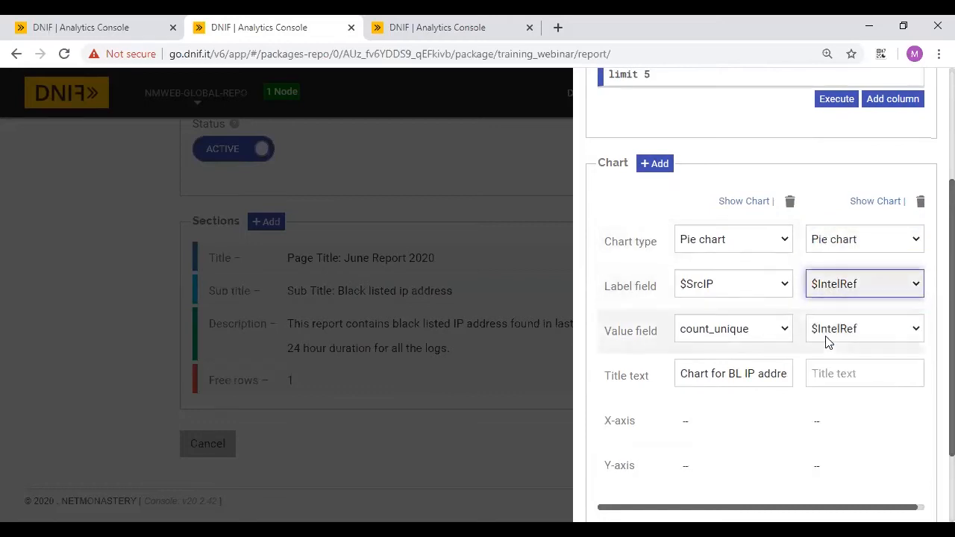
{"action": "left_click", "coordinate": [825, 336]}
{"action": "left_click", "coordinate": [820, 378]}
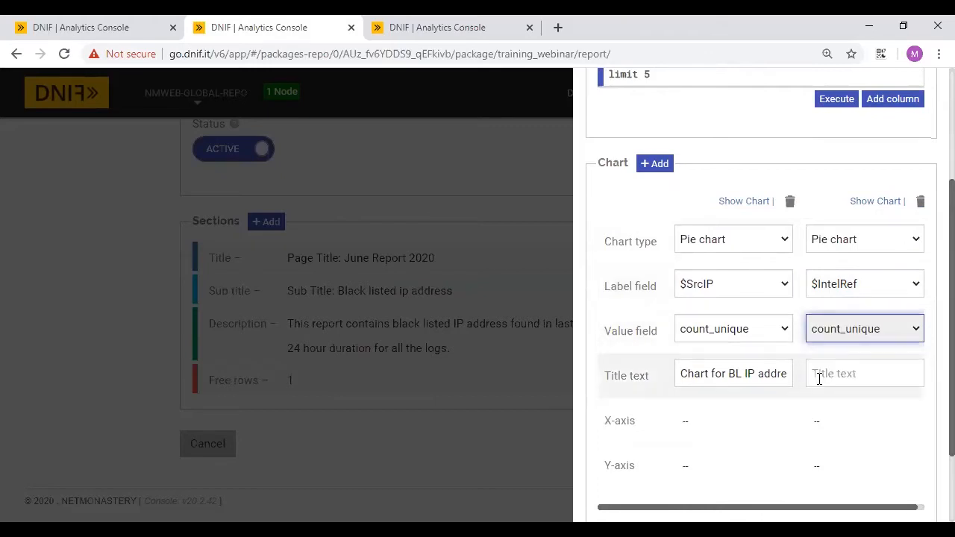
- Copy the title 'Chart for BL IP address' into the second chart and add a third chart
{"action": "scroll", "coordinate": [821, 358], "scroll_direction": "down", "scroll_amount": 2}
{"action": "left_click", "coordinate": [753, 275]}
{"action": "key", "text": "ctrl+a"}
{"action": "left_click", "coordinate": [841, 273]}
{"action": "type", "text": "Chart for BL IP address"}
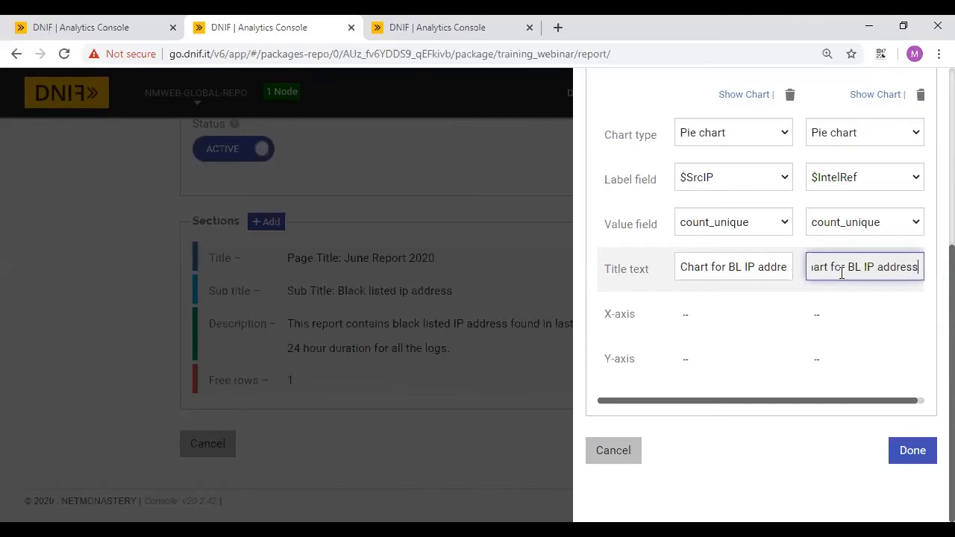
{"action": "scroll", "coordinate": [842, 273], "scroll_direction": "up", "scroll_amount": 2}
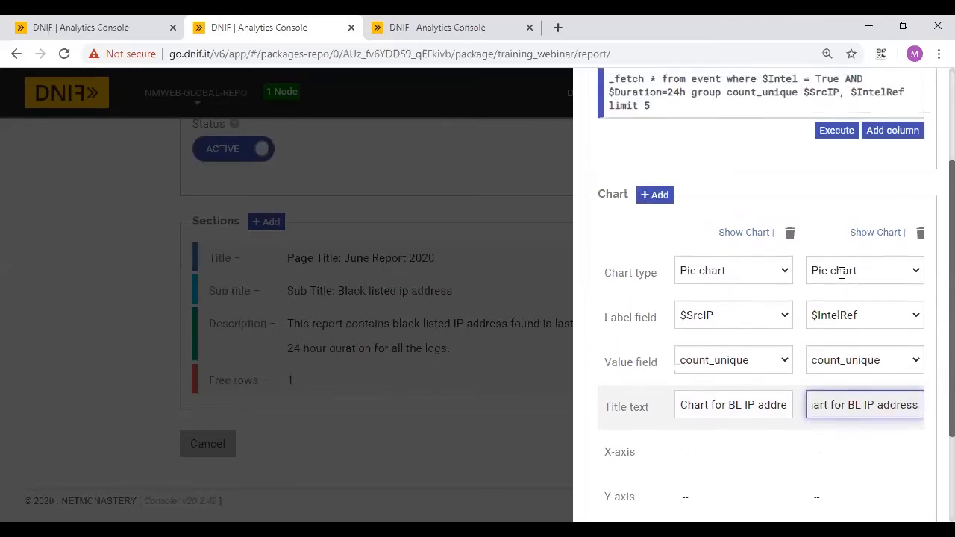
{"action": "left_click", "coordinate": [656, 200]}
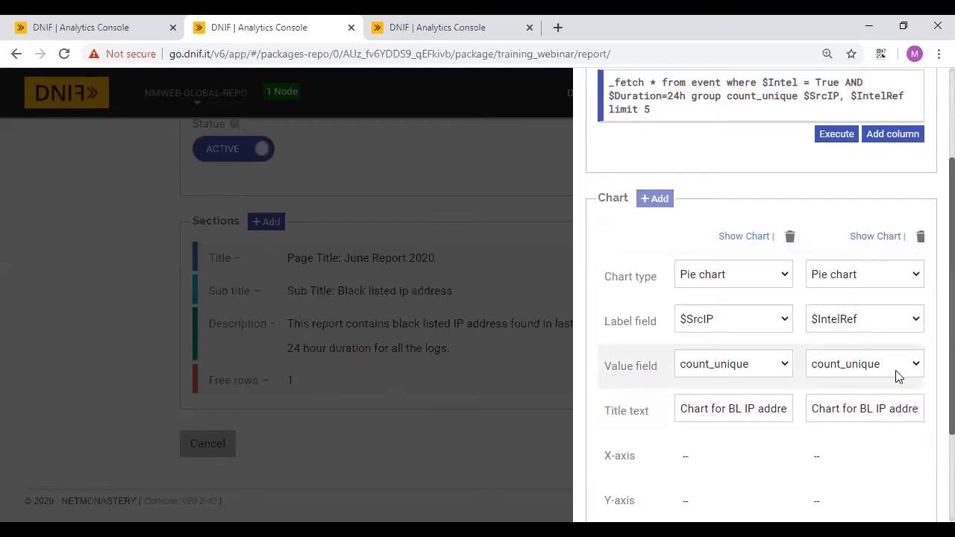
{"action": "scroll", "coordinate": [898, 377], "scroll_direction": "down", "scroll_amount": 2}
{"action": "scroll", "coordinate": [857, 386], "scroll_direction": "right", "scroll_amount": 2}
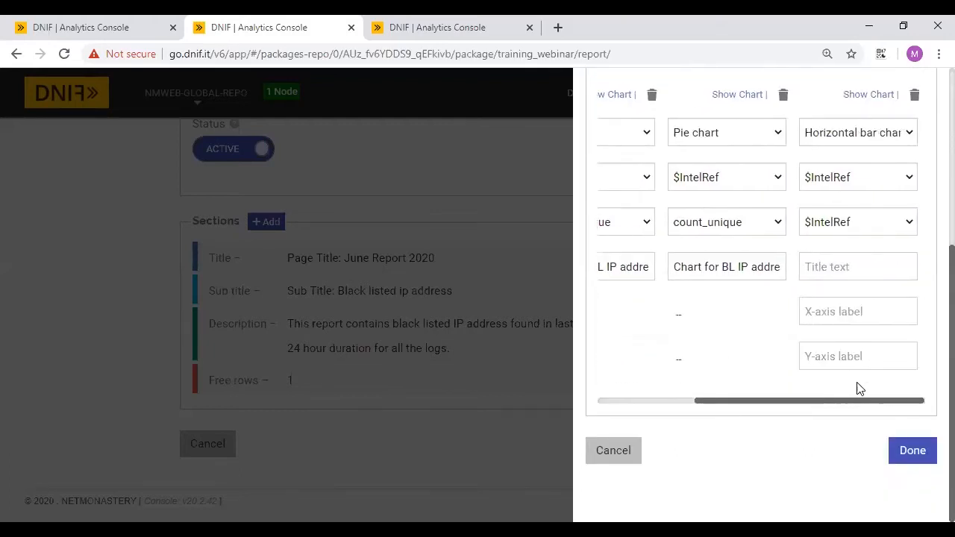
{"action": "scroll", "coordinate": [847, 245], "scroll_direction": "up", "scroll_amount": 1}
- Make the third chart a vertical bar chart of count_unique by $SrcIP with the shared title
{"action": "left_click", "coordinate": [882, 219]}
{"action": "left_click", "coordinate": [837, 249]}
{"action": "left_click", "coordinate": [837, 250]}
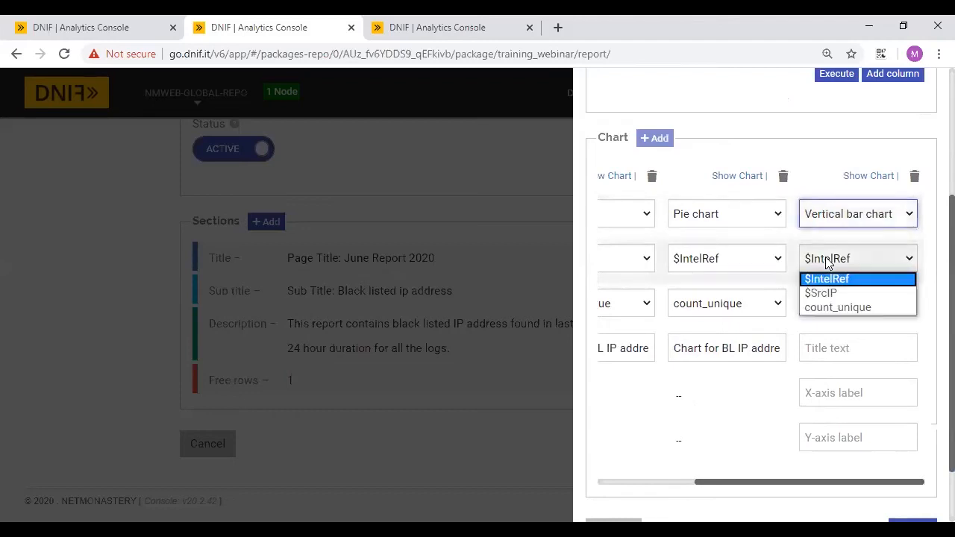
{"action": "left_click", "coordinate": [814, 293]}
{"action": "left_click", "coordinate": [839, 306]}
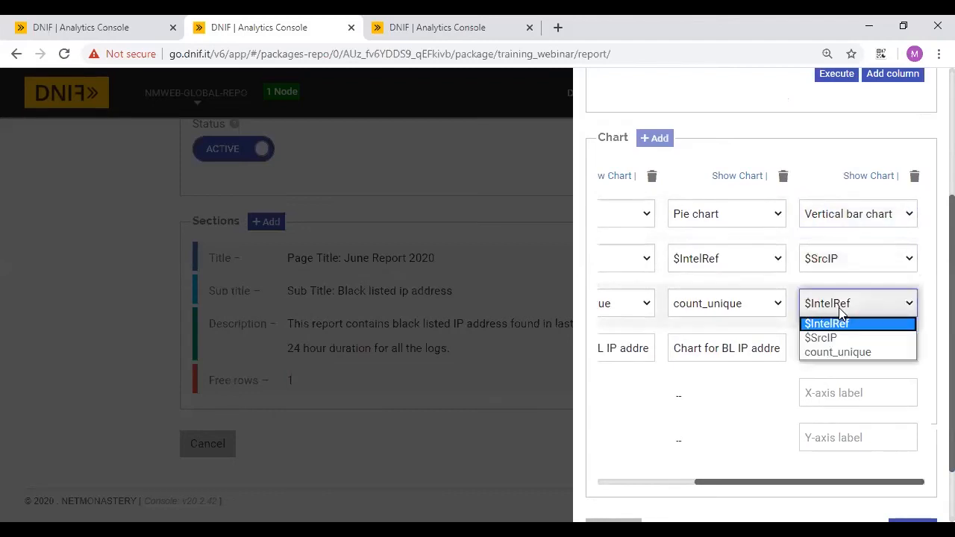
{"action": "left_click", "coordinate": [843, 354]}
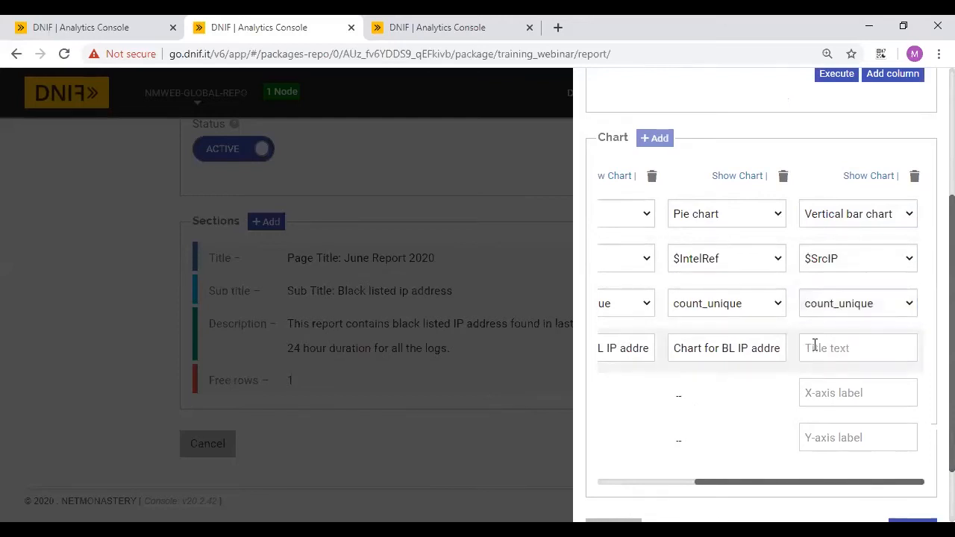
{"action": "left_click", "coordinate": [815, 347]}
{"action": "type", "text": "Chart for BL IP address"}
- Label the bar chart's X axis 'Source IP address' and Y axis 'Cou'
{"action": "left_click", "coordinate": [821, 394]}
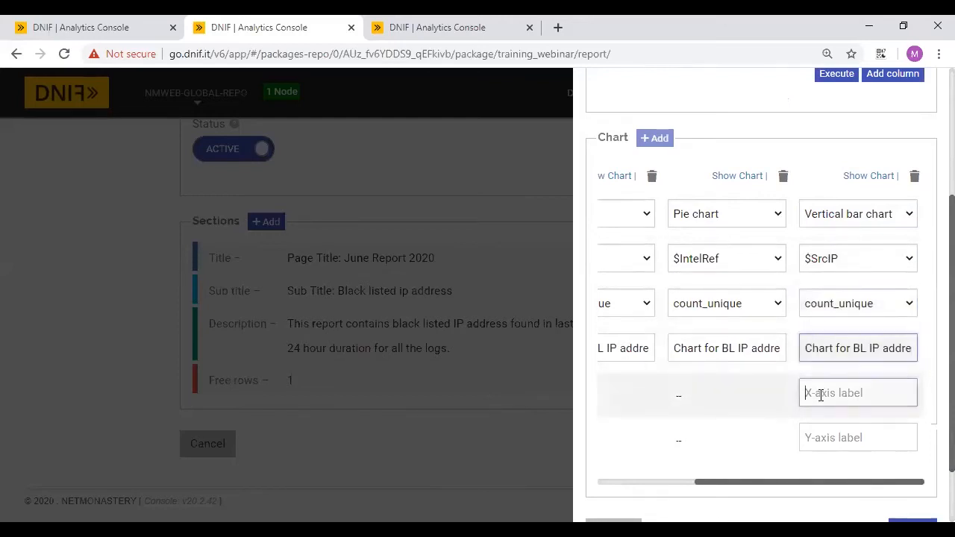
{"action": "type", "text": "Source "}
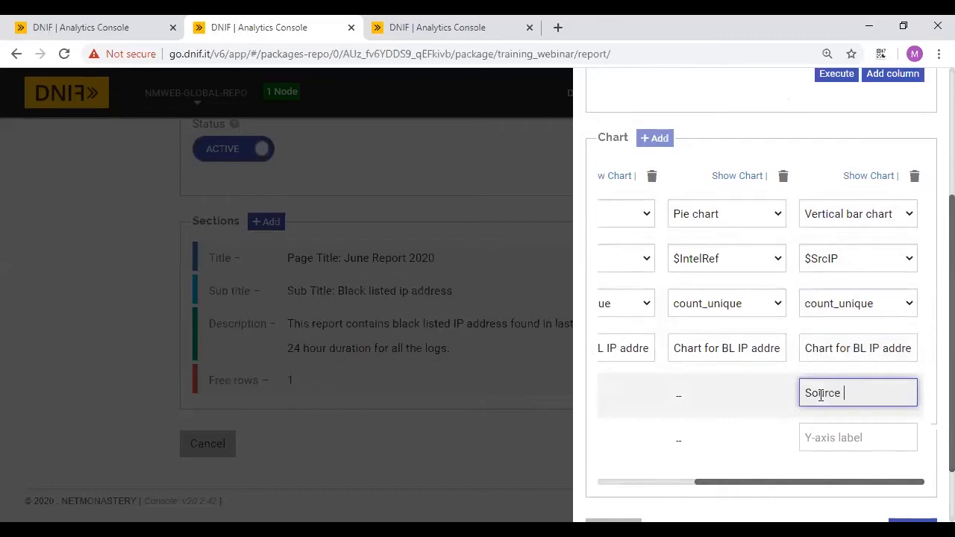
{"action": "type", "text": "IP address"}
{"action": "left_click", "coordinate": [823, 437]}
{"action": "type", "text": "Count"}
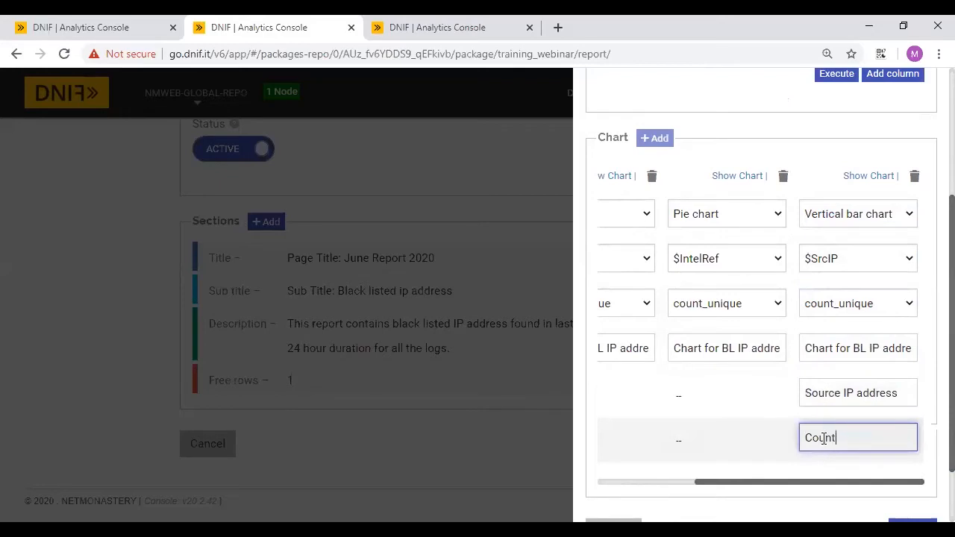
{"action": "scroll", "coordinate": [727, 441], "scroll_direction": "down", "scroll_amount": 1}
{"action": "scroll", "coordinate": [806, 328], "scroll_direction": "up", "scroll_amount": 1}
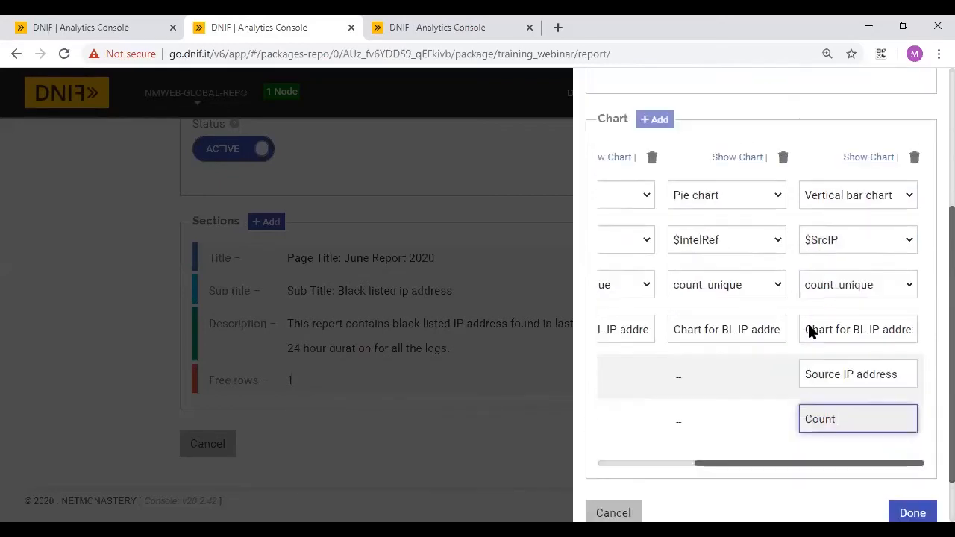
{"action": "scroll", "coordinate": [763, 230], "scroll_direction": "up", "scroll_amount": 1}
- Preview the second pie and the vertical bar chart, then finish the Data table section
{"action": "left_click", "coordinate": [736, 247]}
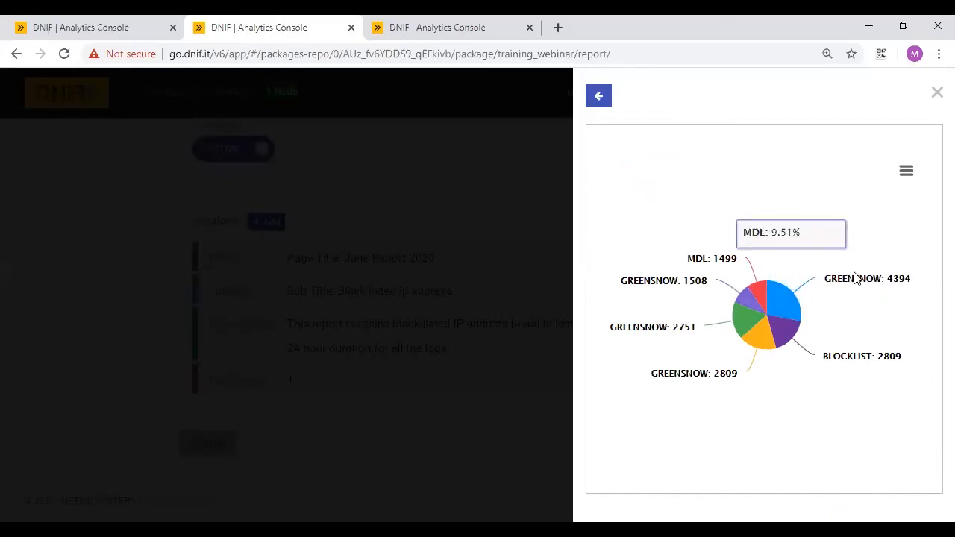
{"action": "left_click", "coordinate": [599, 97]}
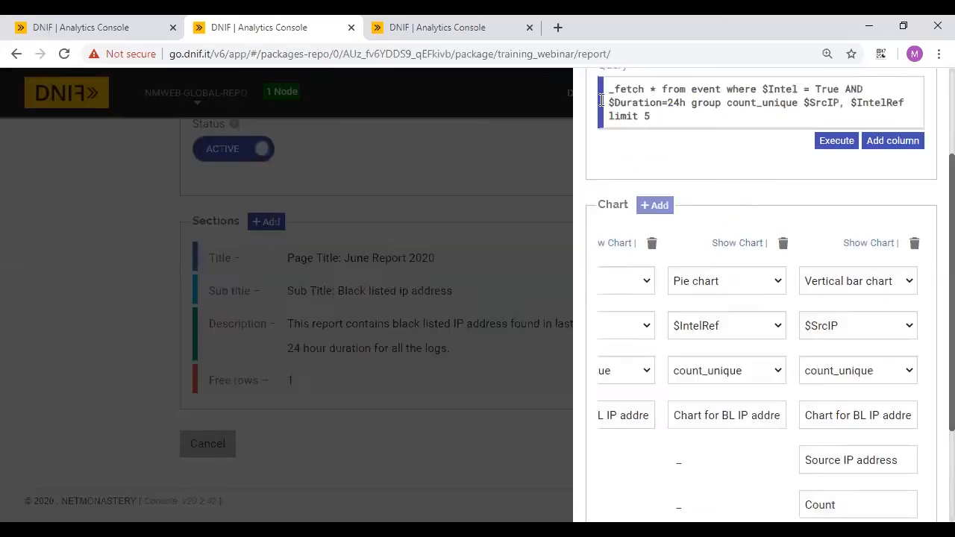
{"action": "left_click", "coordinate": [858, 244]}
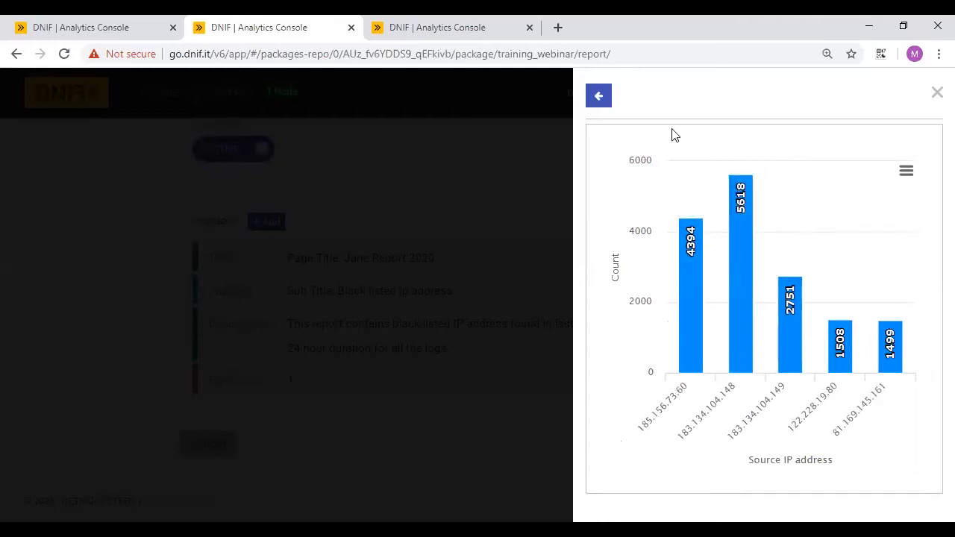
{"action": "left_click", "coordinate": [601, 100]}
{"action": "scroll", "coordinate": [725, 335], "scroll_direction": "down", "scroll_amount": 2}
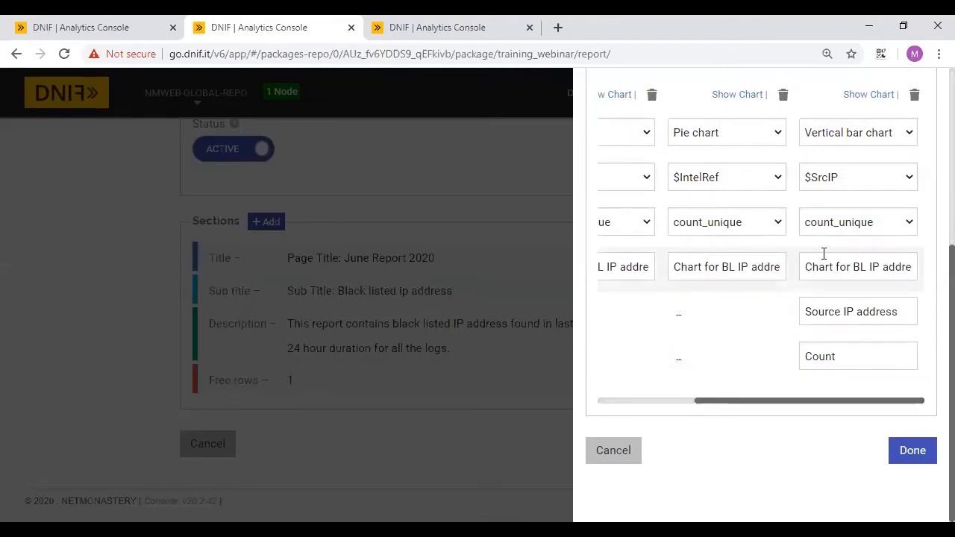
{"action": "left_click", "coordinate": [912, 451]}
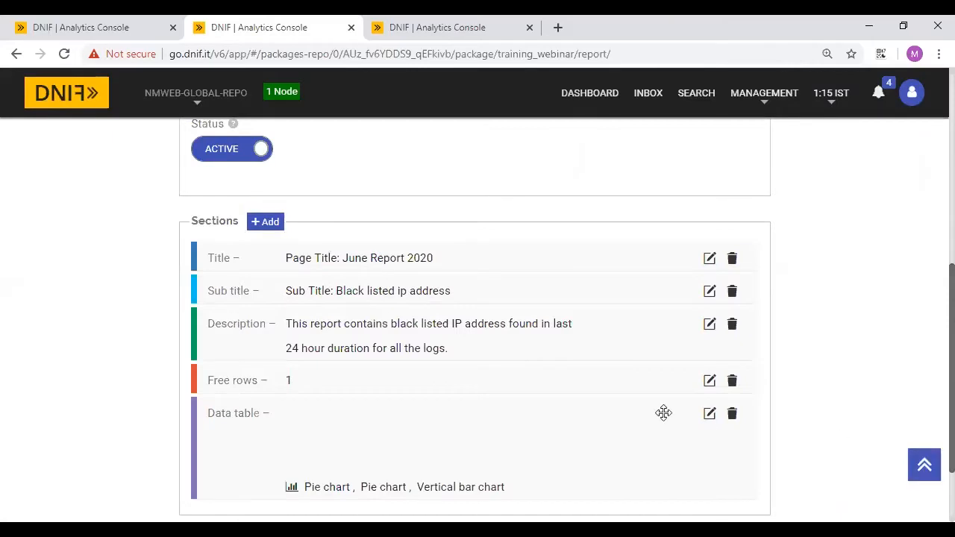
- Add a new report section of type Data table
{"action": "scroll", "coordinate": [664, 411], "scroll_direction": "down", "scroll_amount": 2}
{"action": "scroll", "coordinate": [423, 367], "scroll_direction": "up", "scroll_amount": 1}
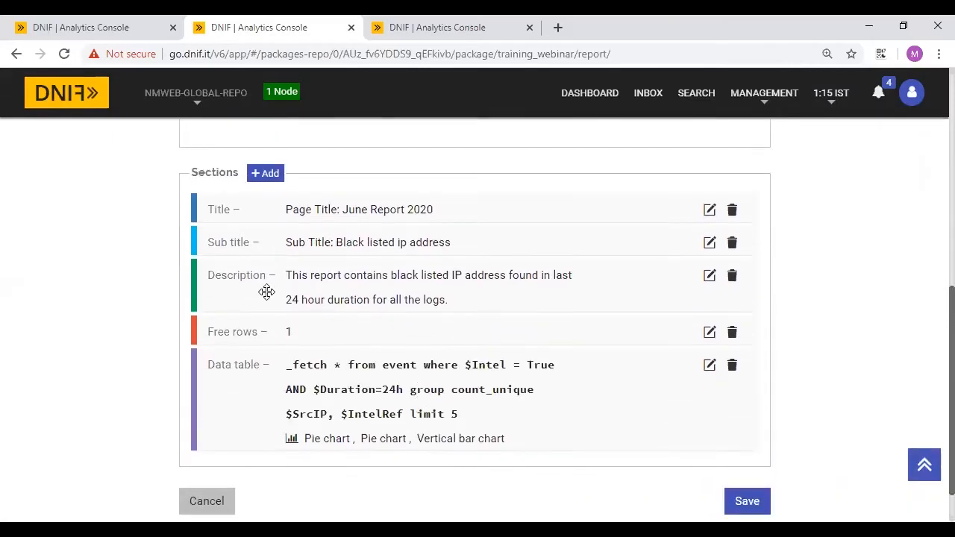
{"action": "left_click", "coordinate": [266, 174]}
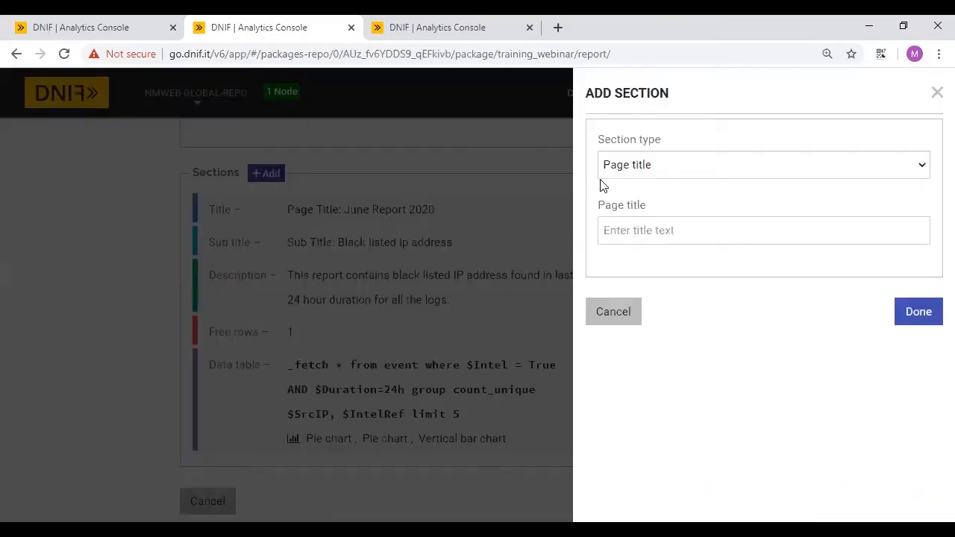
{"action": "left_click", "coordinate": [655, 163]}
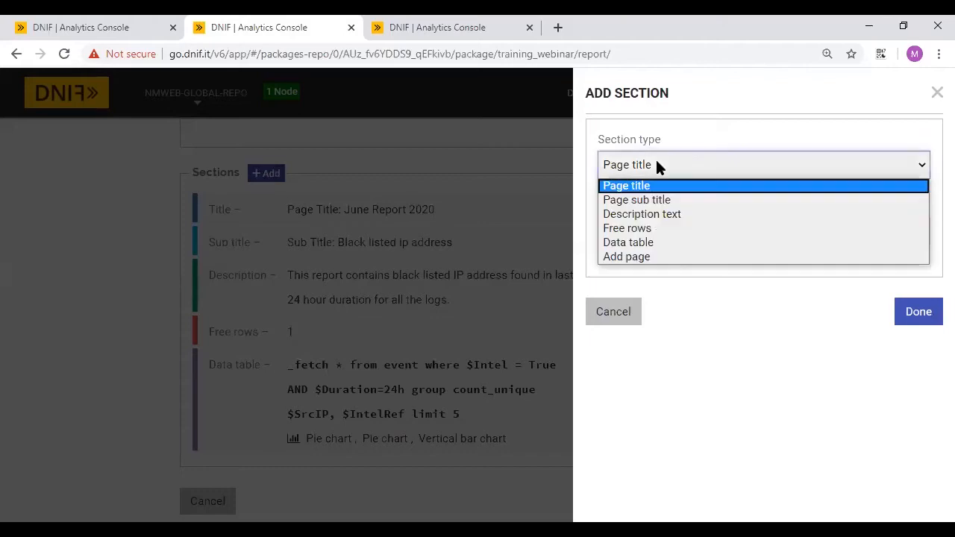
{"action": "left_click", "coordinate": [631, 243]}
- Enter the _fetch query for Intel=True events over $Duration=24h grouping count_unique $SrcCN, limit 10
{"action": "left_click", "coordinate": [683, 228]}
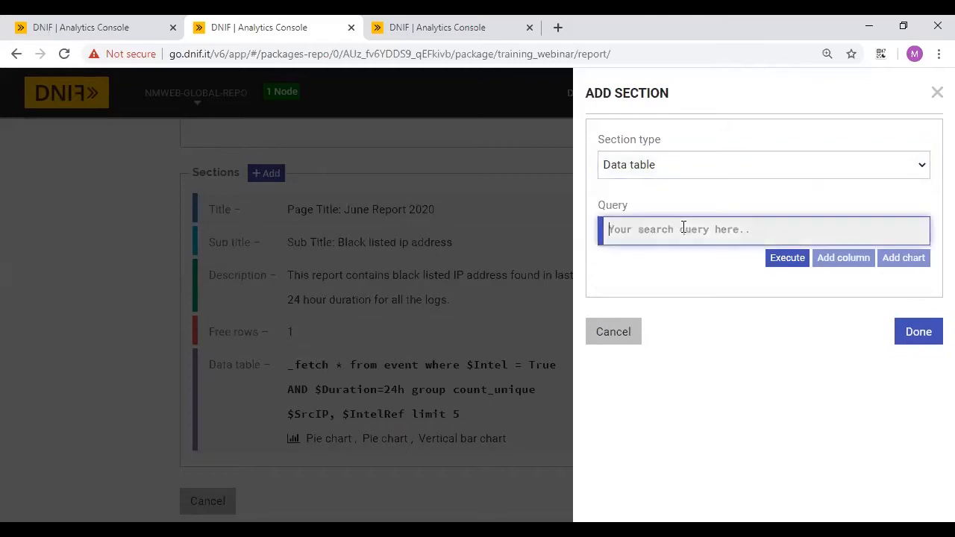
{"action": "type", "text": "Chart for BL IP address"}
{"action": "key", "text": "ctrl+a"}
{"action": "key", "text": "BackSpace"}
{"action": "type", "text": "_fetch "}
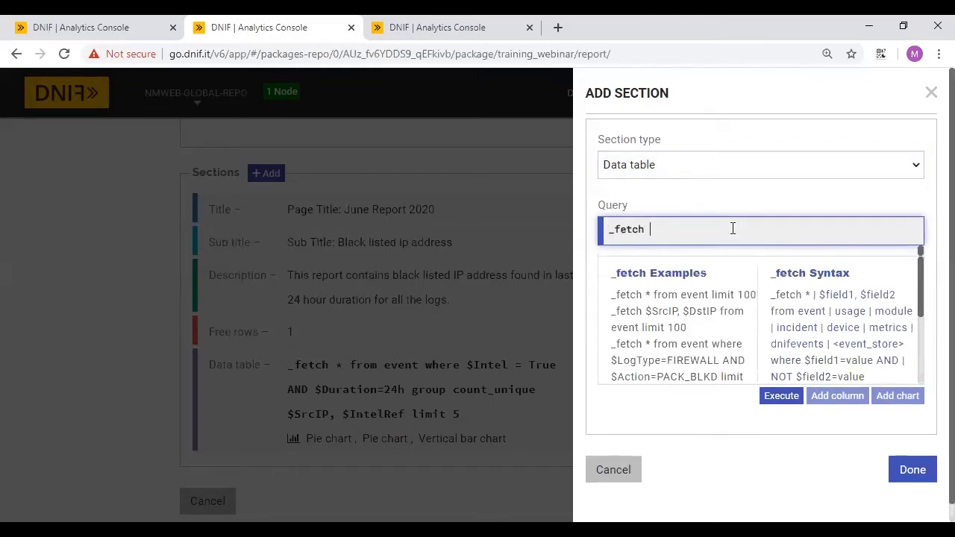
{"action": "type", "text": "* from event group"}
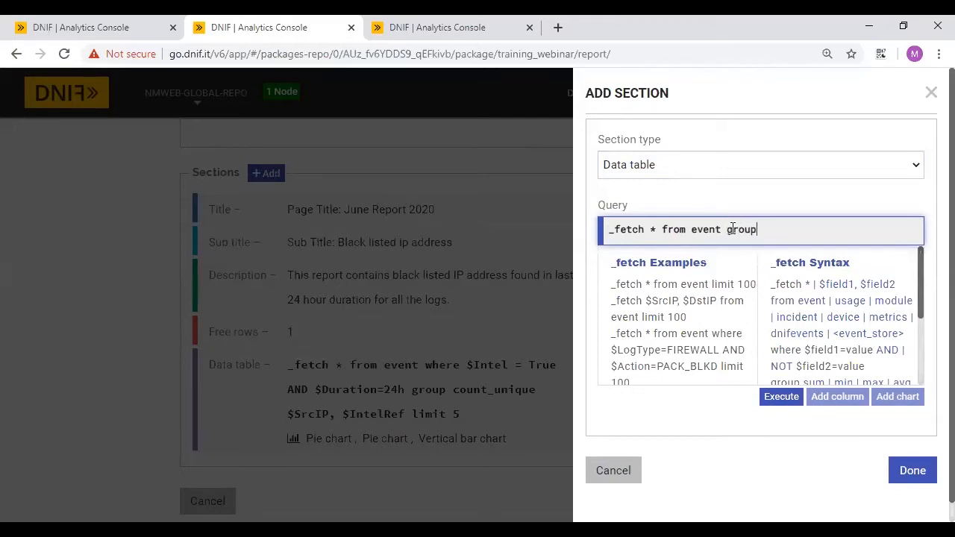
{"action": "type", "text": "where"}
{"action": "type", "text": "Intel=T"}
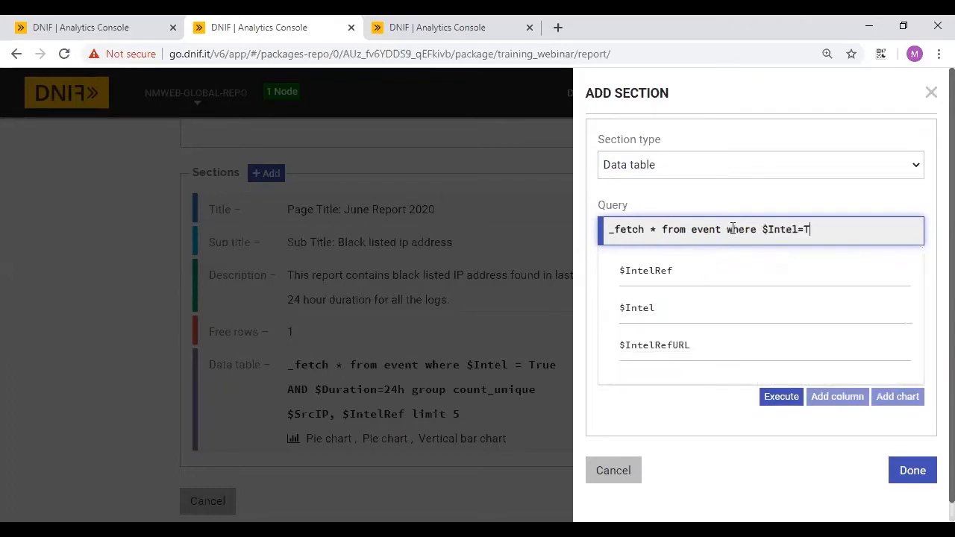
{"action": "type", "text": "rue AND"}
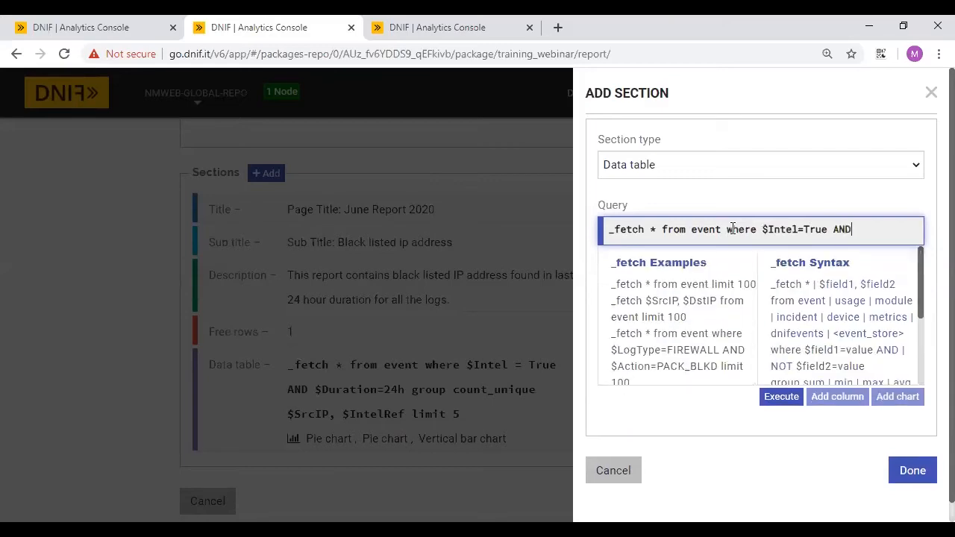
{"action": "key", "text": "BackSpace"}
{"action": "key", "text": "BackSpace"}
{"action": "type", "text": "ND $Duration="}
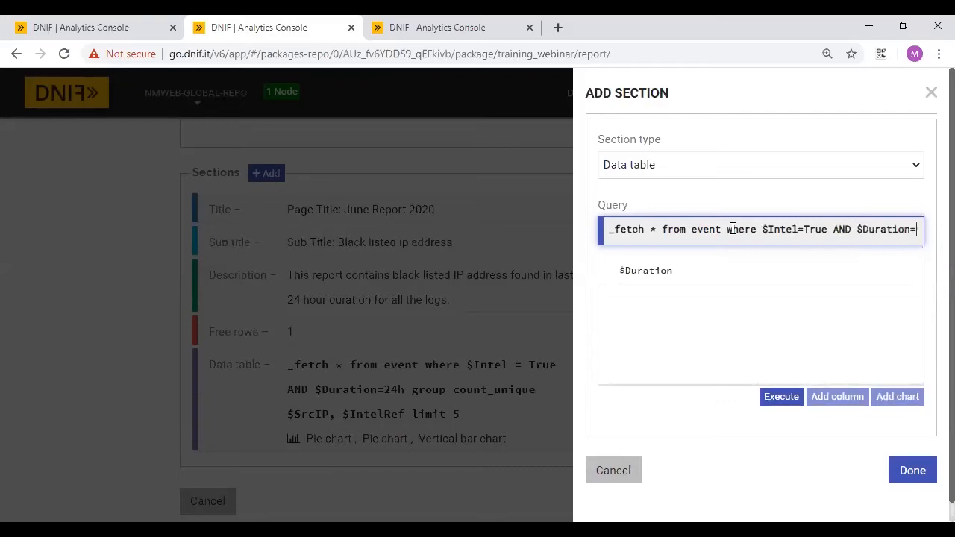
{"action": "type", "text": "2"}
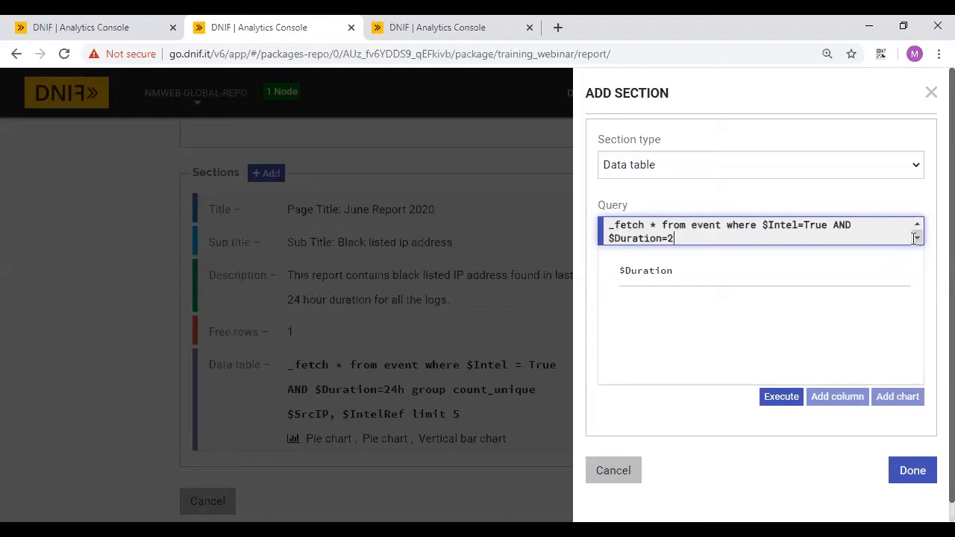
{"action": "type", "text": "4h group"}
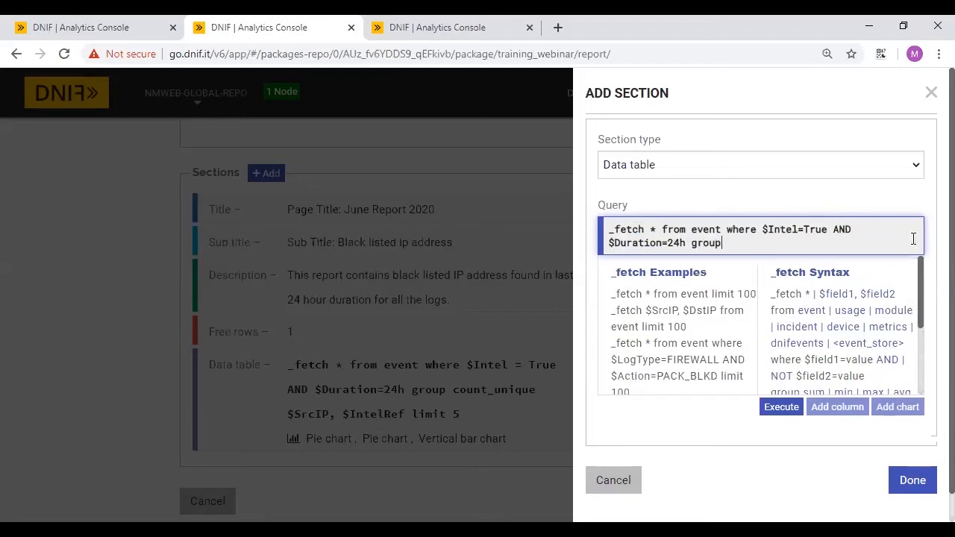
{"action": "type", "text": " ount"}
{"action": "key", "text": "BackSpace"}
{"action": "key", "text": "BackSpace"}
{"action": "key", "text": "BackSpace"}
{"action": "key", "text": "BackSpace"}
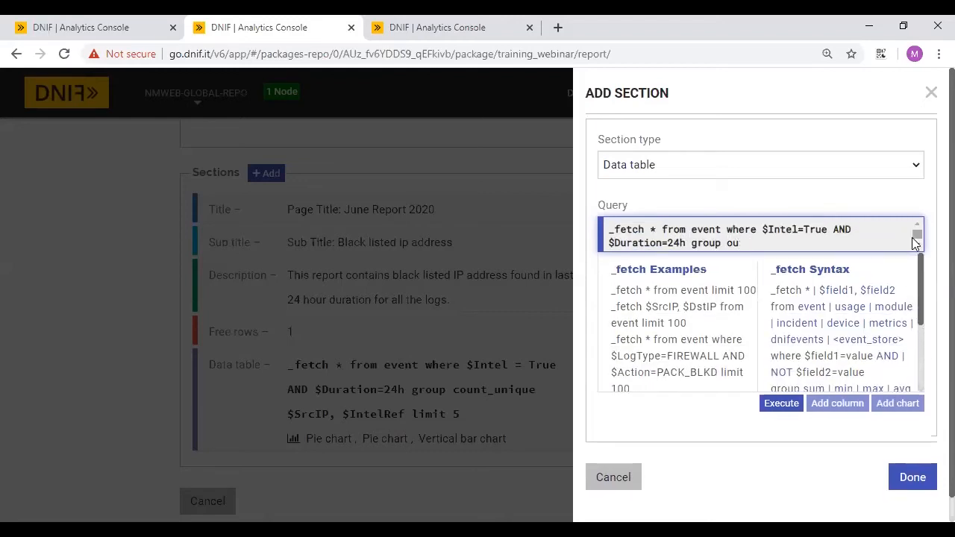
{"action": "type", "text": "count_unique $SrcCN"}
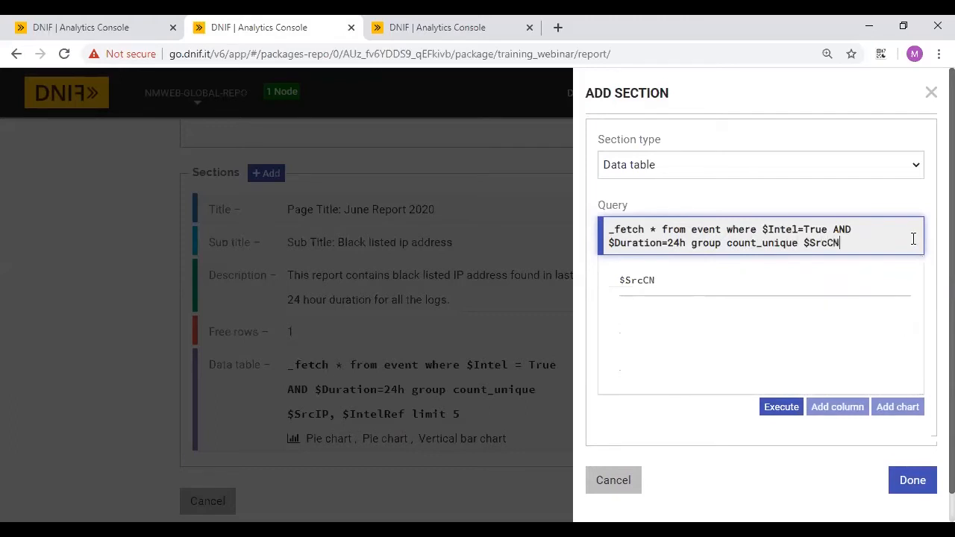
{"action": "type", "text": " limit 10"}
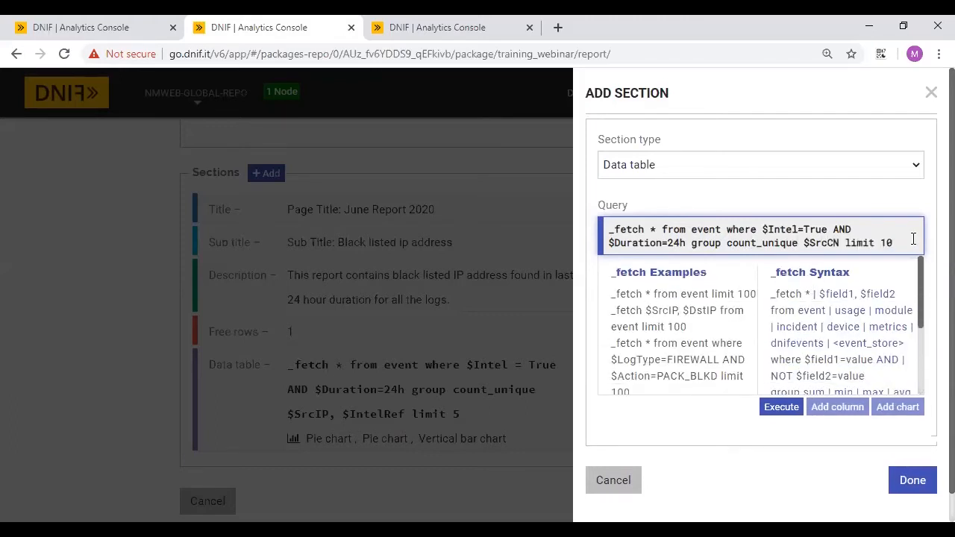
{"action": "left_click", "coordinate": [901, 264]}
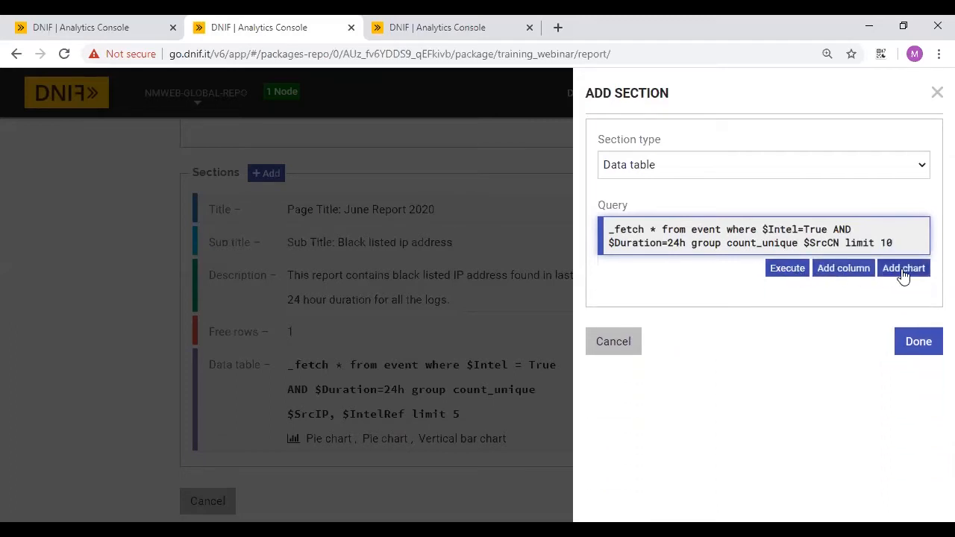
- Give the $SrcCN table a vertical bar chart with count_unique values and finish the section
{"action": "left_click", "coordinate": [903, 269]}
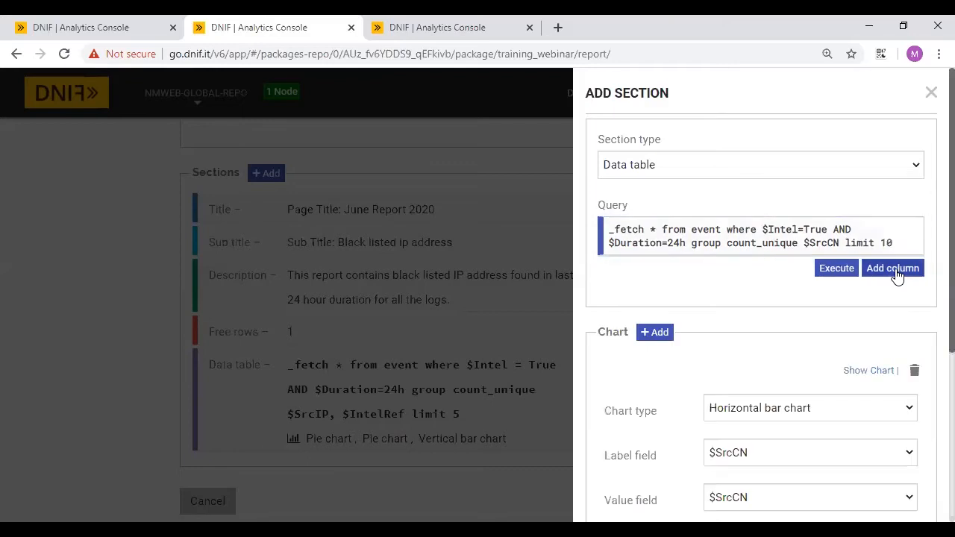
{"action": "scroll", "coordinate": [897, 276], "scroll_direction": "down", "scroll_amount": 2}
{"action": "left_click", "coordinate": [718, 312]}
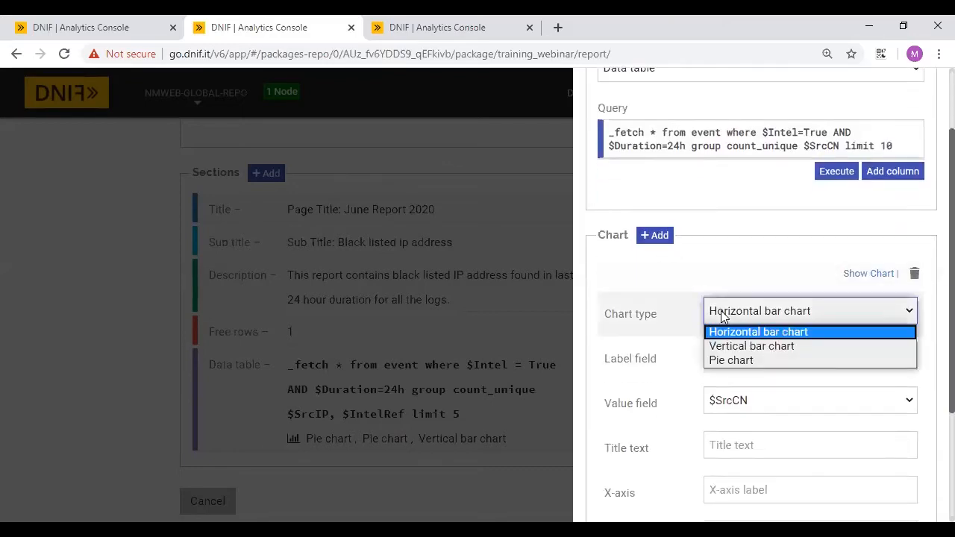
{"action": "left_click", "coordinate": [743, 348]}
{"action": "scroll", "coordinate": [746, 347], "scroll_direction": "down", "scroll_amount": 2}
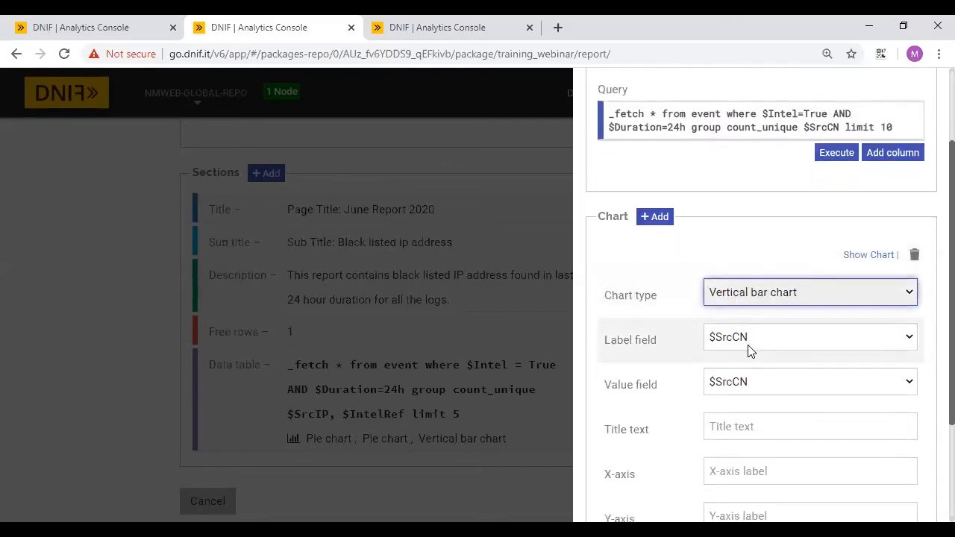
{"action": "left_click", "coordinate": [723, 312]}
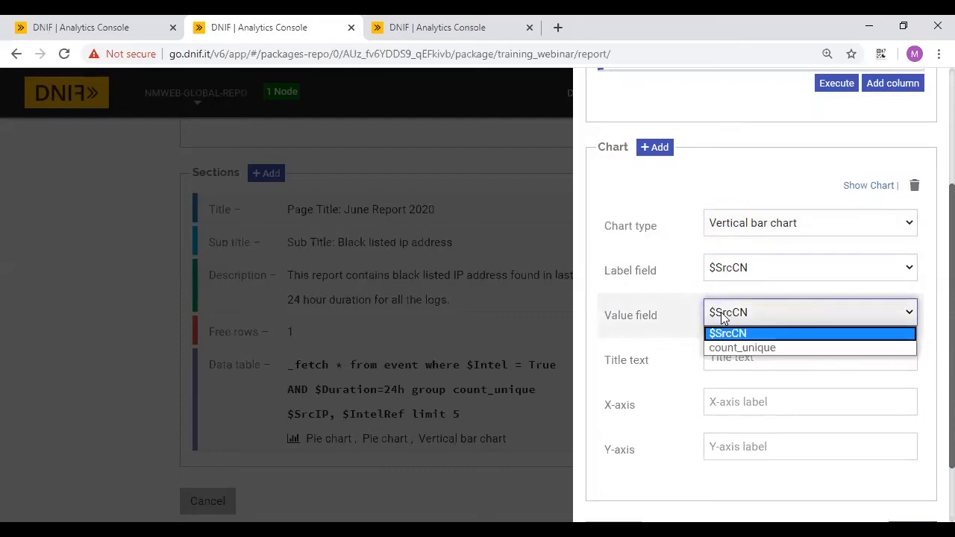
{"action": "left_click", "coordinate": [728, 349]}
{"action": "scroll", "coordinate": [678, 360], "scroll_direction": "down", "scroll_amount": 2}
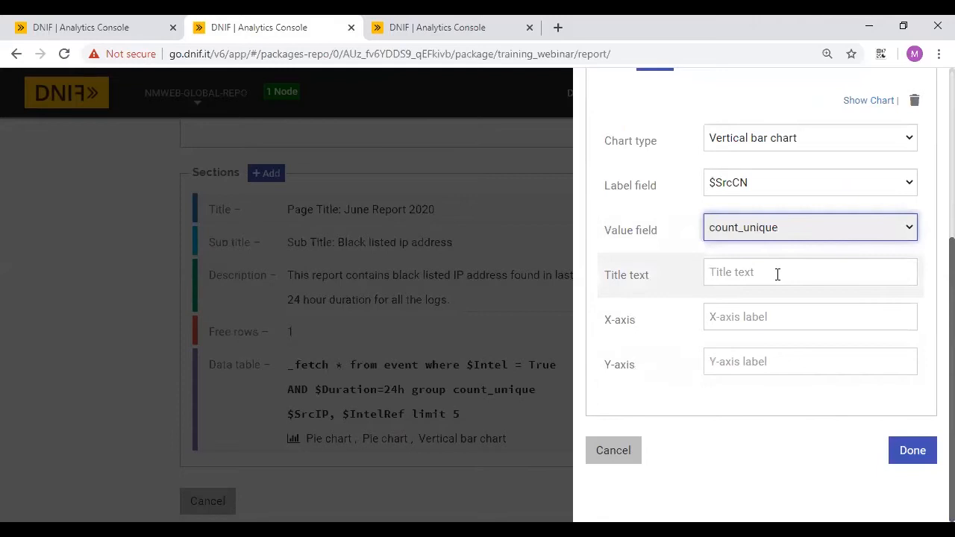
{"action": "left_click", "coordinate": [911, 453]}
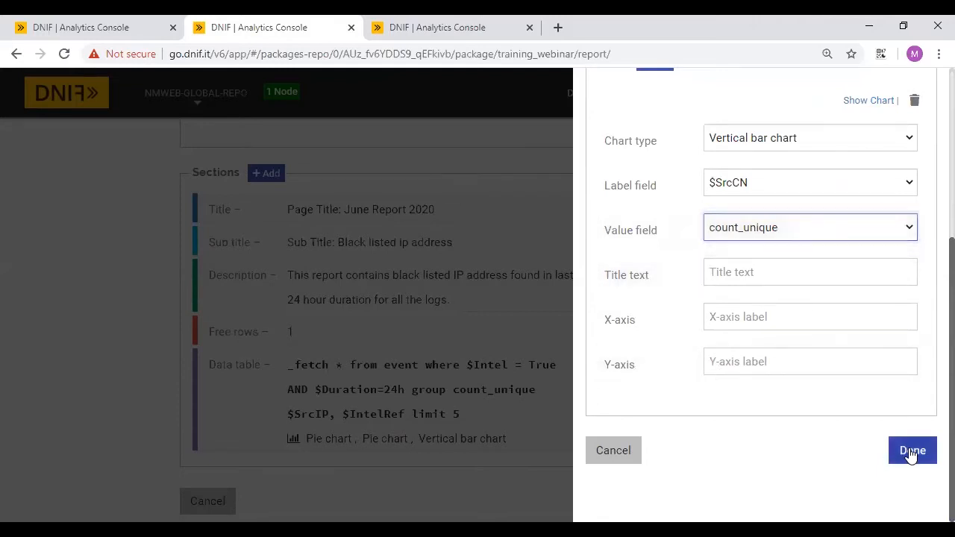
{"action": "scroll", "coordinate": [478, 371], "scroll_direction": "down", "scroll_amount": 3}
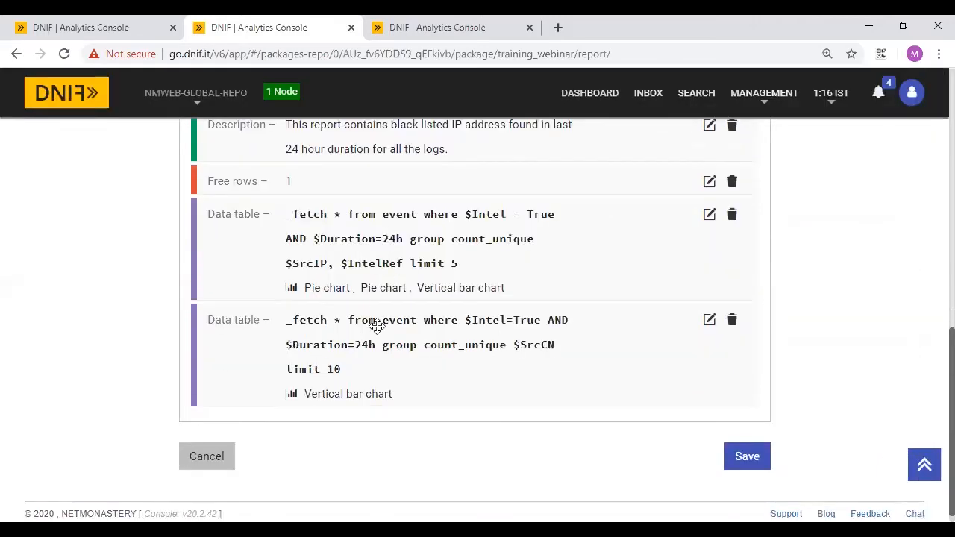
{"action": "scroll", "coordinate": [369, 314], "scroll_direction": "up", "scroll_amount": 3}
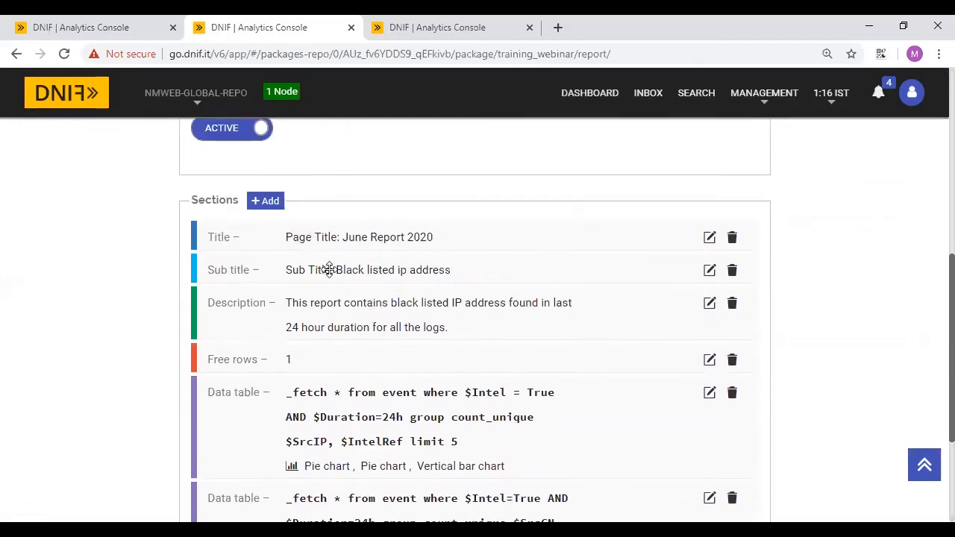
- Add an 'Extra Page' page section to the report and save the report
{"action": "left_click", "coordinate": [266, 202]}
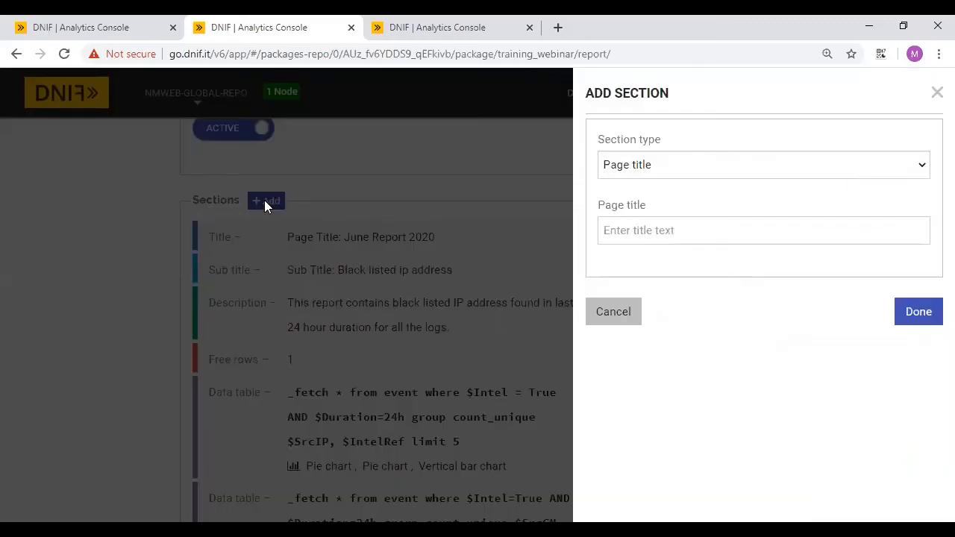
{"action": "left_click", "coordinate": [656, 163]}
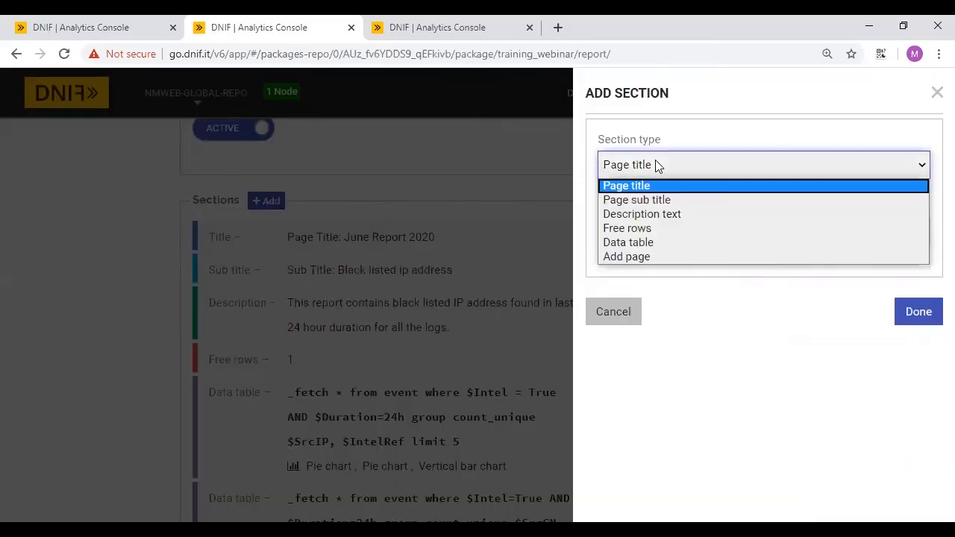
{"action": "left_click", "coordinate": [630, 258]}
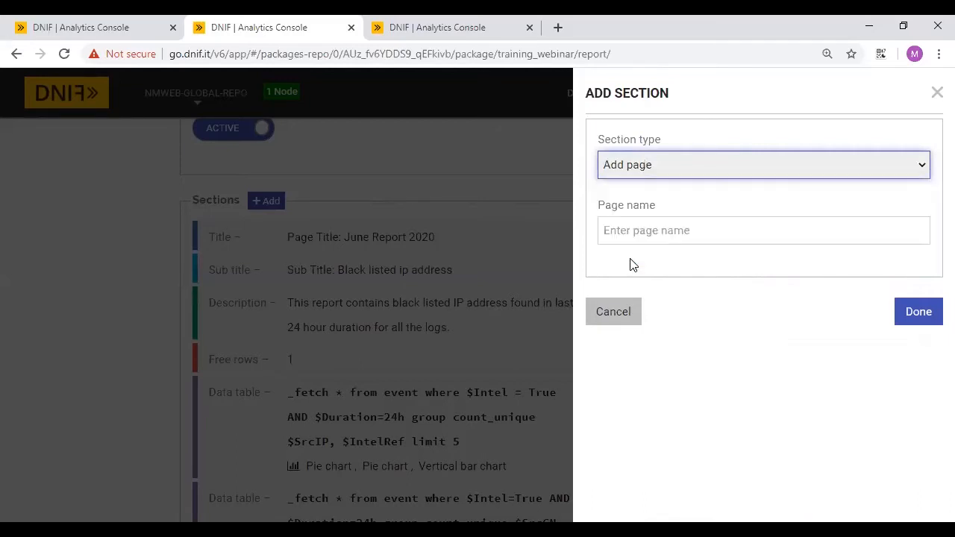
{"action": "left_click", "coordinate": [680, 231]}
{"action": "type", "text": "Extra"}
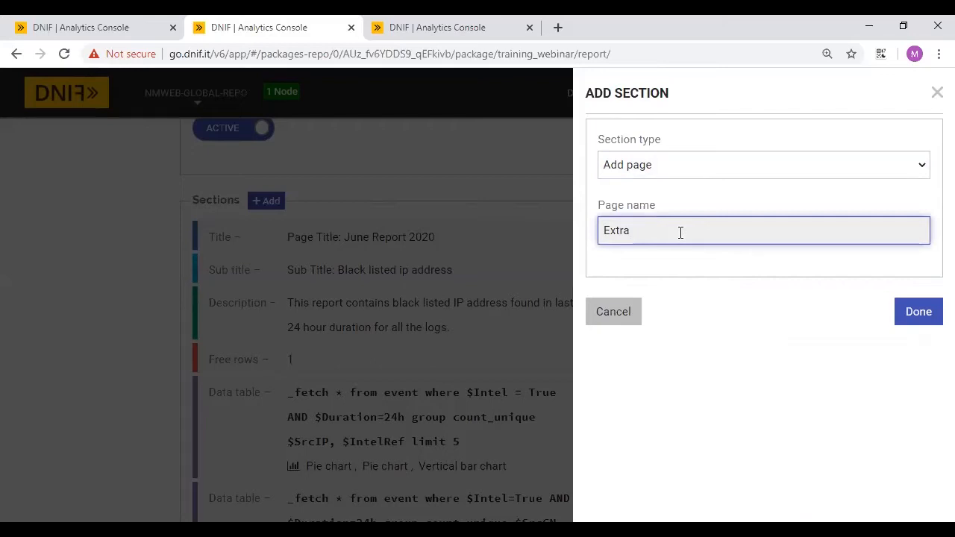
{"action": "type", "text": "Page"}
{"action": "left_click", "coordinate": [925, 317]}
{"action": "scroll", "coordinate": [653, 325], "scroll_direction": "down", "scroll_amount": 1}
{"action": "scroll", "coordinate": [652, 325], "scroll_direction": "down", "scroll_amount": 2}
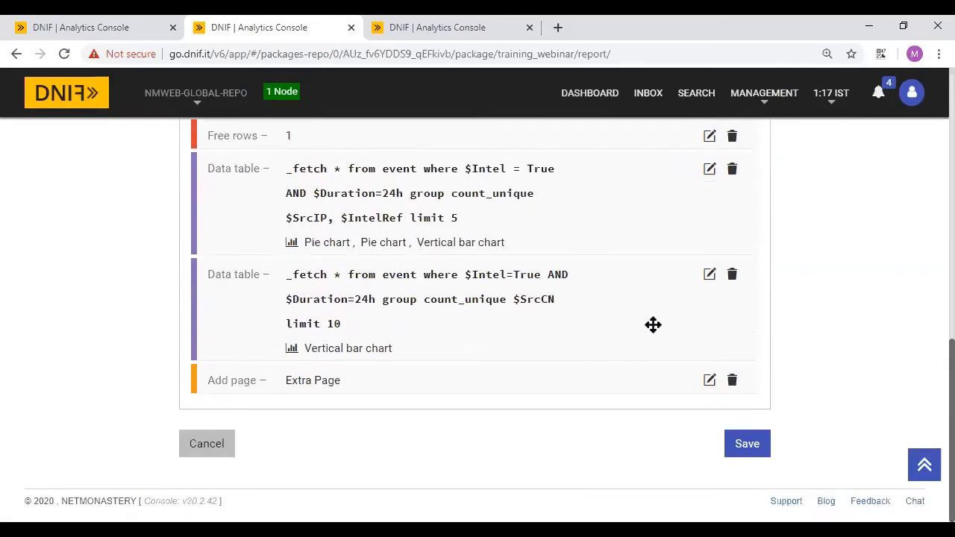
{"action": "left_click", "coordinate": [745, 446]}
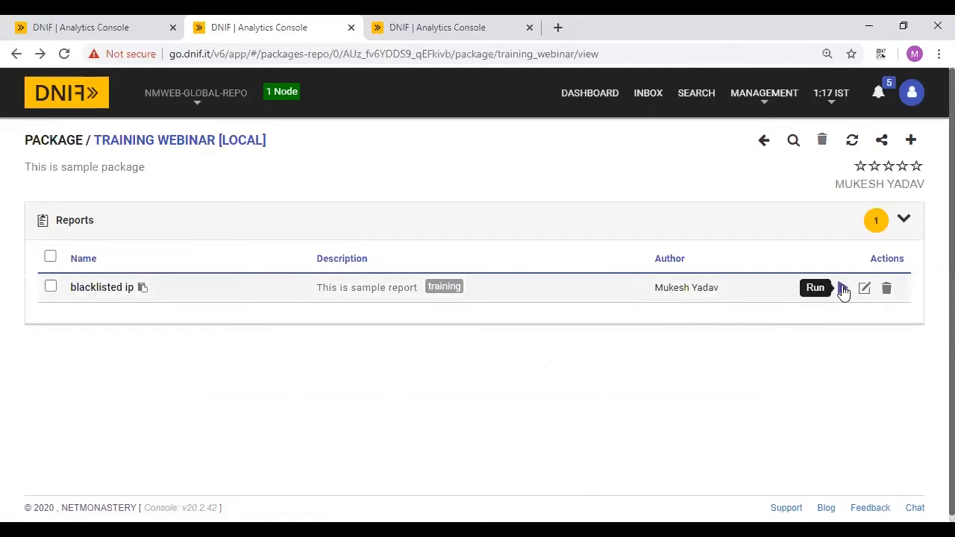
- Run the blacklisted ip report, check its query results, and return to the package page
{"action": "left_click", "coordinate": [843, 291]}
{"action": "left_click", "coordinate": [81, 22]}
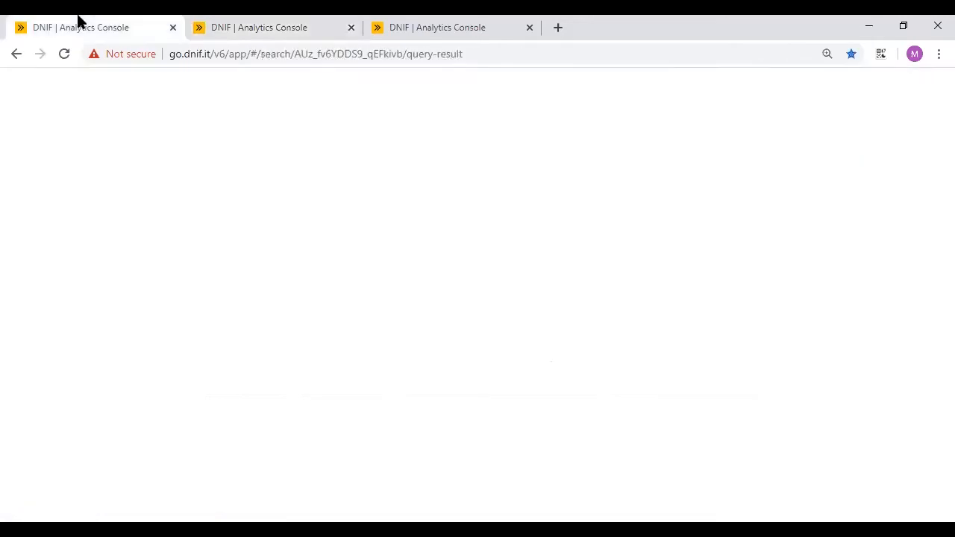
{"action": "left_click", "coordinate": [258, 22]}
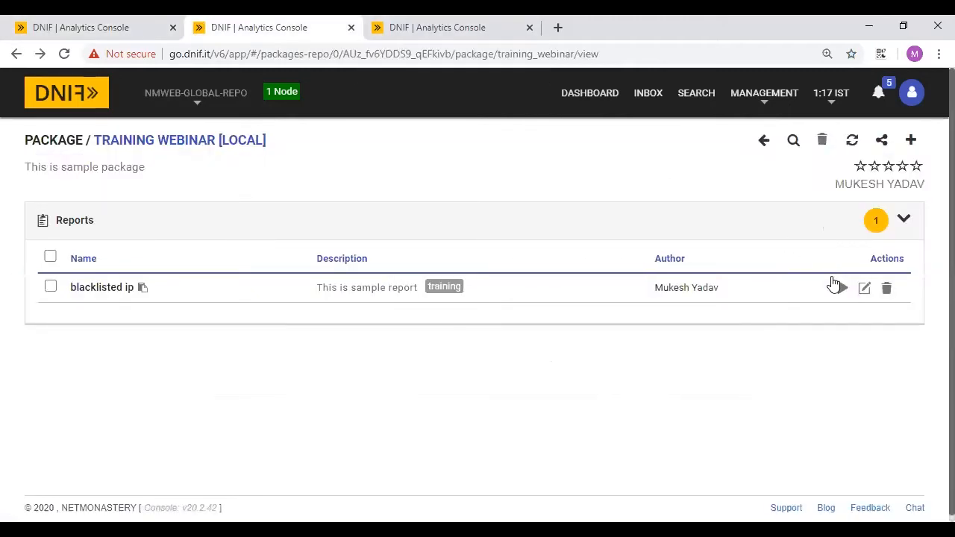
- Run the blacklisted ip report with notifications sent to the training webinar group
{"action": "left_click", "coordinate": [843, 291]}
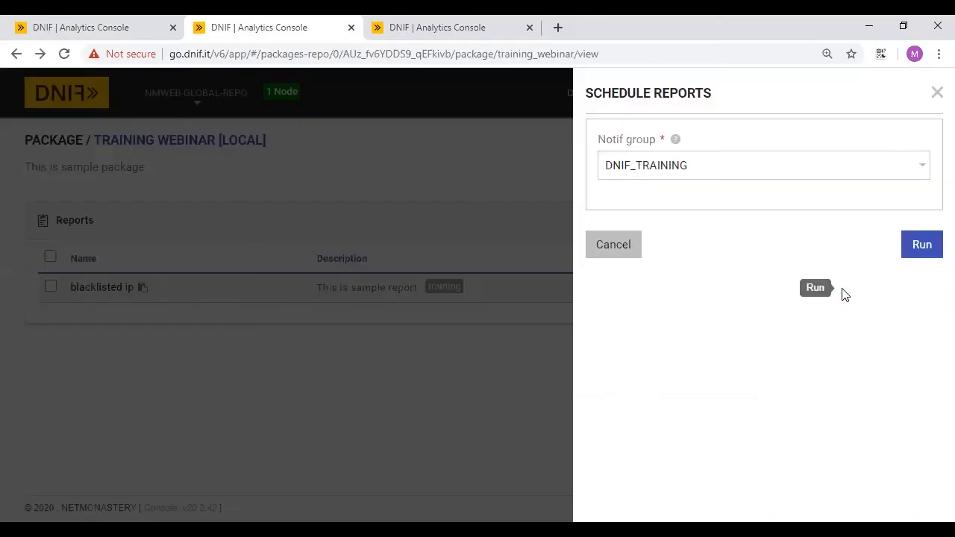
{"action": "left_click", "coordinate": [629, 172]}
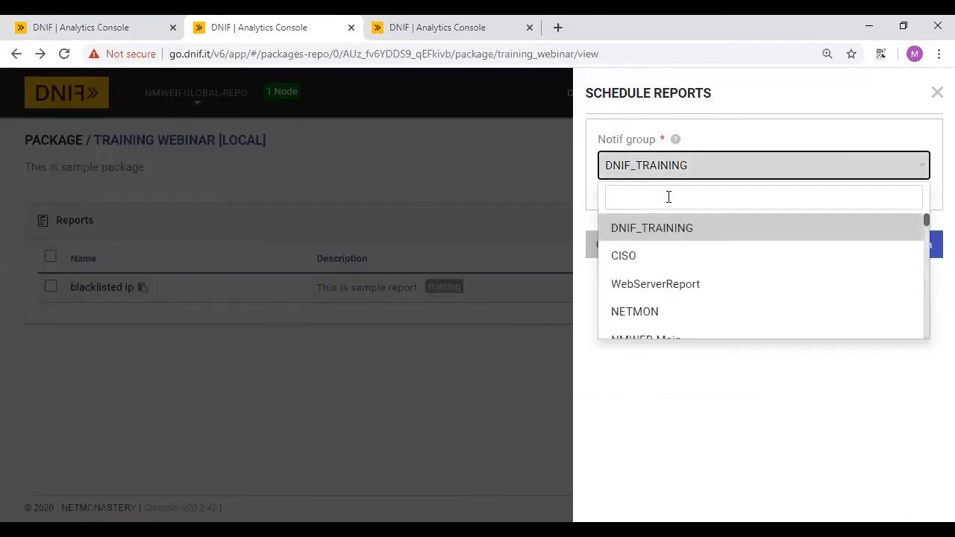
{"action": "type", "text": "training"}
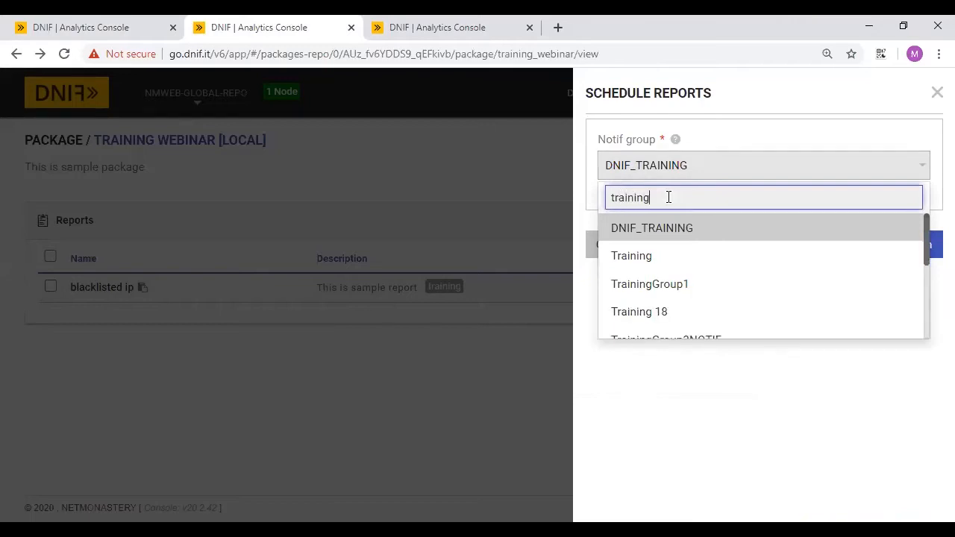
{"action": "type", "text": "_web"}
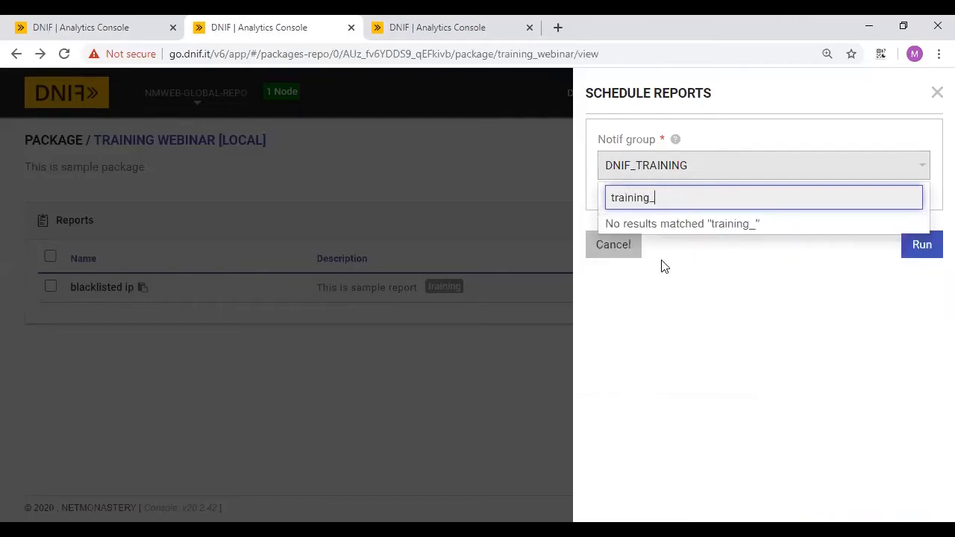
{"action": "key", "text": "BackSpace"}
{"action": "key", "text": "BackSpace"}
{"action": "key", "text": "BackSpace"}
{"action": "key", "text": "BackSpace"}
{"action": "key", "text": "BackSpace"}
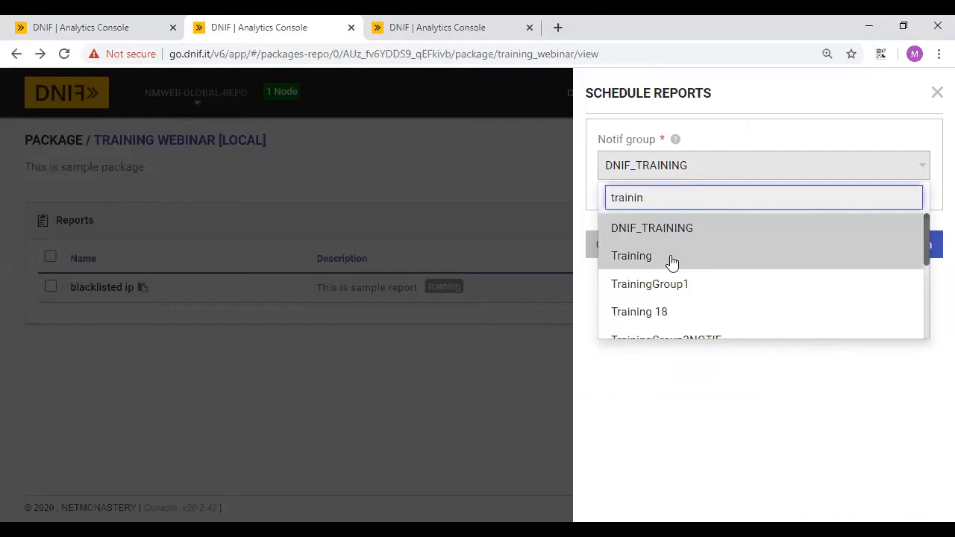
{"action": "type", "text": "g web"}
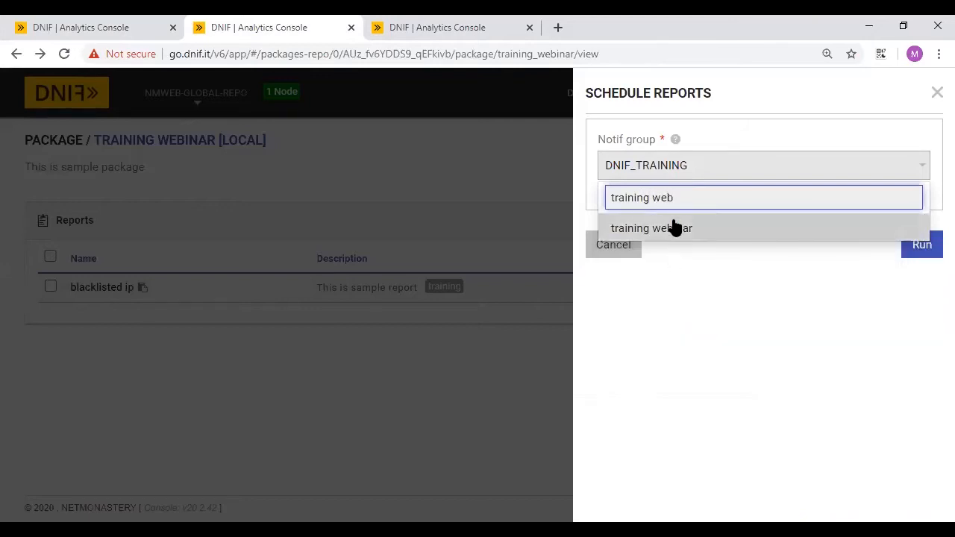
{"action": "left_click", "coordinate": [674, 229]}
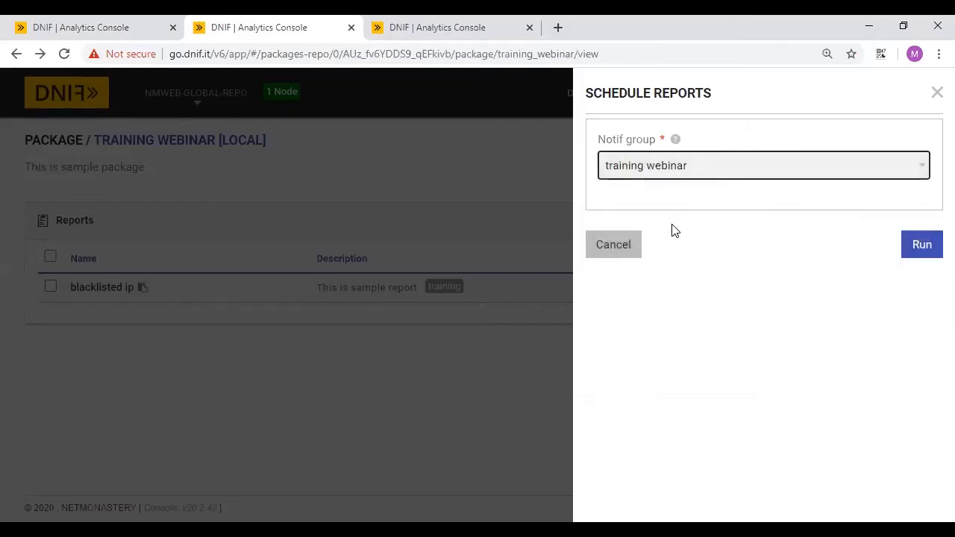
{"action": "left_click", "coordinate": [919, 250]}
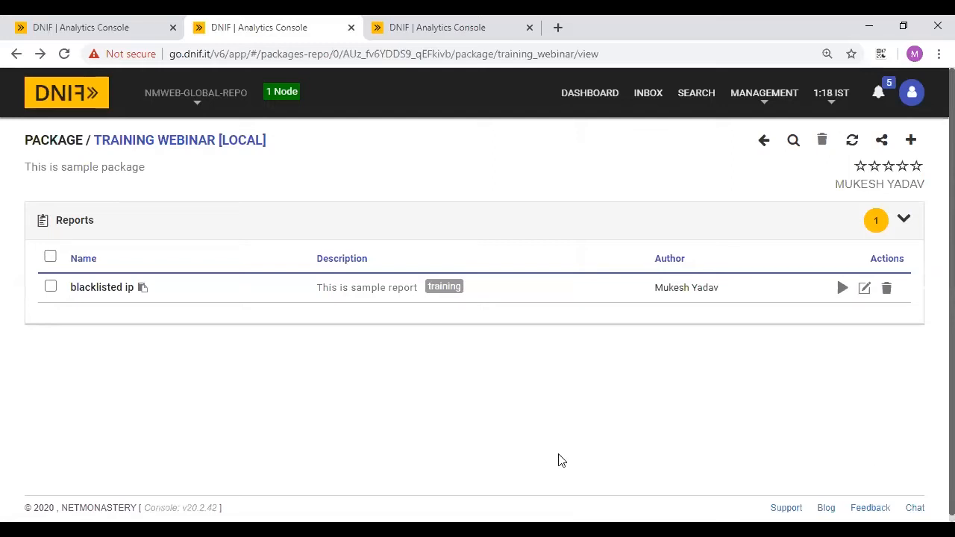
{"action": "key", "text": "alt+Tab"}
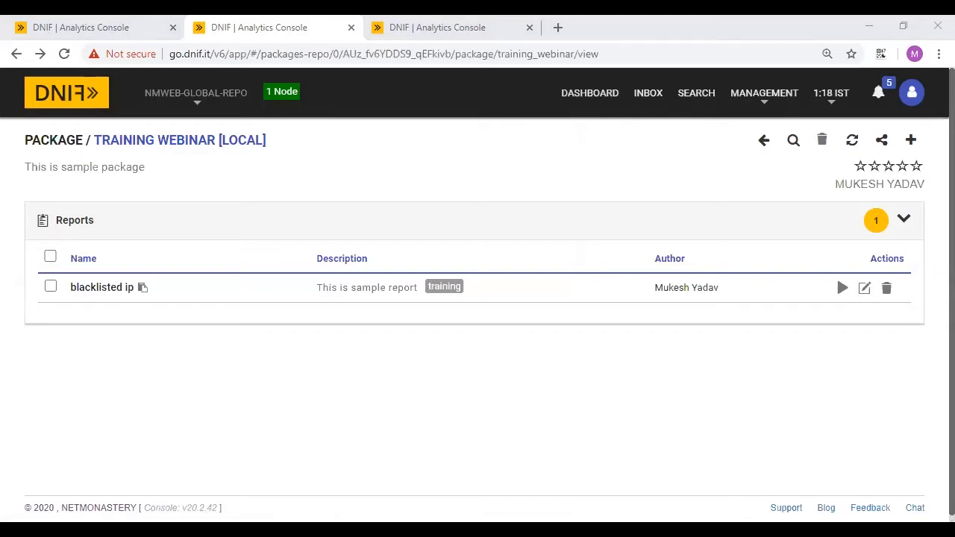
- Switch to the Chrome window showing the Gmail inbox
{"action": "key", "text": "alt+Tab"}
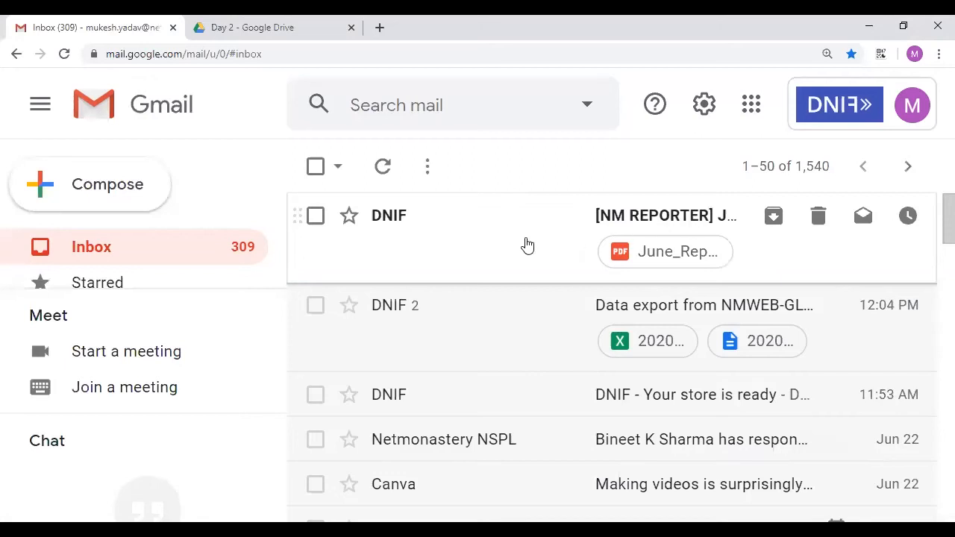
- Open the [NM REPORTER] June Report 2020 email, view sender details, and scroll to the June_Report_2020 PDF
{"action": "left_click", "coordinate": [527, 245]}
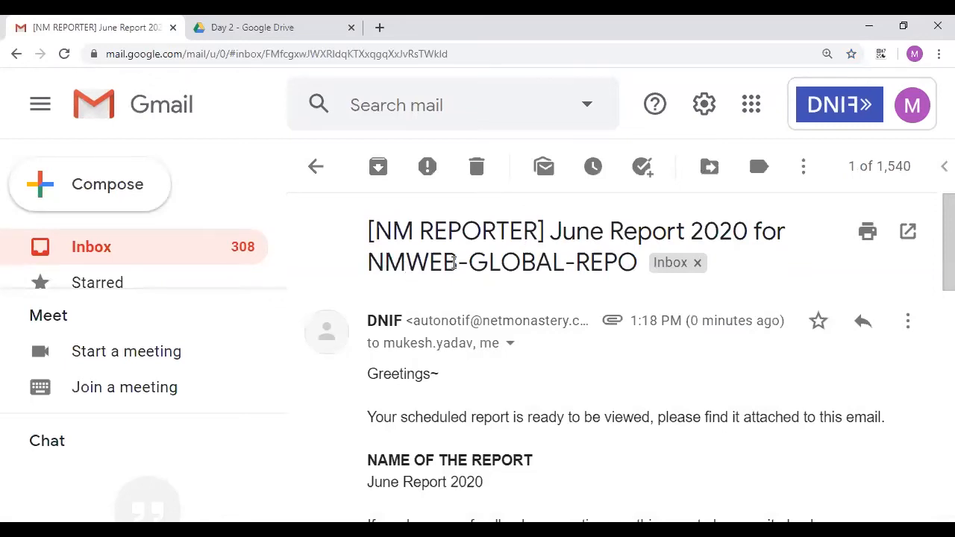
{"action": "scroll", "coordinate": [597, 261], "scroll_direction": "down", "scroll_amount": 1}
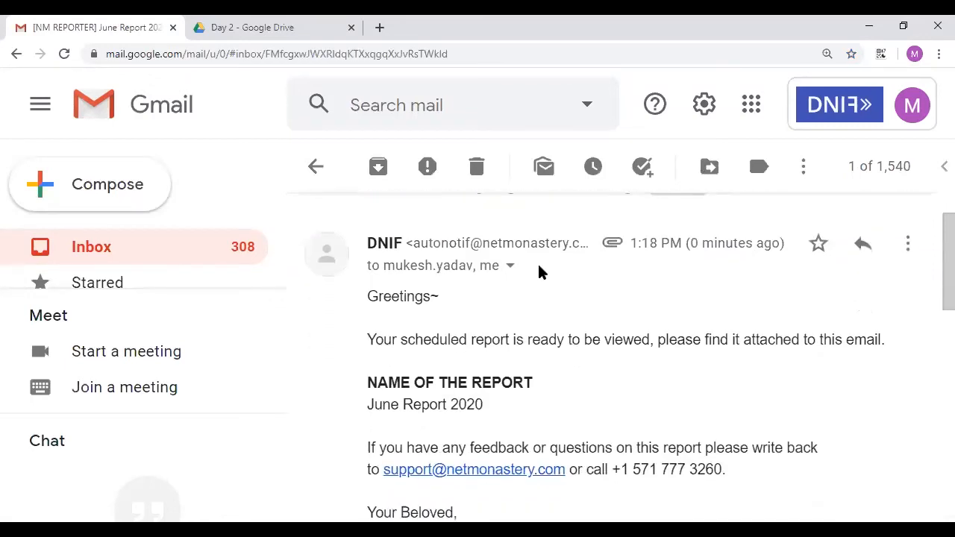
{"action": "left_click", "coordinate": [509, 267]}
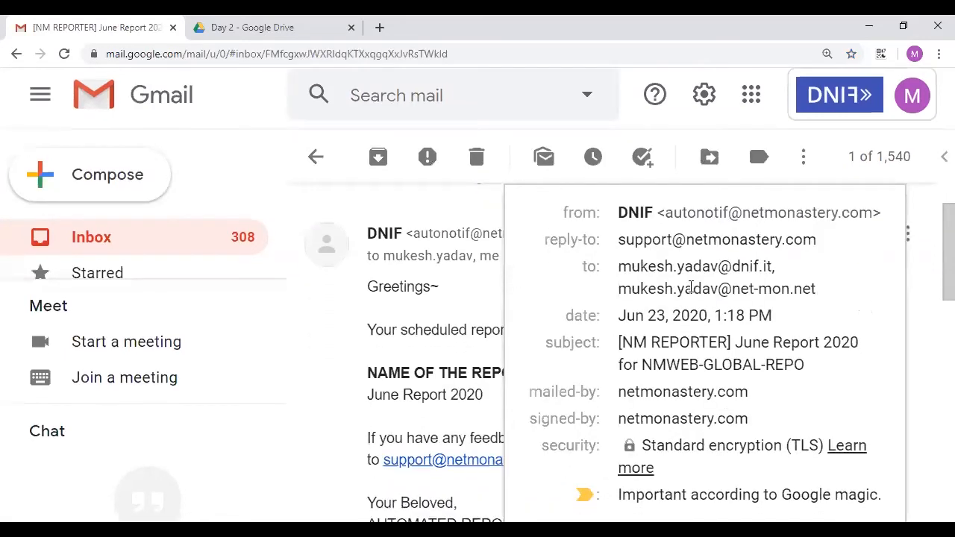
{"action": "left_click", "coordinate": [444, 288]}
{"action": "scroll", "coordinate": [444, 288], "scroll_direction": "down", "scroll_amount": 1}
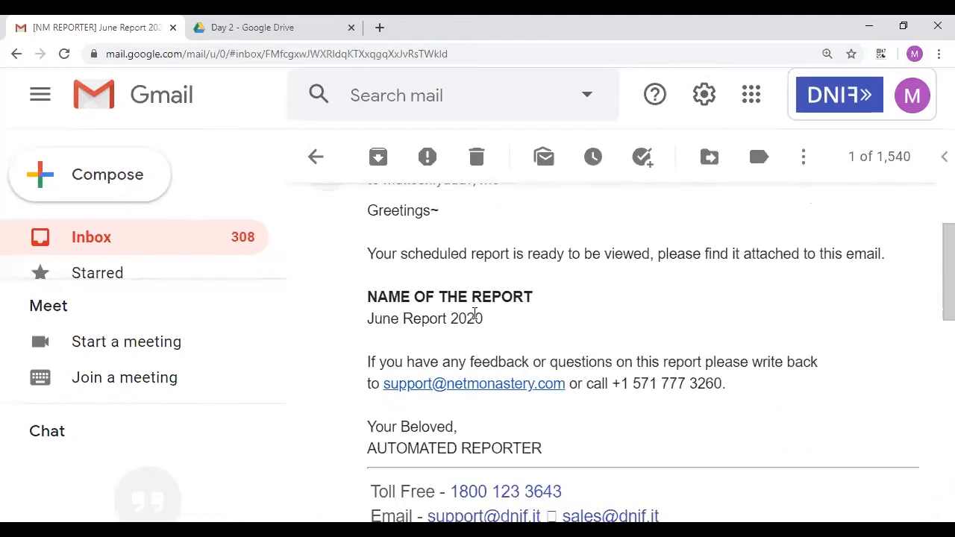
{"action": "scroll", "coordinate": [473, 315], "scroll_direction": "down", "scroll_amount": 3}
{"action": "scroll", "coordinate": [475, 313], "scroll_direction": "down", "scroll_amount": 9}
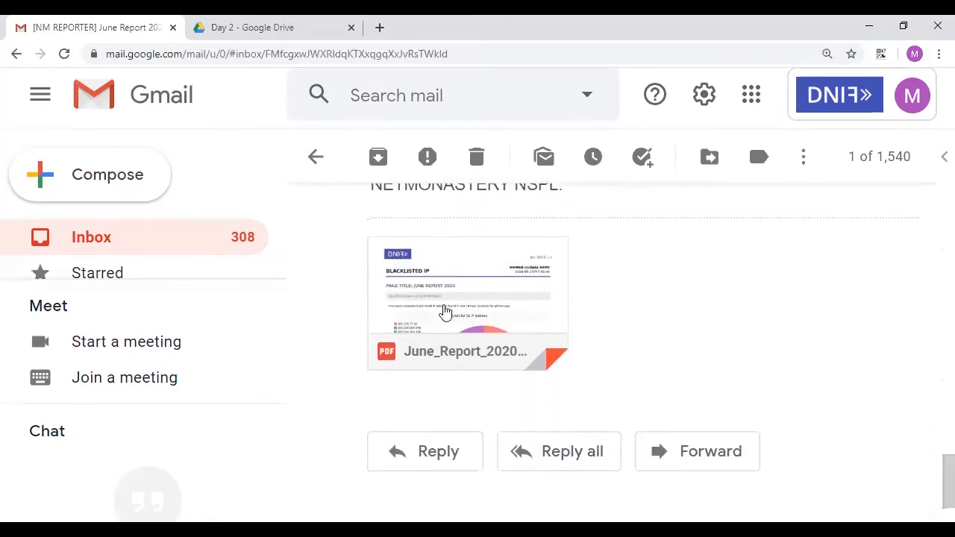
- Preview the June_Report_2020 PDF attachment and select its NMWEB-GLOBAL-REPO header line
{"action": "left_click", "coordinate": [437, 303]}
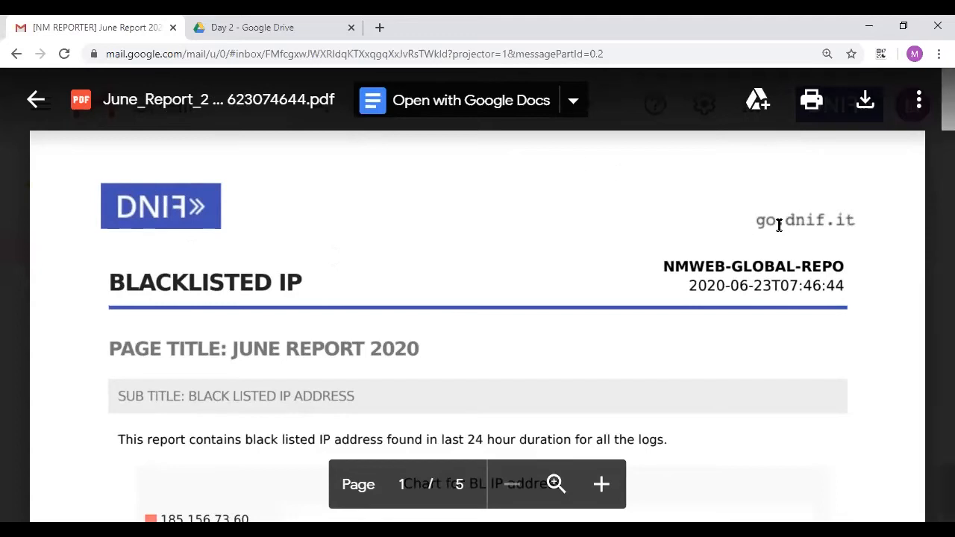
{"action": "triple_click", "coordinate": [674, 267]}
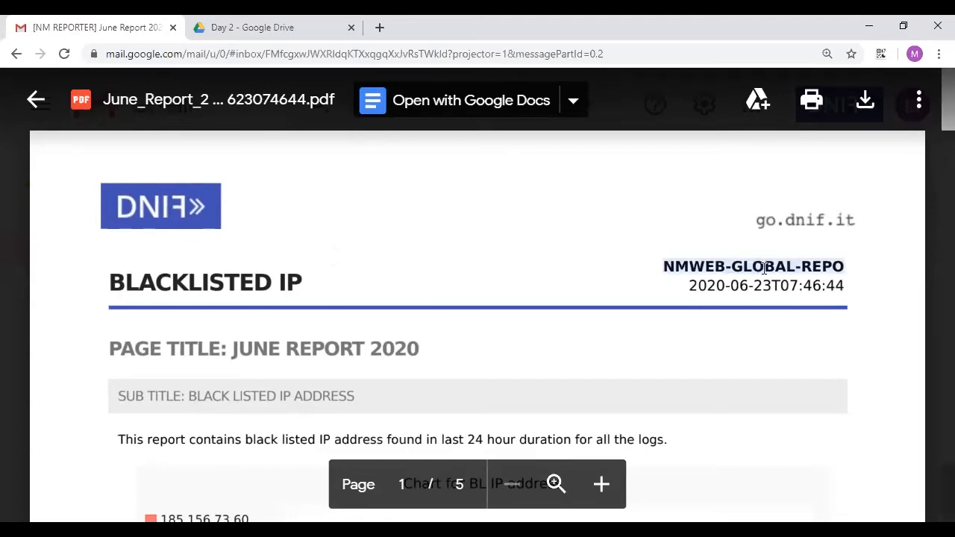
{"action": "left_click", "coordinate": [756, 286]}
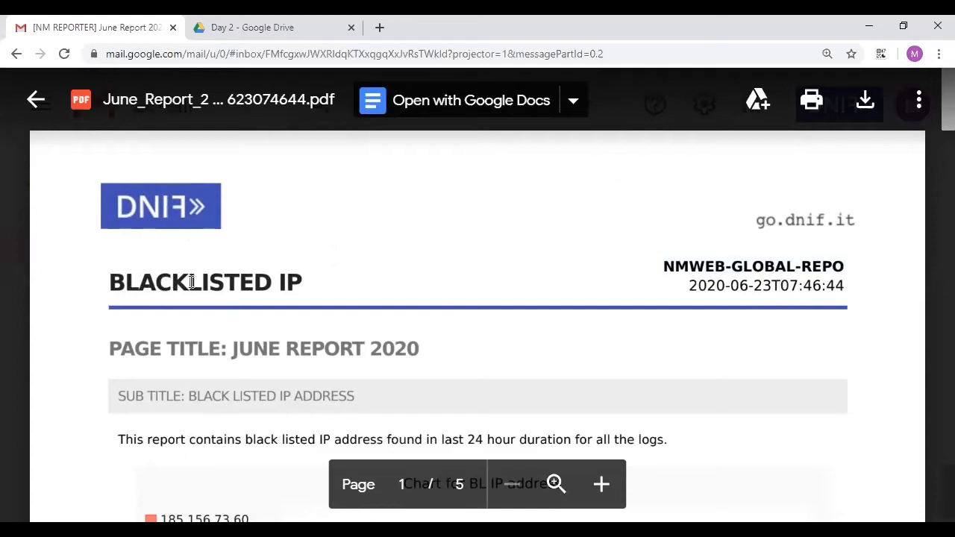
- Scroll through the five report pages, then switch back to the DNIF console window
{"action": "scroll", "coordinate": [286, 284], "scroll_direction": "down", "scroll_amount": 2}
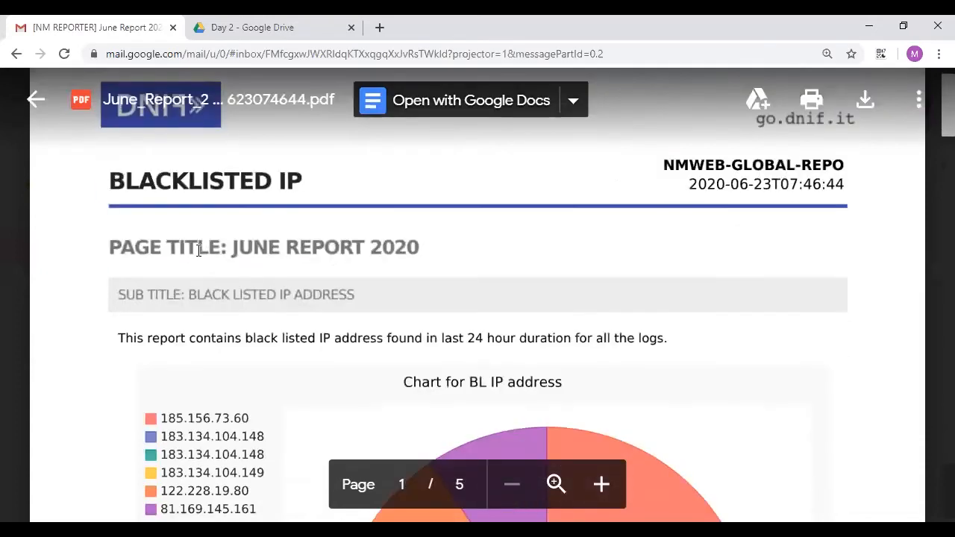
{"action": "scroll", "coordinate": [321, 298], "scroll_direction": "down", "scroll_amount": 3}
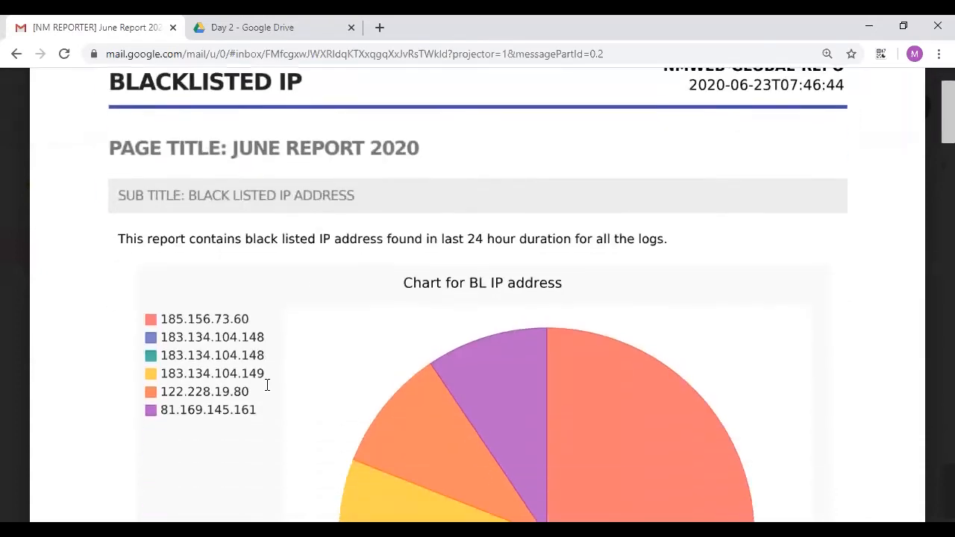
{"action": "scroll", "coordinate": [267, 384], "scroll_direction": "down", "scroll_amount": 2}
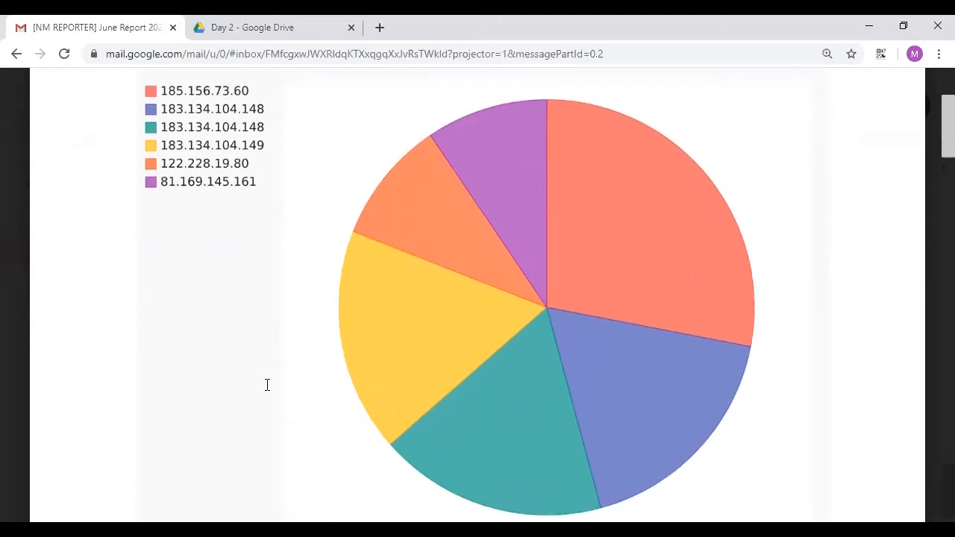
{"action": "scroll", "coordinate": [267, 384], "scroll_direction": "down", "scroll_amount": 1}
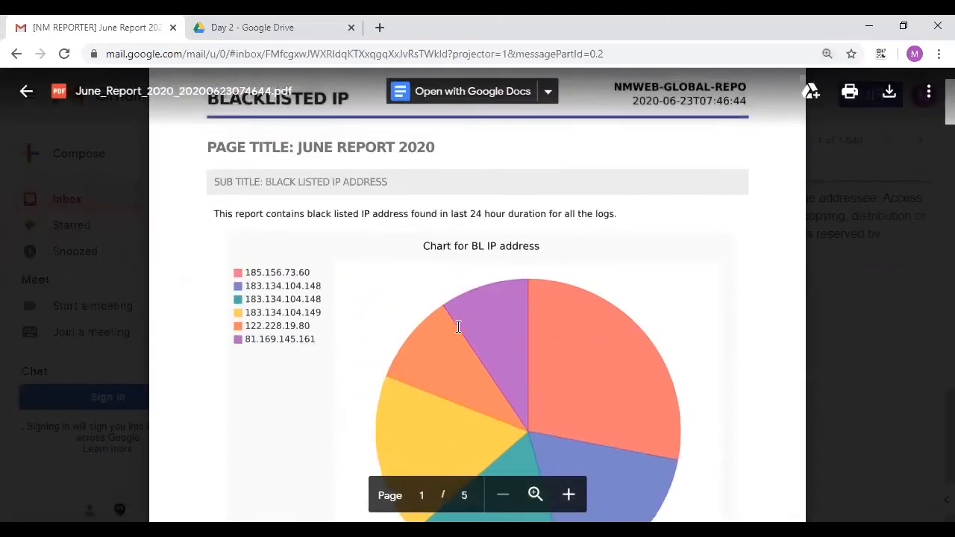
{"action": "scroll", "coordinate": [458, 326], "scroll_direction": "down", "scroll_amount": 3}
{"action": "scroll", "coordinate": [459, 326], "scroll_direction": "down", "scroll_amount": 5}
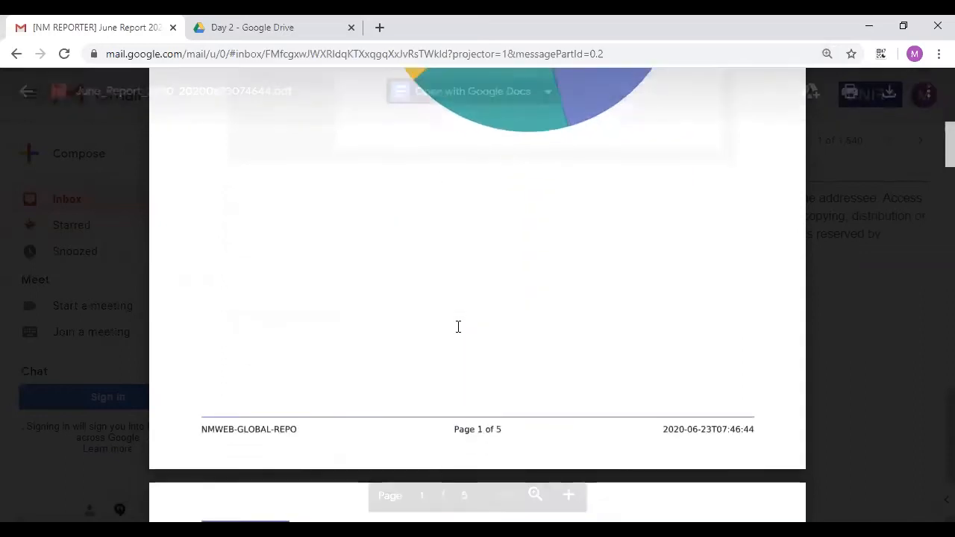
{"action": "scroll", "coordinate": [563, 306], "scroll_direction": "down", "scroll_amount": 5}
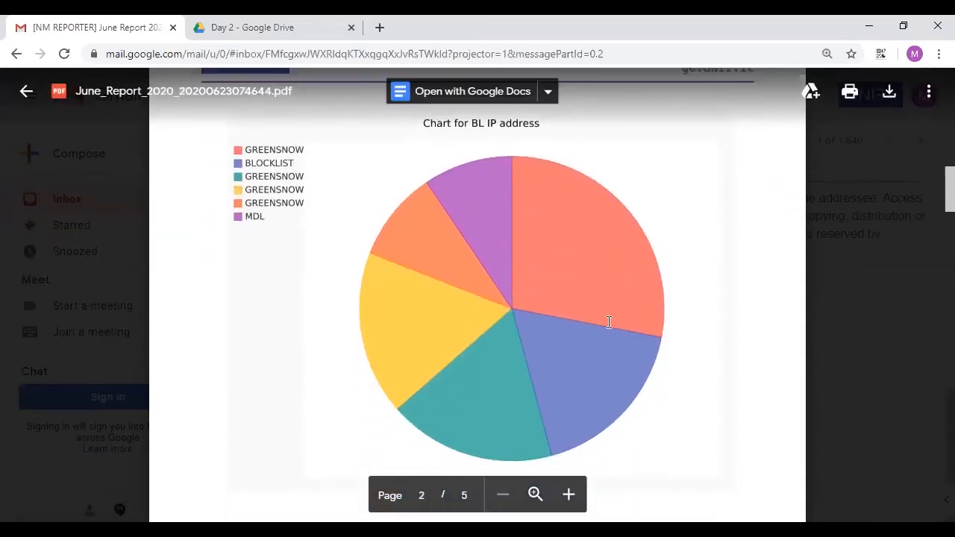
{"action": "scroll", "coordinate": [369, 262], "scroll_direction": "down", "scroll_amount": 2}
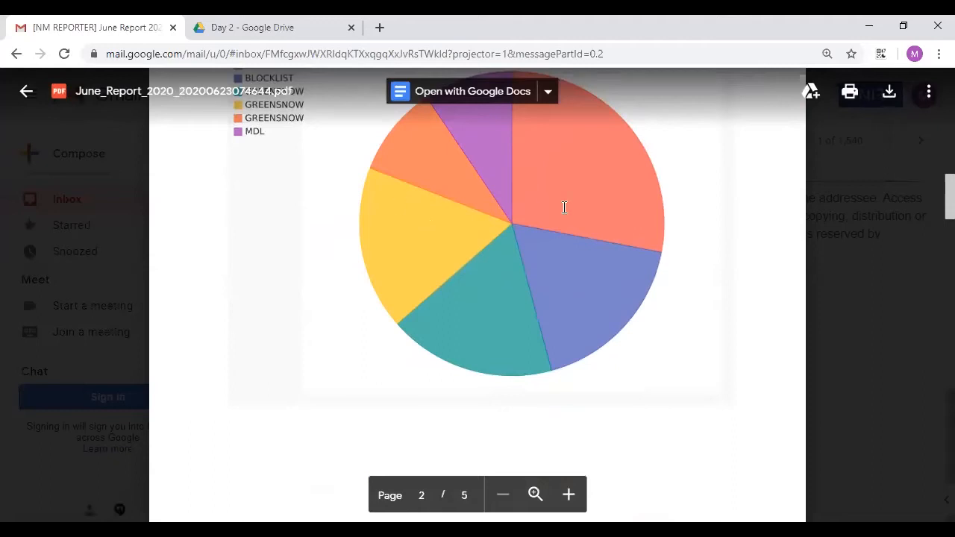
{"action": "scroll", "coordinate": [588, 242], "scroll_direction": "down", "scroll_amount": 5}
{"action": "scroll", "coordinate": [588, 242], "scroll_direction": "down", "scroll_amount": 5}
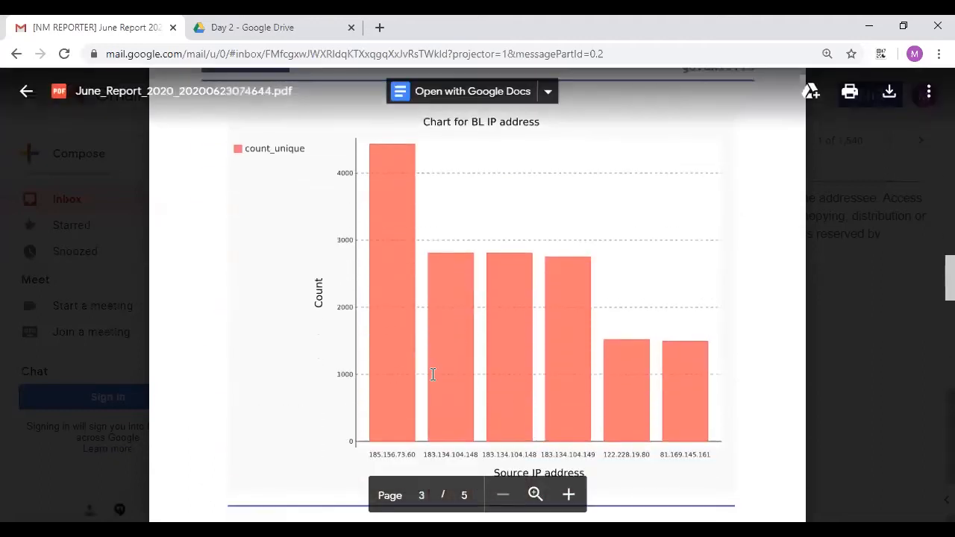
{"action": "scroll", "coordinate": [447, 366], "scroll_direction": "down", "scroll_amount": 1}
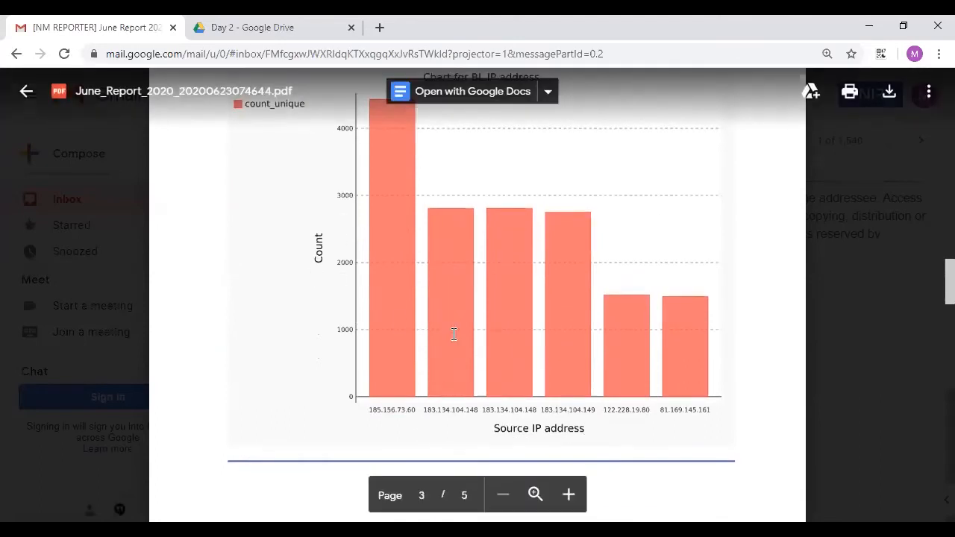
{"action": "scroll", "coordinate": [452, 332], "scroll_direction": "down", "scroll_amount": 8}
{"action": "scroll", "coordinate": [453, 334], "scroll_direction": "down", "scroll_amount": 4}
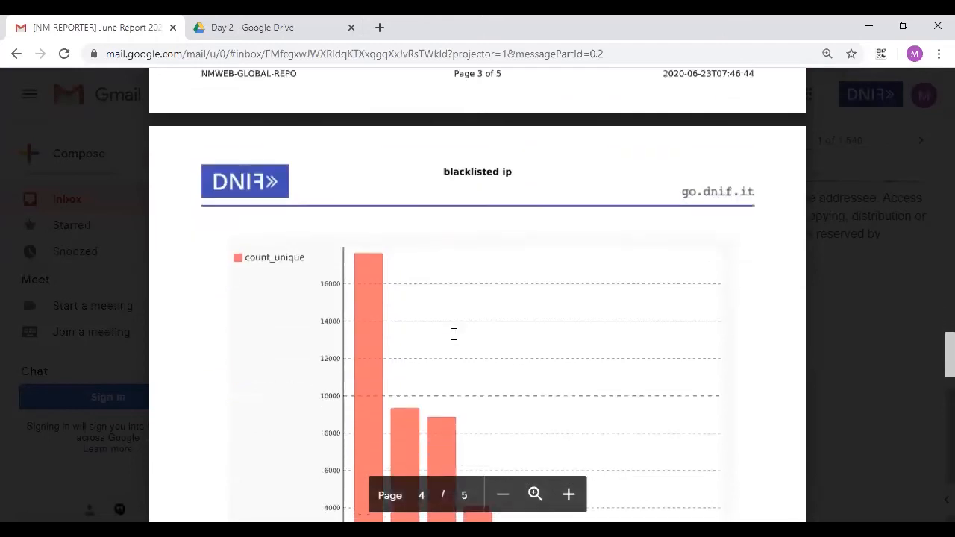
{"action": "scroll", "coordinate": [407, 300], "scroll_direction": "down", "scroll_amount": 2}
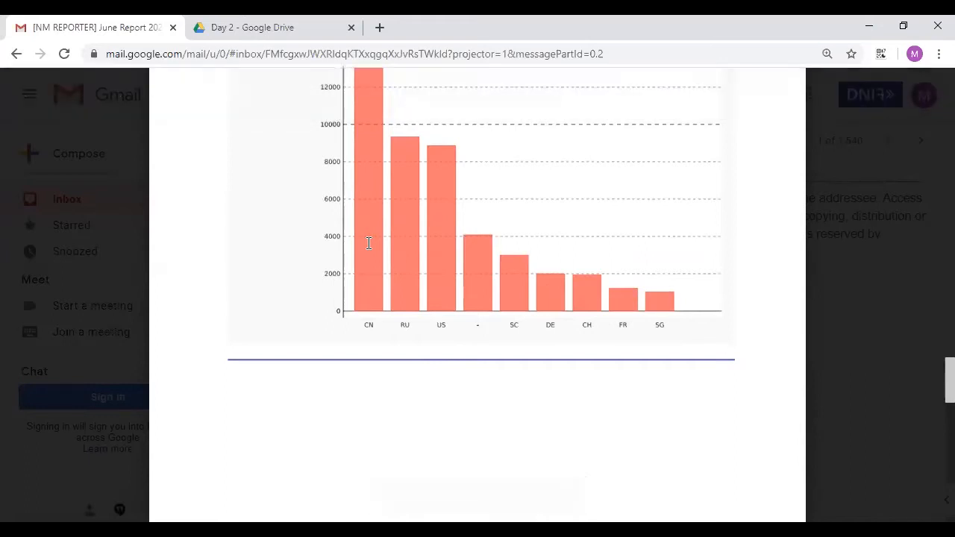
{"action": "scroll", "coordinate": [371, 313], "scroll_direction": "up", "scroll_amount": 1}
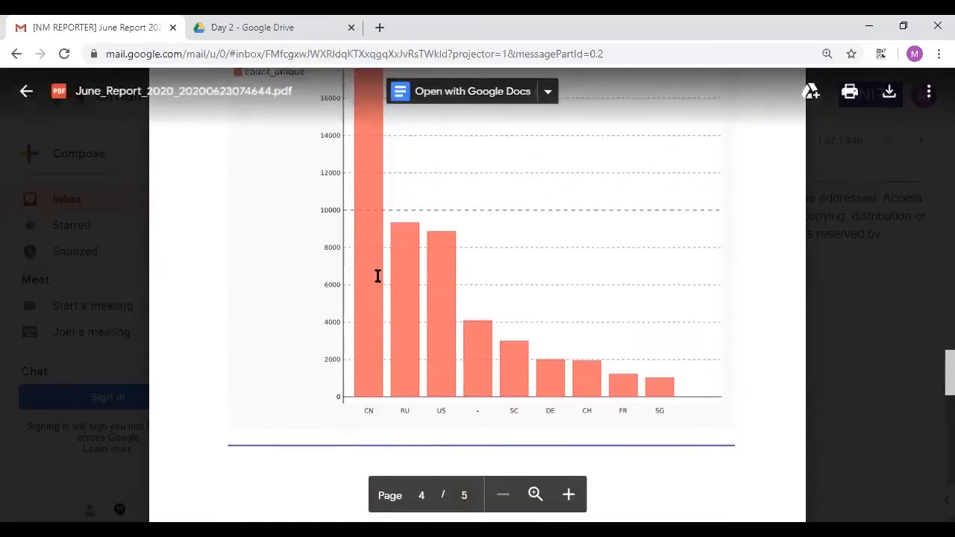
{"action": "scroll", "coordinate": [377, 276], "scroll_direction": "up", "scroll_amount": 1}
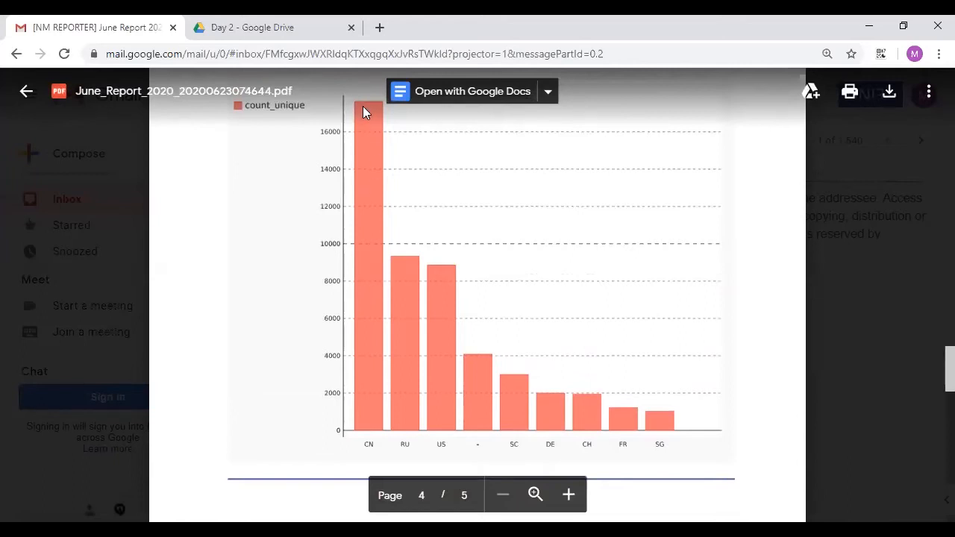
{"action": "scroll", "coordinate": [573, 308], "scroll_direction": "down", "scroll_amount": 8}
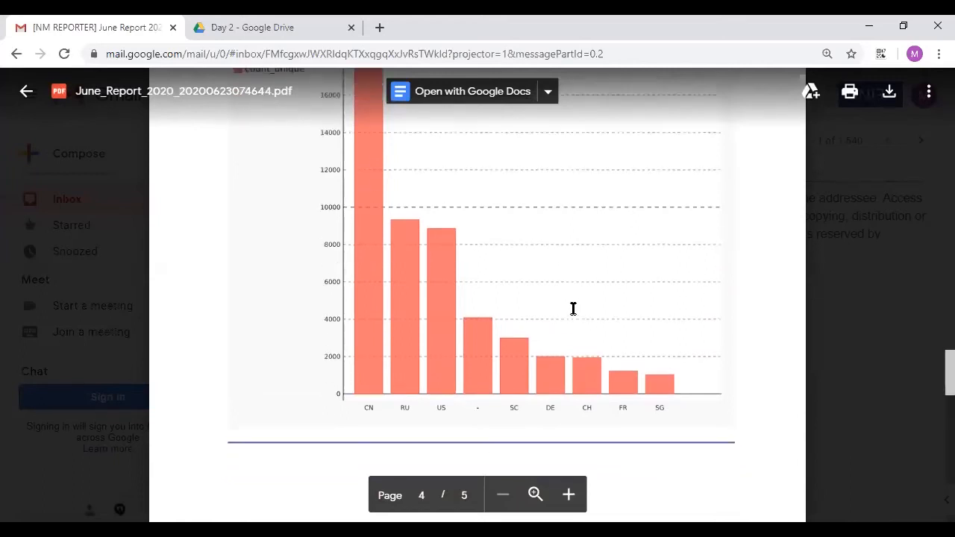
{"action": "scroll", "coordinate": [573, 308], "scroll_direction": "down", "scroll_amount": 5}
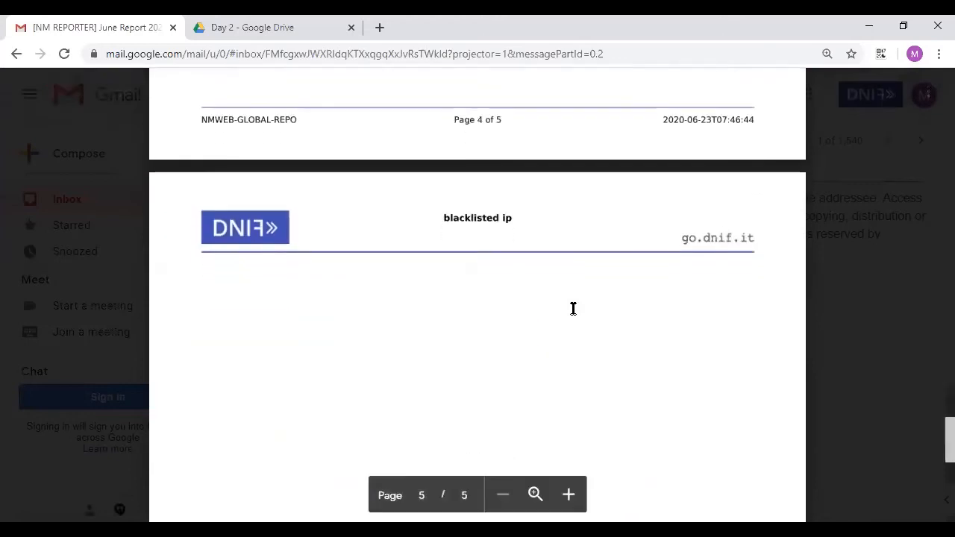
{"action": "scroll", "coordinate": [573, 308], "scroll_direction": "up", "scroll_amount": 5}
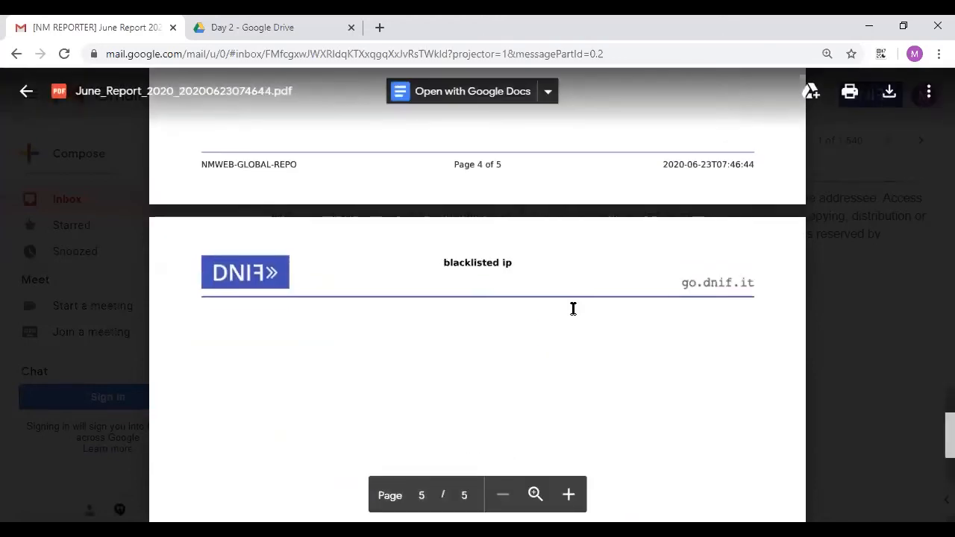
{"action": "scroll", "coordinate": [573, 308], "scroll_direction": "up", "scroll_amount": 10}
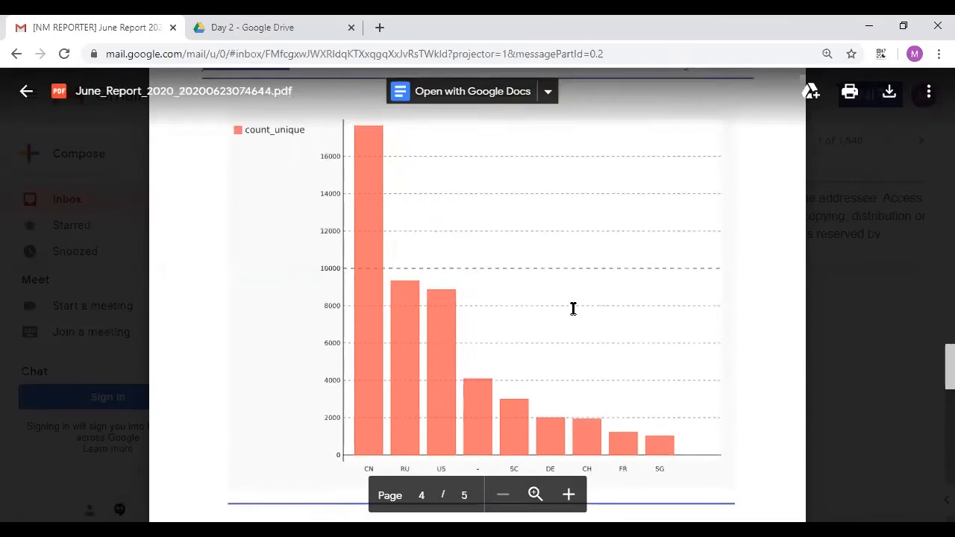
{"action": "scroll", "coordinate": [573, 308], "scroll_direction": "up", "scroll_amount": 5}
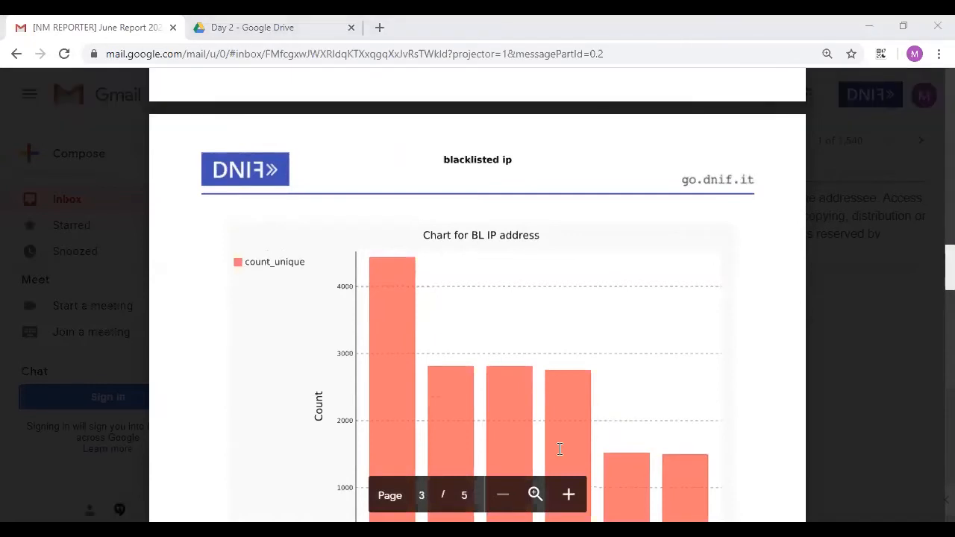
{"action": "key", "text": "alt+Tab"}
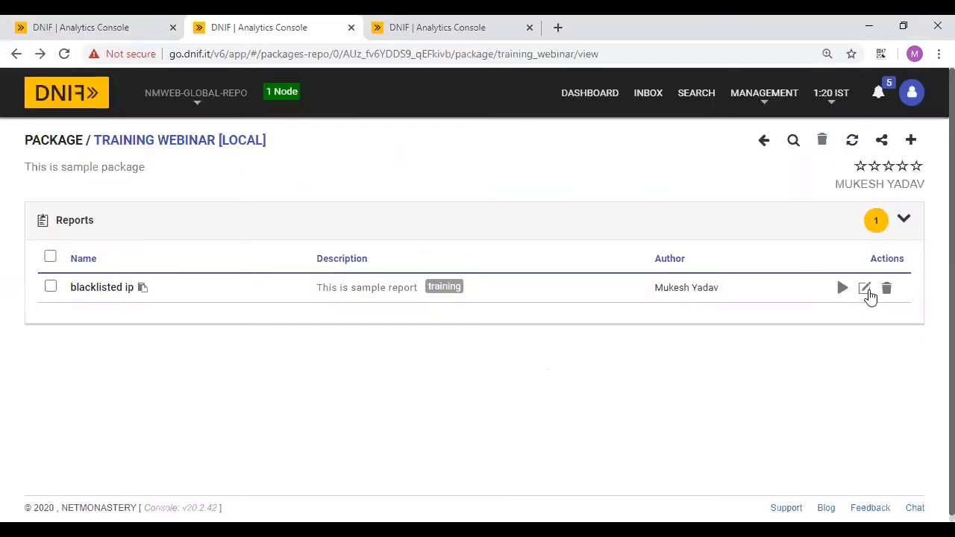
- Edit the blacklisted ip report and add a new Data table section
{"action": "left_click", "coordinate": [864, 289]}
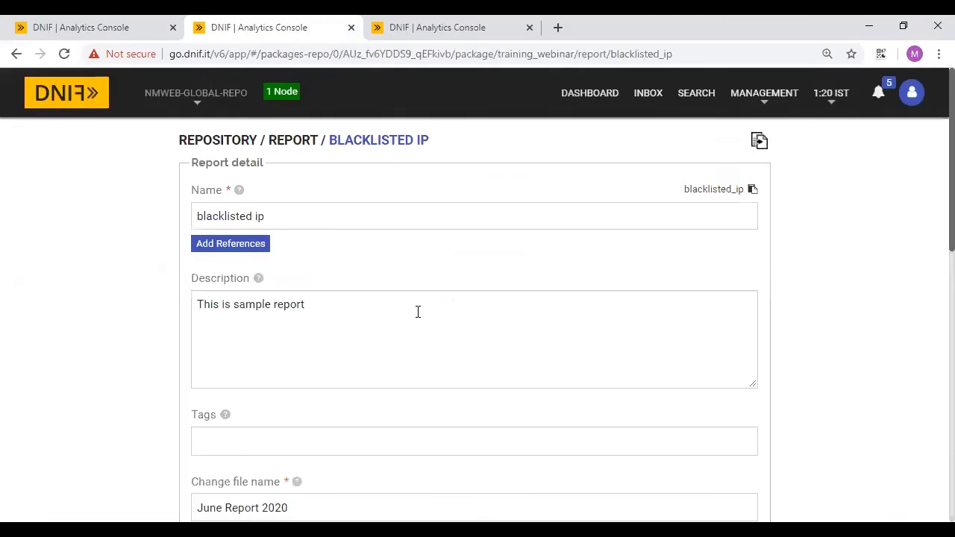
{"action": "scroll", "coordinate": [417, 312], "scroll_direction": "down", "scroll_amount": 10}
{"action": "scroll", "coordinate": [417, 312], "scroll_direction": "up", "scroll_amount": 3}
{"action": "left_click", "coordinate": [262, 164]}
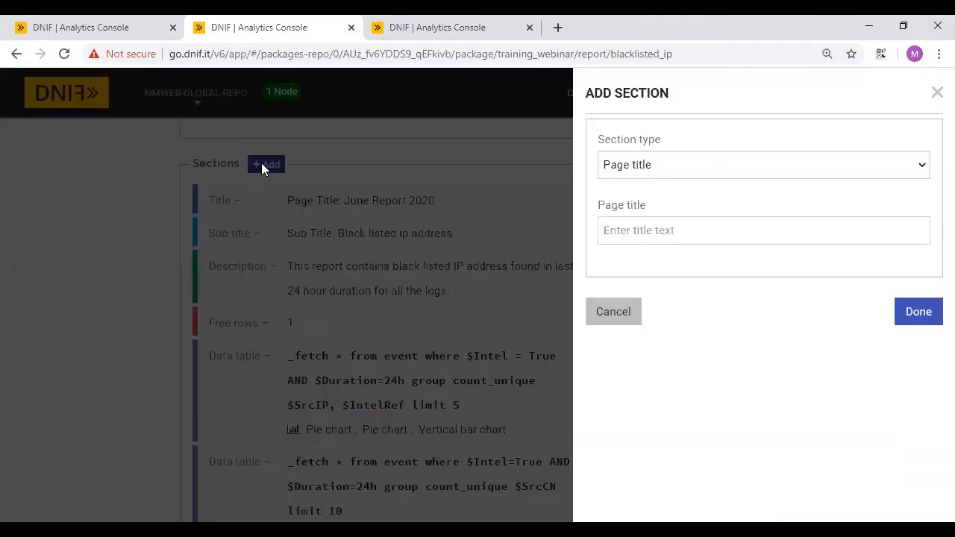
{"action": "left_click", "coordinate": [689, 167]}
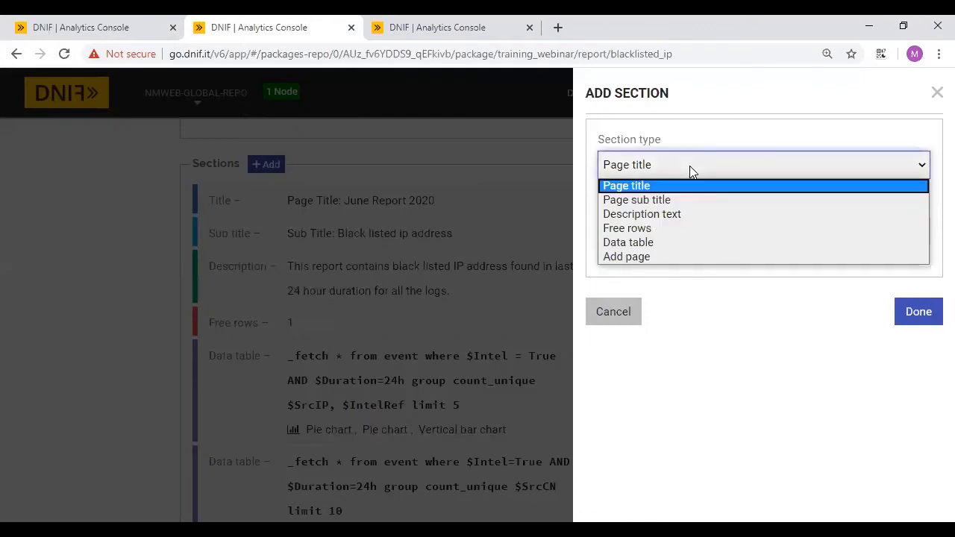
{"action": "left_click", "coordinate": [633, 243]}
- Paste the copied $SrcIP, $IntelRef limit 5 search query into the section and add a column
{"action": "left_click", "coordinate": [46, 22]}
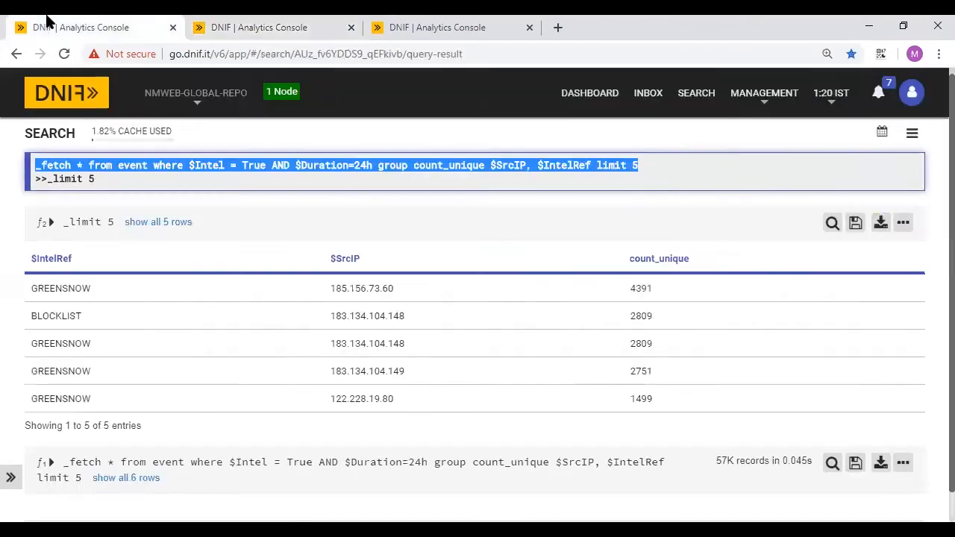
{"action": "left_click", "coordinate": [448, 24]}
{"action": "left_click", "coordinate": [284, 24]}
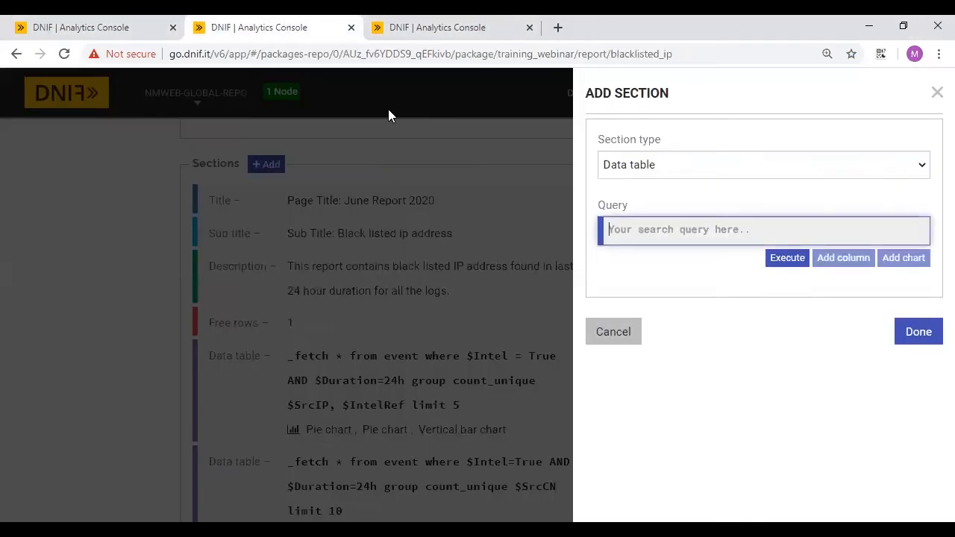
{"action": "type", "text": "_fetch * from event where $Intel = True AND $Duration=24h group count_unique $SrcIP, $IntelRef limit 5"}
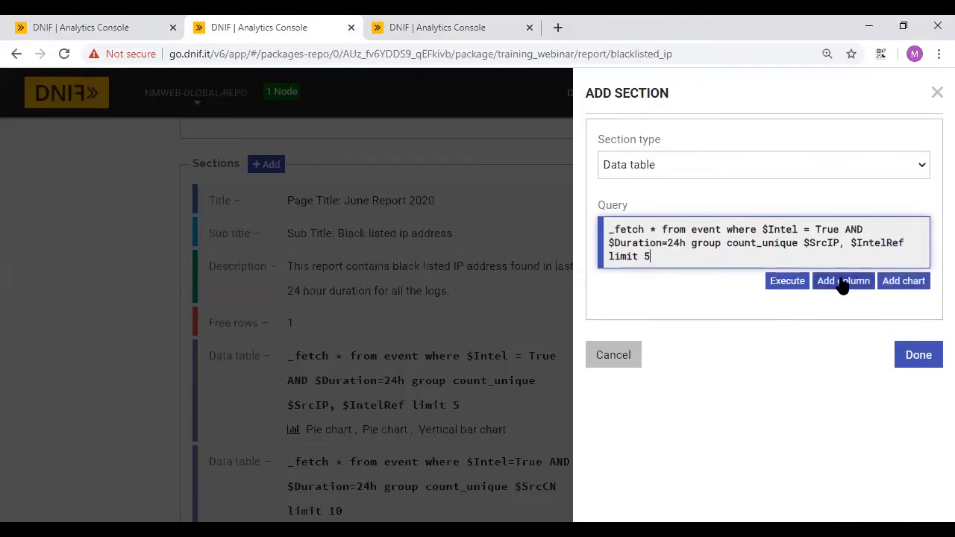
{"action": "left_click", "coordinate": [843, 283]}
- Set the table's three columns to $SrcIP, $IntelRef and count_unique
{"action": "scroll", "coordinate": [789, 326], "scroll_direction": "down", "scroll_amount": 3}
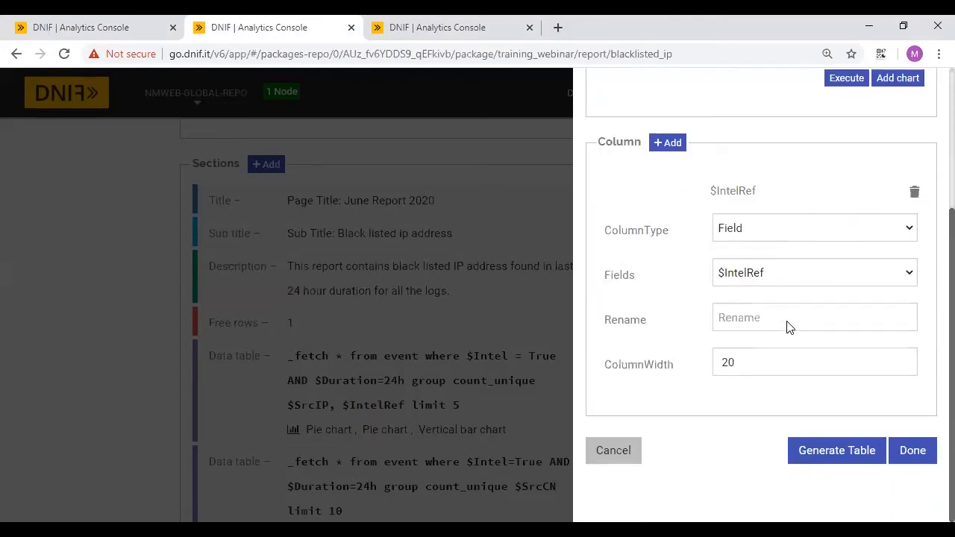
{"action": "left_click", "coordinate": [727, 227]}
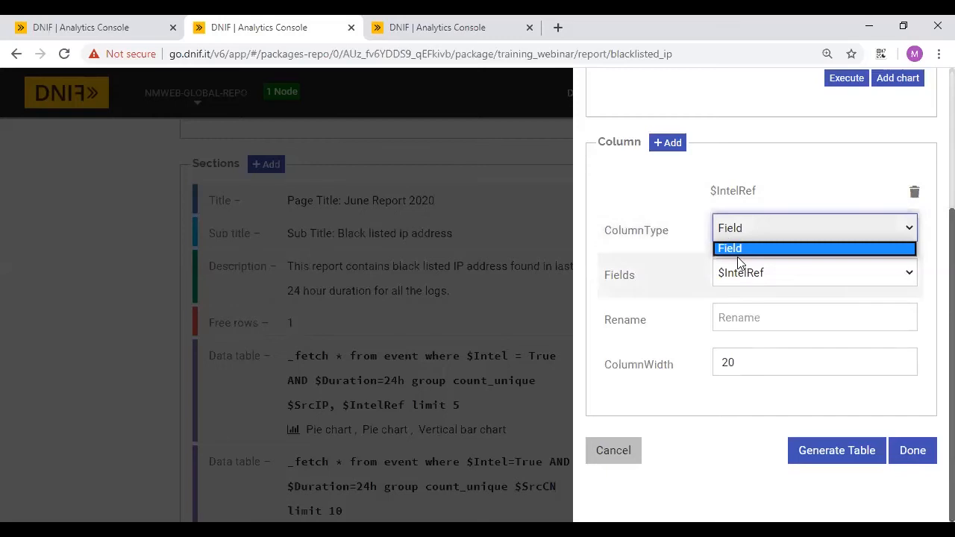
{"action": "left_click", "coordinate": [752, 273]}
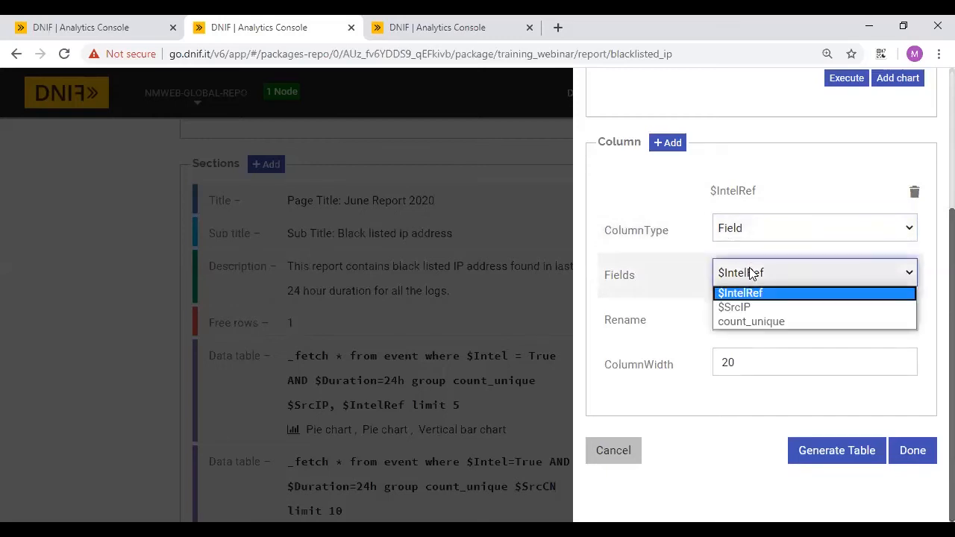
{"action": "left_click", "coordinate": [731, 307]}
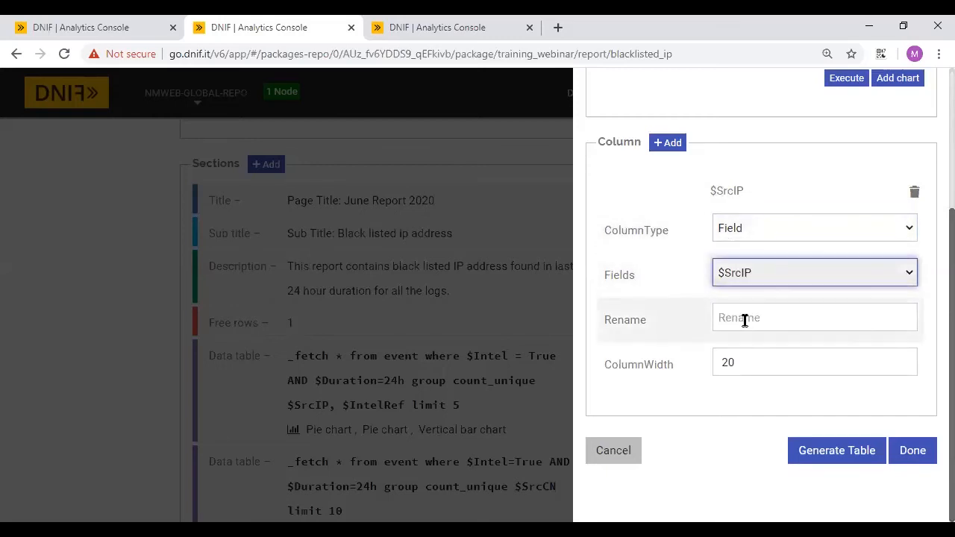
{"action": "left_click", "coordinate": [745, 319]}
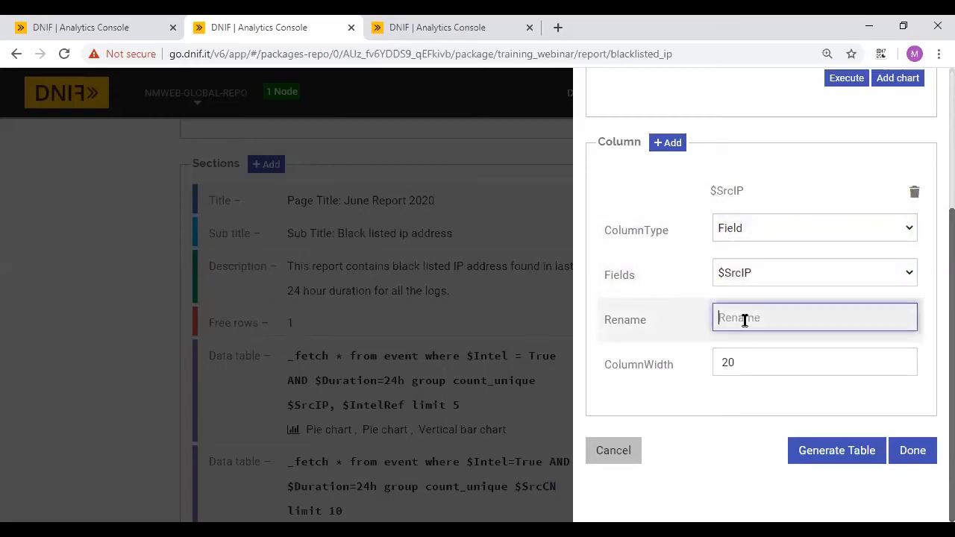
{"action": "left_click", "coordinate": [668, 145]}
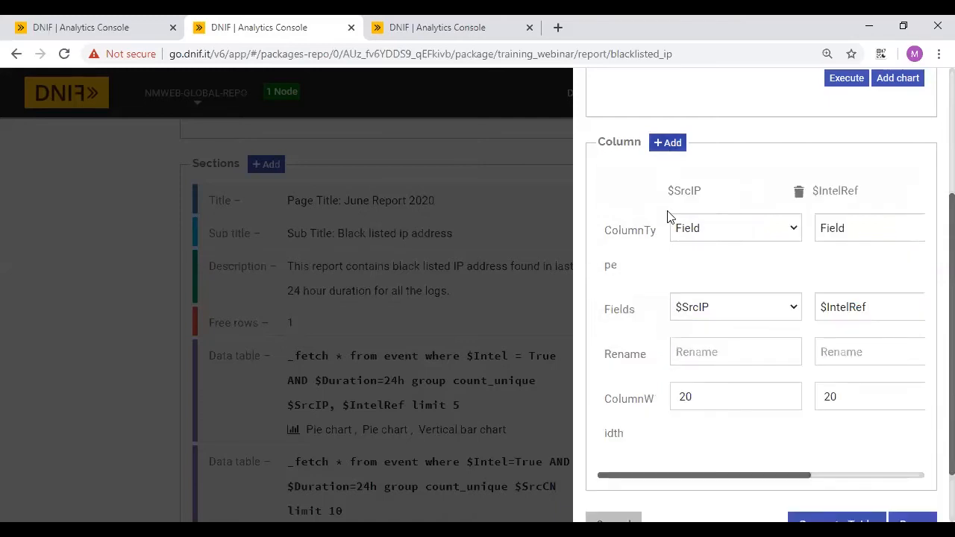
{"action": "left_click", "coordinate": [863, 307]}
{"action": "left_click", "coordinate": [863, 305]}
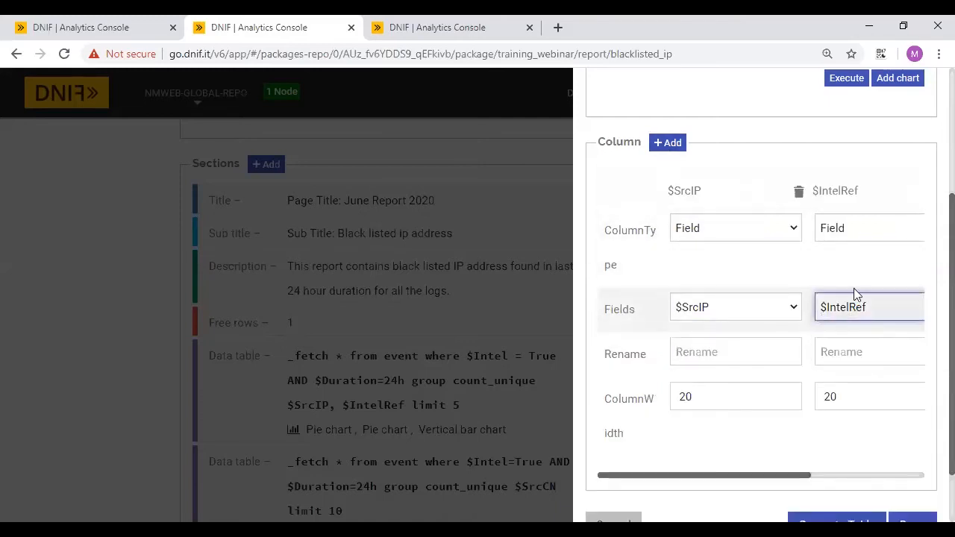
{"action": "scroll", "coordinate": [844, 263], "scroll_direction": "right", "scroll_amount": 3}
{"action": "left_click", "coordinate": [818, 309]}
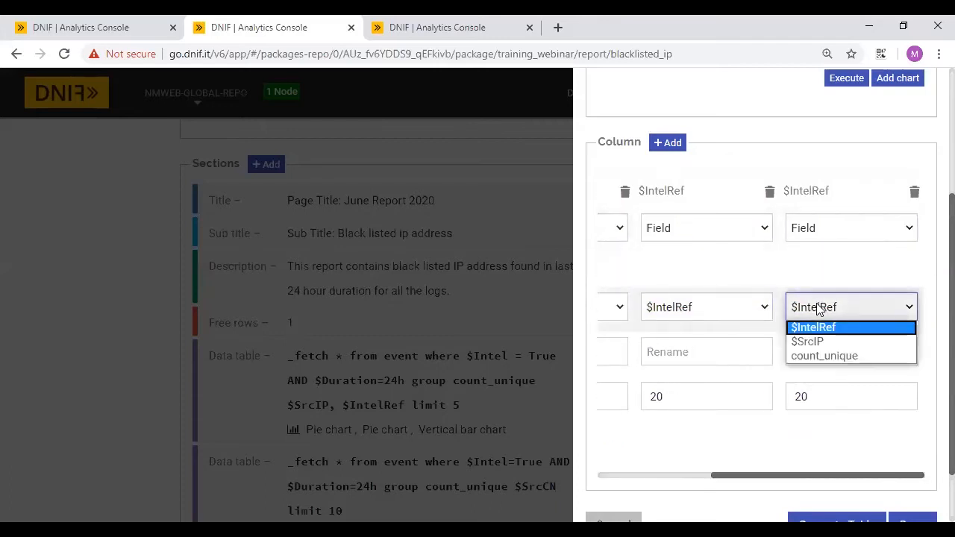
{"action": "left_click", "coordinate": [814, 355]}
{"action": "scroll", "coordinate": [671, 343], "scroll_direction": "left", "scroll_amount": 3}
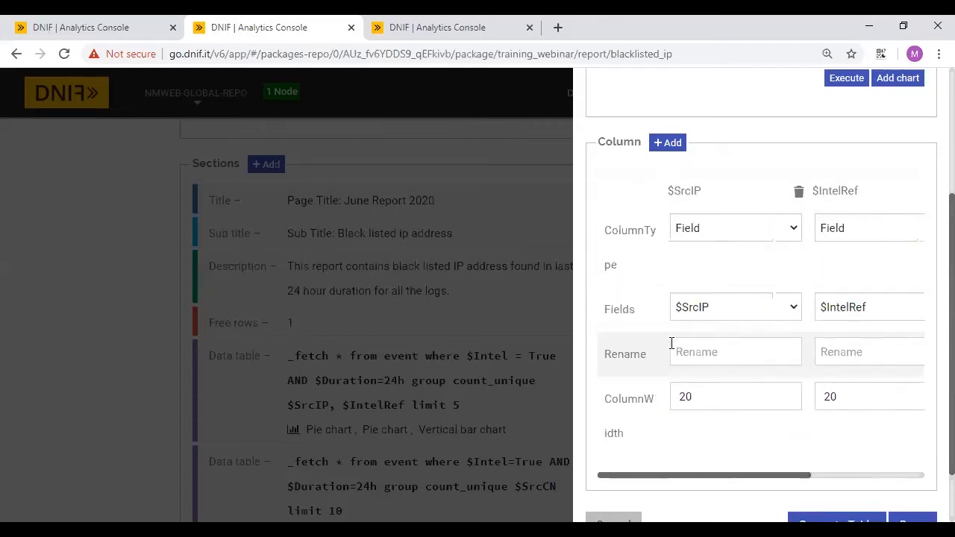
- Rename the columns to Source IP Address, an Intel reference label, and Count
{"action": "left_click", "coordinate": [678, 353]}
{"action": "type", "text": "Sour"}
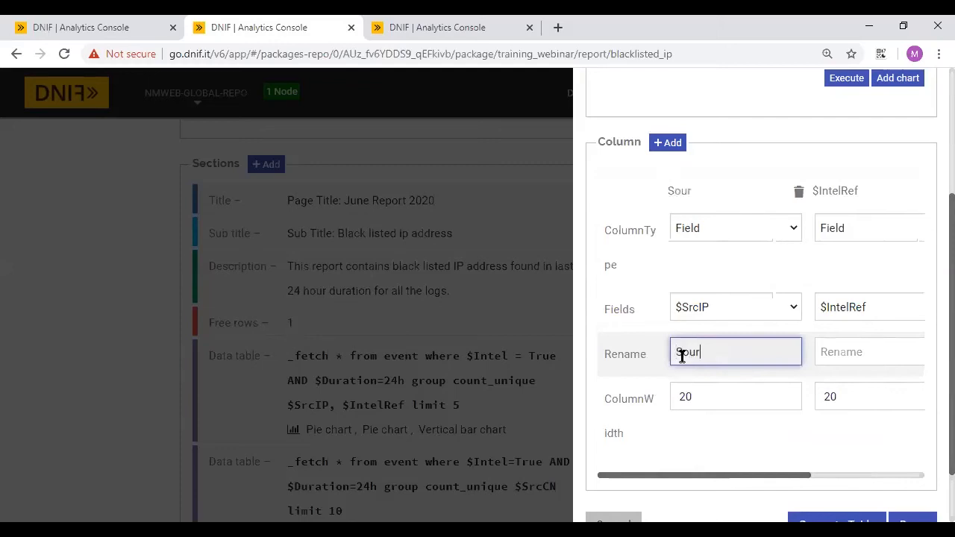
{"action": "type", "text": "ce IP Address"}
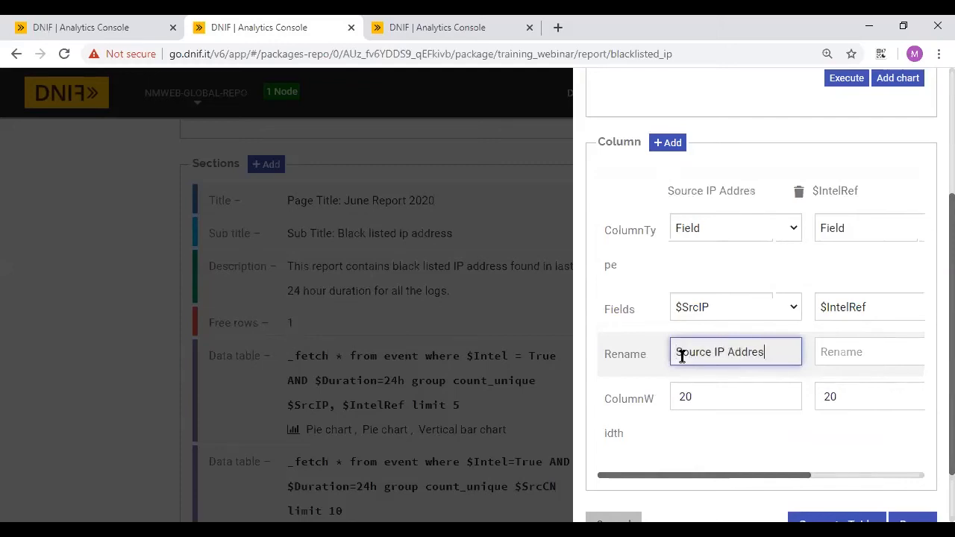
{"action": "left_click", "coordinate": [864, 362]}
{"action": "type", "text": "Intel Ref"}
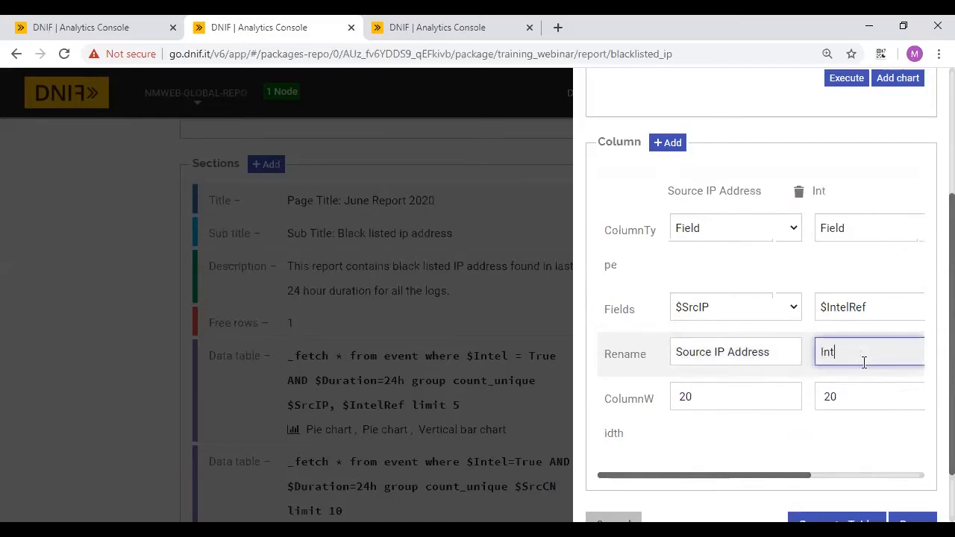
{"action": "key", "text": "BackSpace"}
{"action": "key", "text": "BackSpace"}
{"action": "type", "text": "efw"}
{"action": "type", "text": "erence"}
{"action": "scroll", "coordinate": [847, 375], "scroll_direction": "right", "scroll_amount": 3}
{"action": "scroll", "coordinate": [847, 375], "scroll_direction": "right", "scroll_amount": 1}
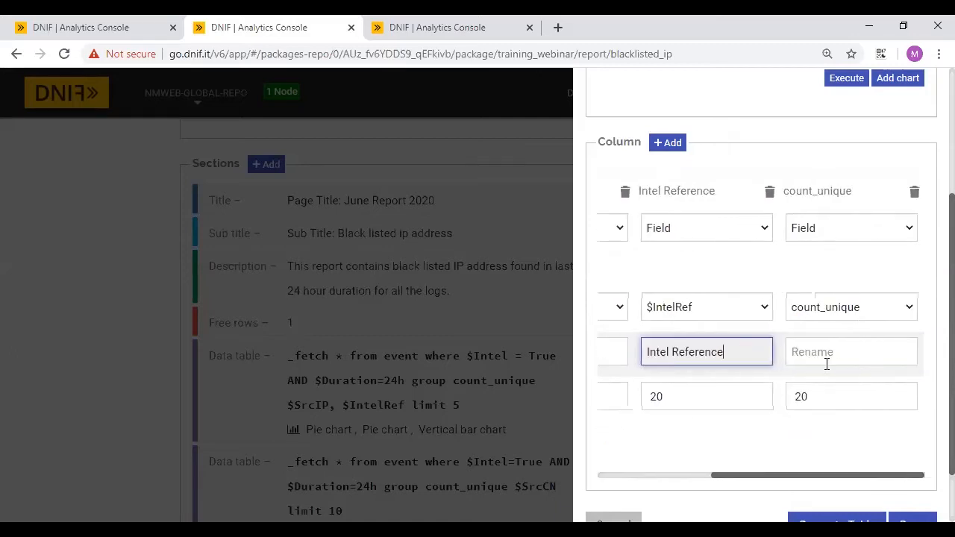
{"action": "left_click", "coordinate": [813, 357]}
{"action": "type", "text": "Count"}
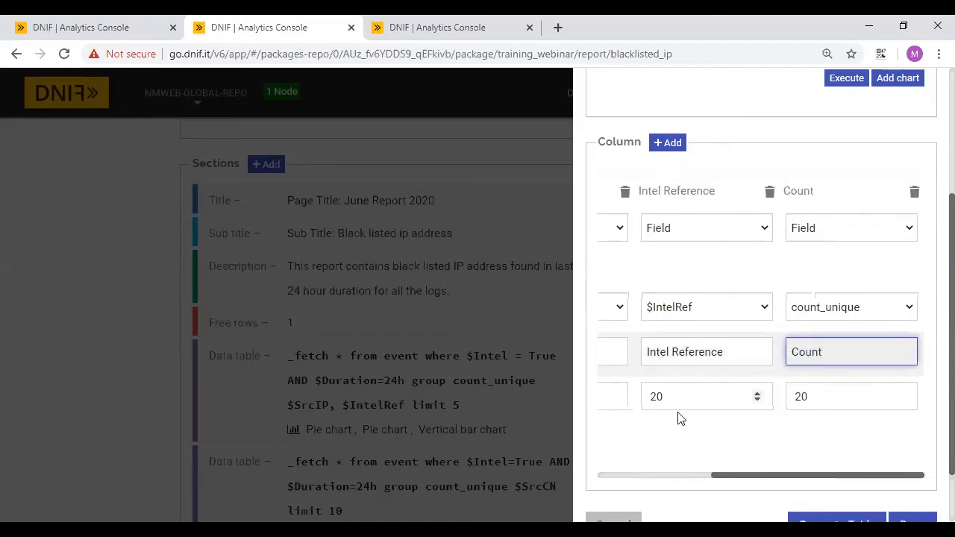
{"action": "scroll", "coordinate": [677, 418], "scroll_direction": "left", "scroll_amount": 5}
{"action": "scroll", "coordinate": [740, 380], "scroll_direction": "down", "scroll_amount": 1}
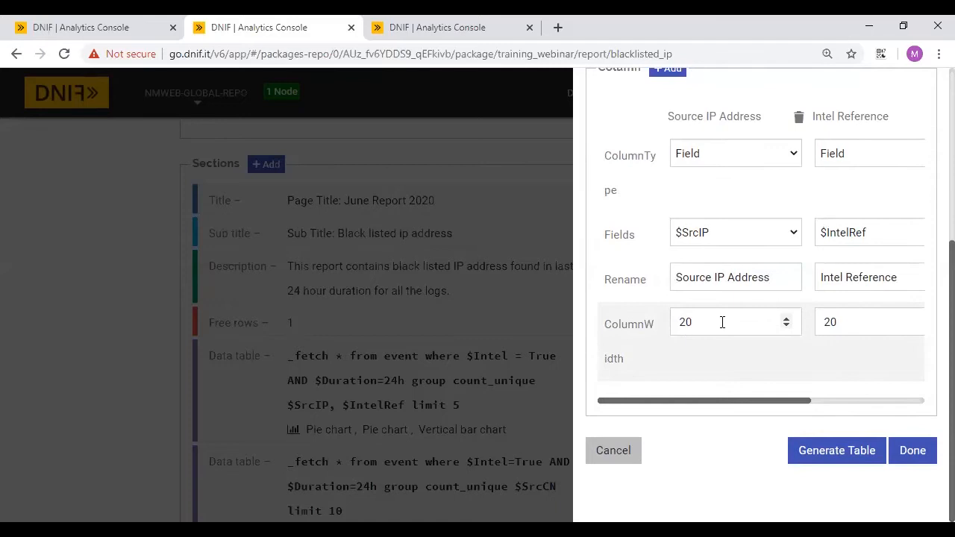
- Preview the table, save the section and the blacklisted ip report, then return to search results
{"action": "left_click", "coordinate": [837, 457]}
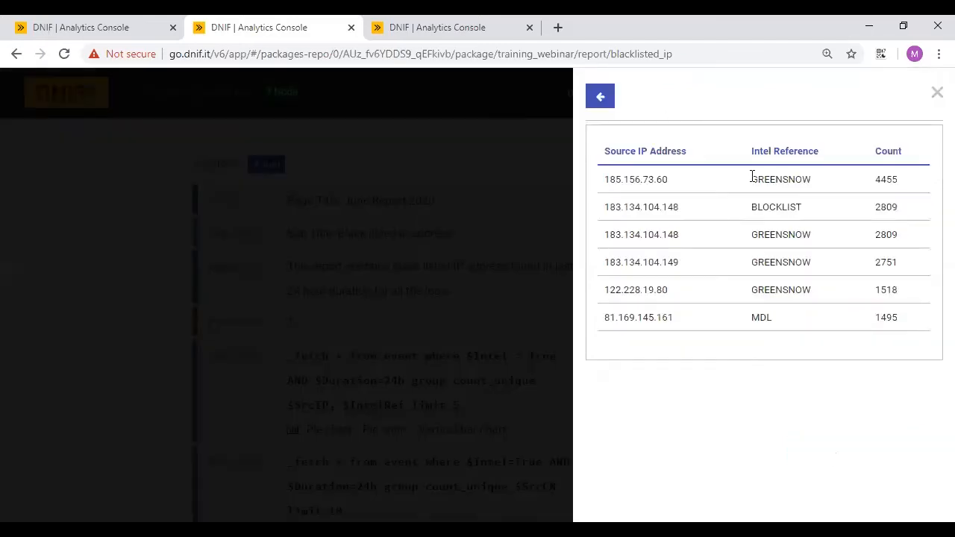
{"action": "left_click", "coordinate": [601, 109]}
{"action": "left_click", "coordinate": [915, 455]}
{"action": "scroll", "coordinate": [569, 369], "scroll_direction": "down", "scroll_amount": 4}
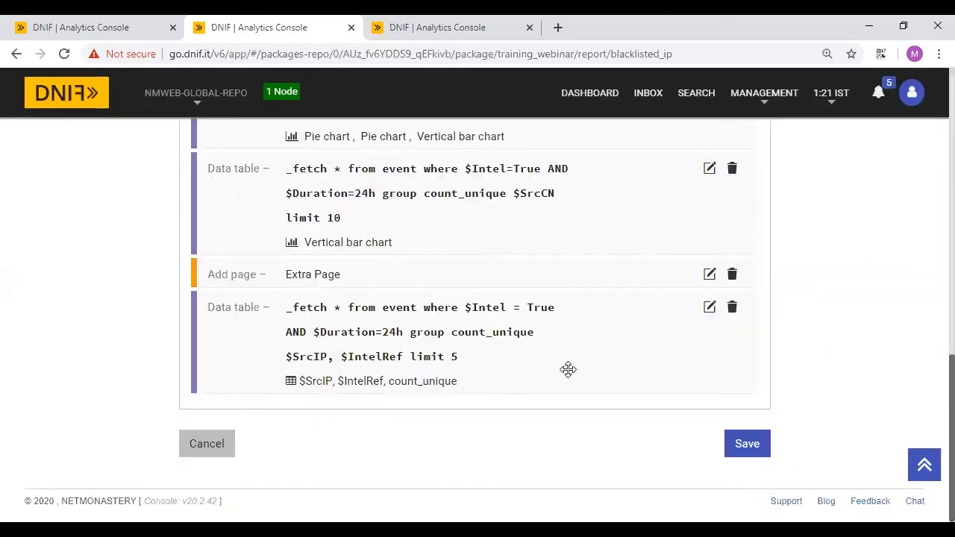
{"action": "left_click", "coordinate": [753, 448]}
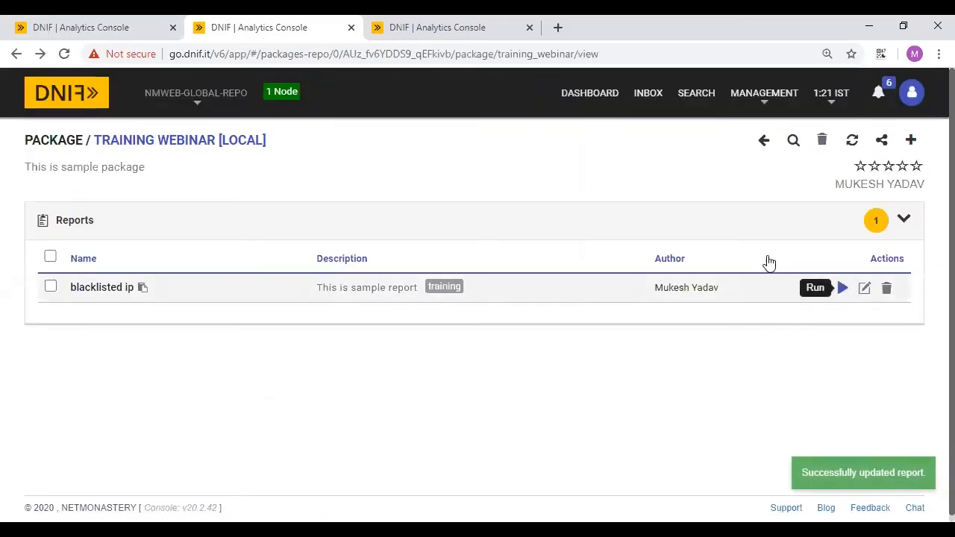
{"action": "left_click", "coordinate": [131, 26]}
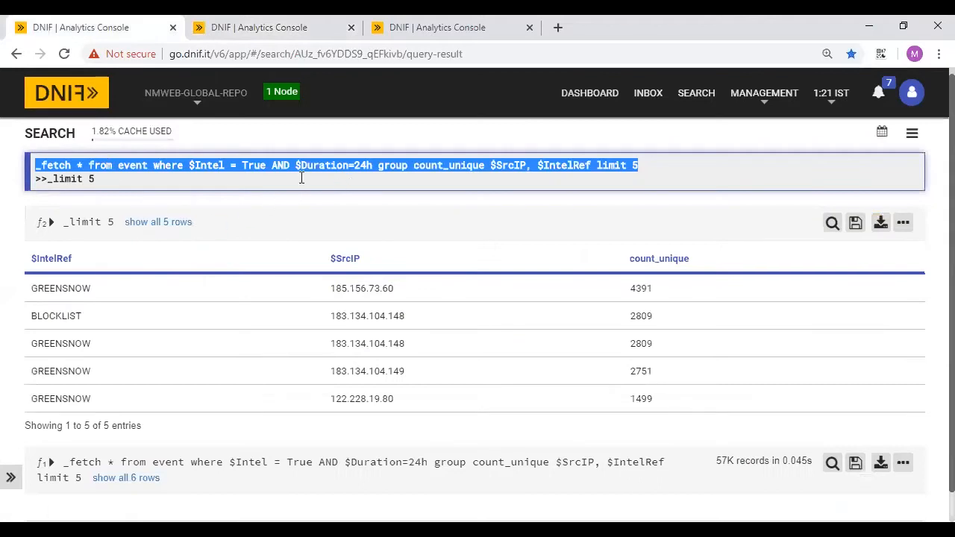
- Replace the search query with _fetch * from event limit 1 and start a _trigger report line
{"action": "left_click", "coordinate": [123, 181]}
{"action": "key", "text": "ctrl+a"}
{"action": "key", "text": "BackSpace"}
{"action": "type", "text": "_fetch * f"}
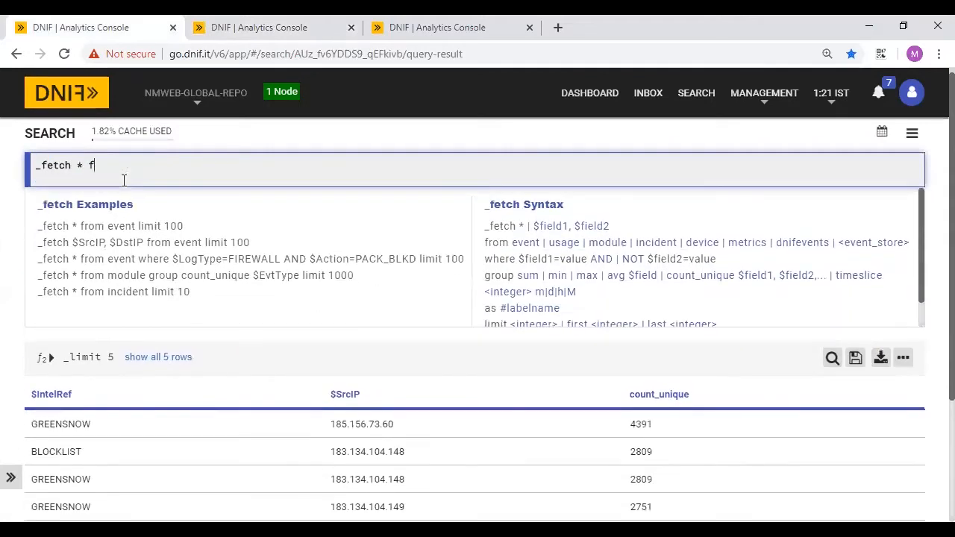
{"action": "type", "text": "rom event limit 1"}
{"action": "key", "text": "Return"}
{"action": "type", "text": ">>_"}
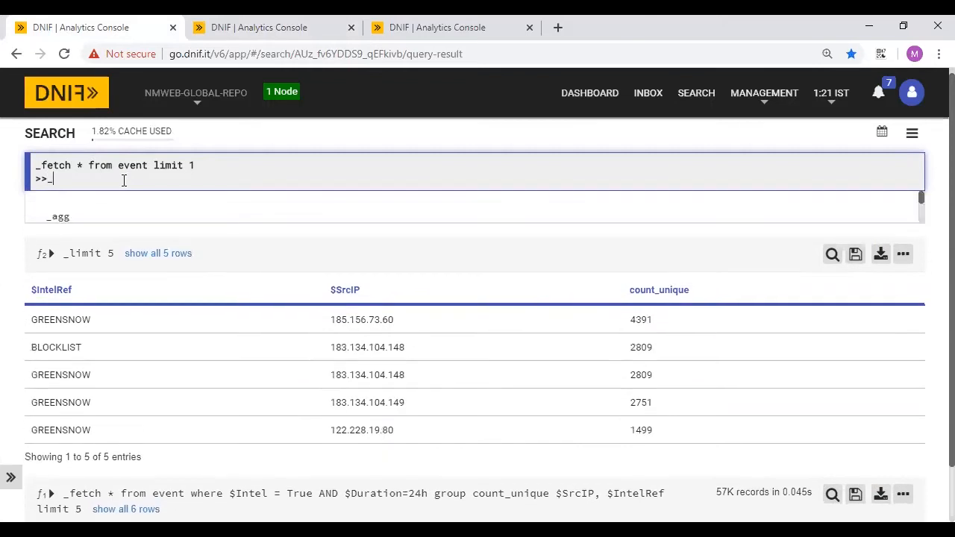
{"action": "type", "text": "rigger"}
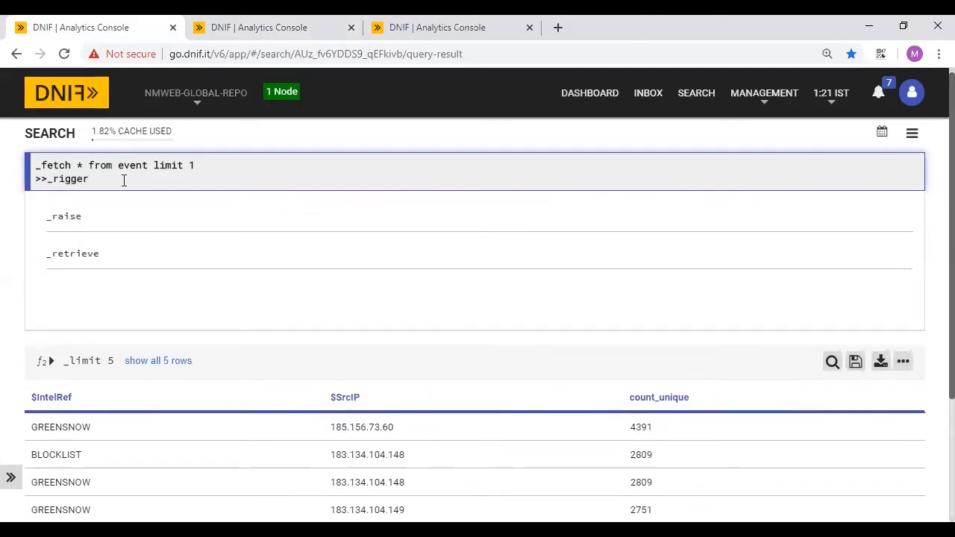
{"action": "key", "text": "BackSpace"}
{"action": "key", "text": "BackSpace"}
{"action": "key", "text": "BackSpace"}
{"action": "key", "text": "BackSpace"}
{"action": "key", "text": "BackSpace"}
{"action": "key", "text": "BackSpace"}
{"action": "type", "text": "trigger report"}
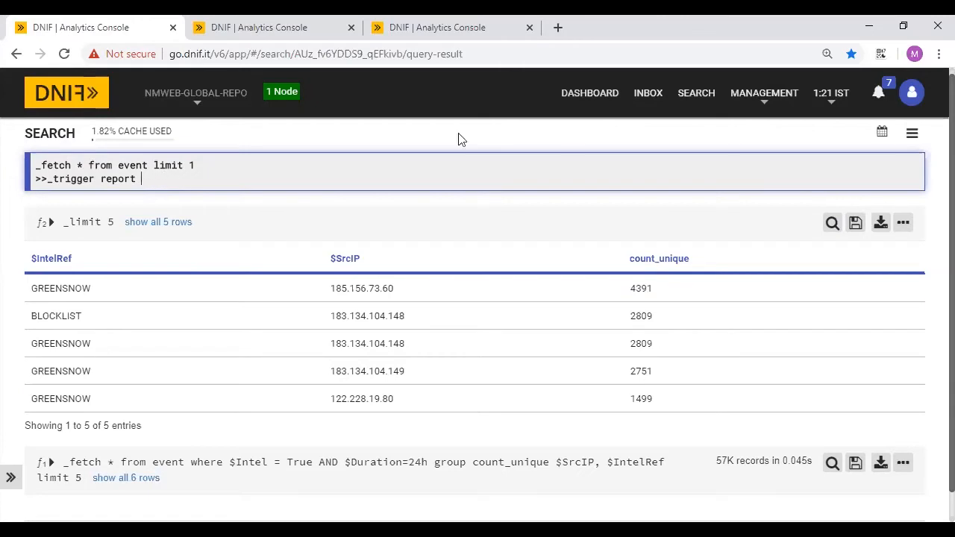
- On a fresh search page, retype the _fetch and _trigger report lines and paste the training_webinar package name
{"action": "left_click", "coordinate": [696, 92]}
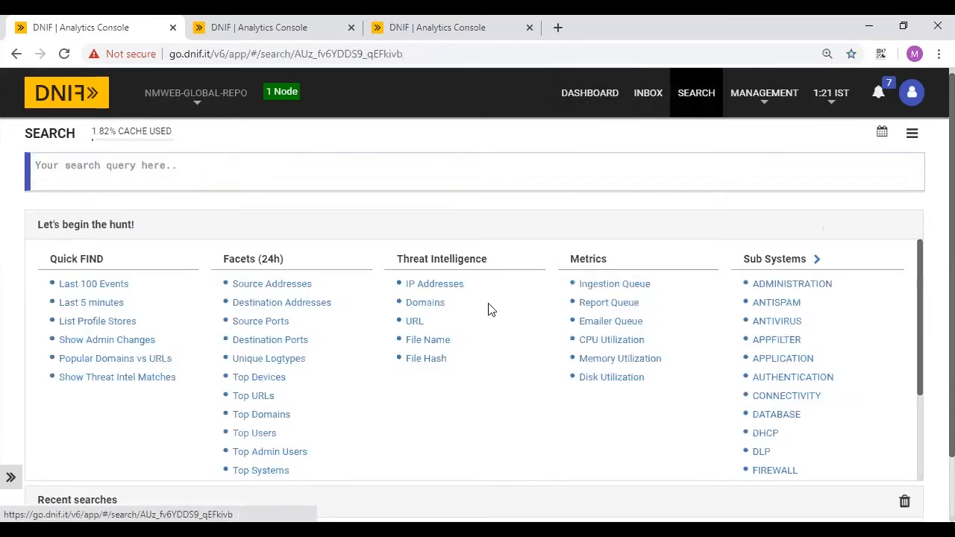
{"action": "left_click", "coordinate": [121, 169]}
{"action": "type", "text": "_fetch"}
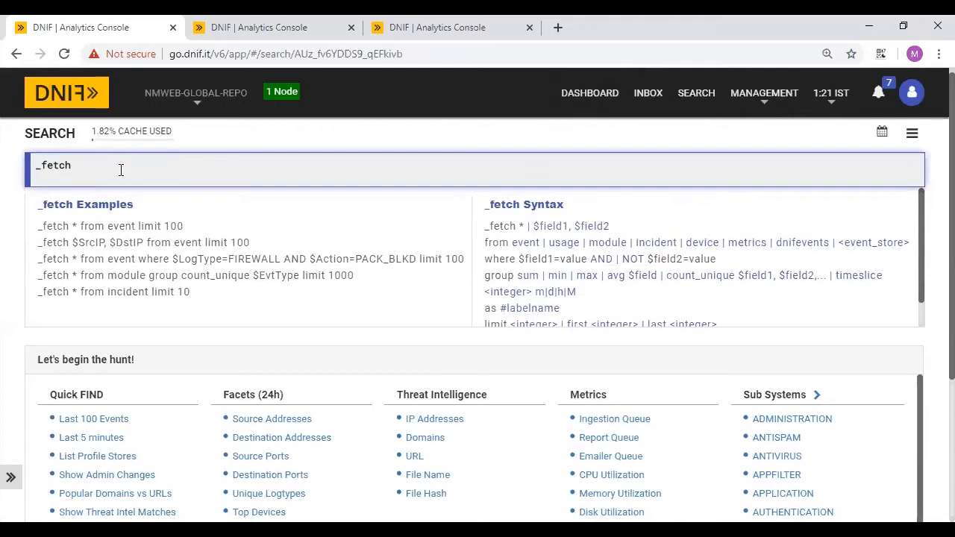
{"action": "type", "text": " 8* from event limit 1"}
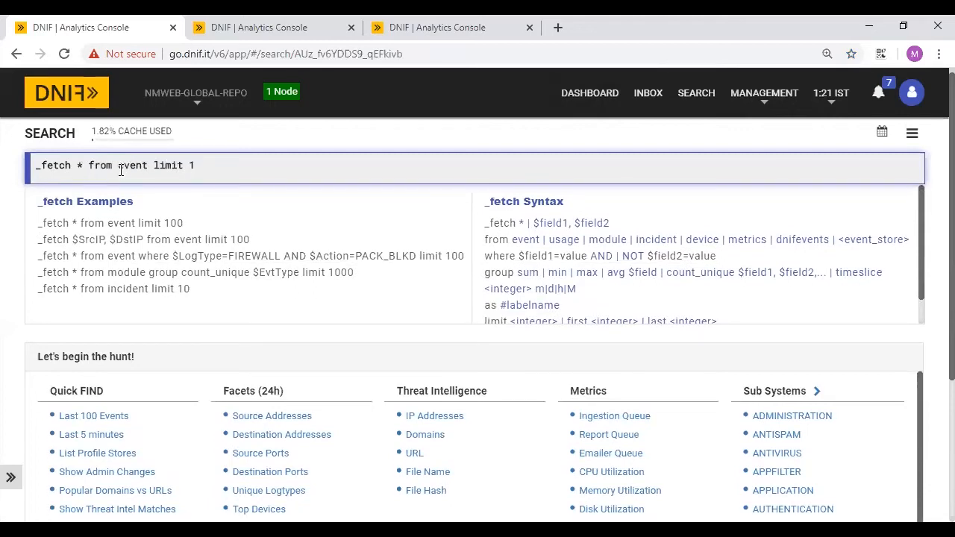
{"action": "key", "text": "Return"}
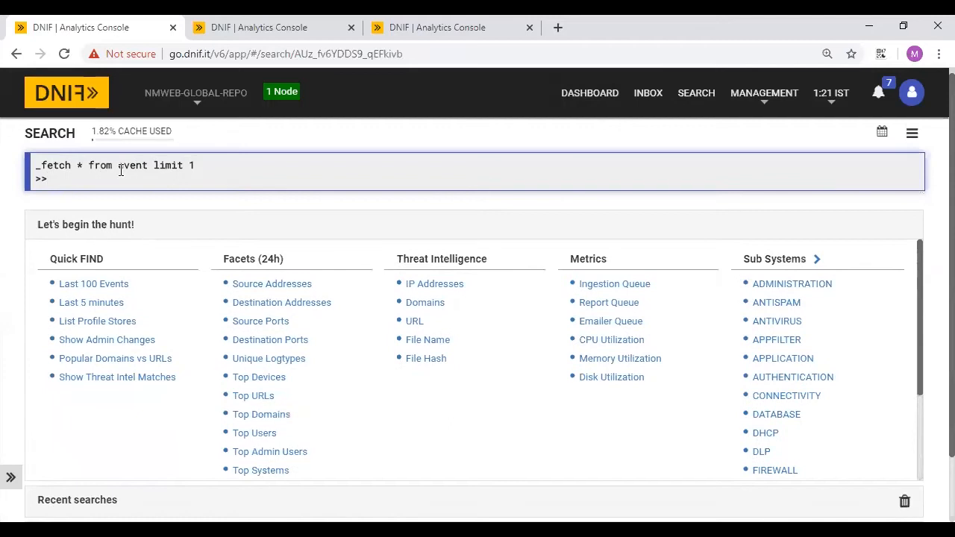
{"action": "type", "text": "_trigger report"}
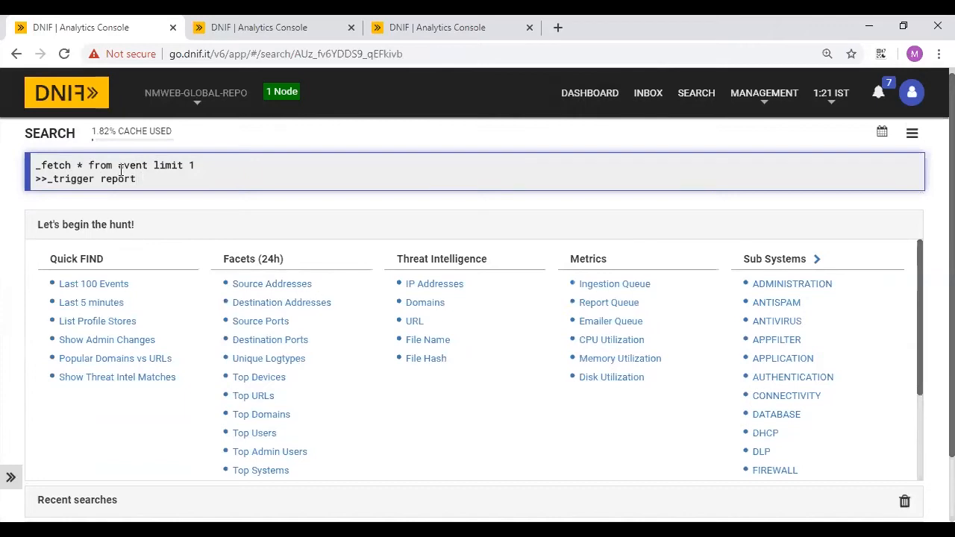
{"action": "left_click", "coordinate": [213, 19]}
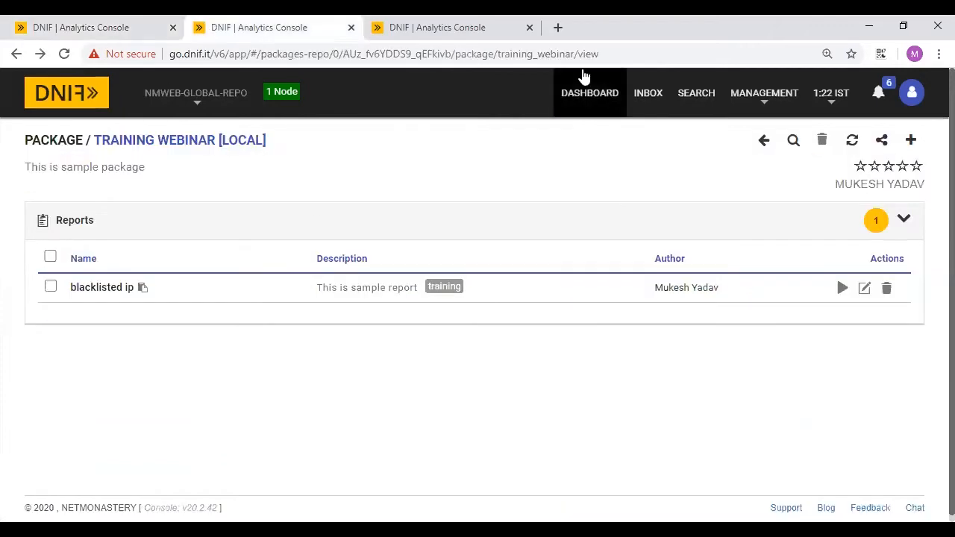
{"action": "left_click_drag", "start_coordinate": [498, 54], "coordinate": [578, 53]}
{"action": "key", "text": "ctrl+c"}
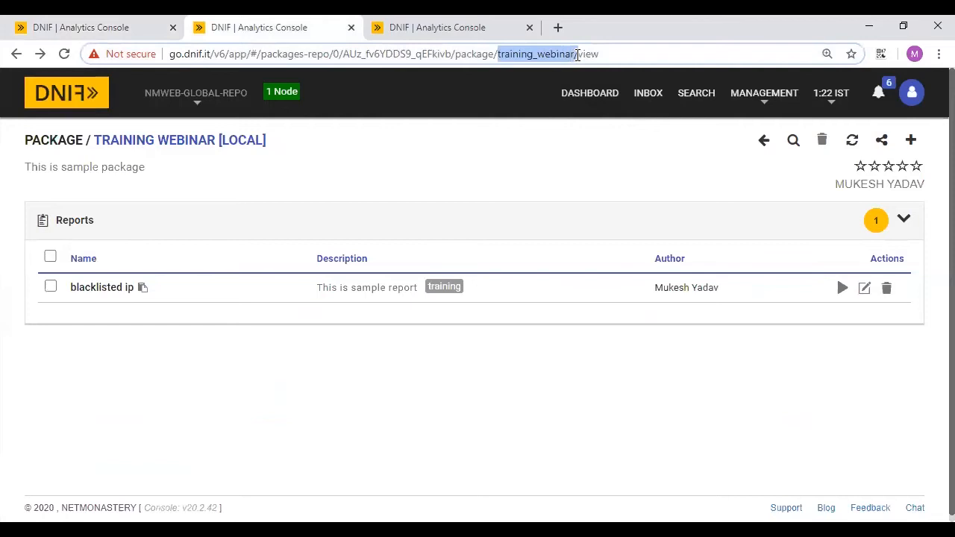
{"action": "left_click", "coordinate": [112, 21]}
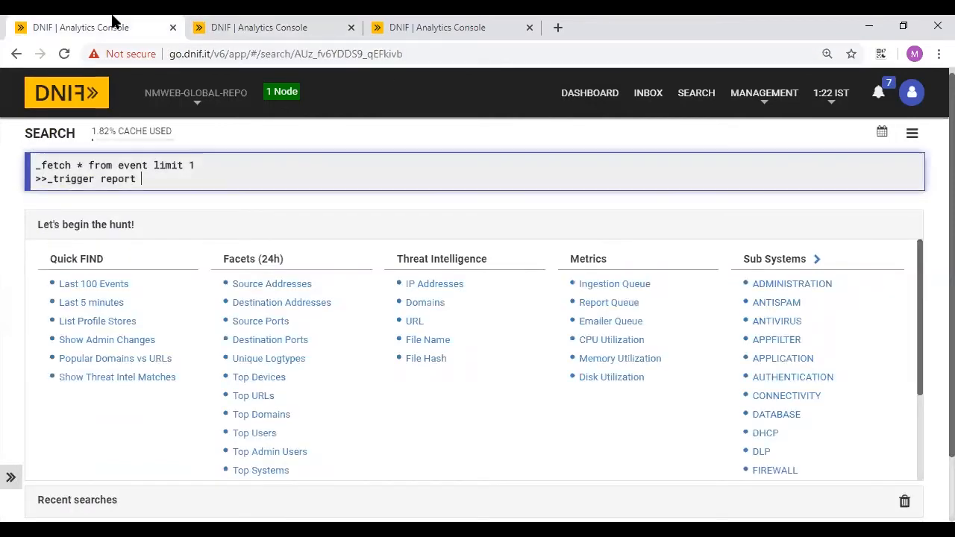
{"action": "key", "text": "ctrl+v"}
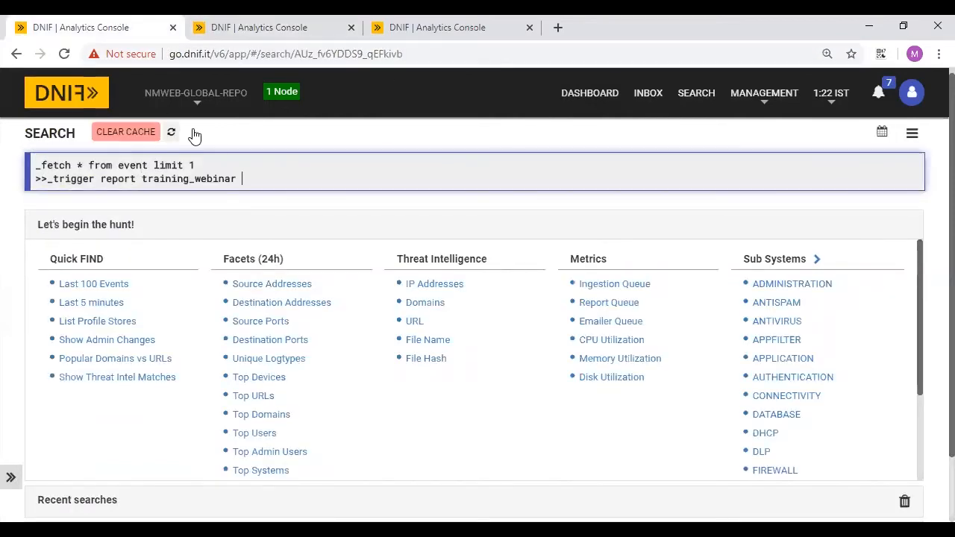
- Add the blacklisted_ip report slug and notify_email with the user's e-mail address, then run the query
{"action": "left_click", "coordinate": [297, 20]}
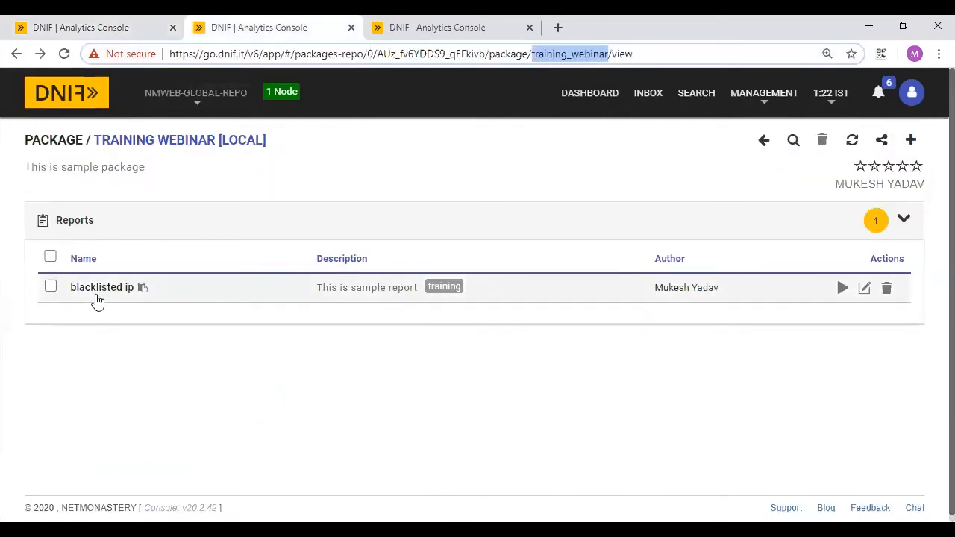
{"action": "left_click", "coordinate": [143, 288]}
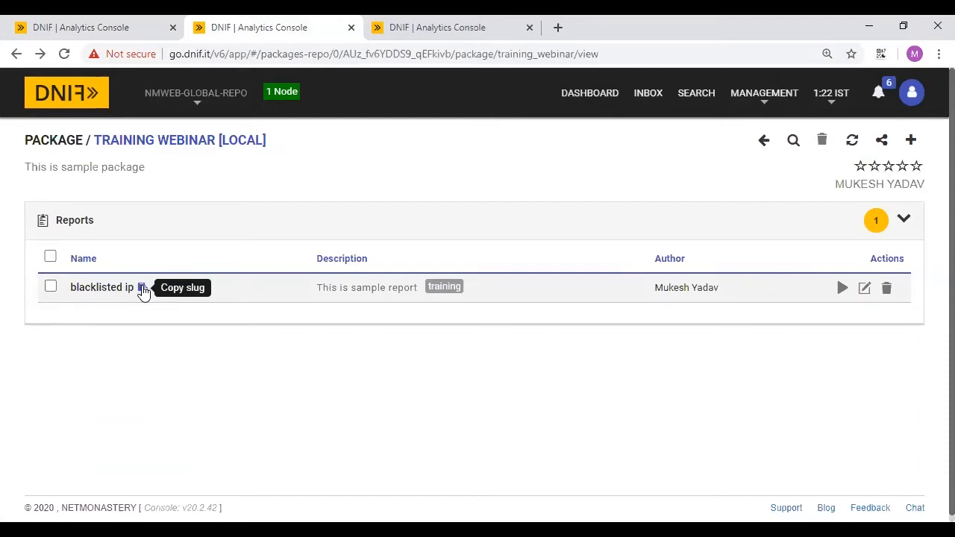
{"action": "left_click", "coordinate": [107, 19]}
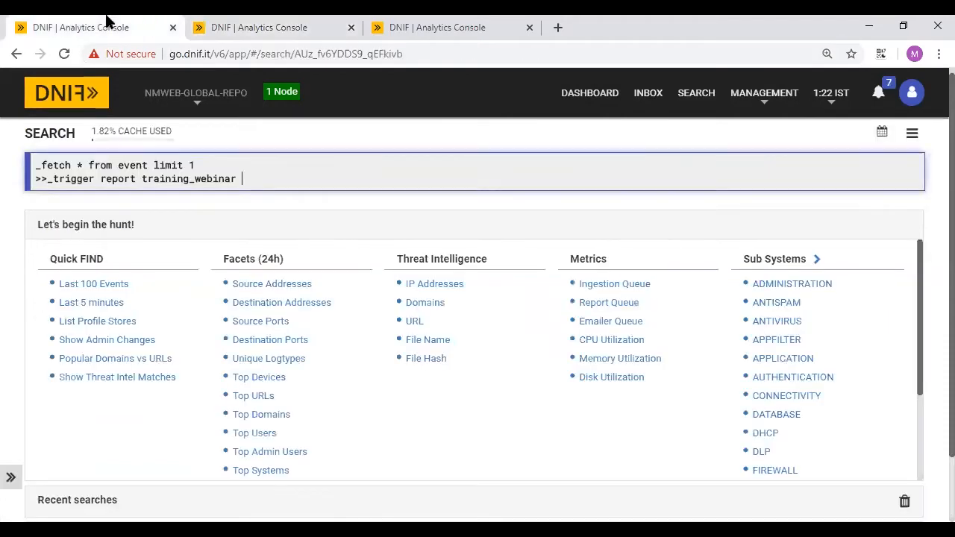
{"action": "key", "text": "ctrl+v"}
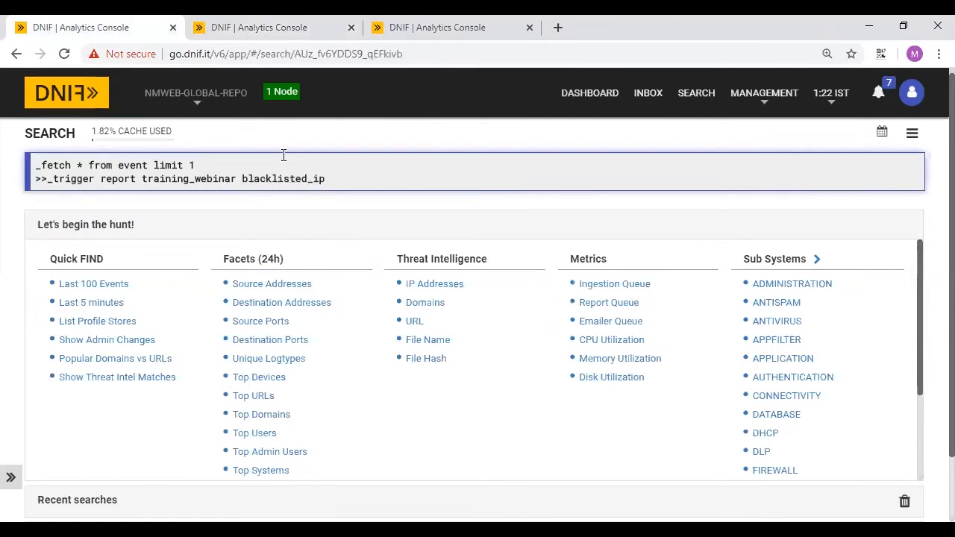
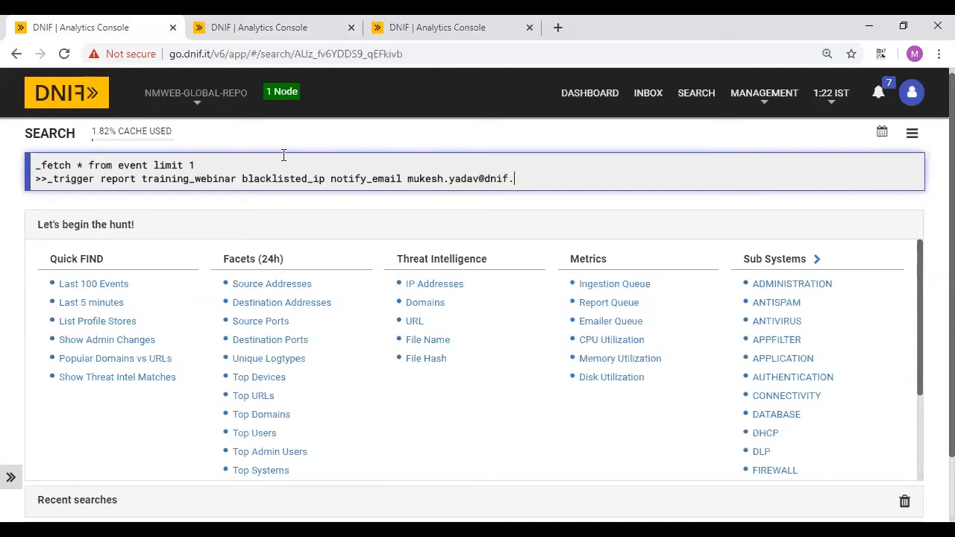
{"action": "key", "text": "Return"}
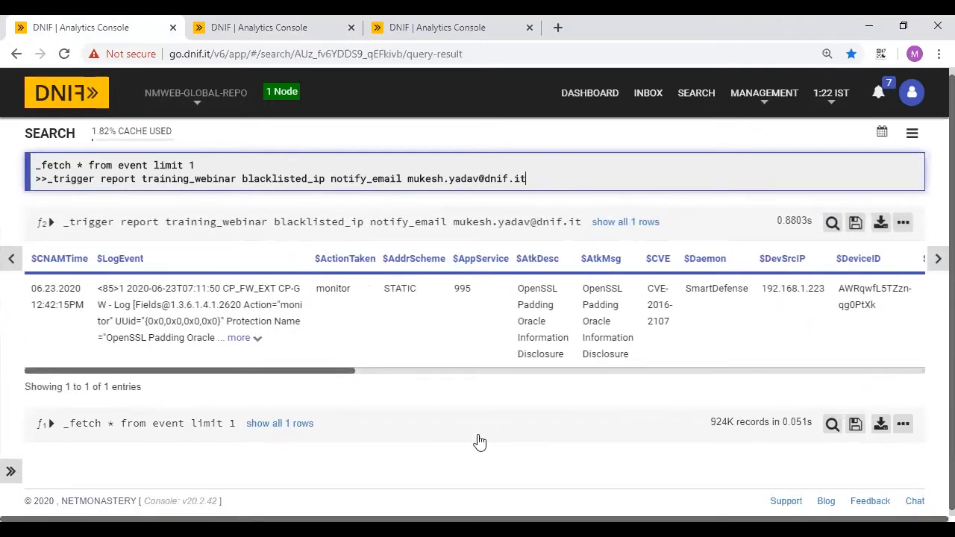
{"action": "key", "text": "alt+Tab"}
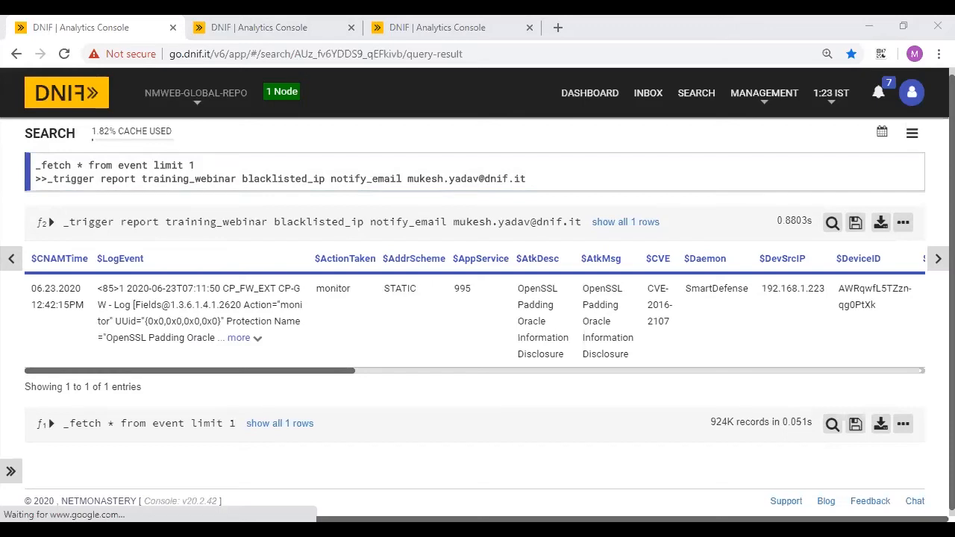
- Open the June Report 2020 email in Gmail and scroll through its attached PDF report
{"action": "key", "text": "alt+Tab"}
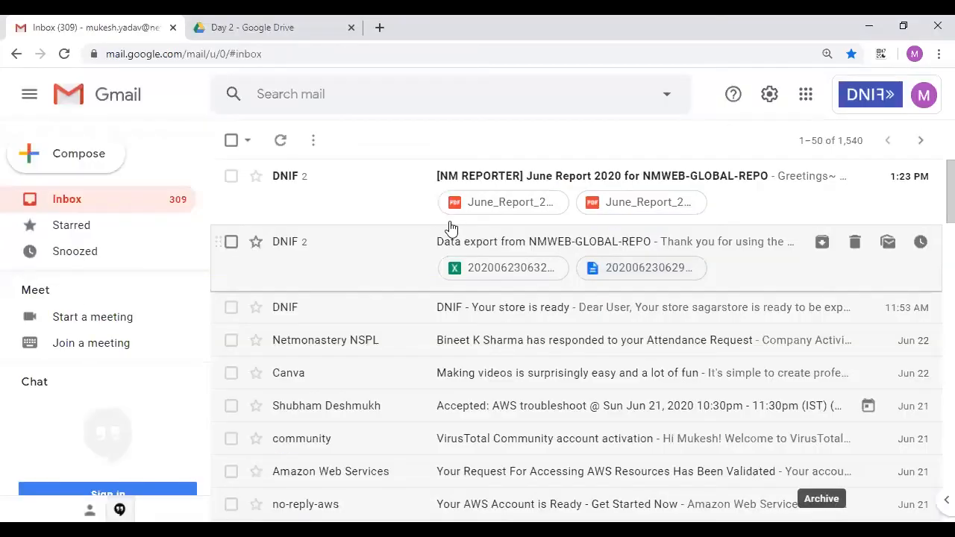
{"action": "left_click", "coordinate": [403, 196]}
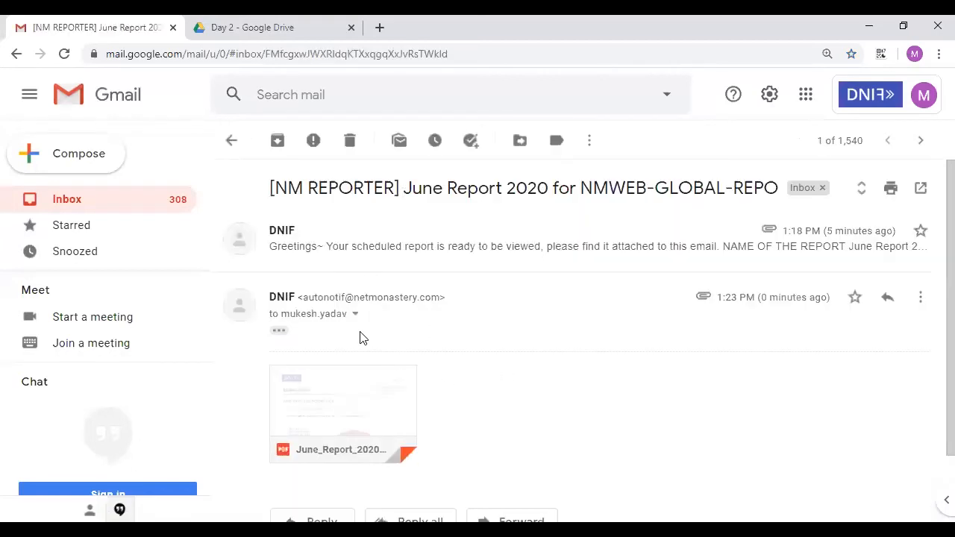
{"action": "scroll", "coordinate": [559, 358], "scroll_direction": "down", "scroll_amount": 1}
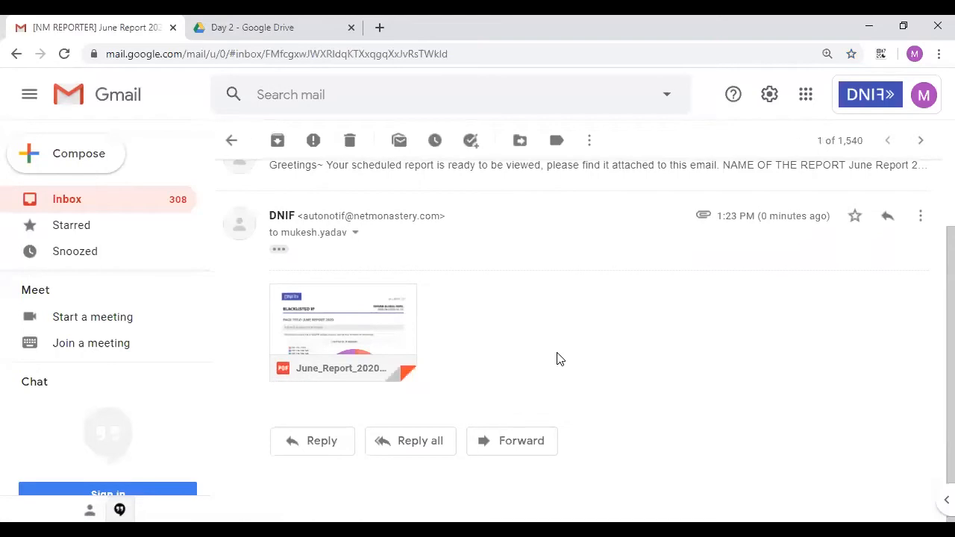
{"action": "mouse_move", "coordinate": [353, 329]}
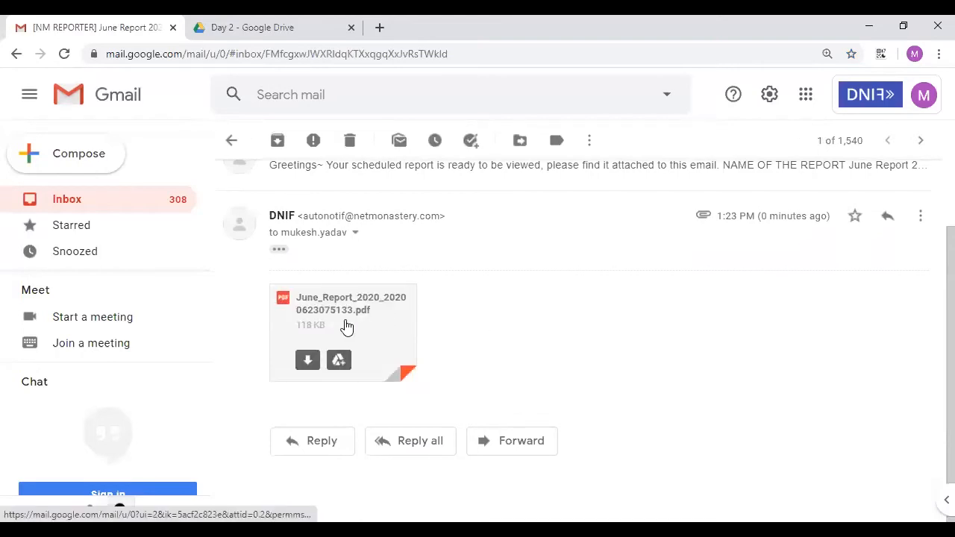
{"action": "left_click", "coordinate": [345, 326]}
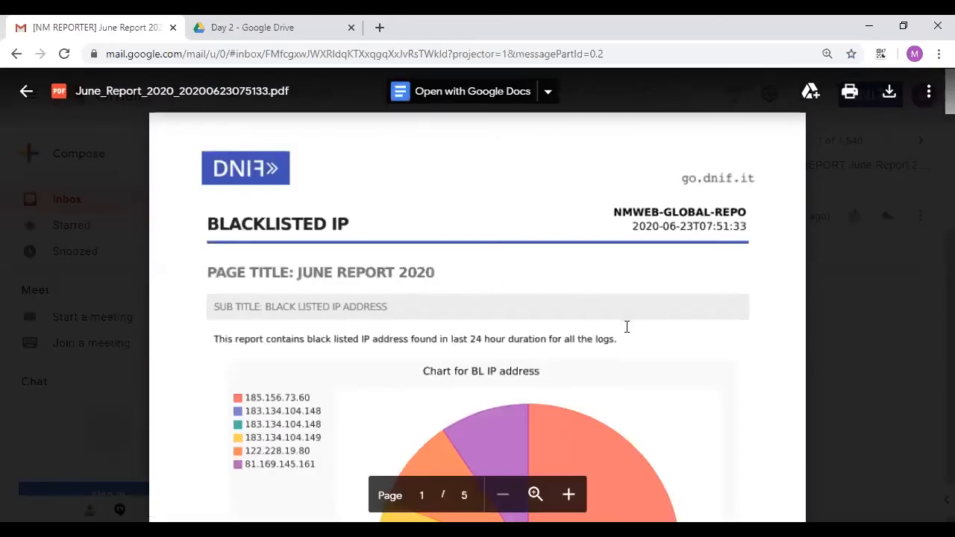
{"action": "scroll", "coordinate": [627, 327], "scroll_direction": "down", "scroll_amount": 4}
{"action": "scroll", "coordinate": [627, 327], "scroll_direction": "down", "scroll_amount": 10}
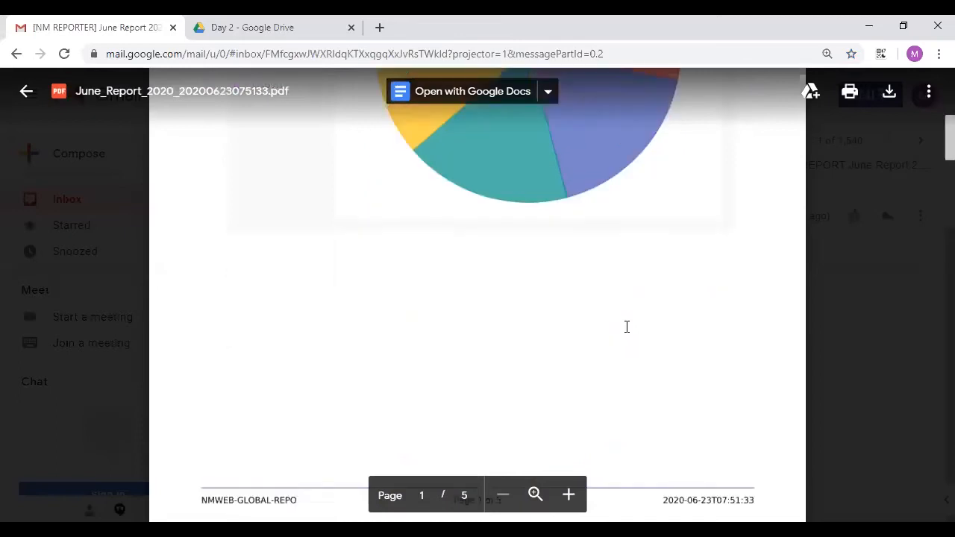
{"action": "scroll", "coordinate": [627, 327], "scroll_direction": "down", "scroll_amount": 20}
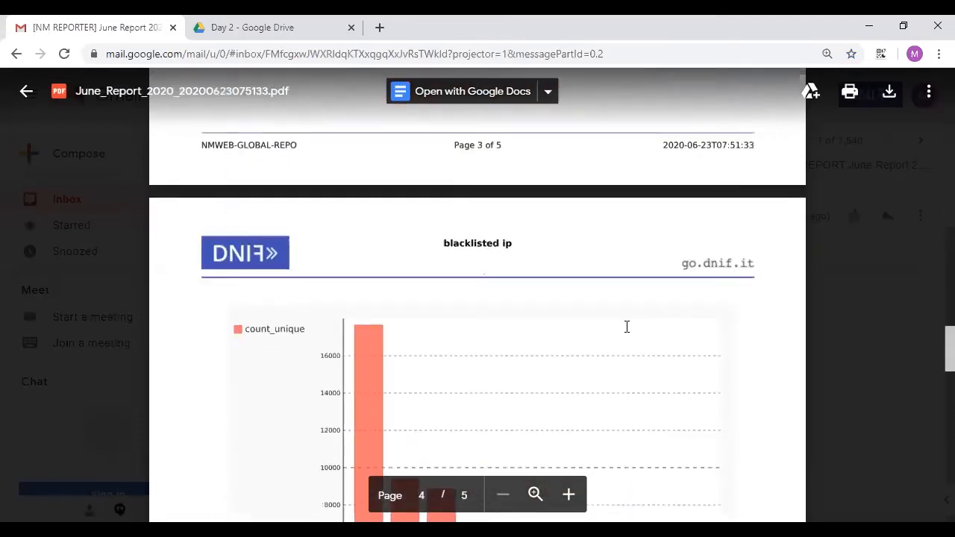
{"action": "scroll", "coordinate": [627, 327], "scroll_direction": "down", "scroll_amount": 5}
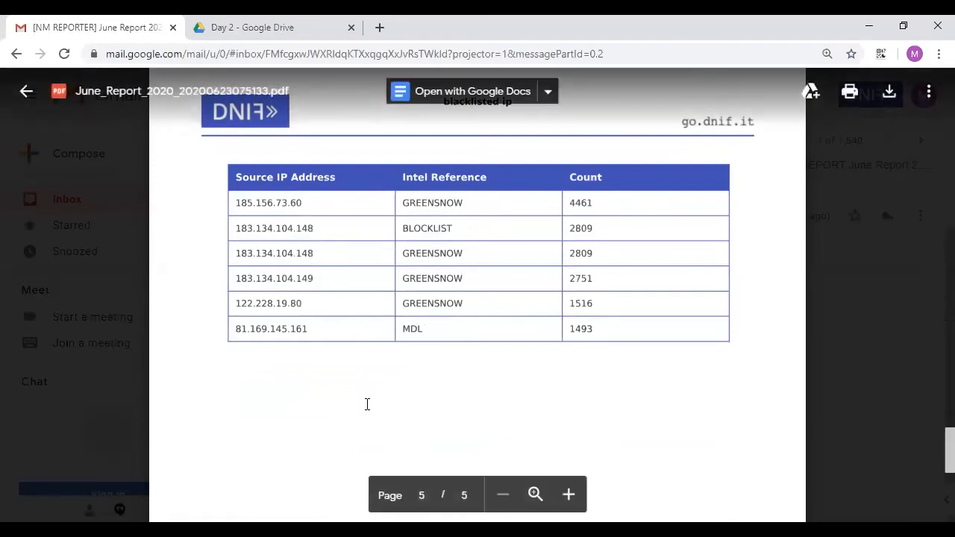
- Close the PDF preview and return to the DNIF console window
{"action": "left_click", "coordinate": [75, 239]}
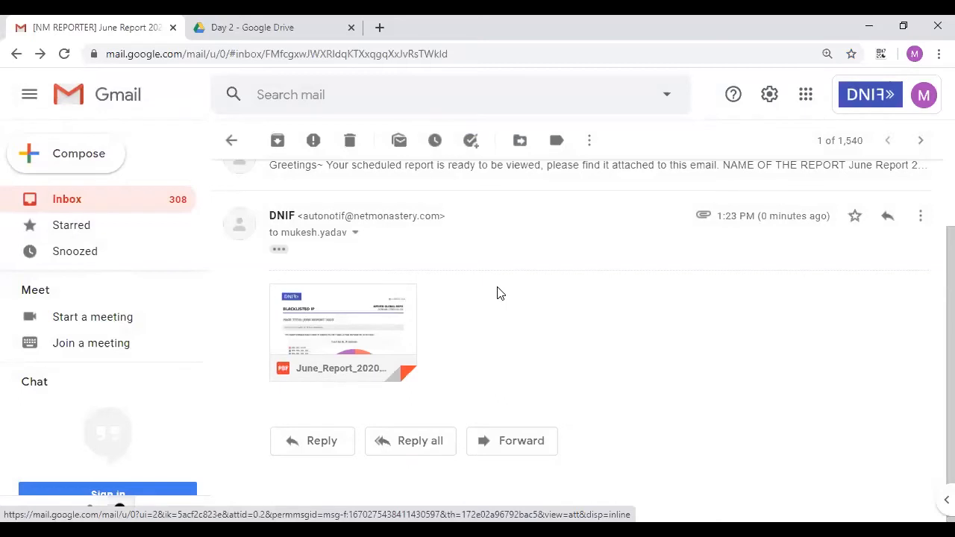
{"action": "mouse_move", "coordinate": [326, 328]}
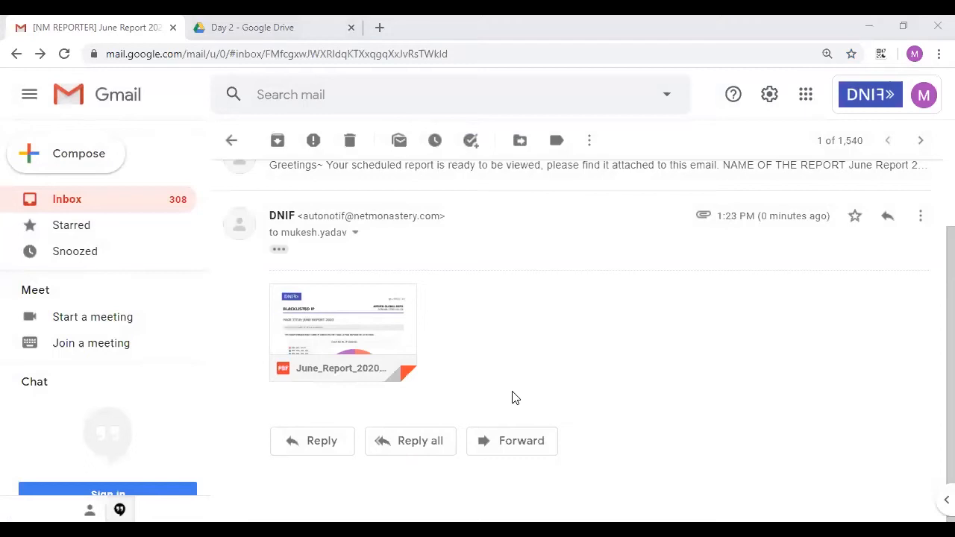
{"action": "key", "text": "alt+Tab"}
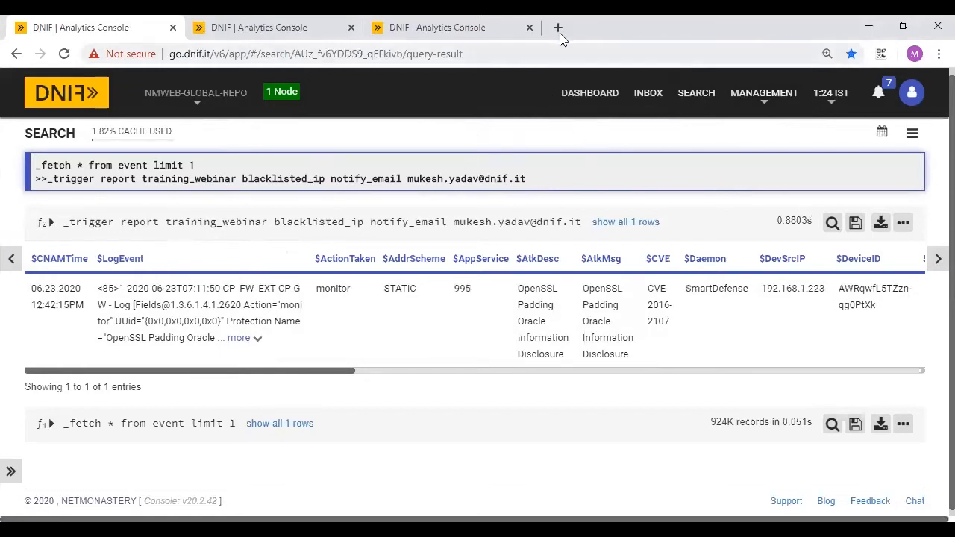
- Create a new workbook from the Training Webinar package page
{"action": "left_click", "coordinate": [325, 22]}
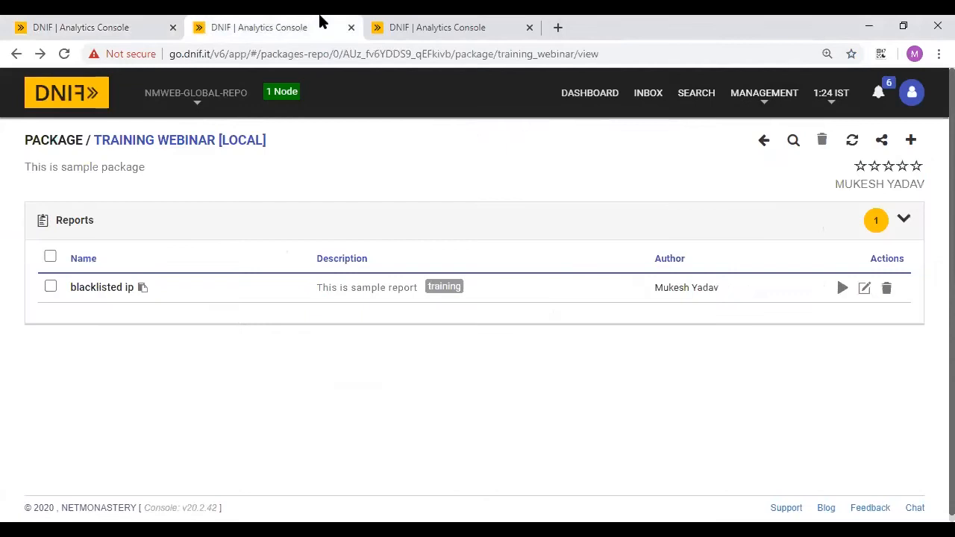
{"action": "left_click", "coordinate": [911, 142]}
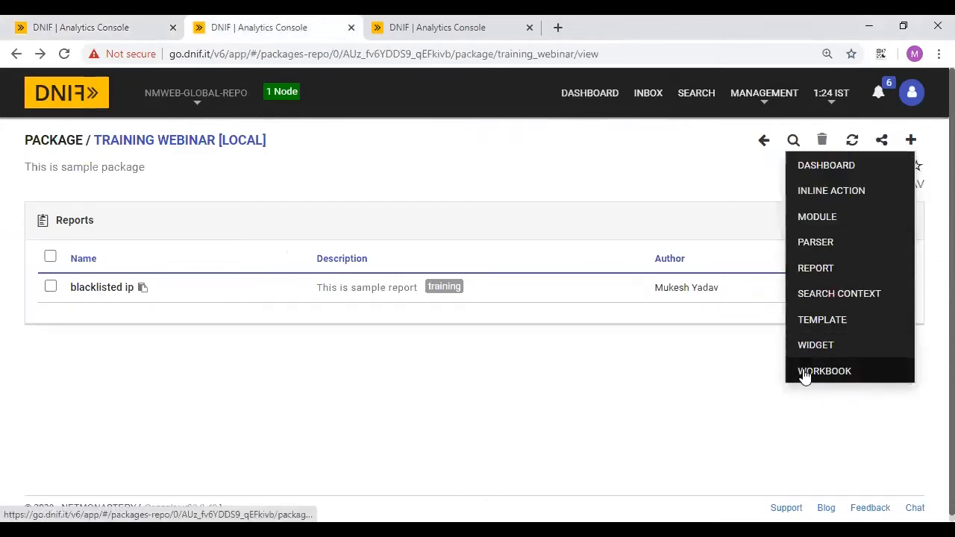
{"action": "left_click", "coordinate": [829, 373]}
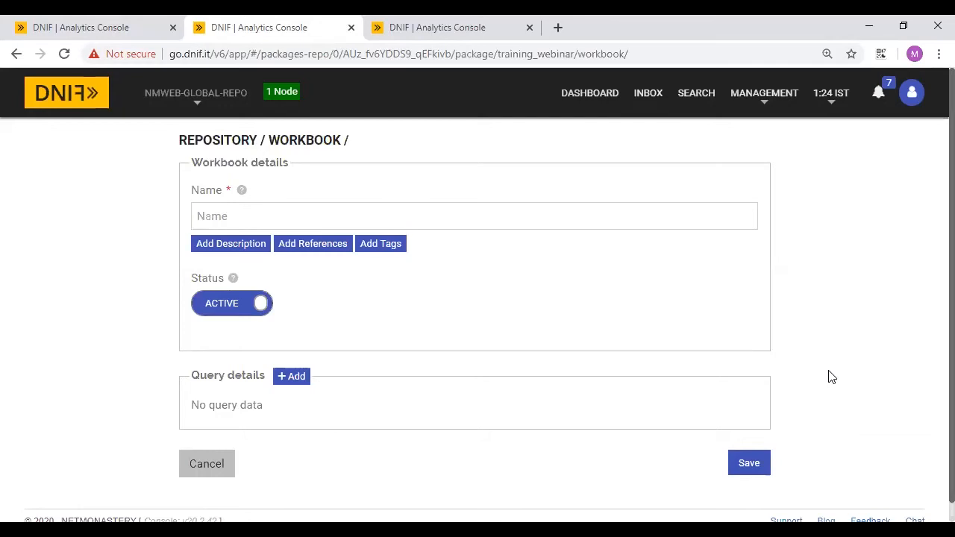
{"action": "scroll", "coordinate": [588, 375], "scroll_direction": "down", "scroll_amount": 1}
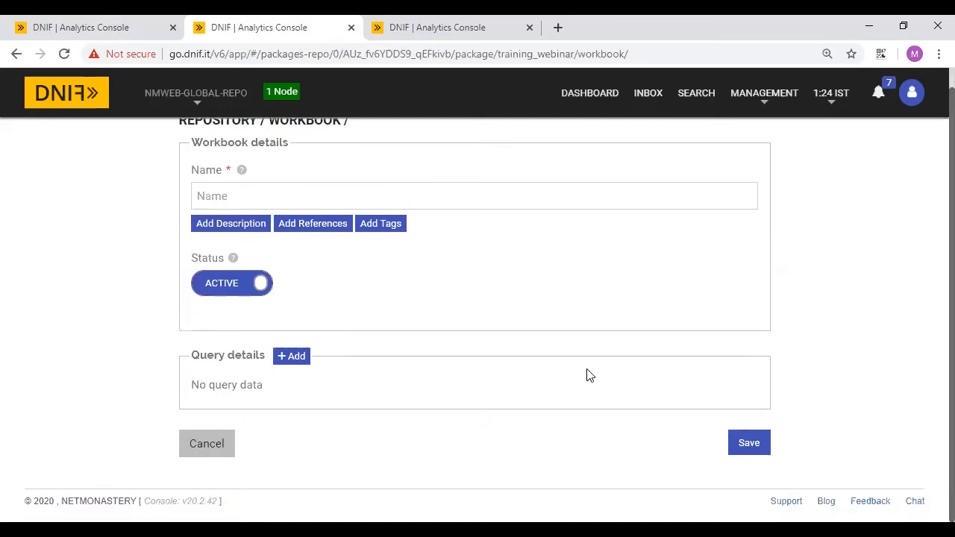
{"action": "scroll", "coordinate": [588, 374], "scroll_direction": "up", "scroll_amount": 1}
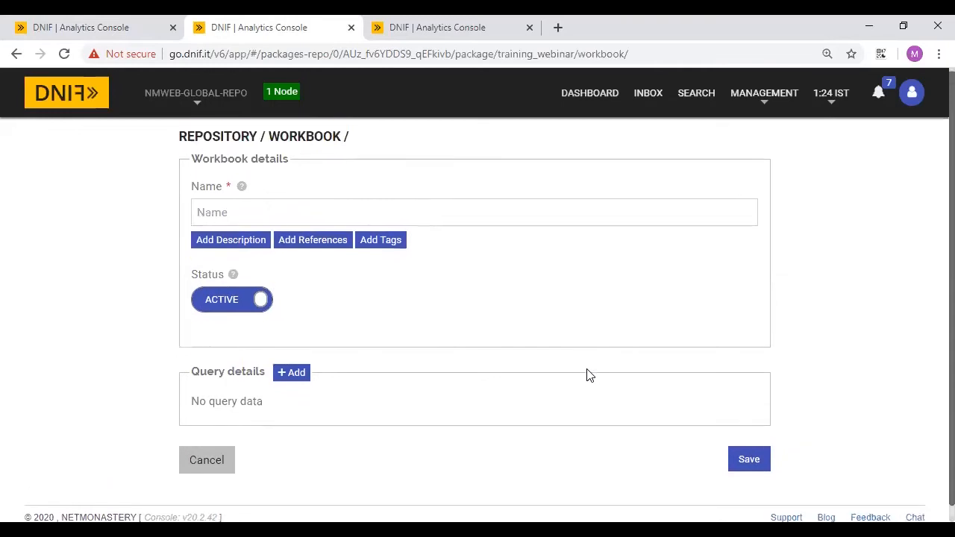
- Name the workbook 'Blacklisted IP WB'
{"action": "left_click", "coordinate": [235, 216]}
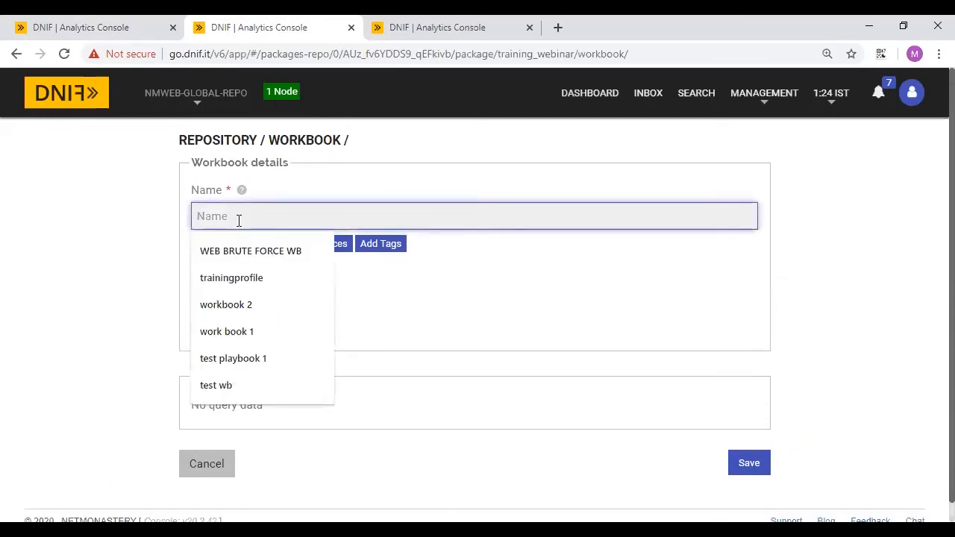
{"action": "type", "text": "BL"}
{"action": "key", "text": "BackSpace"}
{"action": "type", "text": "L"}
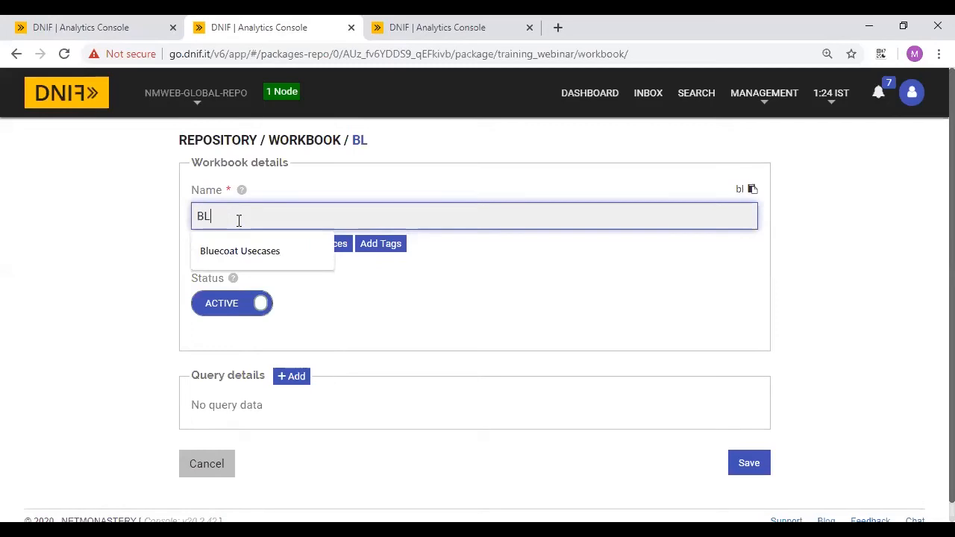
{"action": "type", "text": " WB"}
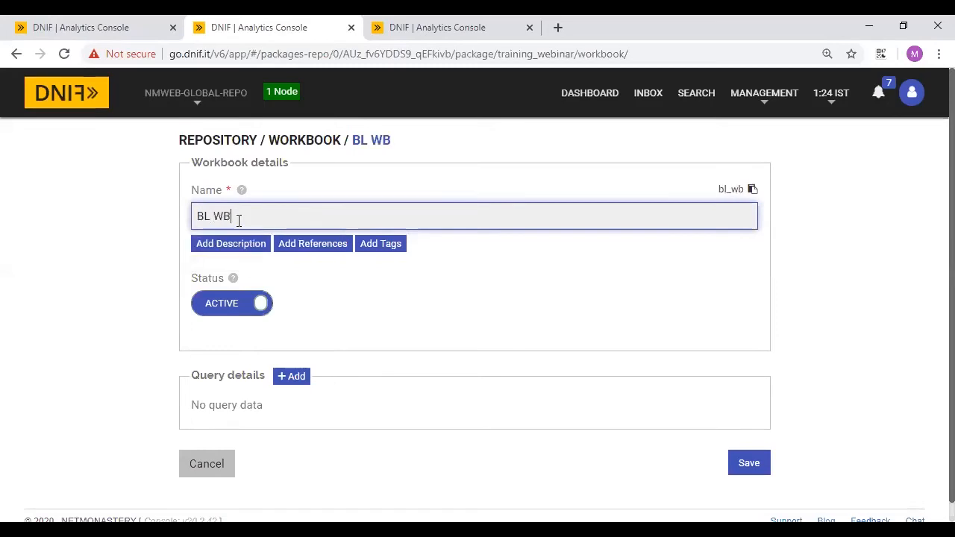
{"action": "key", "text": "Left"}
{"action": "key", "text": "Left"}
{"action": "key", "text": "Left"}
{"action": "key", "text": "BackSpace"}
{"action": "type", "text": "lack"}
{"action": "type", "text": "listed IP"}
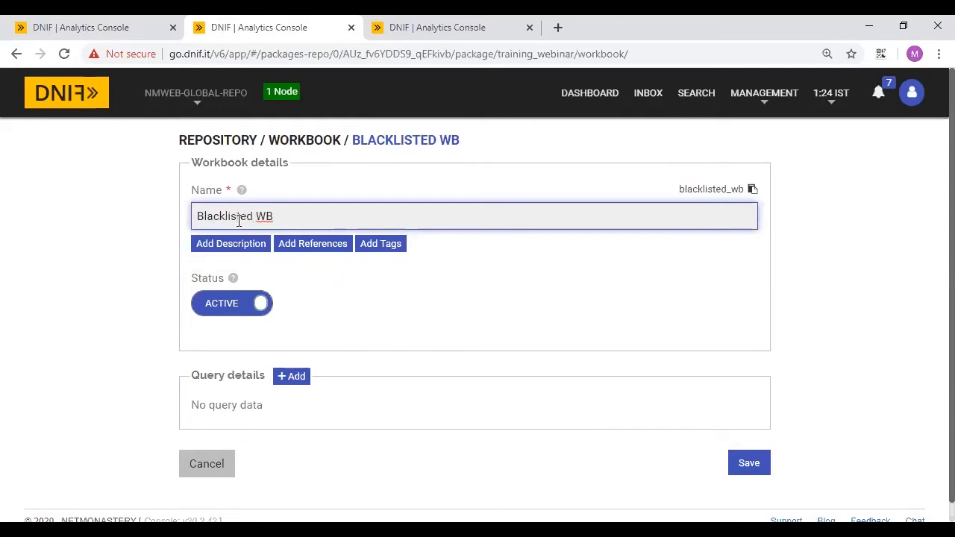
{"action": "scroll", "coordinate": [312, 371], "scroll_direction": "down", "scroll_amount": 1}
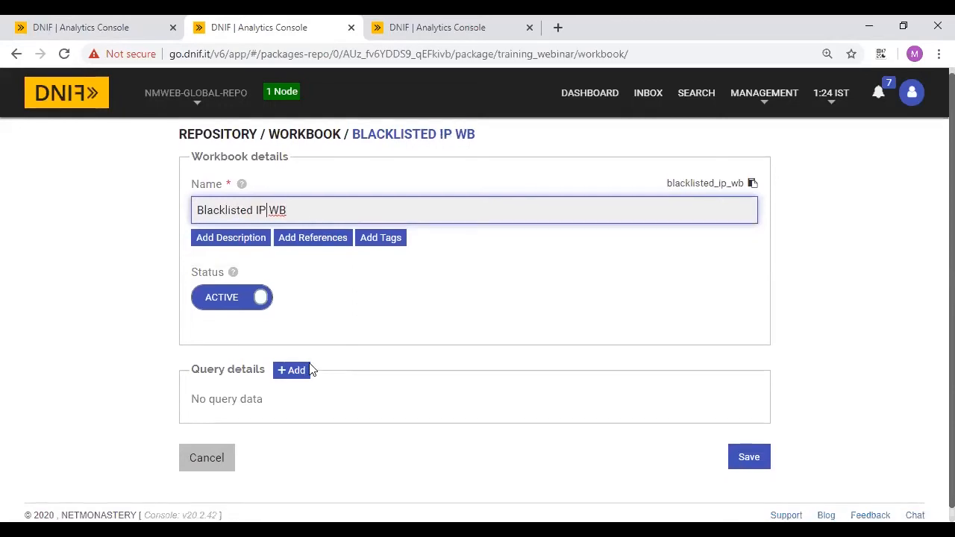
- Tag the workbook with 'training'
{"action": "left_click", "coordinate": [399, 234]}
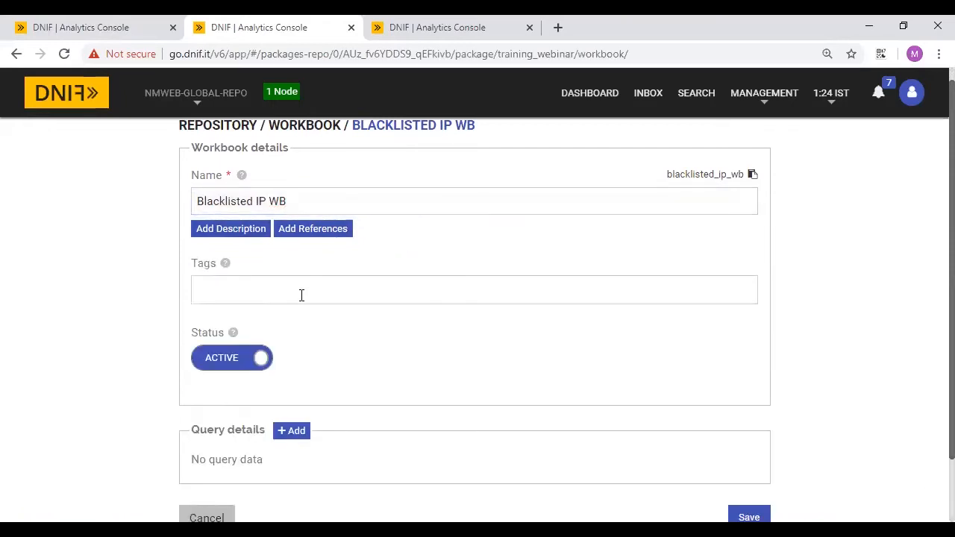
{"action": "left_click", "coordinate": [227, 274]}
{"action": "type", "text": "training"}
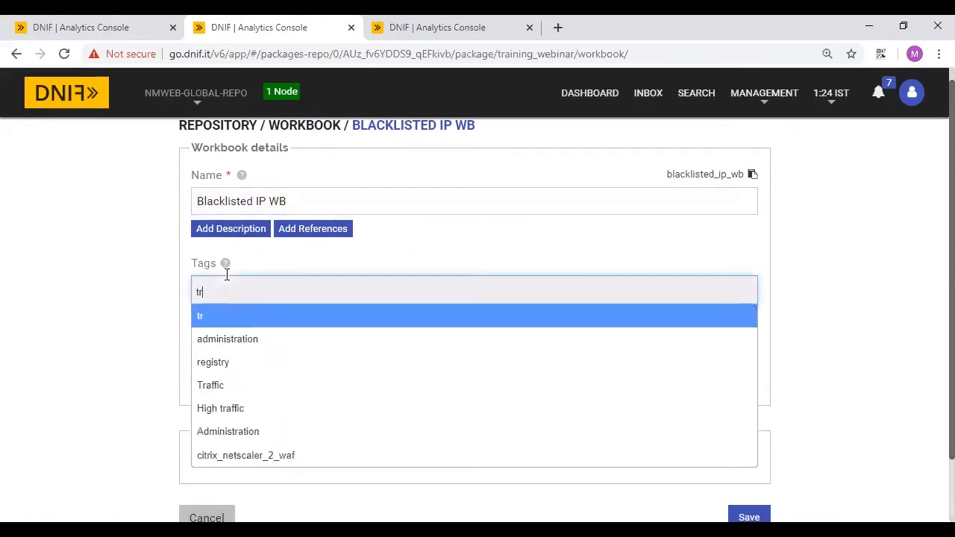
{"action": "key", "text": "Return"}
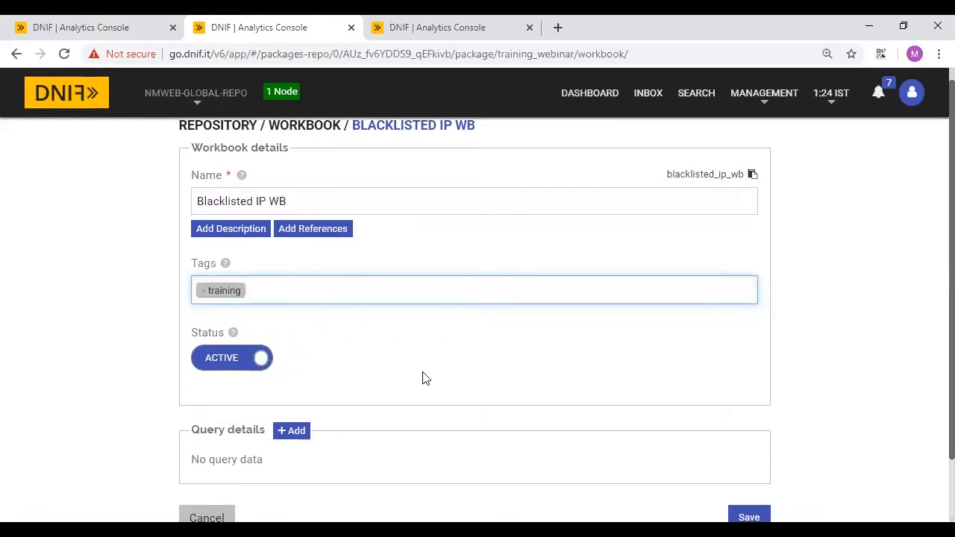
{"action": "scroll", "coordinate": [446, 404], "scroll_direction": "down", "scroll_amount": 1}
- Add a query entry and paste the _fetch/_trigger report blacklisted_ip query into it
{"action": "left_click", "coordinate": [297, 363]}
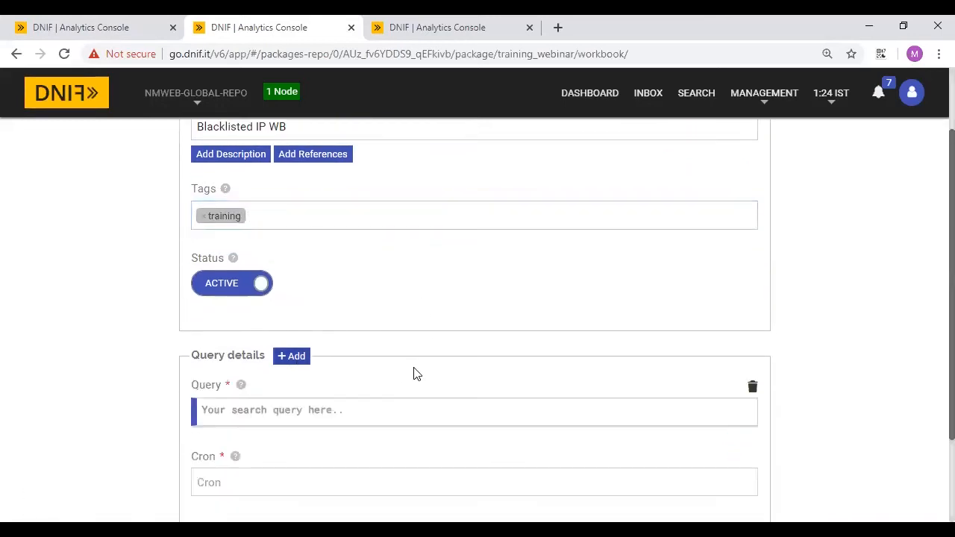
{"action": "scroll", "coordinate": [418, 375], "scroll_direction": "down", "scroll_amount": 2}
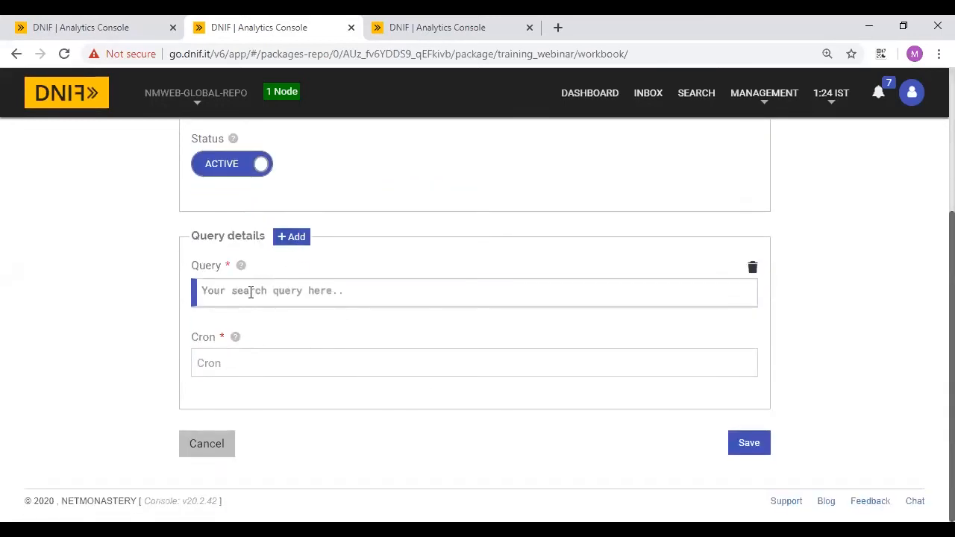
{"action": "left_click", "coordinate": [111, 22]}
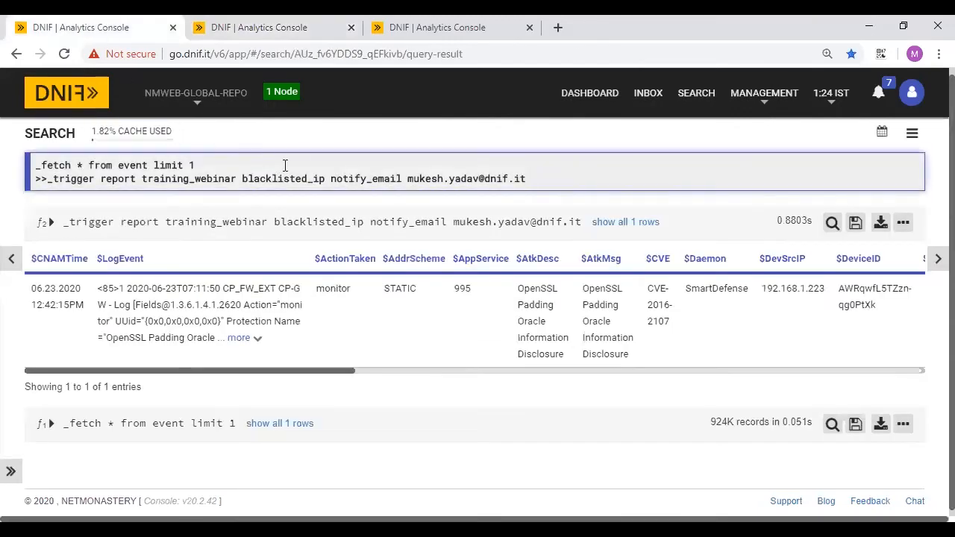
{"action": "key", "text": "ctrl+a"}
{"action": "key", "text": "ctrl+c"}
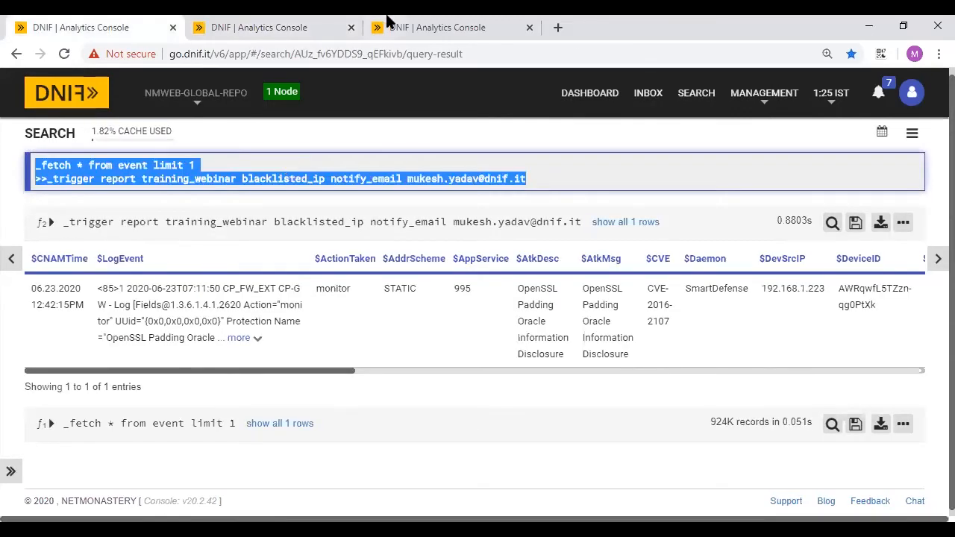
{"action": "left_click", "coordinate": [406, 23]}
{"action": "left_click", "coordinate": [214, 24]}
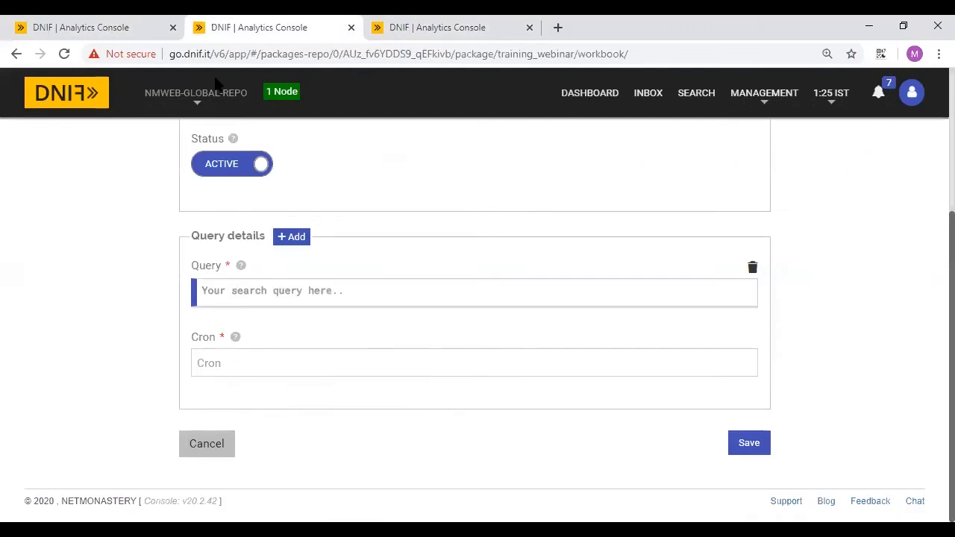
{"action": "left_click", "coordinate": [217, 291]}
{"action": "key", "text": "ctrl+v"}
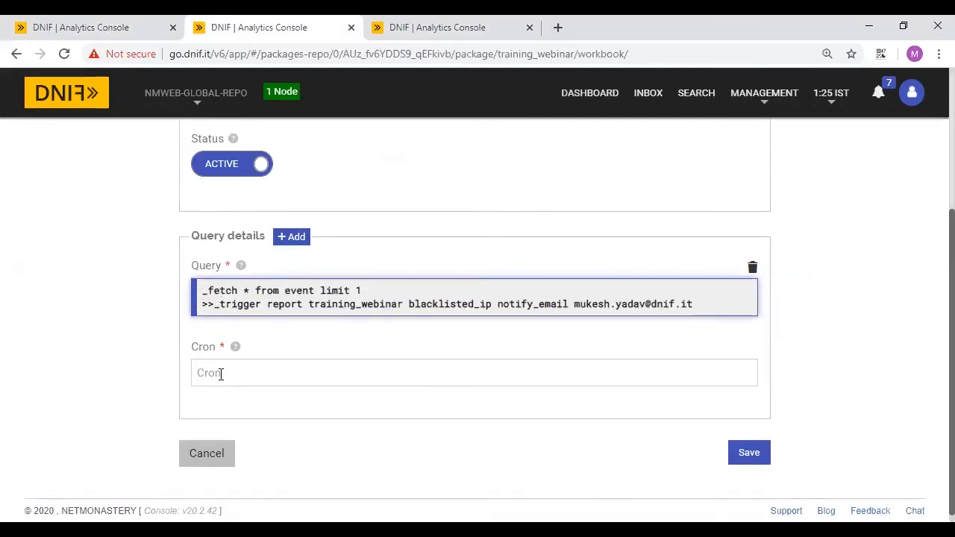
{"action": "left_click", "coordinate": [558, 29]}
- Load crontab.guru in the new tab by accepting the 'cron' address suggestion
{"action": "left_click", "coordinate": [503, 56]}
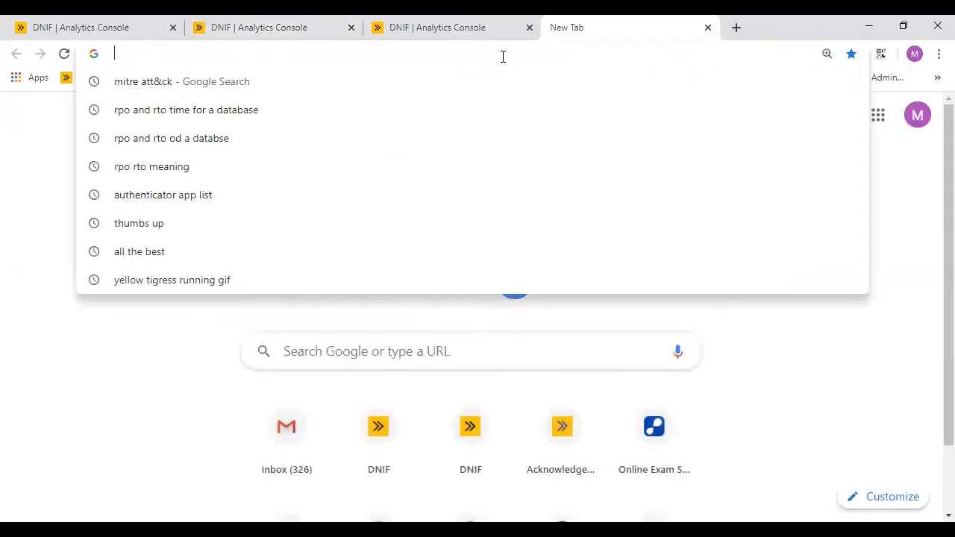
{"action": "type", "text": "crontab.guru"}
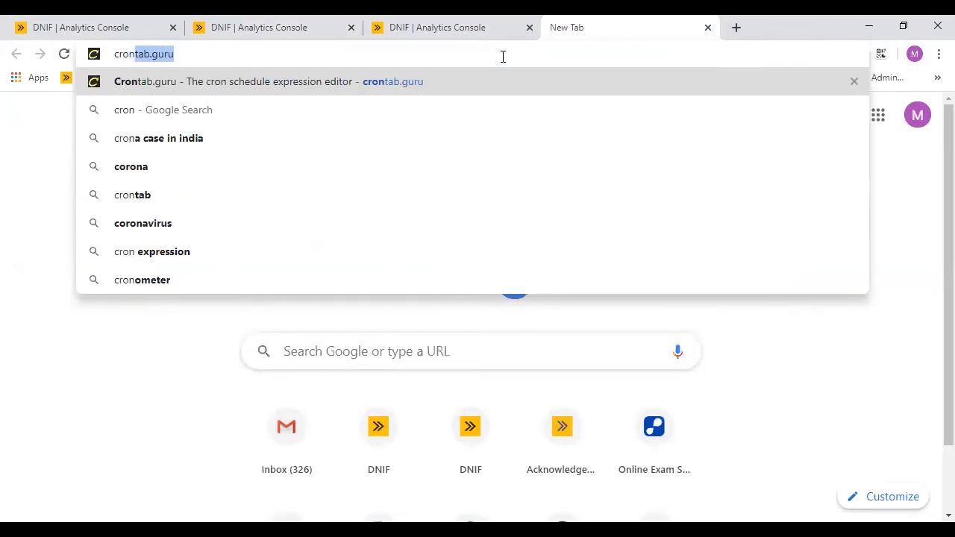
{"action": "key", "text": "Right"}
{"action": "key", "text": "Return"}
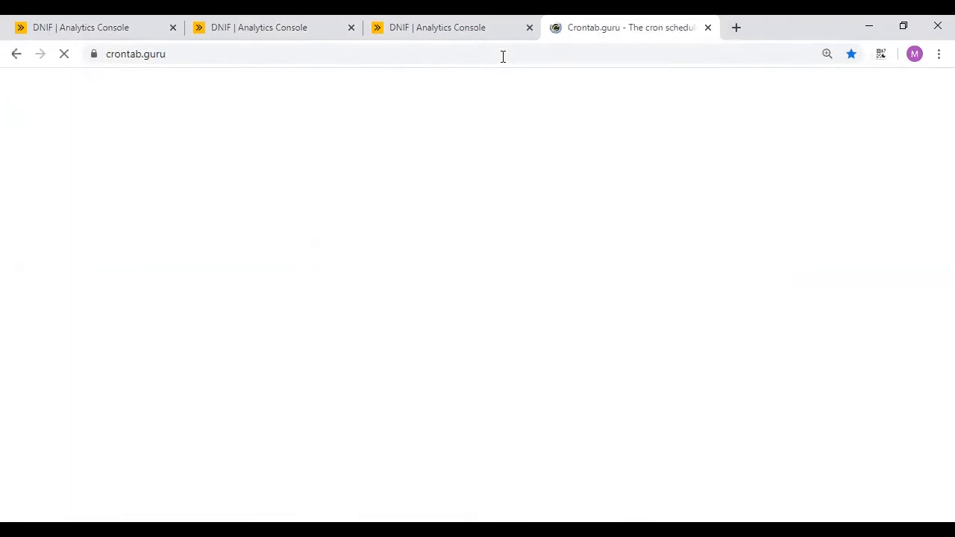
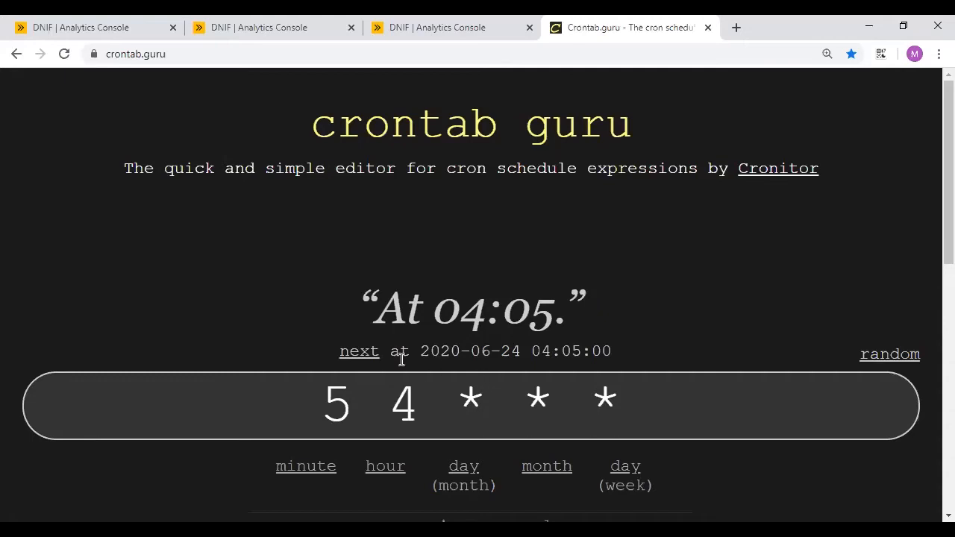
- Replace the hour 4 and minute 5 in the cron expression with * wildcards
{"action": "left_click", "coordinate": [408, 408]}
{"action": "left_click", "coordinate": [411, 405]}
{"action": "key", "text": "BackSpace"}
{"action": "type", "text": "*"}
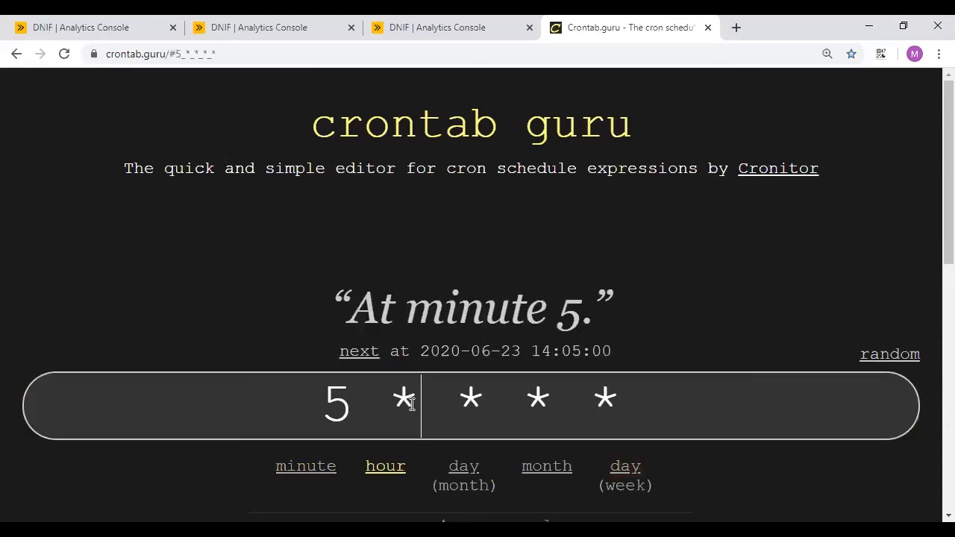
{"action": "left_click", "coordinate": [348, 403]}
{"action": "key", "text": "BackSpace"}
{"action": "type", "text": "*"}
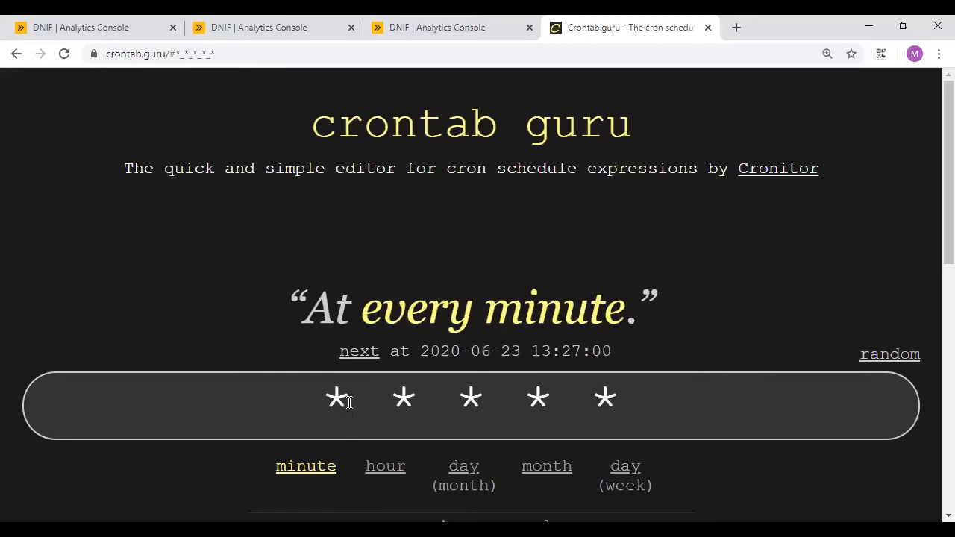
{"action": "scroll", "coordinate": [348, 400], "scroll_direction": "down", "scroll_amount": 2}
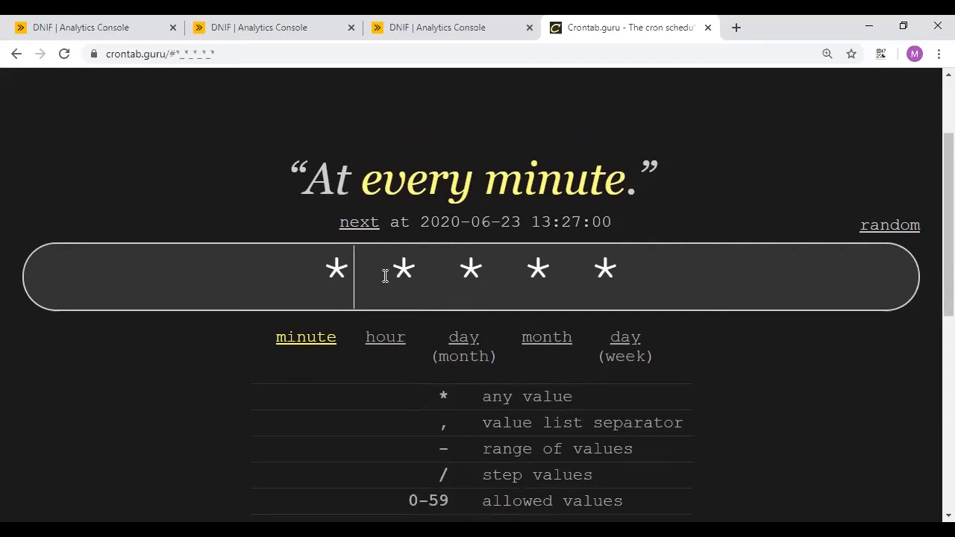
- Set the cron hour to 1 and the minute to 26
{"action": "left_click", "coordinate": [409, 273]}
{"action": "scroll", "coordinate": [410, 273], "scroll_direction": "up", "scroll_amount": 2}
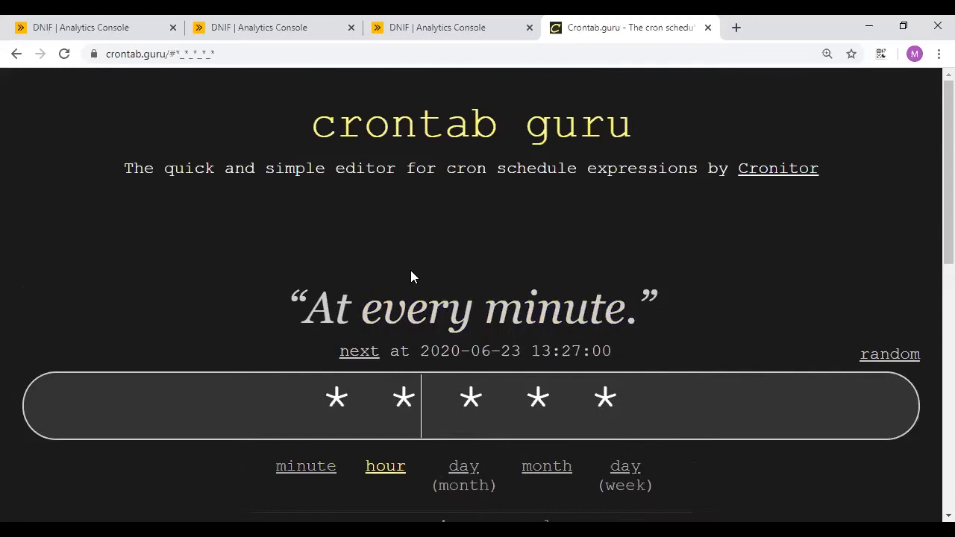
{"action": "key", "text": "BackSpace"}
{"action": "type", "text": "1"}
{"action": "left_click", "coordinate": [353, 383]}
{"action": "key", "text": "BackSpace"}
{"action": "type", "text": "26 1"}
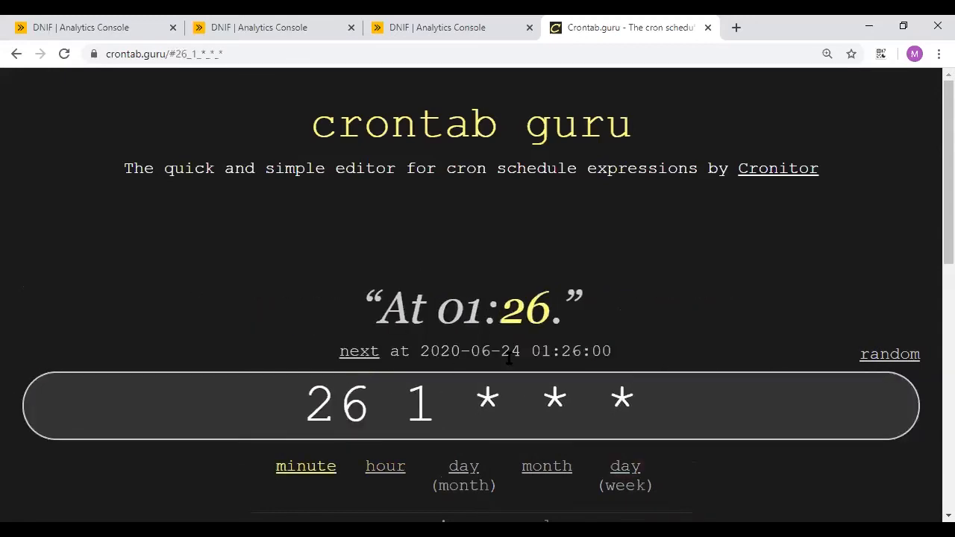
{"action": "scroll", "coordinate": [689, 405], "scroll_direction": "down", "scroll_amount": 1}
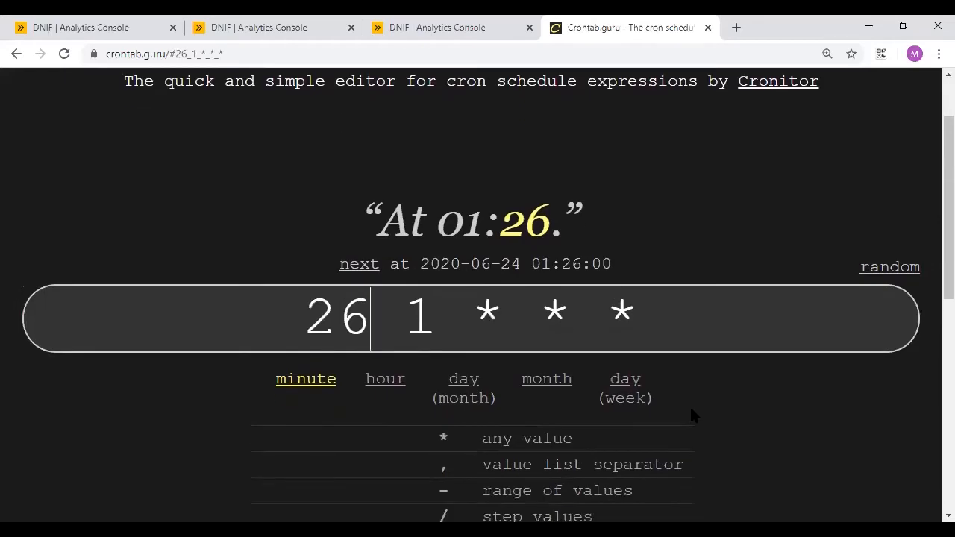
- Set day-of-week to 2 and delete the minute value 26
{"action": "left_click", "coordinate": [624, 312]}
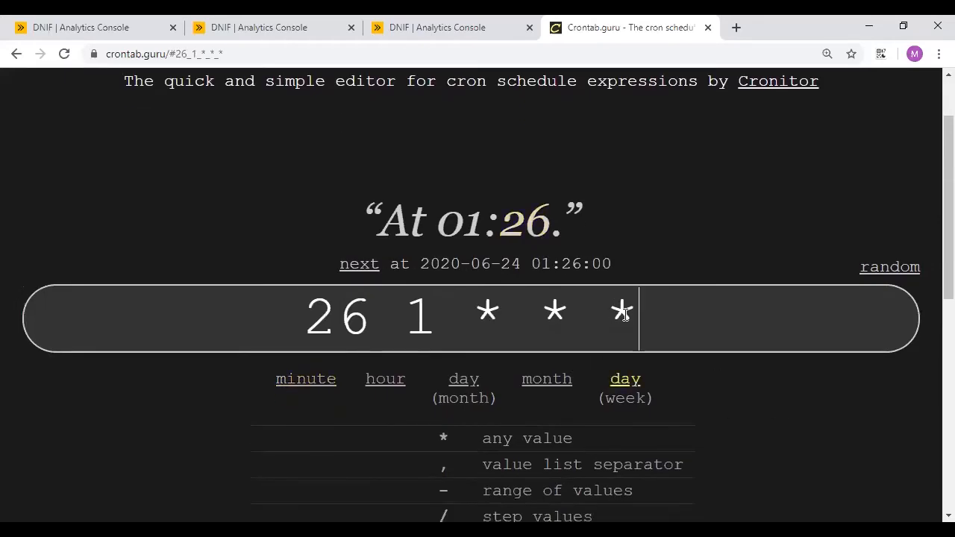
{"action": "key", "text": "BackSpace"}
{"action": "type", "text": "2"}
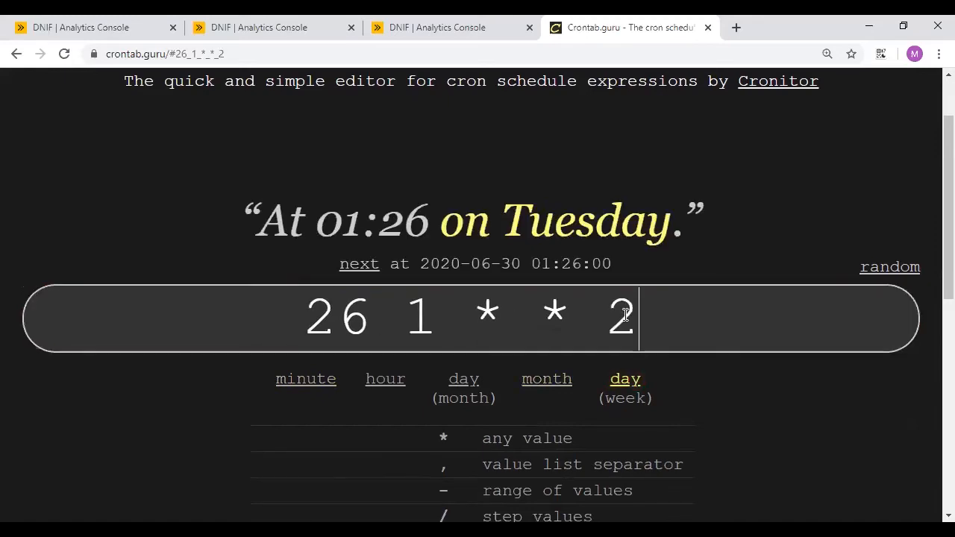
{"action": "left_click_drag", "start_coordinate": [309, 303], "coordinate": [644, 302]}
{"action": "left_click", "coordinate": [645, 302]}
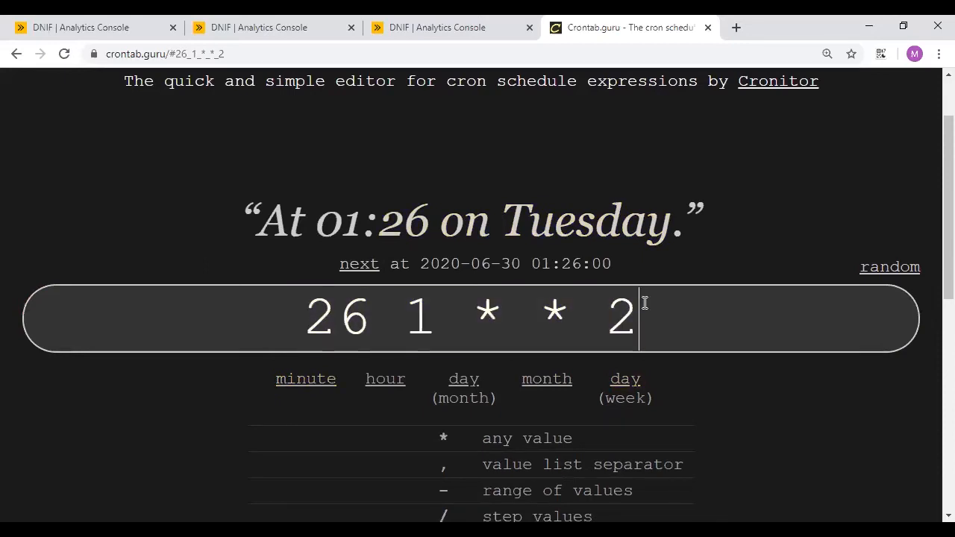
{"action": "left_click", "coordinate": [368, 321]}
{"action": "key", "text": "BackSpace"}
{"action": "key", "text": "BackSpace"}
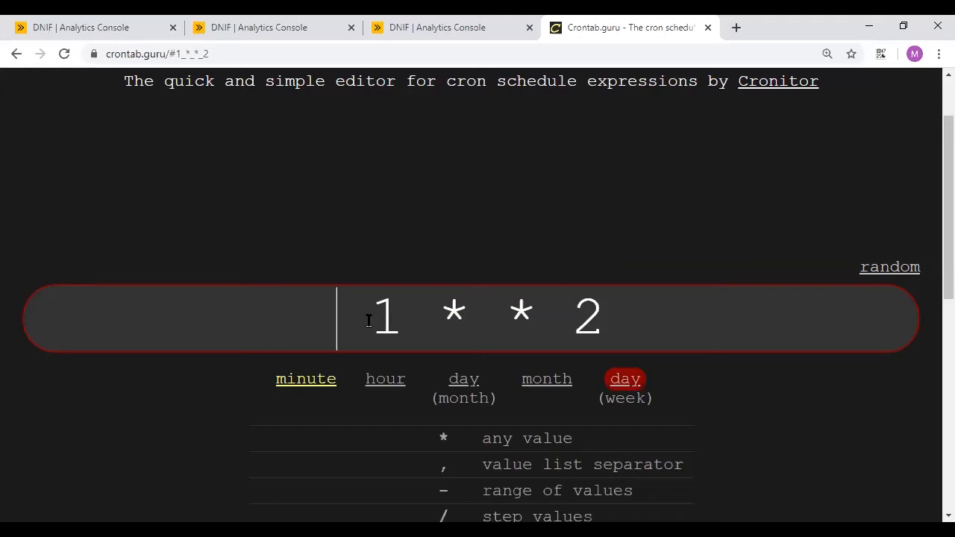
{"action": "type", "text": "*/10"}
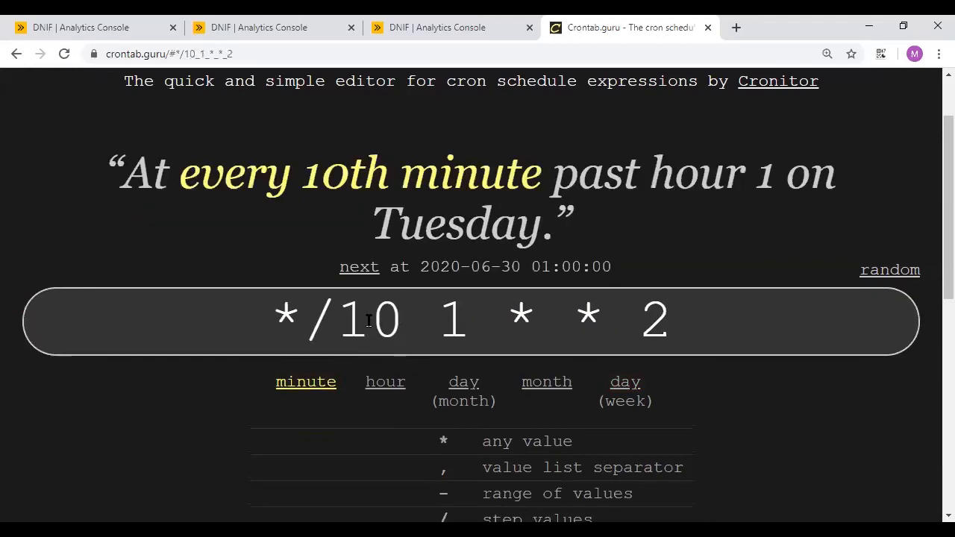
- Replace the hour 1 and day-of-week 2 with * wildcards
{"action": "left_click", "coordinate": [462, 324]}
{"action": "key", "text": "BackSpace"}
{"action": "type", "text": "*"}
{"action": "left_click", "coordinate": [664, 316]}
{"action": "key", "text": "BackSpace"}
{"action": "type", "text": "*"}
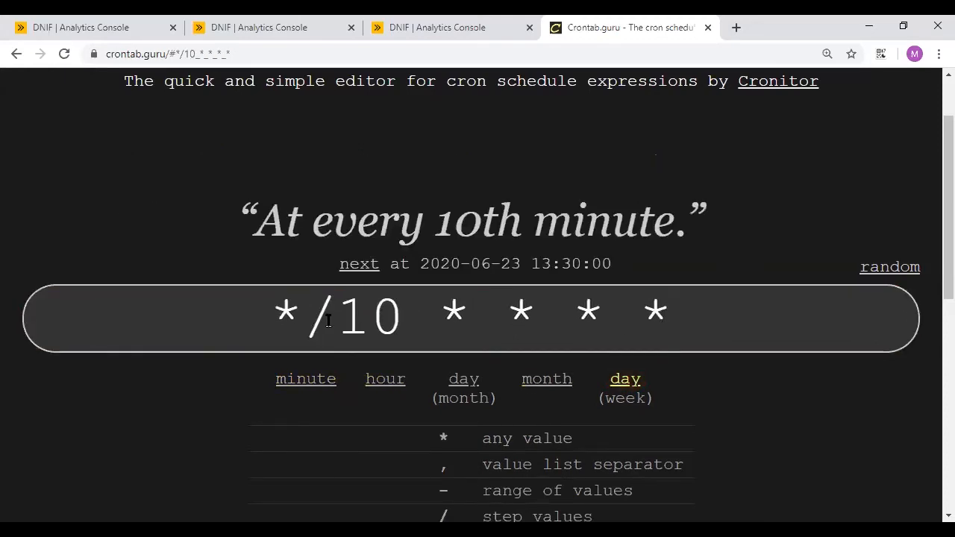
- Change the minute step to 5, select */5 * * * *, and return to DNIF
{"action": "left_click", "coordinate": [302, 312]}
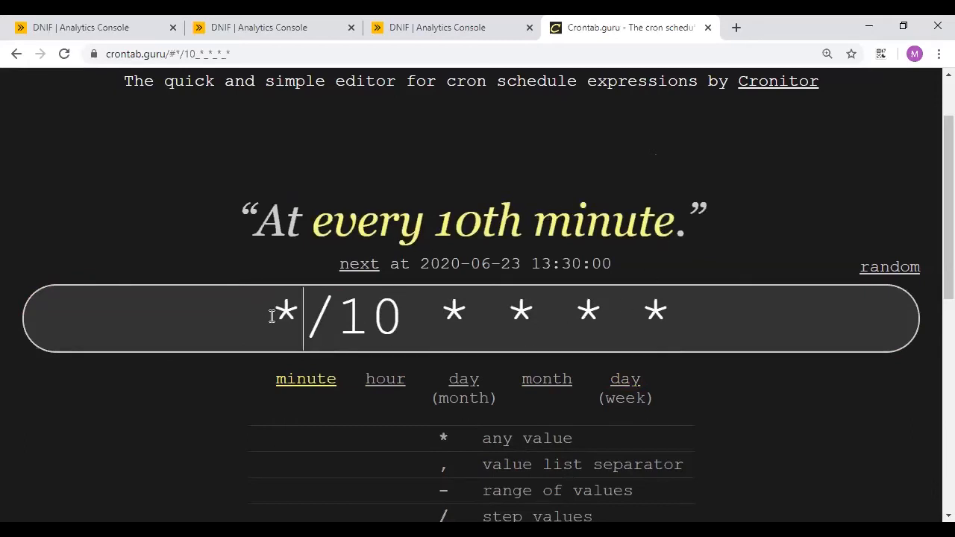
{"action": "left_click_drag", "start_coordinate": [268, 310], "coordinate": [679, 297]}
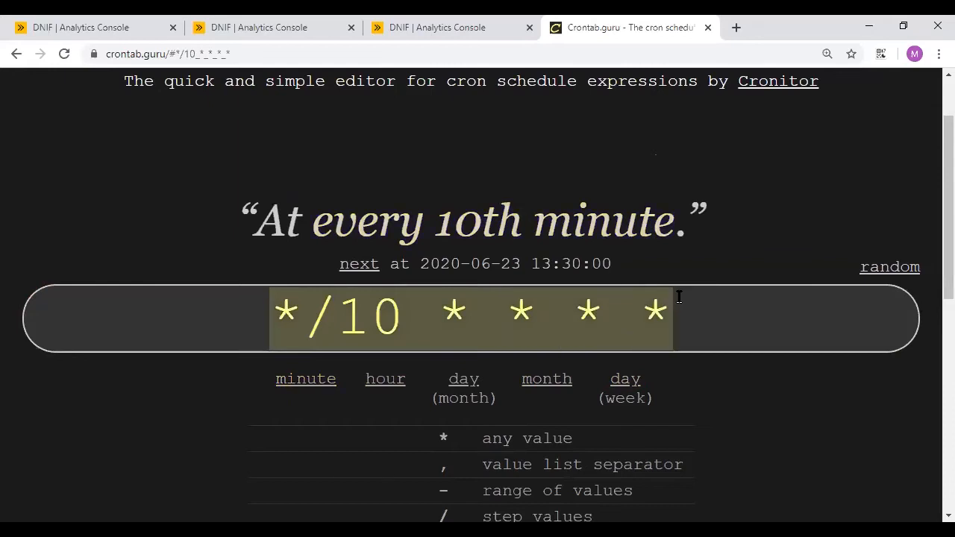
{"action": "left_click", "coordinate": [413, 320]}
{"action": "key", "text": "BackSpace"}
{"action": "key", "text": "BackSpace"}
{"action": "type", "text": "5"}
{"action": "left_click_drag", "start_coordinate": [288, 317], "coordinate": [687, 290]}
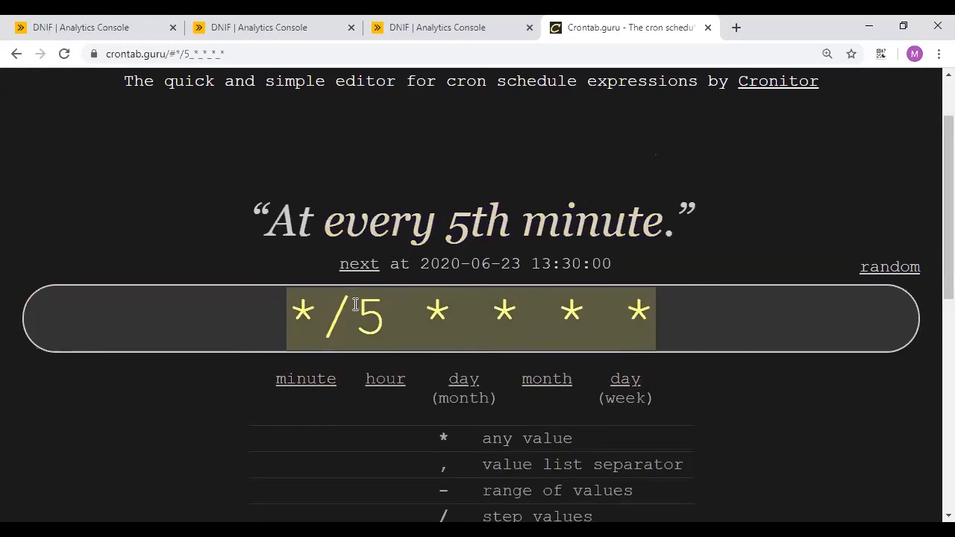
{"action": "left_click", "coordinate": [379, 316]}
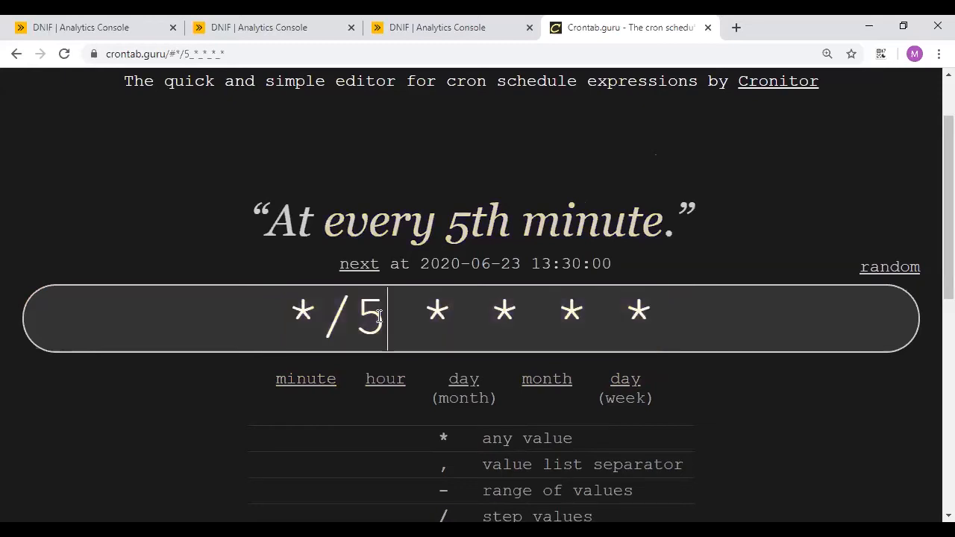
{"action": "left_click", "coordinate": [300, 313]}
{"action": "left_click", "coordinate": [706, 305], "text": "shift"}
{"action": "key", "text": "ctrl+c"}
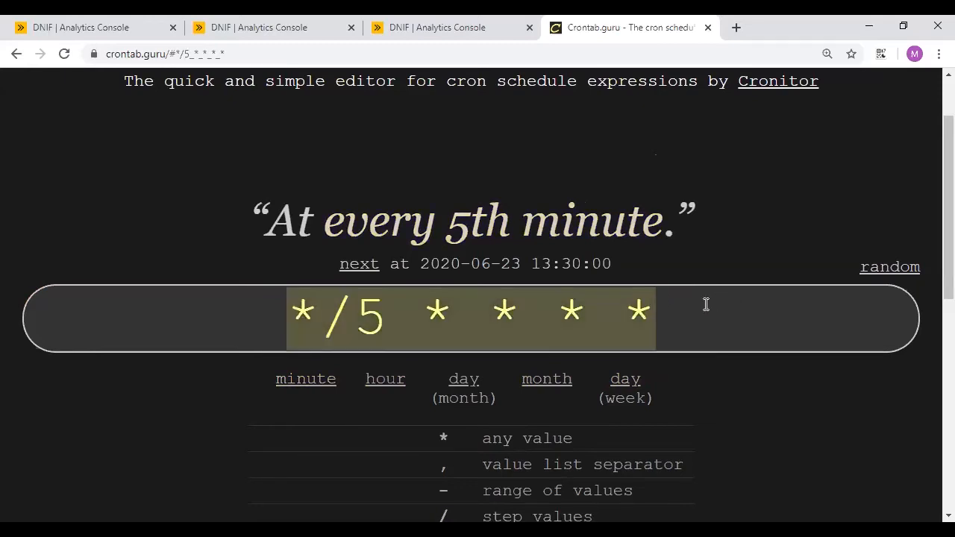
{"action": "left_click", "coordinate": [258, 22]}
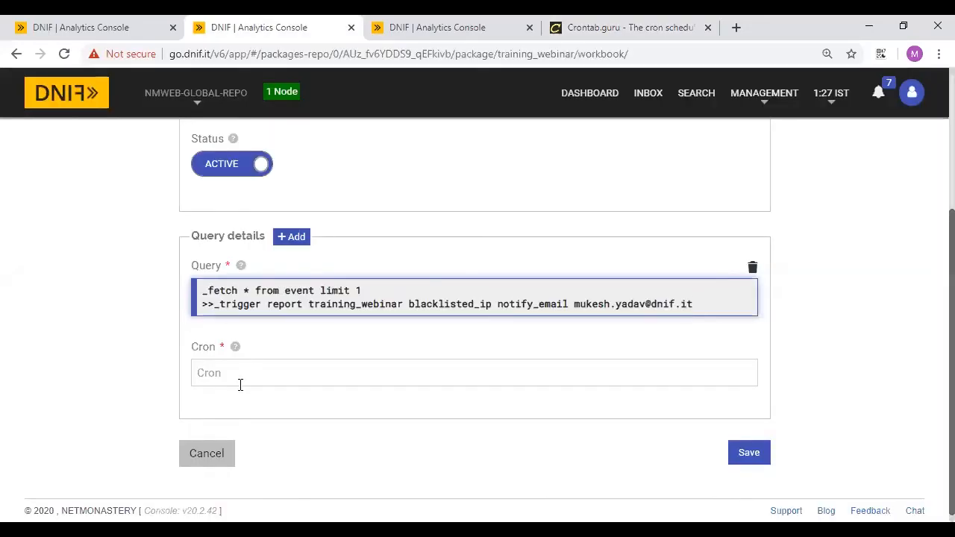
- Paste */5 * * * * into the Cron field and save the query
{"action": "left_click", "coordinate": [240, 384]}
{"action": "key", "text": "ctrl+v"}
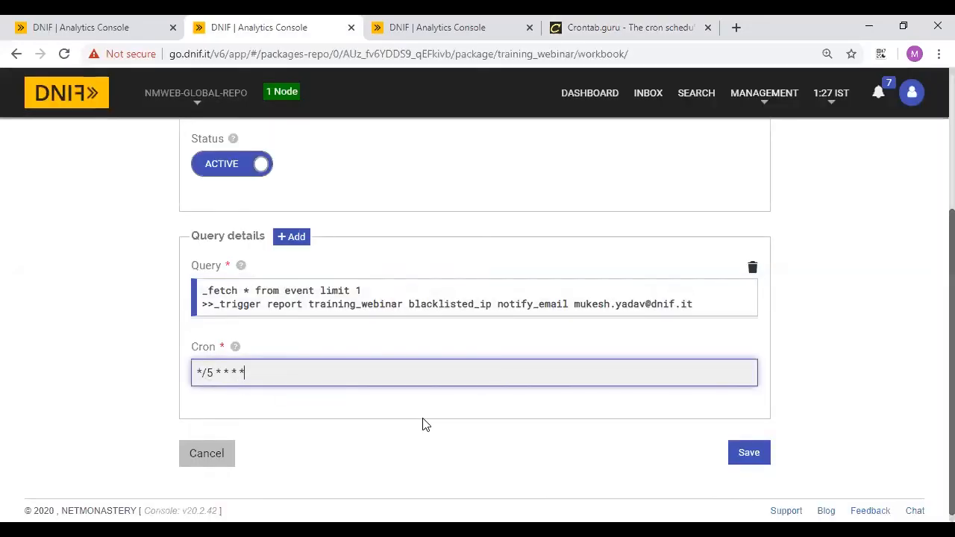
{"action": "scroll", "coordinate": [422, 424], "scroll_direction": "down", "scroll_amount": 1}
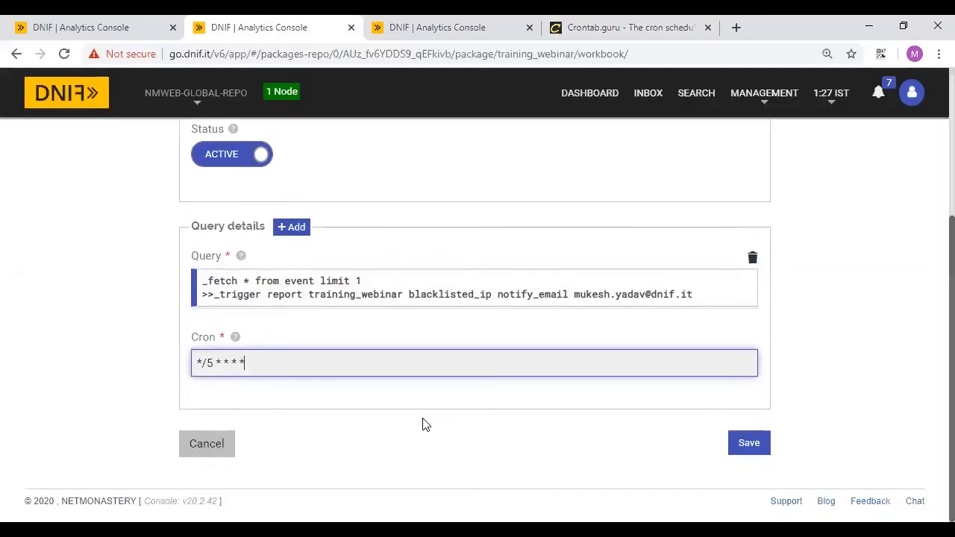
{"action": "left_click", "coordinate": [746, 445]}
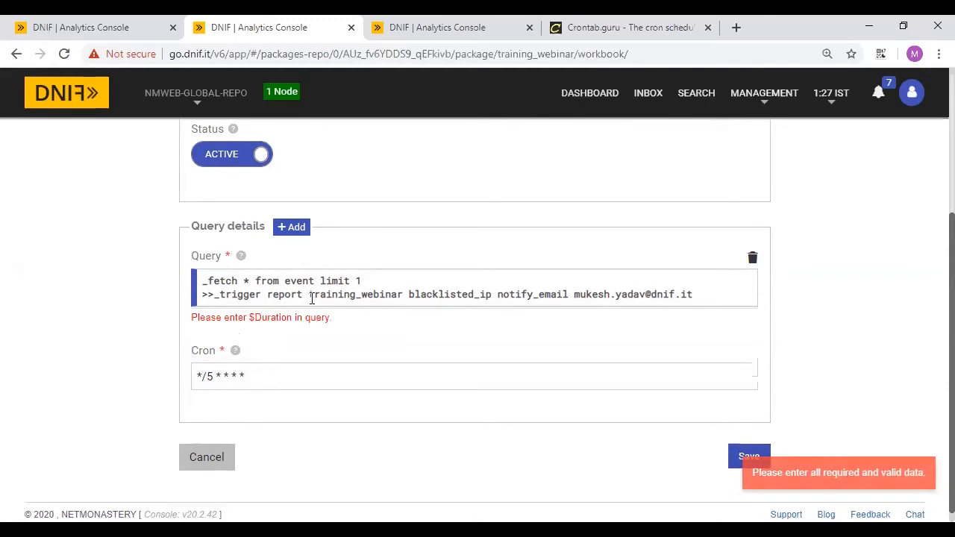
- Change the query to '_fetch * from event where $Duration=24h limit 1' and save again
{"action": "left_click", "coordinate": [286, 281]}
{"action": "type", "text": "where $"}
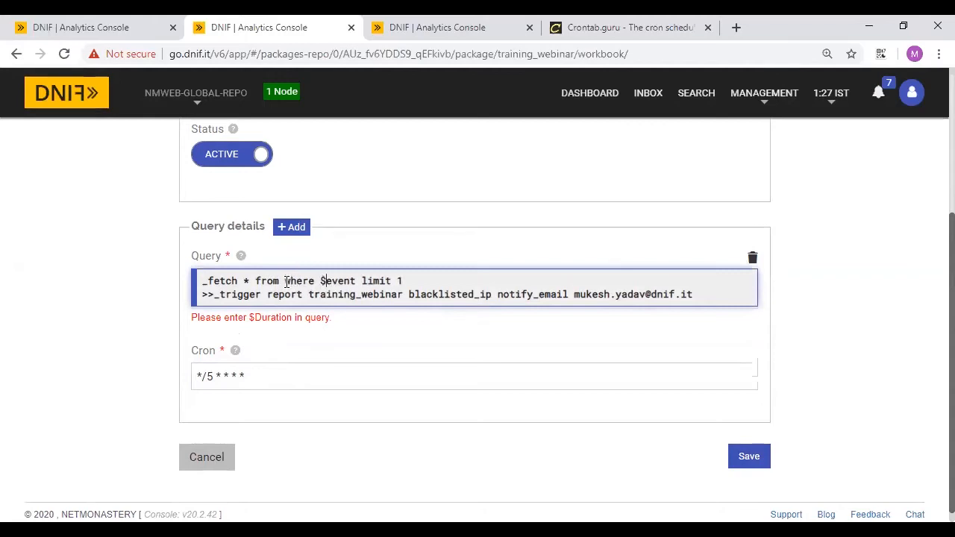
{"action": "type", "text": "Duration=24"}
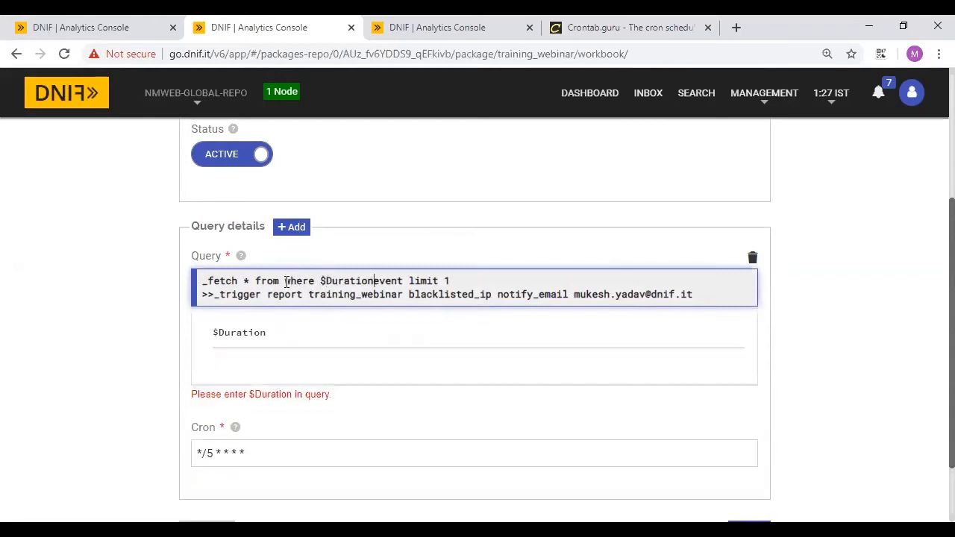
{"action": "type", "text": "h"}
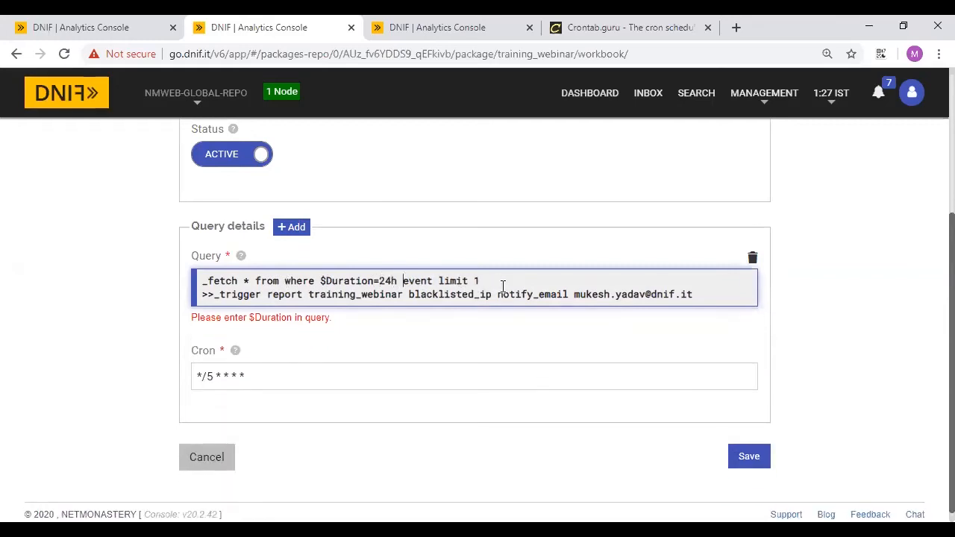
{"action": "left_click", "coordinate": [285, 282]}
{"action": "type", "text": "event"}
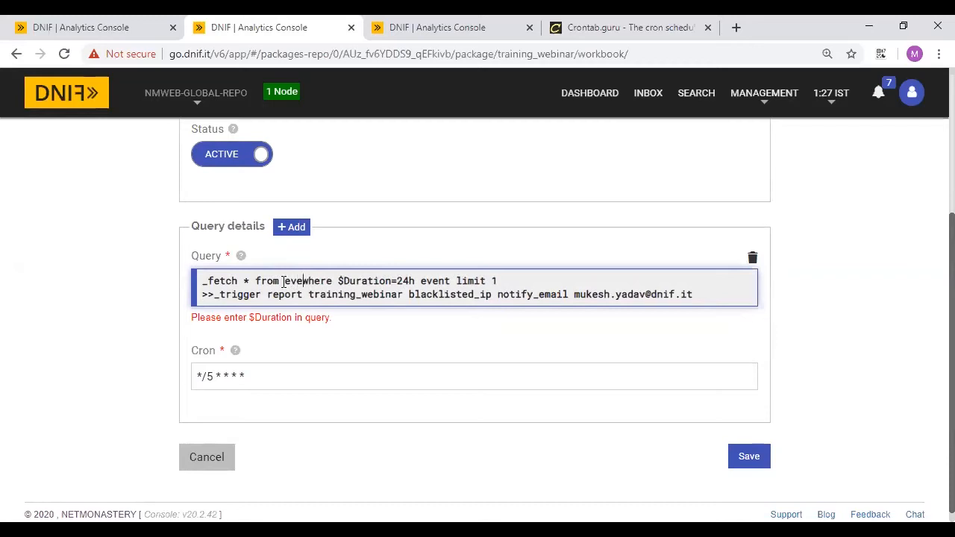
{"action": "double_click", "coordinate": [451, 281]}
{"action": "key", "text": "BackSpace"}
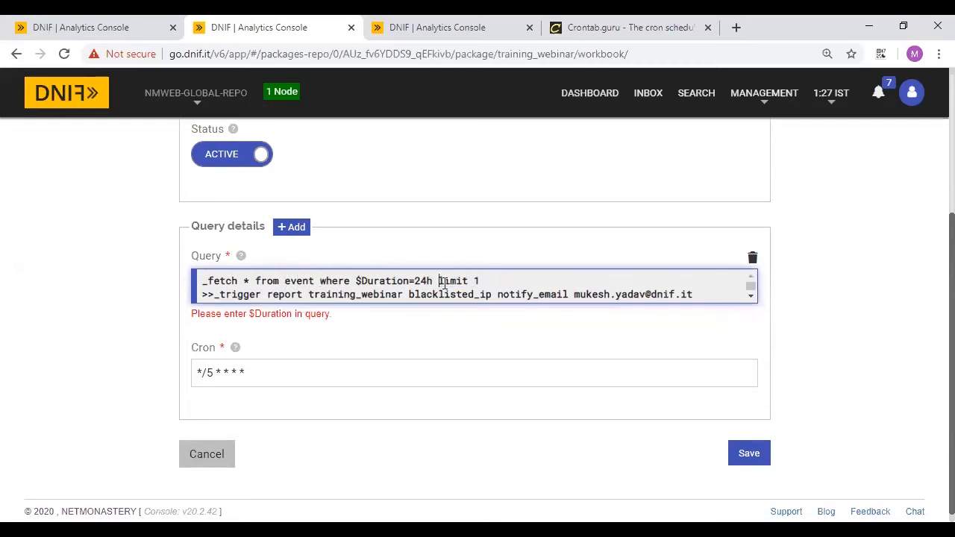
{"action": "left_click", "coordinate": [749, 455]}
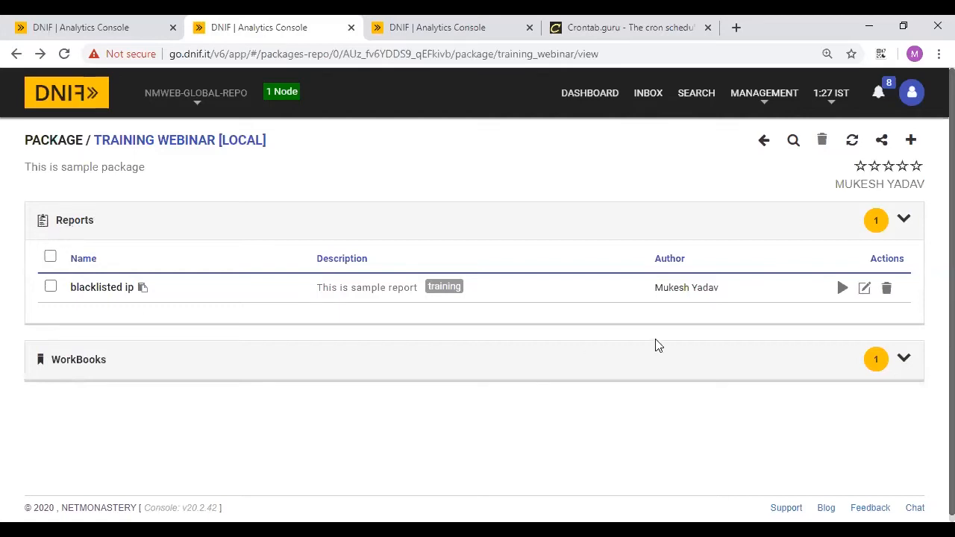
- Collapse Reports, then open the Training Webinar package's add-item menu from crontab.guru's tab
{"action": "left_click", "coordinate": [65, 221]}
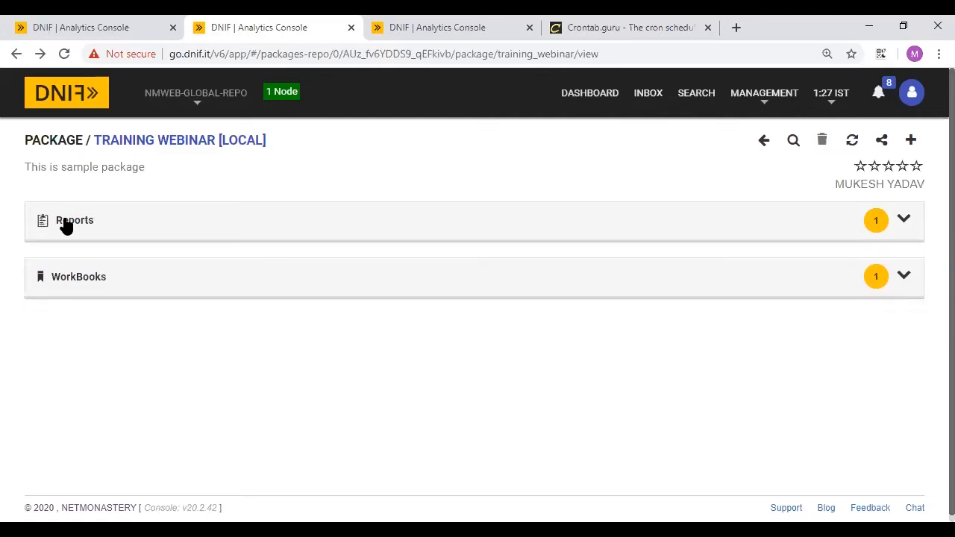
{"action": "left_click", "coordinate": [658, 22]}
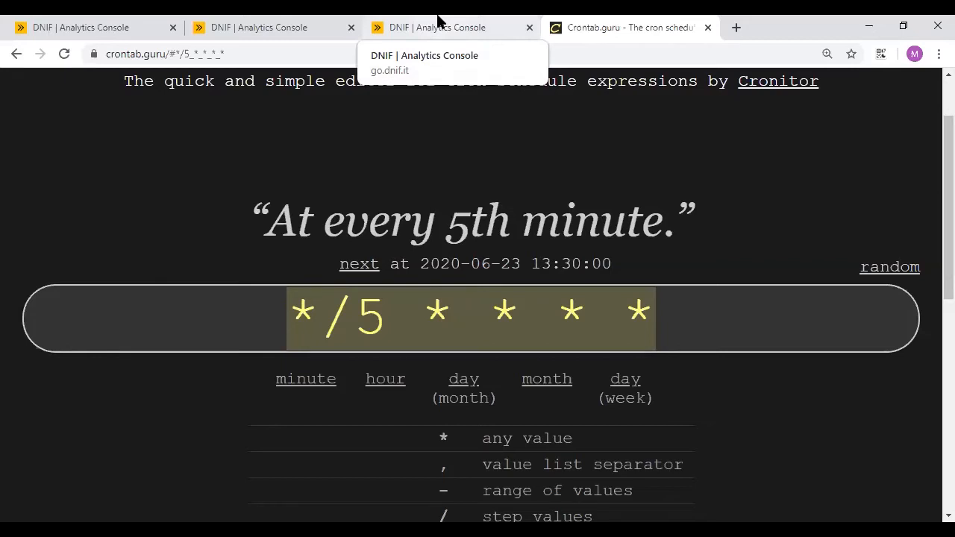
{"action": "left_click", "coordinate": [266, 19]}
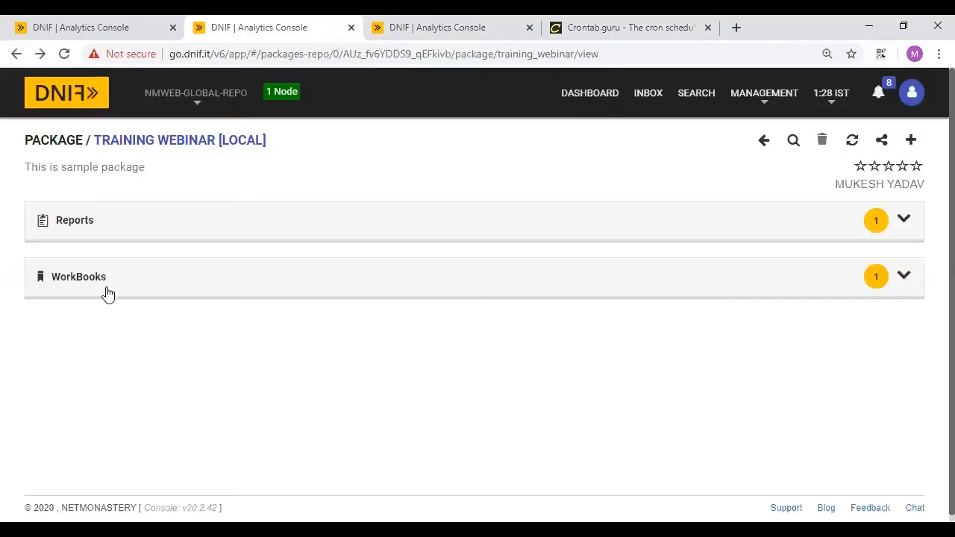
{"action": "left_click", "coordinate": [911, 142]}
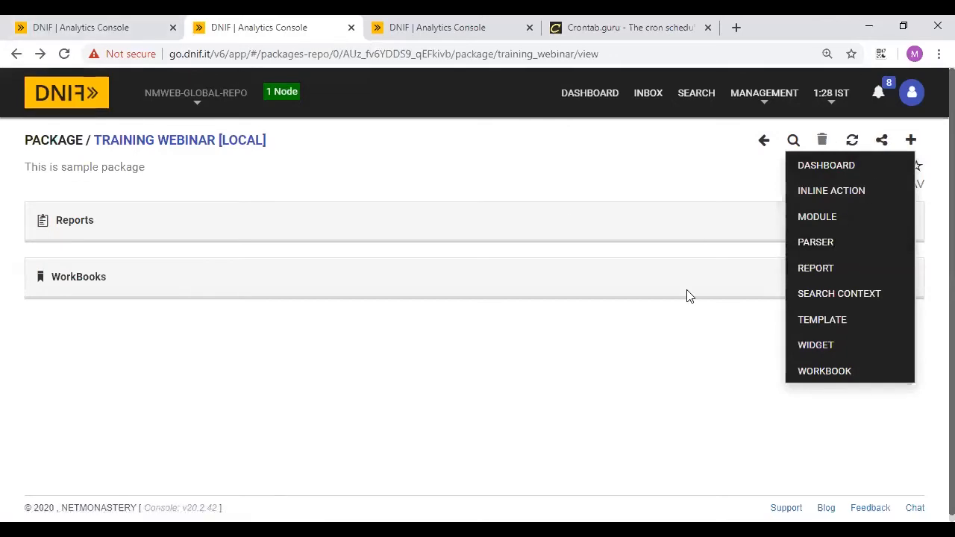
- Create a new template named 'sample template', leaving the 'training' tag unsaved
{"action": "left_click", "coordinate": [814, 319]}
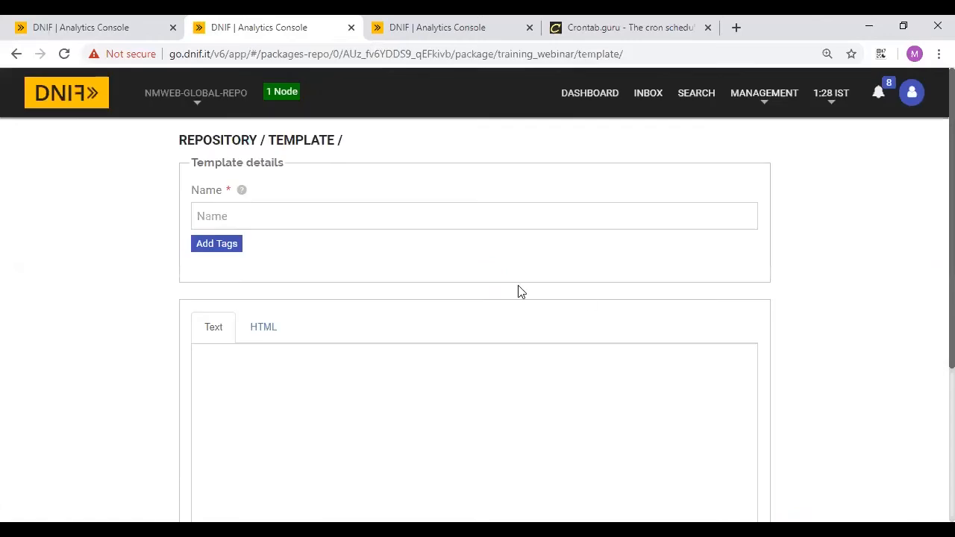
{"action": "left_click", "coordinate": [222, 213]}
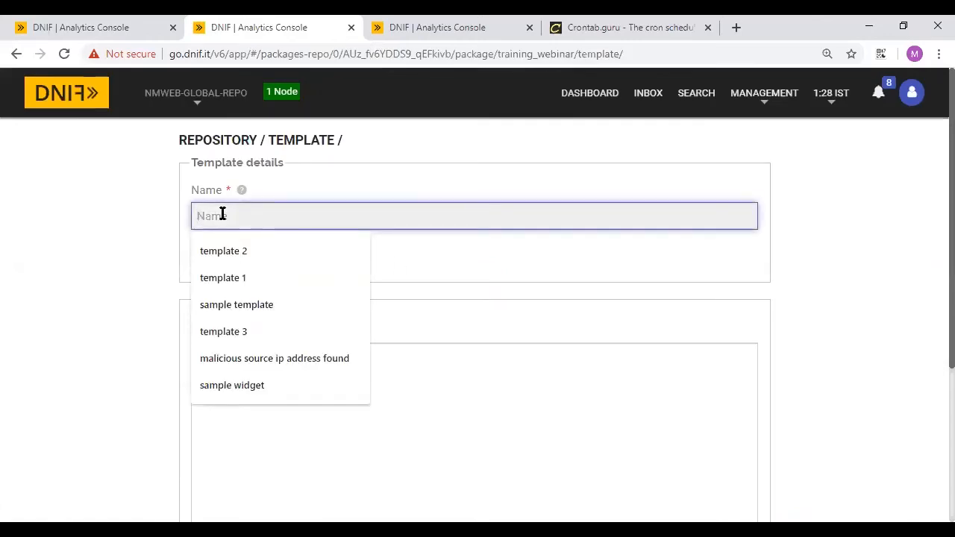
{"action": "type", "text": "sample temp"}
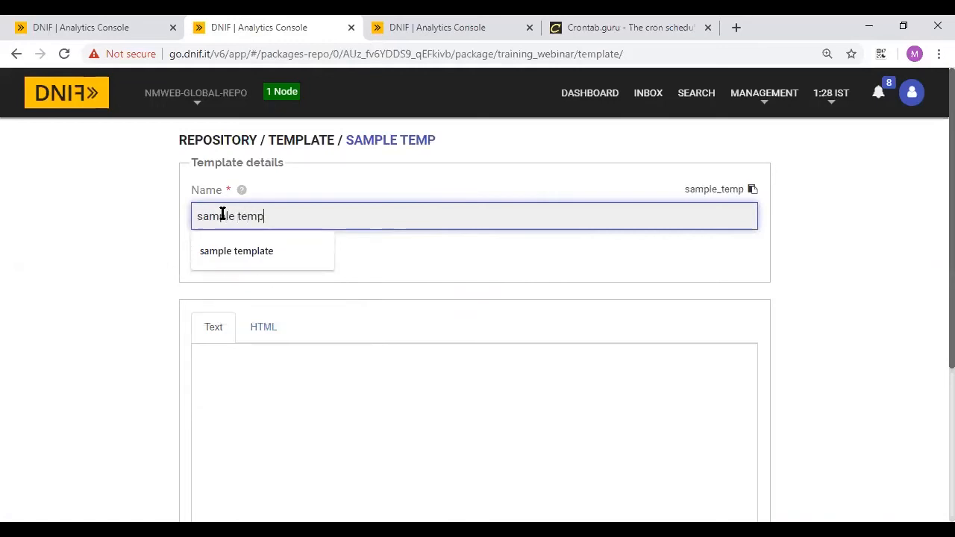
{"action": "type", "text": "late"}
{"action": "left_click", "coordinate": [219, 249]}
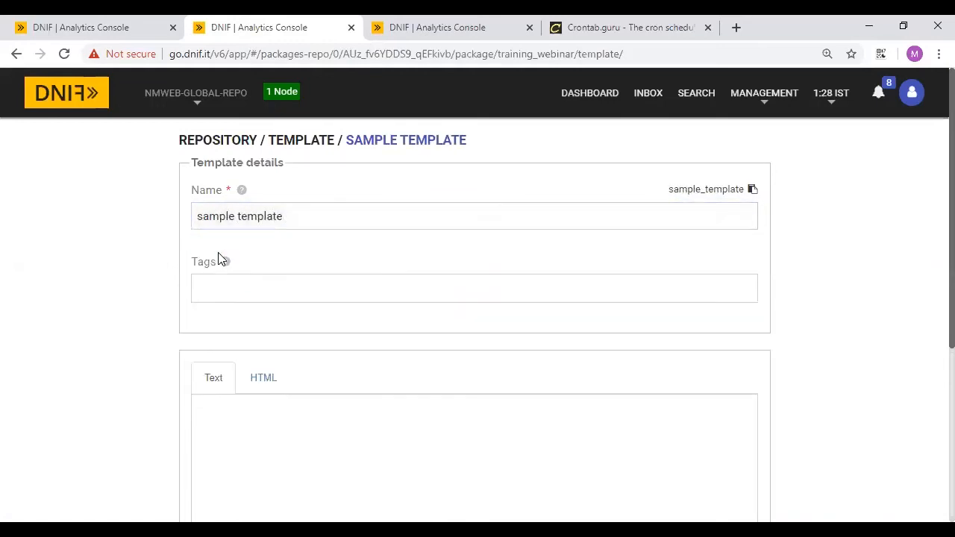
{"action": "left_click", "coordinate": [241, 298]}
{"action": "type", "text": "training"}
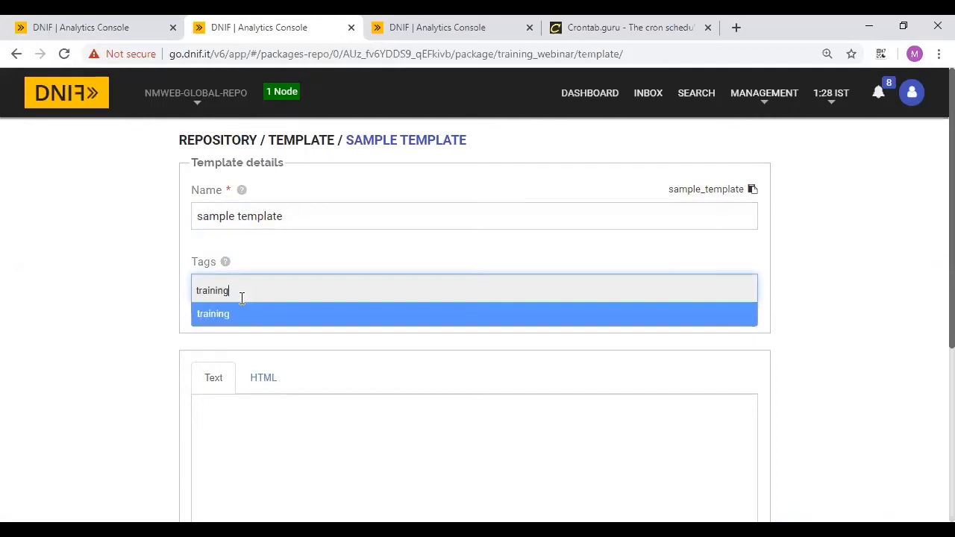
{"action": "left_click", "coordinate": [70, 341]}
{"action": "scroll", "coordinate": [293, 373], "scroll_direction": "down", "scroll_amount": 3}
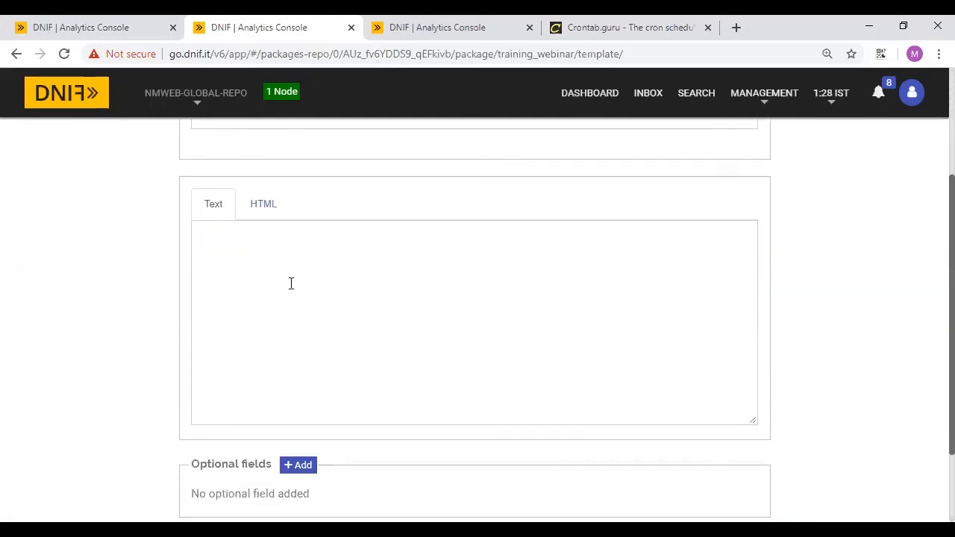
- Write the body 'This is sample email template. Source IP address : {$SrcIP}'
{"action": "left_click", "coordinate": [220, 290]}
{"action": "type", "text": "This is sample email template."}
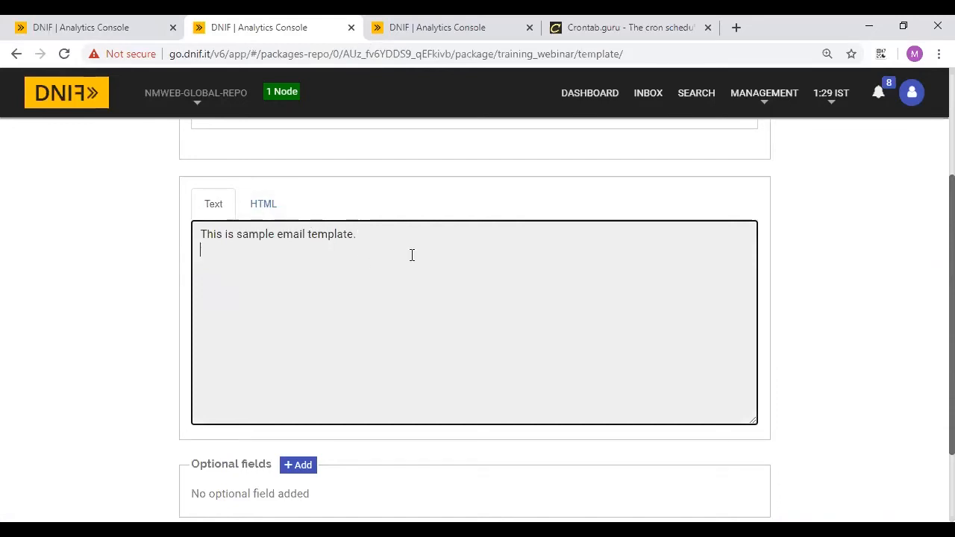
{"action": "type", "text": "Black Listed IP adde"}
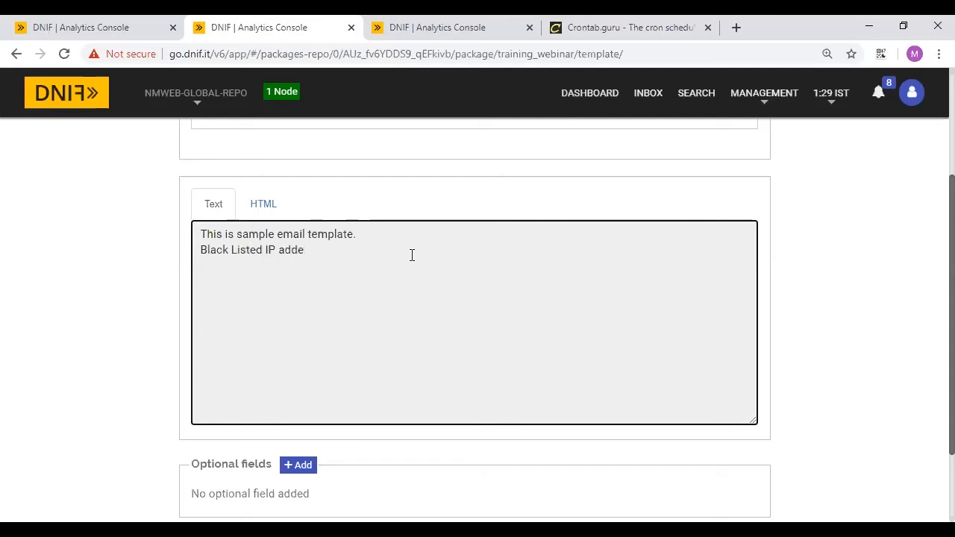
{"action": "key", "text": "BackSpace"}
{"action": "key", "text": "BackSpace"}
{"action": "key", "text": "BackSpace"}
{"action": "key", "text": "BackSpace"}
{"action": "key", "text": "BackSpace"}
{"action": "key", "text": "BackSpace"}
{"action": "key", "text": "BackSpace"}
{"action": "key", "text": "BackSpace"}
{"action": "key", "text": "BackSpace"}
{"action": "key", "text": "BackSpace"}
{"action": "key", "text": "BackSpace"}
{"action": "key", "text": "BackSpace"}
{"action": "key", "text": "BackSpace"}
{"action": "key", "text": "BackSpace"}
{"action": "key", "text": "BackSpace"}
{"action": "key", "text": "BackSpace"}
{"action": "key", "text": "BackSpace"}
{"action": "type", "text": "SourceIP add"}
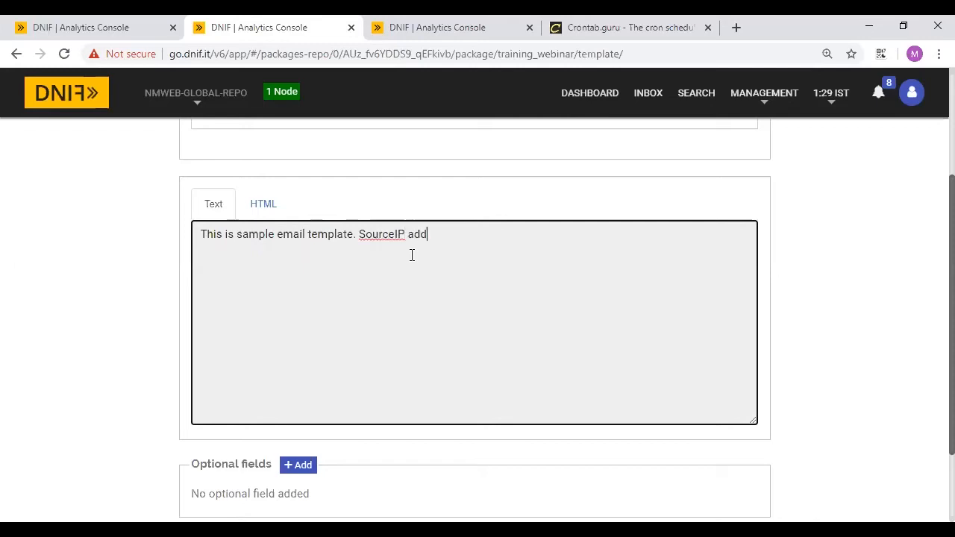
{"action": "type", "text": "ress : {}"}
{"action": "type", "text": "$S"}
{"action": "type", "text": "rcIP"}
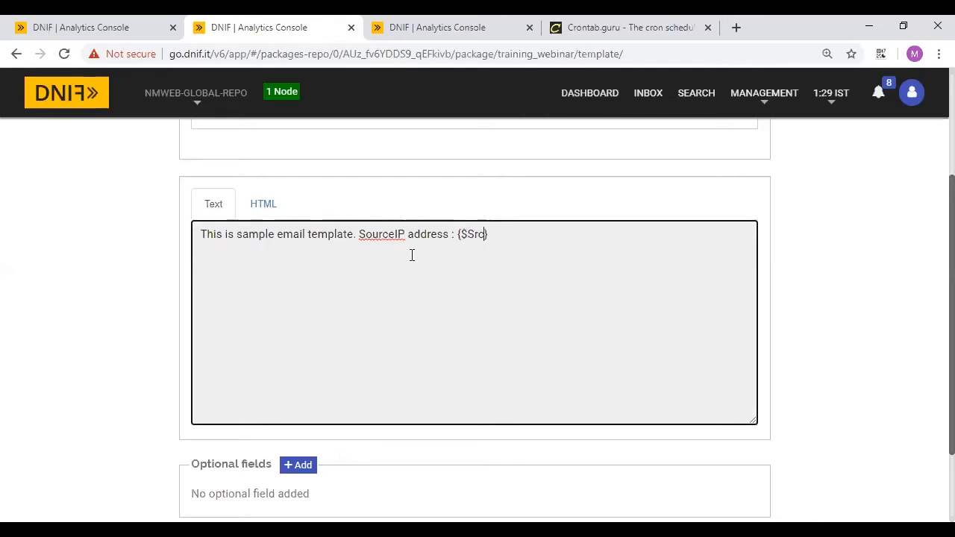
{"action": "left_click", "coordinate": [390, 235]}
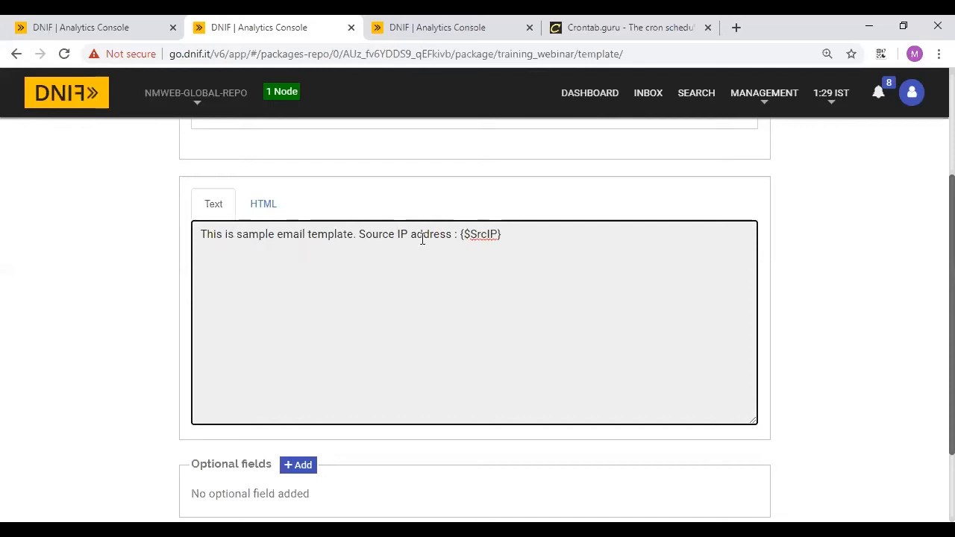
{"action": "double_click", "coordinate": [481, 236]}
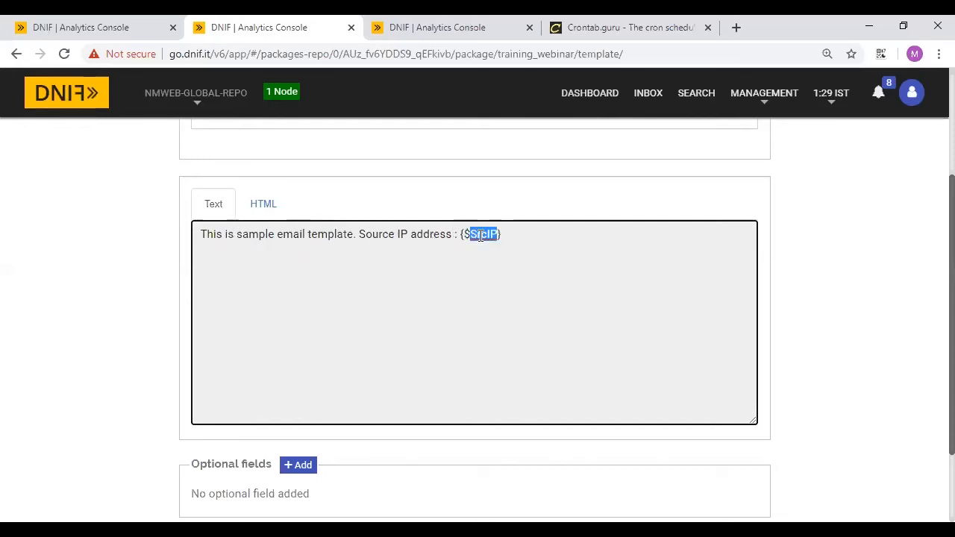
{"action": "left_click", "coordinate": [460, 234]}
{"action": "left_click_drag", "start_coordinate": [459, 234], "coordinate": [506, 234]}
{"action": "left_click", "coordinate": [505, 234]}
{"action": "scroll", "coordinate": [570, 228], "scroll_direction": "up", "scroll_amount": 3}
{"action": "scroll", "coordinate": [477, 343], "scroll_direction": "down", "scroll_amount": 3}
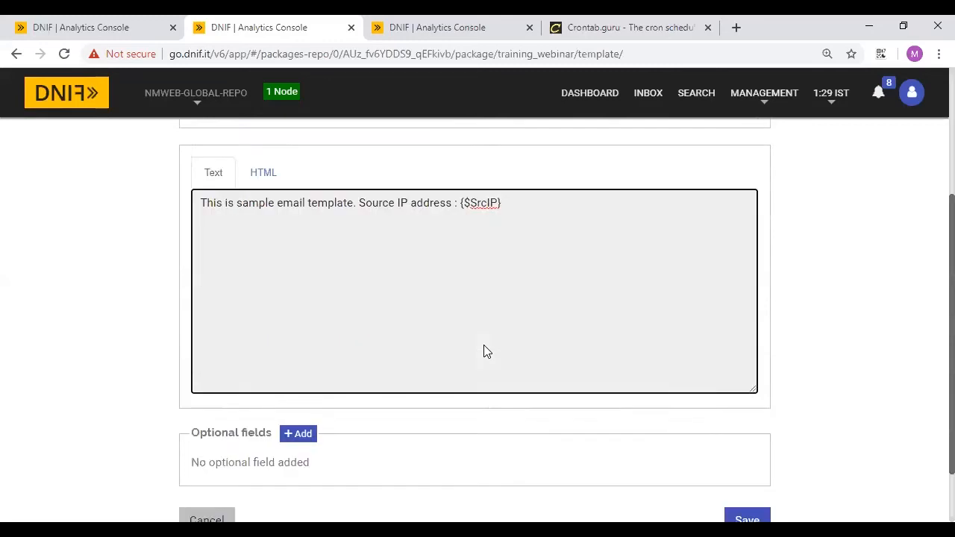
{"action": "scroll", "coordinate": [484, 351], "scroll_direction": "down", "scroll_amount": 1}
- Add an optional Subject field with value 'Source IP Found : {$SrcIP}'
{"action": "left_click", "coordinate": [297, 364]}
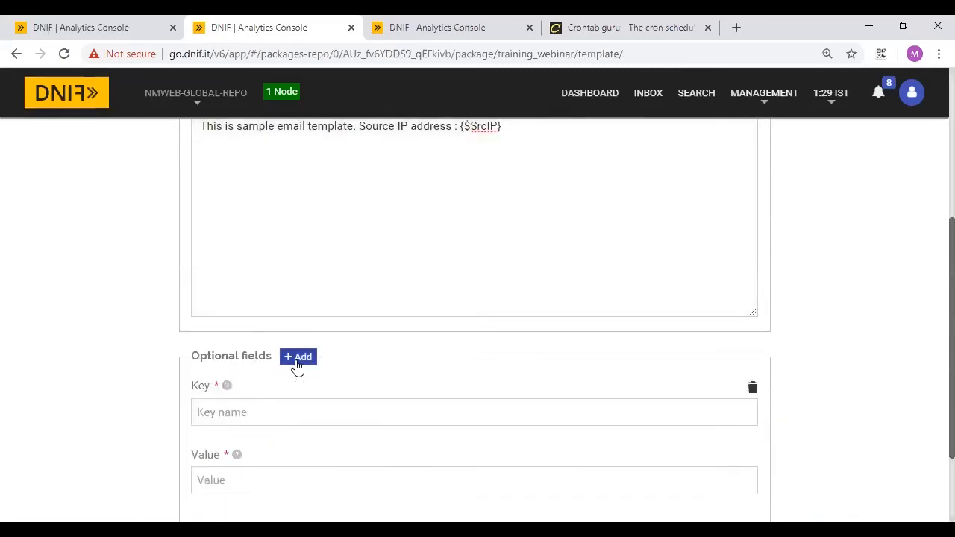
{"action": "scroll", "coordinate": [295, 365], "scroll_direction": "down", "scroll_amount": 1}
{"action": "left_click", "coordinate": [294, 363]}
{"action": "scroll", "coordinate": [284, 313], "scroll_direction": "down", "scroll_amount": 1}
{"action": "type", "text": "S"}
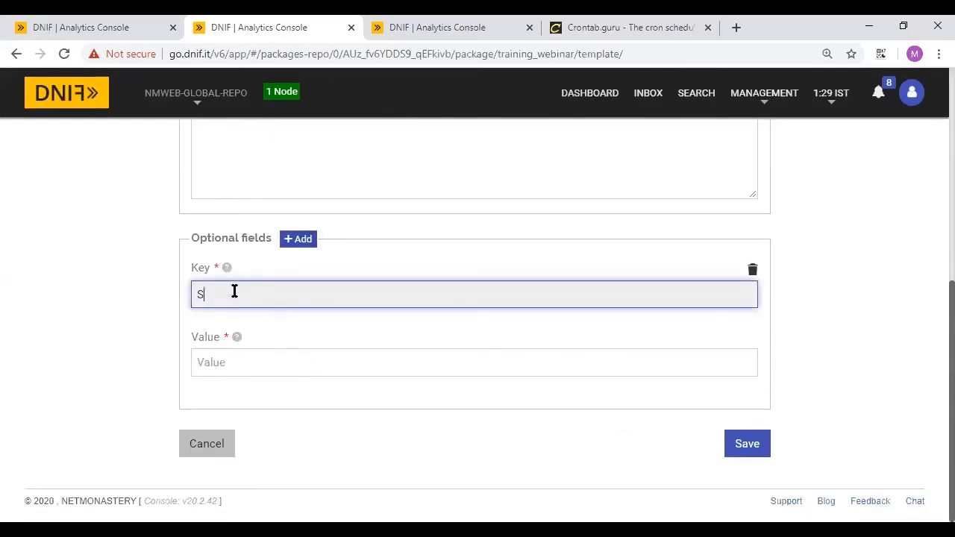
{"action": "type", "text": "ubject"}
{"action": "left_click", "coordinate": [246, 358]}
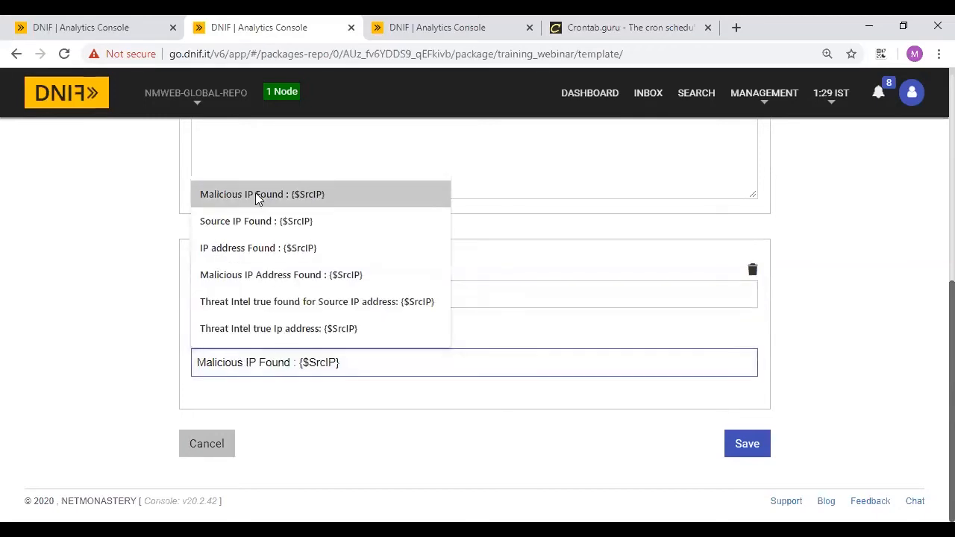
{"action": "left_click", "coordinate": [246, 222]}
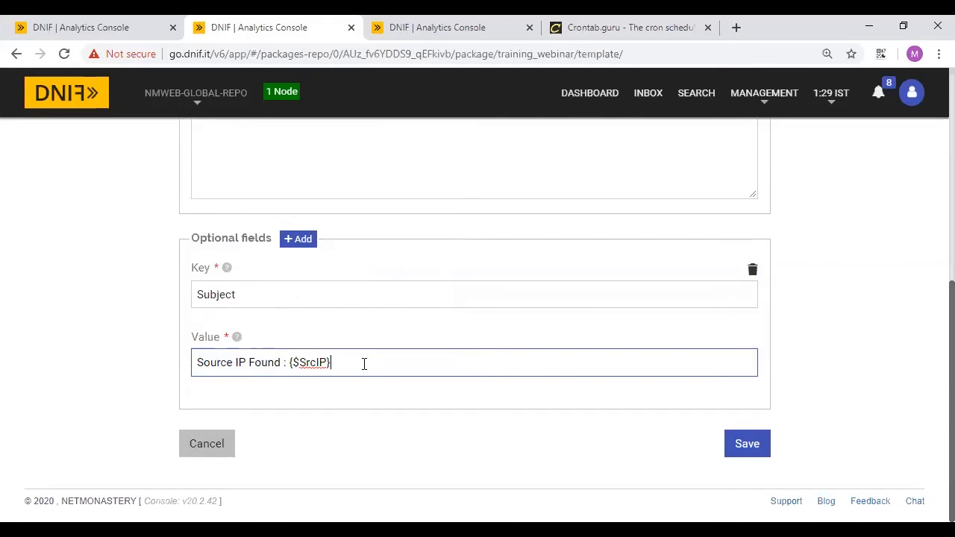
- Review the template form and save the sample template
{"action": "scroll", "coordinate": [549, 362], "scroll_direction": "up", "scroll_amount": 5}
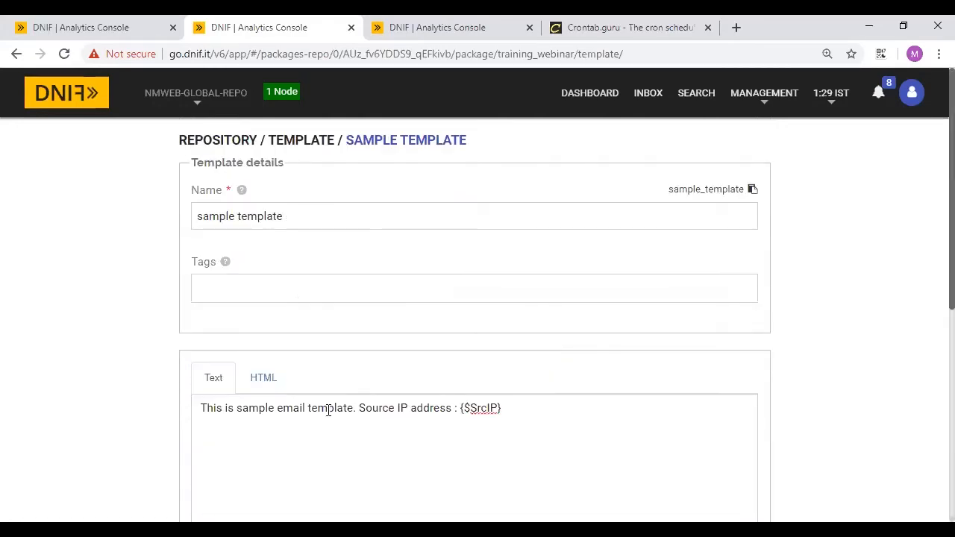
{"action": "scroll", "coordinate": [327, 410], "scroll_direction": "down", "scroll_amount": 1}
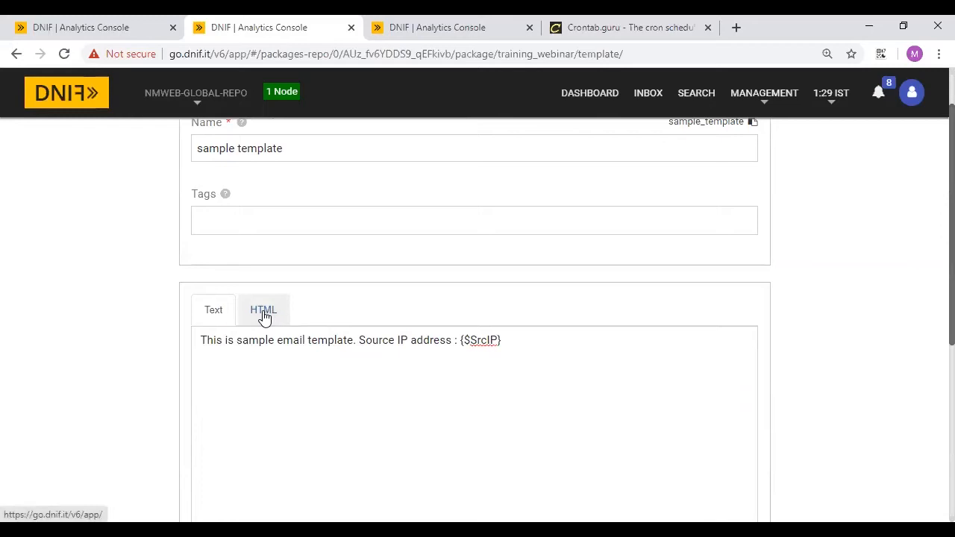
{"action": "scroll", "coordinate": [374, 379], "scroll_direction": "down", "scroll_amount": 5}
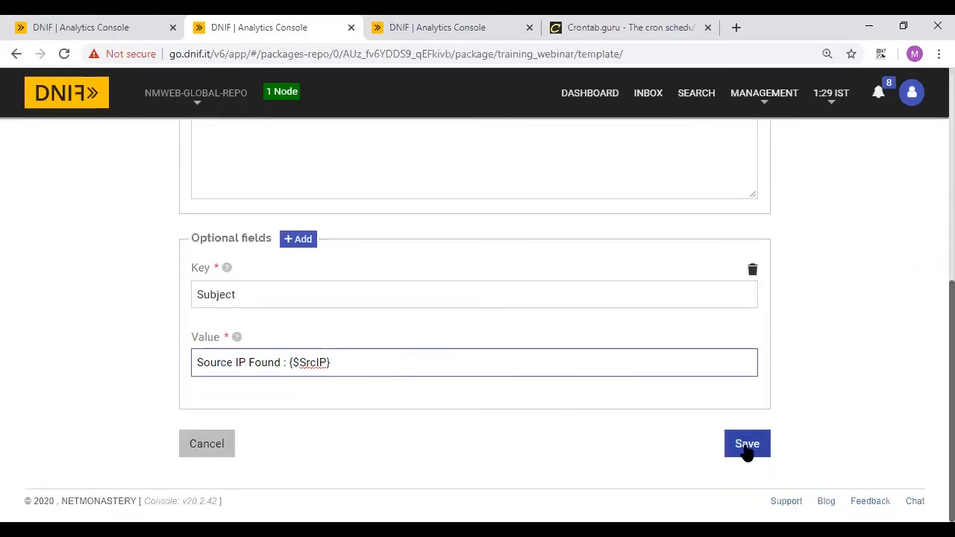
{"action": "scroll", "coordinate": [386, 290], "scroll_direction": "up", "scroll_amount": 4}
{"action": "scroll", "coordinate": [480, 373], "scroll_direction": "up", "scroll_amount": 2}
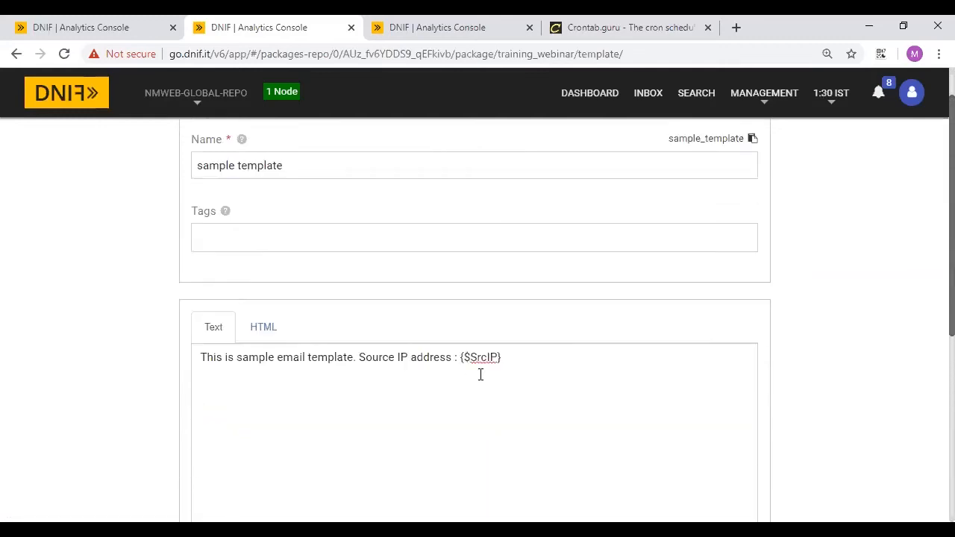
{"action": "scroll", "coordinate": [480, 373], "scroll_direction": "down", "scroll_amount": 5}
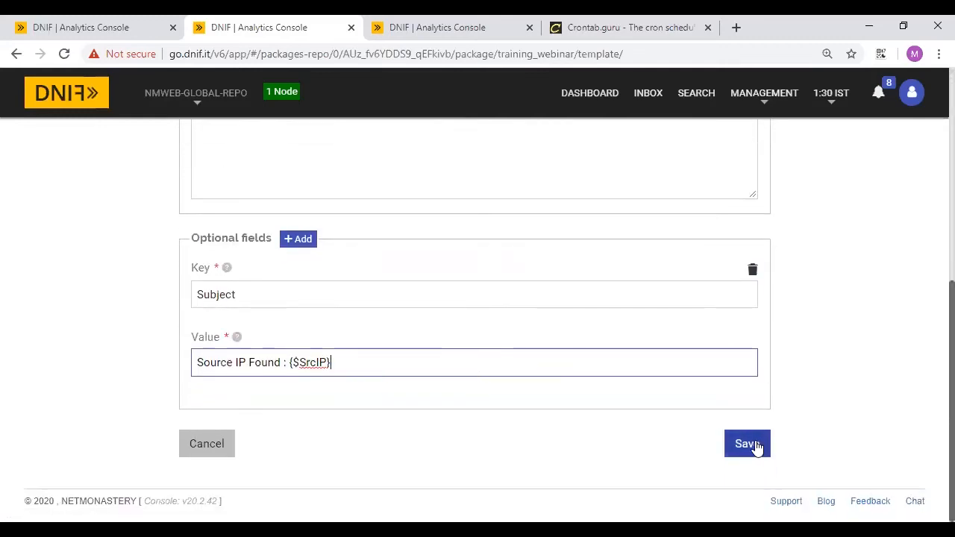
{"action": "left_click", "coordinate": [746, 444]}
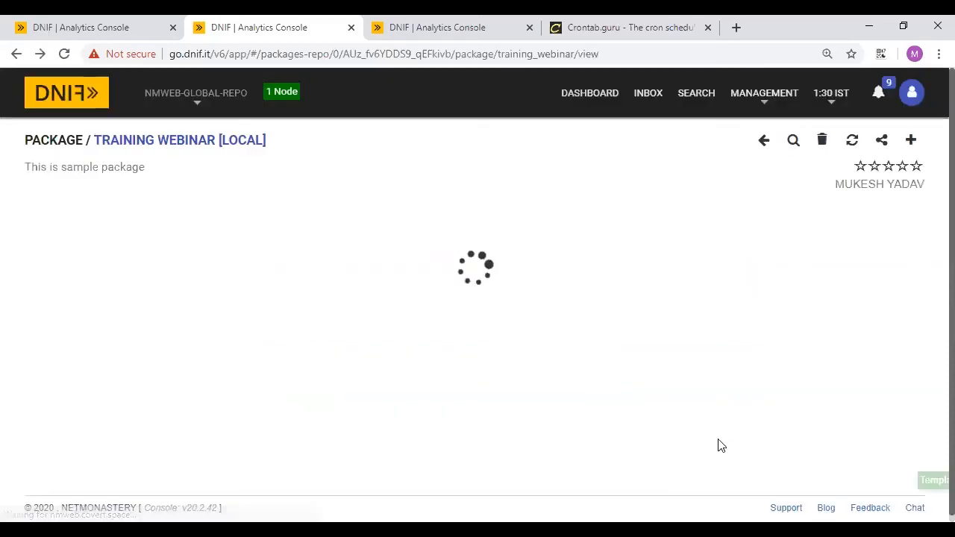
- In the _trigger line, replace 'report' with template_email and blacklisted_ip with sample_template
{"action": "left_click", "coordinate": [128, 22]}
{"action": "left_click", "coordinate": [106, 180]}
{"action": "double_click", "coordinate": [110, 179]}
{"action": "type", "text": "tmpl"}
{"action": "key", "text": "BackSpace"}
{"action": "key", "text": "BackSpace"}
{"action": "key", "text": "BackSpace"}
{"action": "type", "text": "emplate"}
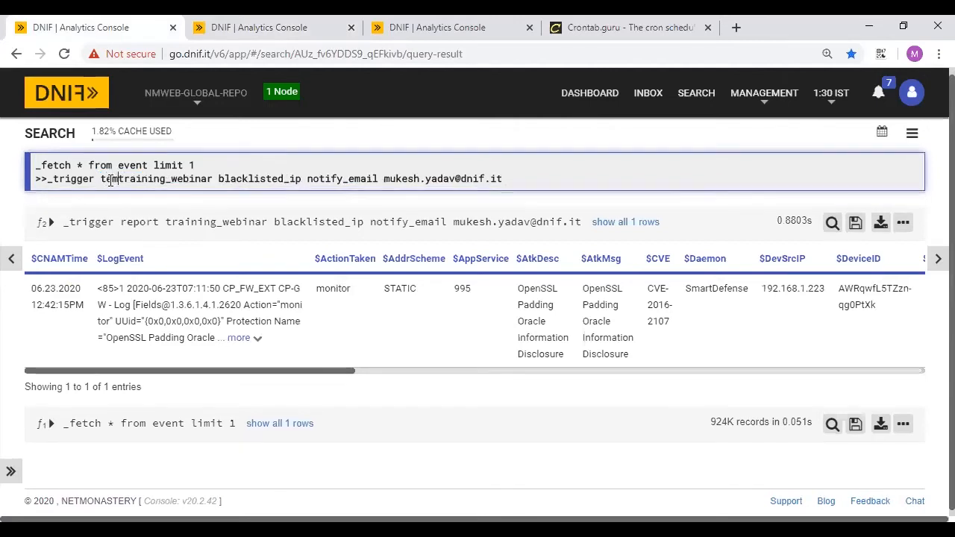
{"action": "type", "text": "_email"}
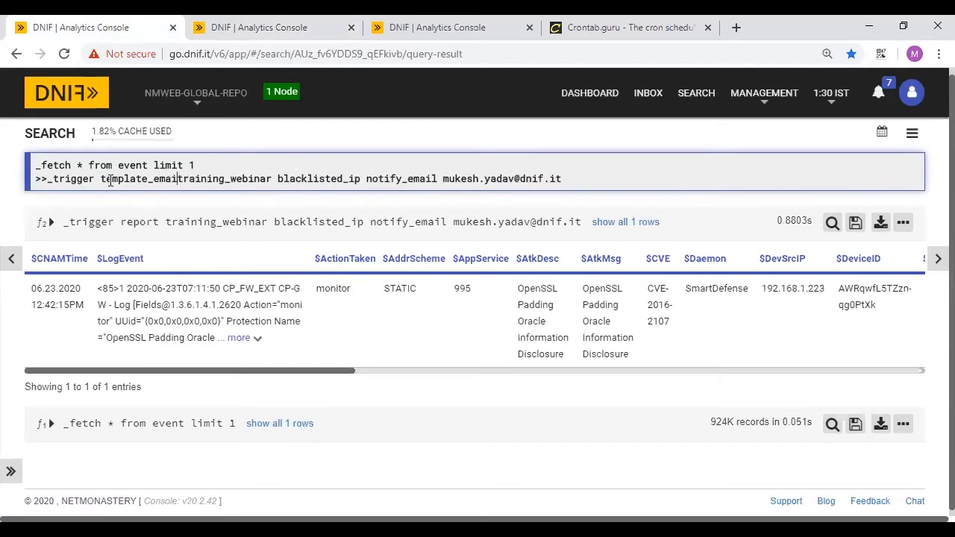
{"action": "double_click", "coordinate": [325, 179]}
{"action": "key", "text": "BackSpace"}
{"action": "type", "text": "sample_template"}
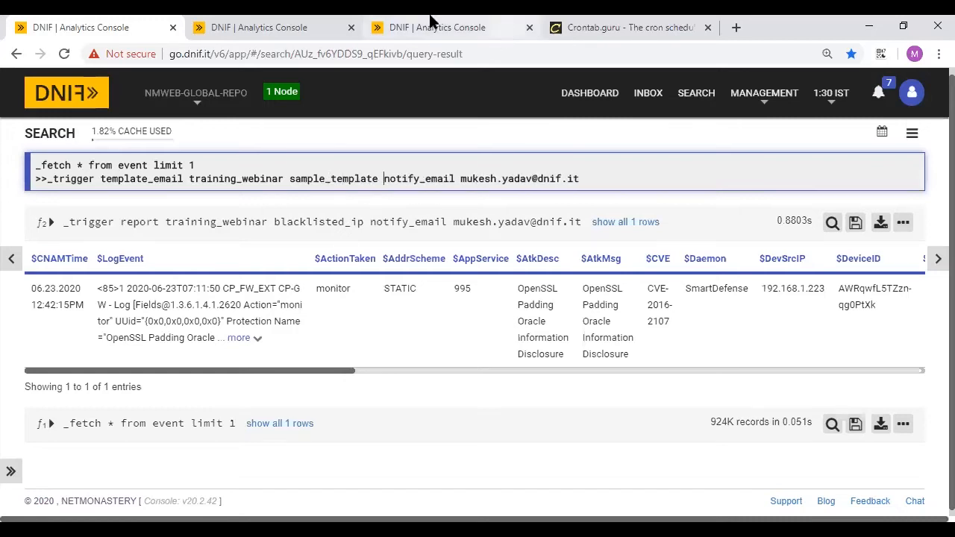
- Copy the sample template's slug from the package's Templates list and return to search
{"action": "left_click", "coordinate": [288, 23]}
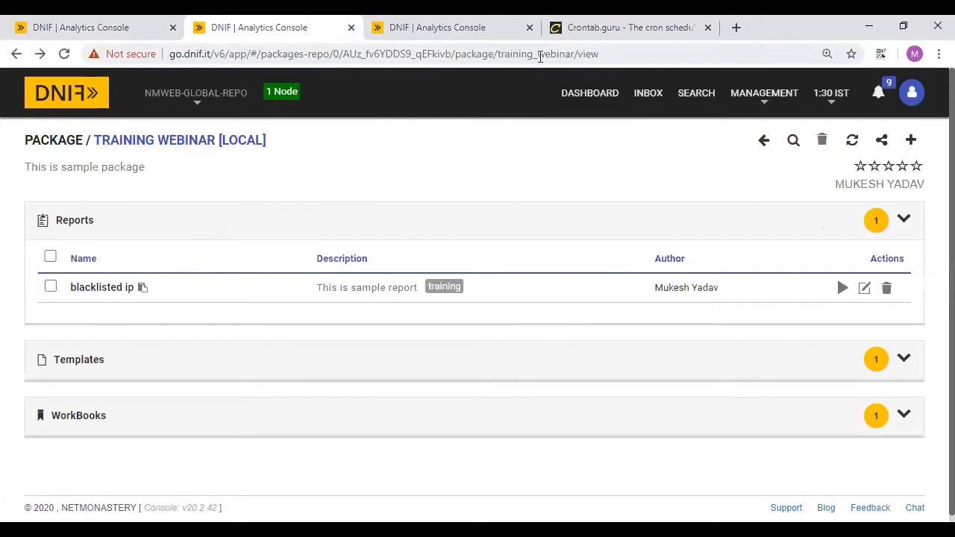
{"action": "left_click", "coordinate": [75, 362]}
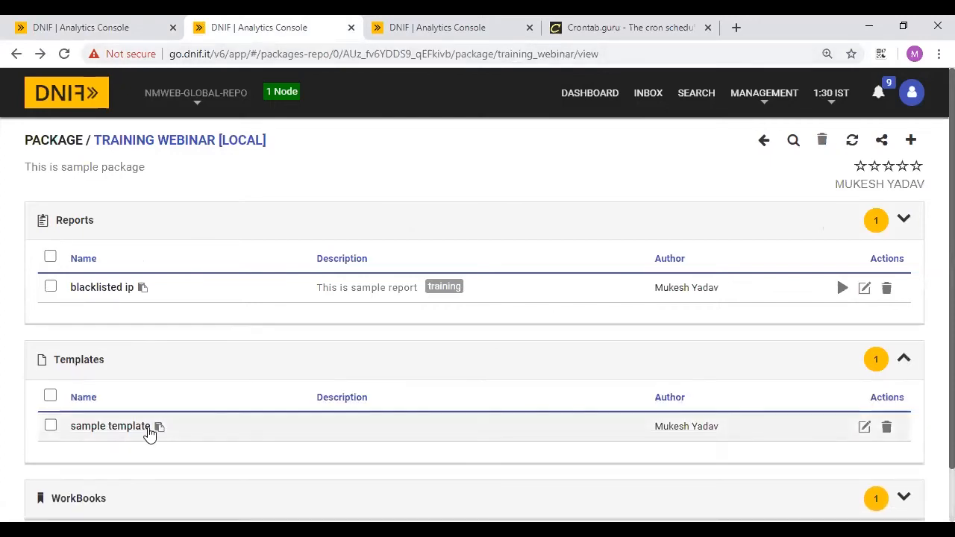
{"action": "left_click", "coordinate": [159, 428]}
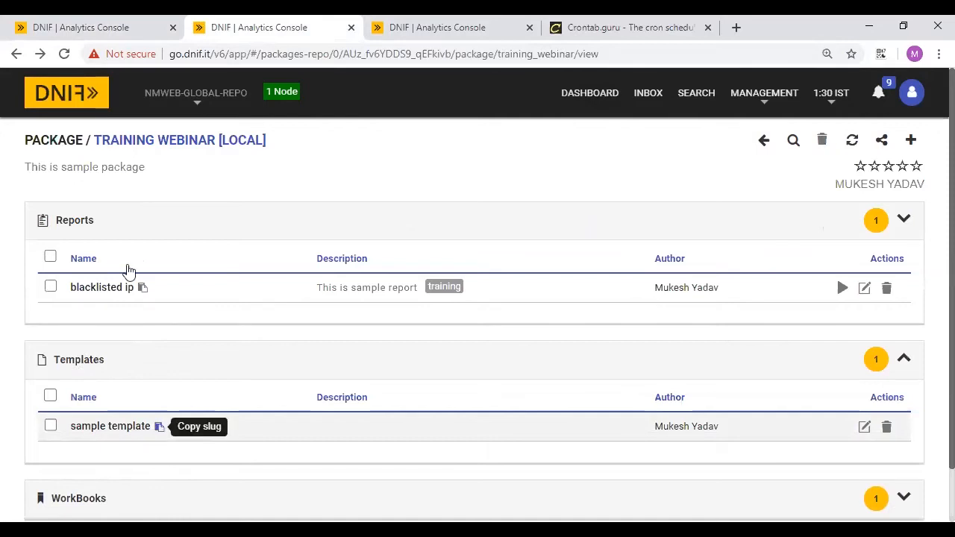
{"action": "left_click", "coordinate": [107, 24]}
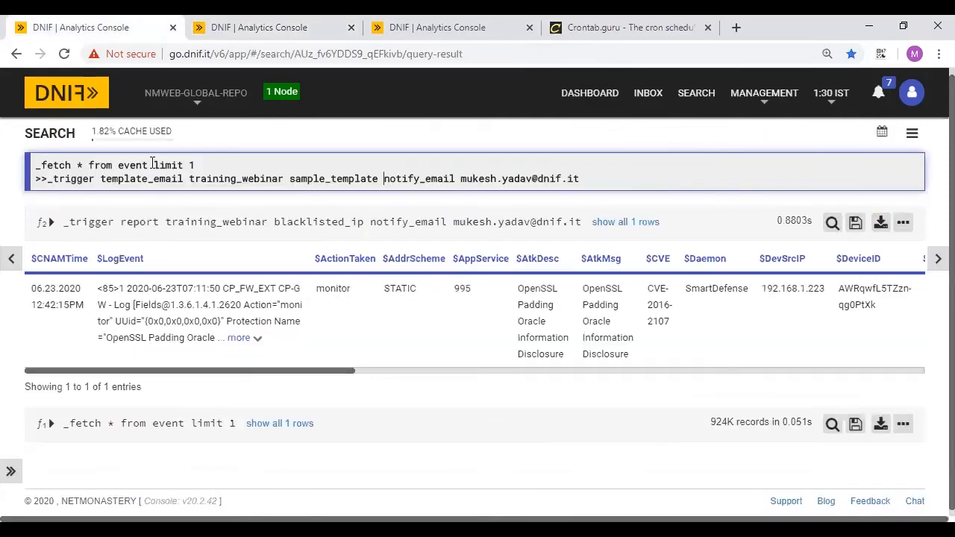
- Add 'group count_unique $SrcIP' after event in the first query line, then view the package
{"action": "left_click", "coordinate": [153, 165]}
{"action": "type", "text": "group count_unique $"}
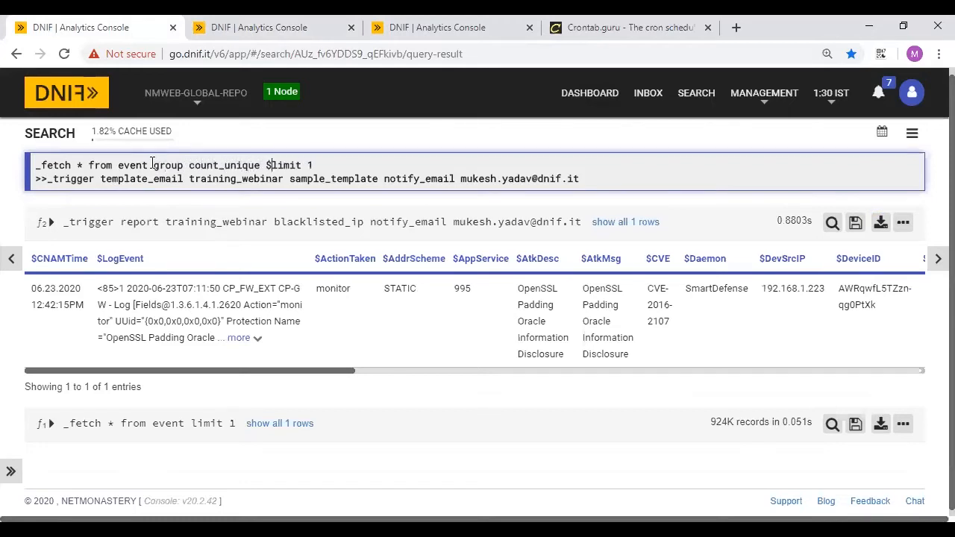
{"action": "type", "text": "SrcI"}
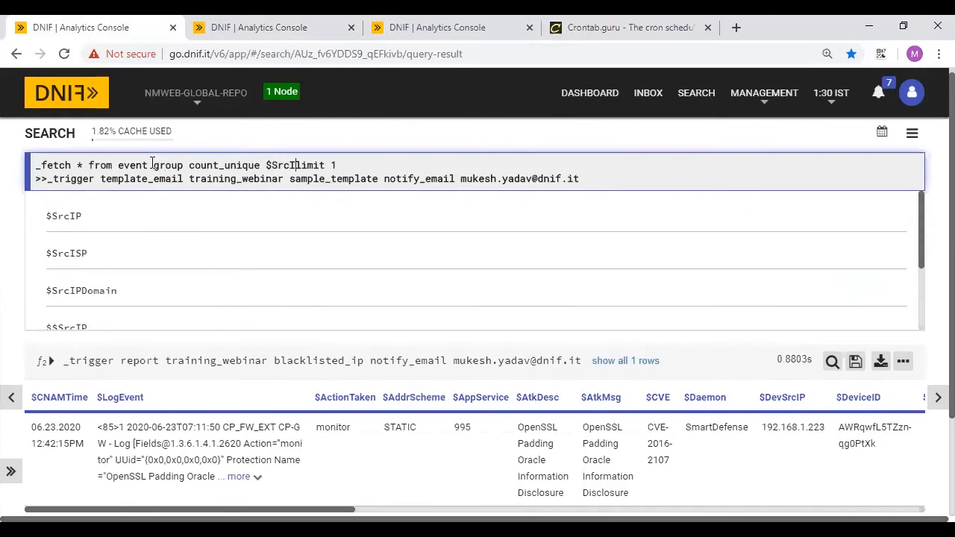
{"action": "type", "text": "P"}
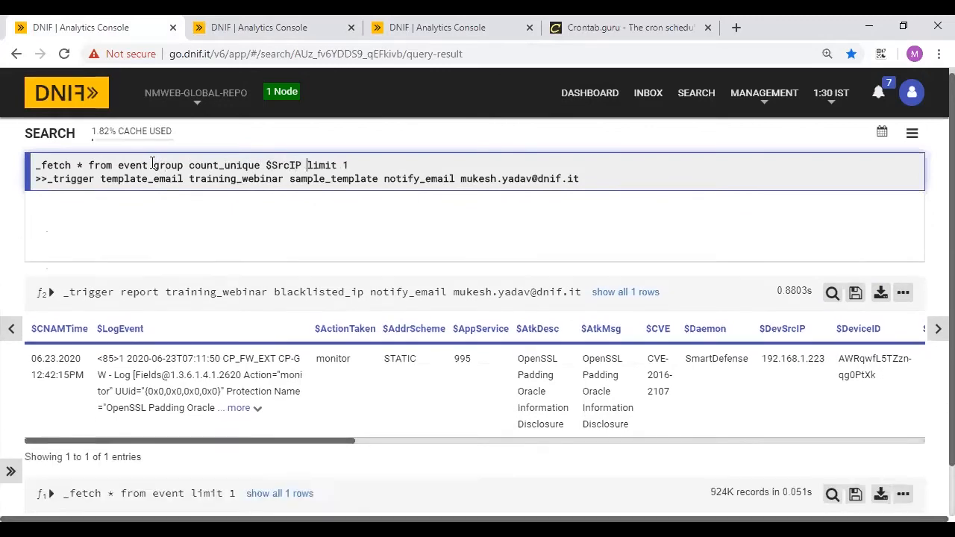
{"action": "left_click", "coordinate": [369, 166]}
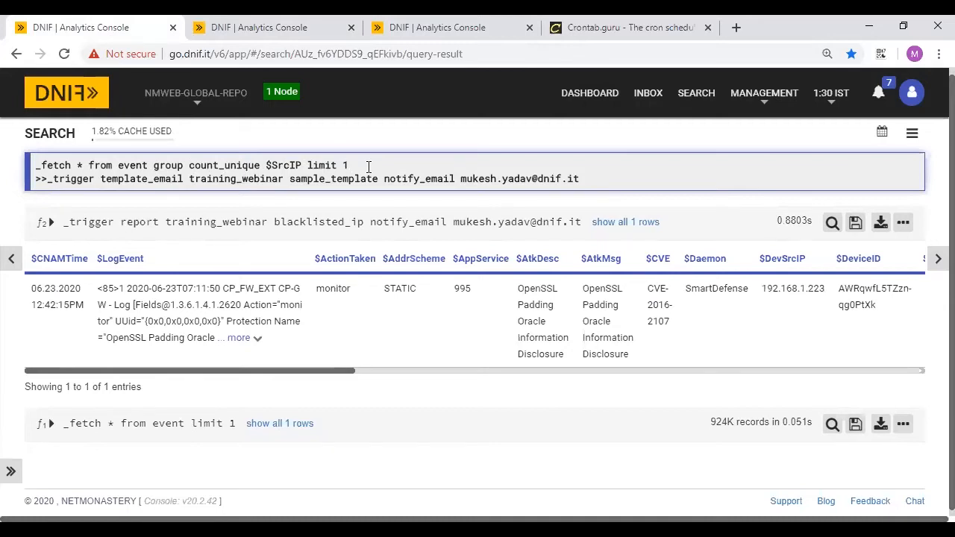
{"action": "left_click", "coordinate": [302, 26]}
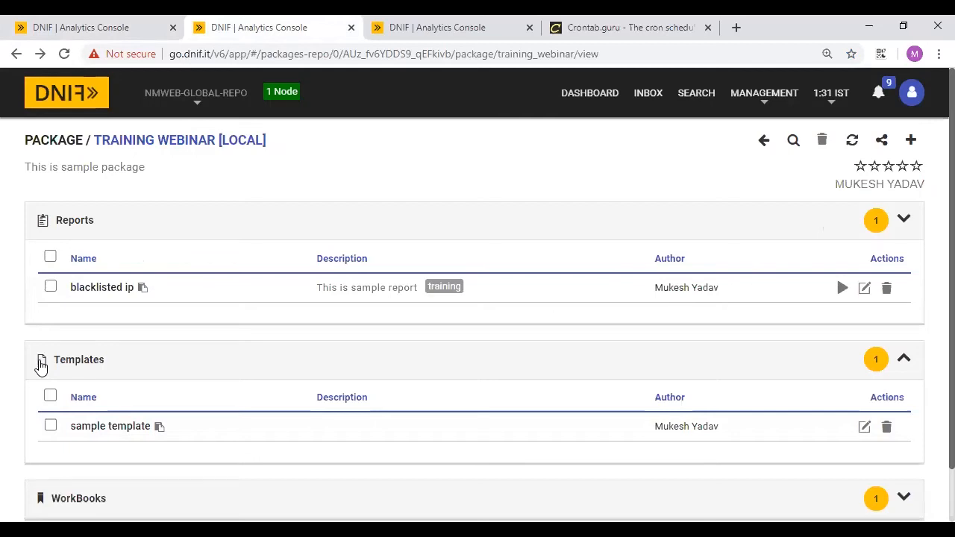
- Back on the search tab, run the _fetch and _trigger template_email query
{"action": "left_click", "coordinate": [9, 28]}
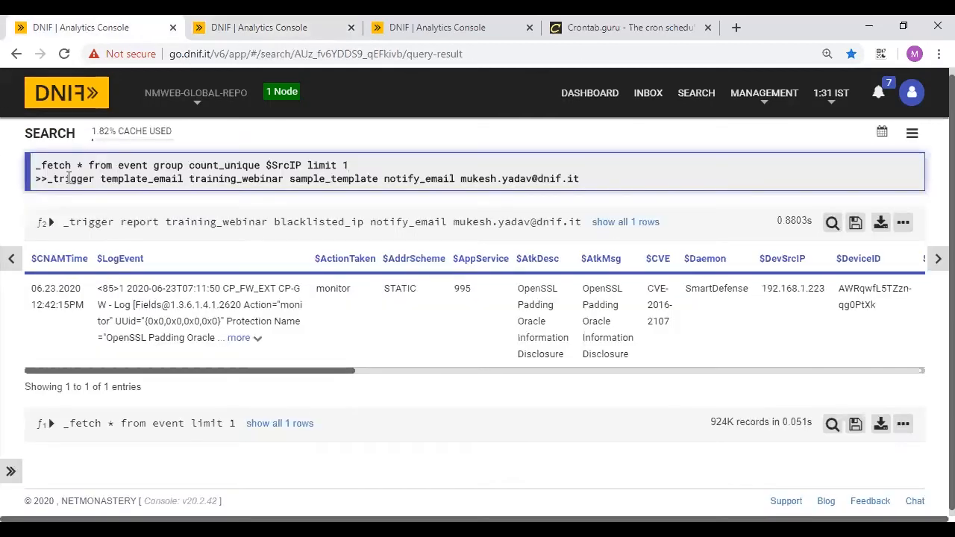
{"action": "double_click", "coordinate": [136, 182]}
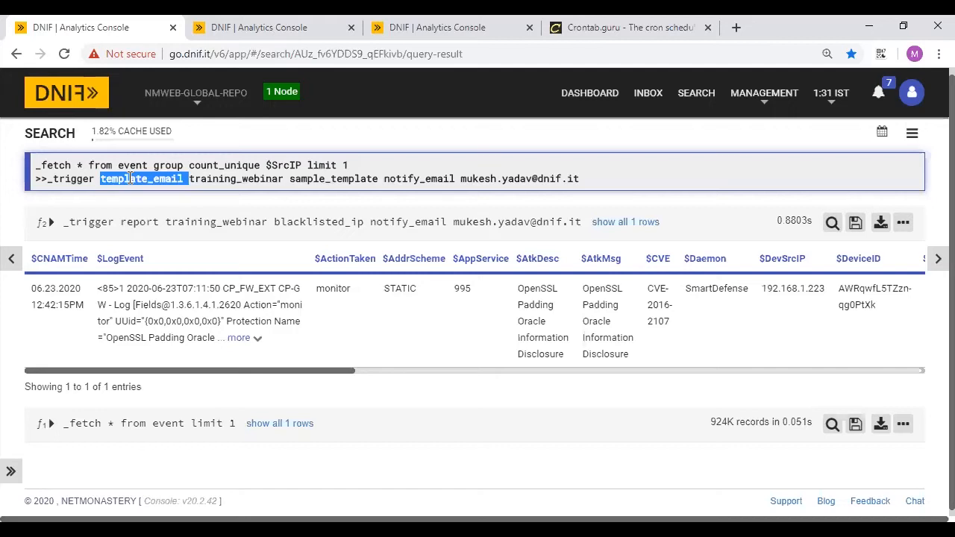
{"action": "left_click", "coordinate": [630, 187]}
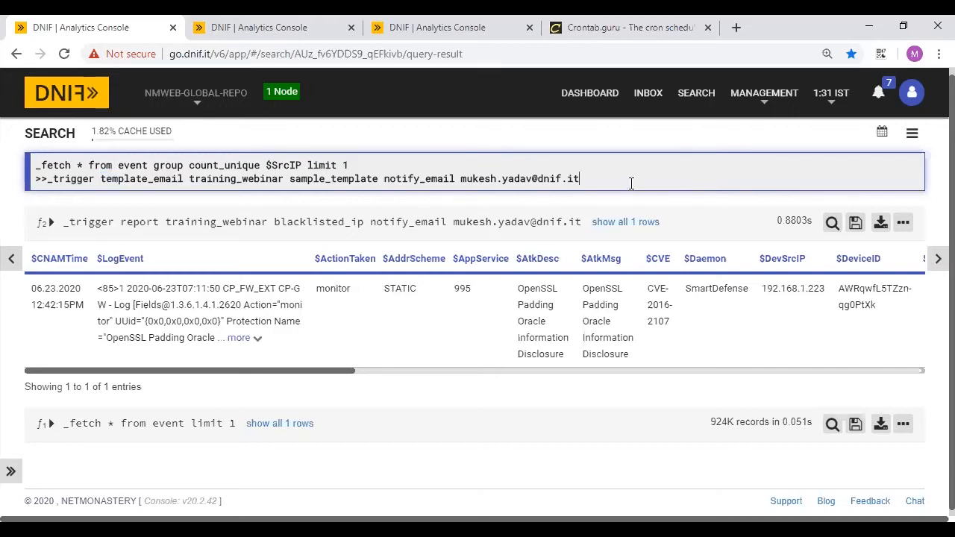
{"action": "key", "text": "Return"}
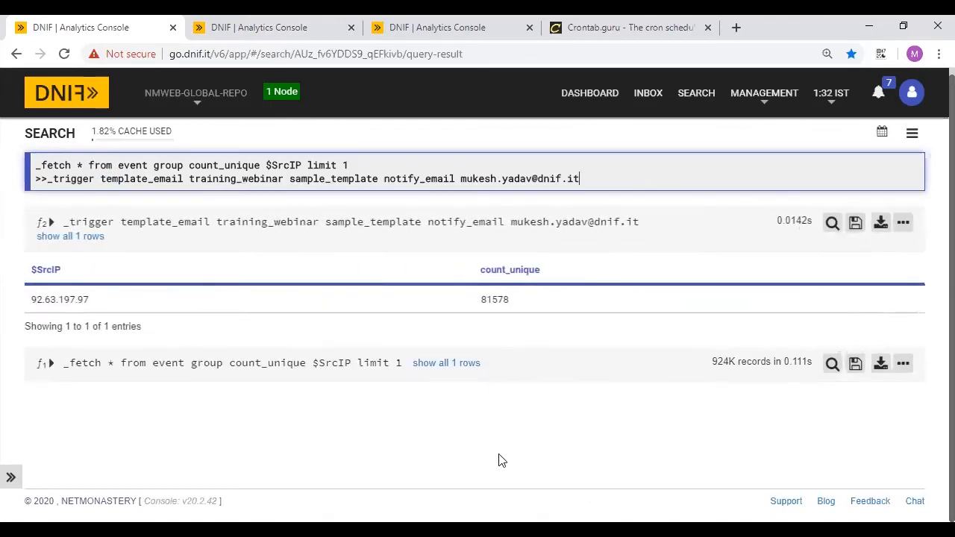
- Highlight the template_email, training_webinar, sample_template and notify_email trigger arguments
{"action": "key", "text": "alt+Tab"}
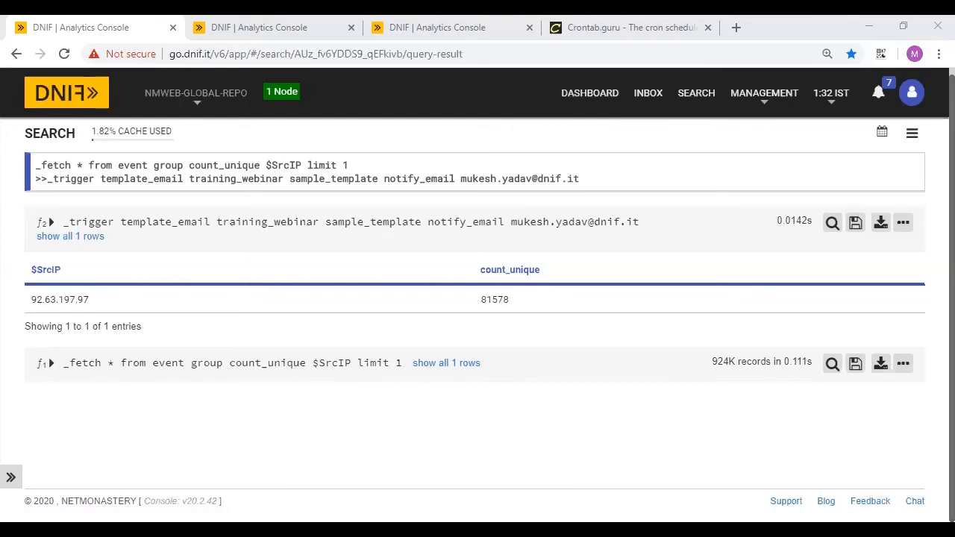
{"action": "left_click", "coordinate": [232, 160]}
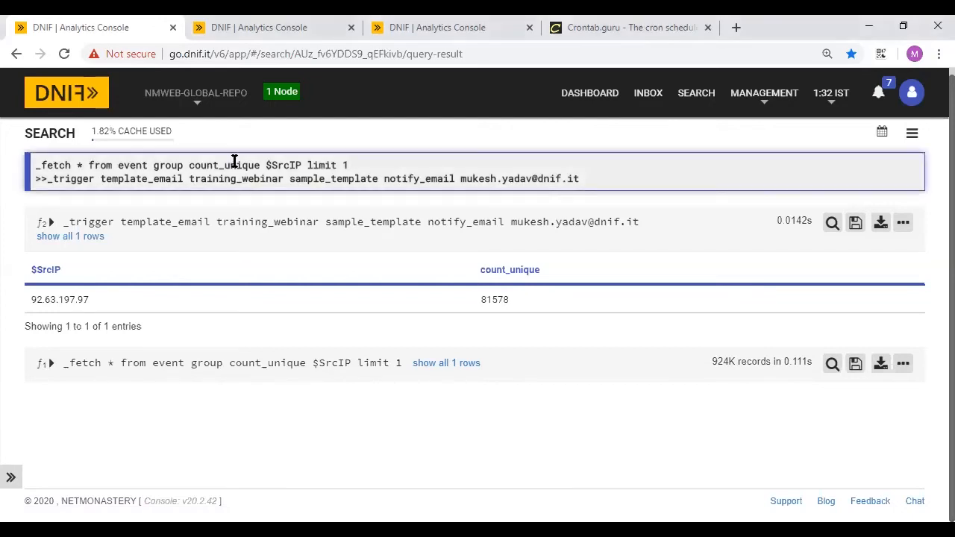
{"action": "double_click", "coordinate": [139, 182]}
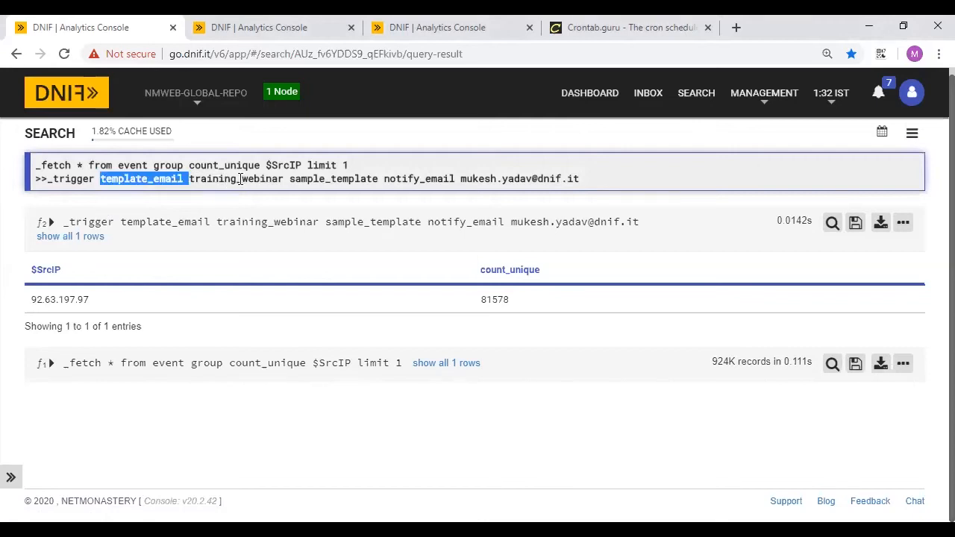
{"action": "double_click", "coordinate": [240, 179]}
{"action": "double_click", "coordinate": [339, 179]}
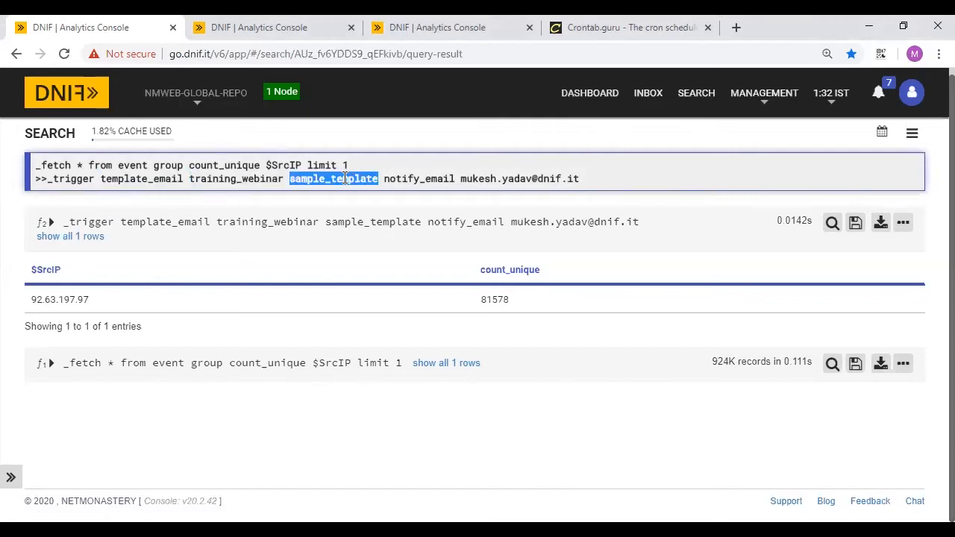
{"action": "left_click", "coordinate": [427, 23]}
{"action": "left_click", "coordinate": [277, 22]}
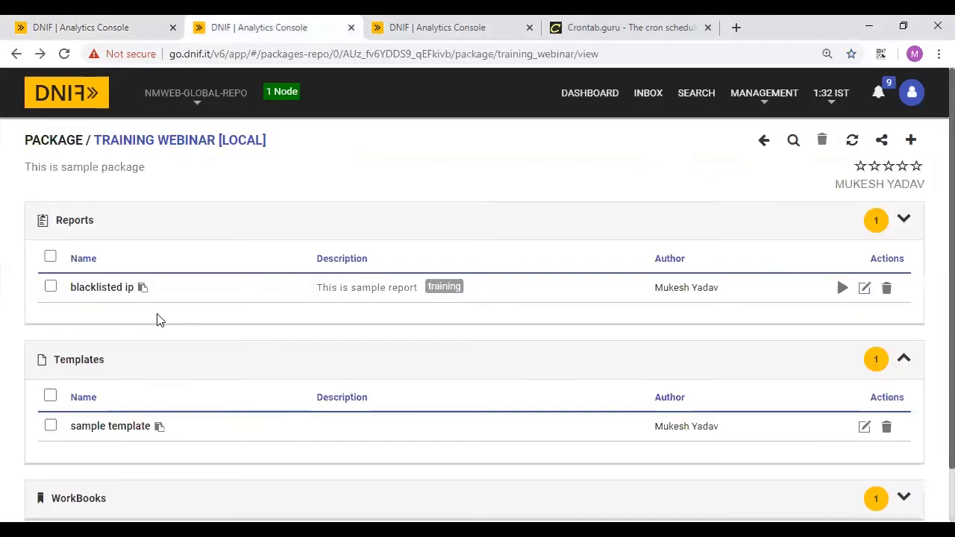
{"action": "left_click", "coordinate": [77, 21]}
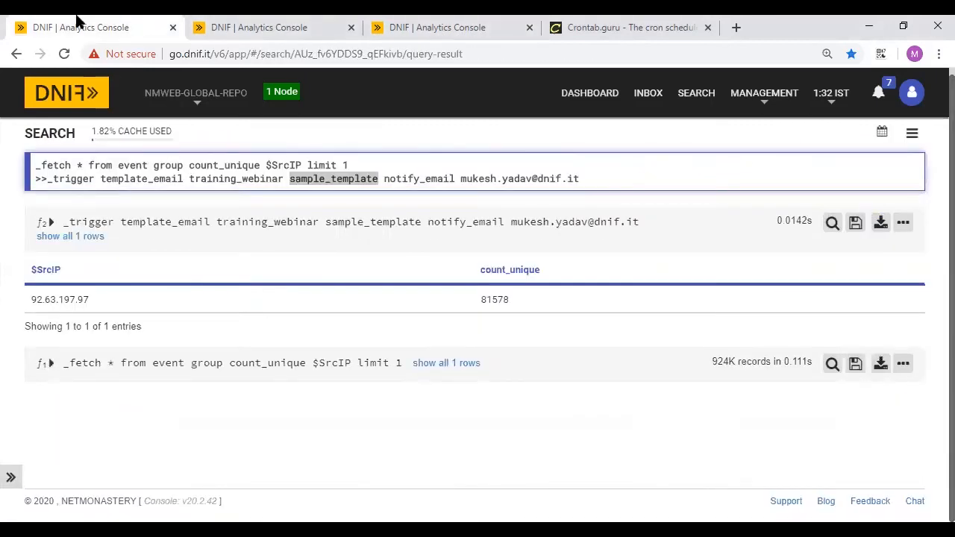
{"action": "double_click", "coordinate": [396, 179]}
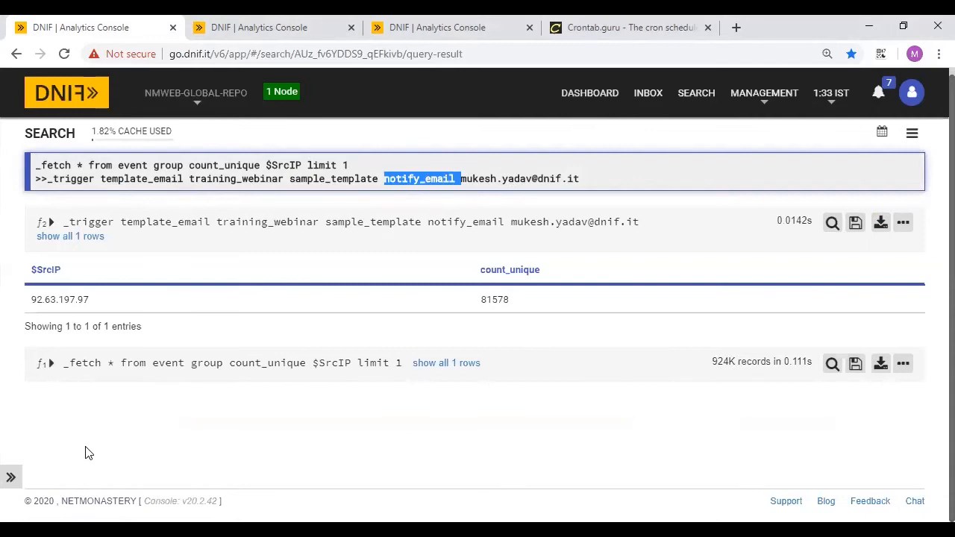
- Switch to the Gmail inbox showing the 'Source IP Found : 92.63.197.97' e-mail
{"action": "key", "text": "alt+Tab"}
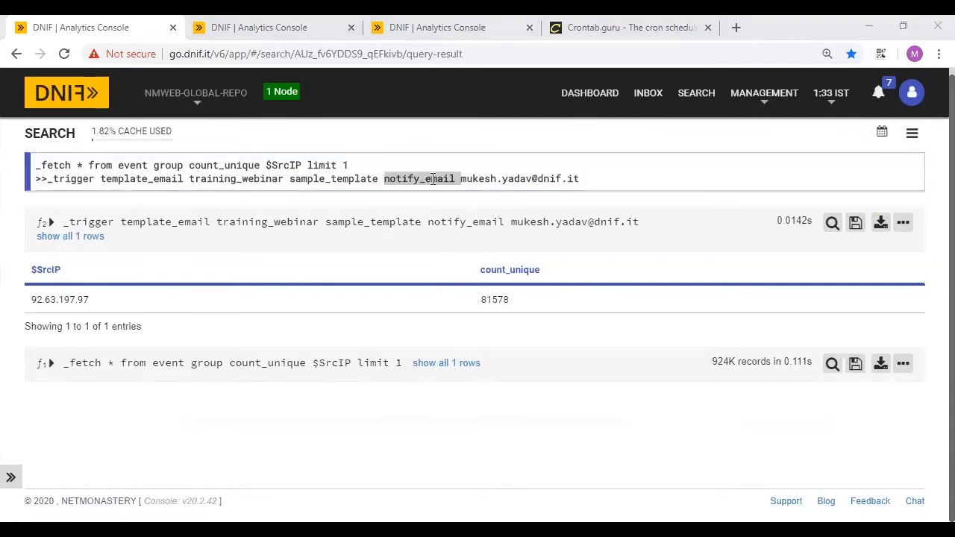
{"action": "left_click", "coordinate": [514, 182]}
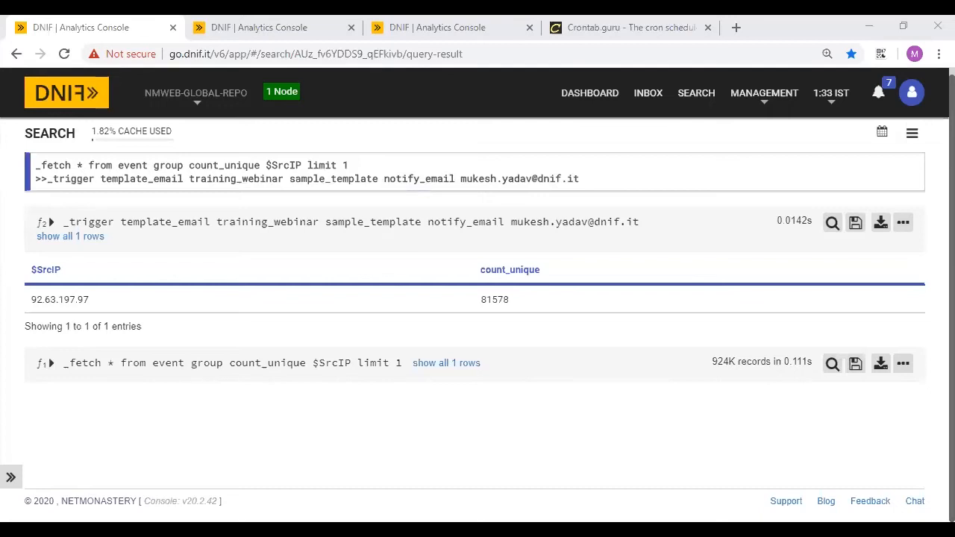
{"action": "left_click", "coordinate": [739, 473]}
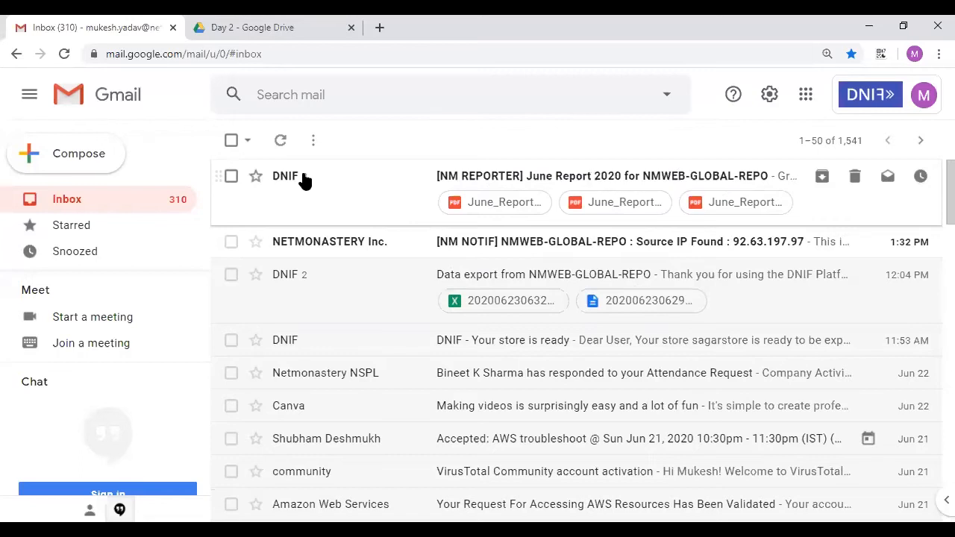
- Open the June Report 2020 conversation and read through the earlier report message
{"action": "left_click", "coordinate": [387, 196]}
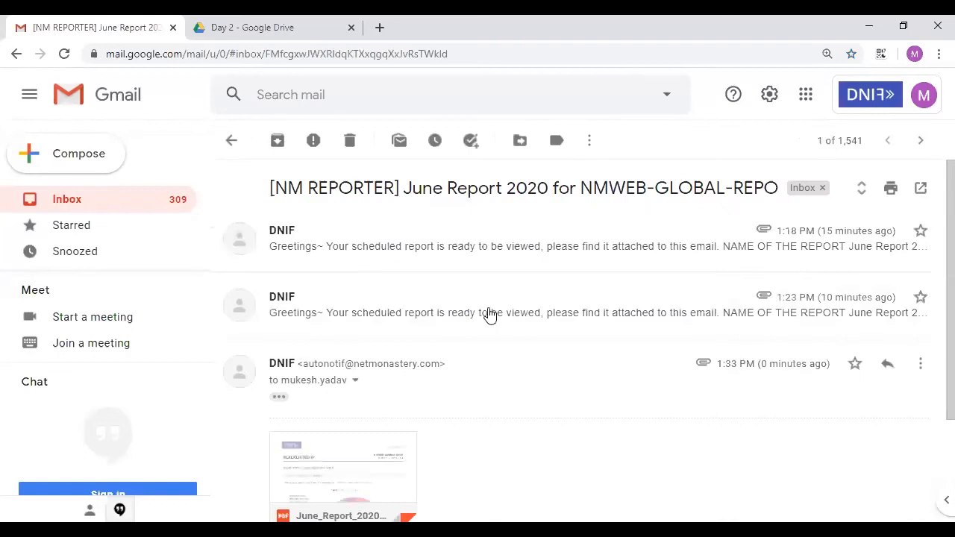
{"action": "left_click", "coordinate": [599, 316]}
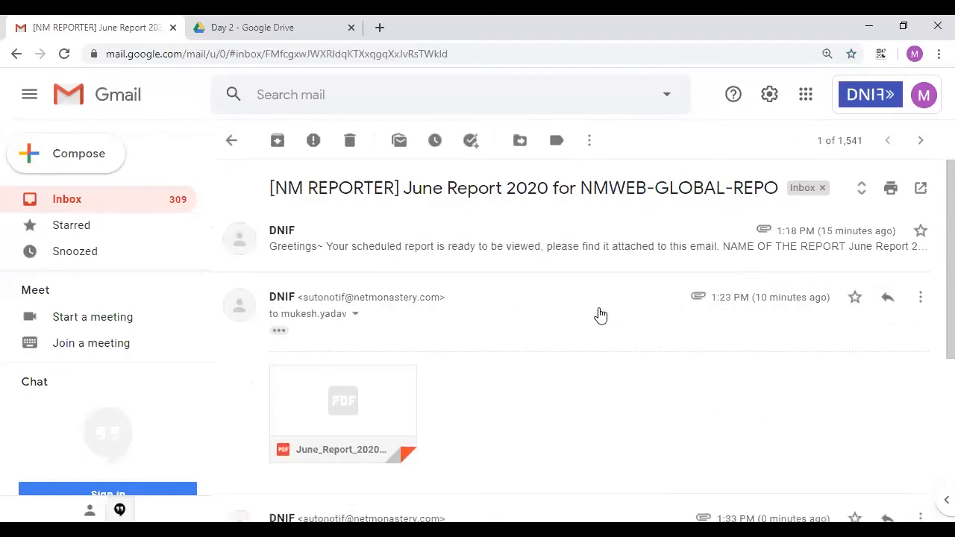
{"action": "scroll", "coordinate": [599, 316], "scroll_direction": "down", "scroll_amount": 3}
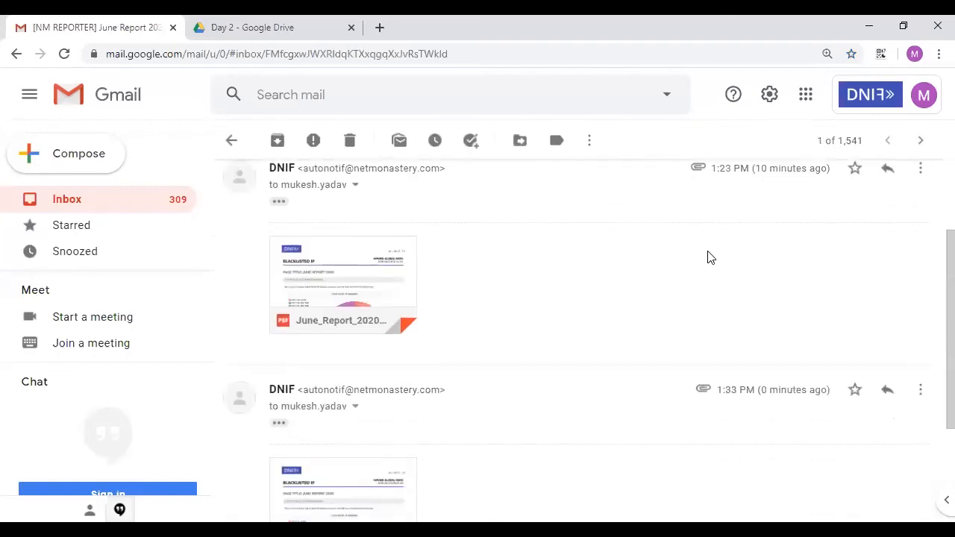
{"action": "scroll", "coordinate": [708, 258], "scroll_direction": "down", "scroll_amount": 2}
{"action": "scroll", "coordinate": [740, 322], "scroll_direction": "down", "scroll_amount": 1}
{"action": "scroll", "coordinate": [741, 322], "scroll_direction": "up", "scroll_amount": 2}
- Open the [NM NOTIF] Source IP Found email, highlight IP 92.63.197.97, and return to DNIF
{"action": "left_click", "coordinate": [234, 146]}
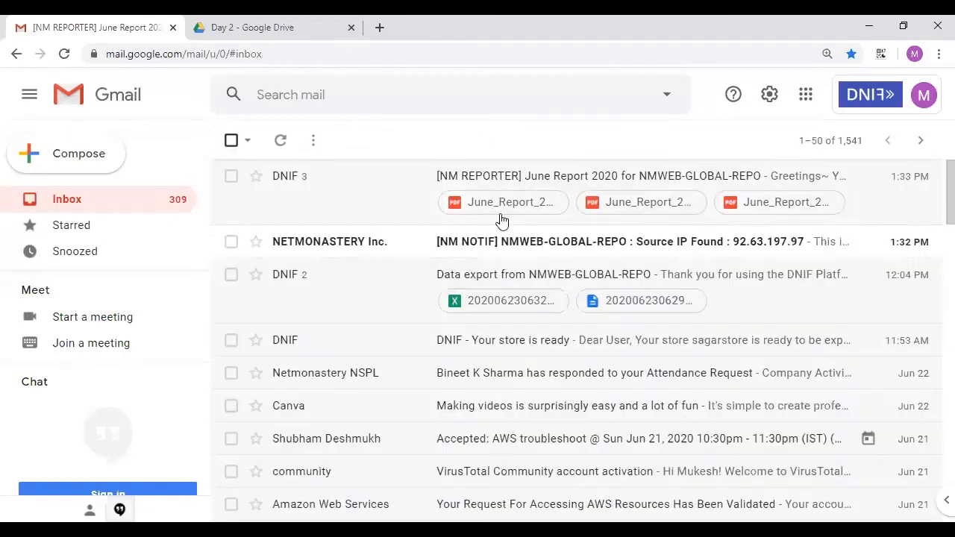
{"action": "left_click", "coordinate": [321, 249]}
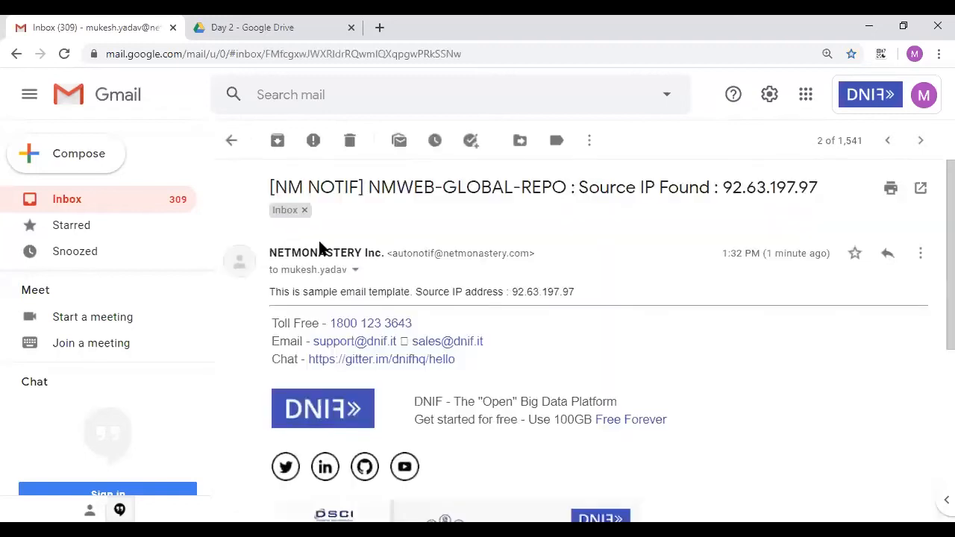
{"action": "left_click_drag", "start_coordinate": [589, 186], "coordinate": [815, 182]}
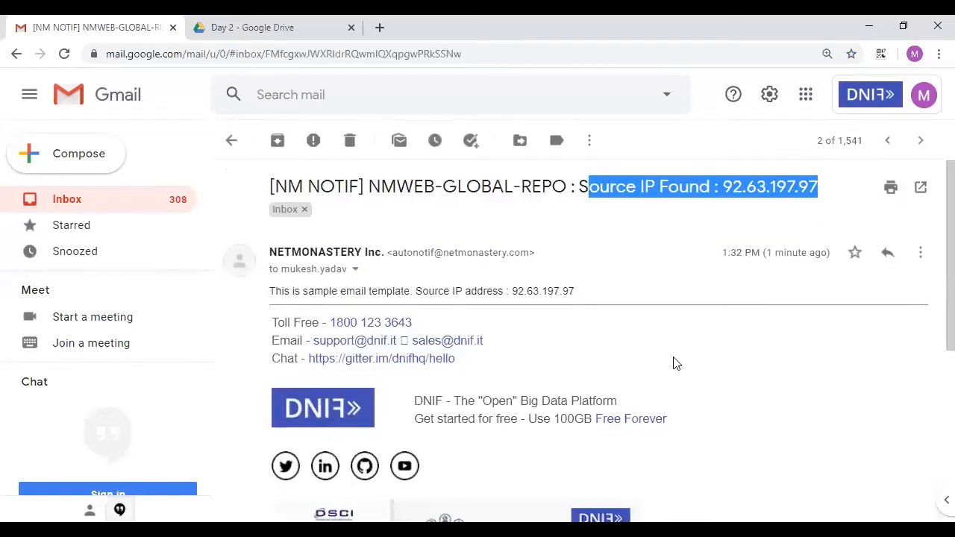
{"action": "scroll", "coordinate": [673, 363], "scroll_direction": "down", "scroll_amount": 1}
{"action": "left_click_drag", "start_coordinate": [271, 202], "coordinate": [596, 205]}
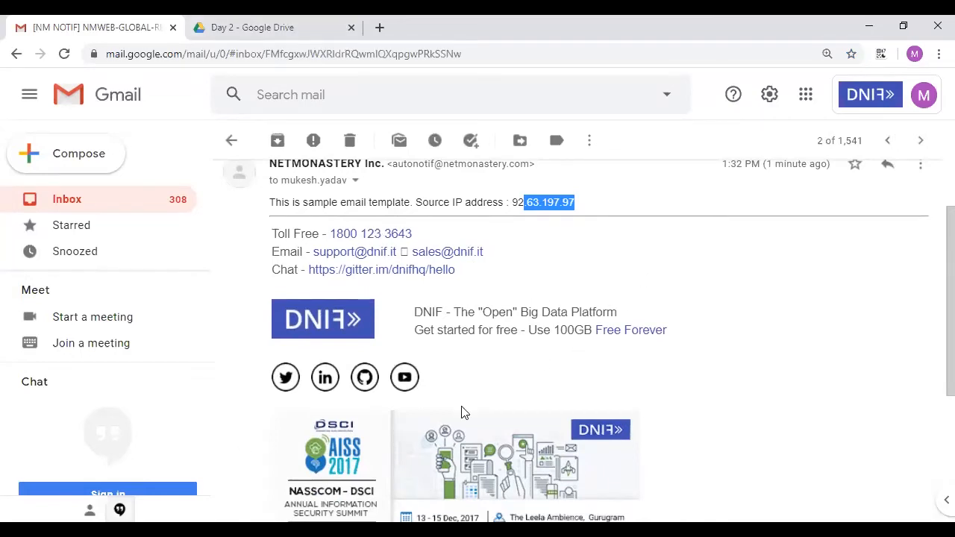
{"action": "key", "text": "alt+Tab"}
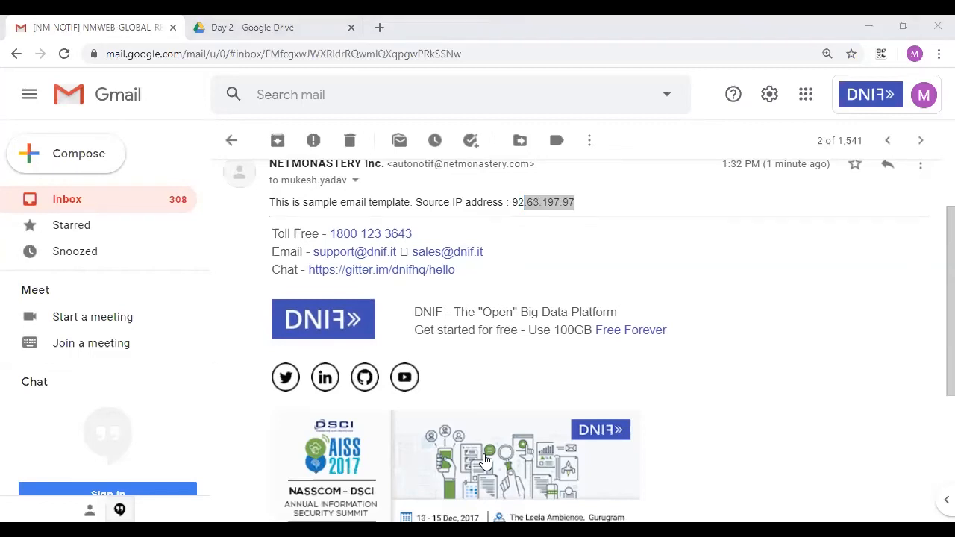
{"action": "key", "text": "alt+Tab"}
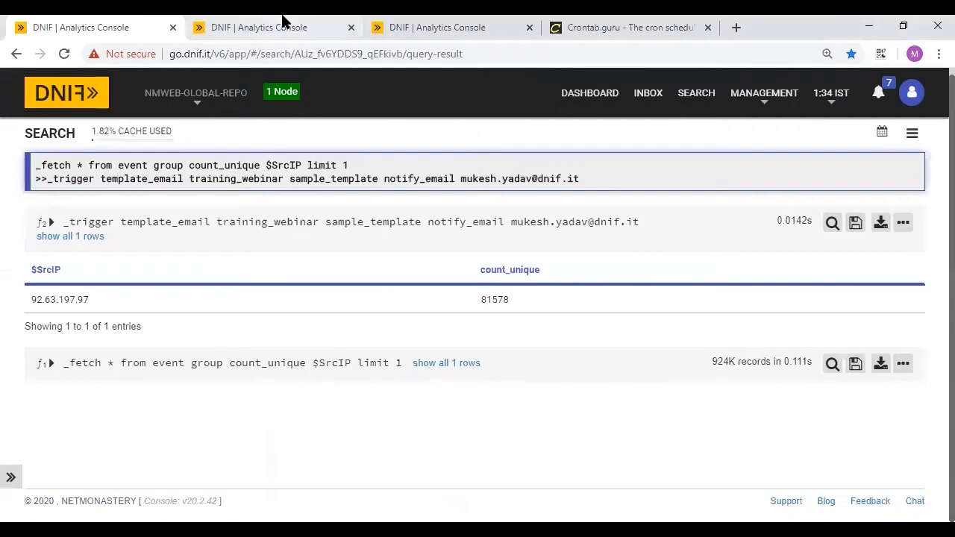
- Open the Training Webinar sample template and delete all of its existing body text
{"action": "left_click", "coordinate": [283, 22]}
{"action": "scroll", "coordinate": [469, 426], "scroll_direction": "down", "scroll_amount": 1}
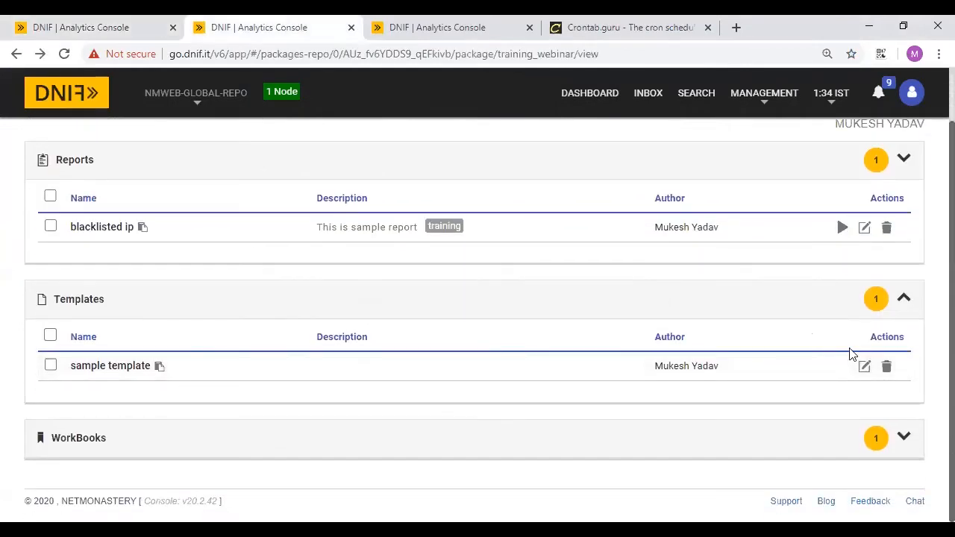
{"action": "left_click", "coordinate": [864, 366]}
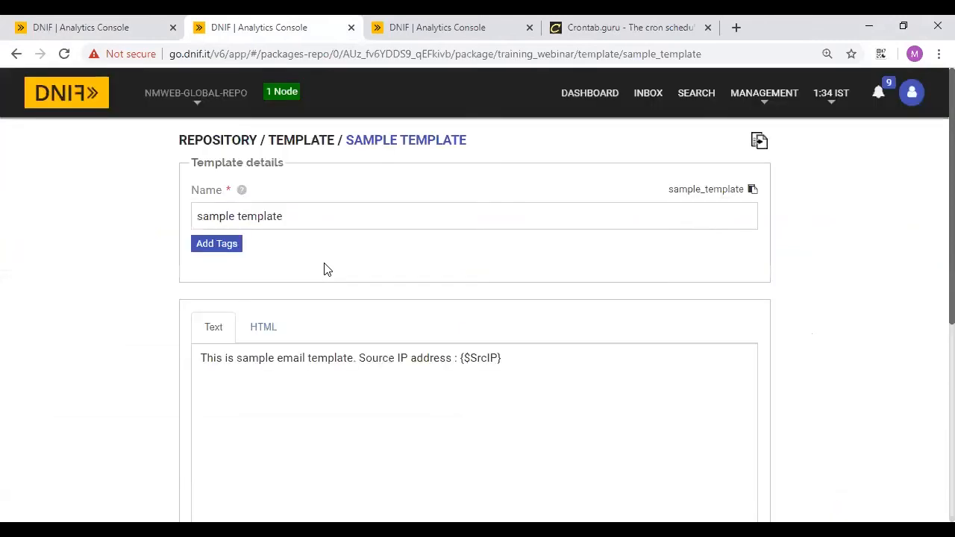
{"action": "left_click", "coordinate": [263, 336]}
{"action": "left_click", "coordinate": [217, 327]}
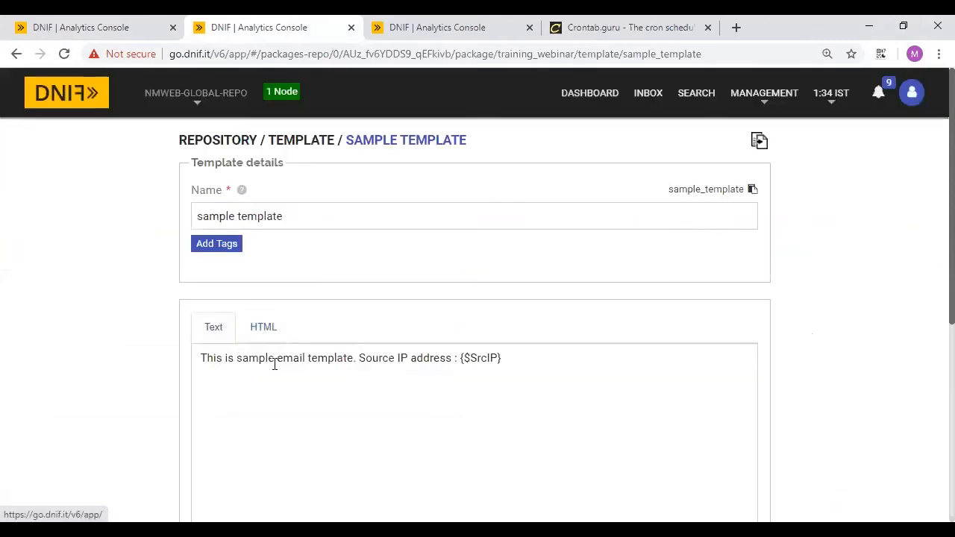
{"action": "left_click", "coordinate": [283, 369]}
{"action": "key", "text": "ctrl+a"}
{"action": "key", "text": "BackSpace"}
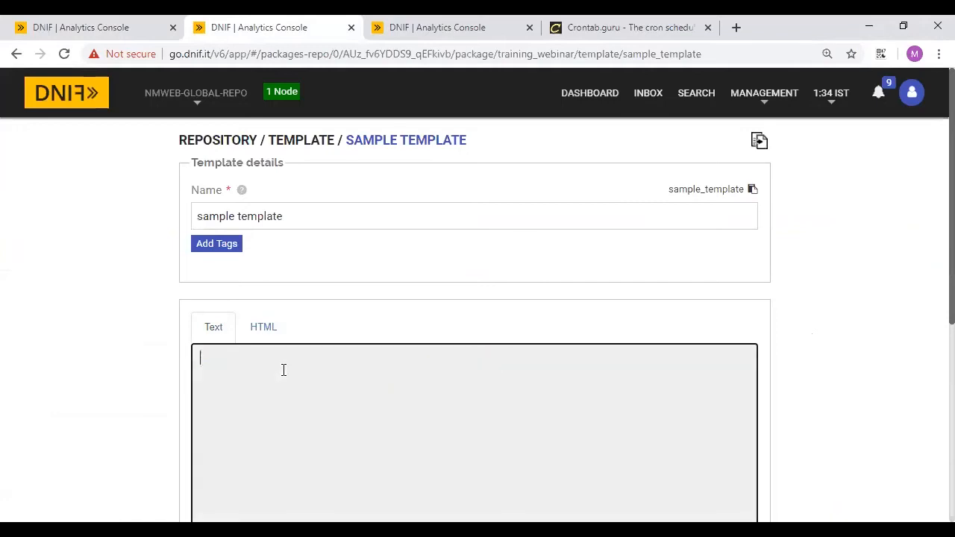
- Switch the template body to HTML and start a new table, editing its row count
{"action": "left_click", "coordinate": [265, 326]}
{"action": "scroll", "coordinate": [286, 415], "scroll_direction": "down", "scroll_amount": 2}
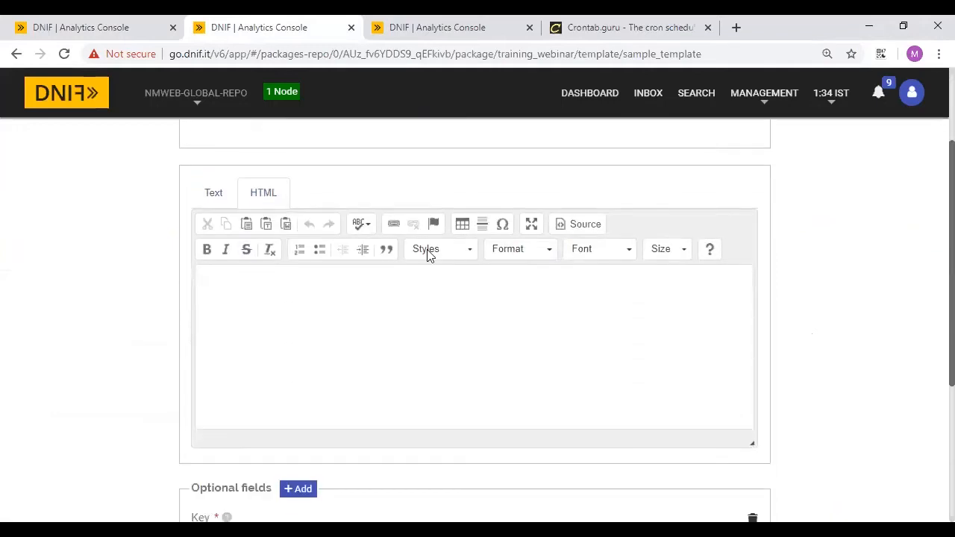
{"action": "left_click", "coordinate": [463, 227]}
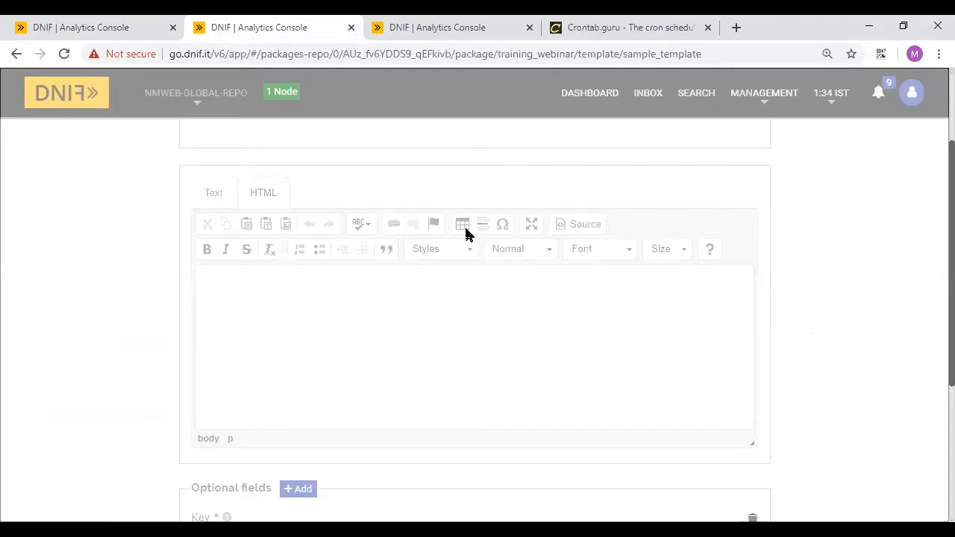
{"action": "left_click", "coordinate": [366, 154]}
- Give the table 1 row, caption 'This is caption area' and summary 'This is summary area'
{"action": "type", "text": "1"}
{"action": "left_click", "coordinate": [375, 197]}
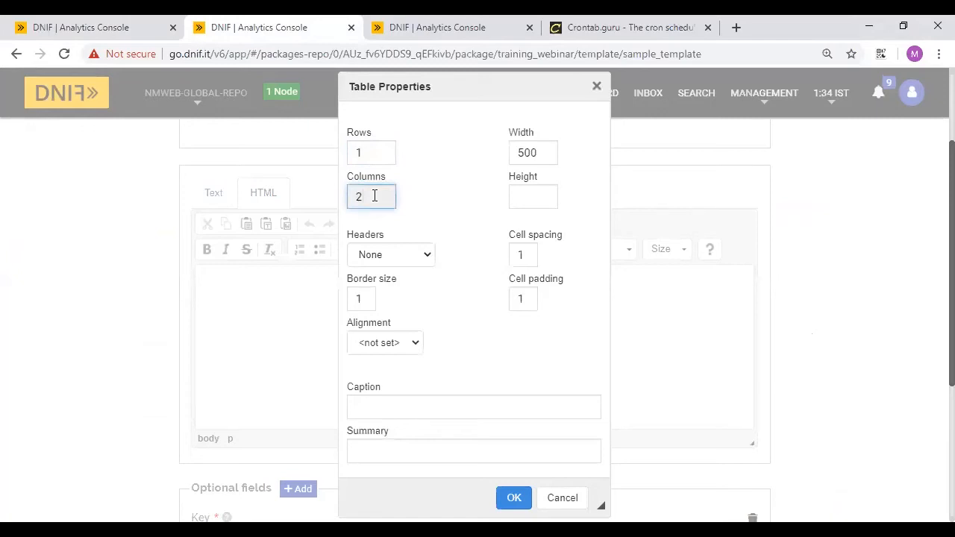
{"action": "scroll", "coordinate": [431, 314], "scroll_direction": "down", "scroll_amount": 1}
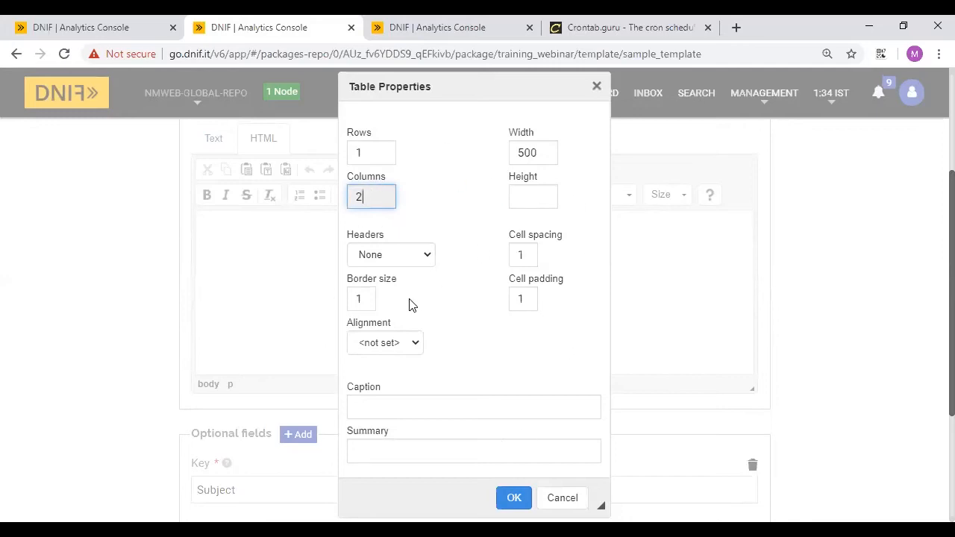
{"action": "scroll", "coordinate": [409, 346], "scroll_direction": "down", "scroll_amount": 1}
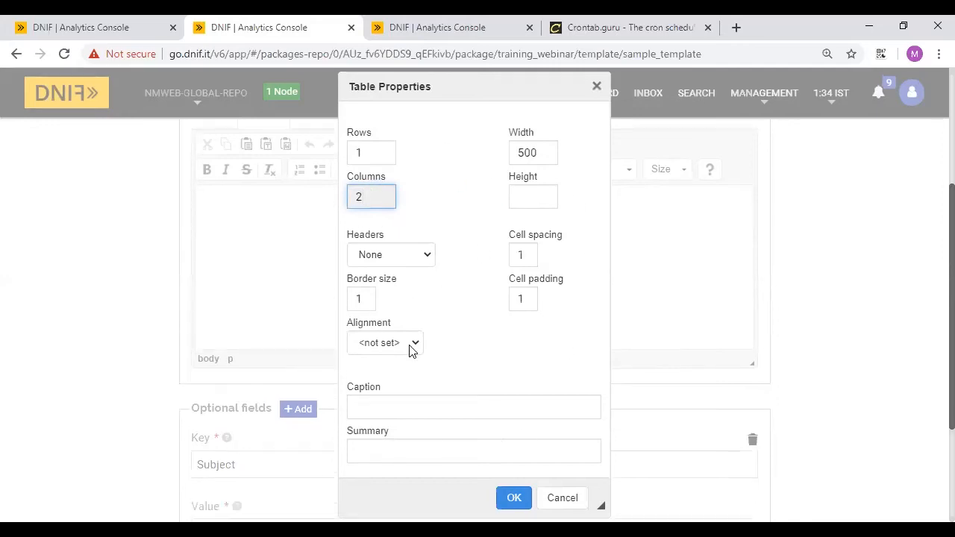
{"action": "left_click", "coordinate": [359, 407]}
{"action": "type", "text": "This is cap"}
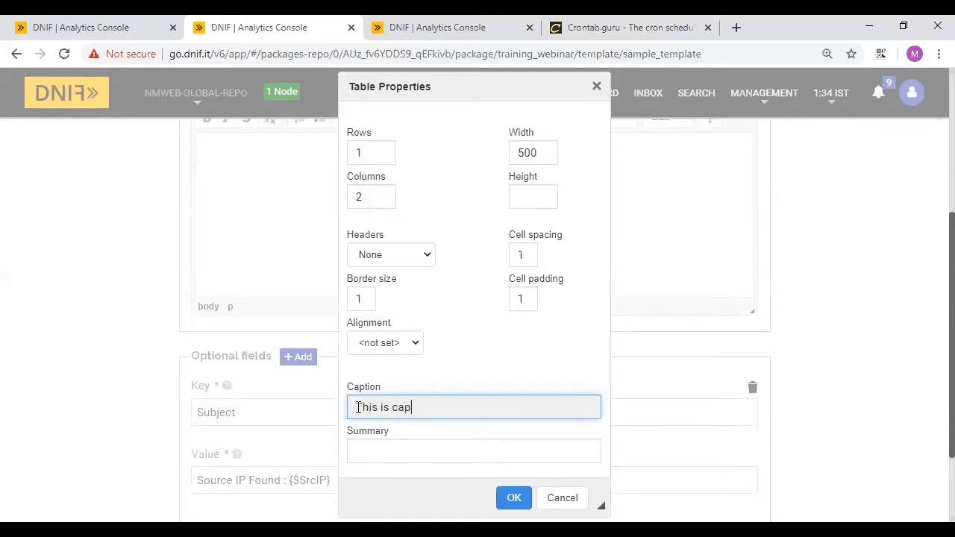
{"action": "type", "text": "tion area"}
{"action": "left_click", "coordinate": [374, 446]}
{"action": "type", "text": "This is summar"}
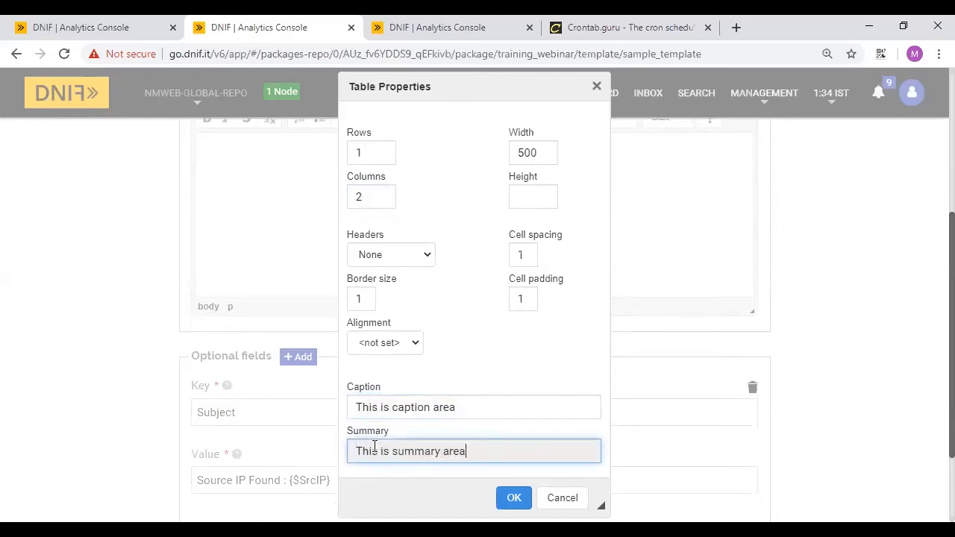
- Set the table alignment to Center and insert it into the template
{"action": "scroll", "coordinate": [595, 430], "scroll_direction": "down", "scroll_amount": 2}
{"action": "left_click", "coordinate": [402, 342]}
{"action": "left_click", "coordinate": [368, 386]}
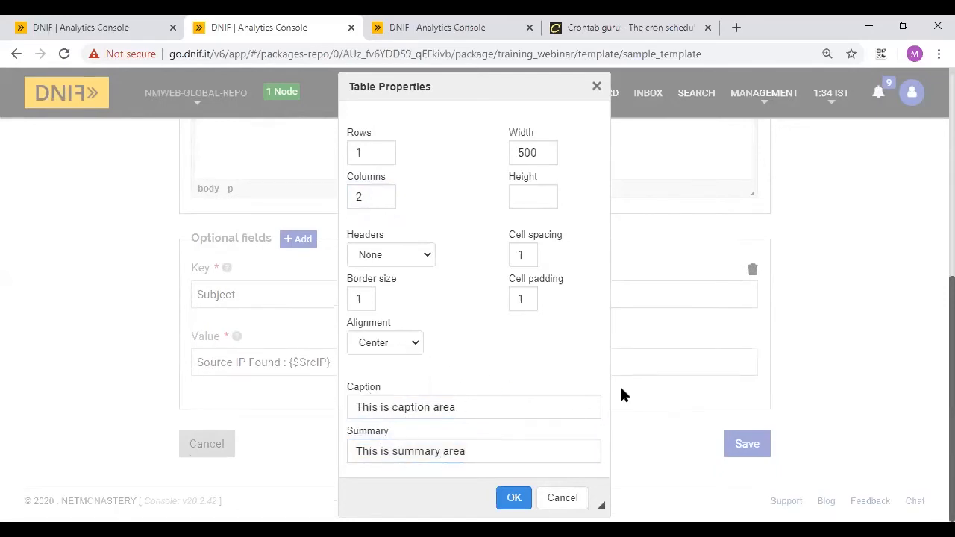
{"action": "left_click_drag", "start_coordinate": [441, 90], "coordinate": [738, 47]}
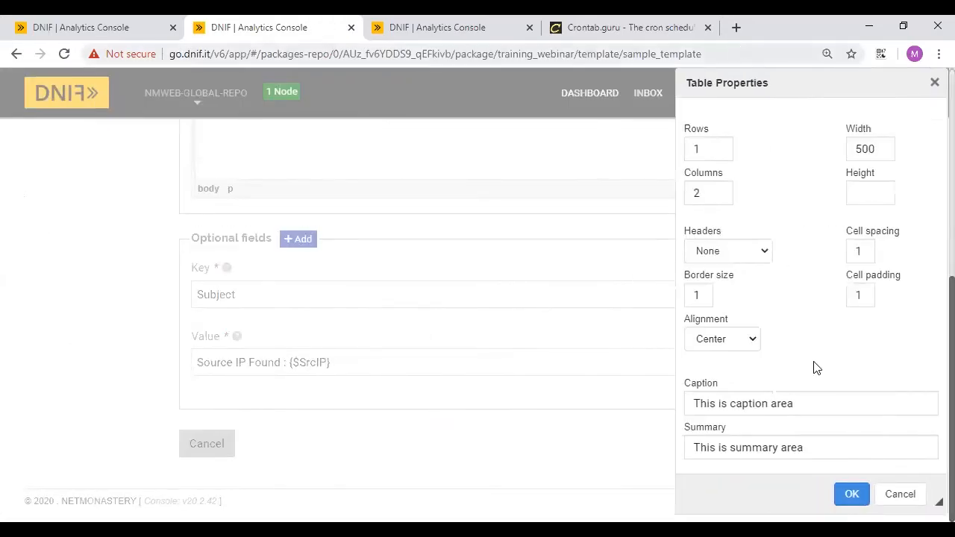
{"action": "left_click", "coordinate": [850, 494]}
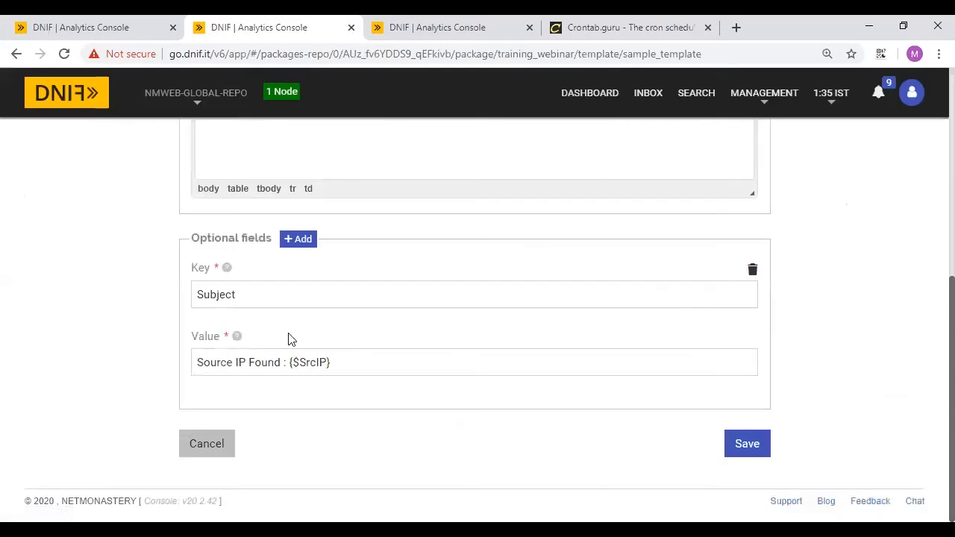
- Enter 'Source IP address:' and {$SrcIP} in the table cells, save, and return to search results
{"action": "scroll", "coordinate": [232, 331], "scroll_direction": "up", "scroll_amount": 3}
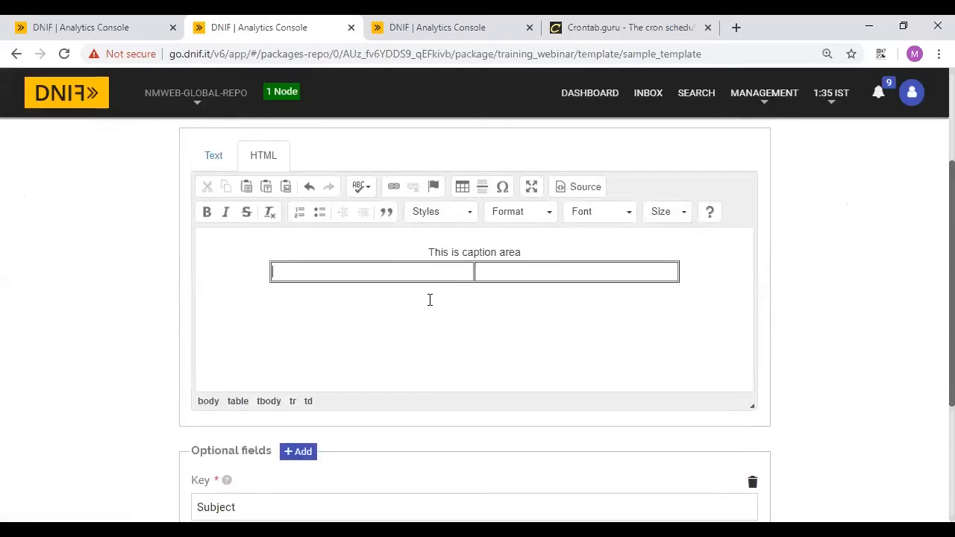
{"action": "type", "text": "Source IP address: "}
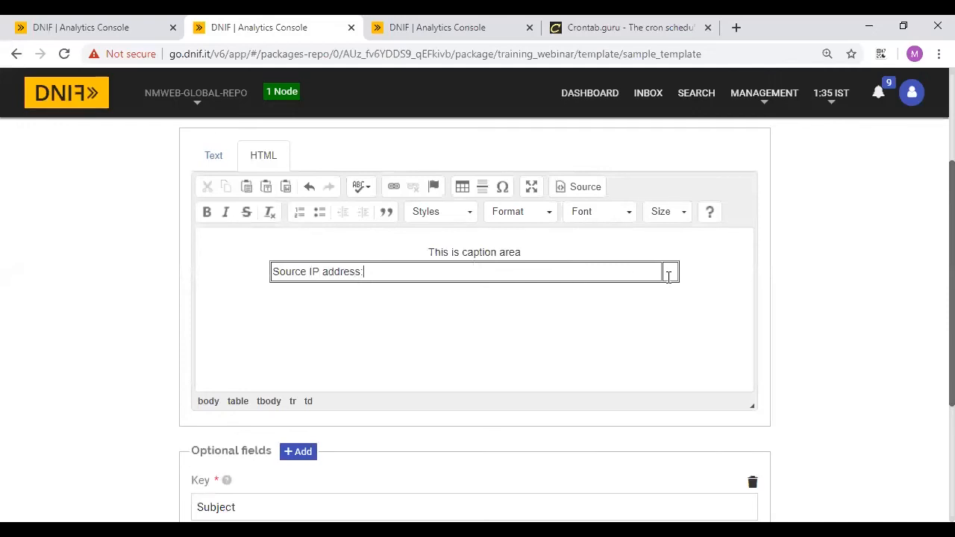
{"action": "type", "text": "{$SrcIP}"}
{"action": "scroll", "coordinate": [494, 310], "scroll_direction": "down", "scroll_amount": 3}
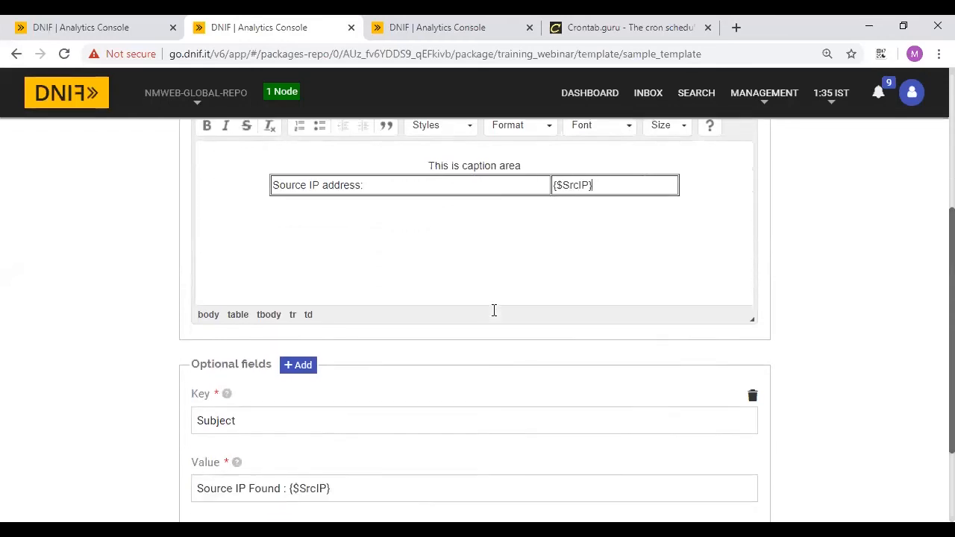
{"action": "scroll", "coordinate": [494, 311], "scroll_direction": "up", "scroll_amount": 3}
{"action": "scroll", "coordinate": [493, 310], "scroll_direction": "down", "scroll_amount": 3}
{"action": "scroll", "coordinate": [494, 311], "scroll_direction": "up", "scroll_amount": 5}
{"action": "scroll", "coordinate": [494, 311], "scroll_direction": "down", "scroll_amount": 5}
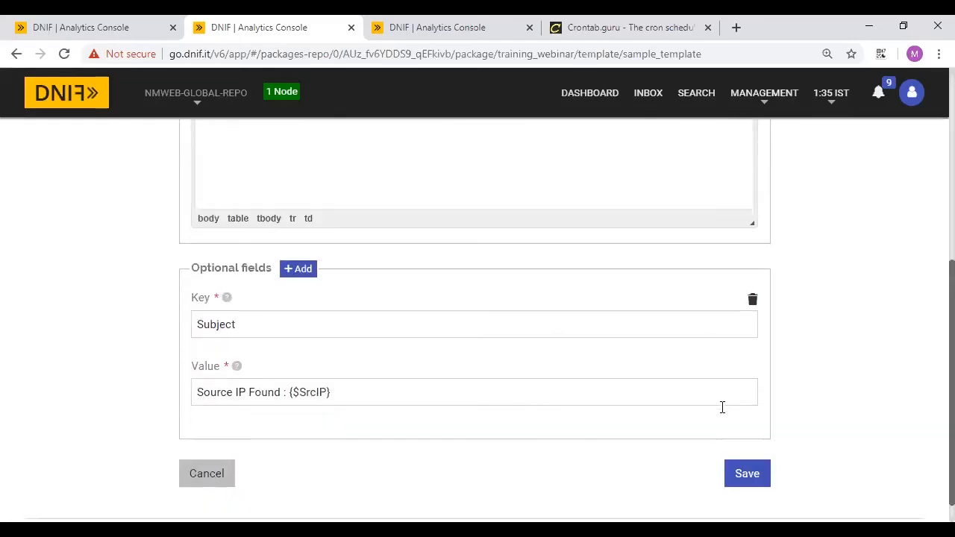
{"action": "scroll", "coordinate": [739, 425], "scroll_direction": "down", "scroll_amount": 1}
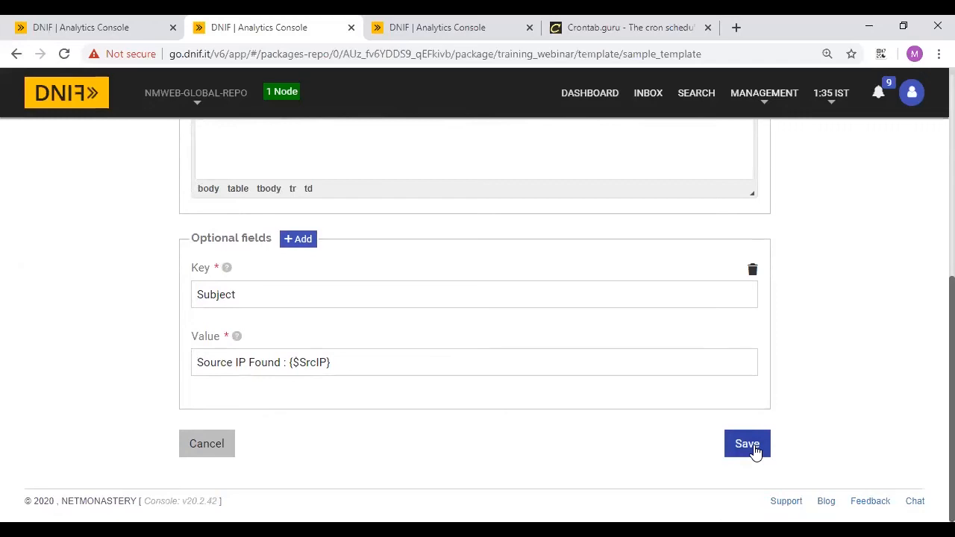
{"action": "left_click", "coordinate": [747, 443]}
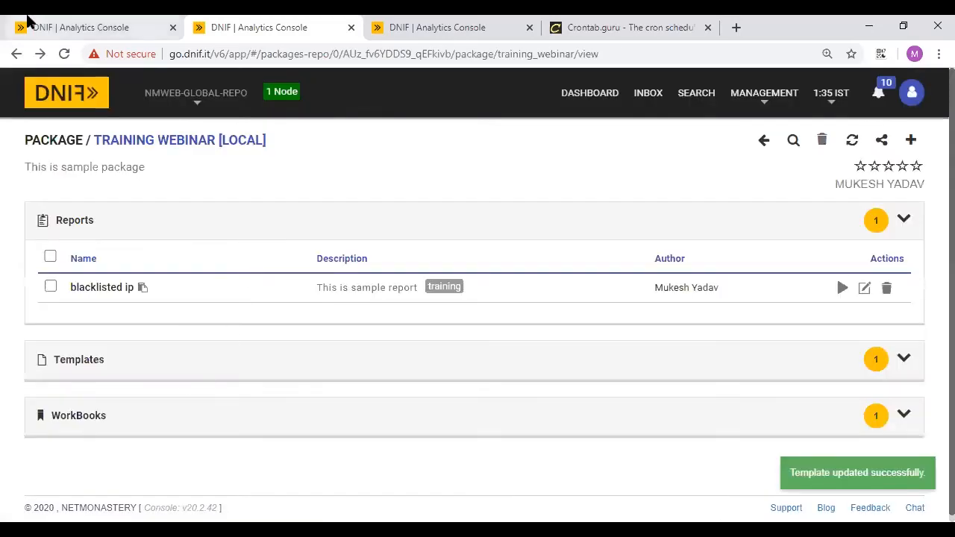
{"action": "left_click", "coordinate": [27, 16]}
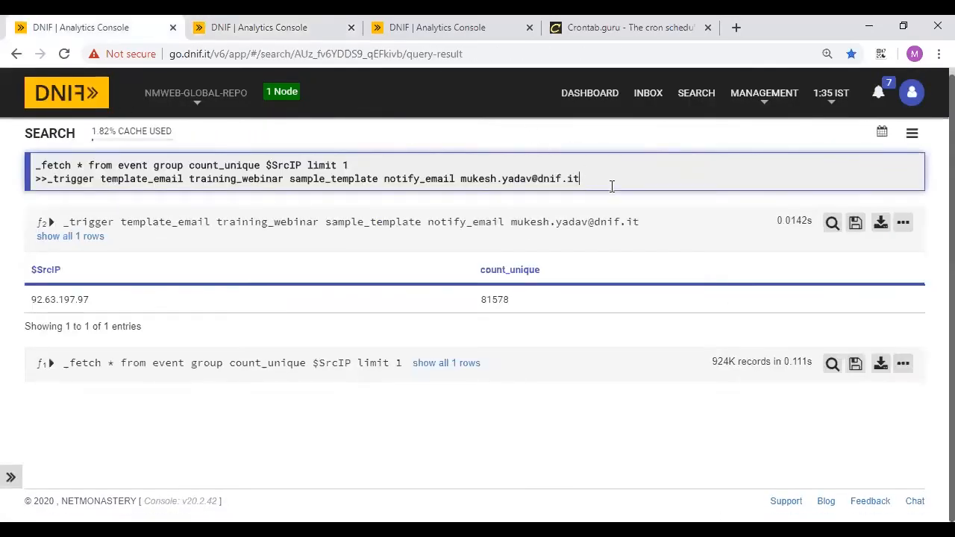
- Rerun the _fetch and _trigger template_email query, then switch to the Gmail window
{"action": "key", "text": "Return"}
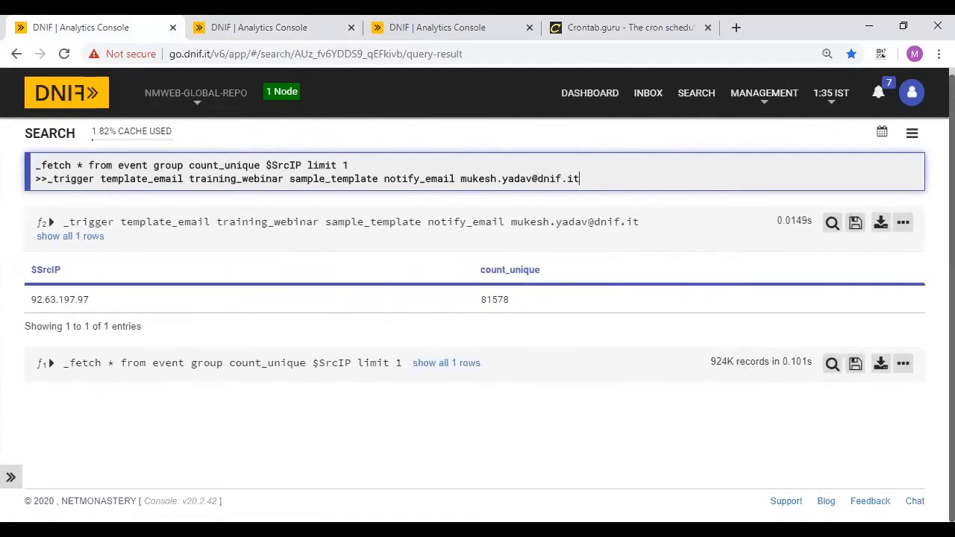
{"action": "key", "text": "alt+Tab"}
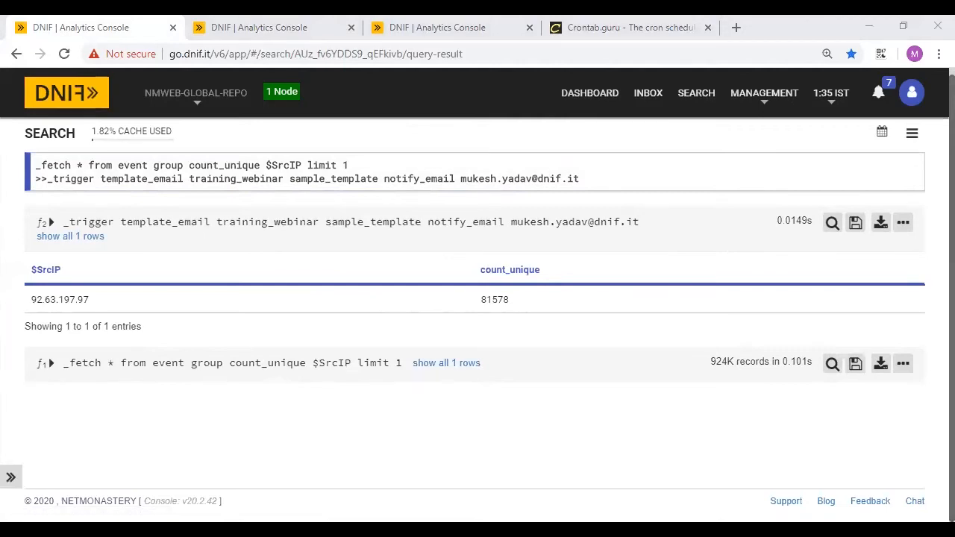
{"action": "left_click", "coordinate": [64, 54]}
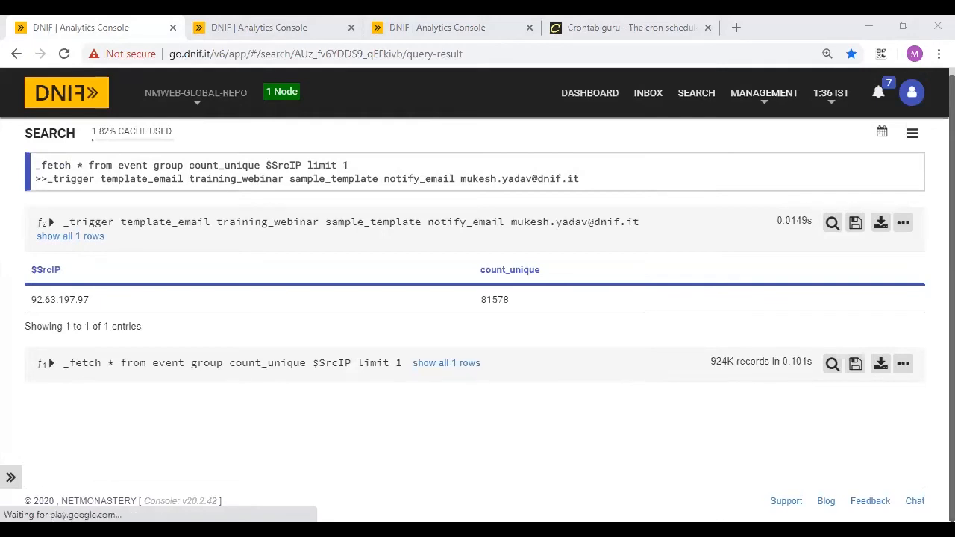
{"action": "key", "text": "alt+Tab"}
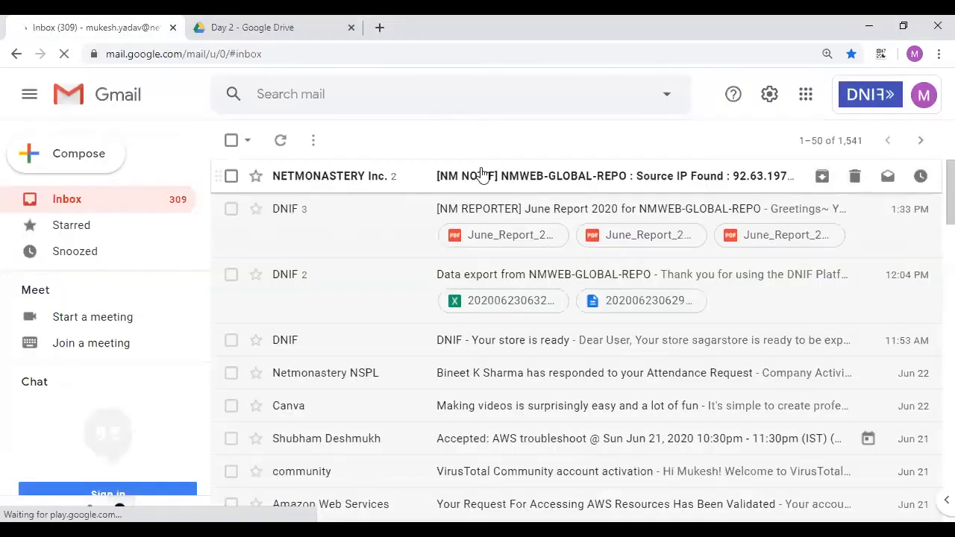
- Read the newest NM NOTIF email's Source IP table, then preview the low disk space template image in Drive
{"action": "left_click", "coordinate": [561, 178]}
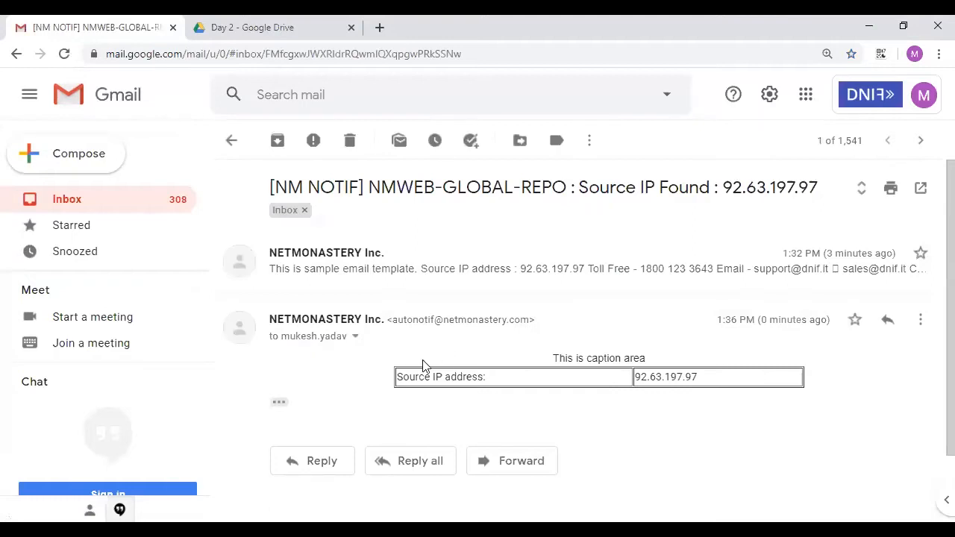
{"action": "scroll", "coordinate": [422, 367], "scroll_direction": "down", "scroll_amount": 1}
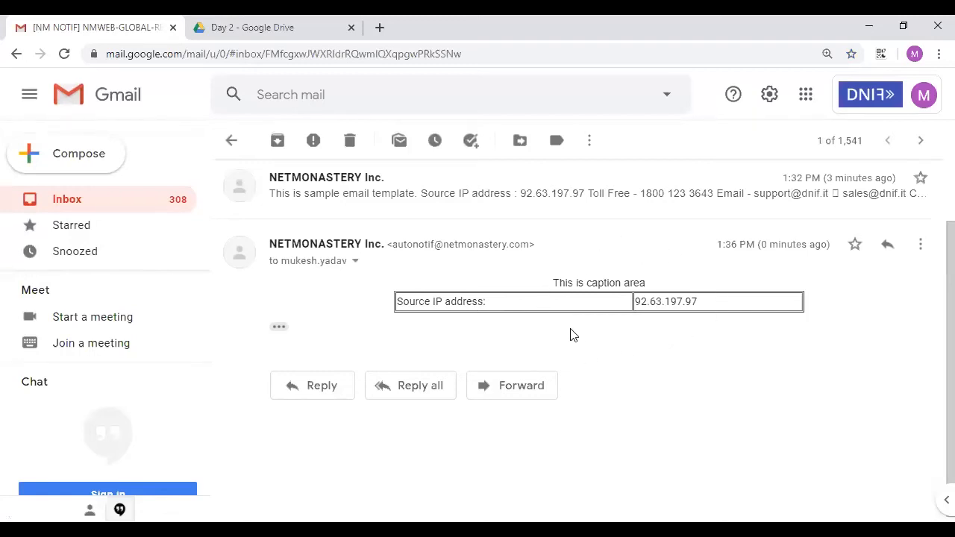
{"action": "left_click", "coordinate": [260, 20]}
{"action": "scroll", "coordinate": [393, 411], "scroll_direction": "down", "scroll_amount": 1}
{"action": "left_click", "coordinate": [315, 387]}
{"action": "double_click", "coordinate": [315, 387]}
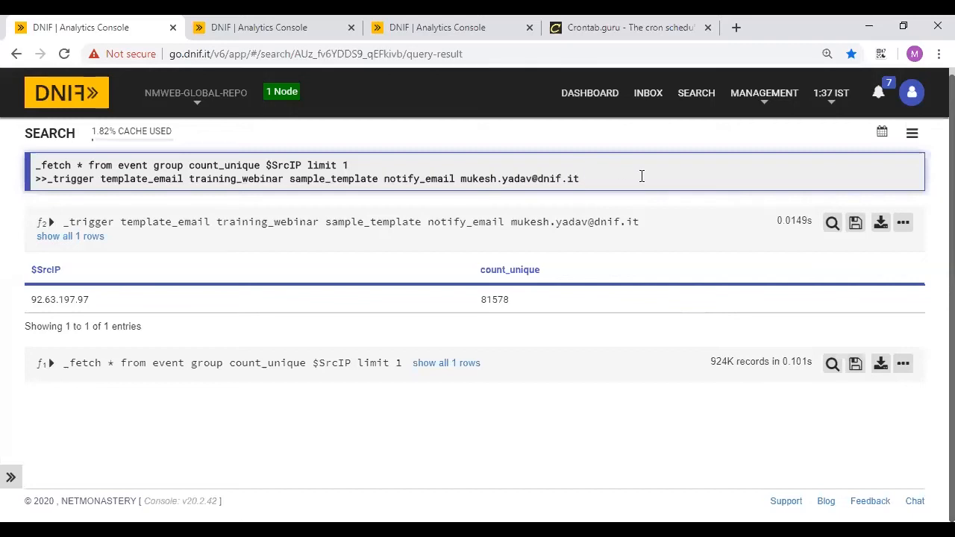
- Add a new MODULE from the Training Webinar package page
{"action": "left_click", "coordinate": [283, 22]}
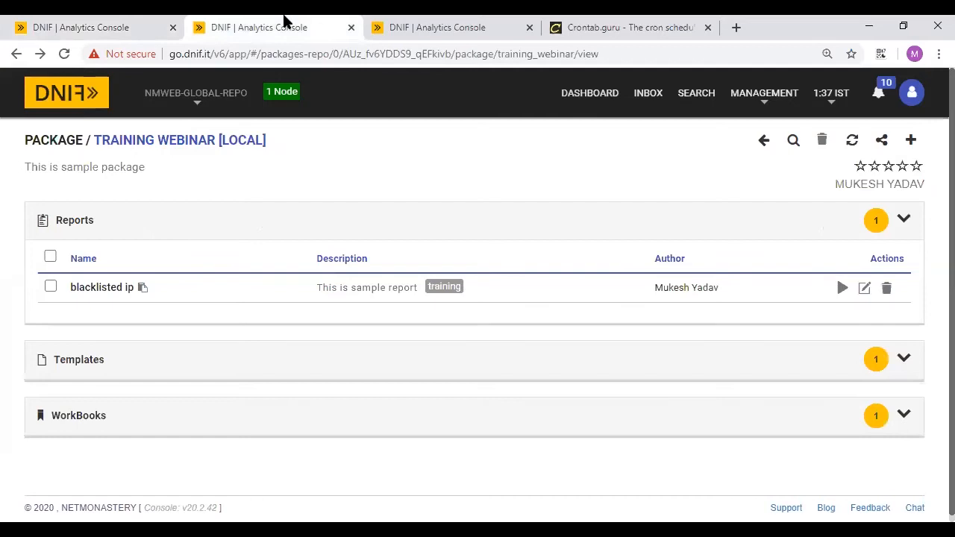
{"action": "left_click", "coordinate": [912, 141]}
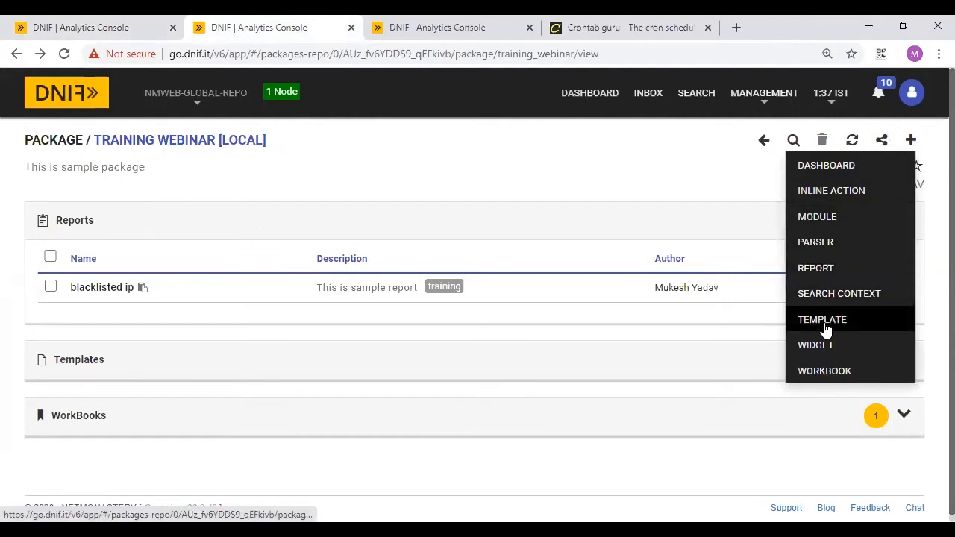
{"action": "left_click", "coordinate": [818, 218]}
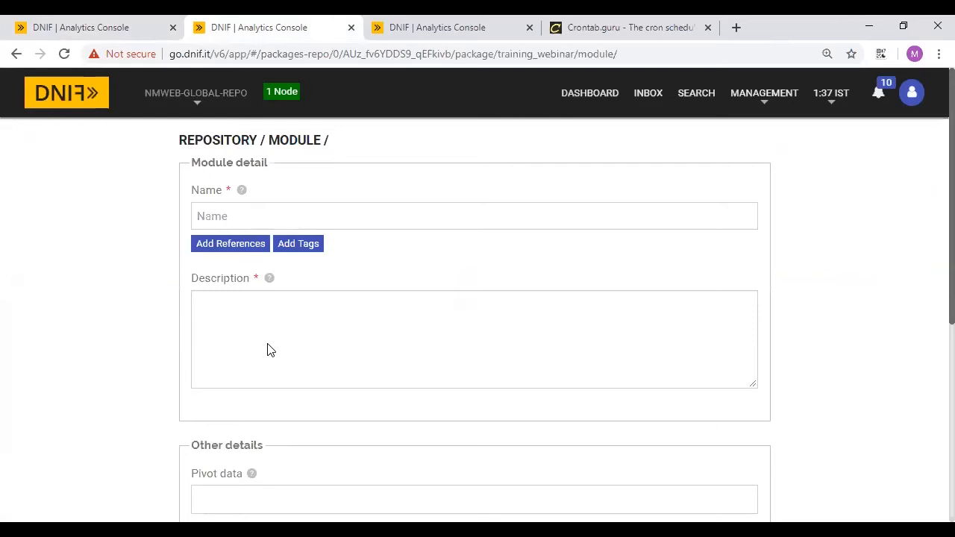
- Name the module 'sample alert' and give it the description 'This is sample alert'
{"action": "left_click", "coordinate": [210, 225]}
{"action": "scroll", "coordinate": [211, 225], "scroll_direction": "down", "scroll_amount": 2}
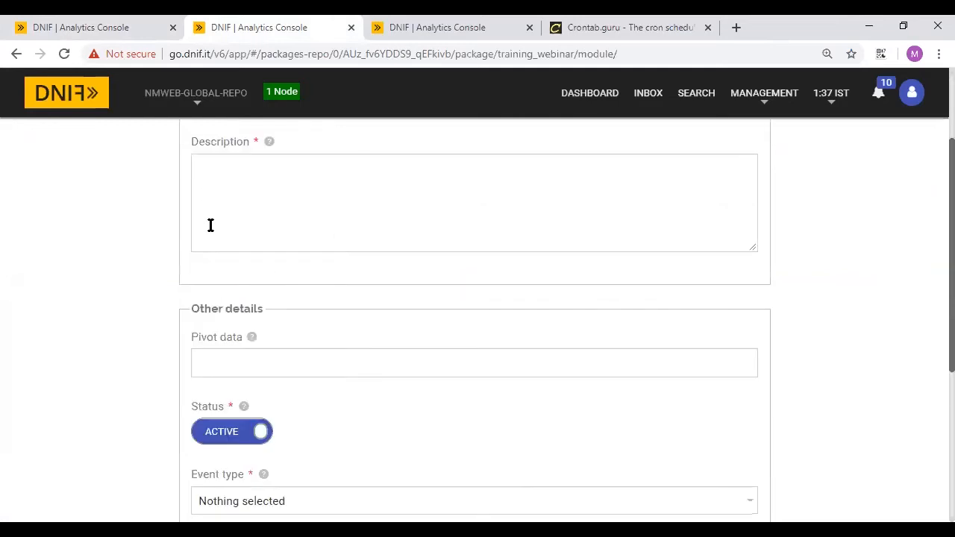
{"action": "scroll", "coordinate": [210, 226], "scroll_direction": "up", "scroll_amount": 2}
{"action": "type", "text": "sam"}
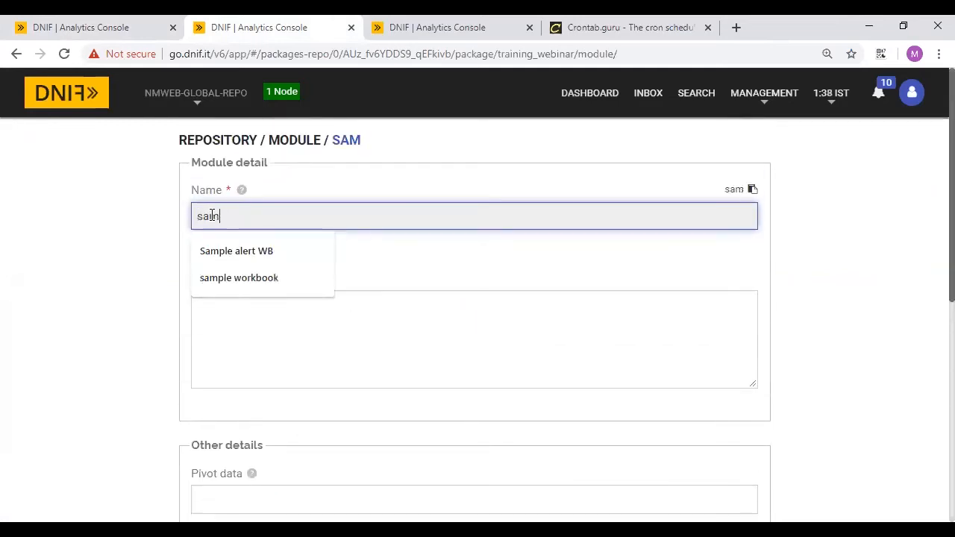
{"action": "type", "text": "ple alert"}
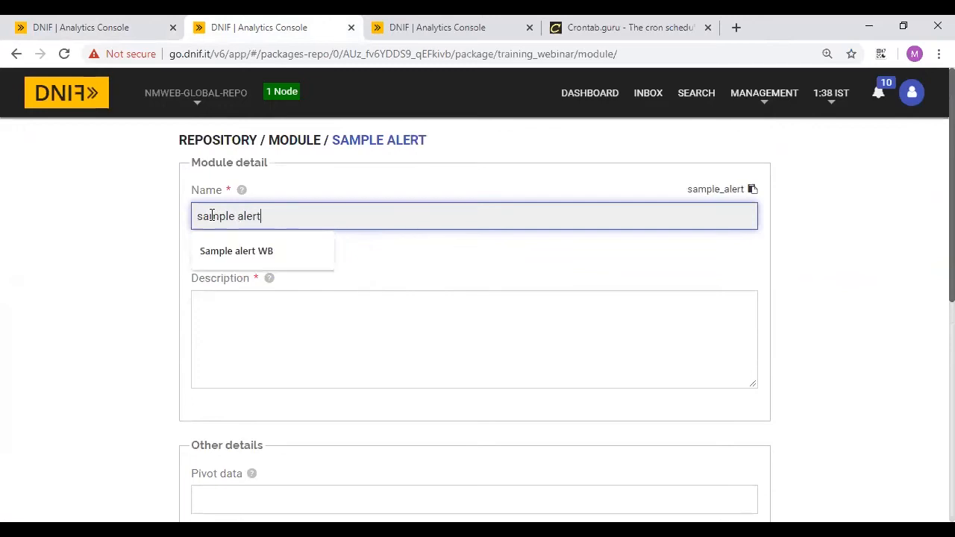
{"action": "left_click", "coordinate": [288, 342]}
{"action": "type", "text": "Th"}
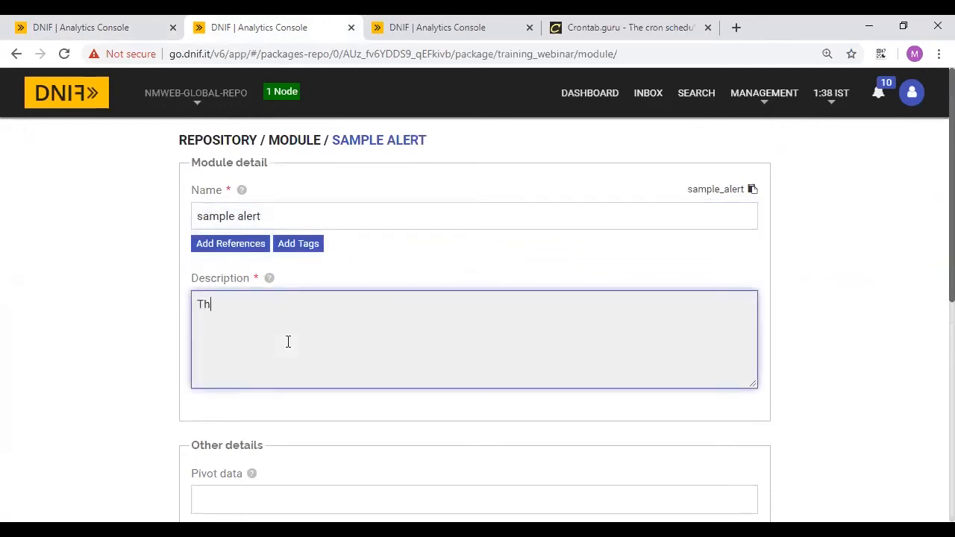
{"action": "type", "text": "is is sample alert"}
- Add $SrcIP, $DstIP and $DevSrcIP as pivot data tags
{"action": "scroll", "coordinate": [431, 356], "scroll_direction": "down", "scroll_amount": 3}
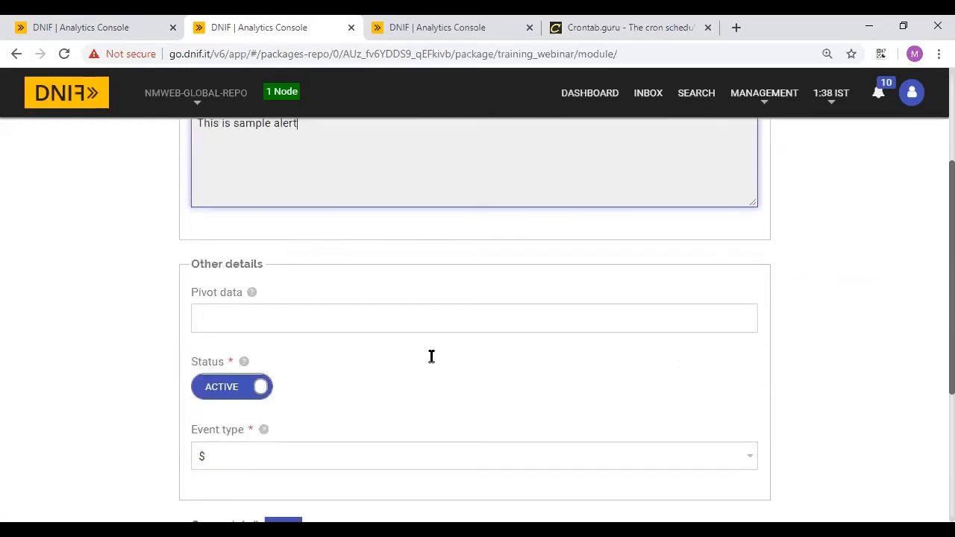
{"action": "left_click", "coordinate": [239, 319]}
{"action": "type", "text": "$SrcIP"}
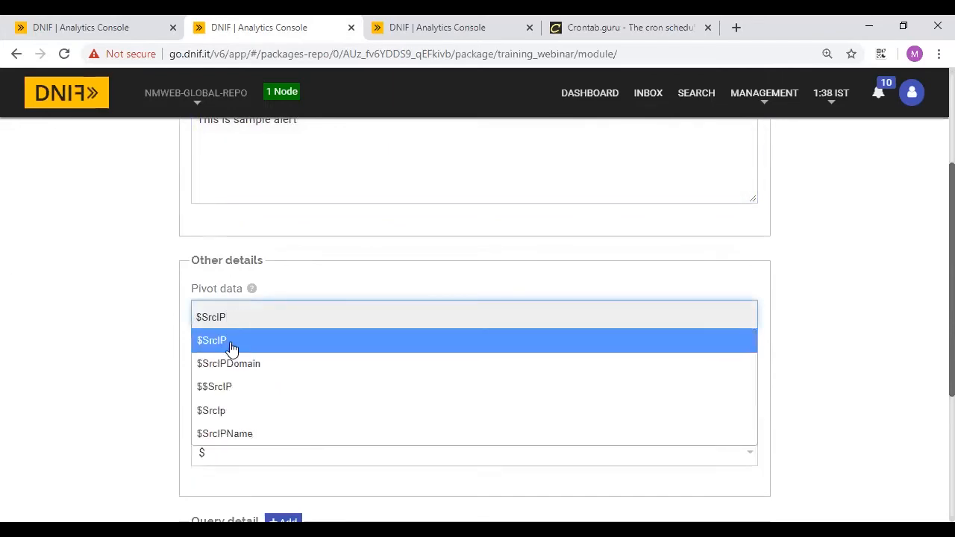
{"action": "left_click", "coordinate": [231, 347]}
{"action": "type", "text": "$"}
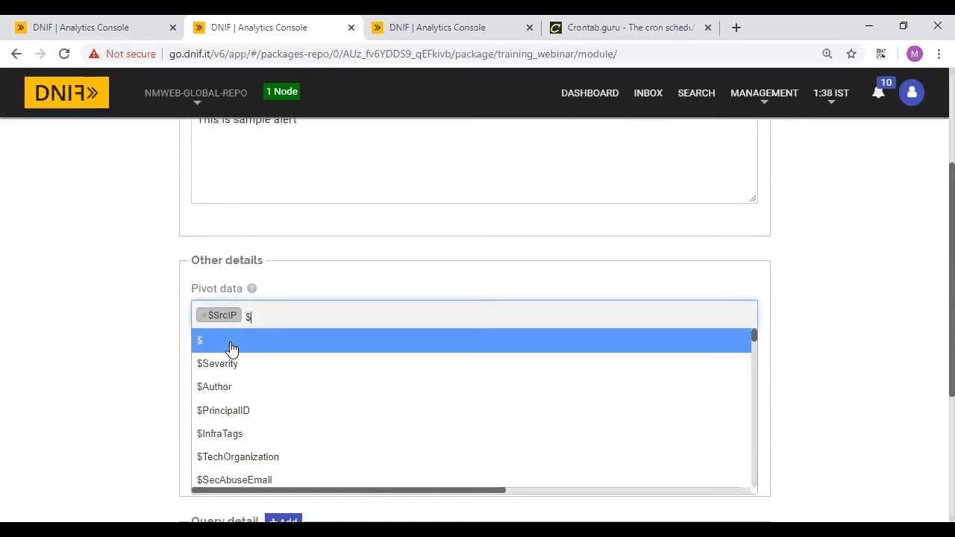
{"action": "type", "text": "DstIP"}
{"action": "left_click", "coordinate": [241, 344]}
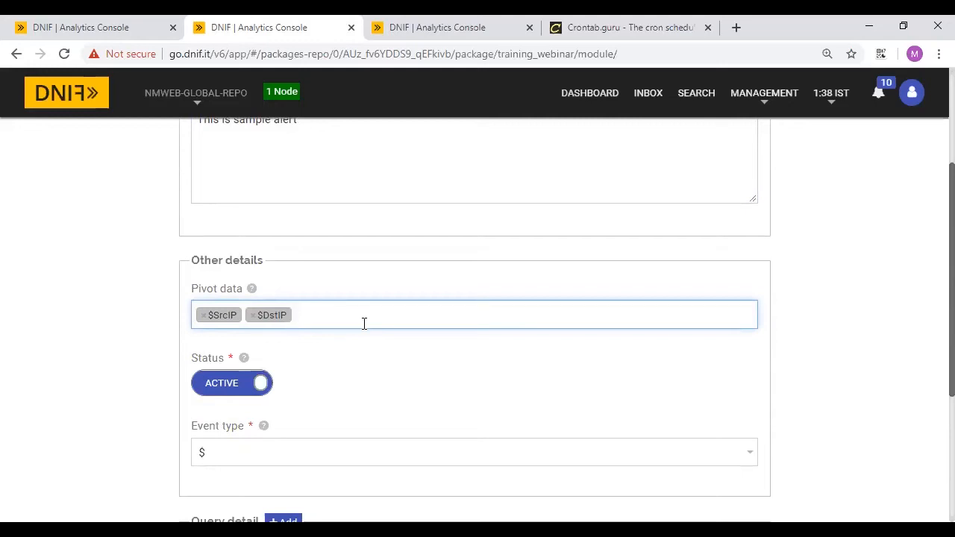
{"action": "type", "text": "$"}
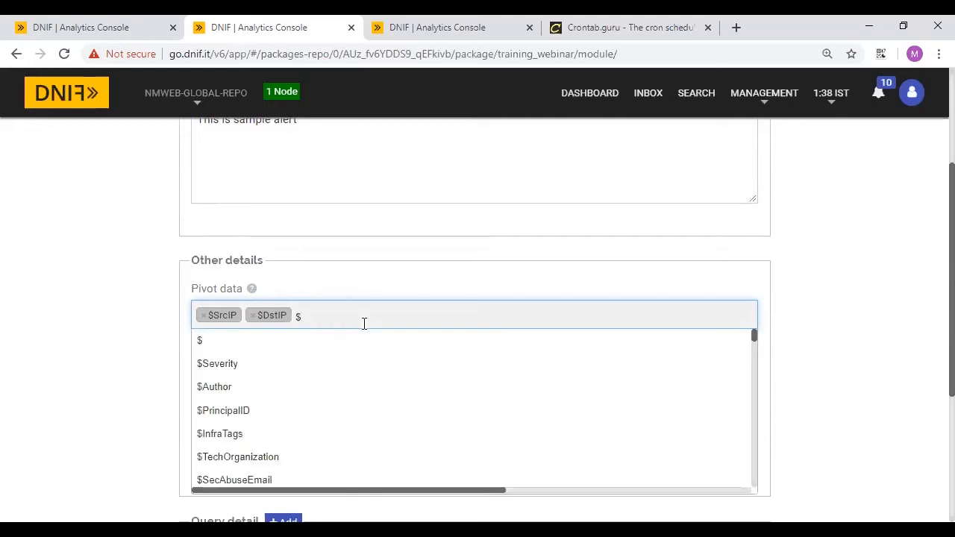
{"action": "type", "text": "devsrc"}
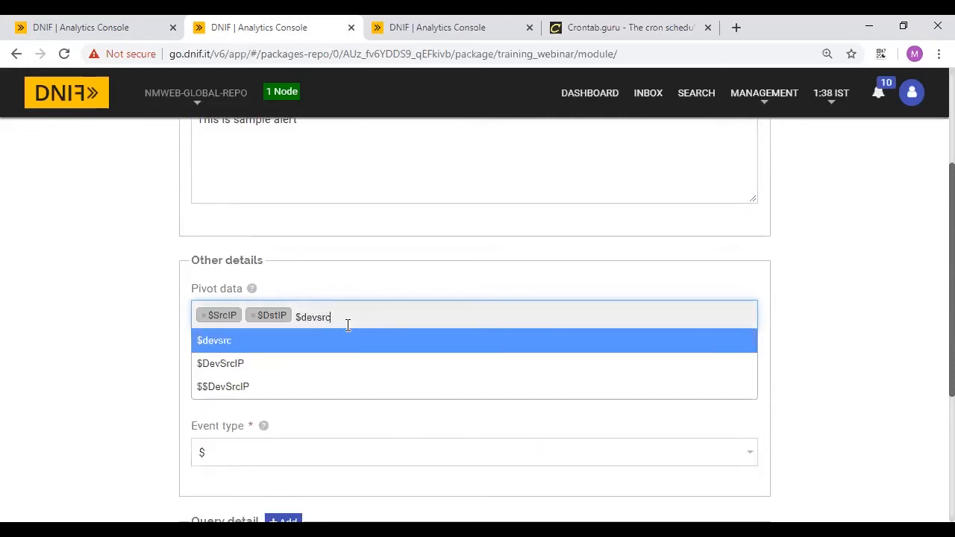
{"action": "left_click", "coordinate": [237, 365]}
- Set the event type to $SrcIP, then switch over to the Inbox
{"action": "scroll", "coordinate": [413, 386], "scroll_direction": "down", "scroll_amount": 2}
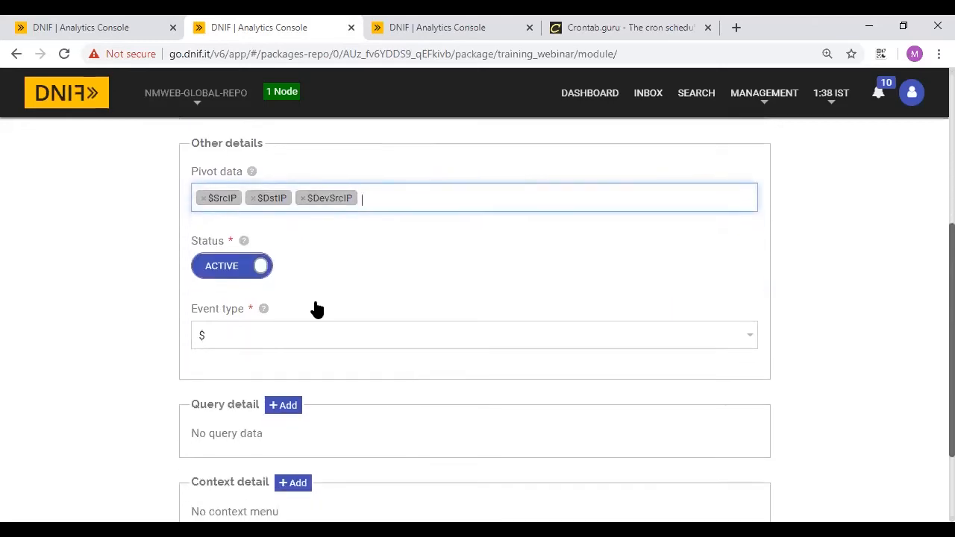
{"action": "scroll", "coordinate": [265, 298], "scroll_direction": "down", "scroll_amount": 1}
{"action": "left_click", "coordinate": [209, 260]}
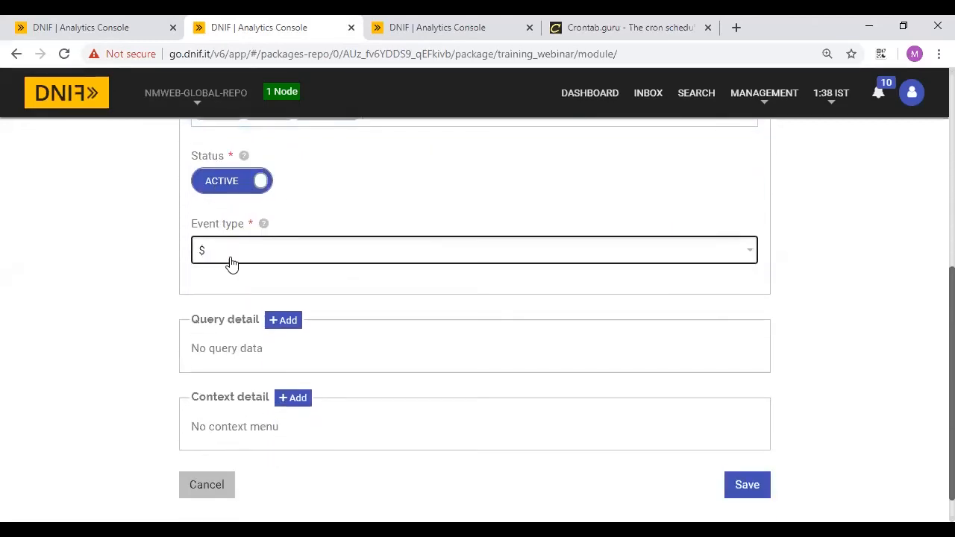
{"action": "left_click", "coordinate": [227, 284]}
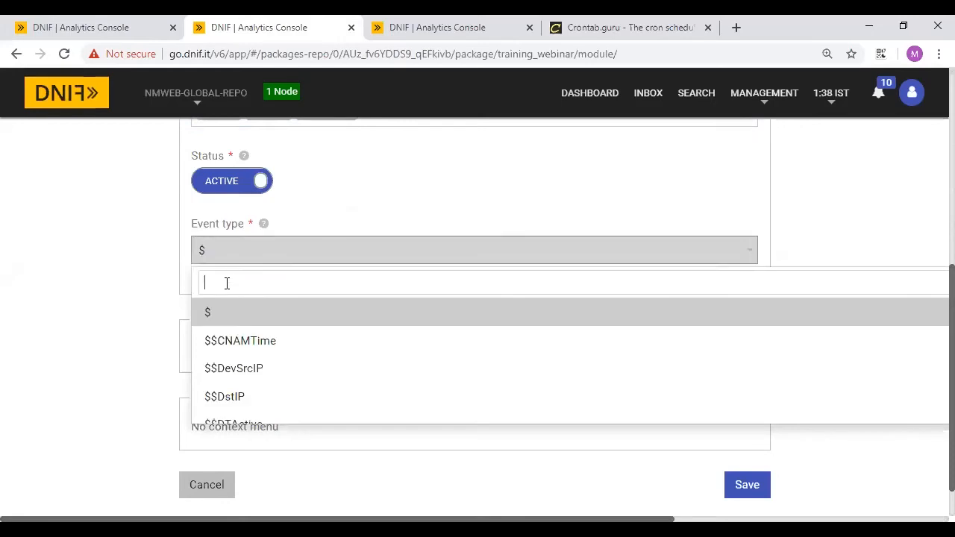
{"action": "type", "text": "srcip"}
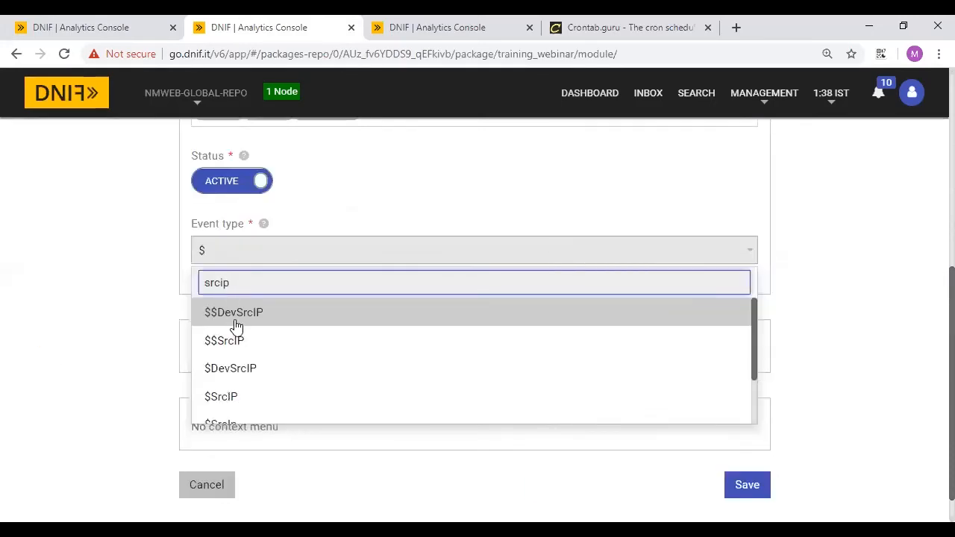
{"action": "left_click", "coordinate": [239, 397]}
{"action": "scroll", "coordinate": [339, 346], "scroll_direction": "down", "scroll_amount": 1}
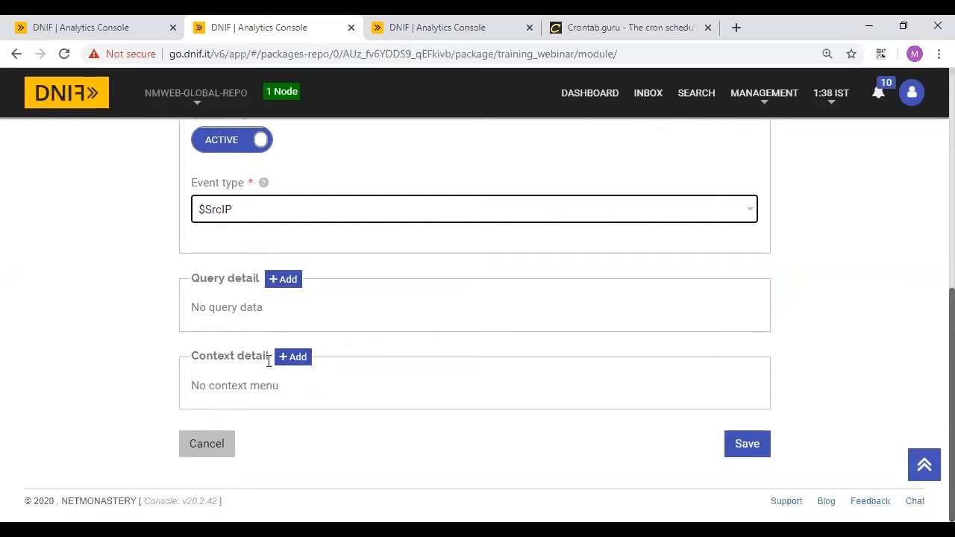
{"action": "left_click", "coordinate": [407, 25]}
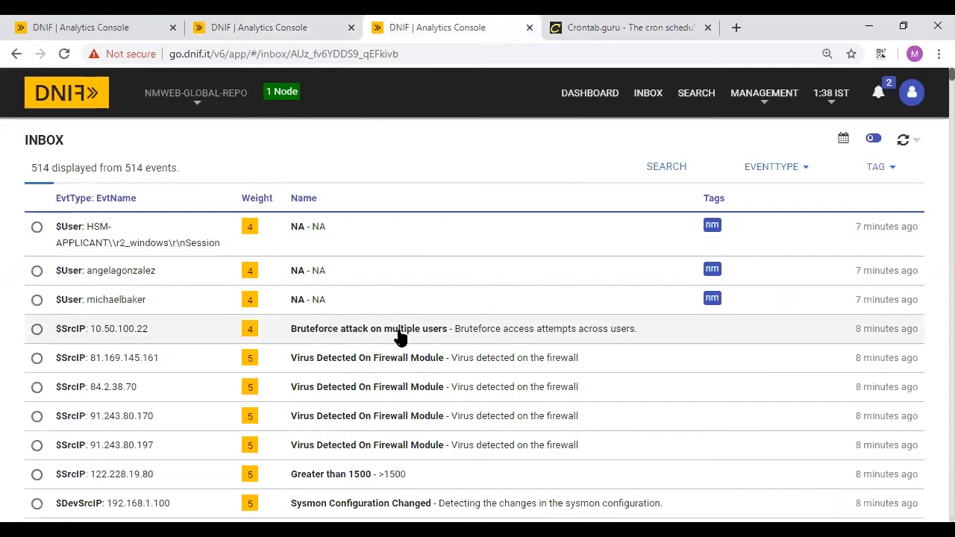
{"action": "left_click", "coordinate": [399, 334]}
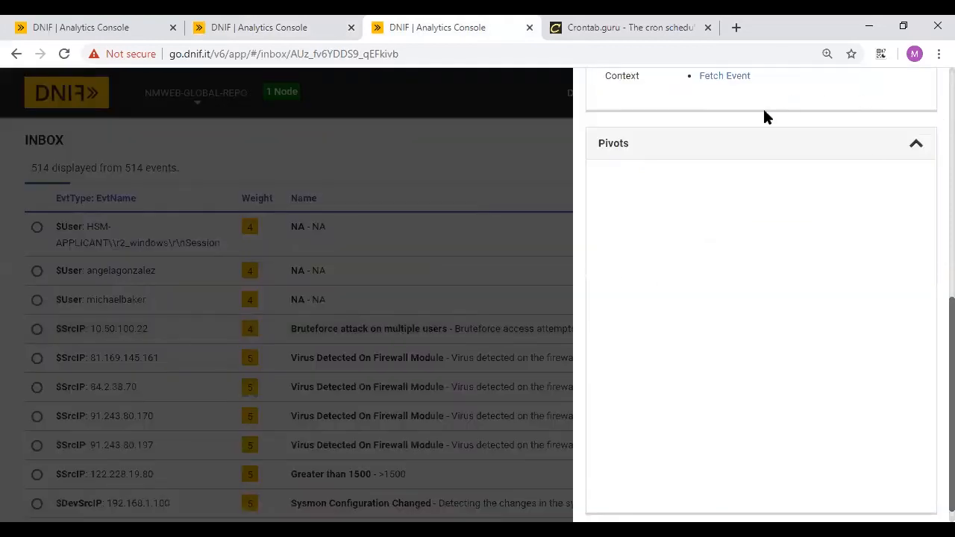
{"action": "scroll", "coordinate": [731, 87], "scroll_direction": "up", "scroll_amount": 1}
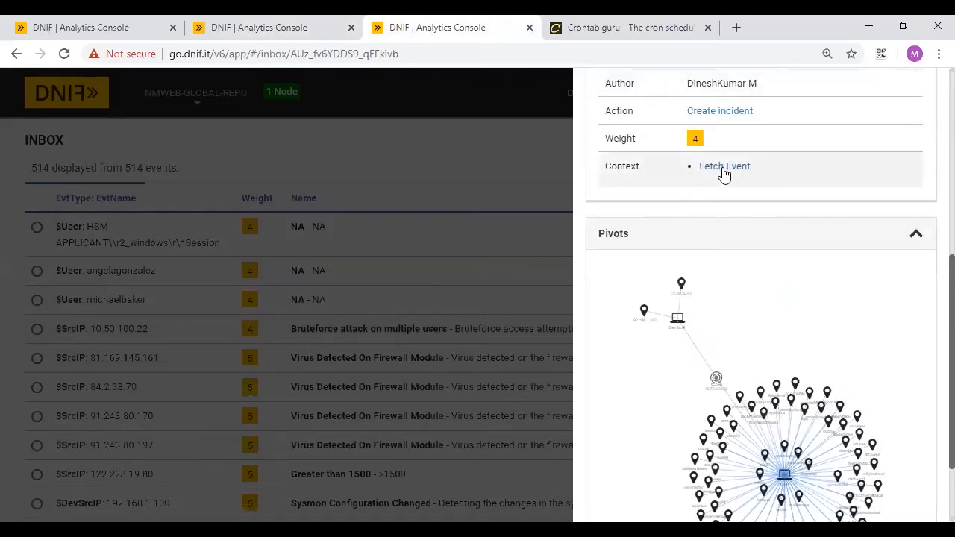
- Add a context detail titled 'fetchdata' with a _fetch * from event where $Duration=24h query
{"action": "left_click", "coordinate": [266, 17]}
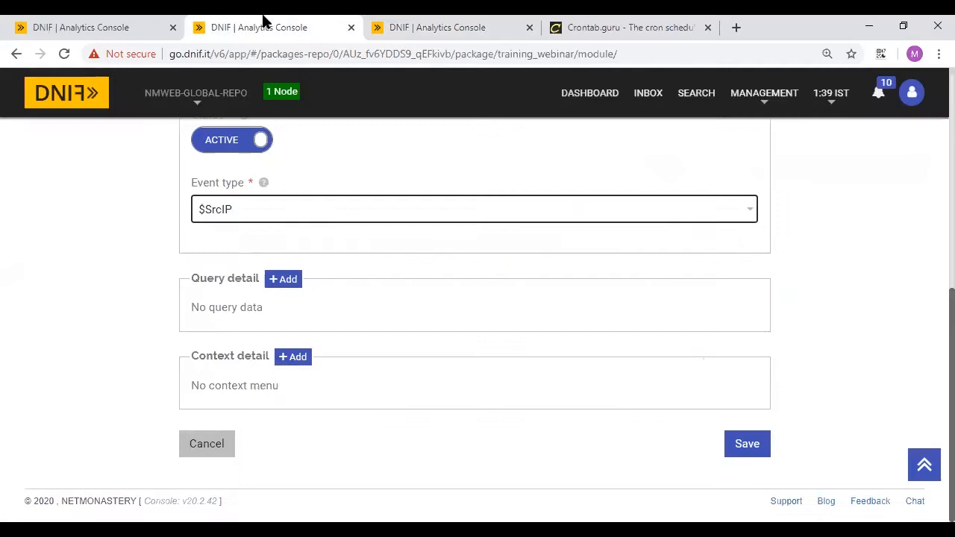
{"action": "left_click", "coordinate": [293, 359]}
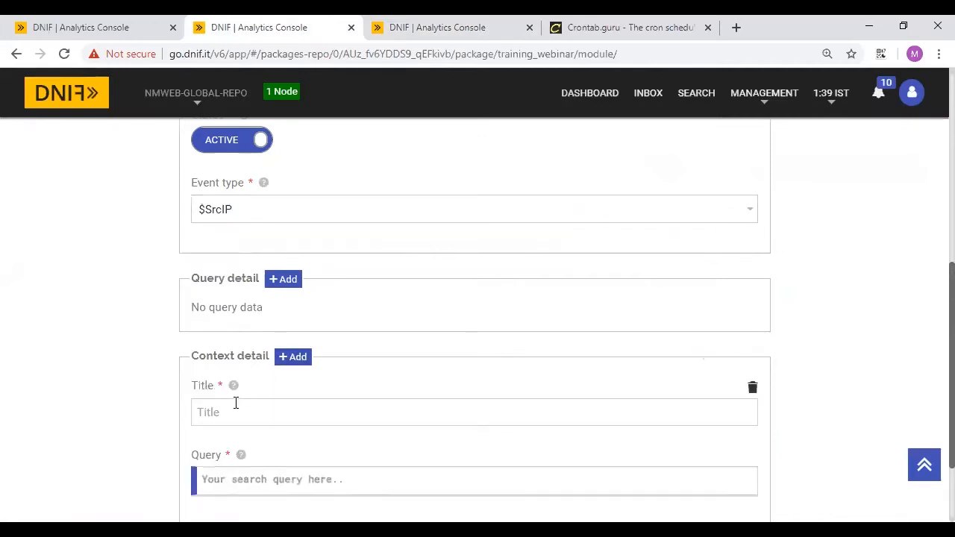
{"action": "scroll", "coordinate": [231, 403], "scroll_direction": "down", "scroll_amount": 2}
{"action": "left_click", "coordinate": [228, 292]}
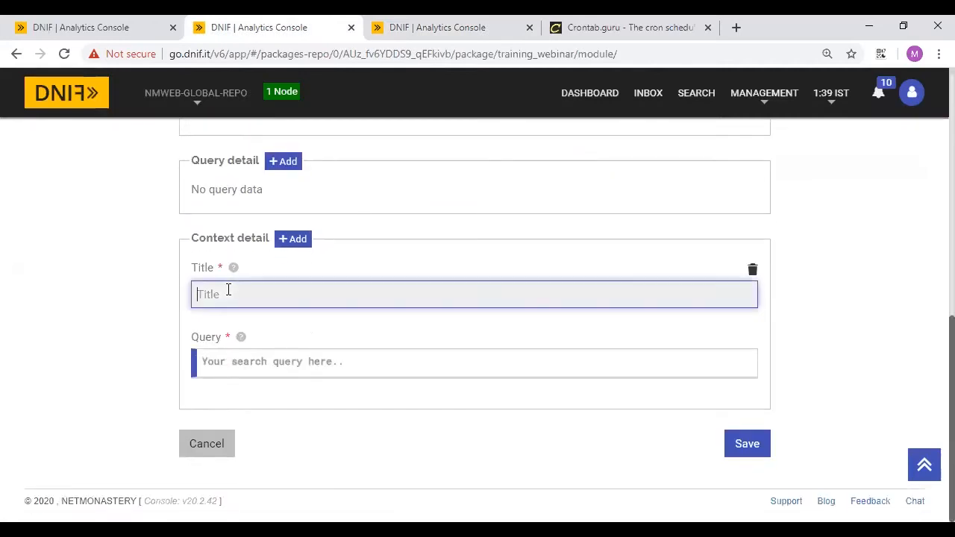
{"action": "type", "text": "fetchdata"}
{"action": "left_click", "coordinate": [232, 359]}
{"action": "type", "text": "_"}
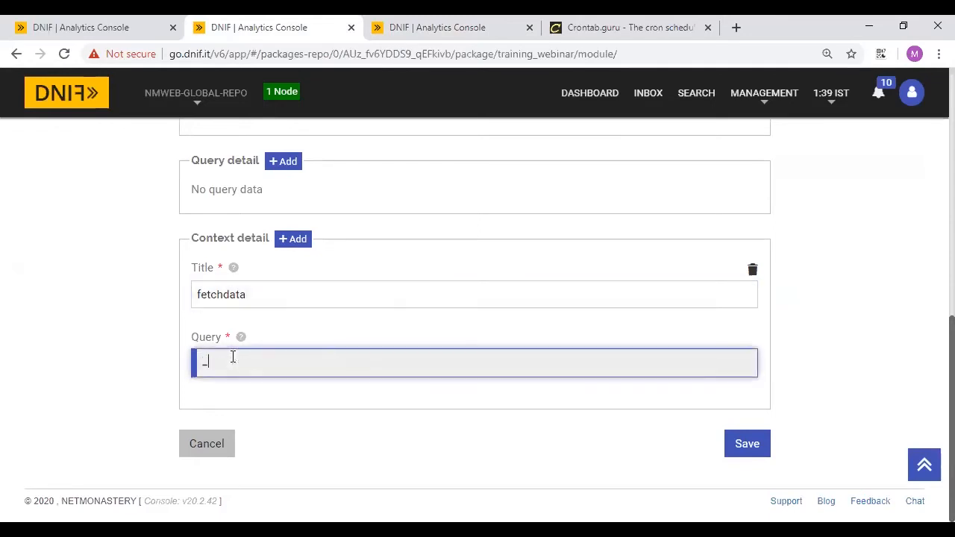
{"action": "type", "text": "fetch * from "}
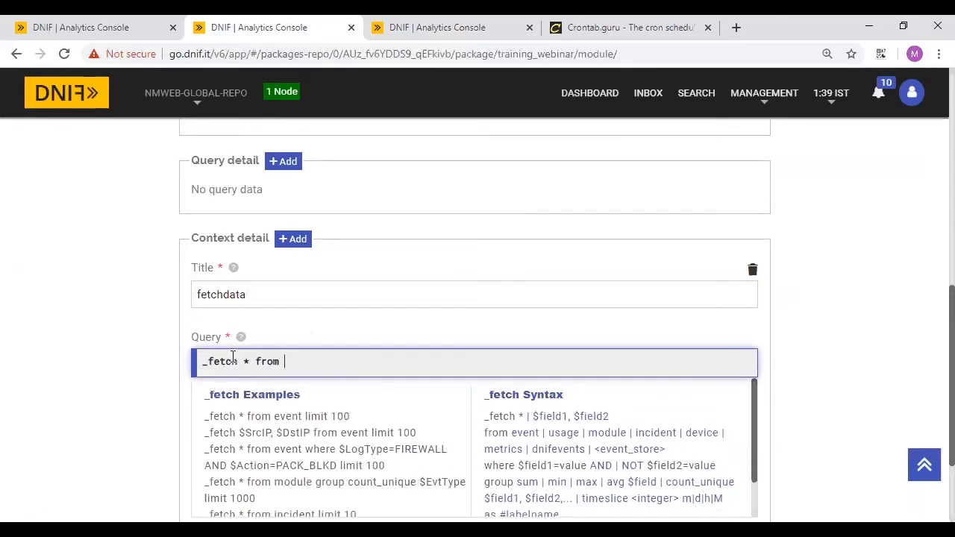
{"action": "type", "text": "event where $Duration=24h AND"}
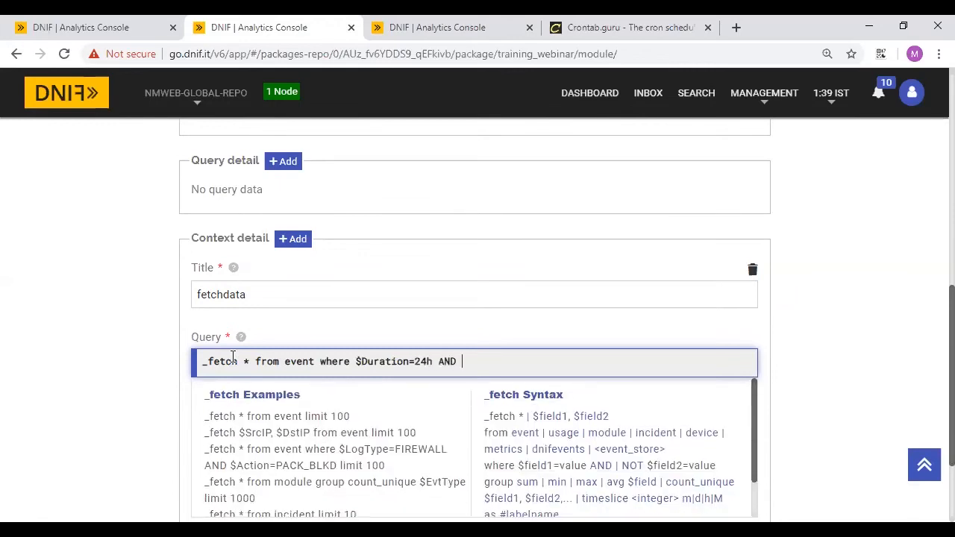
{"action": "type", "text": "_Evt"}
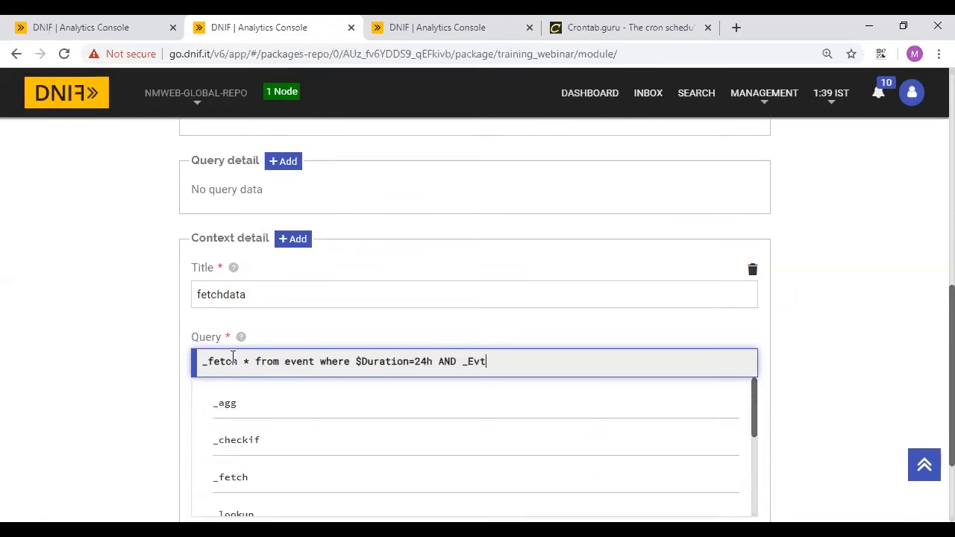
{"action": "type", "text": "L"}
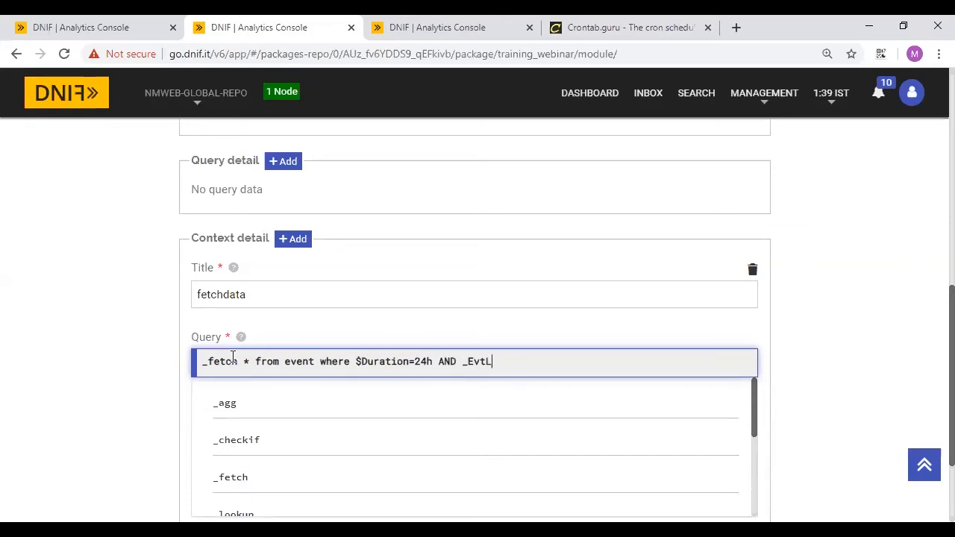
{"action": "type", "text": "e"}
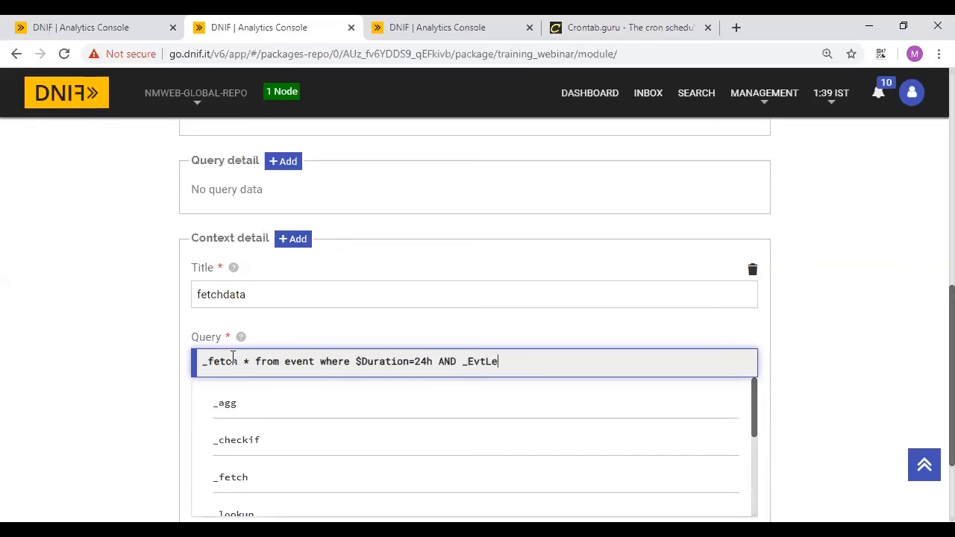
{"action": "key", "text": "BackSpace"}
{"action": "type", "text": "Type_ = "}
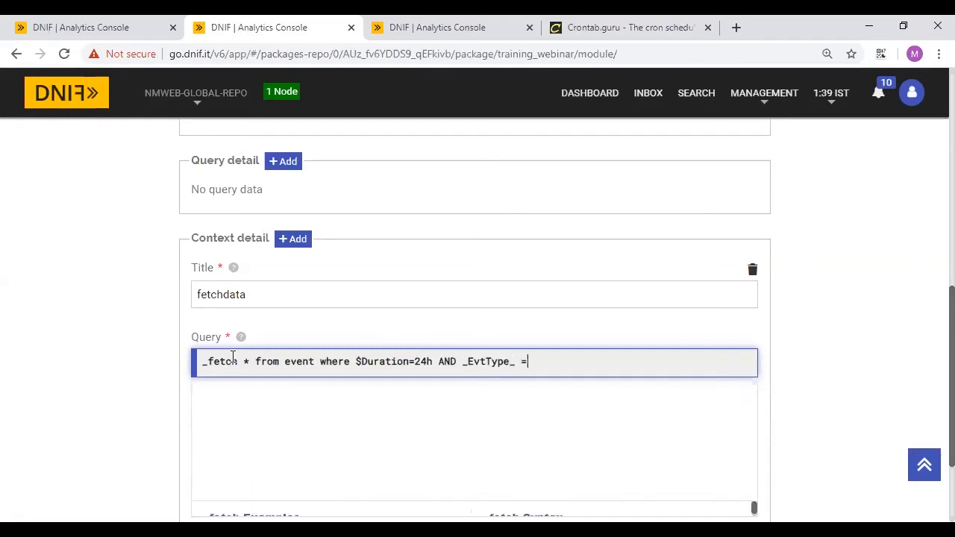
{"action": "type", "text": "_EvtName_"}
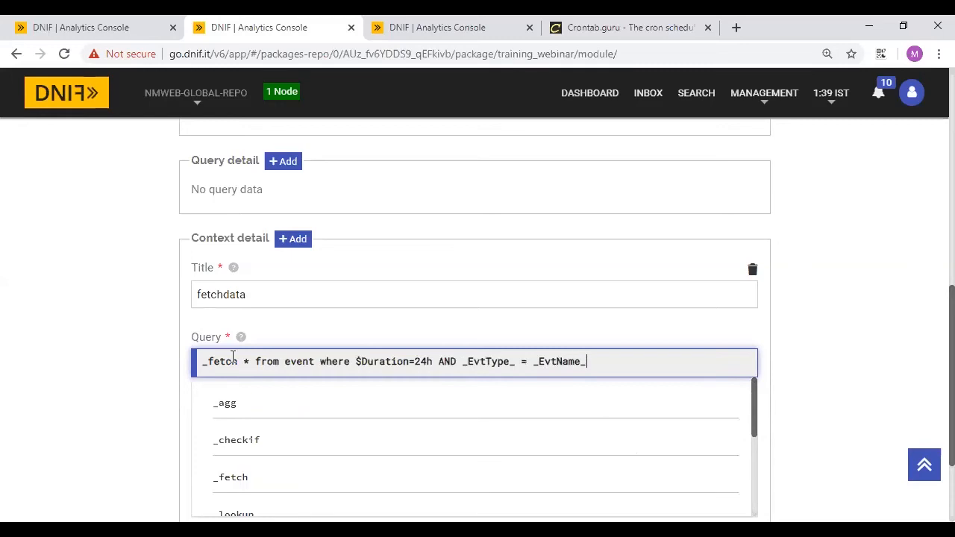
{"action": "type", "text": " limit 10"}
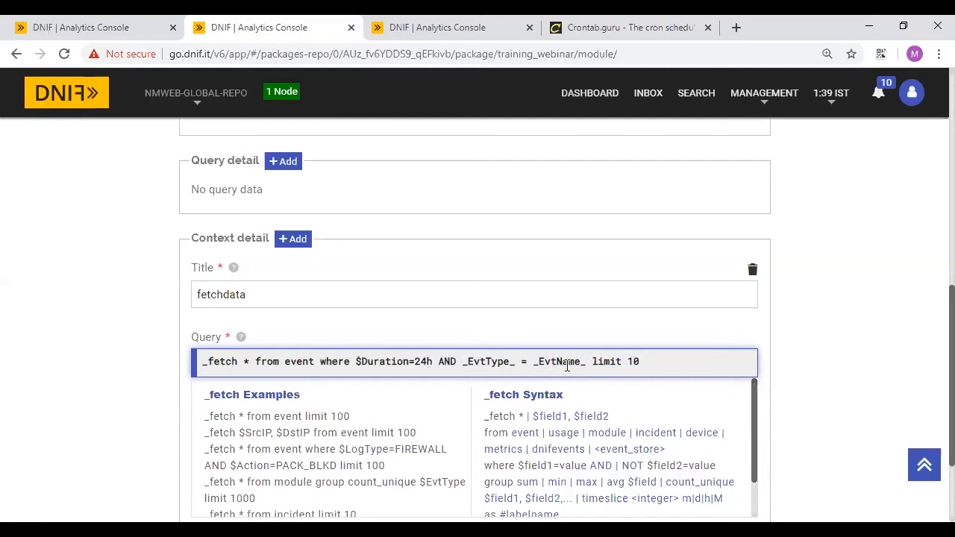
- Clear the context query, delete the context detail entry, and save the module
{"action": "scroll", "coordinate": [450, 369], "scroll_direction": "down", "scroll_amount": 3}
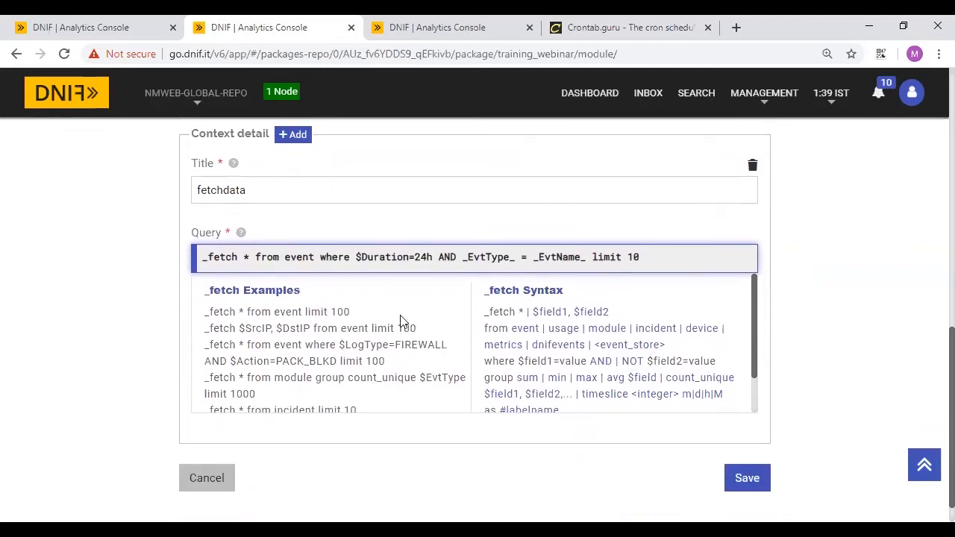
{"action": "triple_click", "coordinate": [291, 259]}
{"action": "key", "text": "BackSpace"}
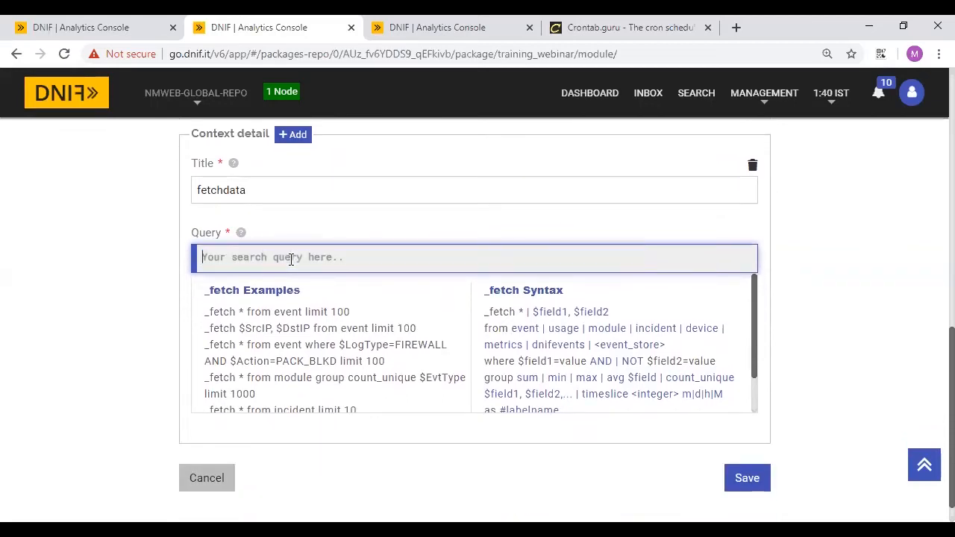
{"action": "left_click", "coordinate": [751, 165]}
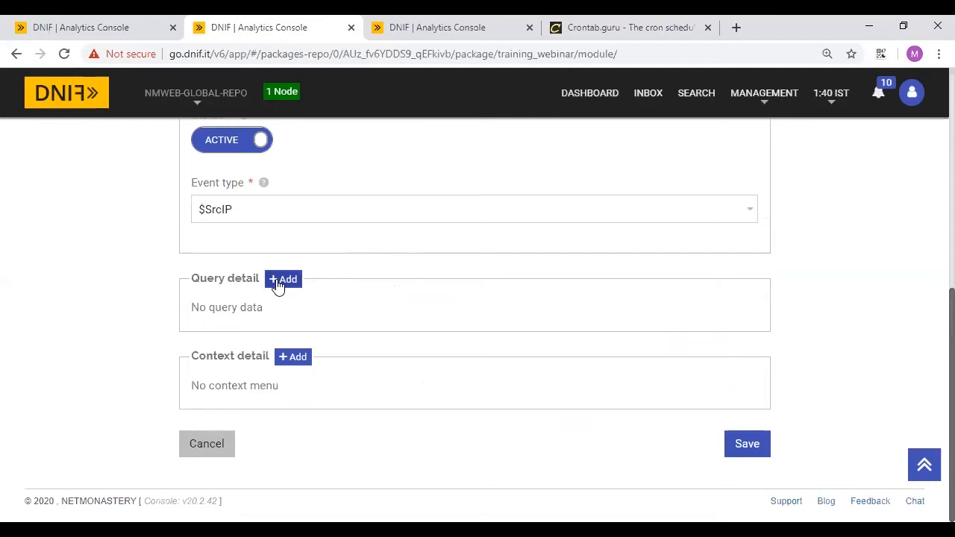
{"action": "left_click", "coordinate": [747, 444]}
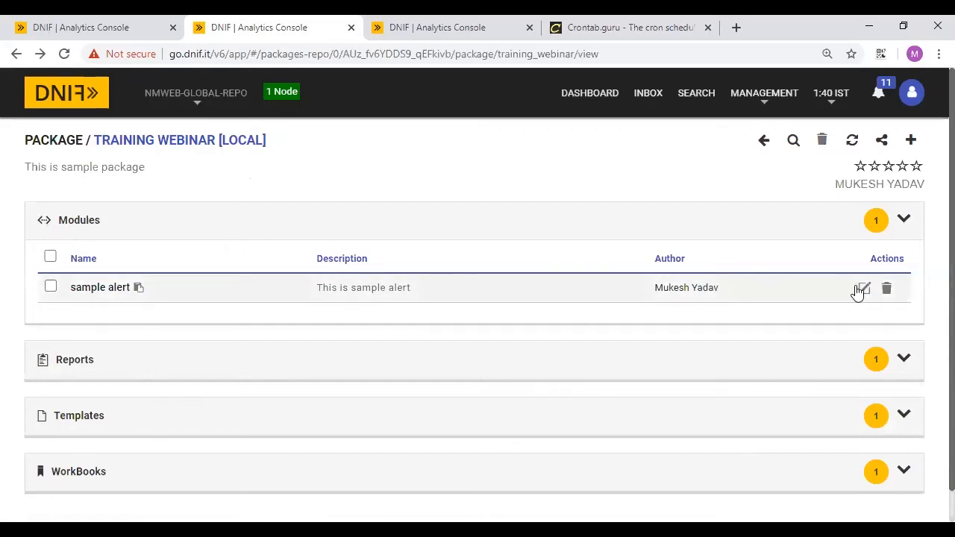
- Collapse and re-expand the Training Webinar package's Modules section
{"action": "left_click", "coordinate": [780, 227]}
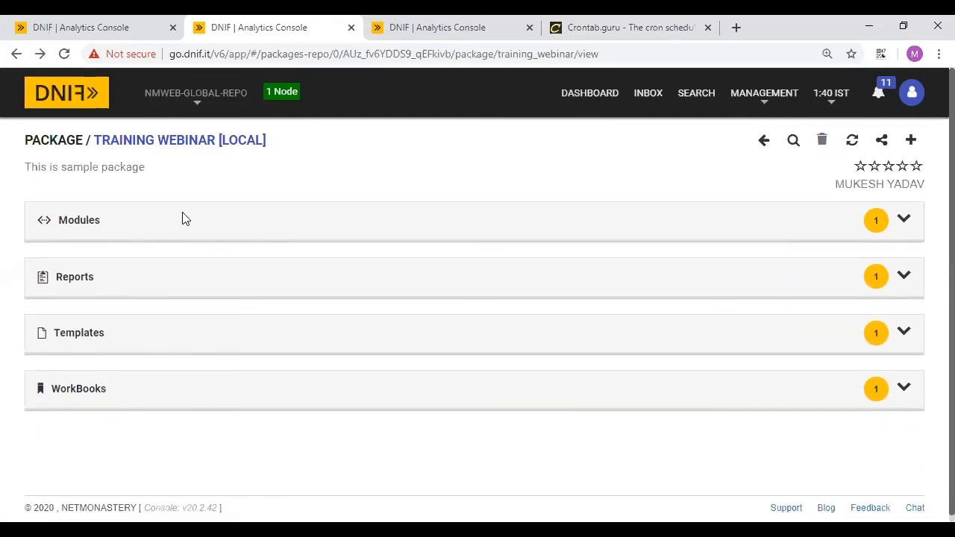
{"action": "left_click", "coordinate": [82, 231]}
- Change the query's second line from '_trigger template_email' to '_raise module'
{"action": "left_click", "coordinate": [82, 22]}
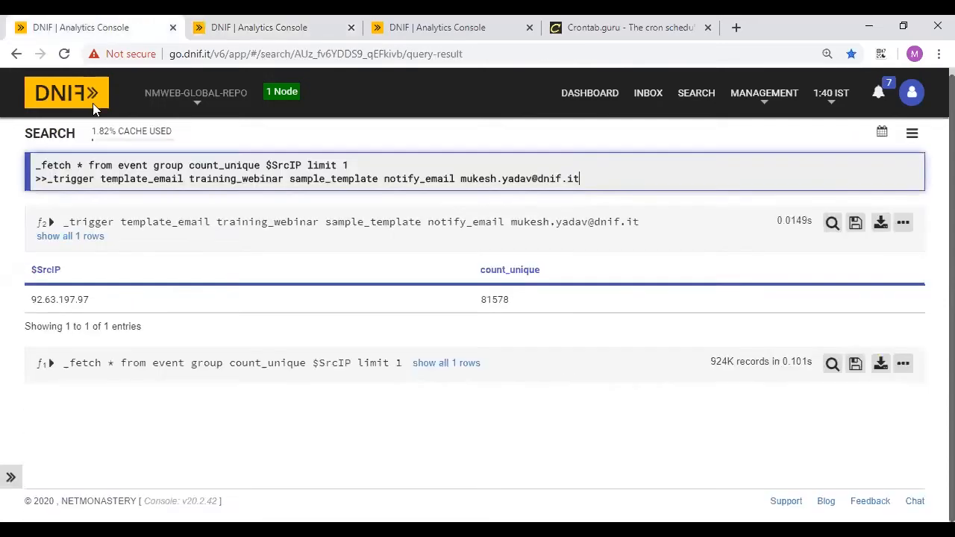
{"action": "double_click", "coordinate": [76, 180]}
{"action": "type", "text": "_rais"}
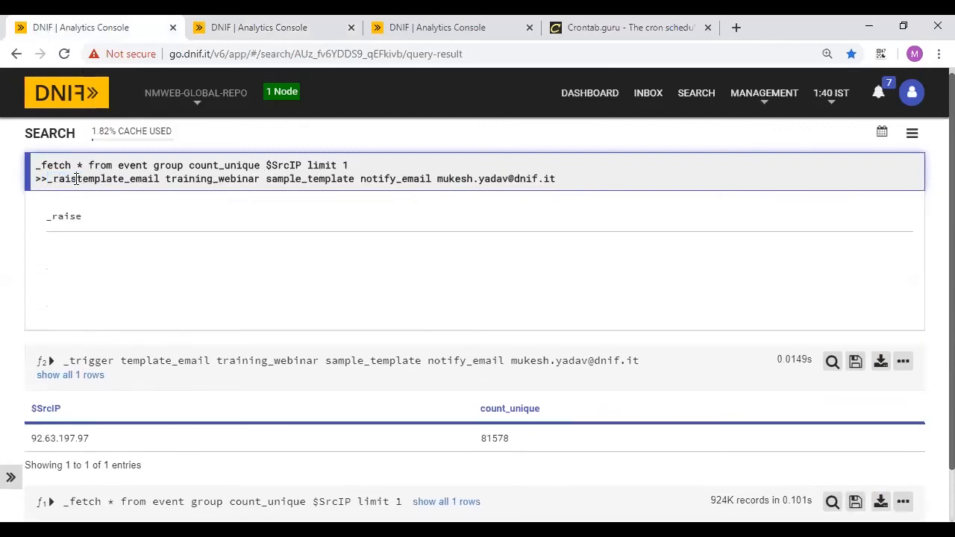
{"action": "type", "text": "e"}
{"action": "double_click", "coordinate": [109, 180]}
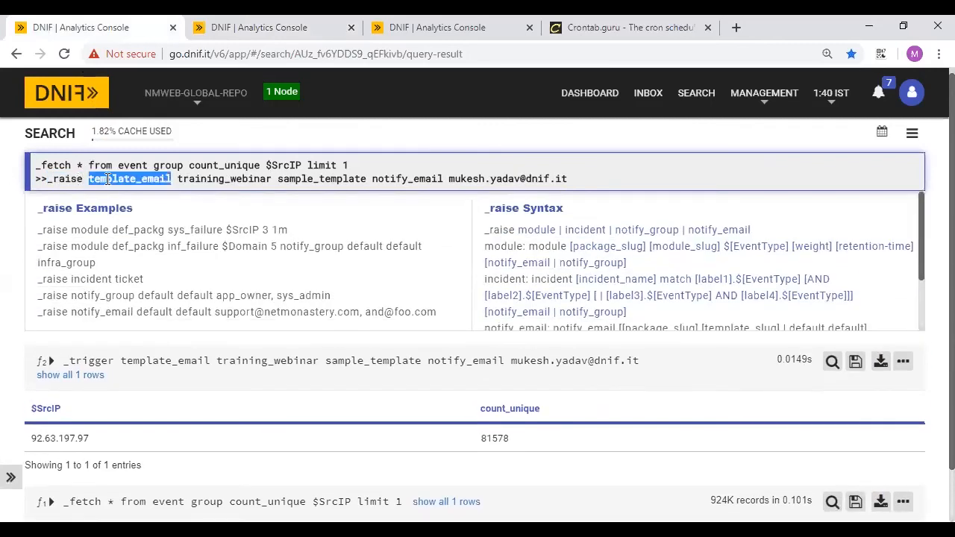
{"action": "key", "text": "BackSpace"}
{"action": "type", "text": "module"}
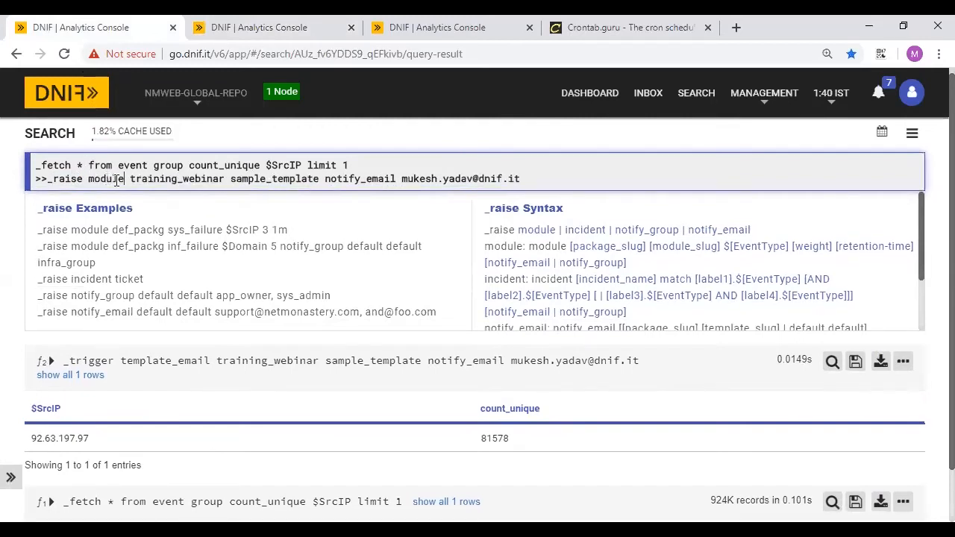
- Rename sample_template to sample_alert in the query
{"action": "double_click", "coordinate": [160, 180]}
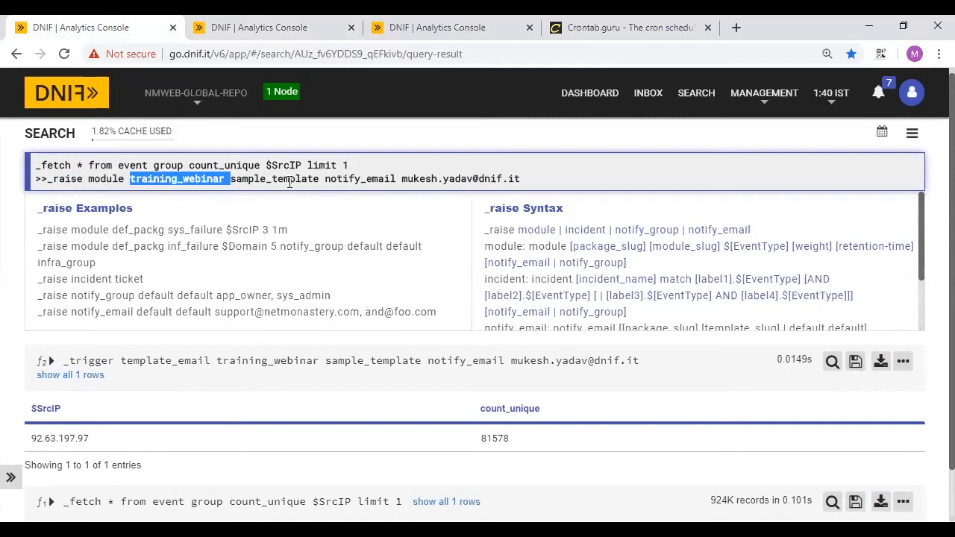
{"action": "double_click", "coordinate": [291, 180]}
{"action": "left_click", "coordinate": [324, 179]}
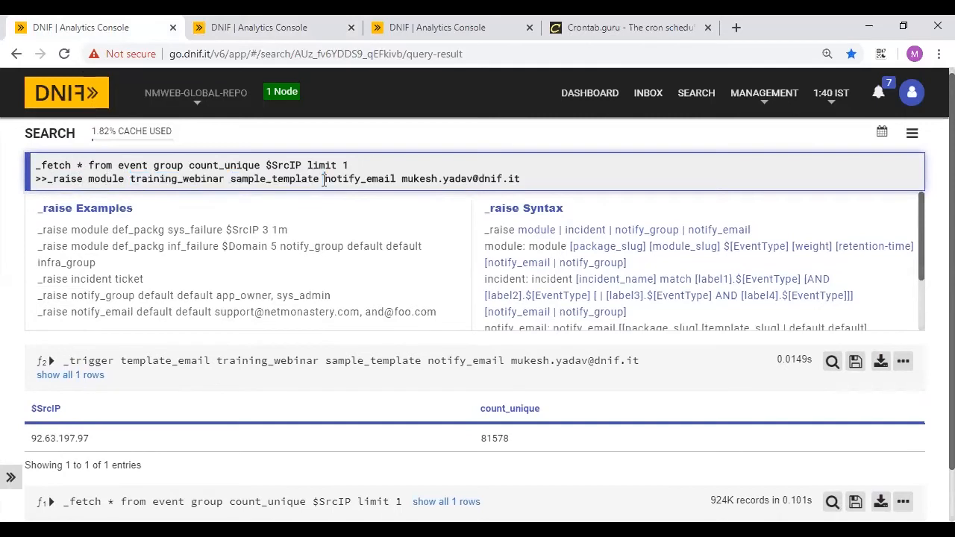
{"action": "key", "text": "BackSpace"}
{"action": "key", "text": "BackSpace"}
{"action": "key", "text": "BackSpace"}
{"action": "key", "text": "BackSpace"}
{"action": "key", "text": "BackSpace"}
{"action": "key", "text": "BackSpace"}
{"action": "key", "text": "BackSpace"}
{"action": "key", "text": "BackSpace"}
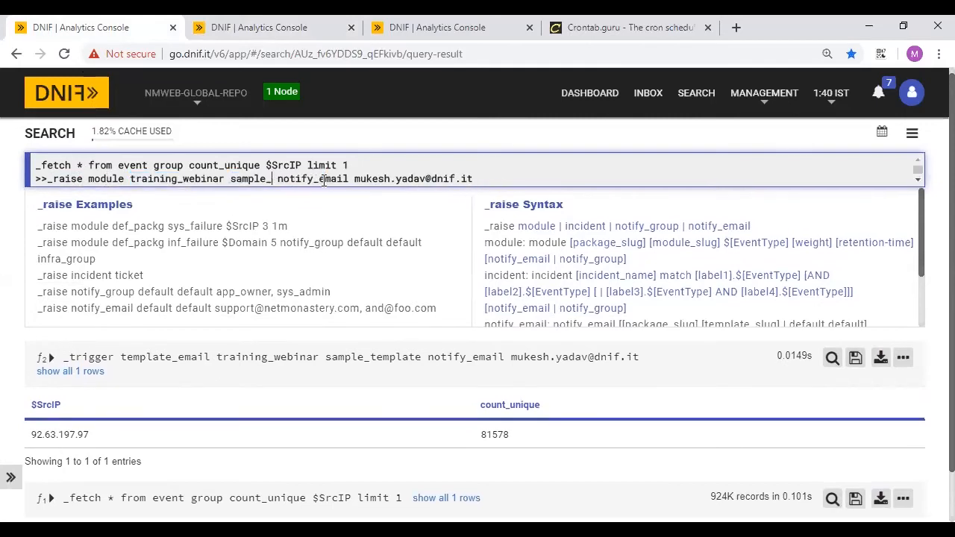
{"action": "type", "text": "alert"}
- Confirm the sample_alert module name in the Training Webinar package against the query
{"action": "left_click", "coordinate": [448, 21]}
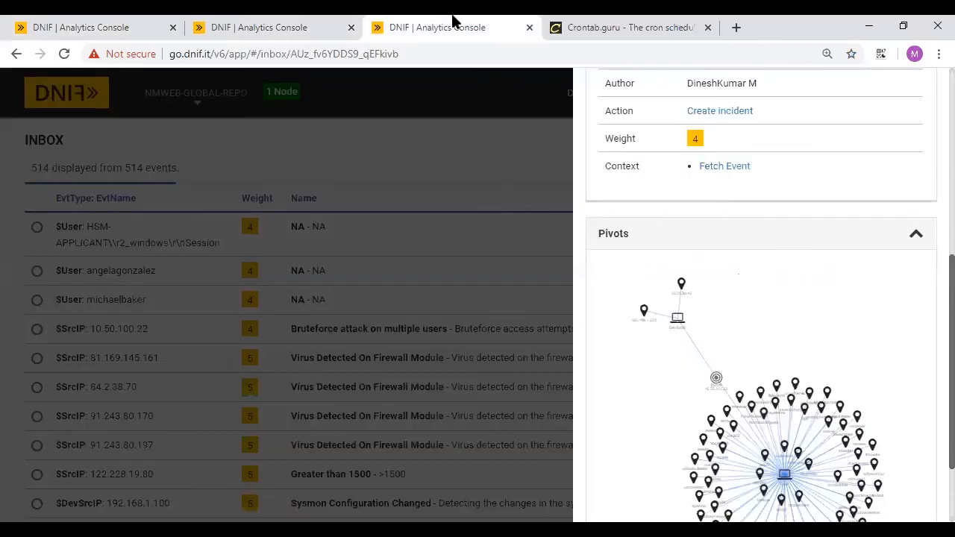
{"action": "left_click", "coordinate": [257, 23]}
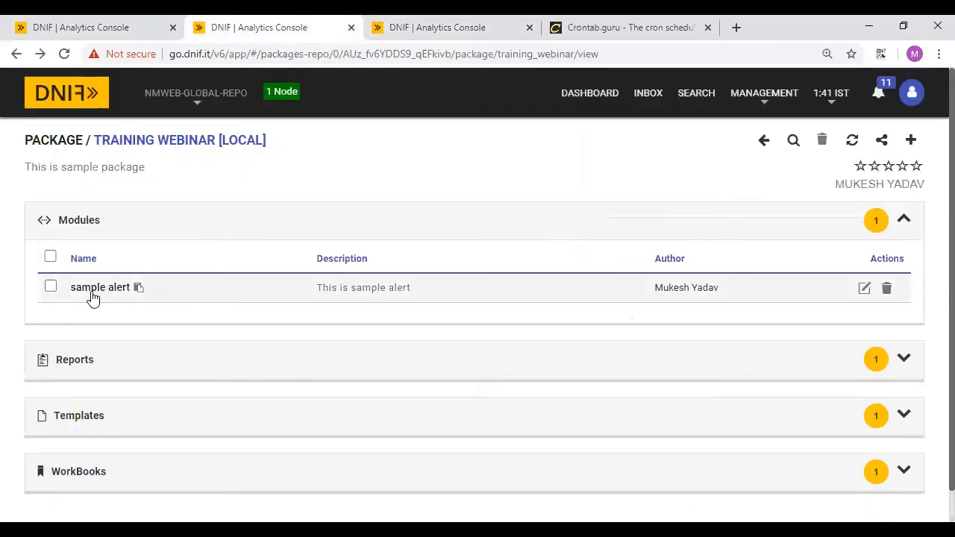
{"action": "left_click", "coordinate": [112, 22]}
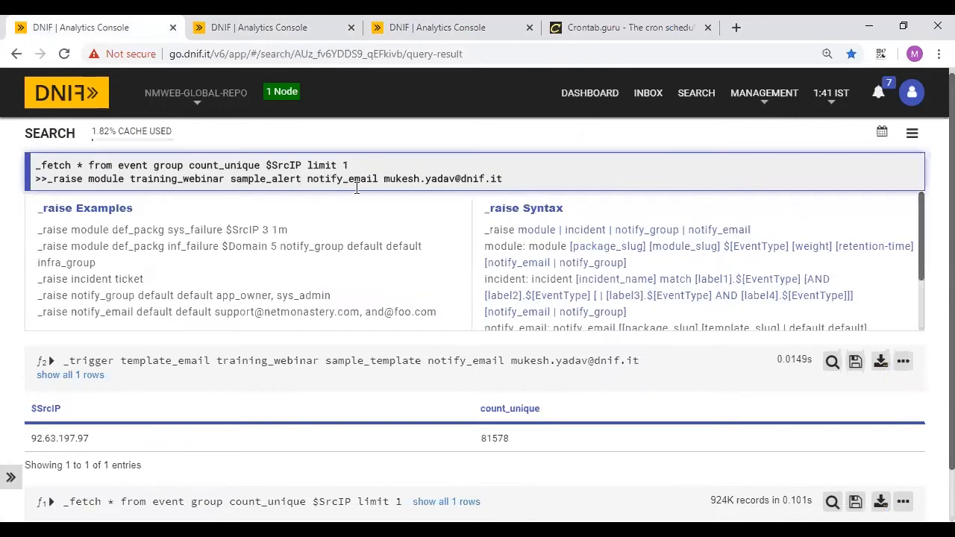
{"action": "left_click", "coordinate": [338, 179]}
{"action": "double_click", "coordinate": [179, 181]}
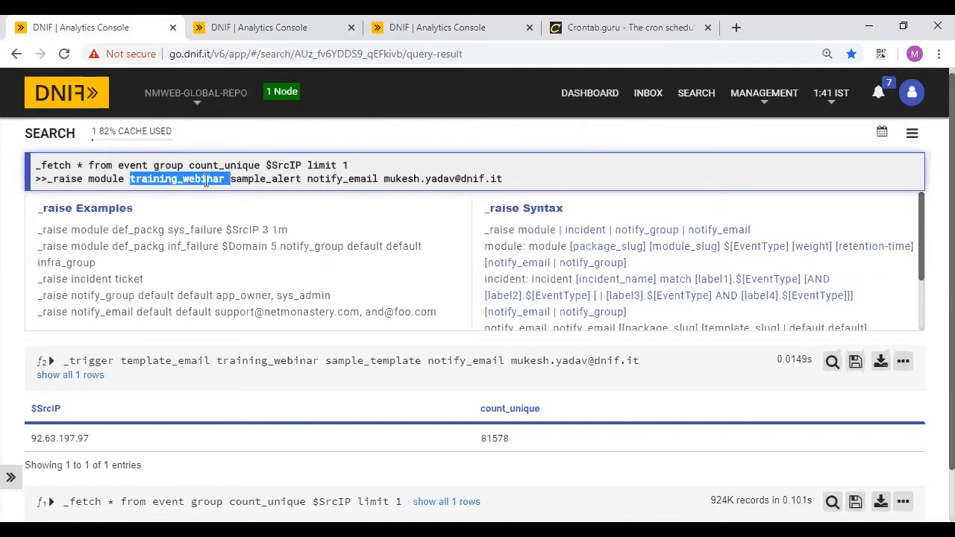
{"action": "double_click", "coordinate": [297, 181]}
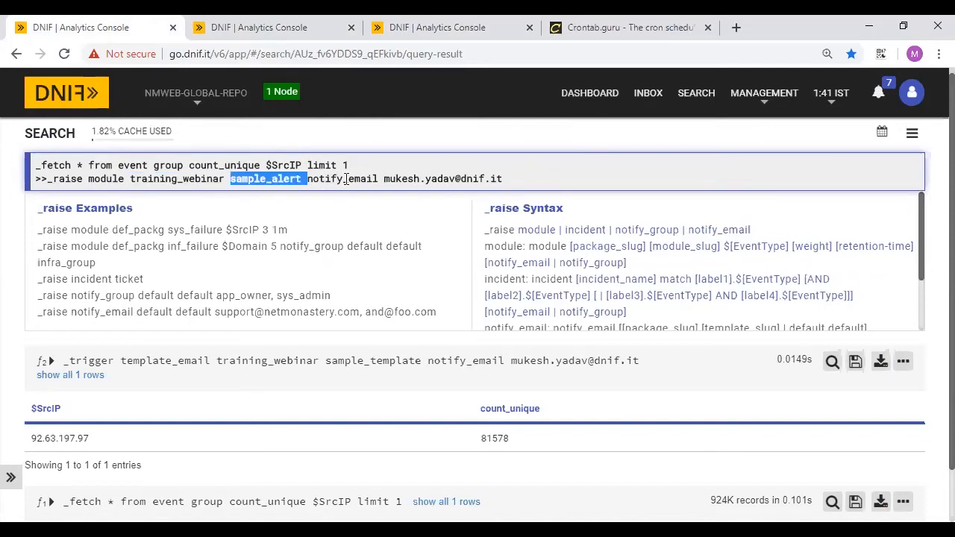
- Replace the notify_email option and recipient address with $SrcIP
{"action": "double_click", "coordinate": [342, 179]}
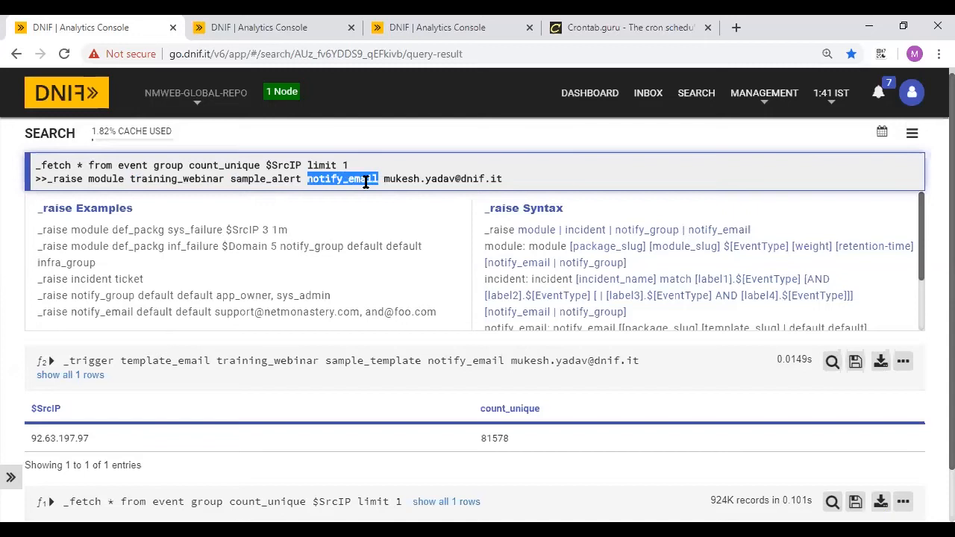
{"action": "left_click", "coordinate": [308, 181]}
{"action": "left_click_drag", "start_coordinate": [307, 180], "coordinate": [513, 175]}
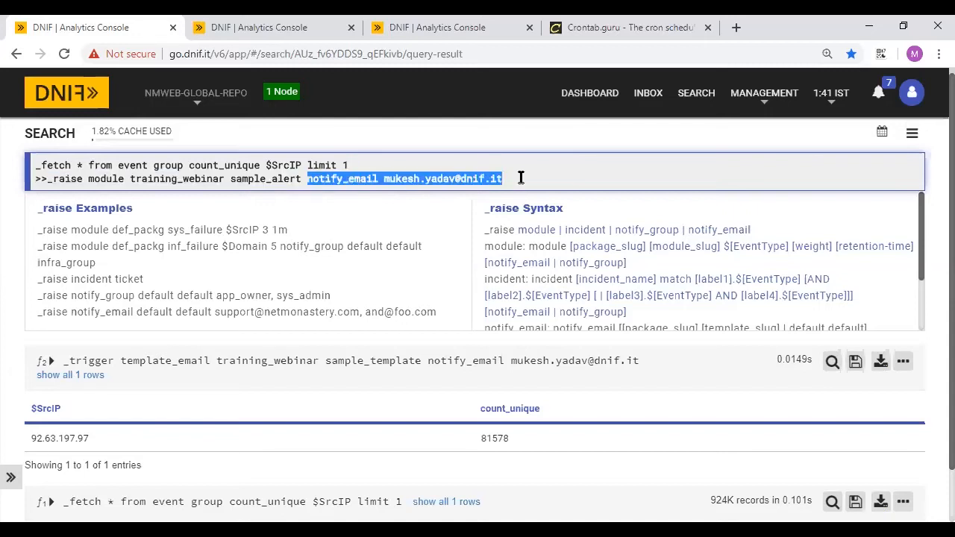
{"action": "key", "text": "BackSpace"}
{"action": "type", "text": "$"}
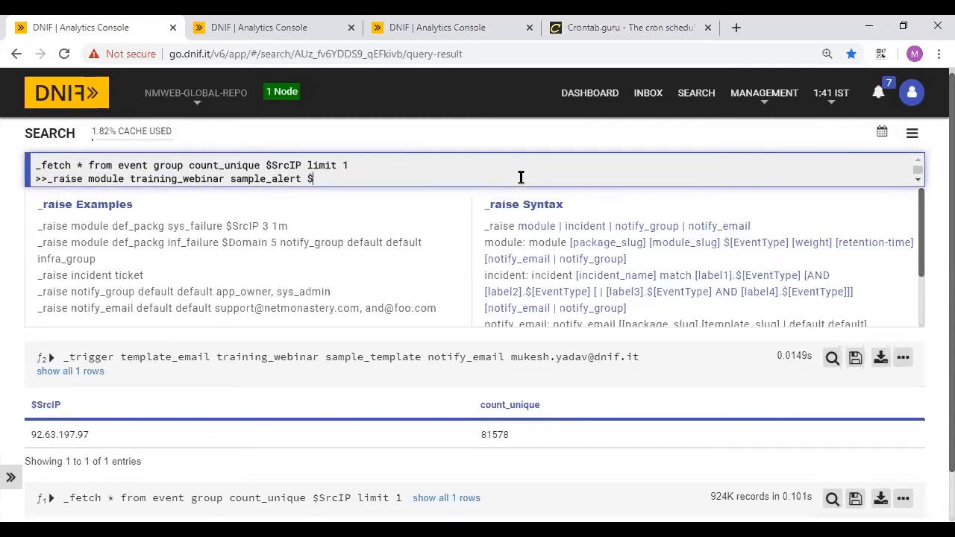
{"action": "type", "text": "SrcIp"}
{"action": "key", "text": "BackSpace"}
{"action": "type", "text": "P"}
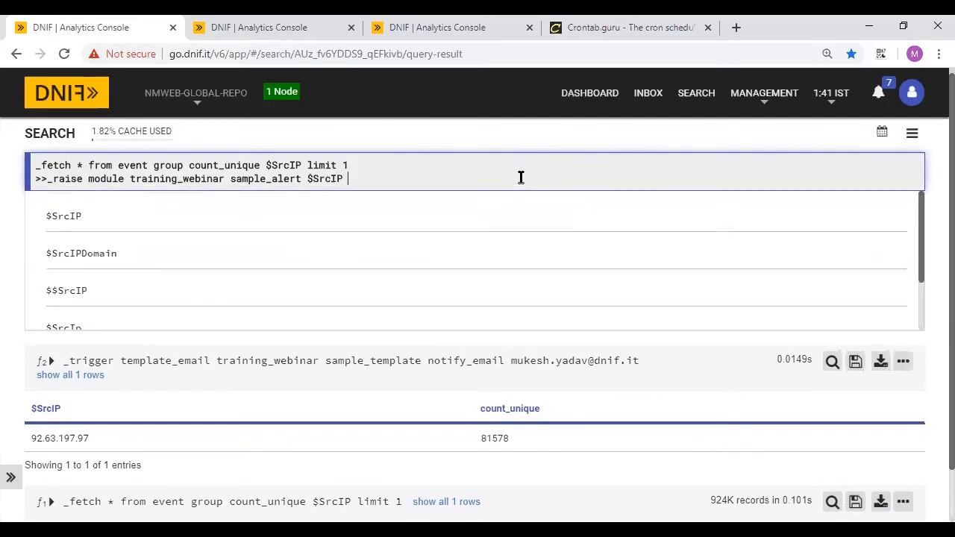
- Run the '_raise module training_webinar sample_alert $SrcIP 2 1m' query
{"action": "left_click", "coordinate": [283, 24]}
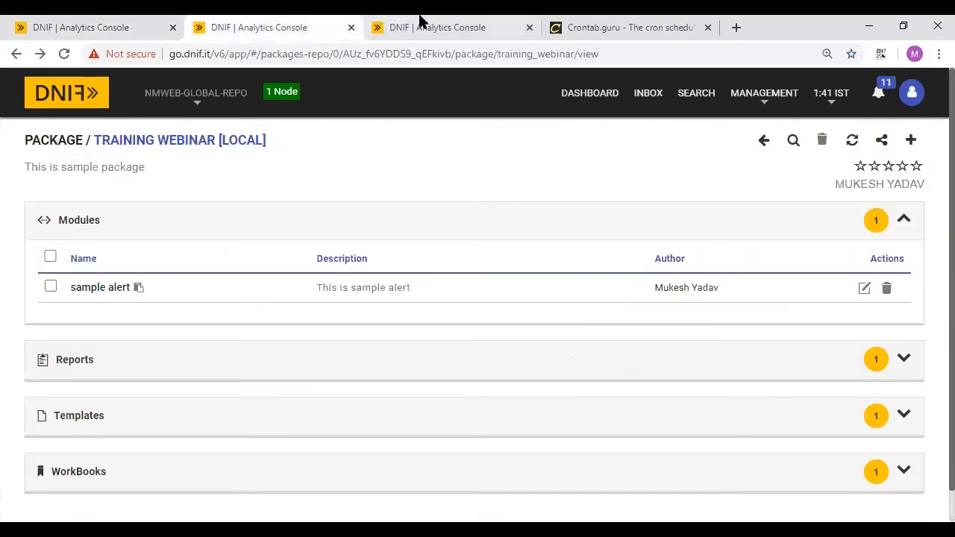
{"action": "left_click", "coordinate": [420, 21]}
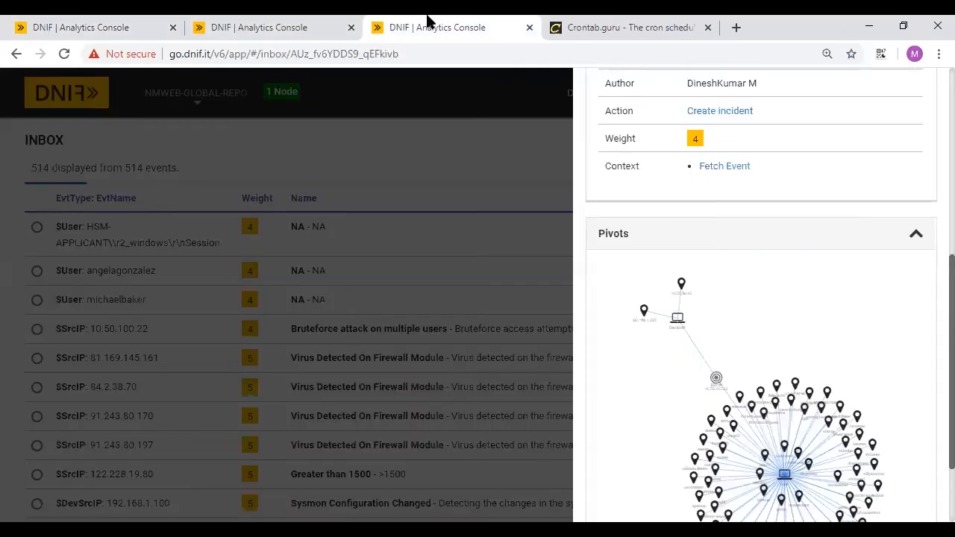
{"action": "left_click", "coordinate": [375, 249]}
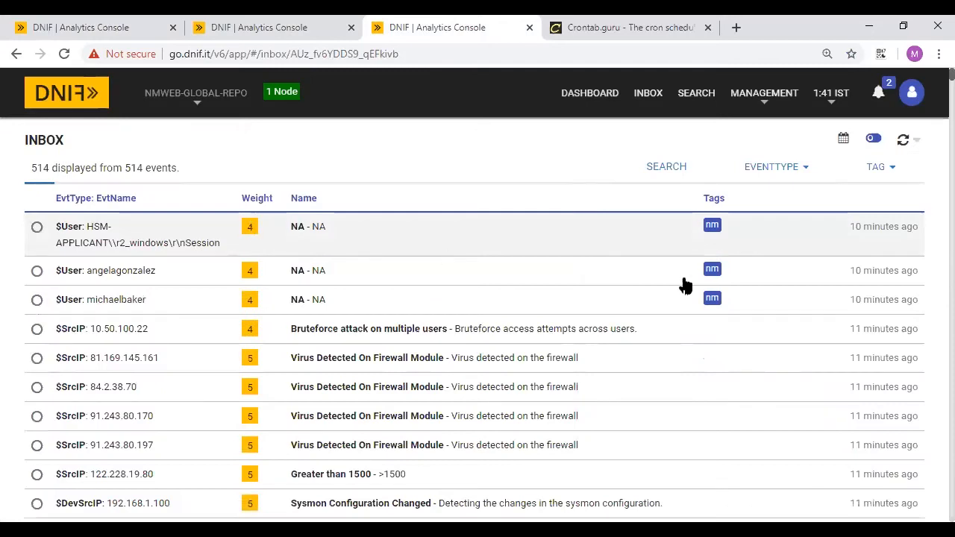
{"action": "left_click", "coordinate": [91, 21]}
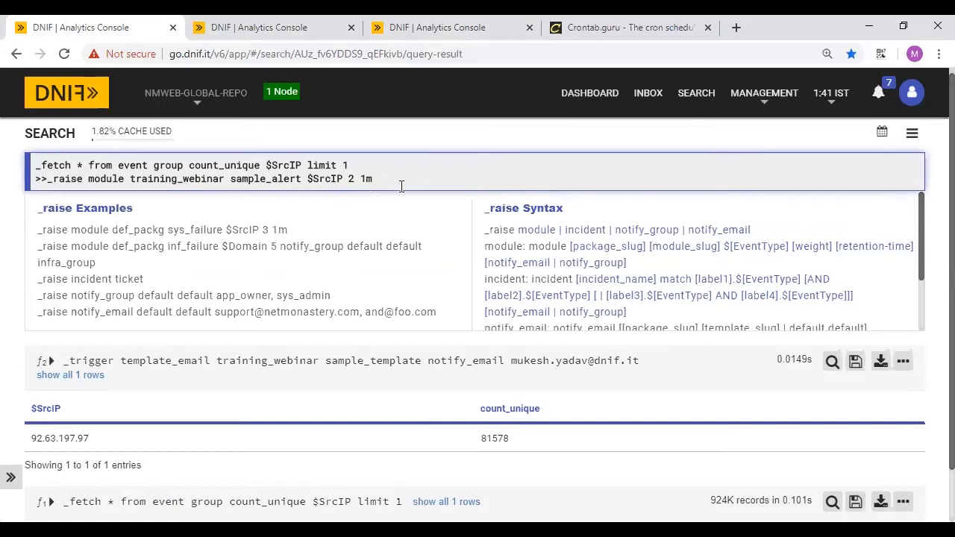
{"action": "key", "text": "shift+Return"}
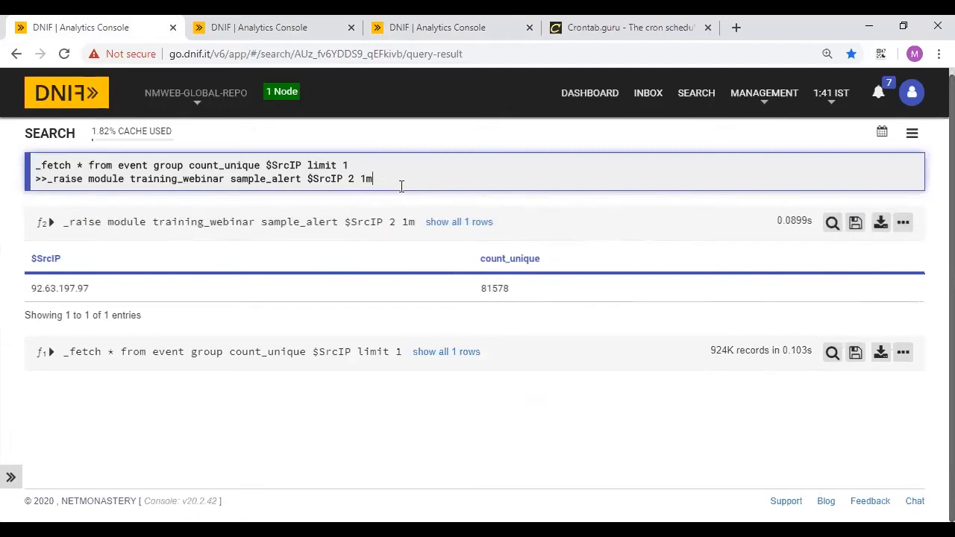
- Review the query's training_webinar, sample_alert, $SrcIP and weight 2 values, then view the Inbox
{"action": "left_click", "coordinate": [260, 21]}
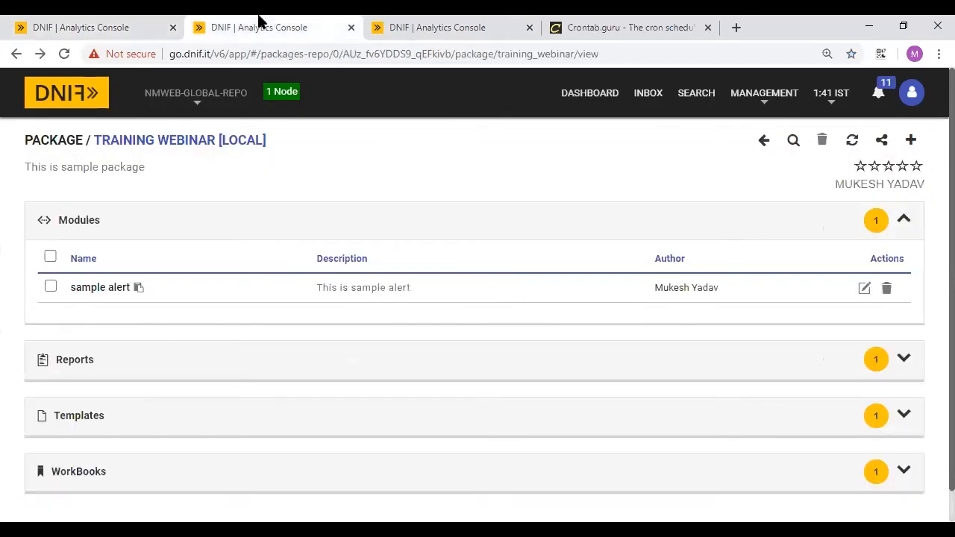
{"action": "left_click", "coordinate": [452, 21]}
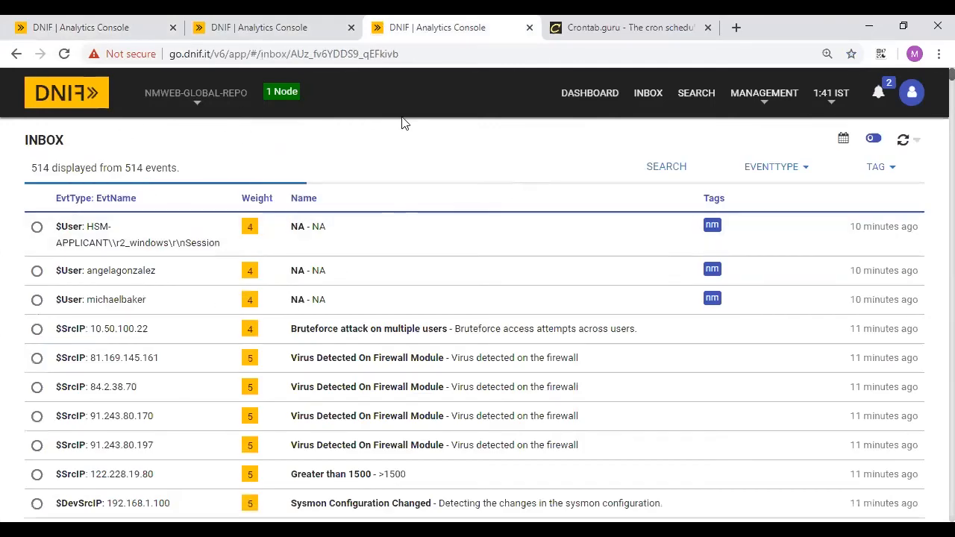
{"action": "left_click", "coordinate": [82, 27]}
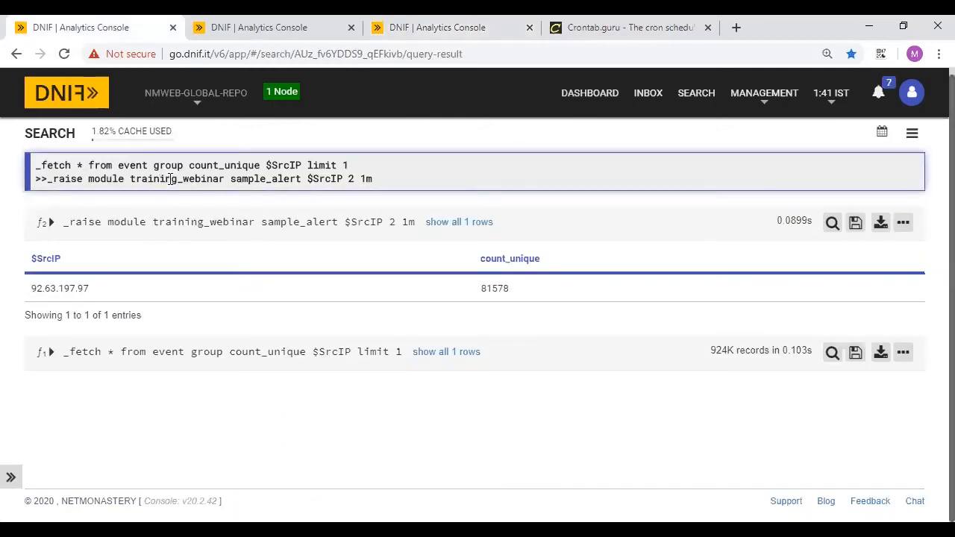
{"action": "double_click", "coordinate": [170, 179]}
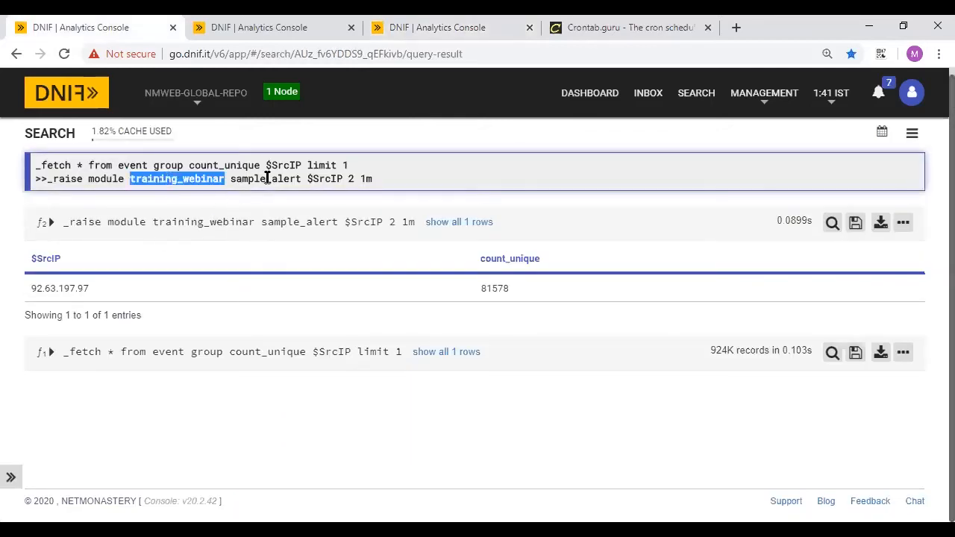
{"action": "double_click", "coordinate": [265, 179]}
{"action": "double_click", "coordinate": [322, 181]}
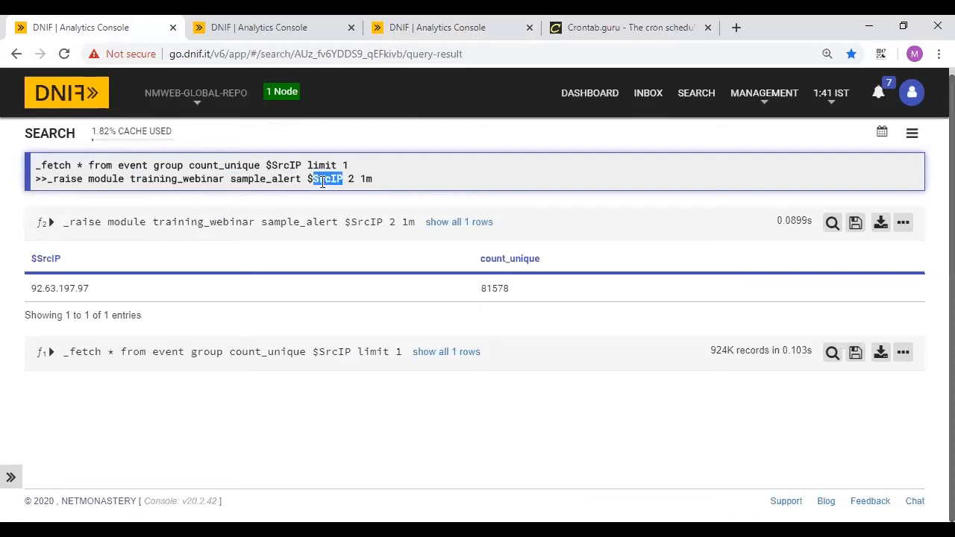
{"action": "left_click_drag", "start_coordinate": [348, 181], "coordinate": [361, 180]}
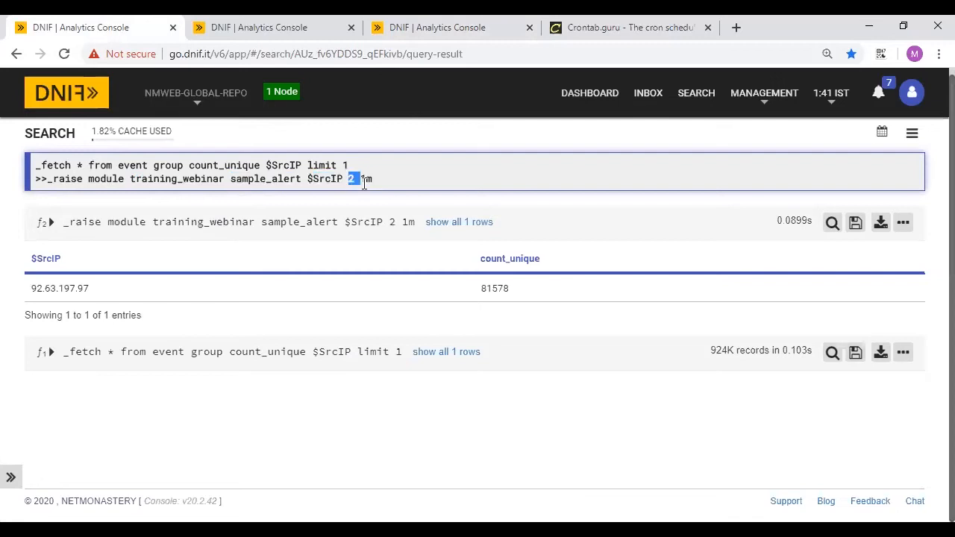
{"action": "left_click", "coordinate": [440, 25]}
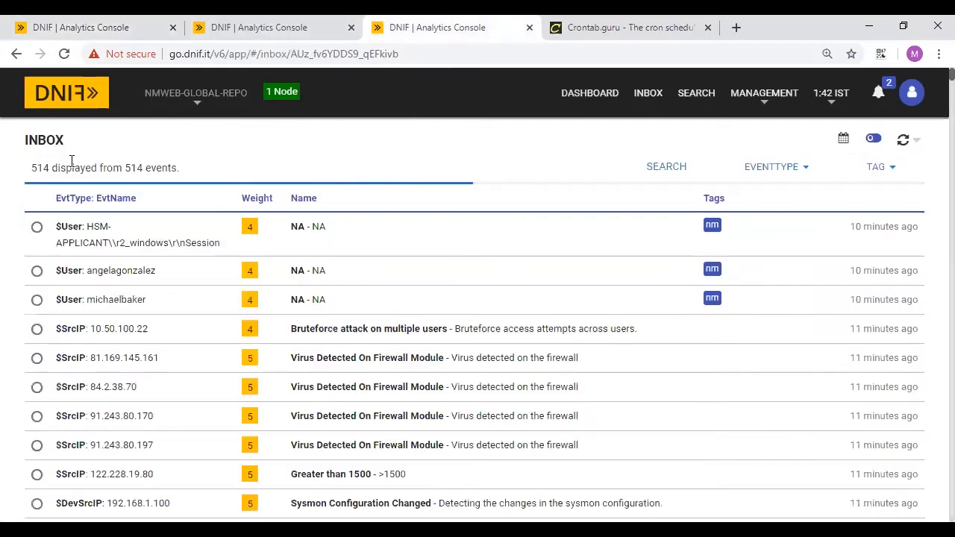
- Filter the Inbox by 'mukes', then clear the filter to list all events
{"action": "left_click", "coordinate": [903, 143]}
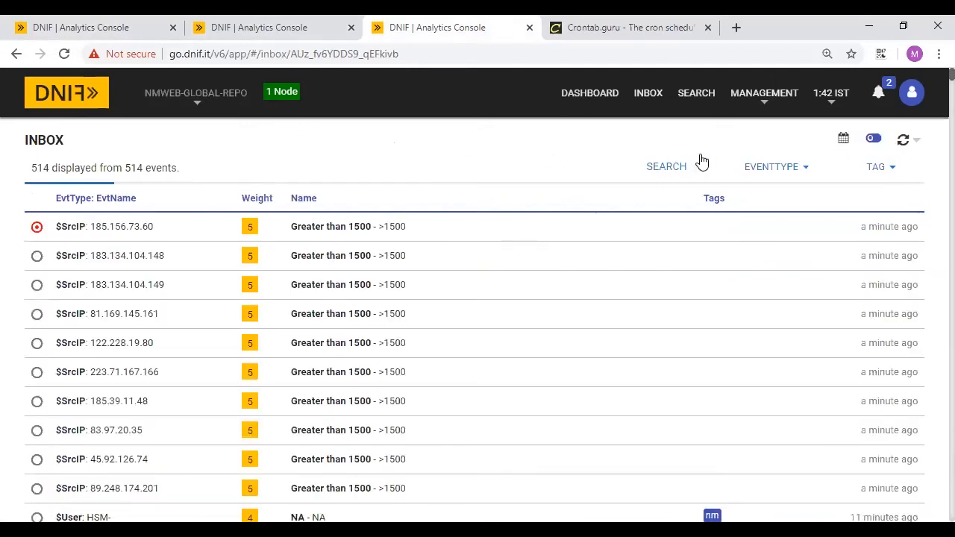
{"action": "left_click", "coordinate": [661, 180]}
{"action": "left_click", "coordinate": [460, 166]}
{"action": "type", "text": "mukes"}
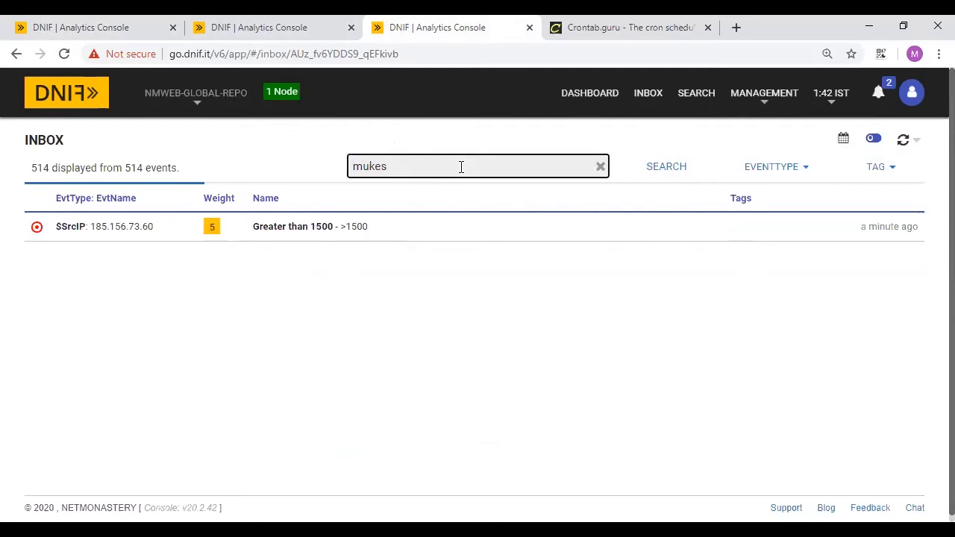
{"action": "left_click", "coordinate": [600, 168]}
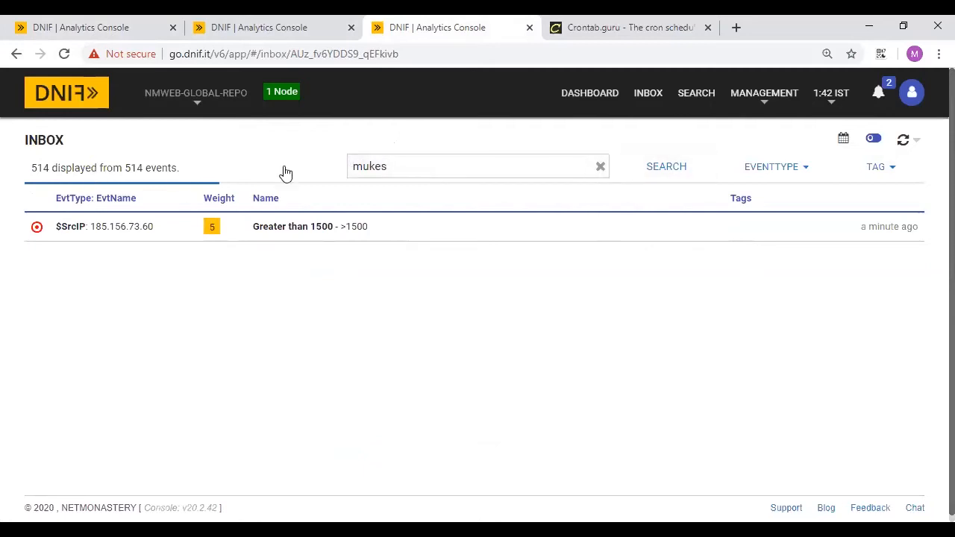
{"action": "left_click", "coordinate": [600, 167]}
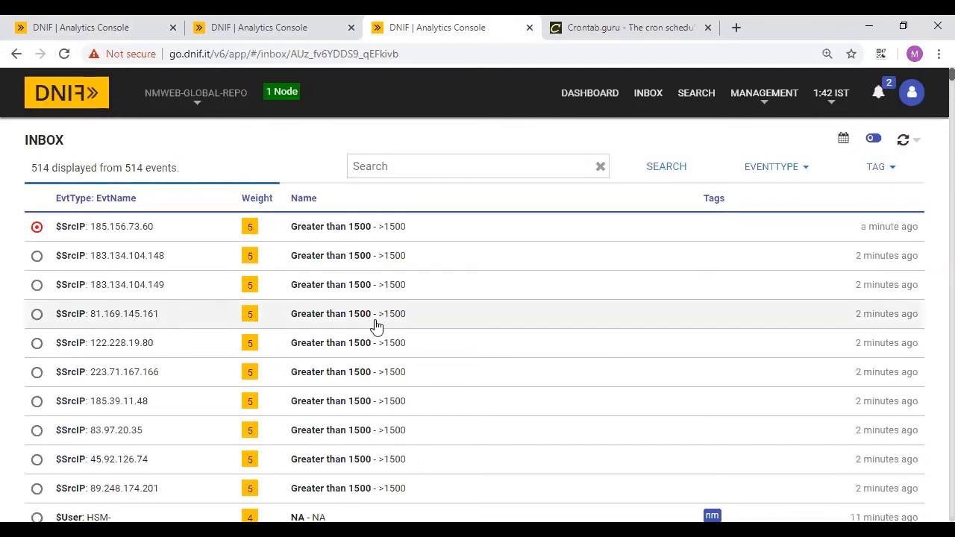
{"action": "scroll", "coordinate": [376, 326], "scroll_direction": "down", "scroll_amount": 4}
{"action": "scroll", "coordinate": [377, 326], "scroll_direction": "down", "scroll_amount": 4}
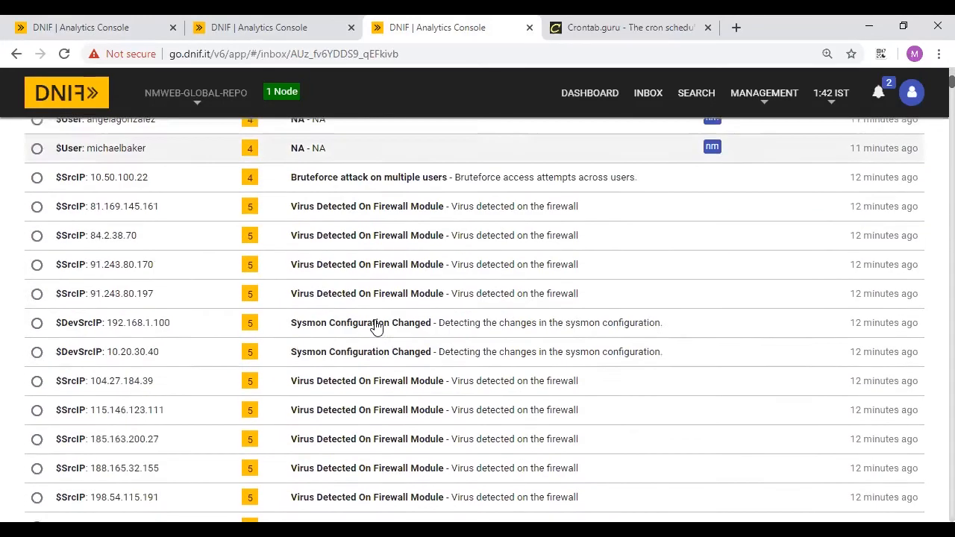
{"action": "scroll", "coordinate": [377, 326], "scroll_direction": "up", "scroll_amount": 8}
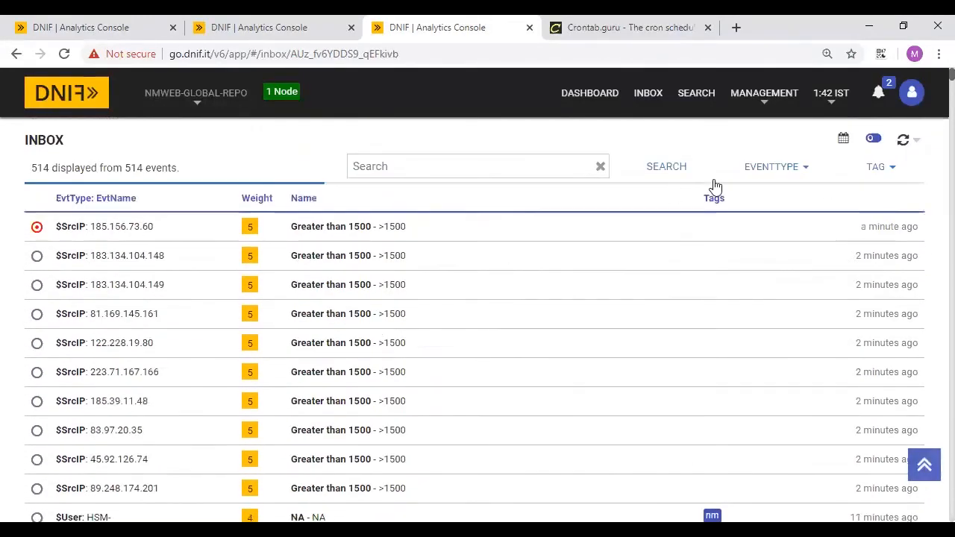
- Set the Inbox auto-refresh to every 30 seconds and reload the page
{"action": "left_click", "coordinate": [917, 141]}
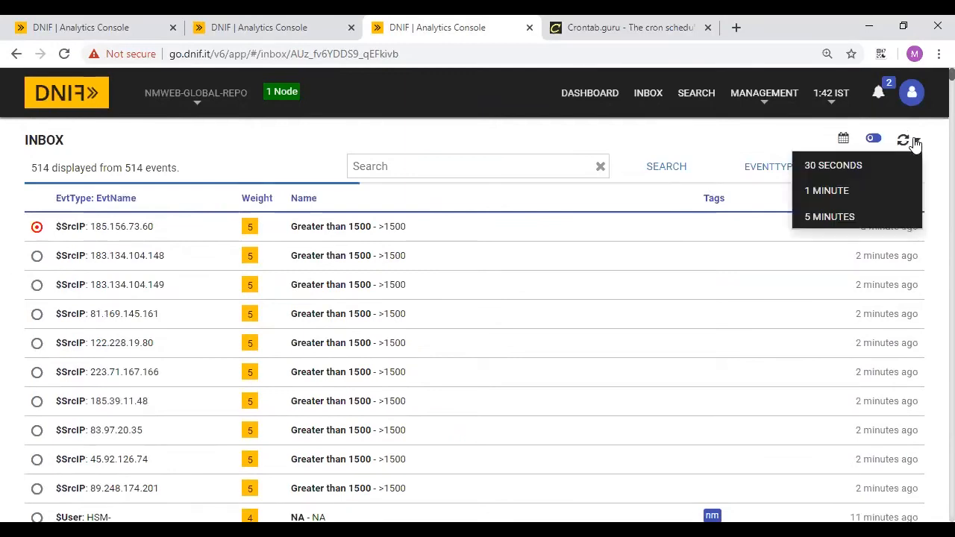
{"action": "left_click", "coordinate": [837, 172]}
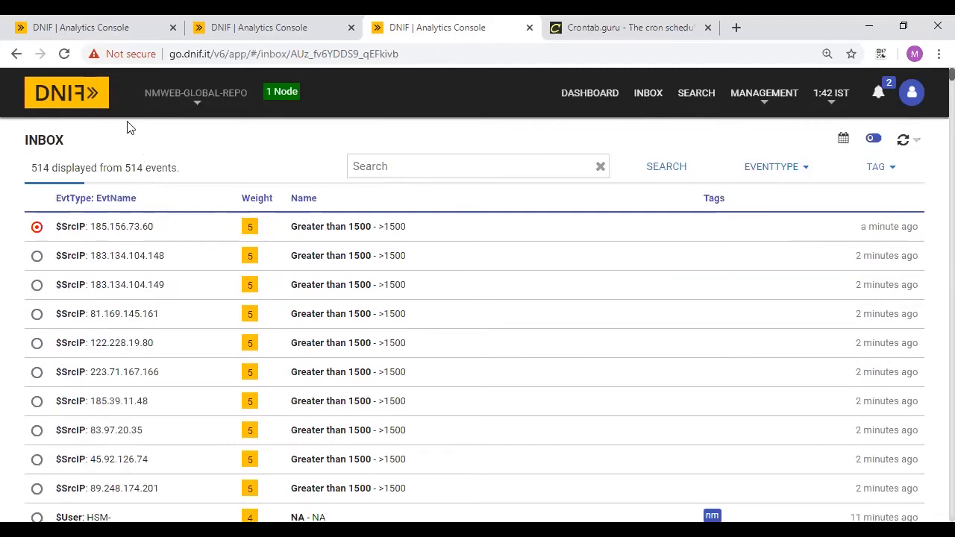
{"action": "left_click", "coordinate": [64, 56]}
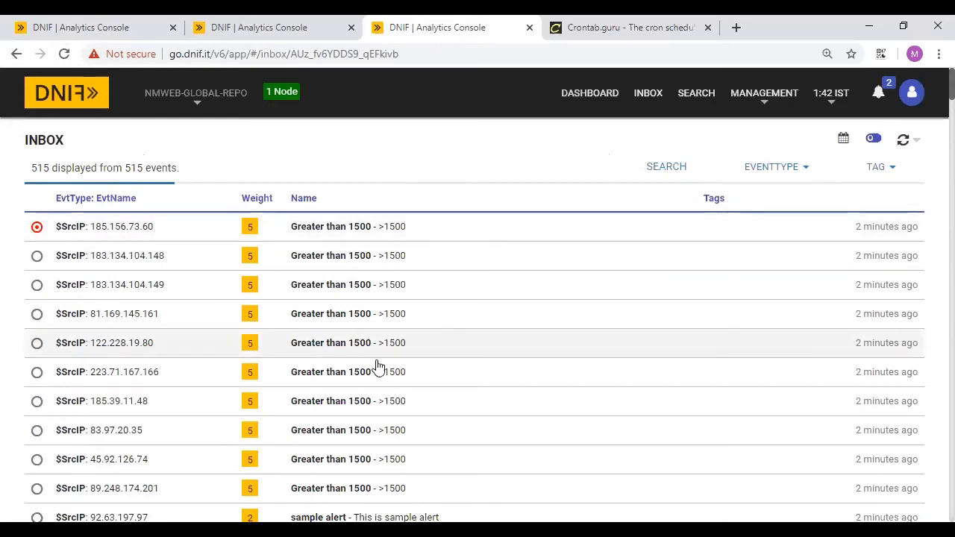
{"action": "scroll", "coordinate": [375, 365], "scroll_direction": "down", "scroll_amount": 4}
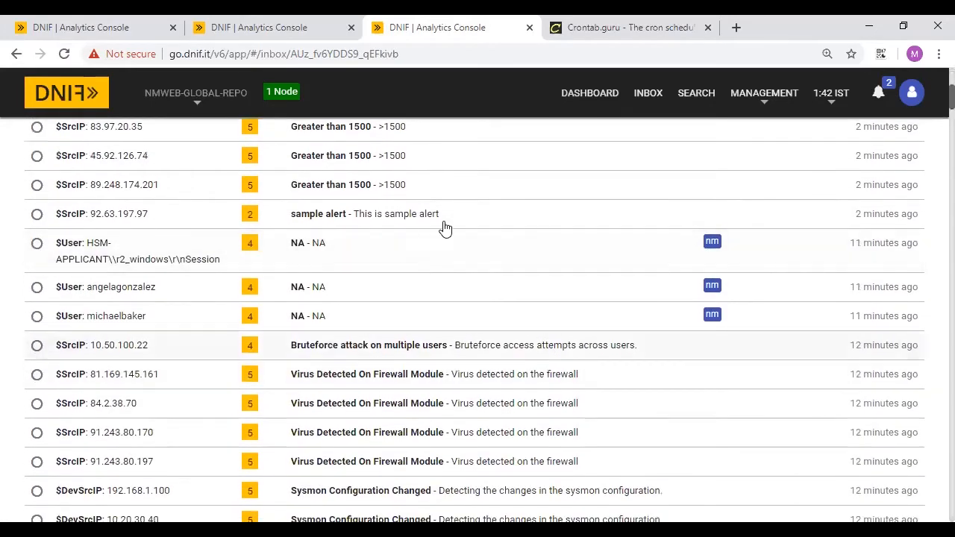
{"action": "scroll", "coordinate": [300, 270], "scroll_direction": "up", "scroll_amount": 4}
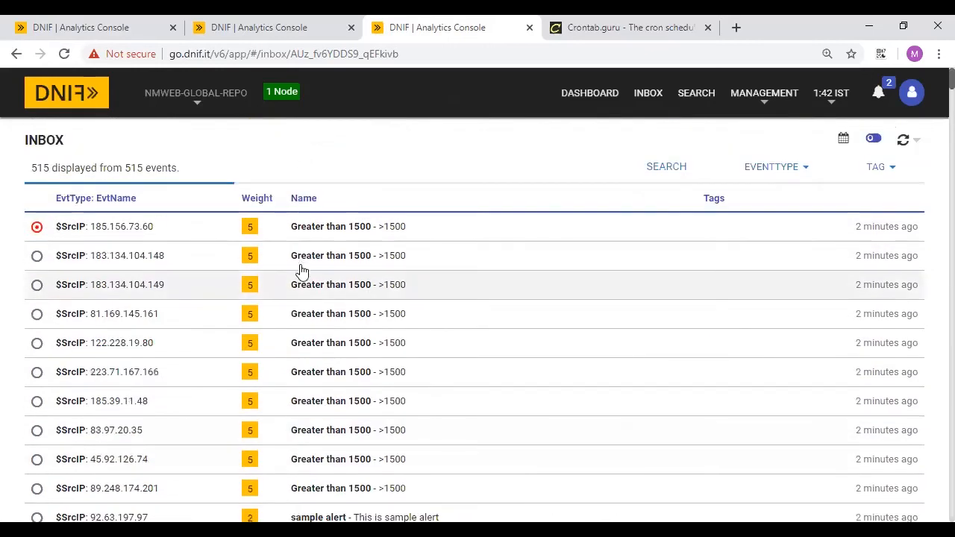
{"action": "scroll", "coordinate": [814, 284], "scroll_direction": "down", "scroll_amount": 3}
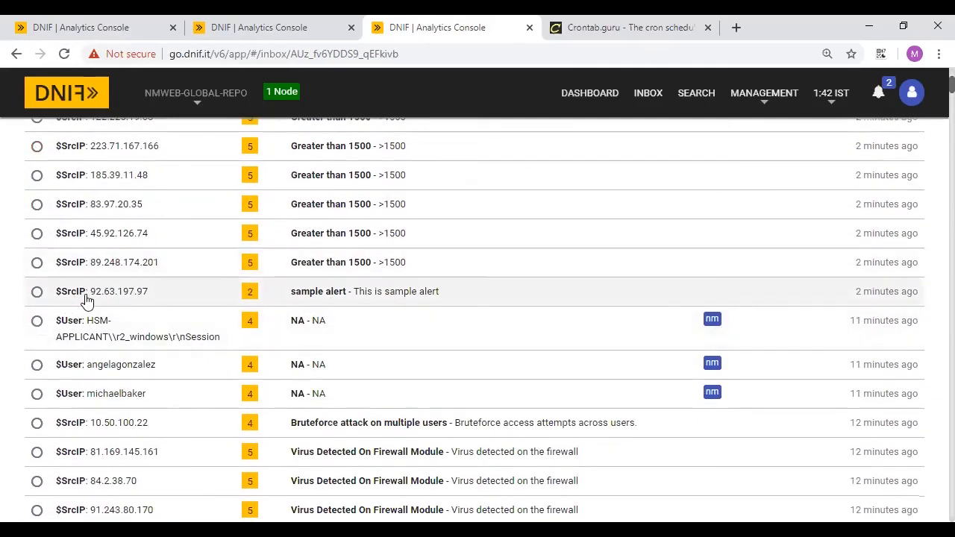
{"action": "left_click", "coordinate": [79, 22]}
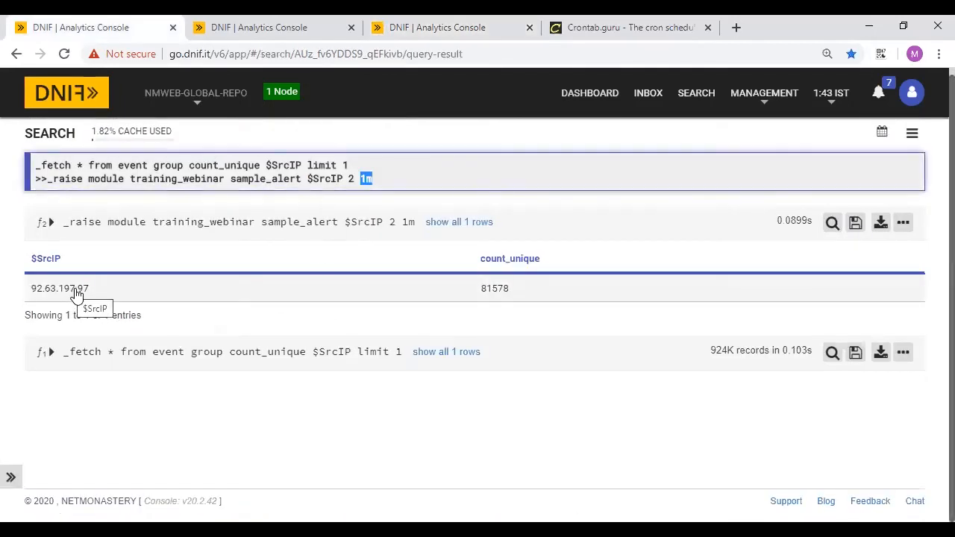
{"action": "left_click", "coordinate": [308, 23]}
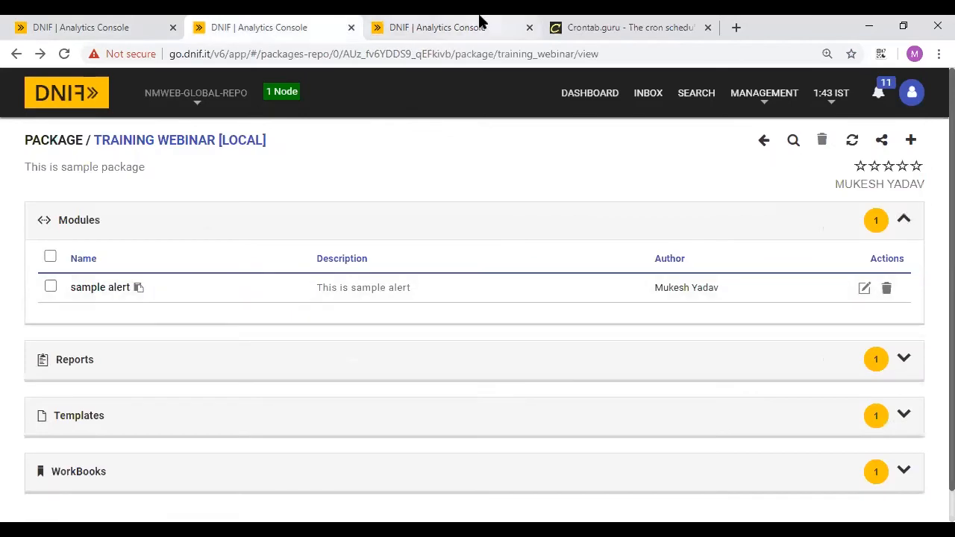
{"action": "left_click", "coordinate": [479, 23]}
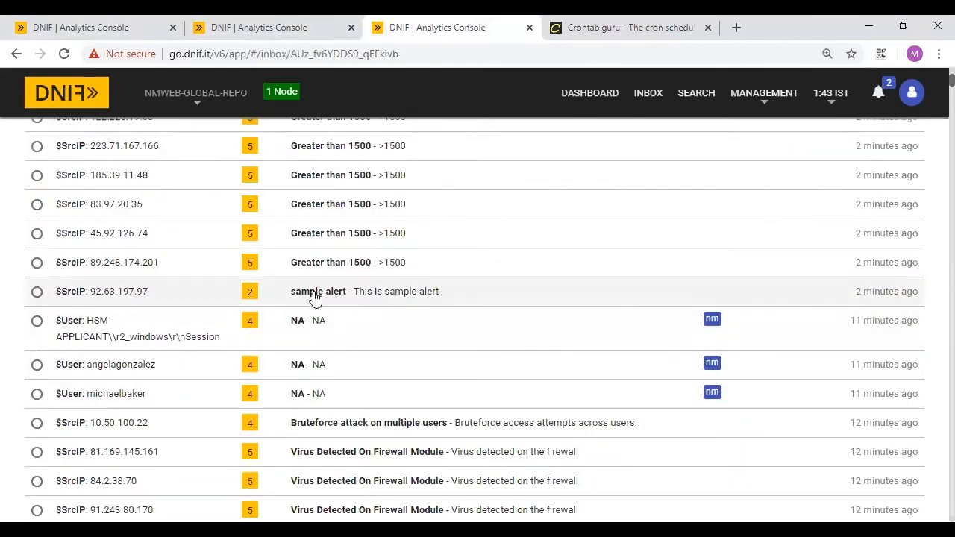
{"action": "left_click", "coordinate": [378, 297]}
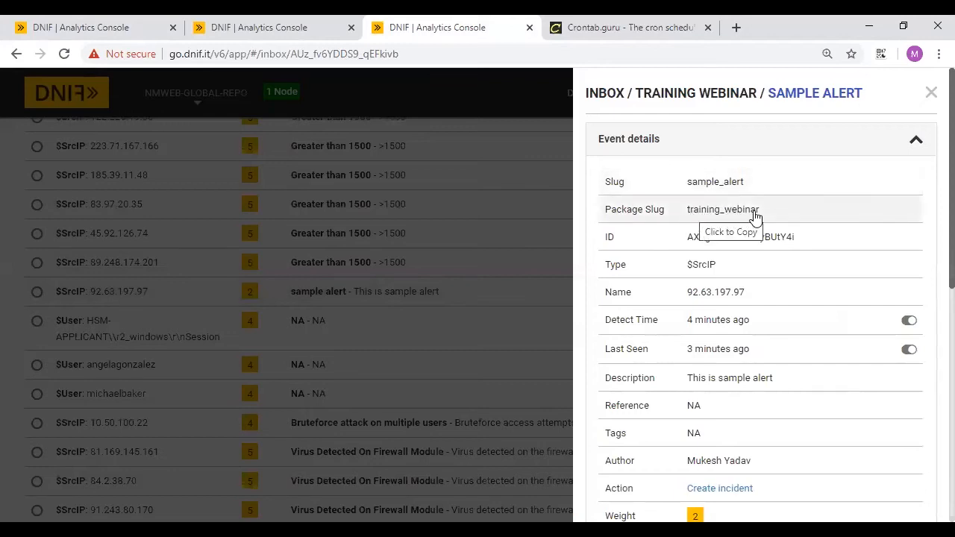
{"action": "scroll", "coordinate": [751, 263], "scroll_direction": "down", "scroll_amount": 1}
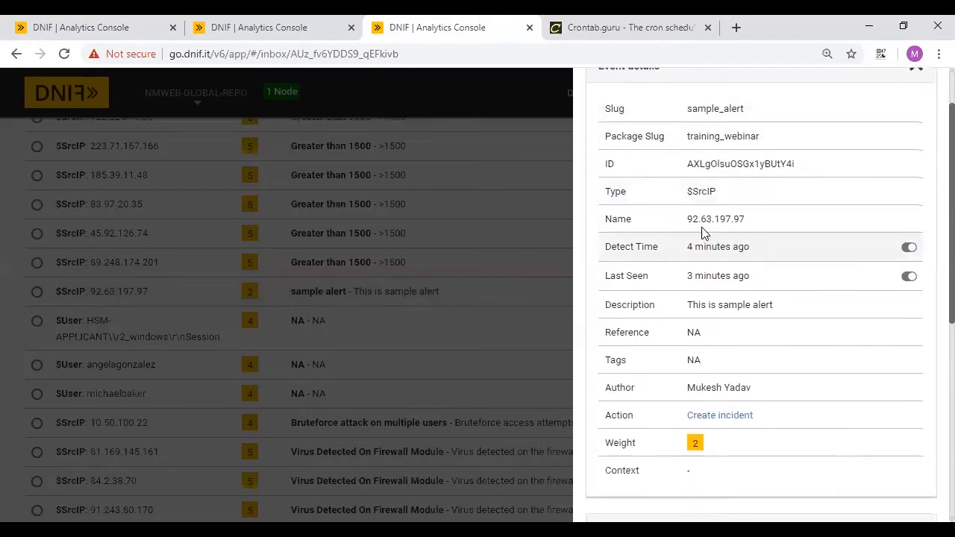
{"action": "mouse_move", "coordinate": [721, 256]}
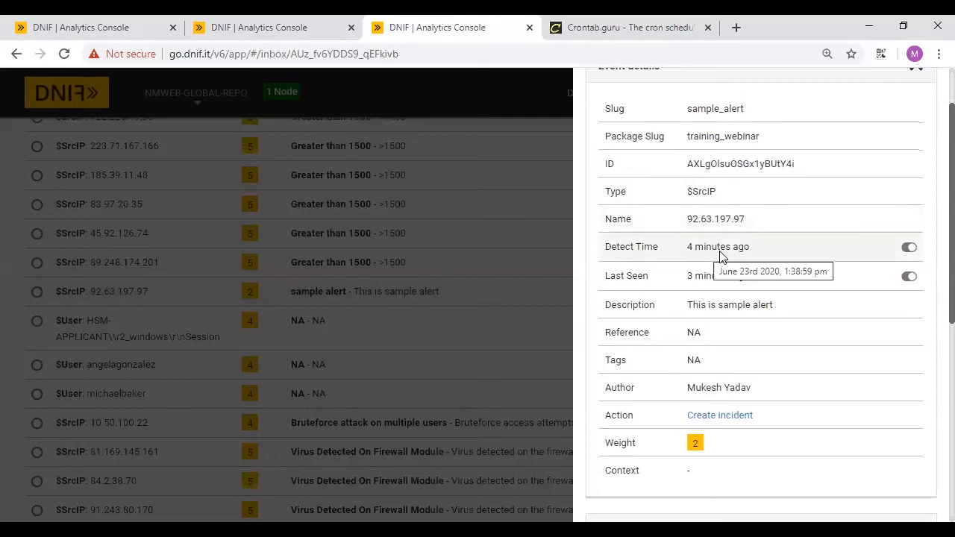
{"action": "mouse_move", "coordinate": [735, 280]}
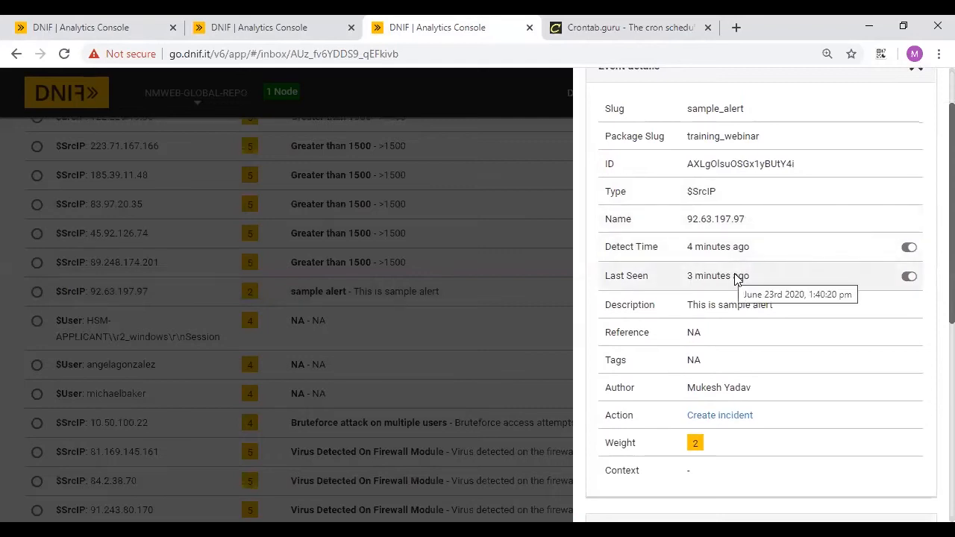
{"action": "scroll", "coordinate": [741, 312], "scroll_direction": "down", "scroll_amount": 2}
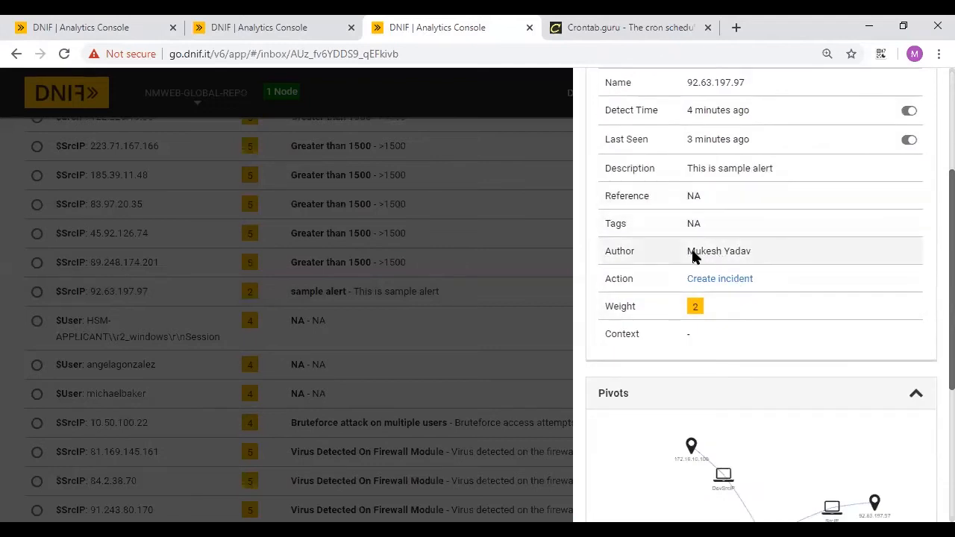
{"action": "left_click", "coordinate": [240, 18]}
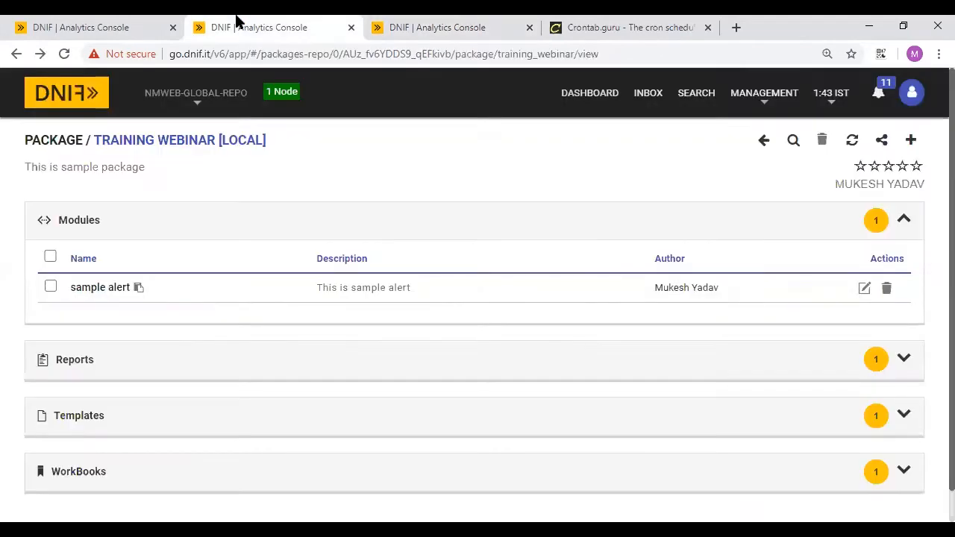
{"action": "left_click", "coordinate": [910, 96]}
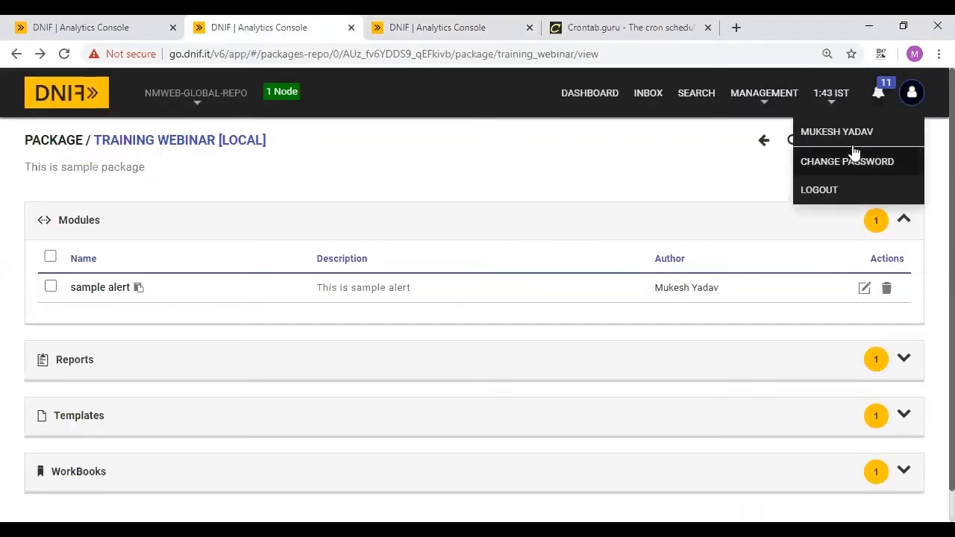
{"action": "left_click", "coordinate": [463, 22]}
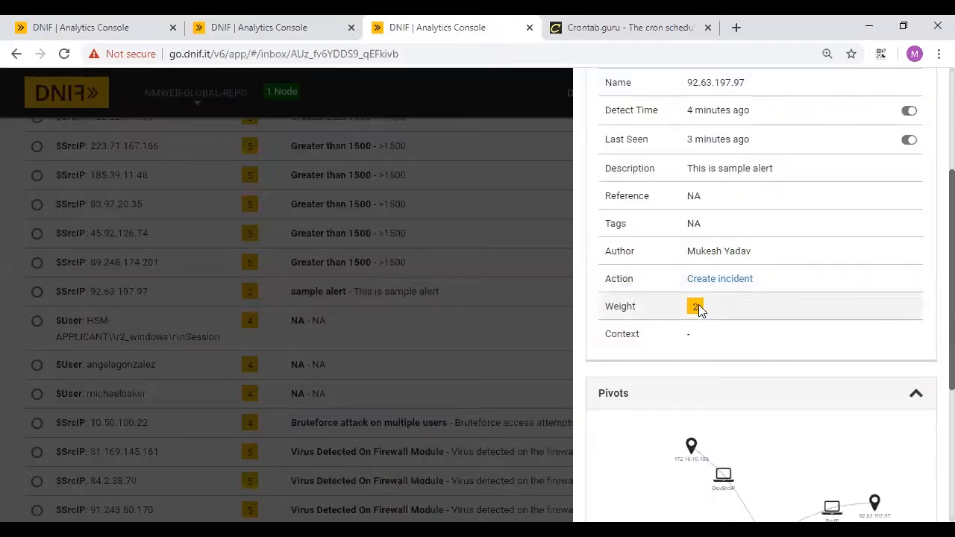
{"action": "scroll", "coordinate": [696, 341], "scroll_direction": "down", "scroll_amount": 2}
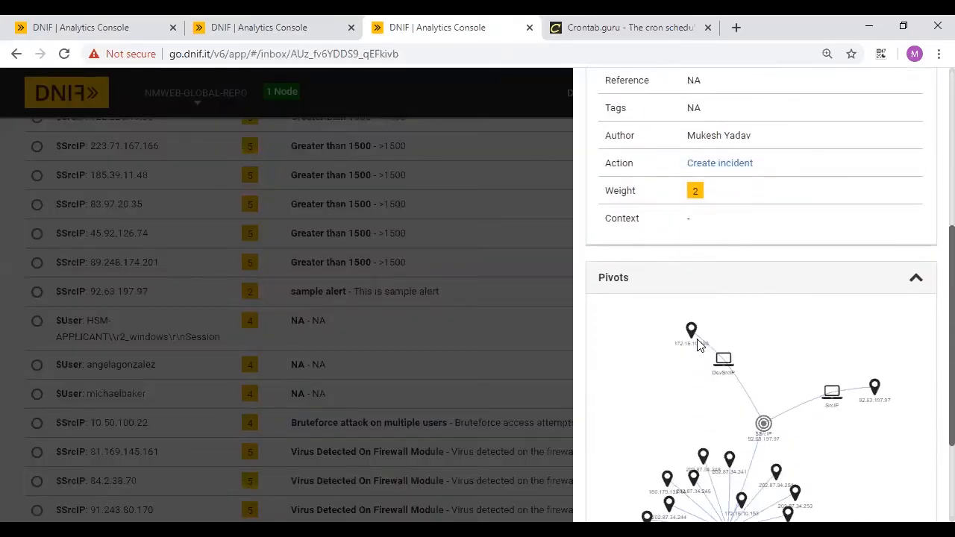
{"action": "scroll", "coordinate": [933, 418], "scroll_direction": "down", "scroll_amount": 3}
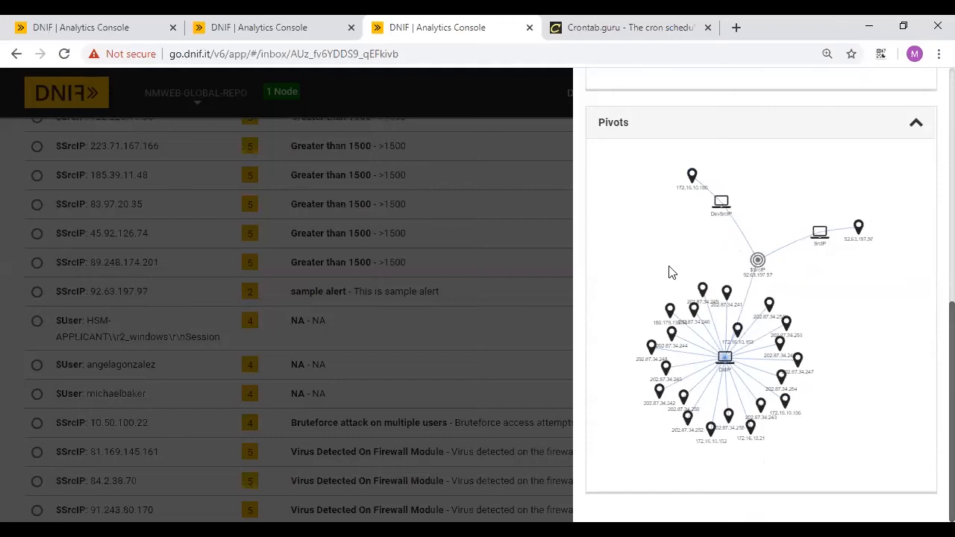
{"action": "left_click", "coordinate": [915, 127]}
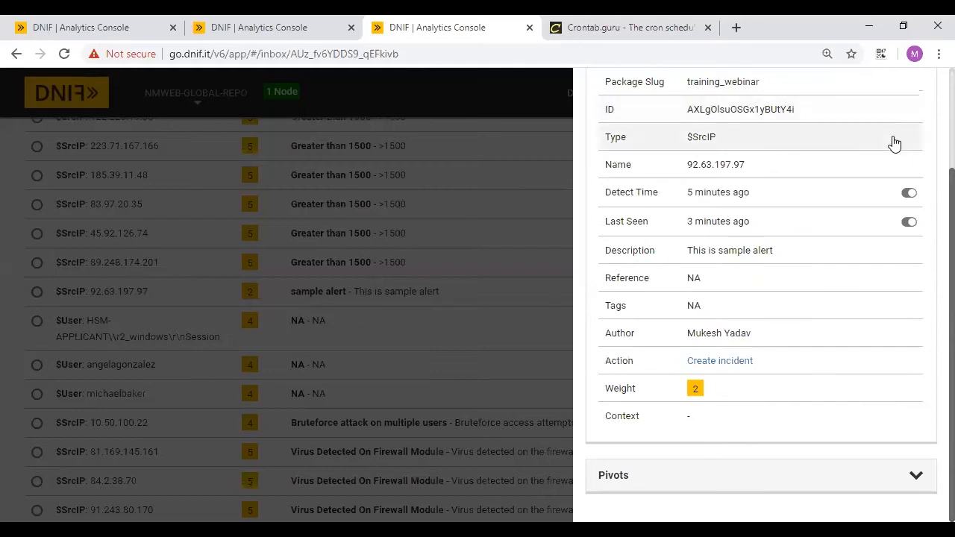
{"action": "scroll", "coordinate": [893, 143], "scroll_direction": "up", "scroll_amount": 3}
{"action": "left_click", "coordinate": [930, 92]}
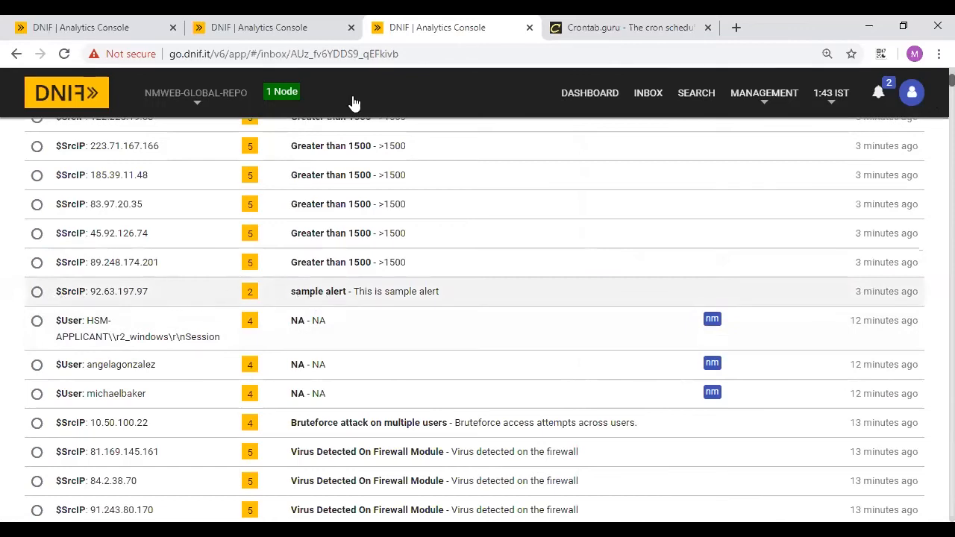
- Collapse Modules and add a new PARSER to the Training Webinar package
{"action": "left_click", "coordinate": [306, 22]}
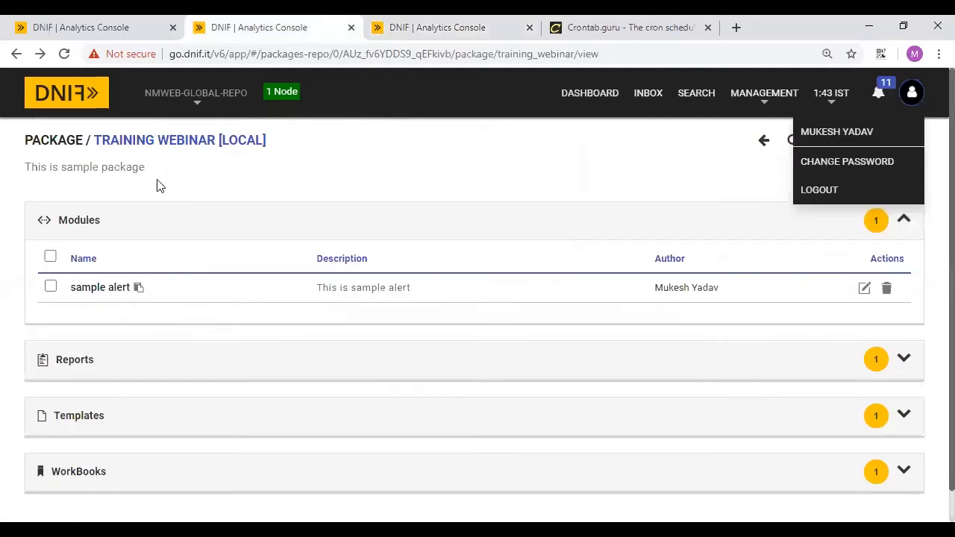
{"action": "left_click", "coordinate": [132, 217]}
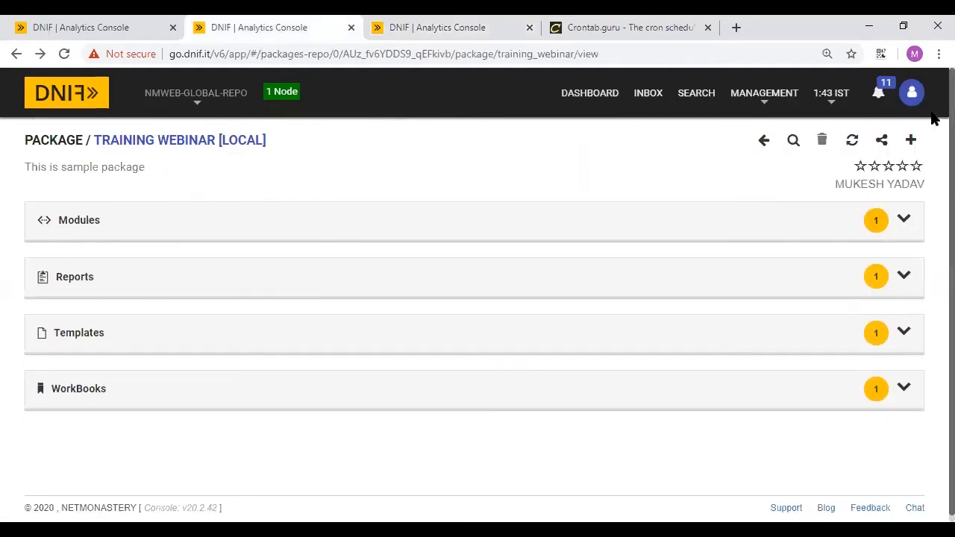
{"action": "left_click", "coordinate": [912, 141]}
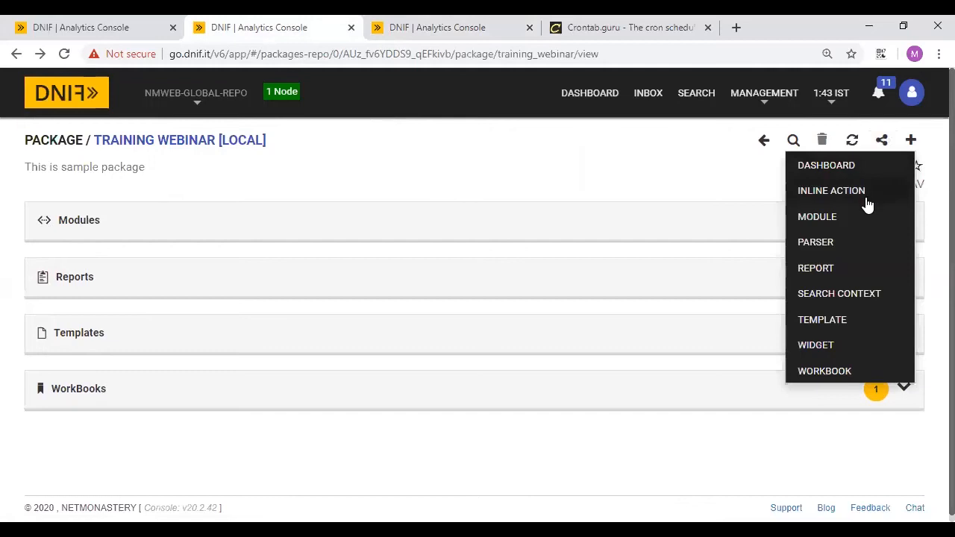
{"action": "left_click", "coordinate": [826, 246]}
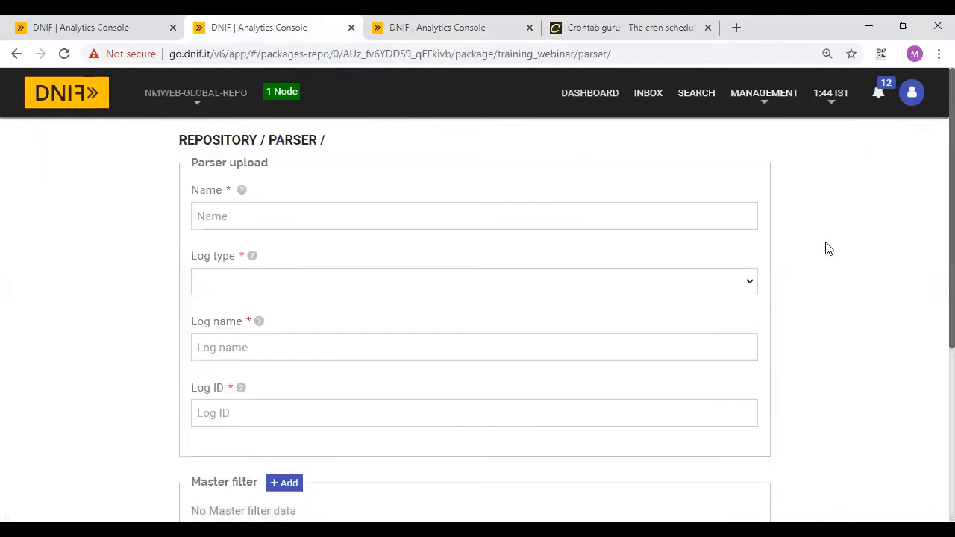
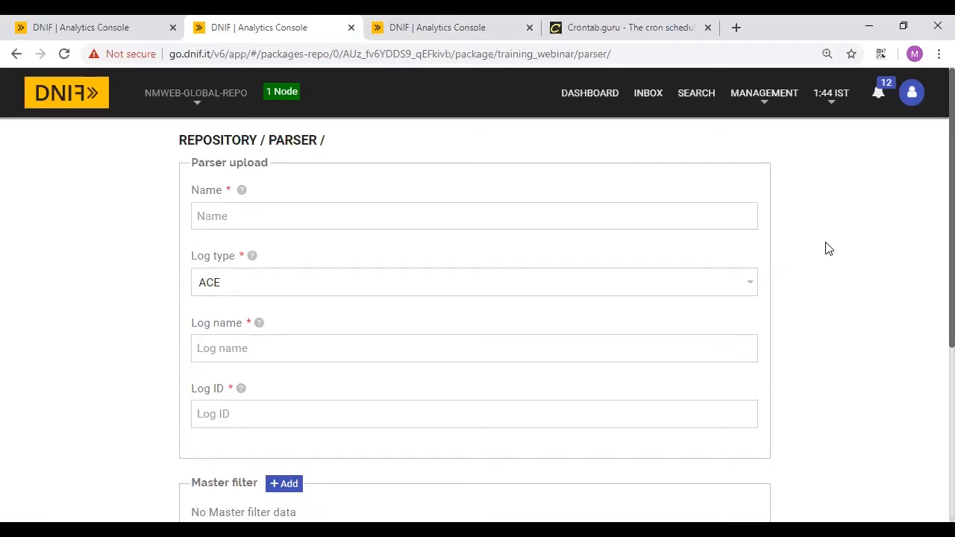
- Load regex101.com in the cron schedule tab in place of Crontab.guru
{"action": "left_click", "coordinate": [686, 23]}
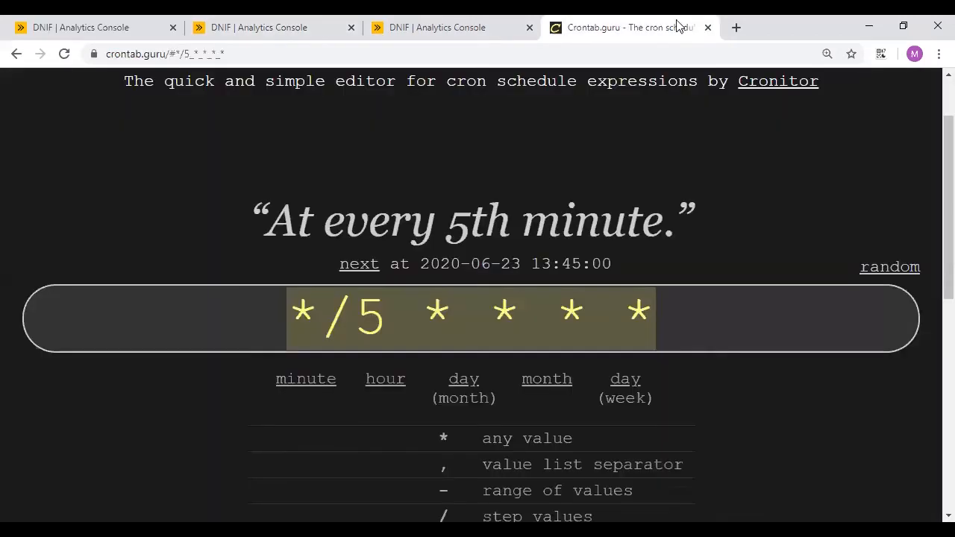
{"action": "left_click", "coordinate": [626, 56]}
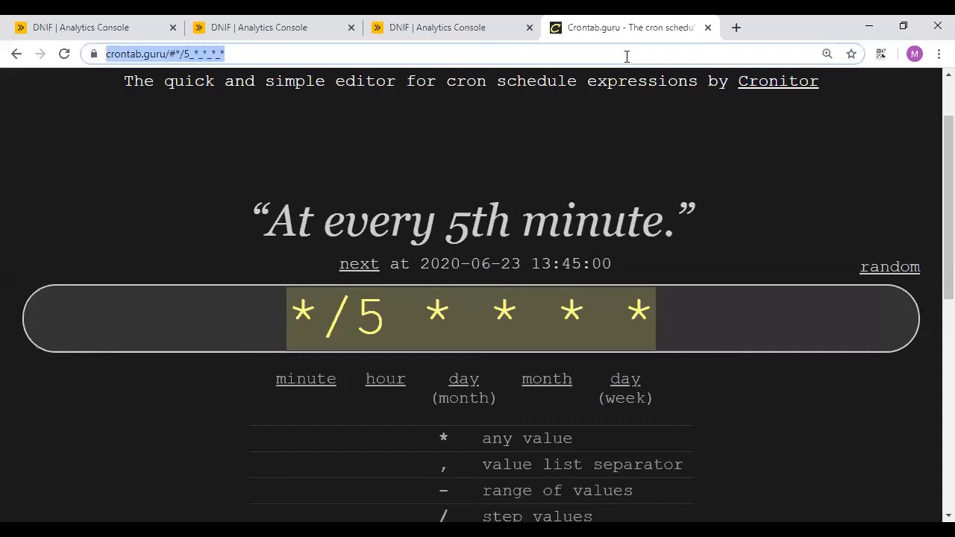
{"action": "type", "text": "rege"}
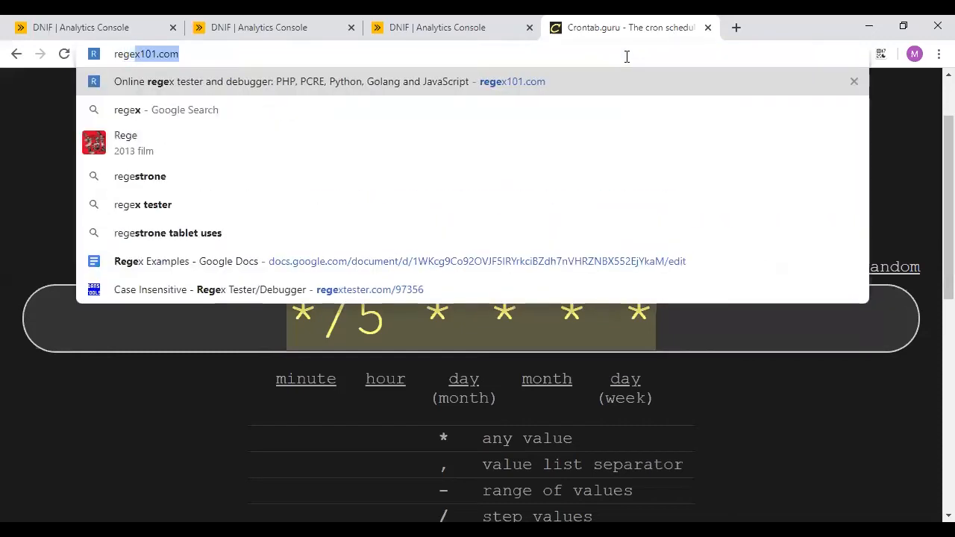
{"action": "key", "text": "Return"}
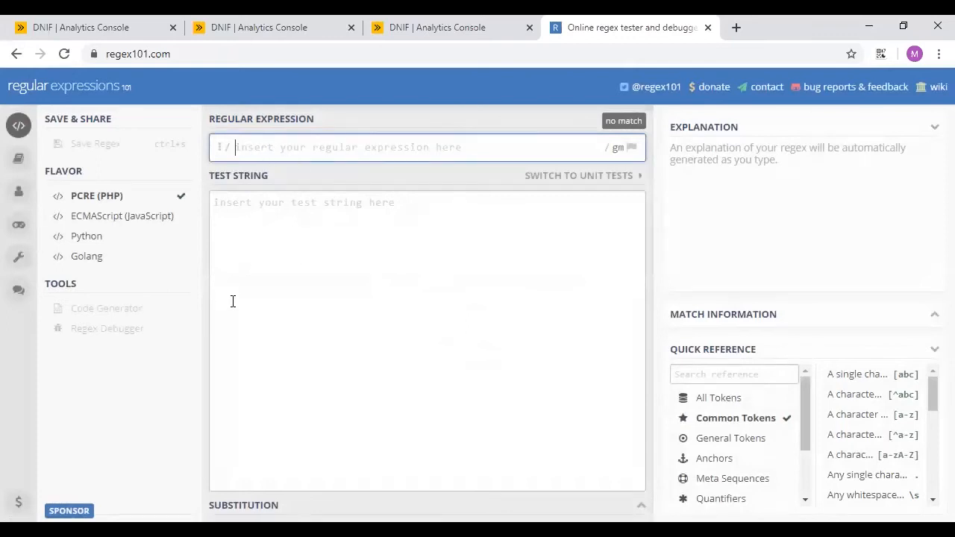
- Change the query to fetch one event where $LogType=OS and run it
{"action": "left_click", "coordinate": [69, 22]}
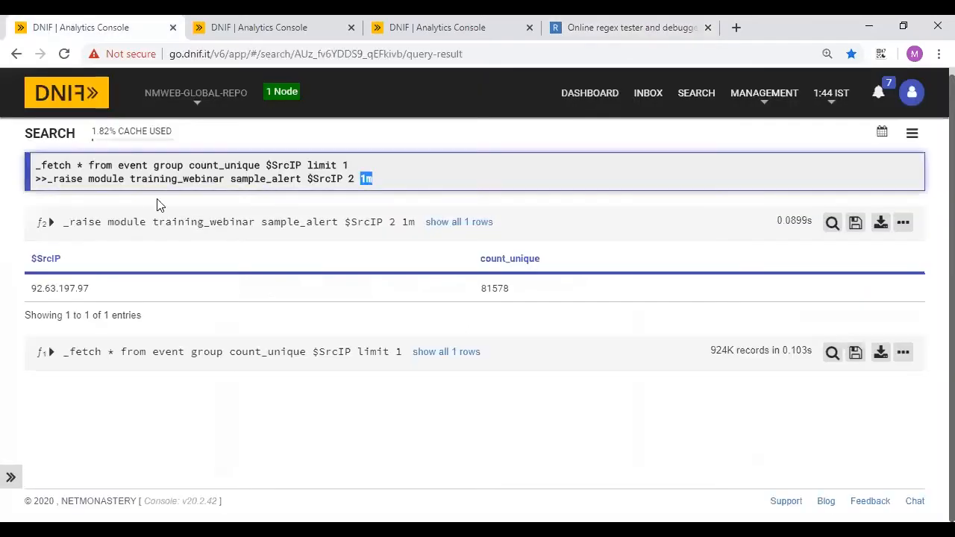
{"action": "left_click_drag", "start_coordinate": [385, 177], "coordinate": [156, 166]}
{"action": "key", "text": "BackSpace"}
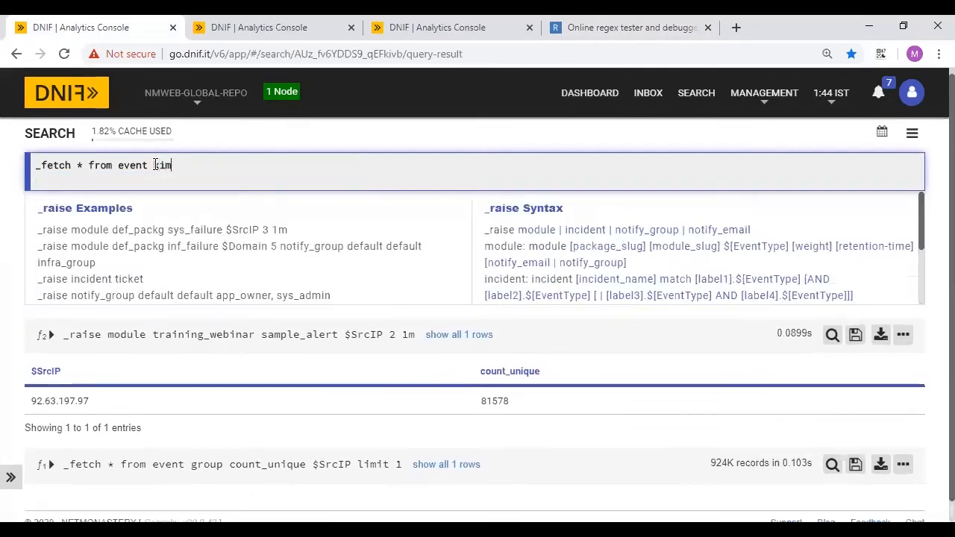
{"action": "type", "text": "limit 1"}
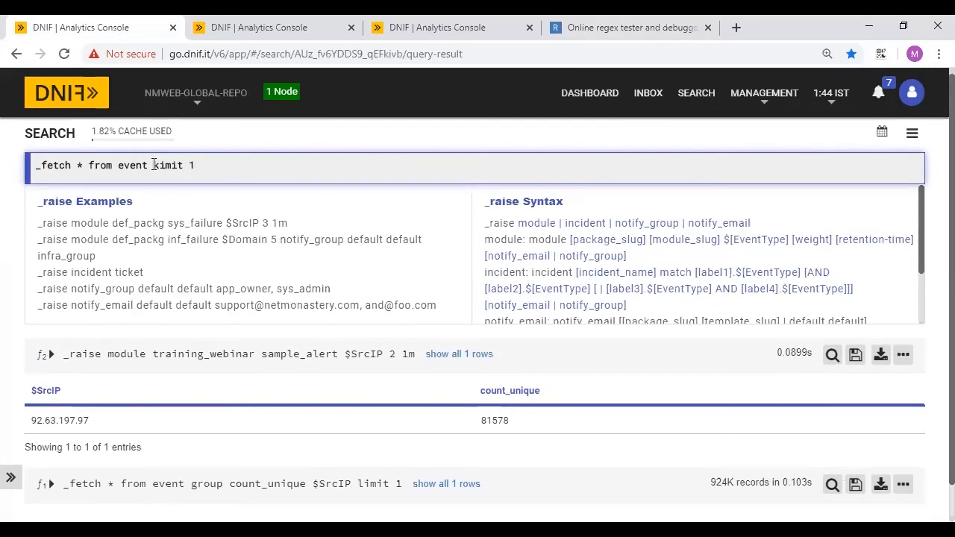
{"action": "type", "text": "where $LogType"}
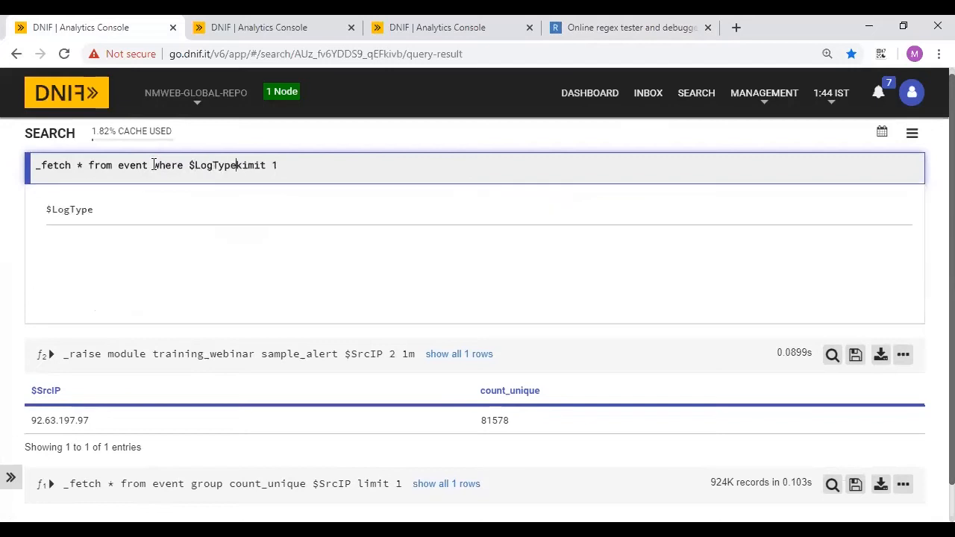
{"action": "type", "text": "=OS"}
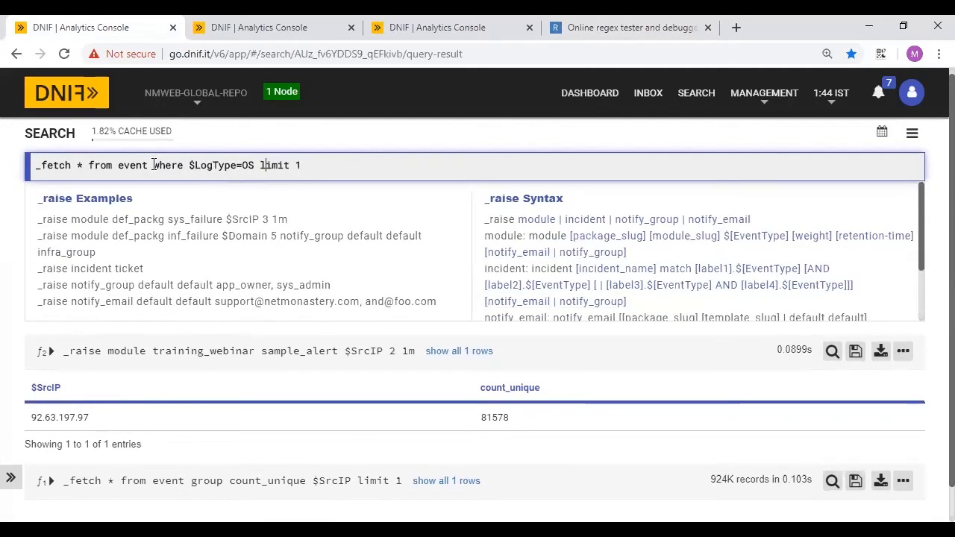
{"action": "key", "text": "Return"}
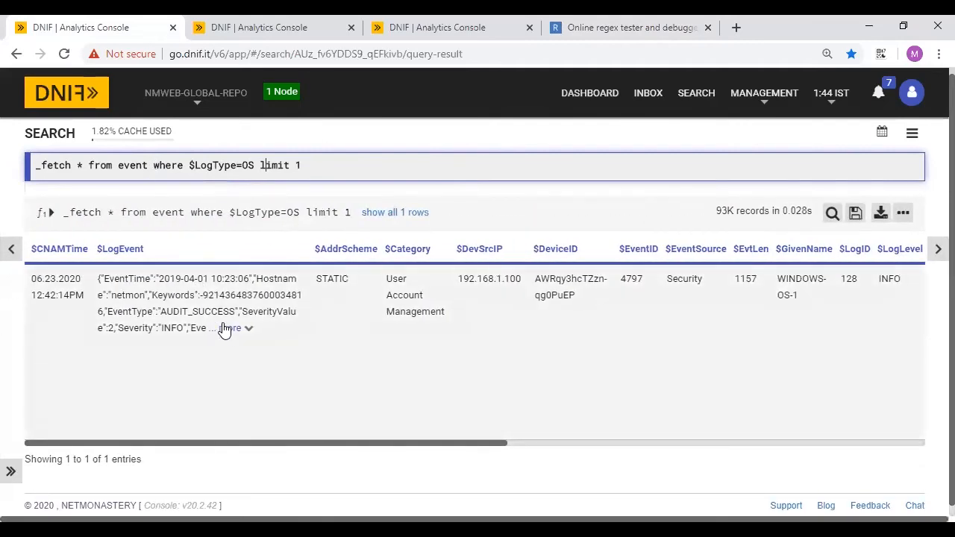
- Expand and select the OS event's full $LogEvent text
{"action": "left_click", "coordinate": [226, 330]}
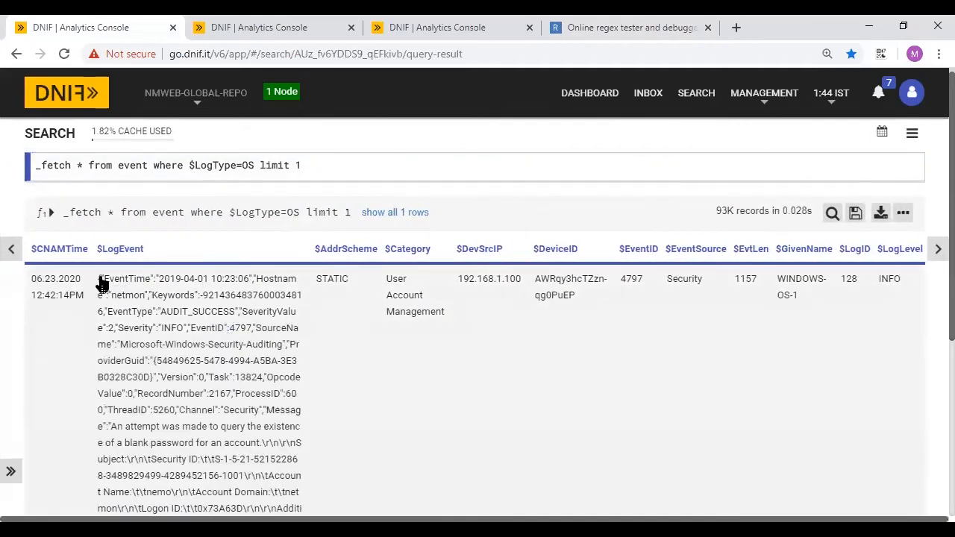
{"action": "left_click", "coordinate": [95, 277]}
{"action": "left_click_drag", "start_coordinate": [95, 277], "coordinate": [308, 436]}
{"action": "scroll", "coordinate": [308, 436], "scroll_direction": "down", "scroll_amount": 2}
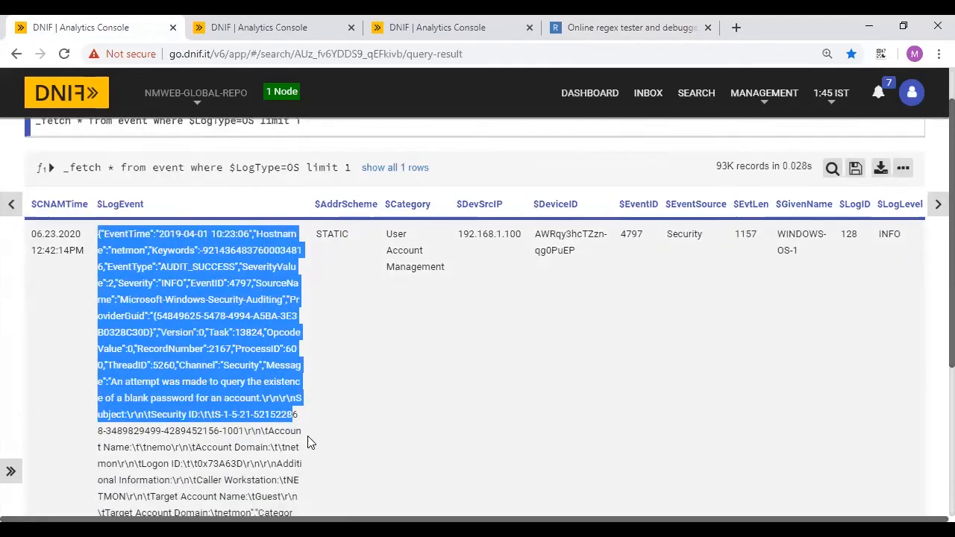
{"action": "left_click", "coordinate": [293, 382]}
{"action": "scroll", "coordinate": [293, 382], "scroll_direction": "up", "scroll_amount": 2}
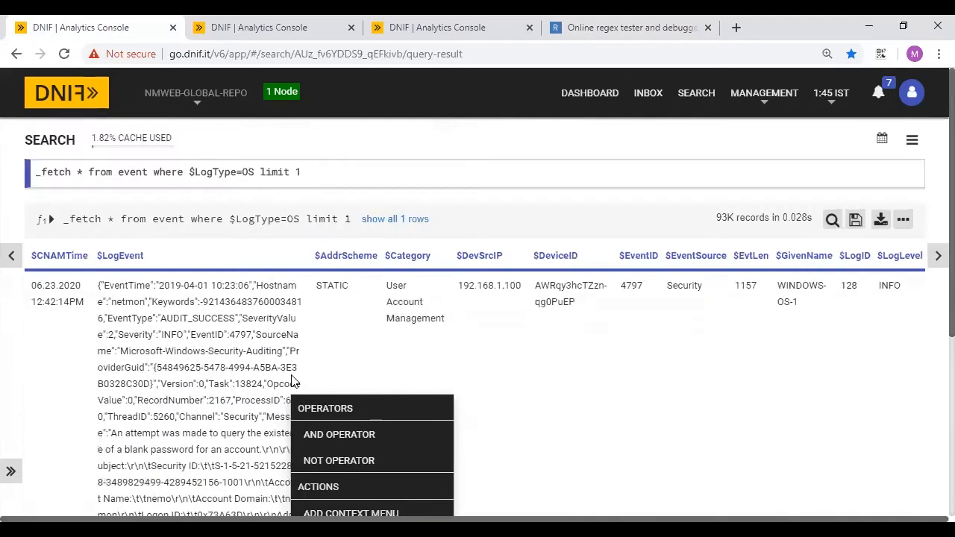
{"action": "left_click_drag", "start_coordinate": [102, 291], "coordinate": [229, 423]}
{"action": "scroll", "coordinate": [284, 485], "scroll_direction": "down", "scroll_amount": 4}
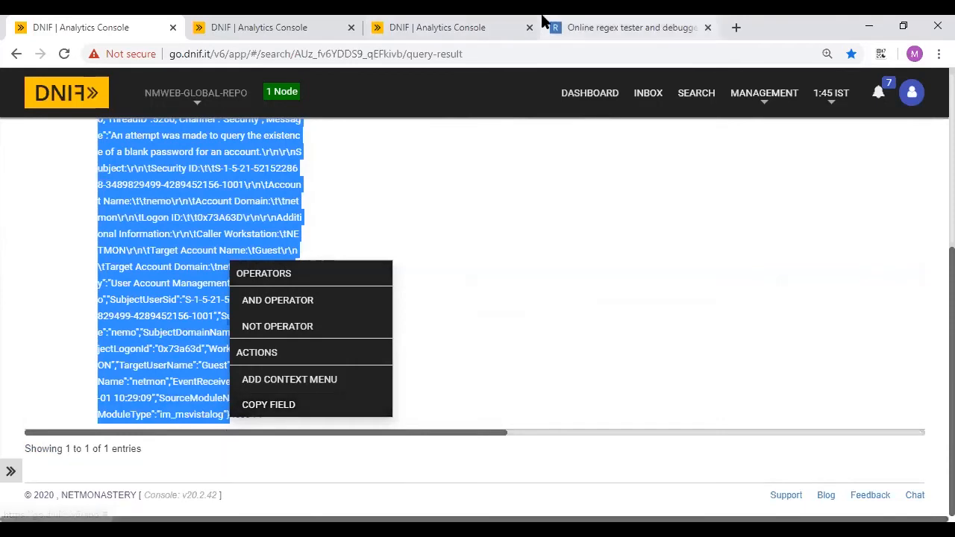
- Paste the $LogEvent text into regex101's Test String
{"action": "left_click", "coordinate": [554, 23]}
{"action": "left_click", "coordinate": [313, 250]}
{"action": "key", "text": "ctrl+v"}
{"action": "scroll", "coordinate": [313, 250], "scroll_direction": "up", "scroll_amount": 5}
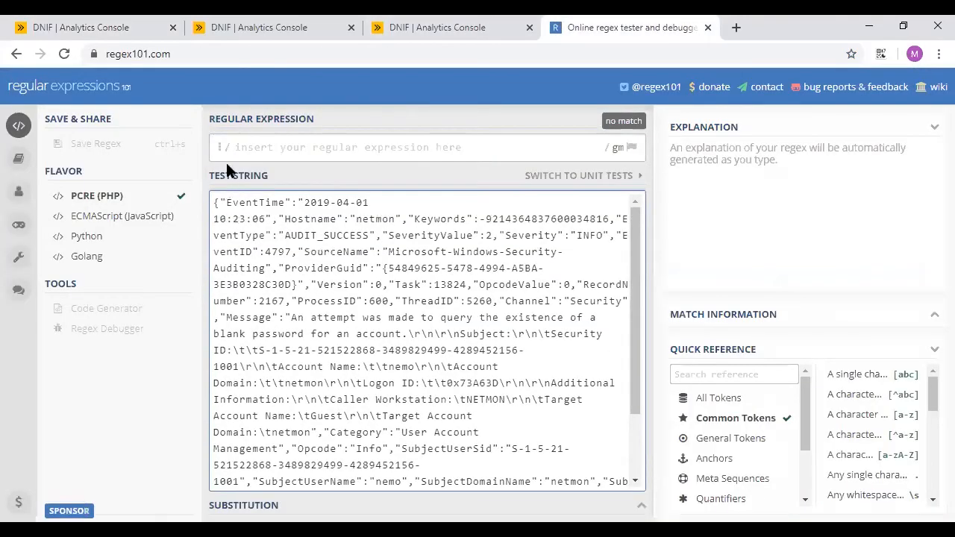
- Write the regex {\"EventTime\"\:\"(.*?)\" capturing the EventTime value
{"action": "left_click", "coordinate": [247, 147]}
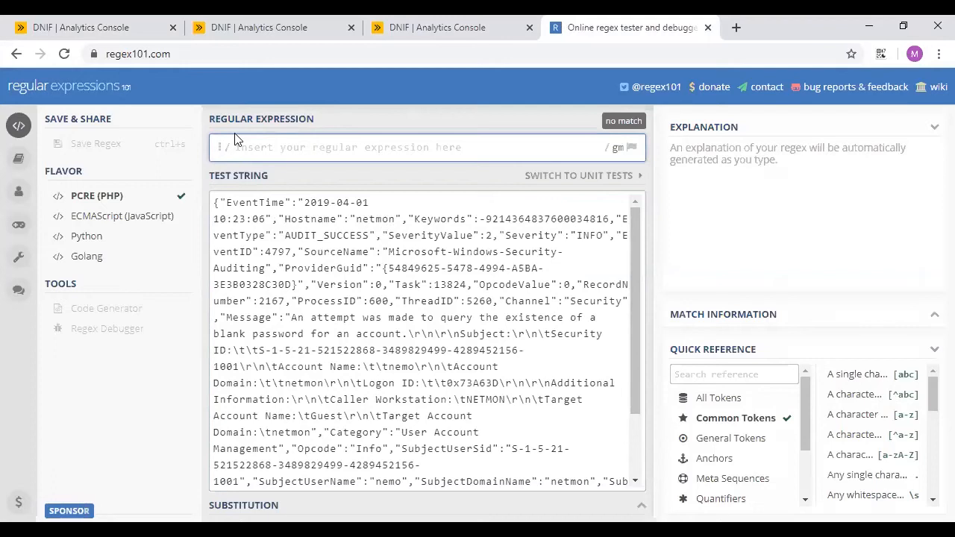
{"action": "type", "text": "{"}
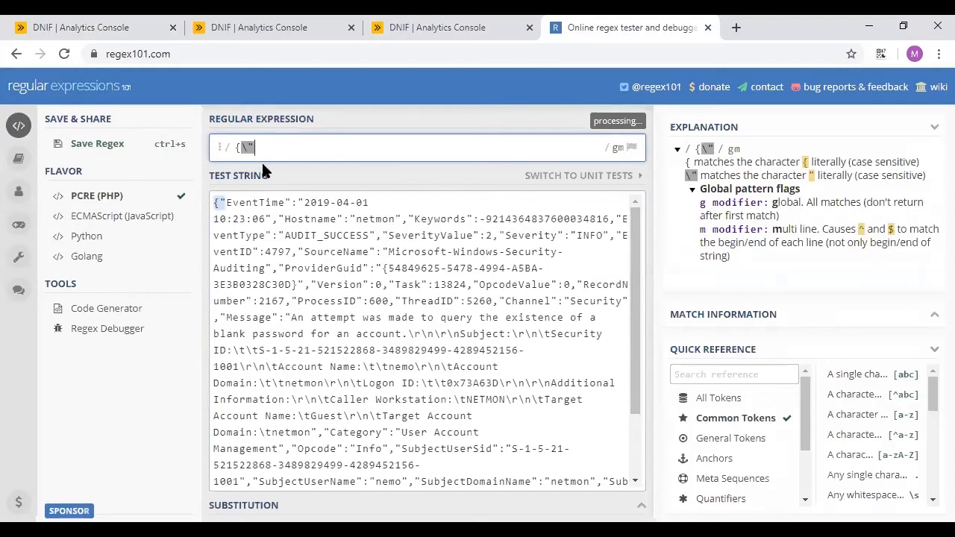
{"action": "type", "text": "\\\"EventTime"}
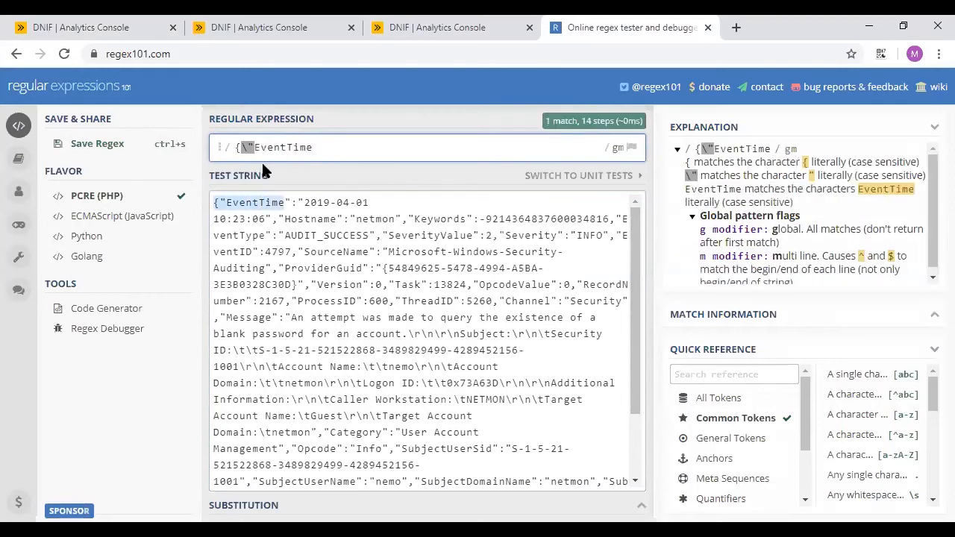
{"action": "type", "text": "\\\"\\\""}
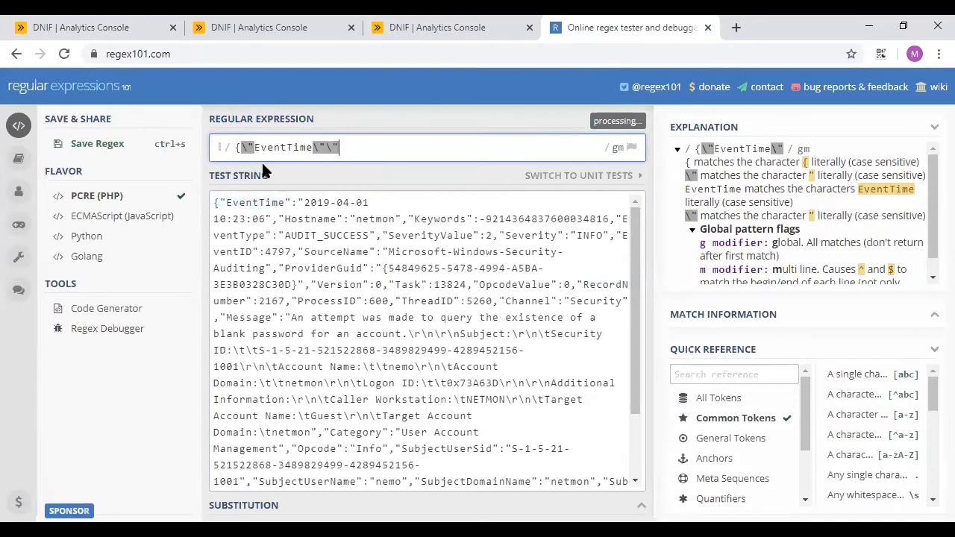
{"action": "key", "text": "BackSpace"}
{"action": "type", "text": ":"}
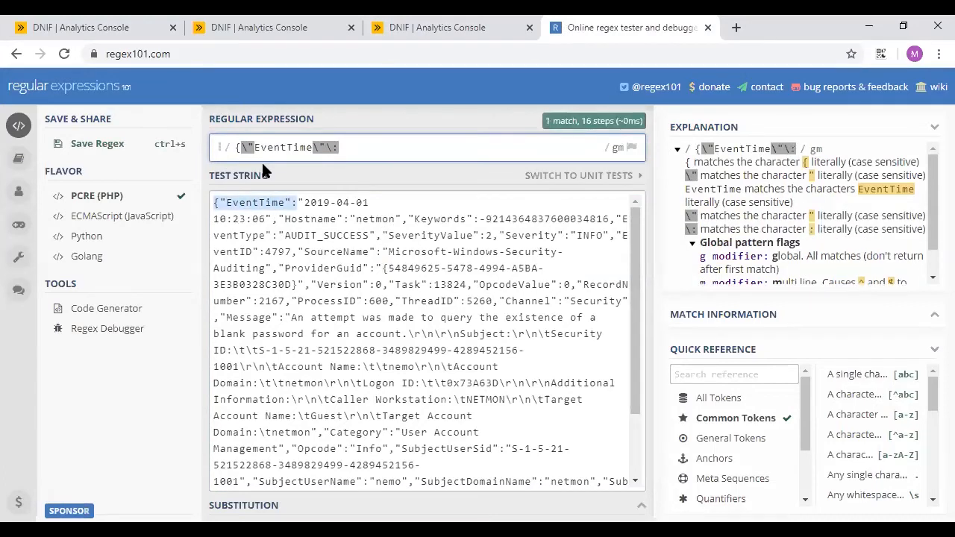
{"action": "type", "text": "\\\""}
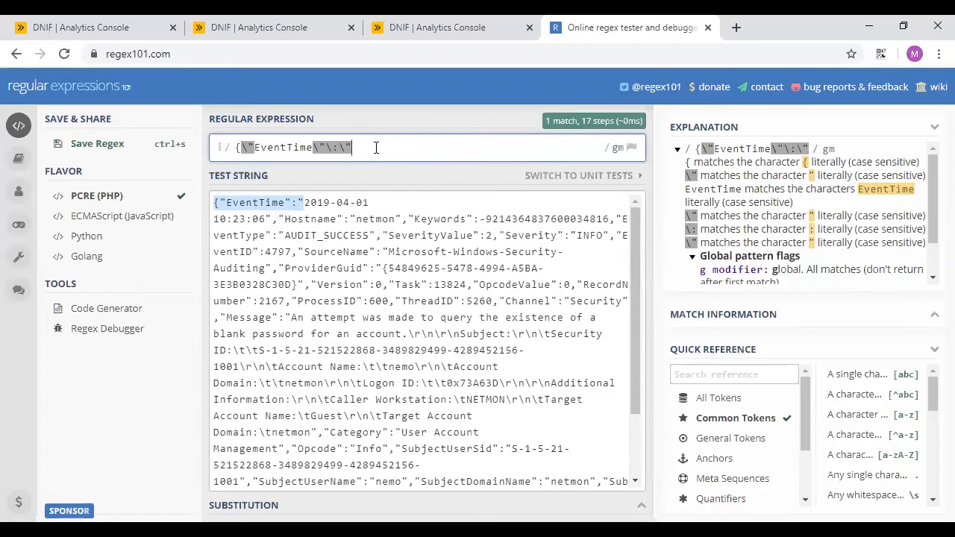
{"action": "type", "text": "()"}
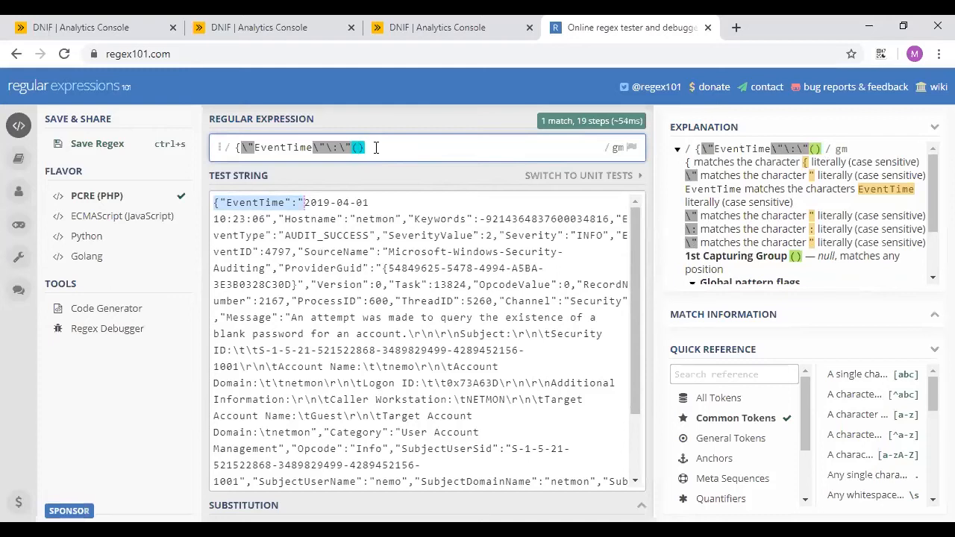
{"action": "type", "text": ".*"}
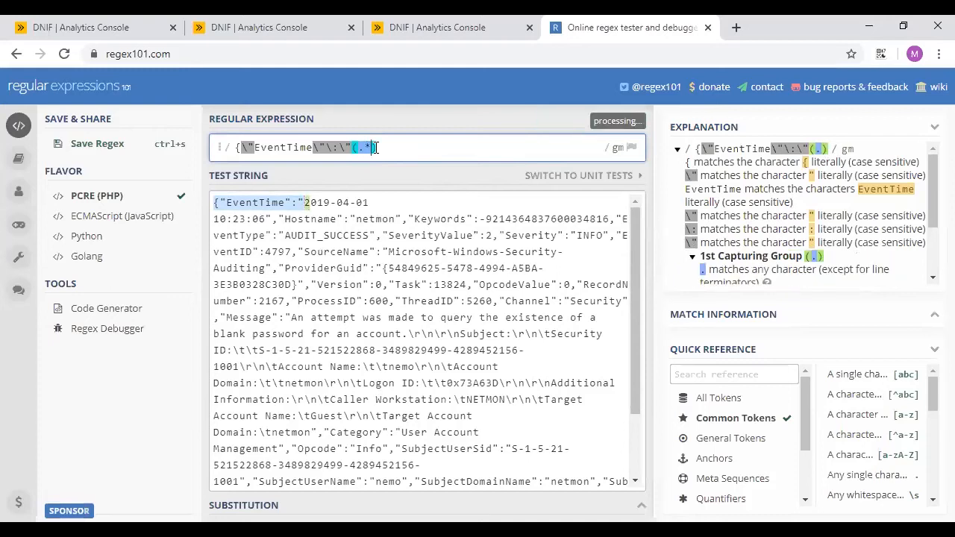
{"action": "type", "text": "?"}
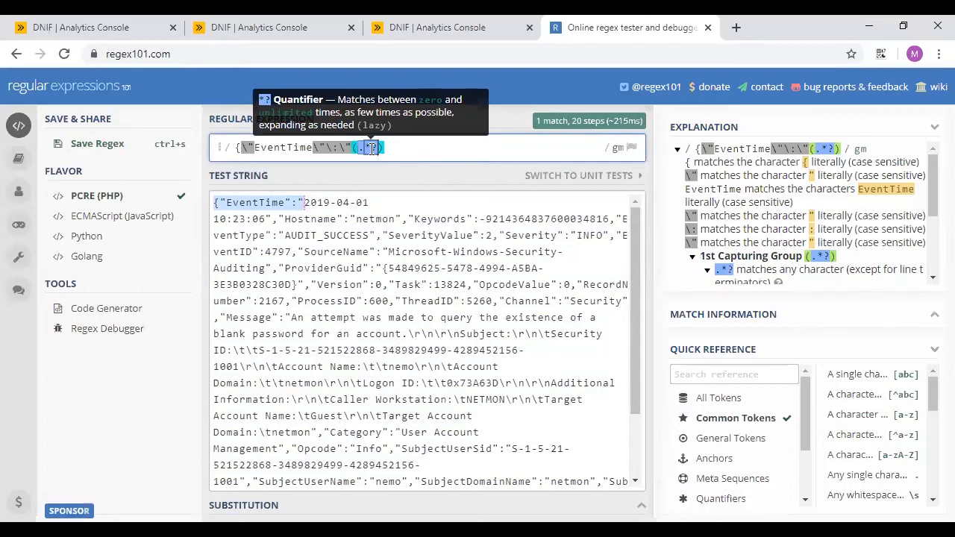
{"action": "left_click", "coordinate": [395, 148]}
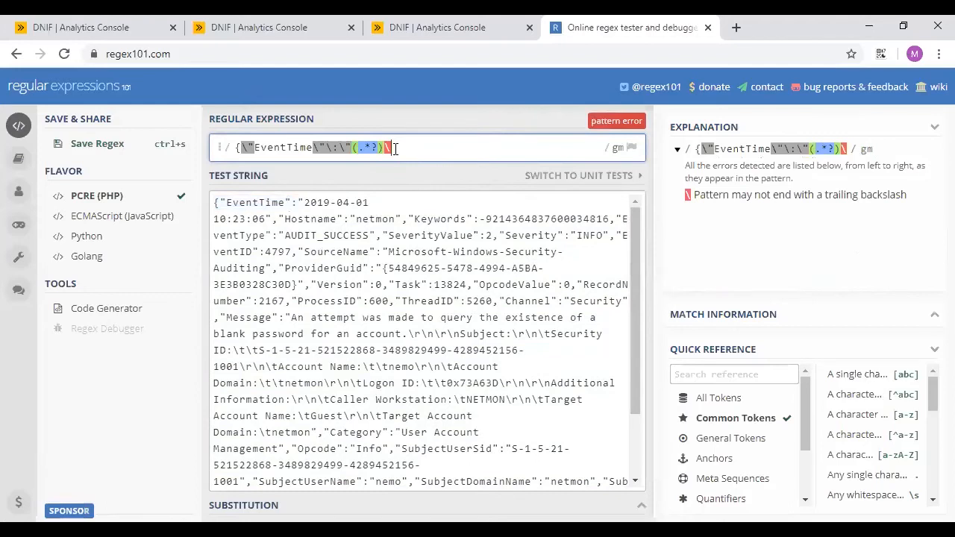
{"action": "type", "text": "\\\""}
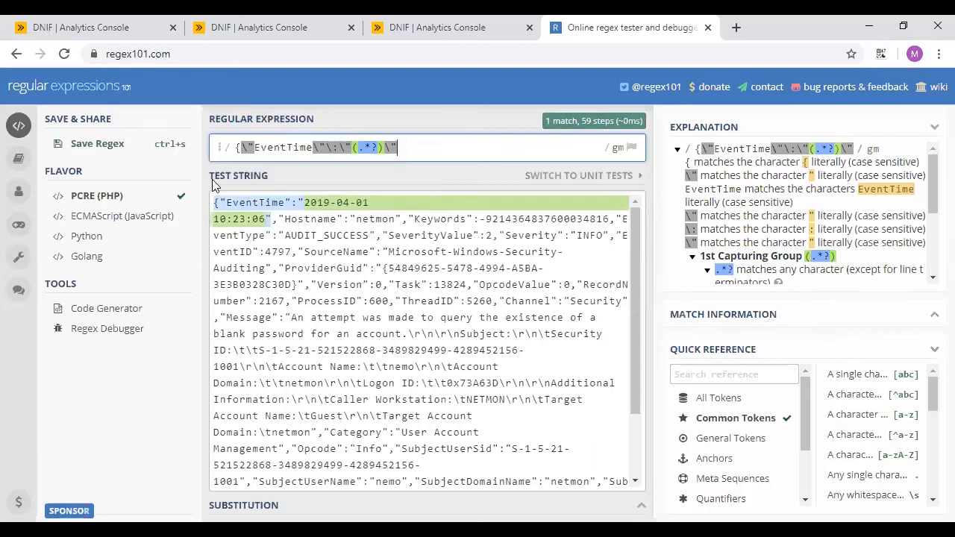
- Select the finished EventTime pattern, then close the regex101 tab and leave the site
{"action": "left_click_drag", "start_coordinate": [426, 144], "coordinate": [219, 145]}
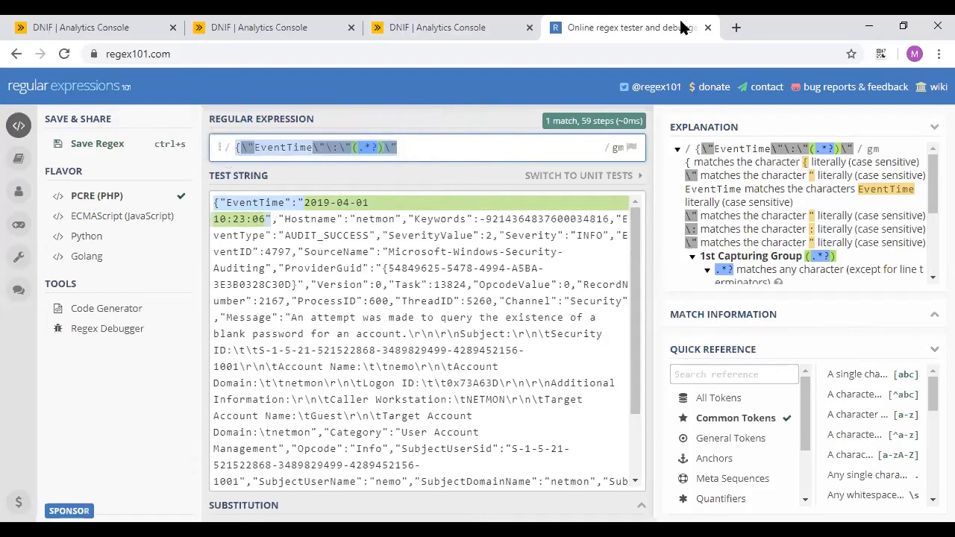
{"action": "left_click", "coordinate": [709, 28]}
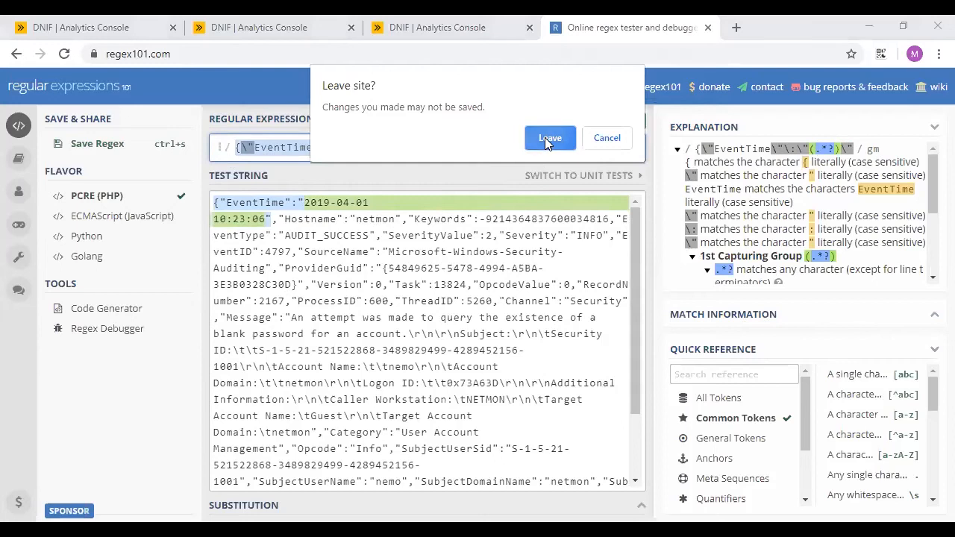
{"action": "left_click", "coordinate": [549, 138]}
- Close the extra console tab and keep ACE as the parser's log type
{"action": "left_click", "coordinate": [294, 24]}
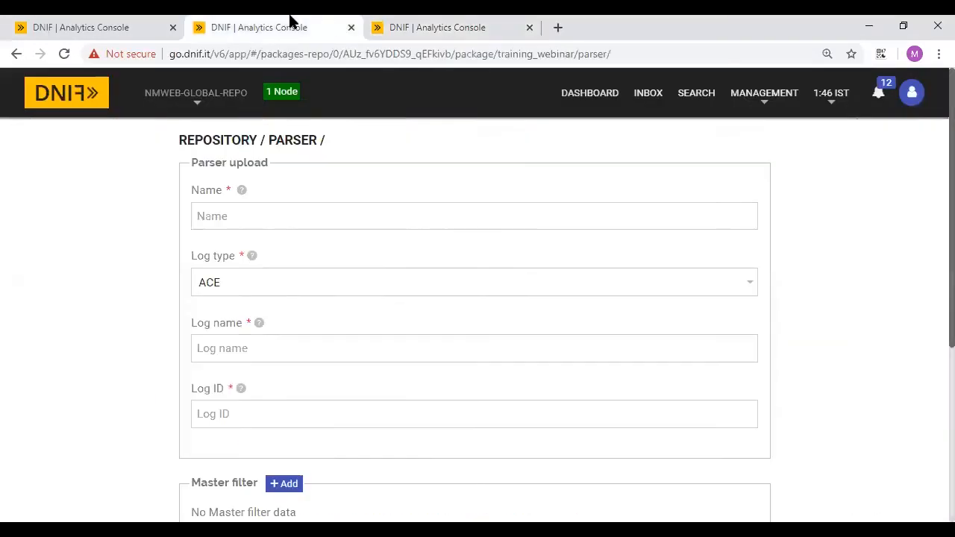
{"action": "left_click", "coordinate": [529, 28]}
{"action": "left_click", "coordinate": [249, 217]}
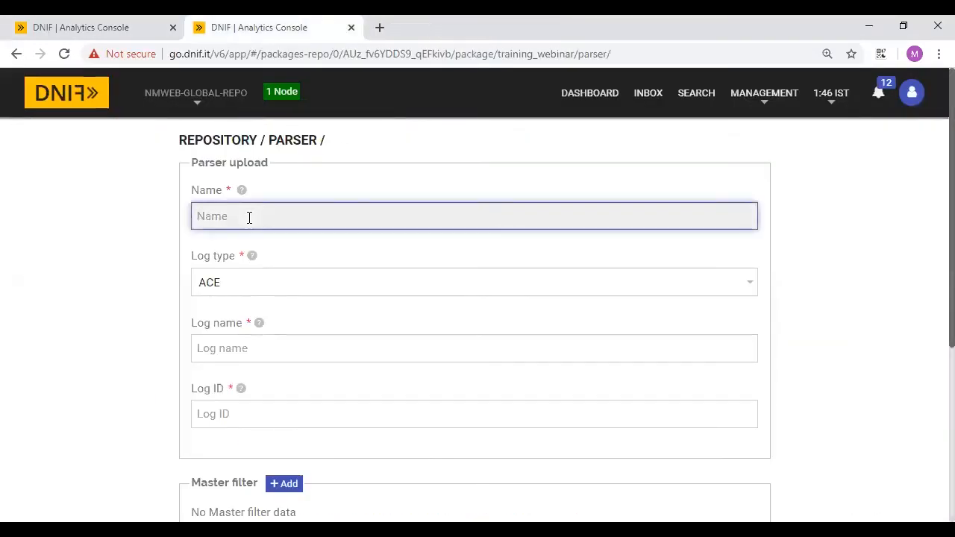
{"action": "scroll", "coordinate": [249, 216], "scroll_direction": "down", "scroll_amount": 1}
{"action": "left_click", "coordinate": [237, 223]}
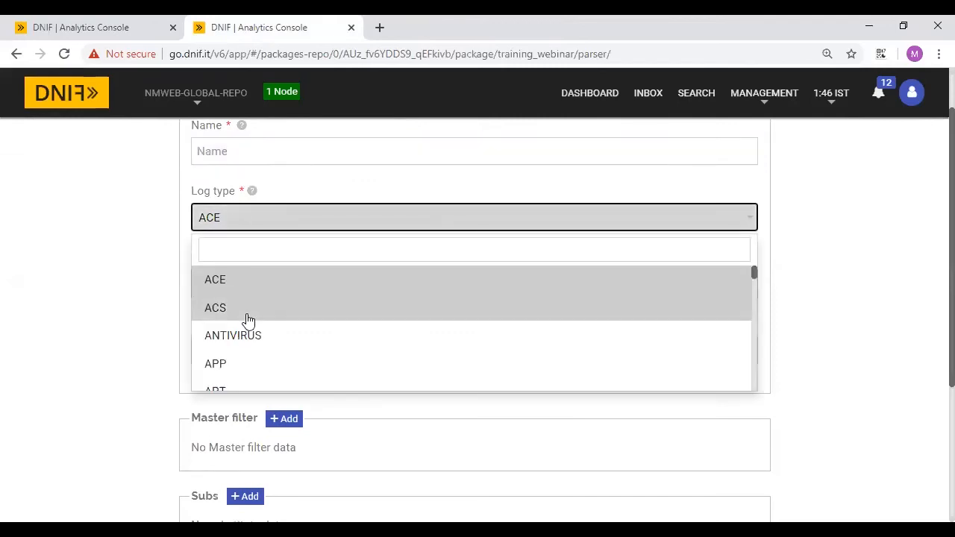
{"action": "scroll", "coordinate": [249, 319], "scroll_direction": "down", "scroll_amount": 15}
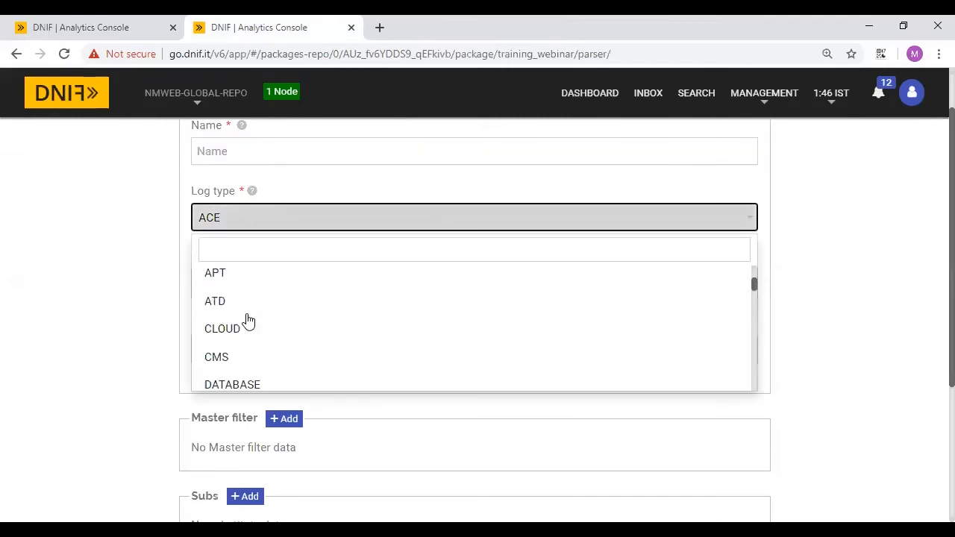
{"action": "left_click", "coordinate": [103, 326]}
{"action": "scroll", "coordinate": [246, 186], "scroll_direction": "down", "scroll_amount": 1}
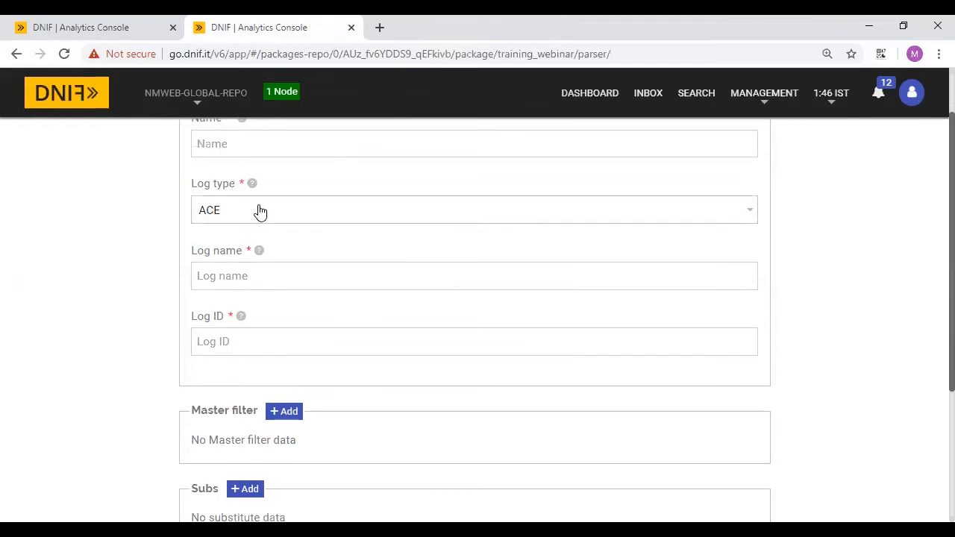
{"action": "left_click", "coordinate": [260, 213]}
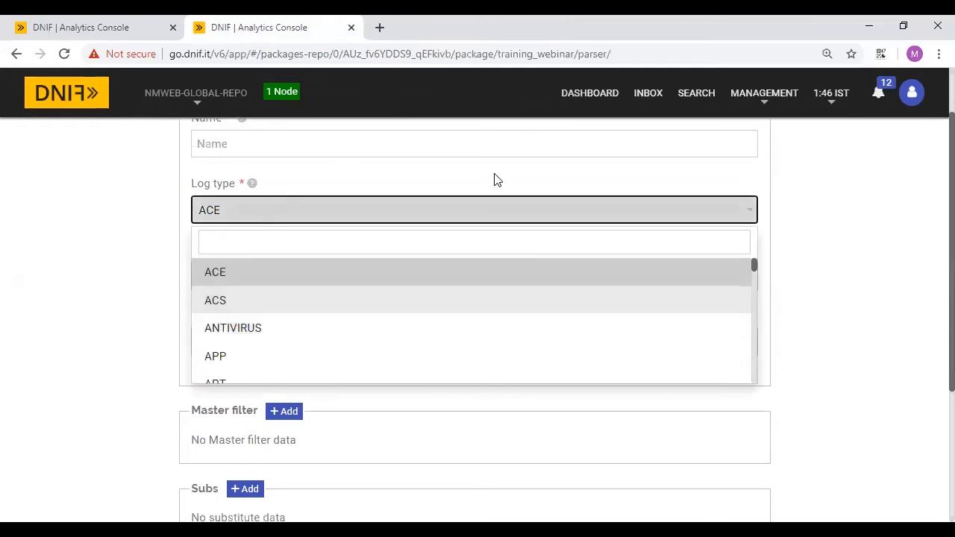
{"action": "left_click", "coordinate": [128, 309]}
{"action": "scroll", "coordinate": [131, 310], "scroll_direction": "down", "scroll_amount": 2}
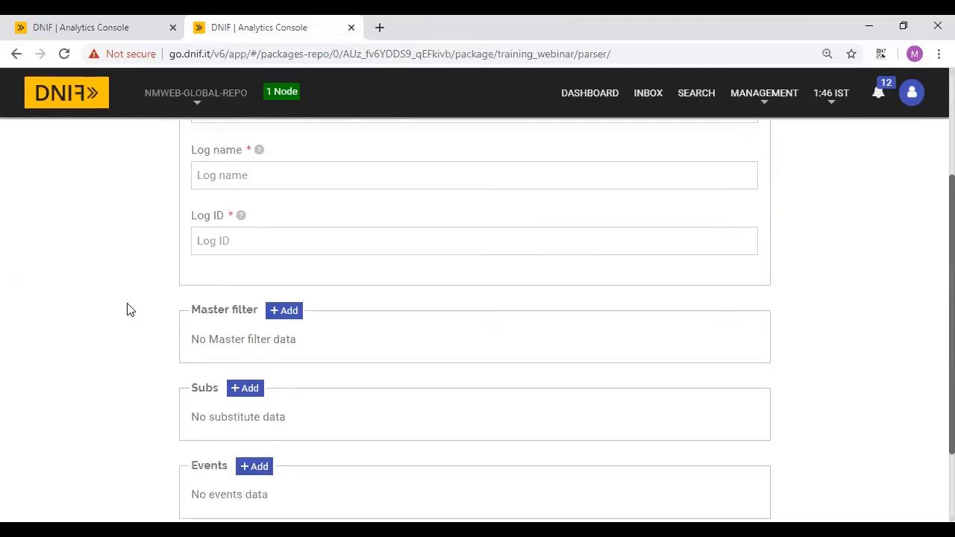
{"action": "left_click", "coordinate": [224, 167]}
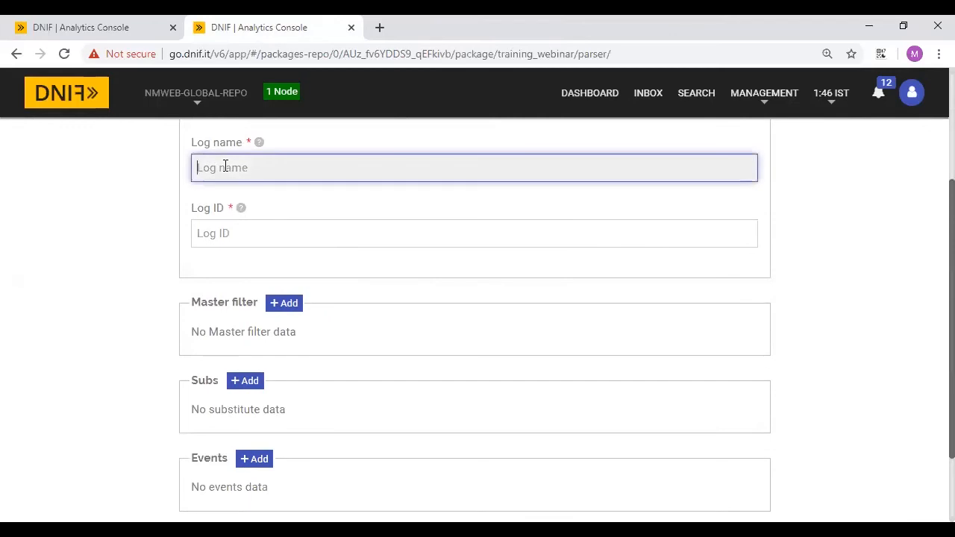
- Add an empty Regex 1 row under the parser's Master filter
{"action": "left_click", "coordinate": [82, 27]}
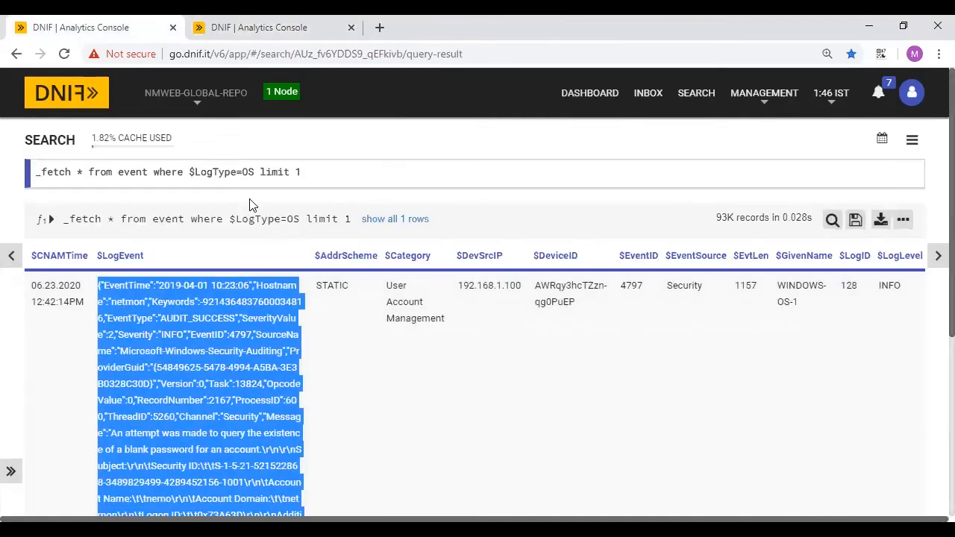
{"action": "left_click", "coordinate": [229, 176]}
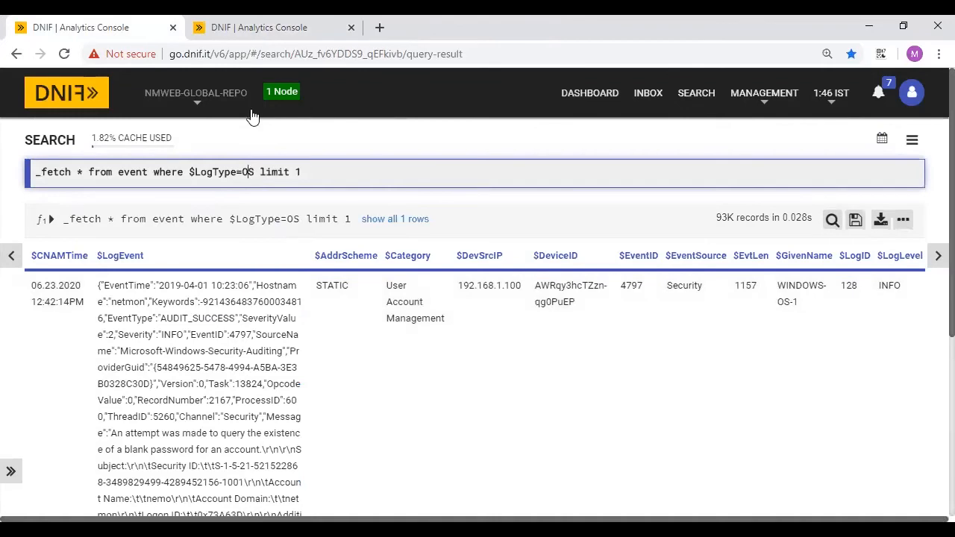
{"action": "left_click", "coordinate": [256, 22]}
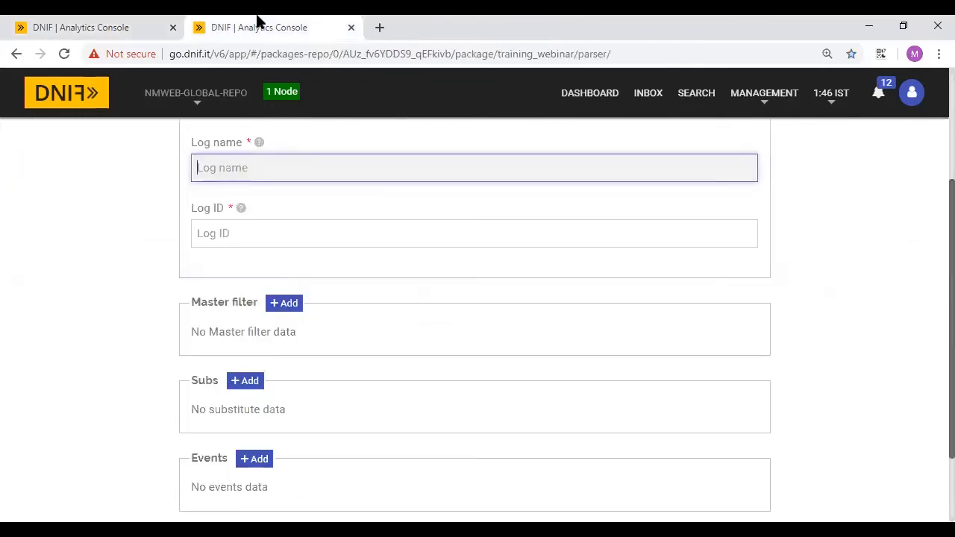
{"action": "left_click", "coordinate": [285, 306]}
{"action": "scroll", "coordinate": [276, 364], "scroll_direction": "down", "scroll_amount": 1}
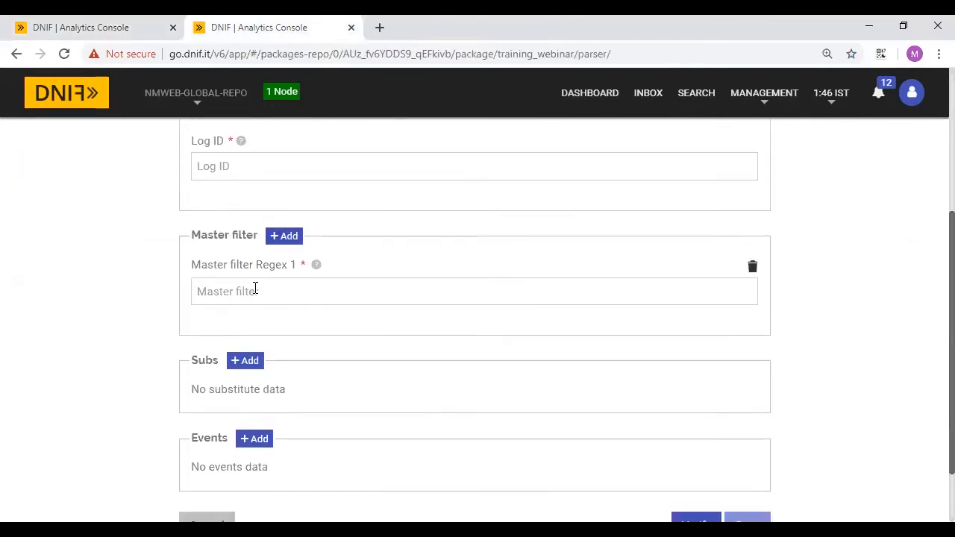
{"action": "left_click", "coordinate": [128, 23]}
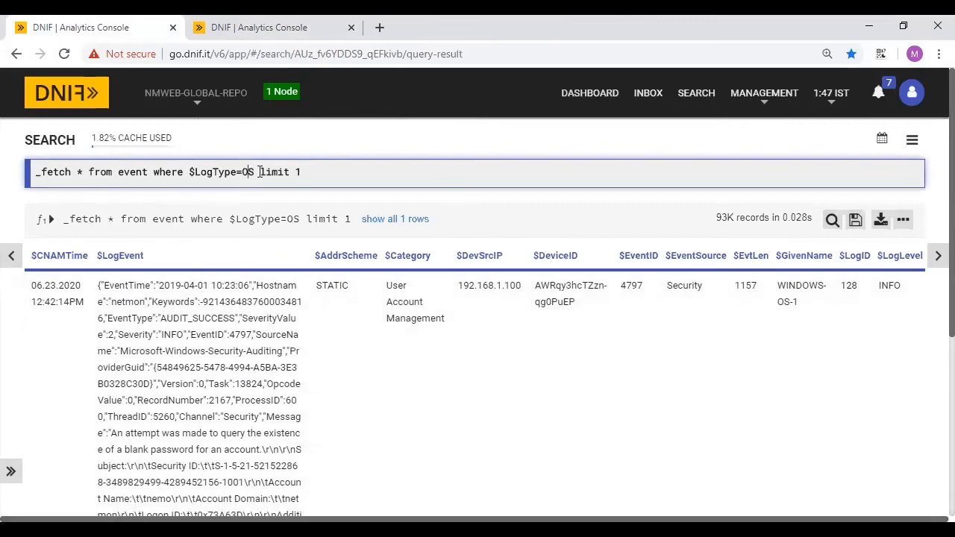
- Drop 'where $LogType=OS' from the query and rerun it with limit 4 to fetch four events
{"action": "left_click_drag", "start_coordinate": [259, 172], "coordinate": [153, 172]}
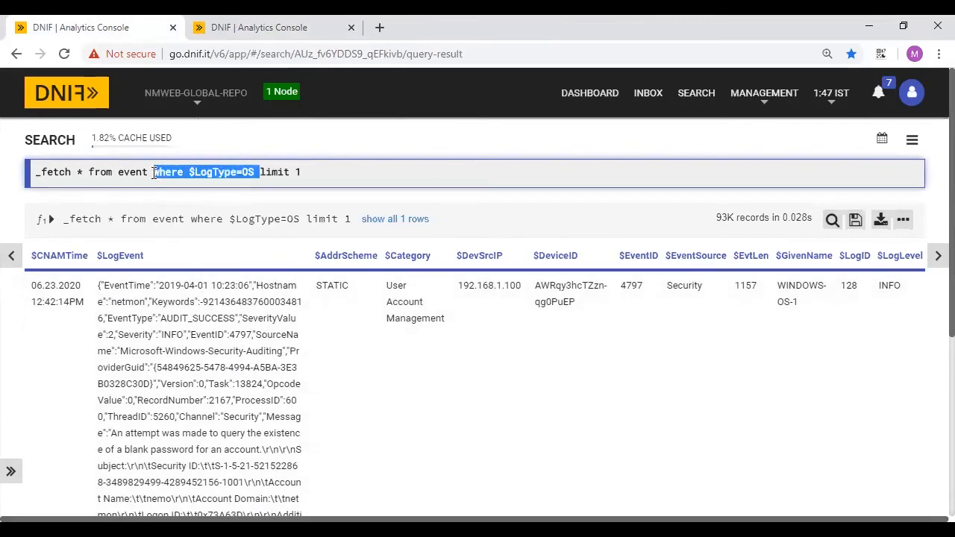
{"action": "key", "text": "BackSpace"}
{"action": "key", "text": "BackSpace"}
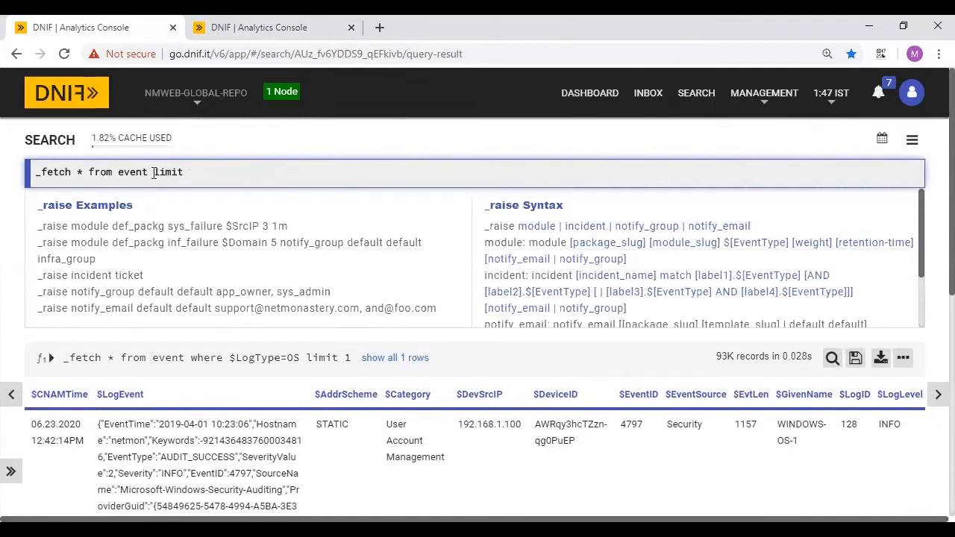
{"action": "key", "text": "Return"}
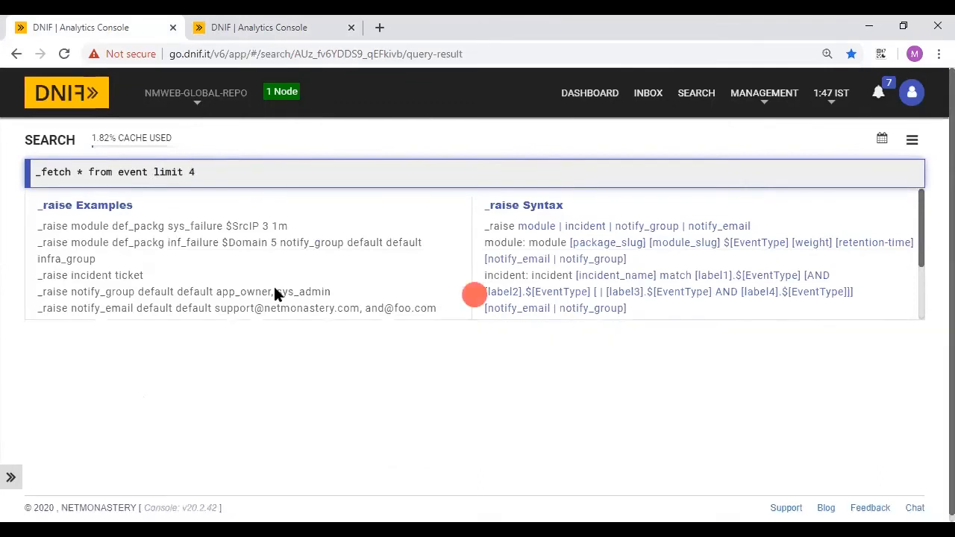
{"action": "scroll", "coordinate": [277, 295], "scroll_direction": "down", "scroll_amount": 2}
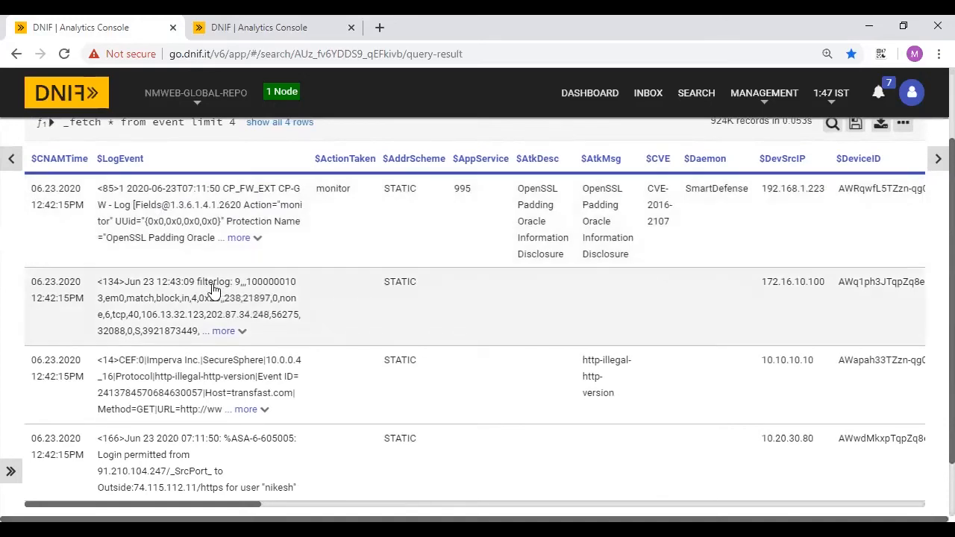
{"action": "scroll", "coordinate": [210, 291], "scroll_direction": "down", "scroll_amount": 1}
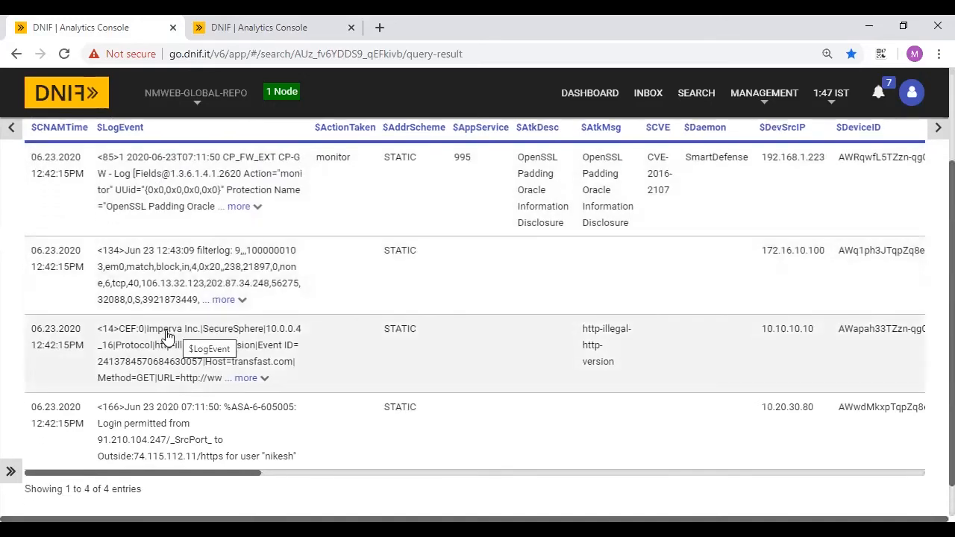
{"action": "scroll", "coordinate": [166, 335], "scroll_direction": "down", "scroll_amount": 1}
{"action": "scroll", "coordinate": [166, 337], "scroll_direction": "up", "scroll_amount": 2}
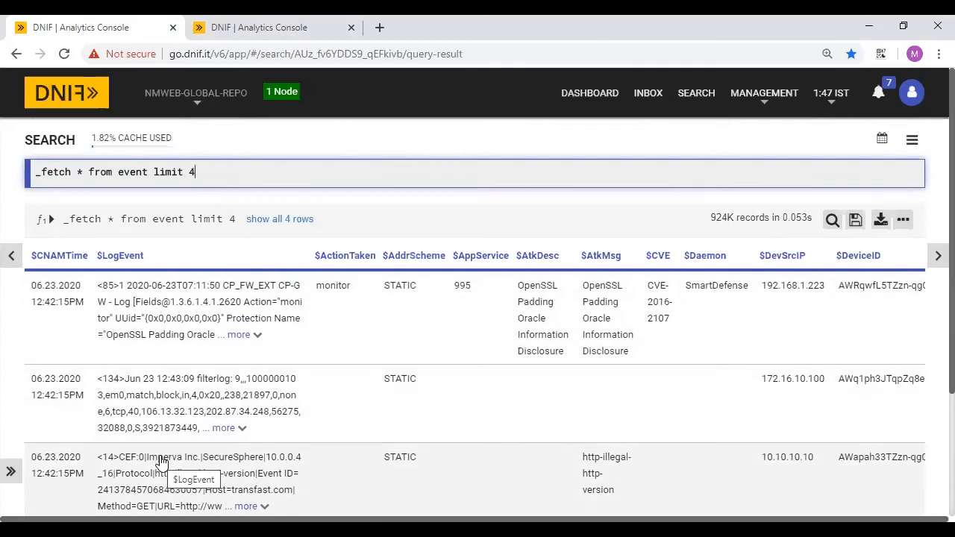
{"action": "left_click", "coordinate": [256, 21]}
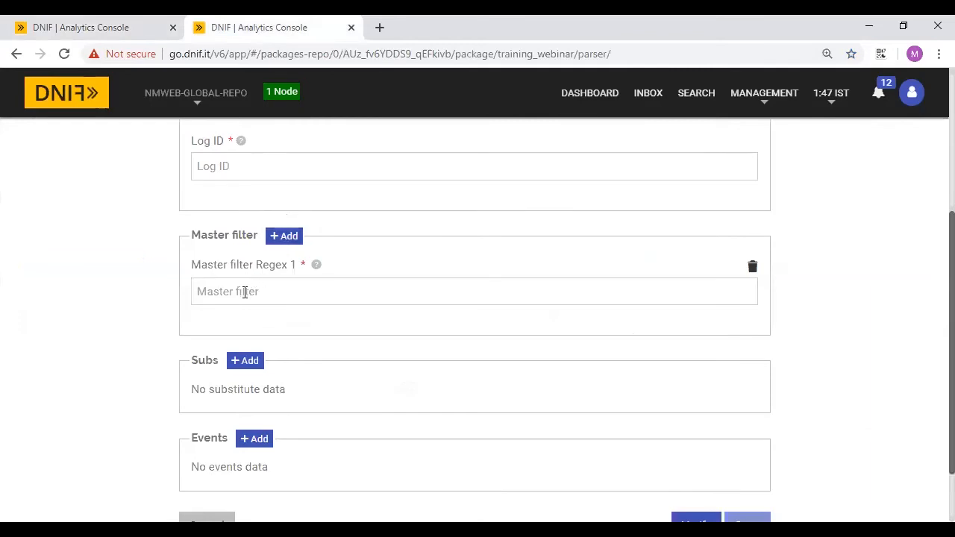
- Add an empty Subs field-and-value row and start a new Event Detail definition
{"action": "scroll", "coordinate": [245, 293], "scroll_direction": "down", "scroll_amount": 1}
{"action": "scroll", "coordinate": [245, 292], "scroll_direction": "down", "scroll_amount": 1}
{"action": "scroll", "coordinate": [230, 214], "scroll_direction": "down", "scroll_amount": 1}
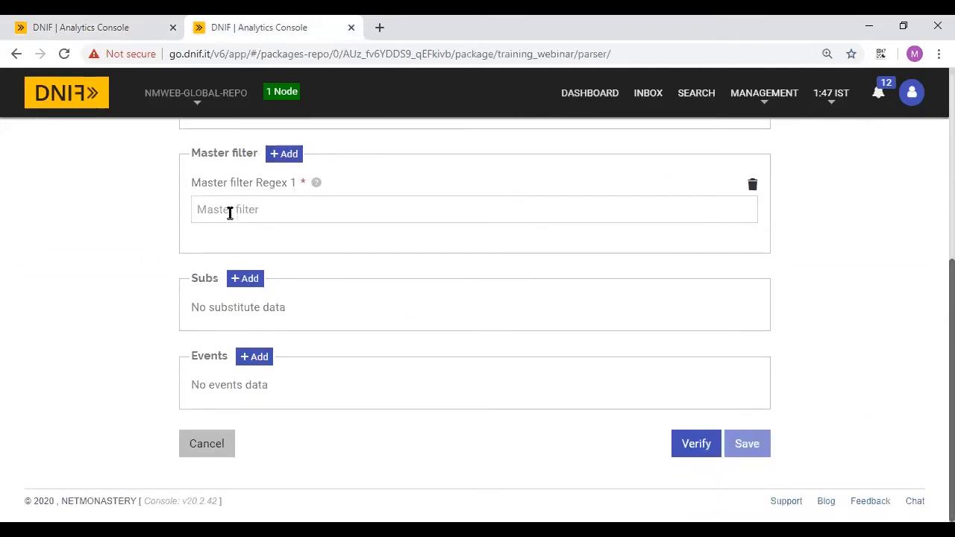
{"action": "left_click", "coordinate": [248, 282]}
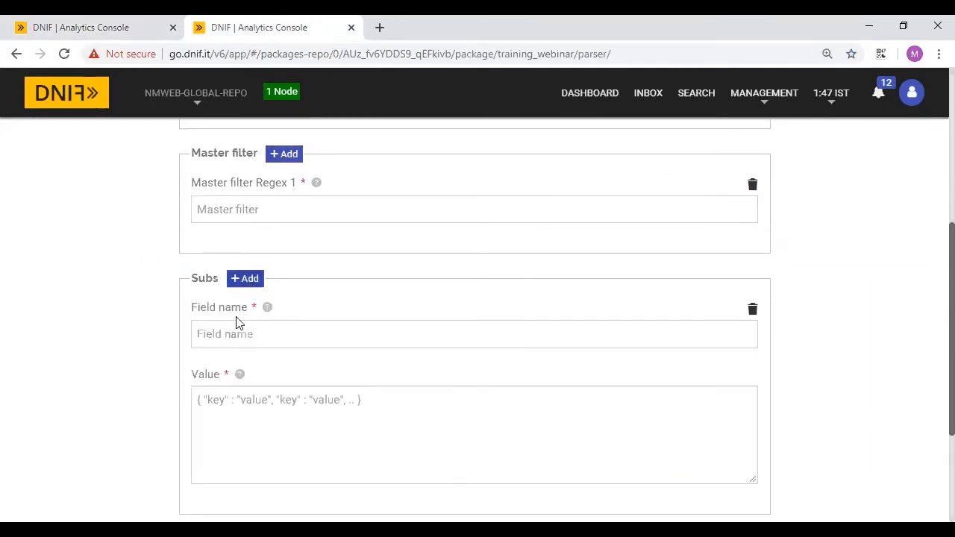
{"action": "scroll", "coordinate": [273, 335], "scroll_direction": "down", "scroll_amount": 2}
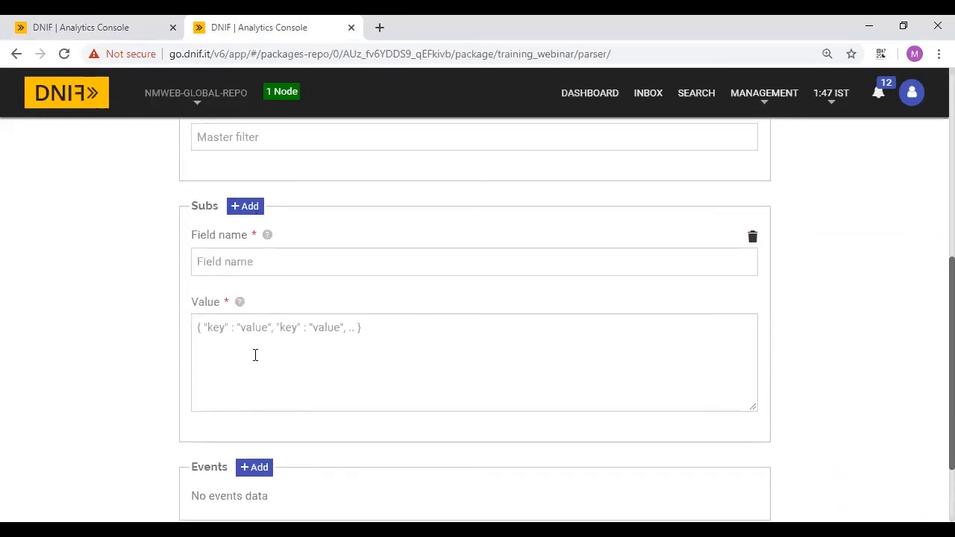
{"action": "scroll", "coordinate": [254, 356], "scroll_direction": "down", "scroll_amount": 1}
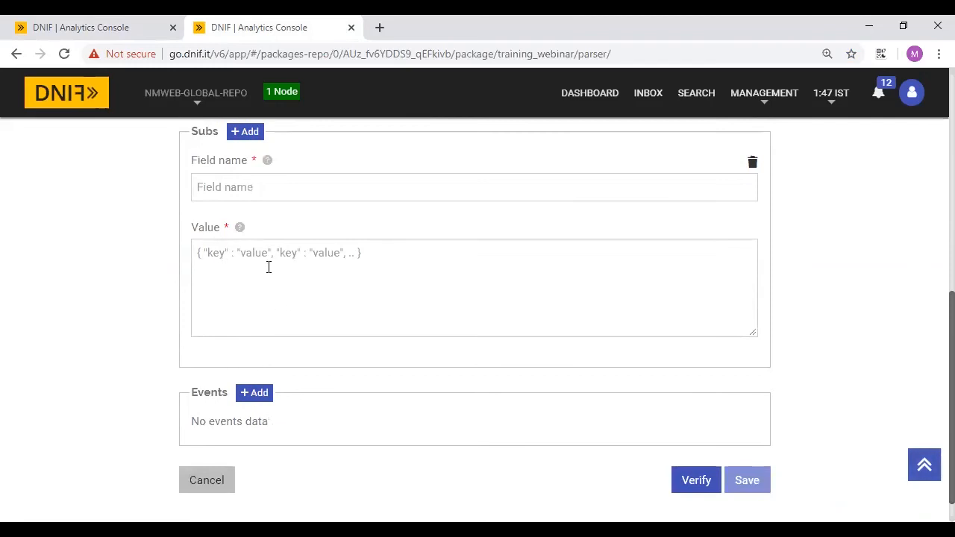
{"action": "scroll", "coordinate": [269, 267], "scroll_direction": "down", "scroll_amount": 1}
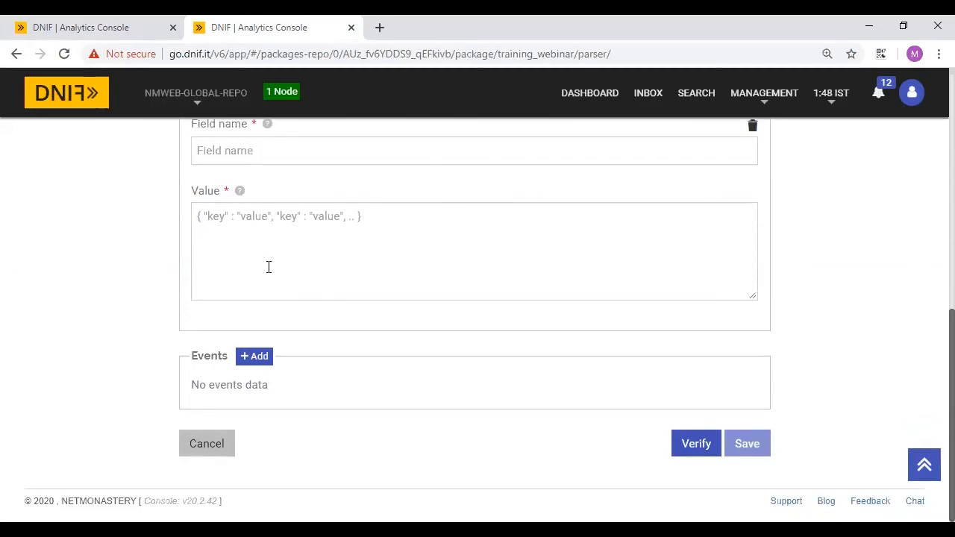
{"action": "left_click", "coordinate": [256, 358]}
{"action": "left_click", "coordinate": [67, 27]}
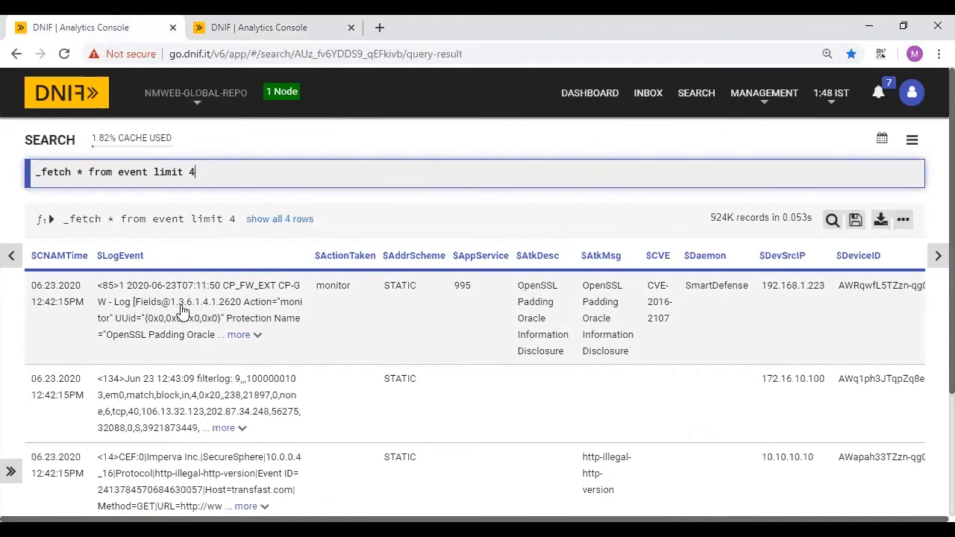
- Paste the copied event sample into the new event's detail panel
{"action": "left_click", "coordinate": [234, 21]}
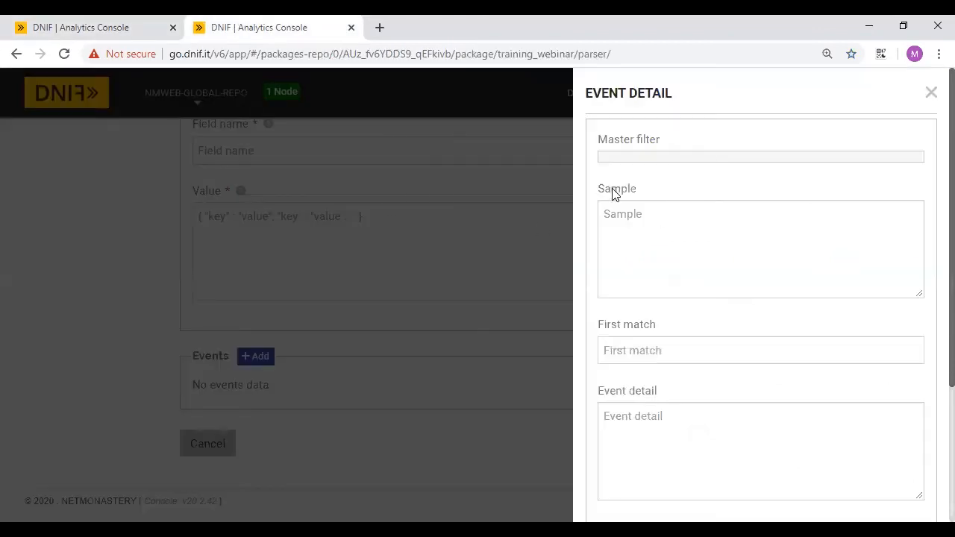
{"action": "scroll", "coordinate": [638, 227], "scroll_direction": "down", "scroll_amount": 1}
{"action": "left_click", "coordinate": [686, 179]}
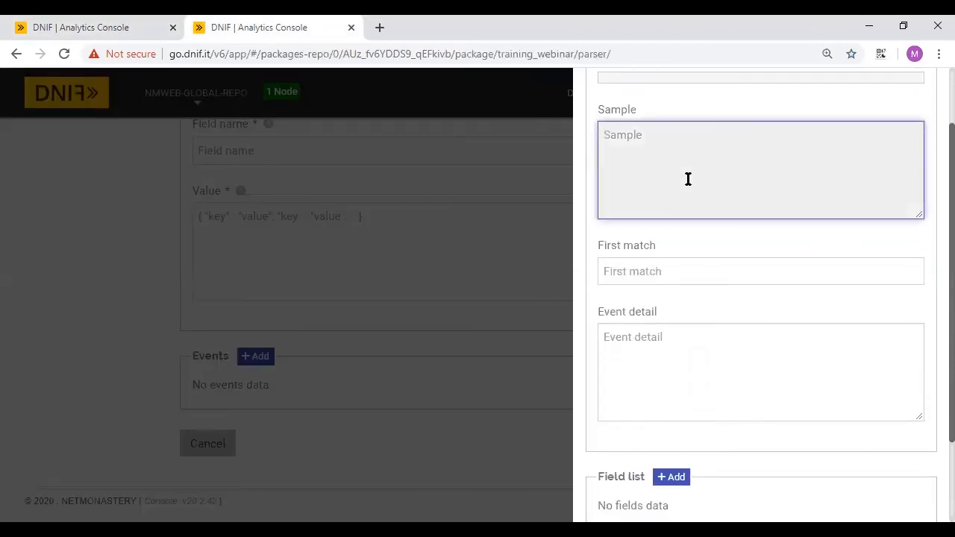
{"action": "key", "text": "ctrl+v"}
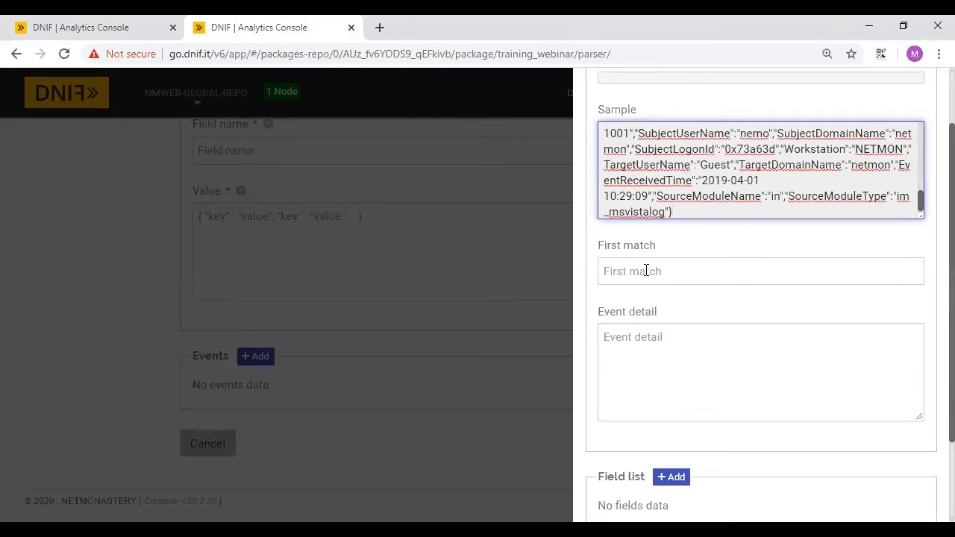
{"action": "left_click", "coordinate": [646, 271]}
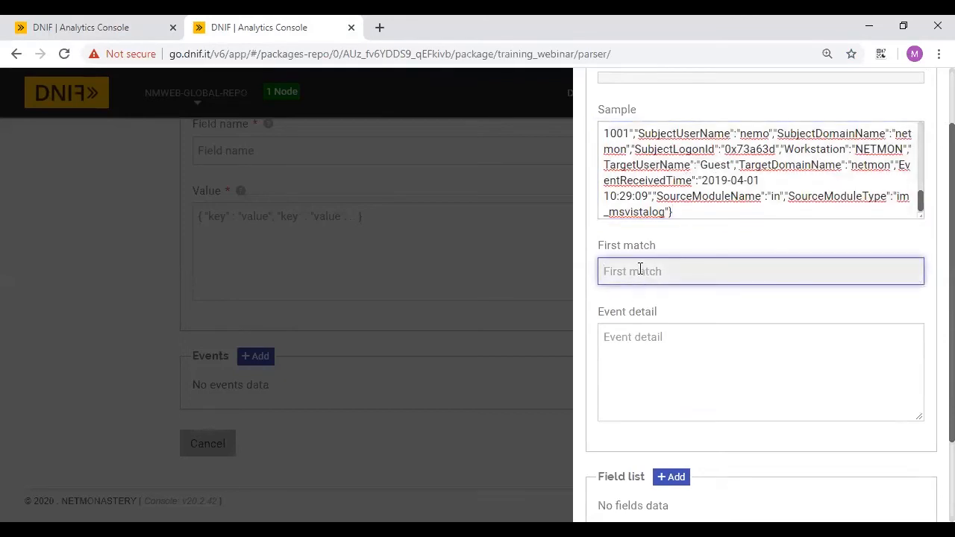
{"action": "left_click", "coordinate": [641, 334]}
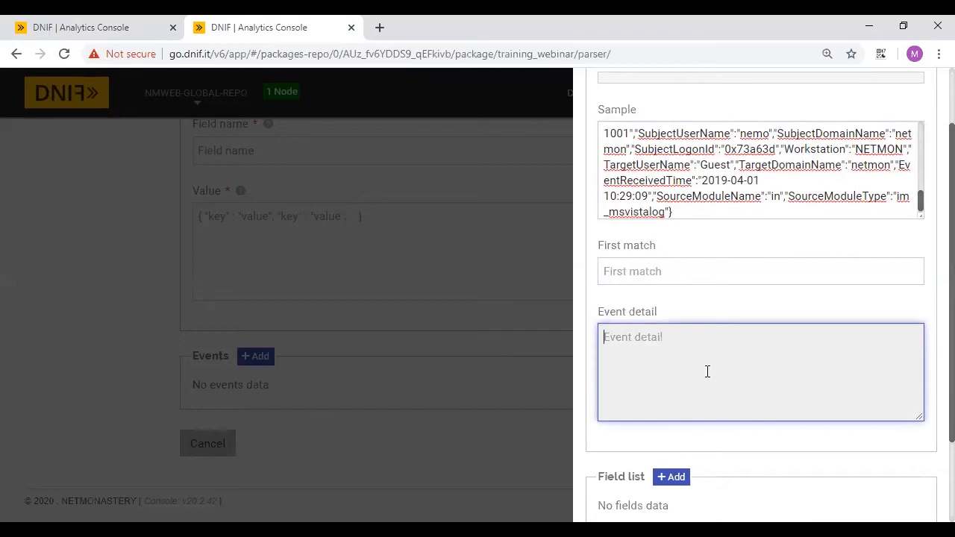
{"action": "scroll", "coordinate": [707, 372], "scroll_direction": "down", "scroll_amount": 3}
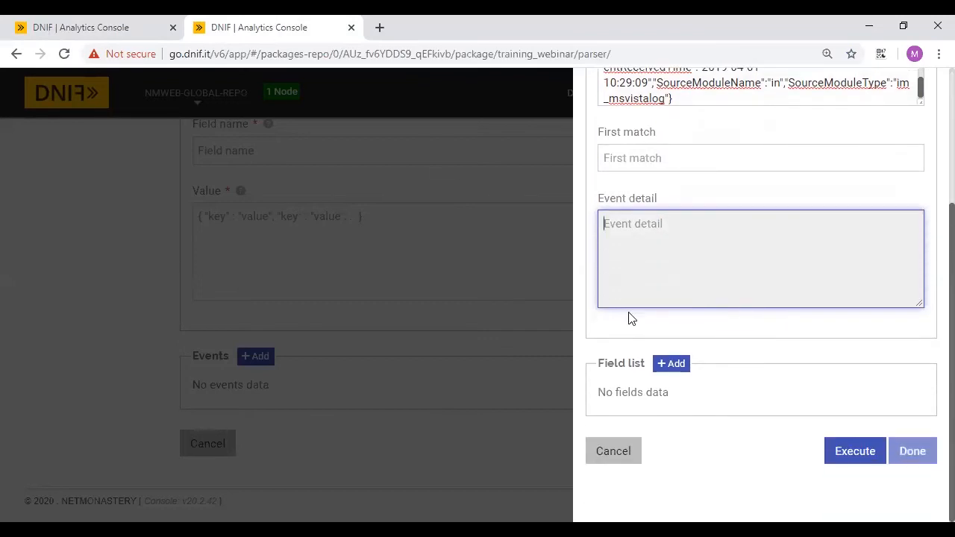
{"action": "scroll", "coordinate": [687, 119], "scroll_direction": "up", "scroll_amount": 2}
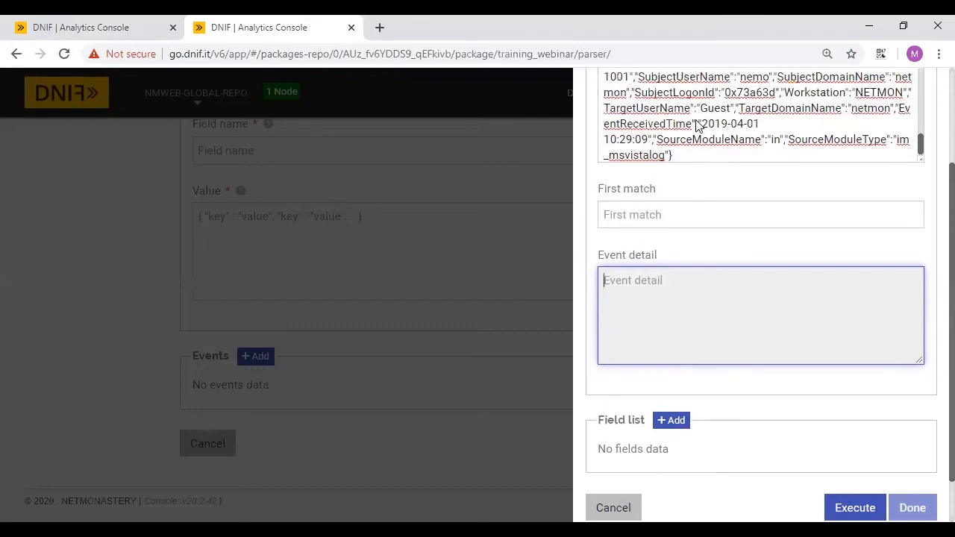
{"action": "scroll", "coordinate": [737, 133], "scroll_direction": "down", "scroll_amount": 1}
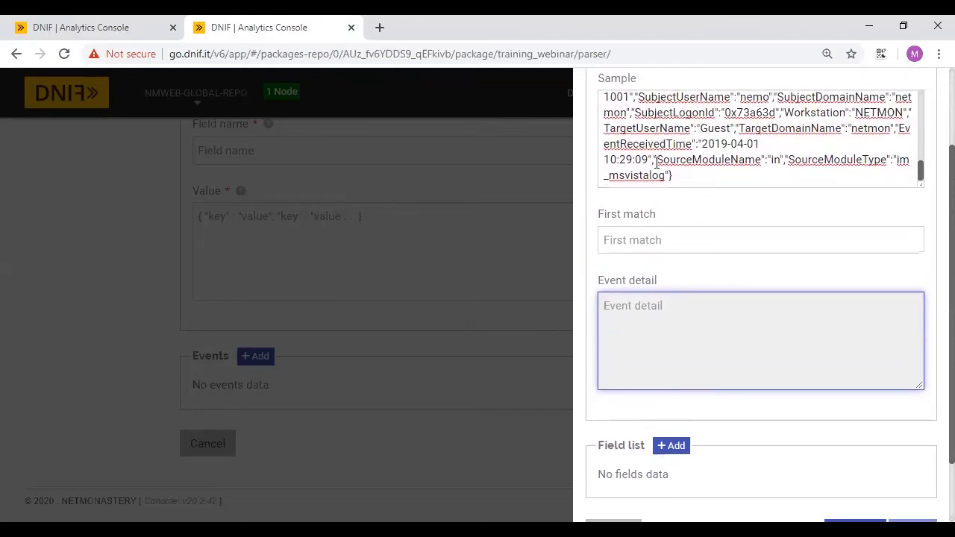
{"action": "left_click_drag", "start_coordinate": [657, 162], "coordinate": [652, 165]}
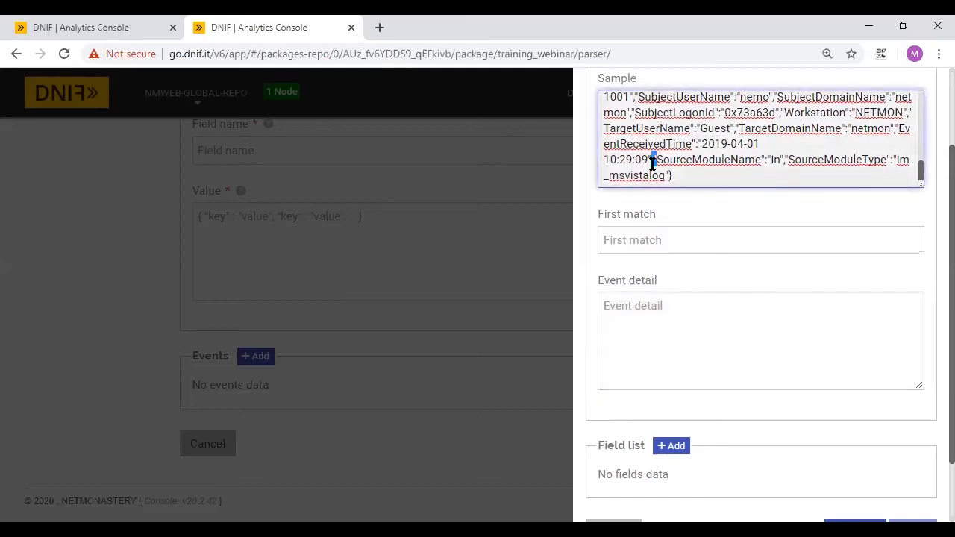
- Add three Field list rows, Field1 to Field3, to the event
{"action": "left_click", "coordinate": [145, 20]}
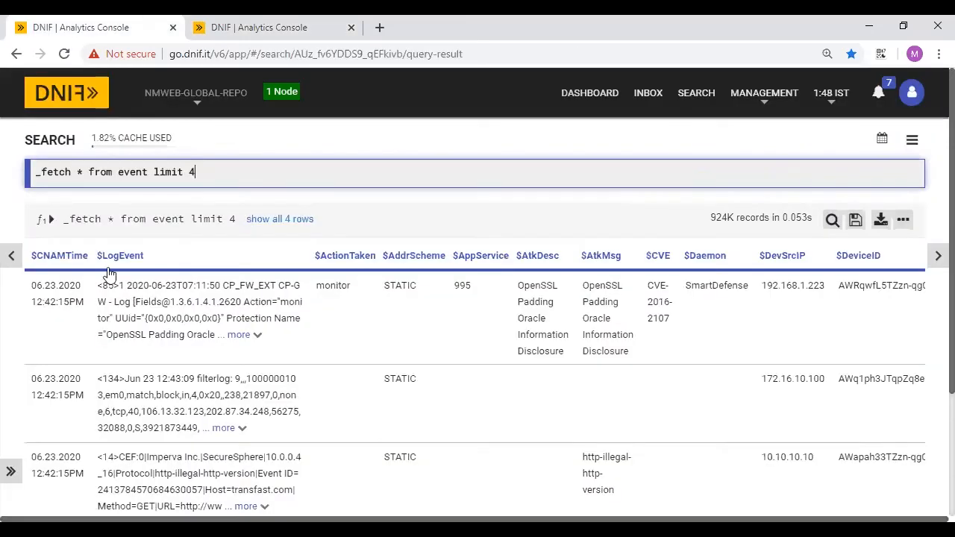
{"action": "scroll", "coordinate": [170, 352], "scroll_direction": "down", "scroll_amount": 2}
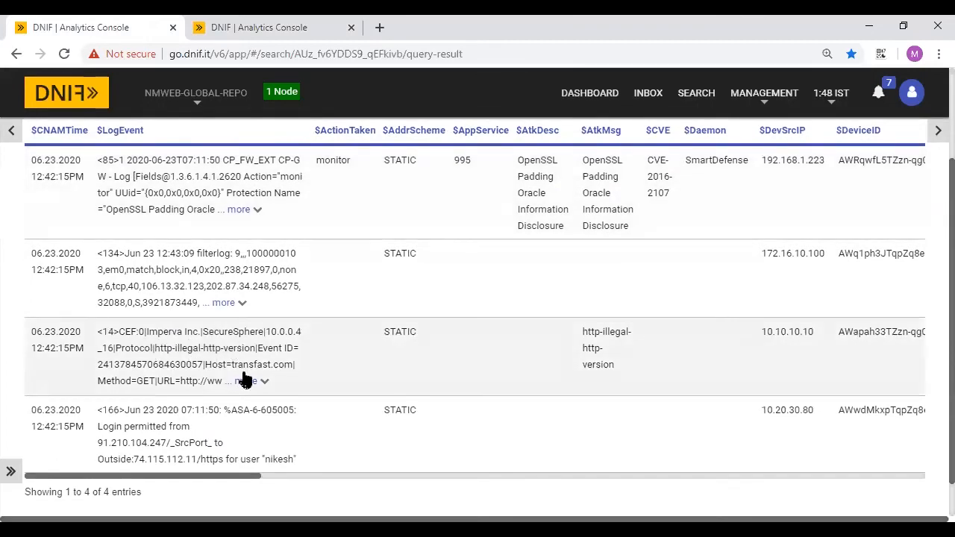
{"action": "scroll", "coordinate": [284, 354], "scroll_direction": "down", "scroll_amount": 1}
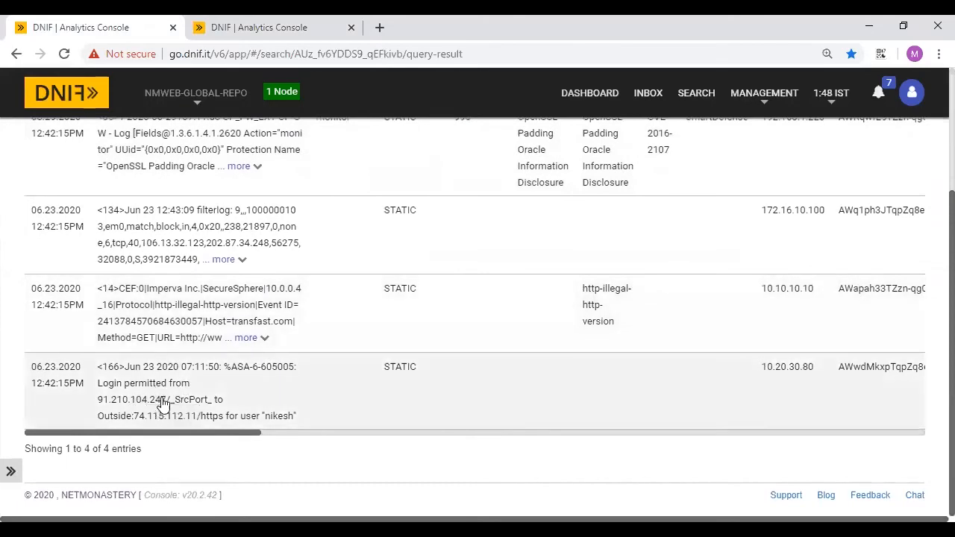
{"action": "scroll", "coordinate": [162, 403], "scroll_direction": "up", "scroll_amount": 3}
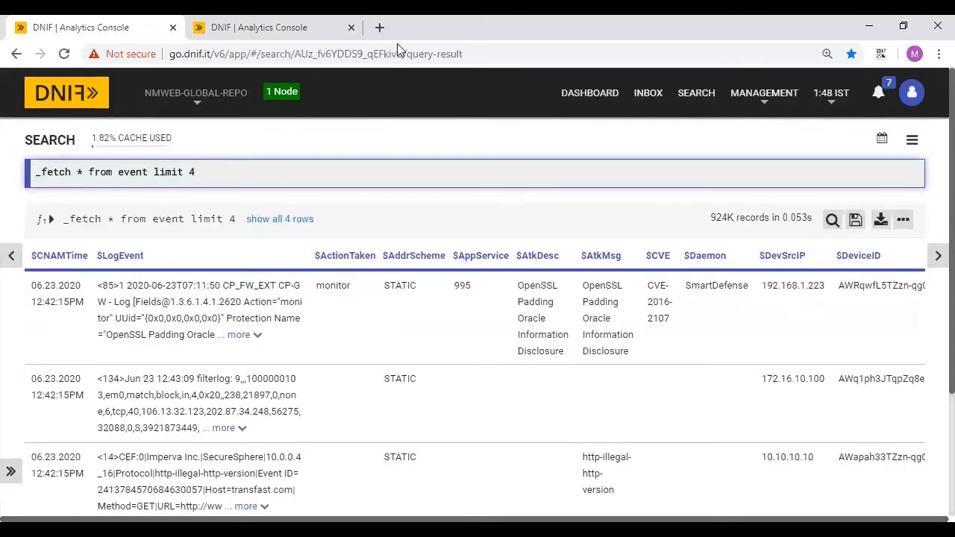
{"action": "left_click", "coordinate": [248, 27]}
{"action": "scroll", "coordinate": [665, 298], "scroll_direction": "down", "scroll_amount": 1}
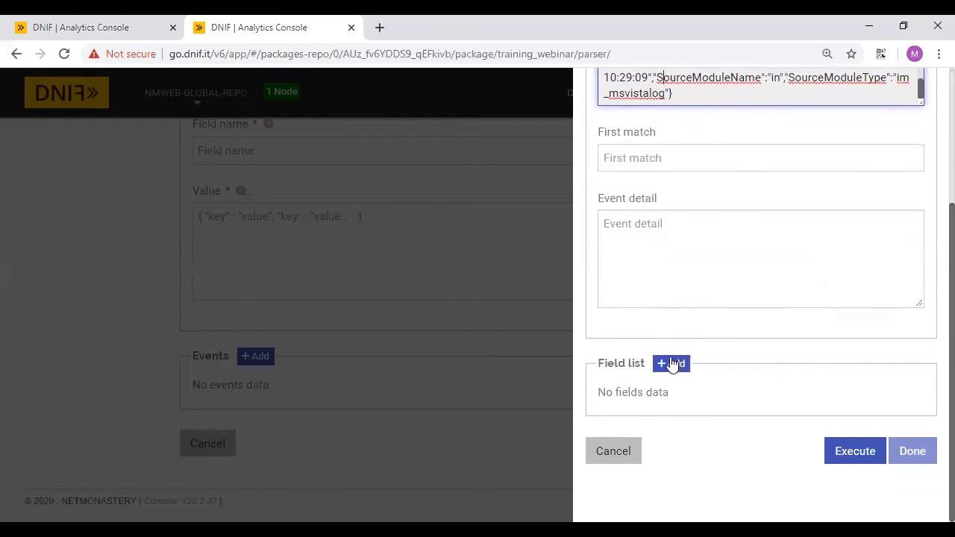
{"action": "left_click", "coordinate": [670, 365]}
{"action": "scroll", "coordinate": [665, 326], "scroll_direction": "down", "scroll_amount": 1}
{"action": "left_click", "coordinate": [662, 316]}
{"action": "scroll", "coordinate": [662, 314], "scroll_direction": "down", "scroll_amount": 1}
{"action": "left_click", "coordinate": [668, 243]}
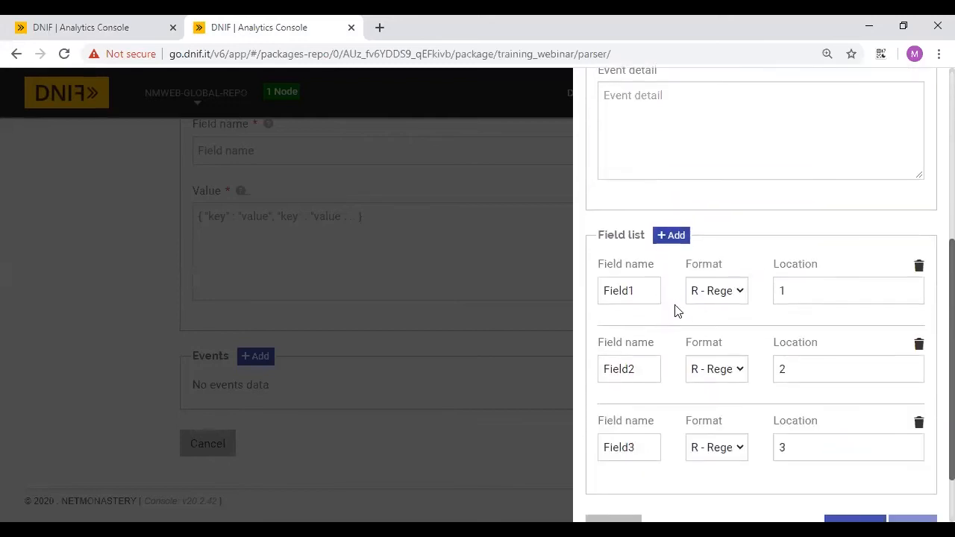
{"action": "scroll", "coordinate": [676, 311], "scroll_direction": "down", "scroll_amount": 1}
- Review Field1's name and R - Regex format, then cancel the event draft
{"action": "left_click", "coordinate": [620, 214]}
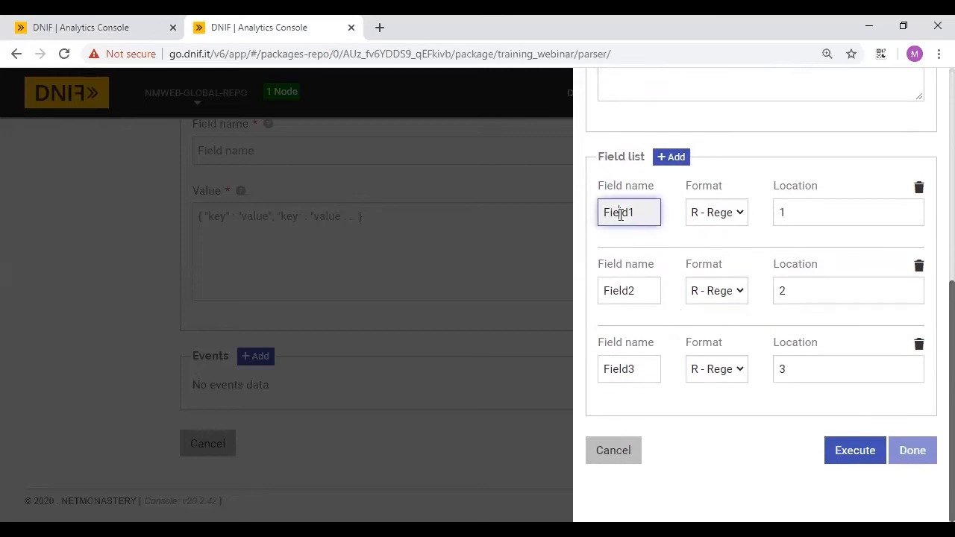
{"action": "left_click_drag", "start_coordinate": [643, 212], "coordinate": [562, 222]}
{"action": "left_click", "coordinate": [121, 24]}
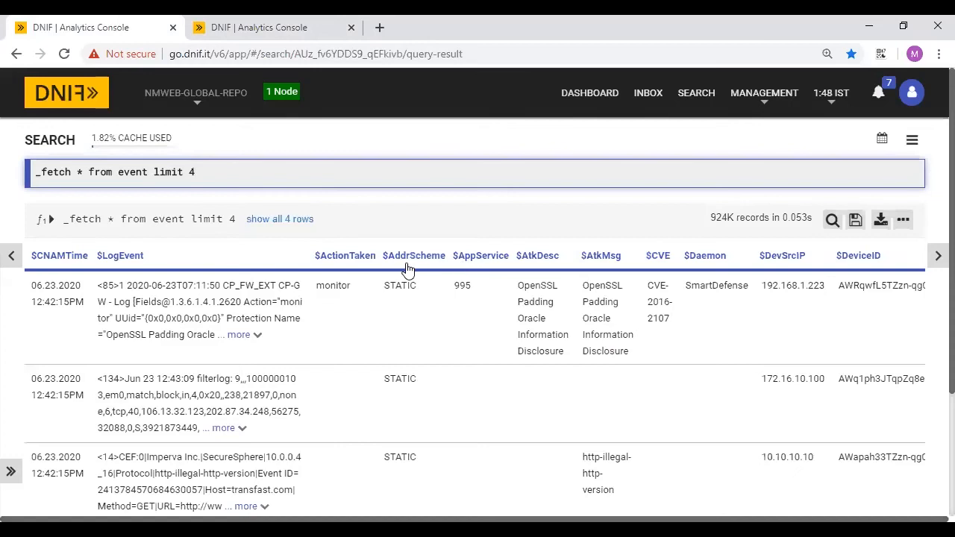
{"action": "left_click", "coordinate": [228, 22]}
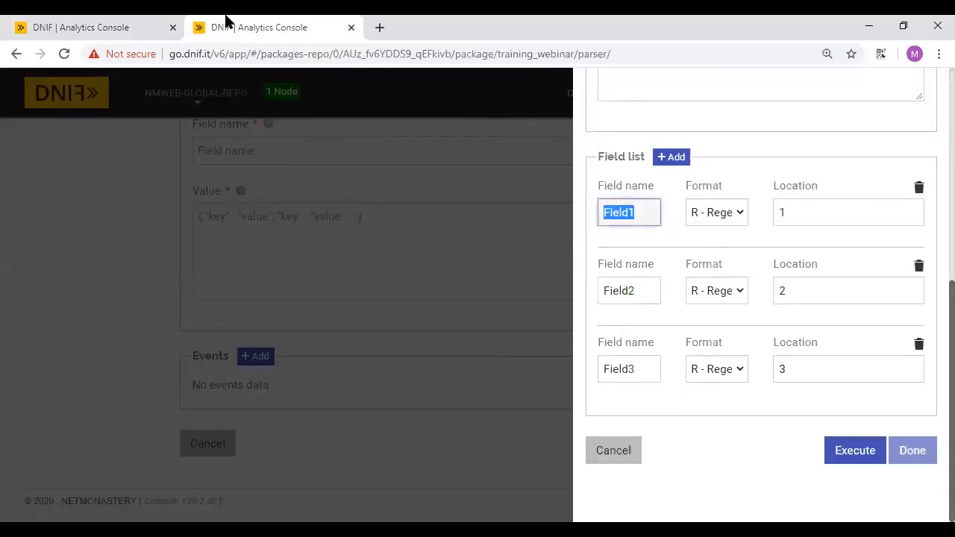
{"action": "left_click", "coordinate": [702, 220]}
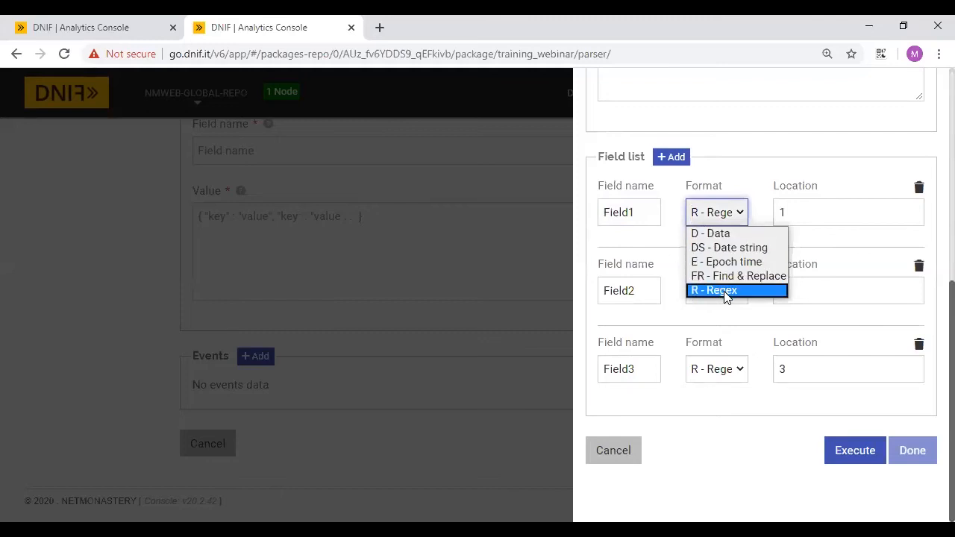
{"action": "left_click", "coordinate": [821, 214]}
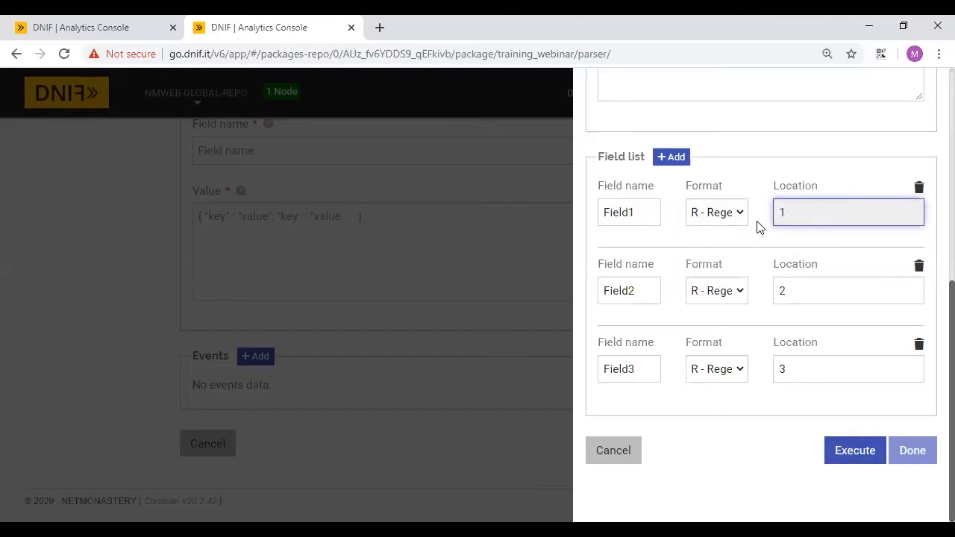
{"action": "scroll", "coordinate": [708, 303], "scroll_direction": "up", "scroll_amount": 5}
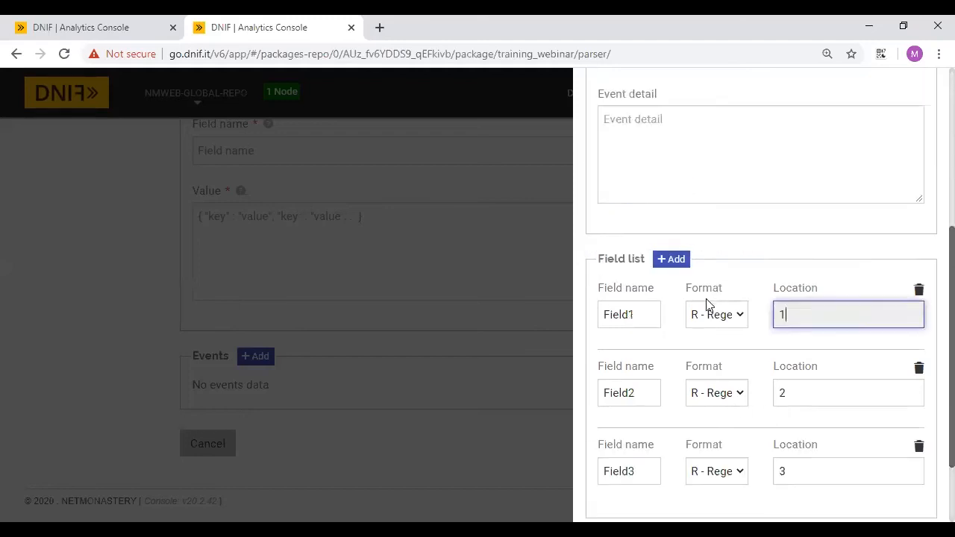
{"action": "scroll", "coordinate": [707, 269], "scroll_direction": "down", "scroll_amount": 5}
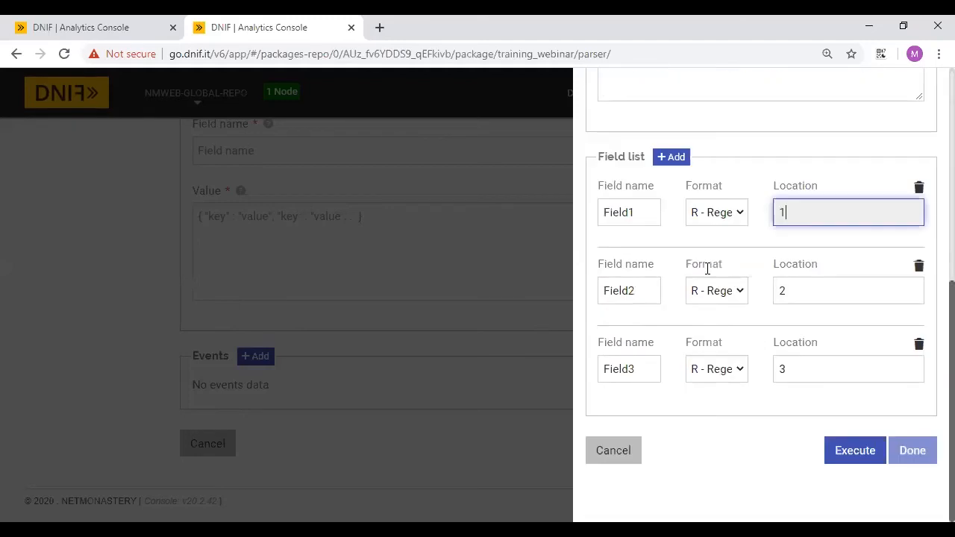
{"action": "left_click", "coordinate": [618, 460]}
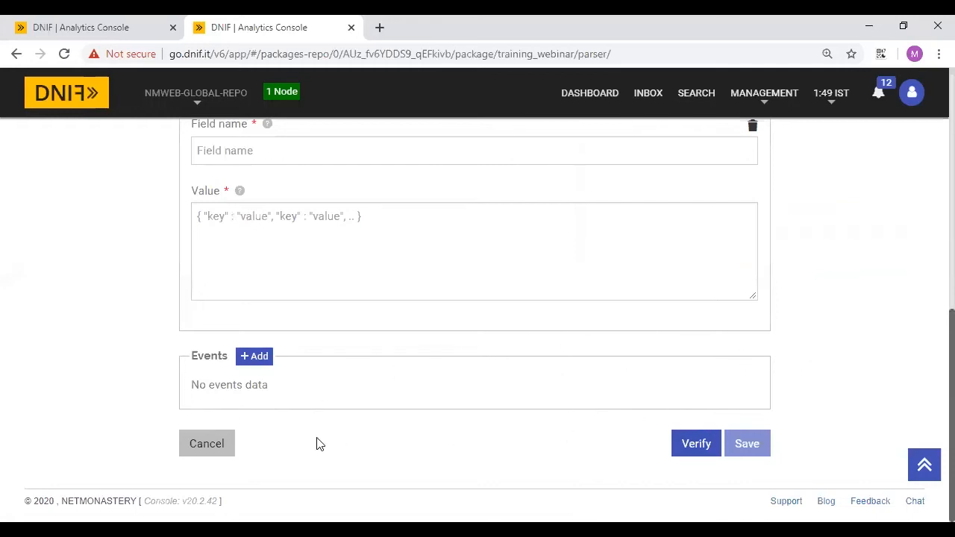
- Cancel the parser form and duplicate the current browser tab
{"action": "left_click", "coordinate": [198, 444]}
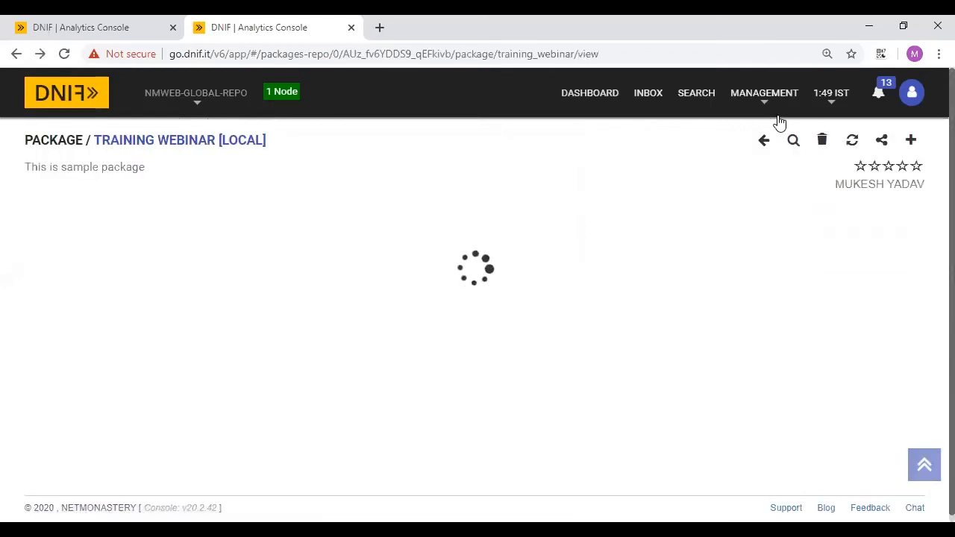
{"action": "right_click", "coordinate": [279, 17]}
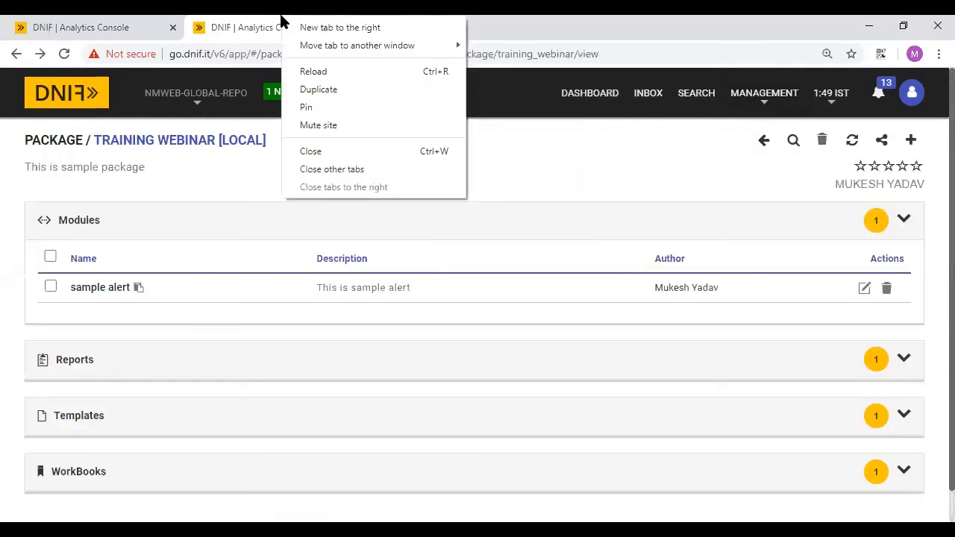
{"action": "left_click", "coordinate": [325, 93]}
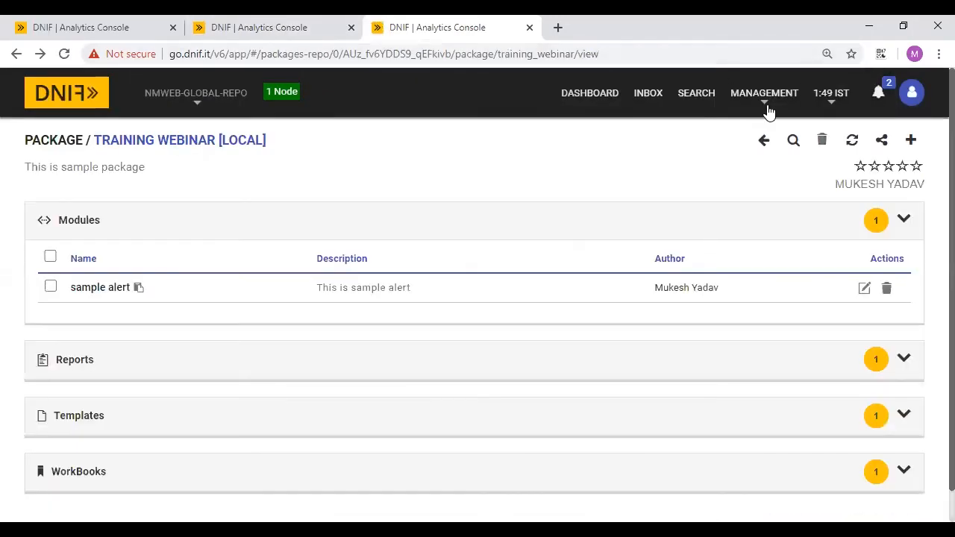
- Find 'pfsen' in Management > Repository and expand PFSENSE_FIREWALL's Parsers list
{"action": "left_click", "coordinate": [764, 107]}
{"action": "left_click", "coordinate": [760, 135]}
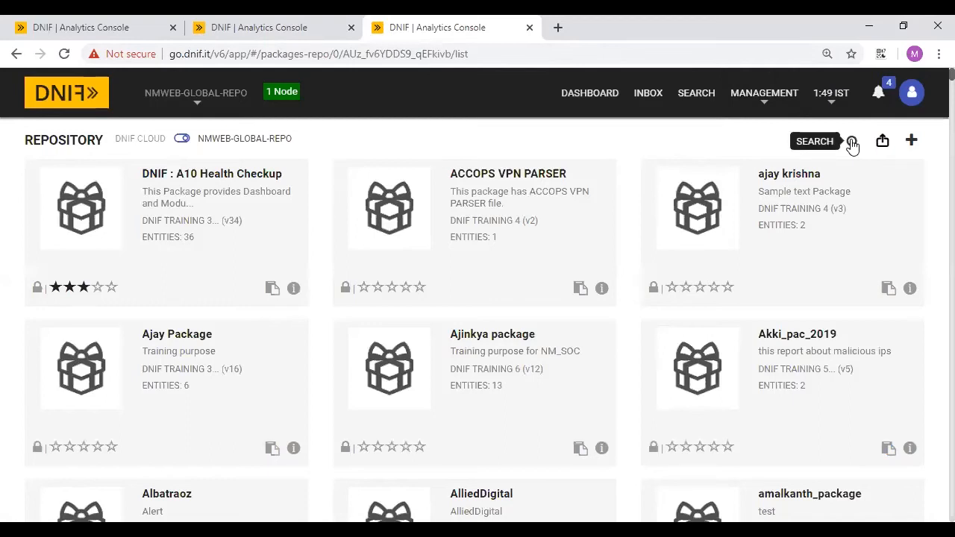
{"action": "left_click", "coordinate": [852, 143]}
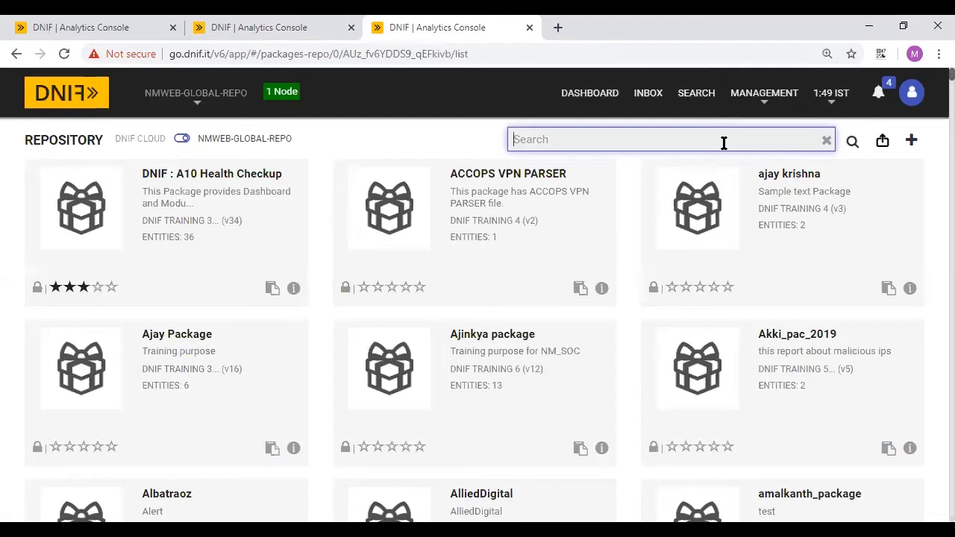
{"action": "type", "text": "pfsen"}
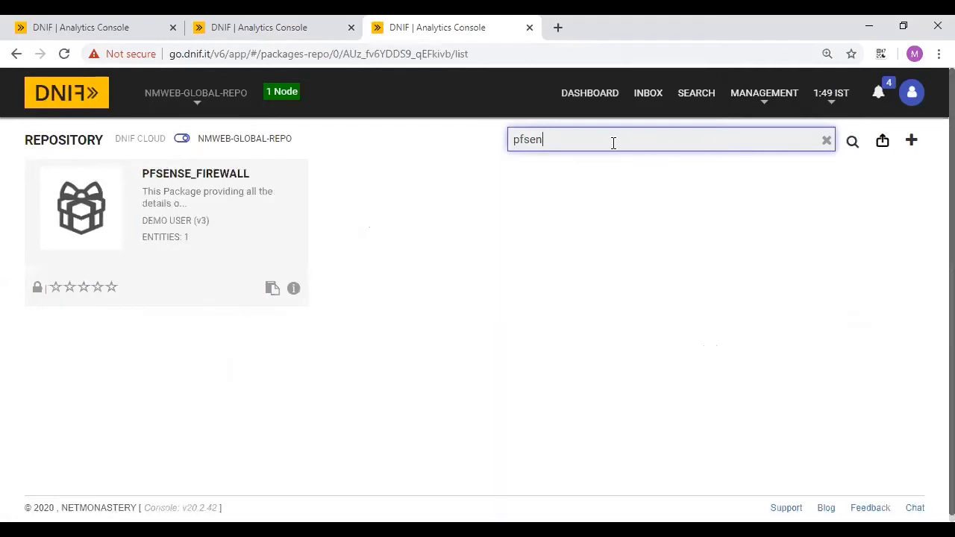
{"action": "left_click", "coordinate": [221, 208]}
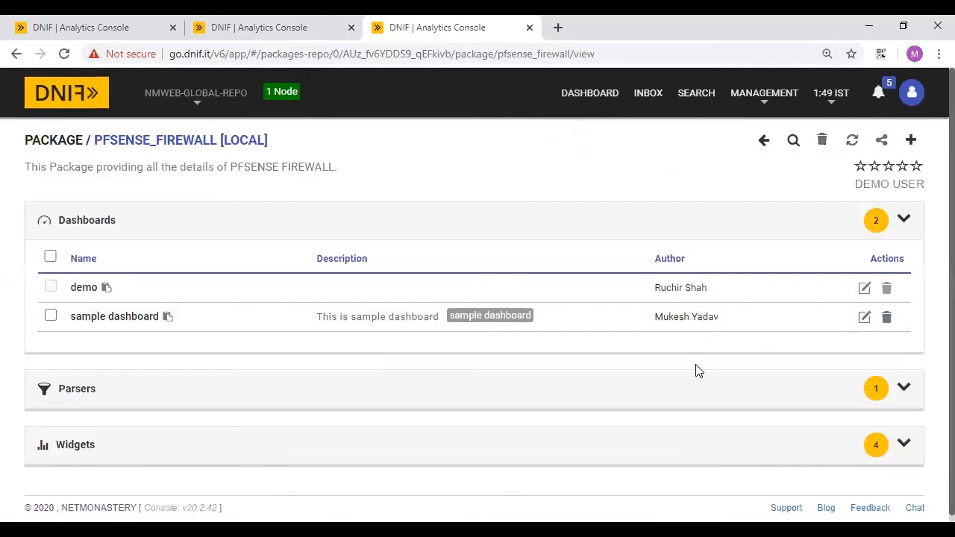
{"action": "scroll", "coordinate": [538, 395], "scroll_direction": "down", "scroll_amount": 1}
{"action": "left_click", "coordinate": [323, 379]}
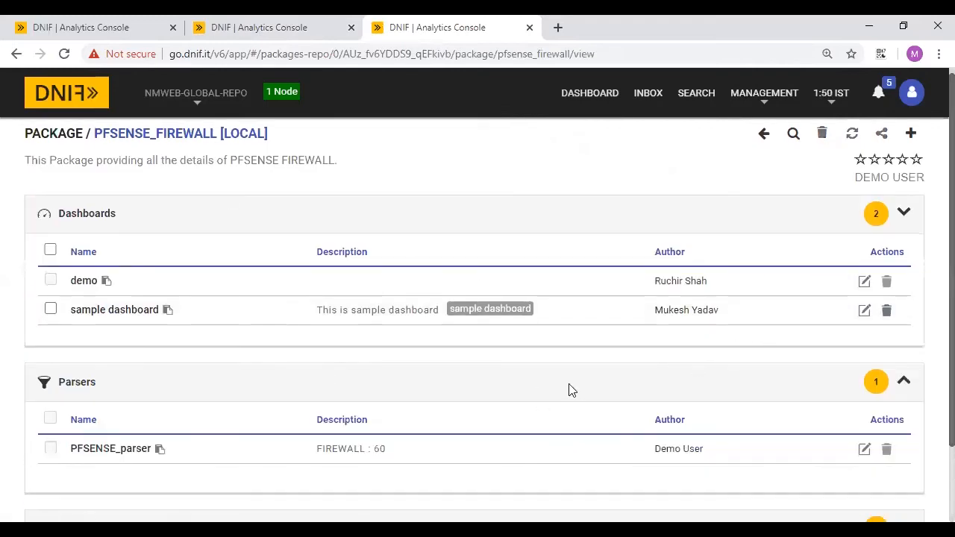
{"action": "scroll", "coordinate": [571, 381], "scroll_direction": "down", "scroll_amount": 2}
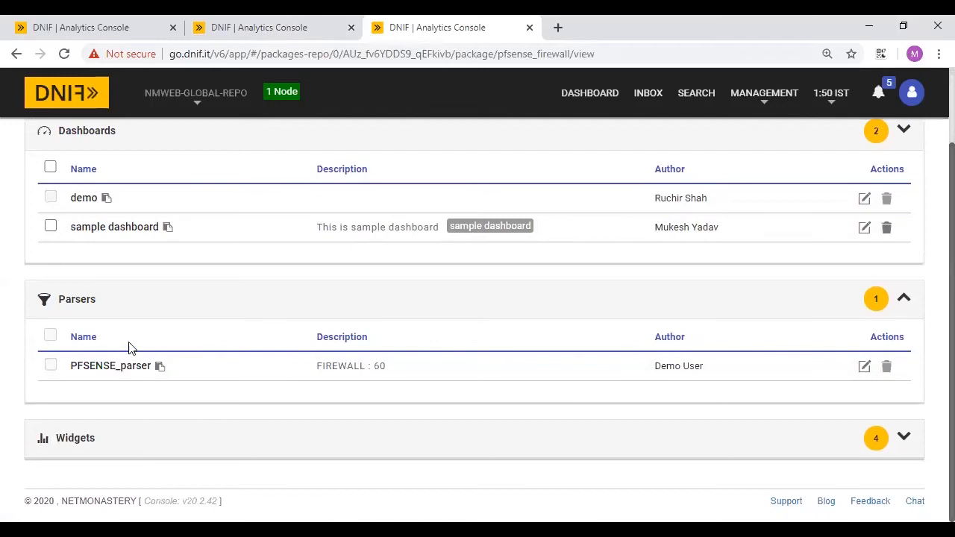
{"action": "left_click", "coordinate": [864, 366]}
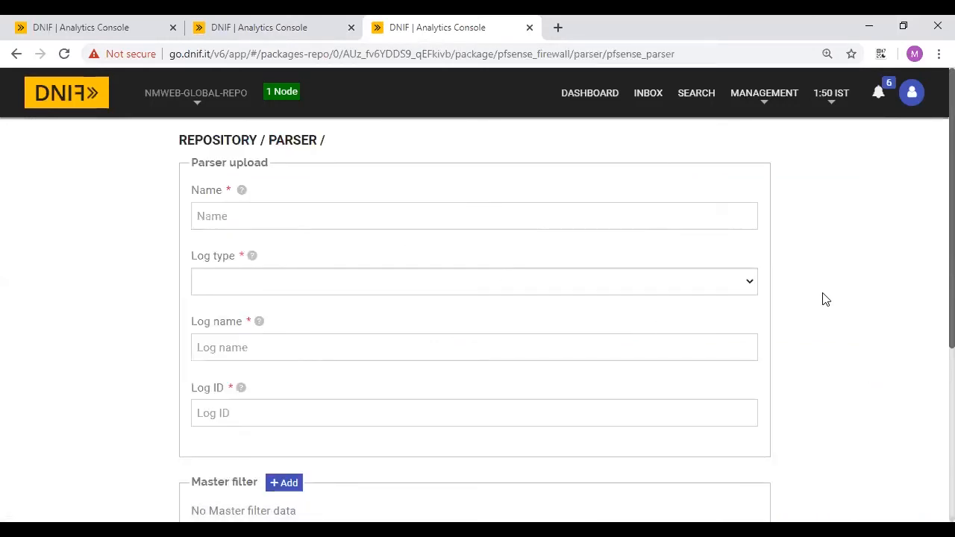
{"action": "scroll", "coordinate": [883, 329], "scroll_direction": "down", "scroll_amount": 2}
{"action": "scroll", "coordinate": [884, 329], "scroll_direction": "down", "scroll_amount": 3}
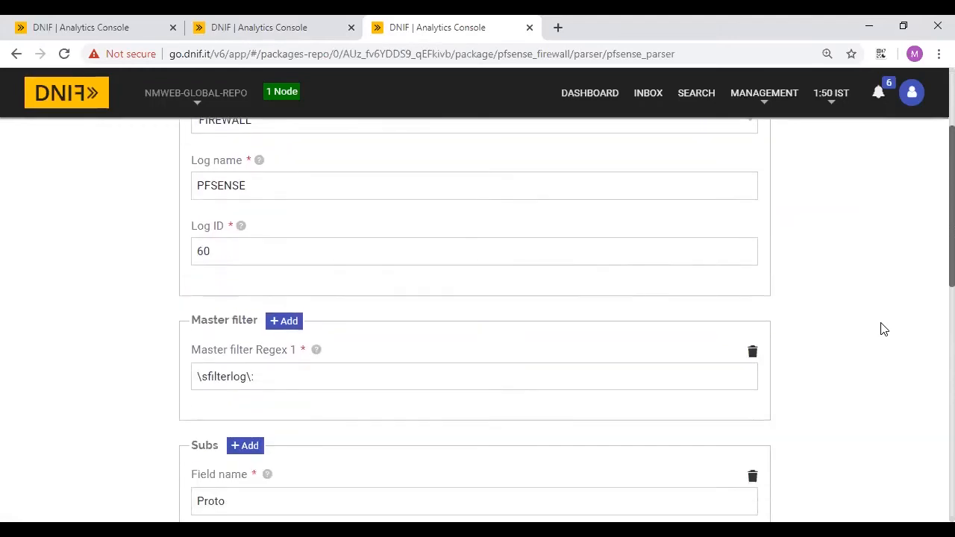
{"action": "scroll", "coordinate": [376, 247], "scroll_direction": "down", "scroll_amount": 1}
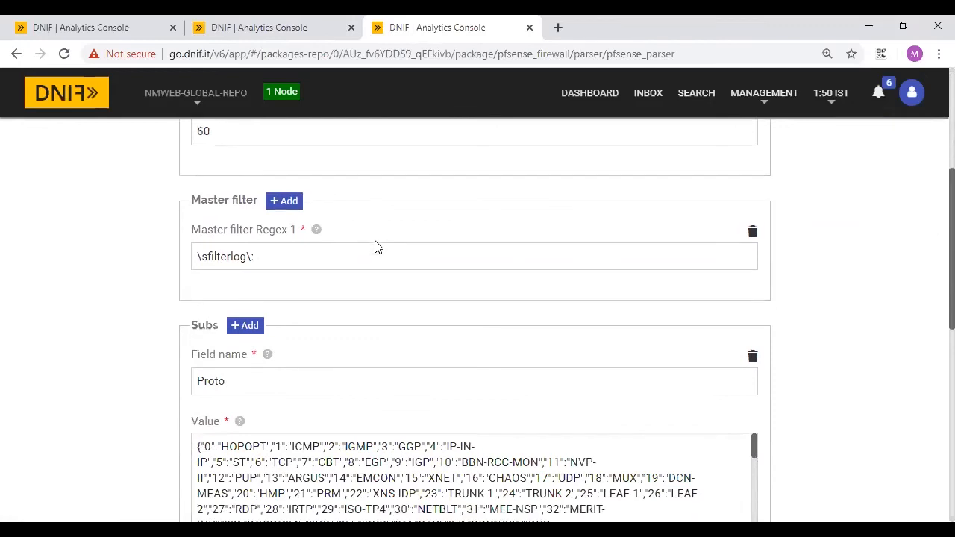
{"action": "left_click", "coordinate": [86, 27]}
{"action": "scroll", "coordinate": [177, 321], "scroll_direction": "down", "scroll_amount": 3}
{"action": "left_click", "coordinate": [227, 273]}
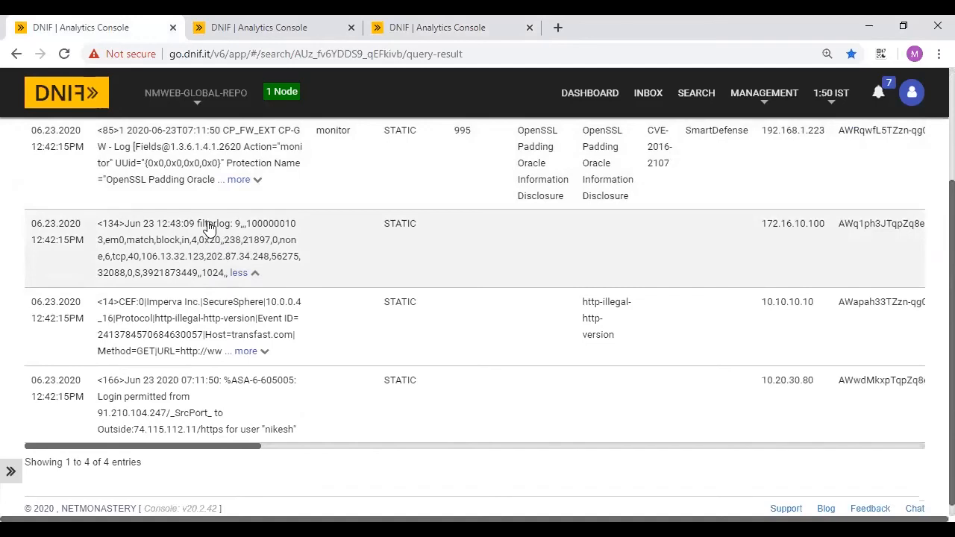
{"action": "left_click", "coordinate": [418, 23]}
{"action": "scroll", "coordinate": [272, 330], "scroll_direction": "down", "scroll_amount": 3}
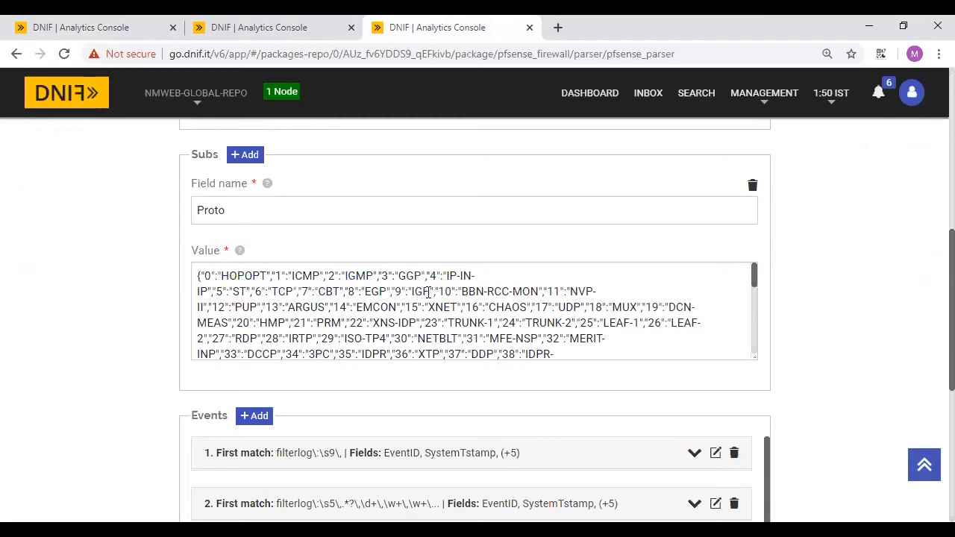
{"action": "left_click_drag", "start_coordinate": [398, 291], "coordinate": [426, 291]}
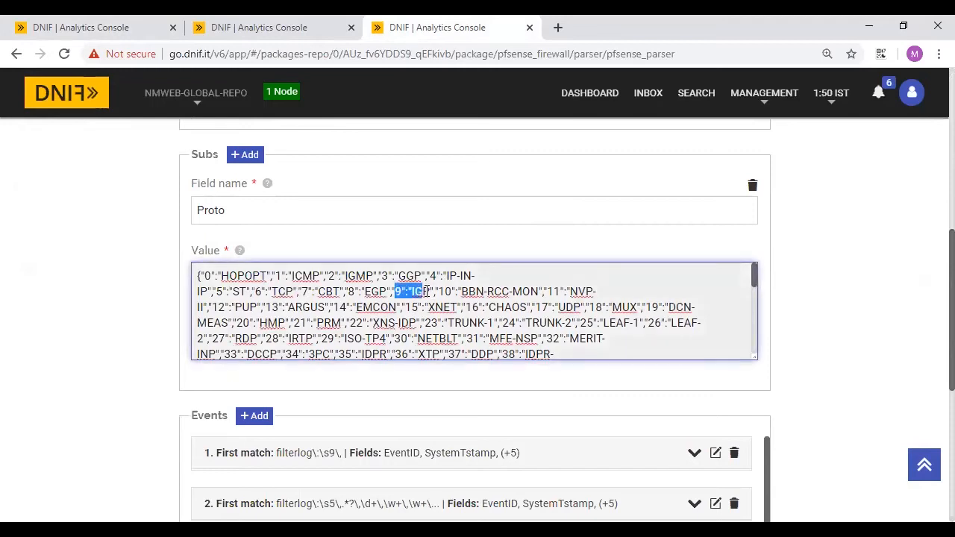
{"action": "left_click_drag", "start_coordinate": [204, 276], "coordinate": [263, 275]}
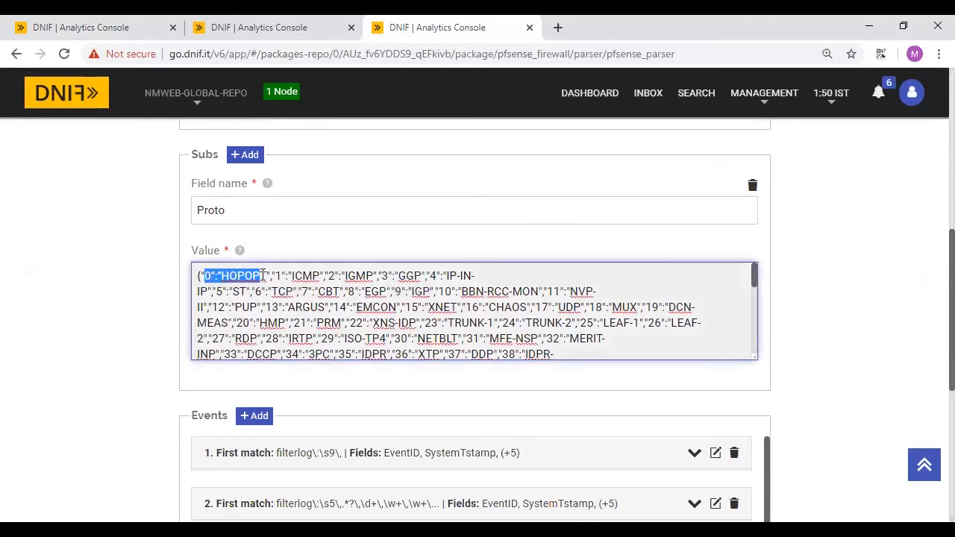
{"action": "scroll", "coordinate": [328, 313], "scroll_direction": "down", "scroll_amount": 3}
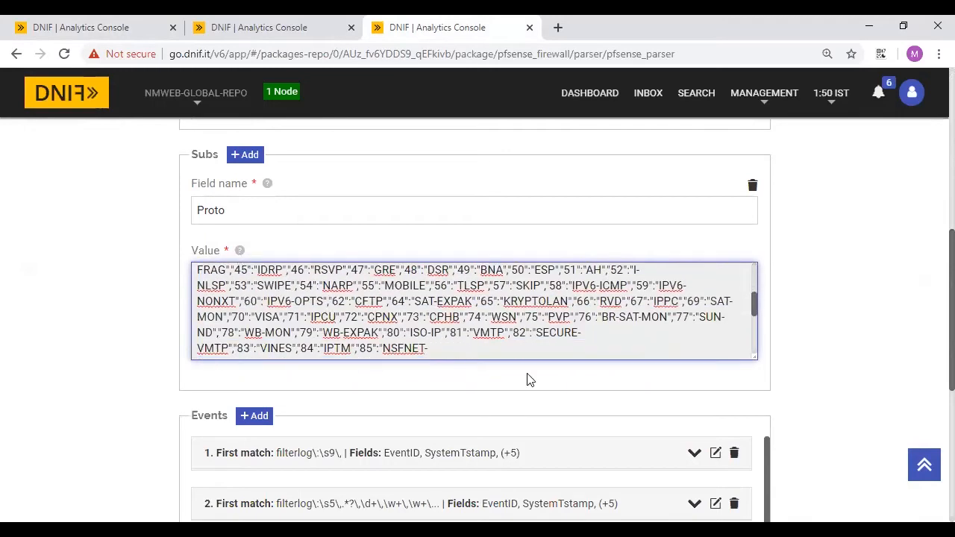
{"action": "scroll", "coordinate": [580, 404], "scroll_direction": "down", "scroll_amount": 2}
{"action": "scroll", "coordinate": [580, 405], "scroll_direction": "down", "scroll_amount": 1}
{"action": "scroll", "coordinate": [428, 273], "scroll_direction": "up", "scroll_amount": 2}
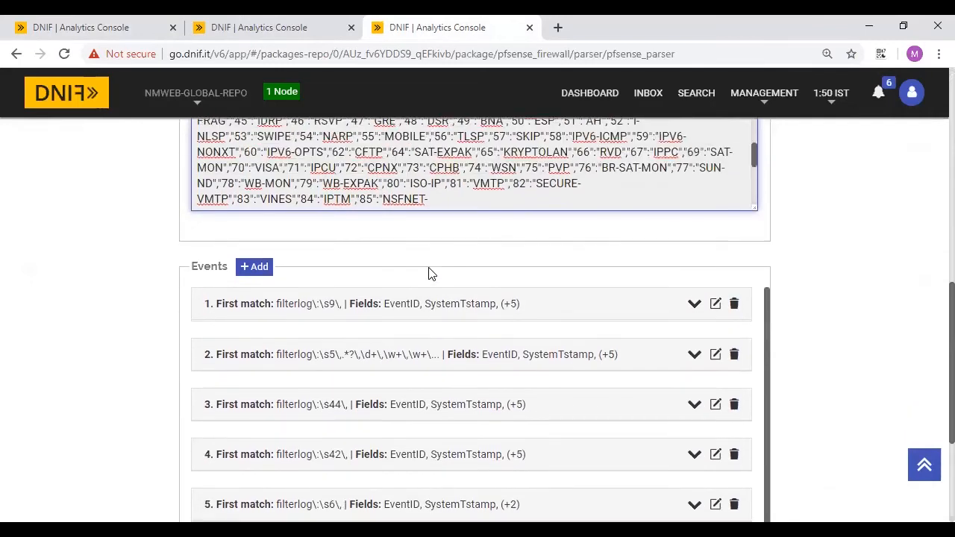
{"action": "scroll", "coordinate": [475, 330], "scroll_direction": "down", "scroll_amount": 3}
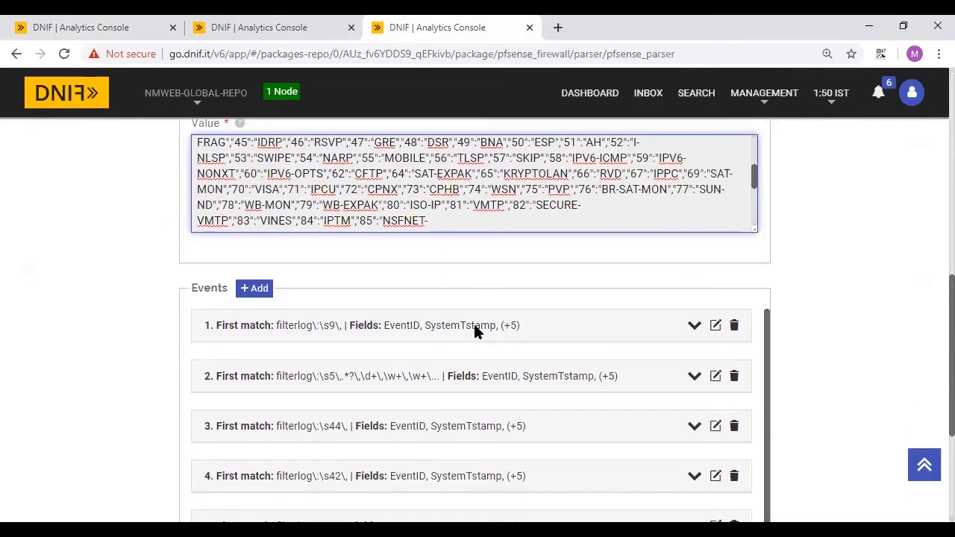
{"action": "scroll", "coordinate": [428, 289], "scroll_direction": "up", "scroll_amount": 2}
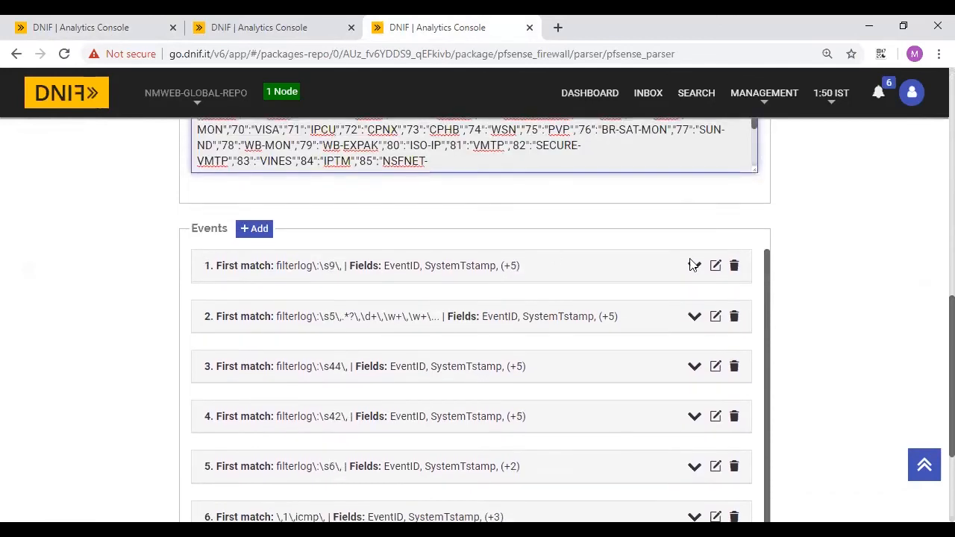
- Review Event 1's detail regex and its timestamp field's location and format
{"action": "left_click", "coordinate": [715, 267]}
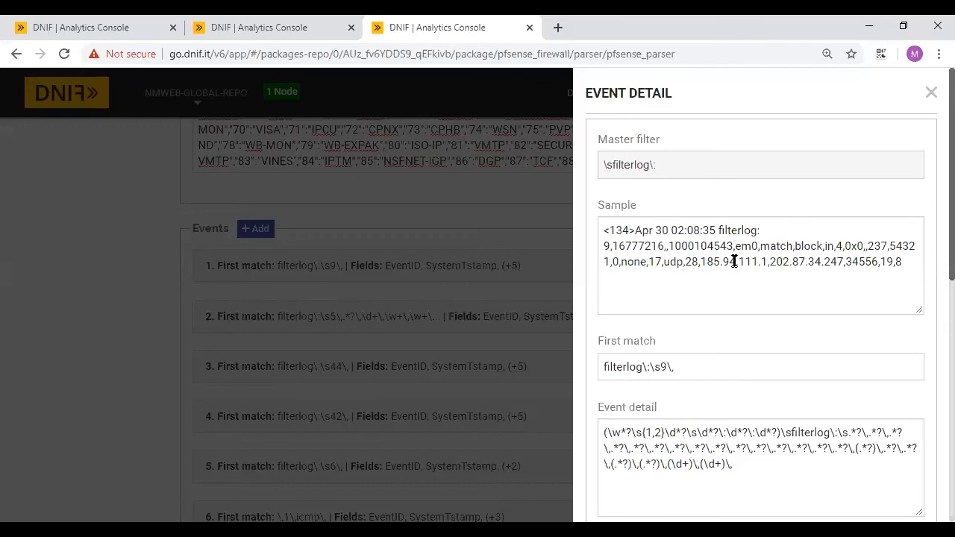
{"action": "scroll", "coordinate": [734, 261], "scroll_direction": "down", "scroll_amount": 3}
{"action": "left_click", "coordinate": [613, 200]}
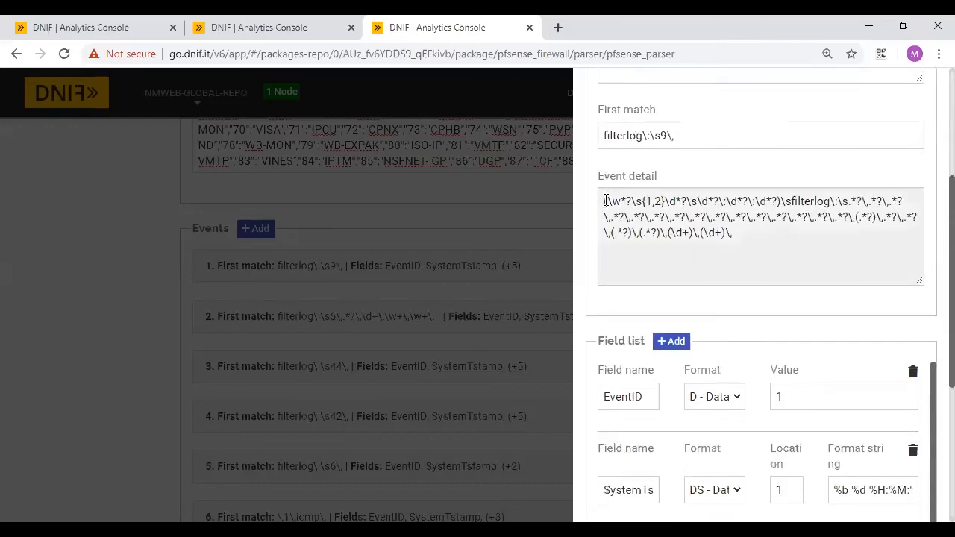
{"action": "key", "text": "ctrl+a"}
{"action": "key", "text": "Right"}
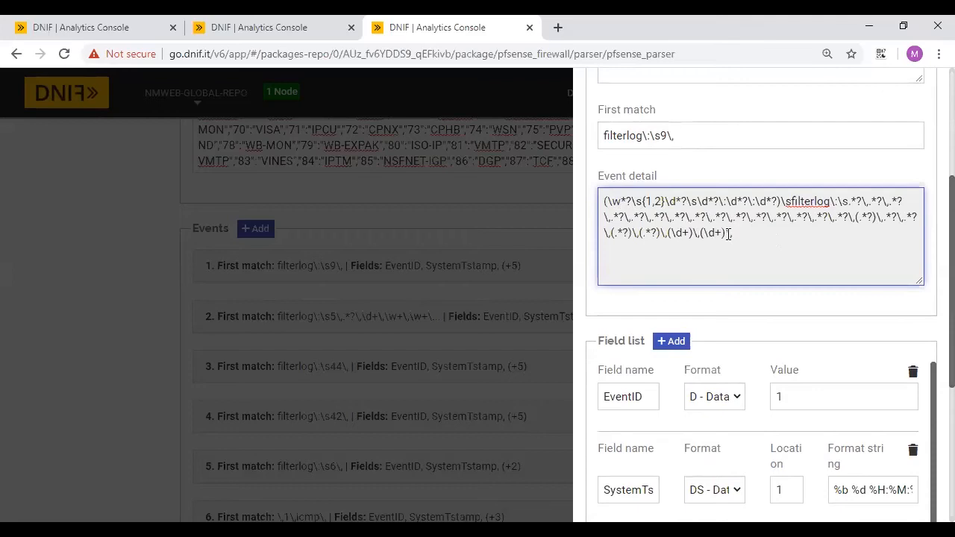
{"action": "scroll", "coordinate": [761, 237], "scroll_direction": "down", "scroll_amount": 2}
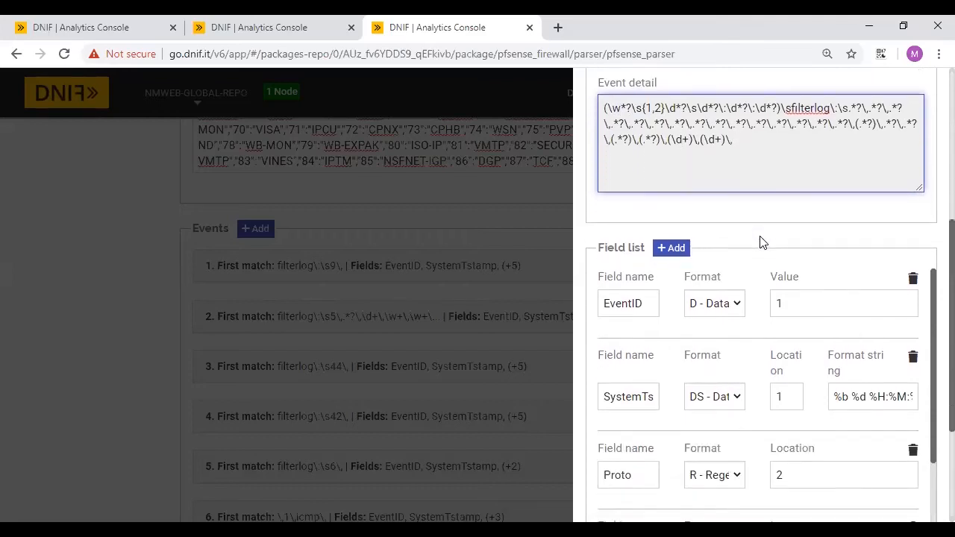
{"action": "scroll", "coordinate": [769, 300], "scroll_direction": "down", "scroll_amount": 2}
{"action": "scroll", "coordinate": [768, 300], "scroll_direction": "up", "scroll_amount": 1}
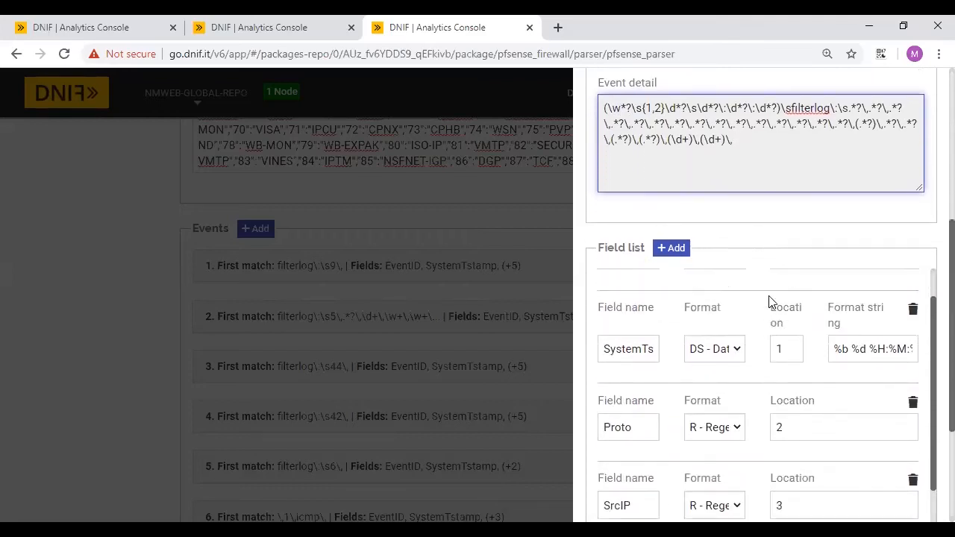
{"action": "left_click", "coordinate": [793, 356]}
{"action": "left_click", "coordinate": [849, 357]}
{"action": "key", "text": "End"}
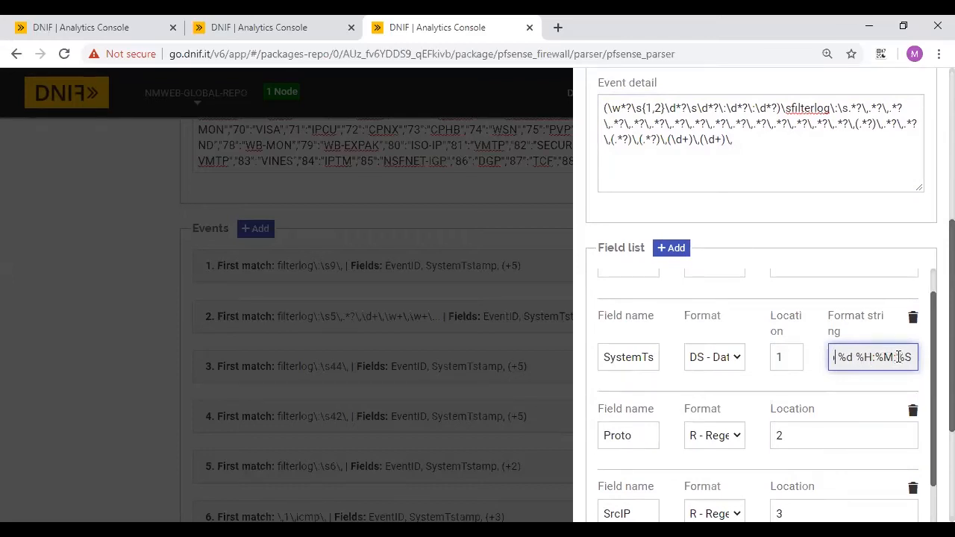
{"action": "key", "text": "Left"}
{"action": "key", "text": "Left"}
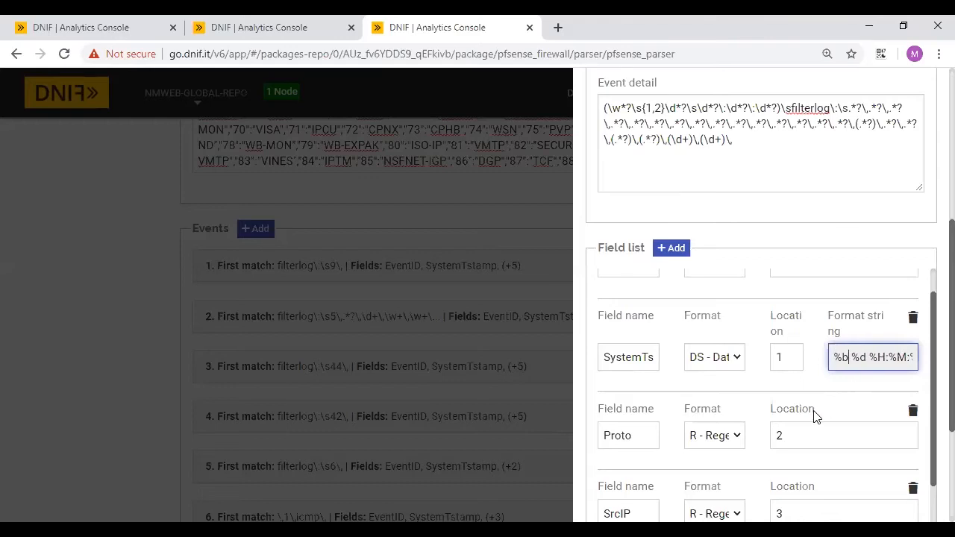
- Execute the parse test on the sample filterlog line, yielding SrcIP 185.94.111.1 and DstPort 19
{"action": "scroll", "coordinate": [815, 416], "scroll_direction": "down", "scroll_amount": 2}
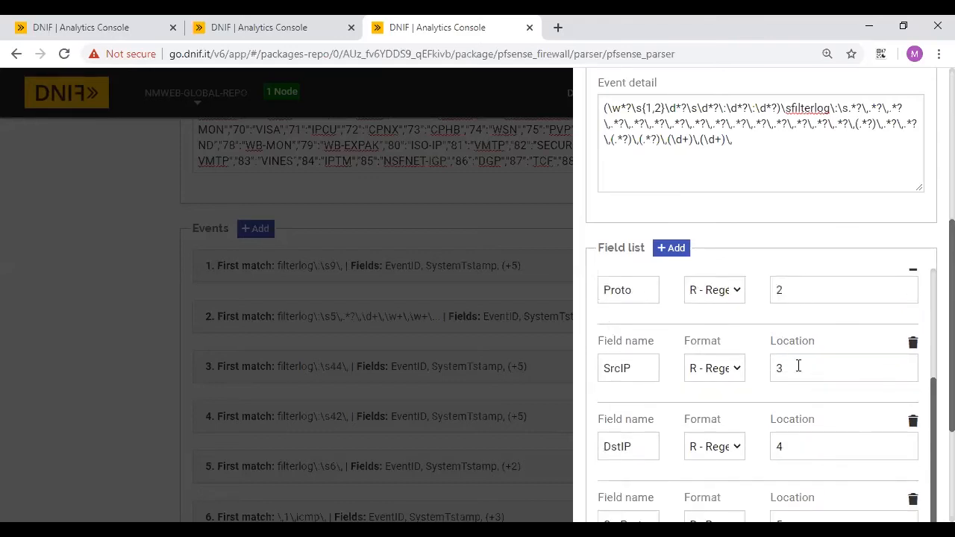
{"action": "scroll", "coordinate": [798, 366], "scroll_direction": "down", "scroll_amount": 1}
{"action": "scroll", "coordinate": [918, 352], "scroll_direction": "down", "scroll_amount": 3}
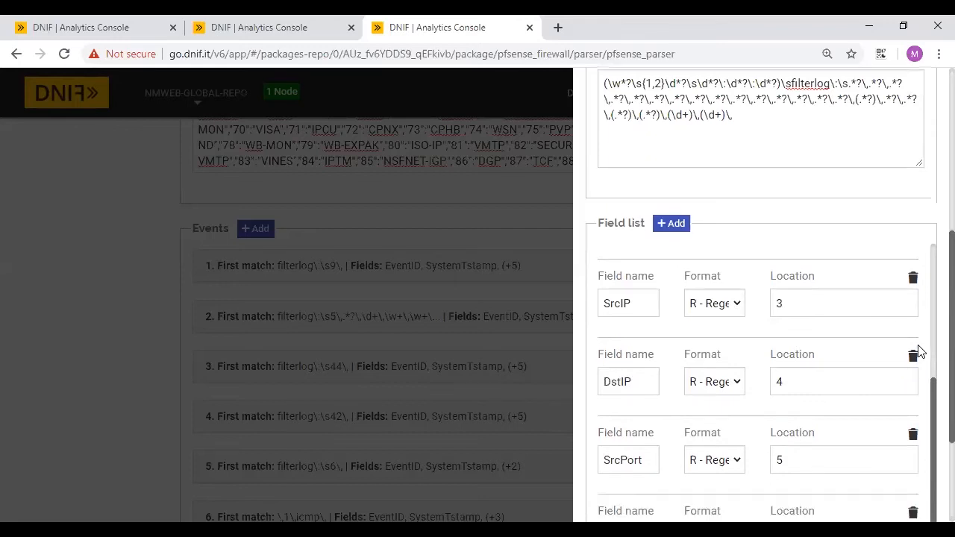
{"action": "left_click", "coordinate": [866, 452]}
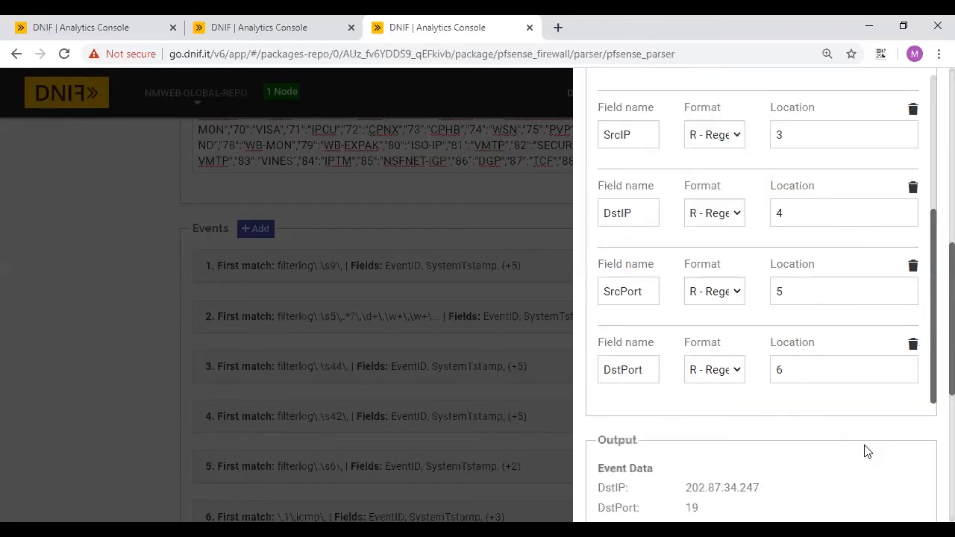
{"action": "scroll", "coordinate": [867, 452], "scroll_direction": "down", "scroll_amount": 5}
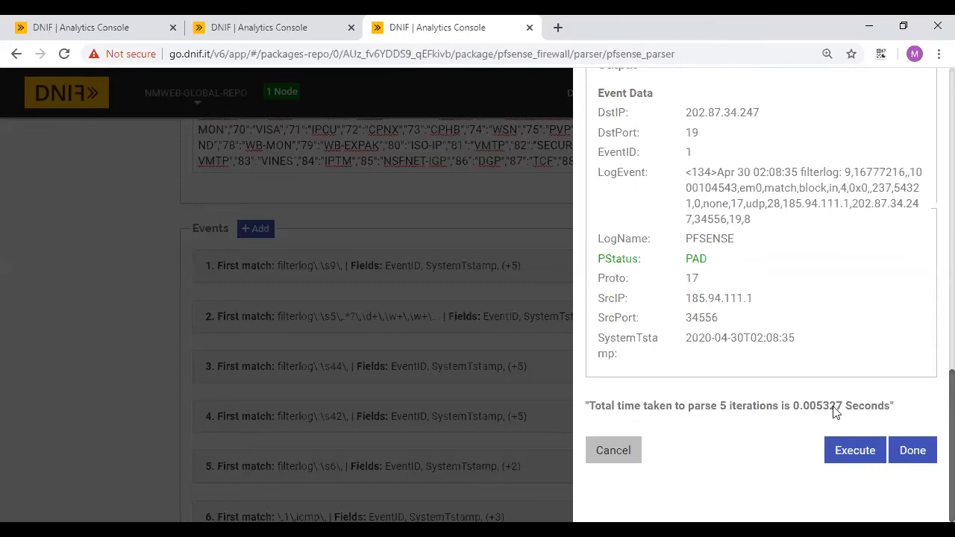
{"action": "left_click", "coordinate": [855, 453]}
{"action": "left_click", "coordinate": [854, 453]}
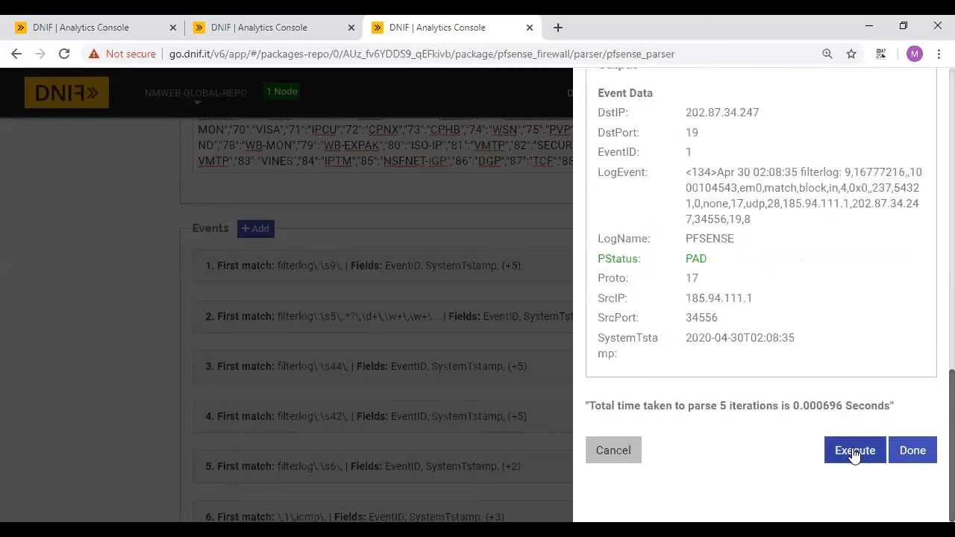
- Verify all PFSENSE sample events and save the parser, getting 'Parser updated successfully'
{"action": "left_click", "coordinate": [913, 451]}
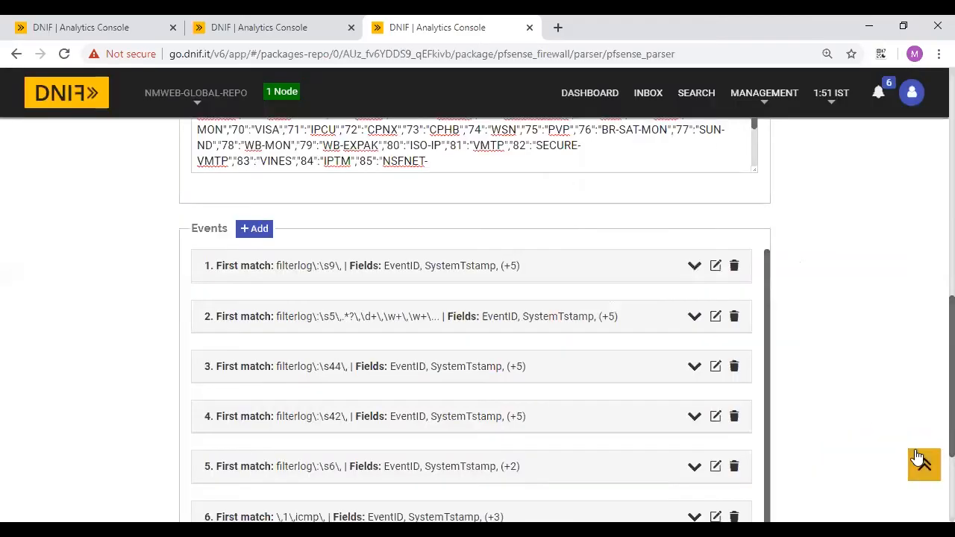
{"action": "scroll", "coordinate": [539, 366], "scroll_direction": "down", "scroll_amount": 1}
{"action": "scroll", "coordinate": [820, 436], "scroll_direction": "down", "scroll_amount": 1}
{"action": "scroll", "coordinate": [839, 450], "scroll_direction": "down", "scroll_amount": 2}
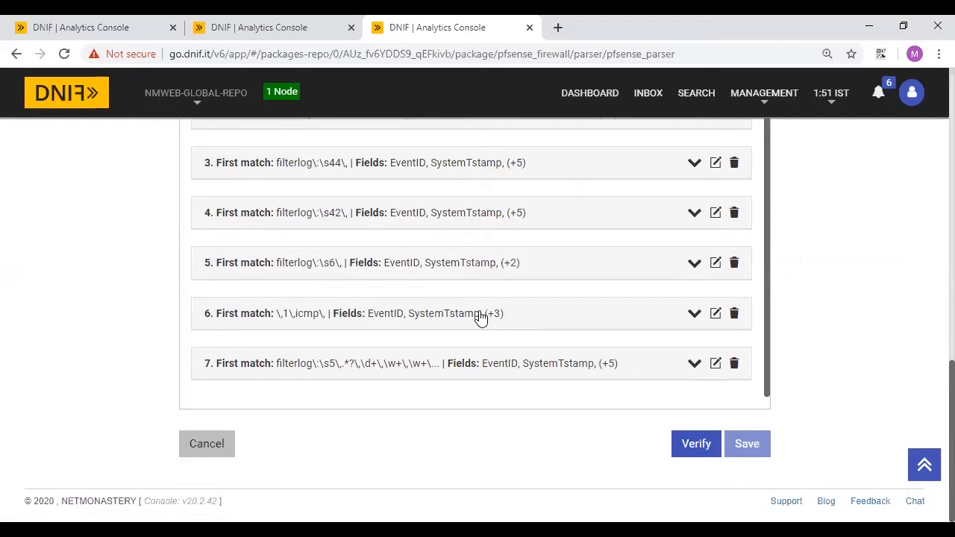
{"action": "left_click", "coordinate": [694, 443]}
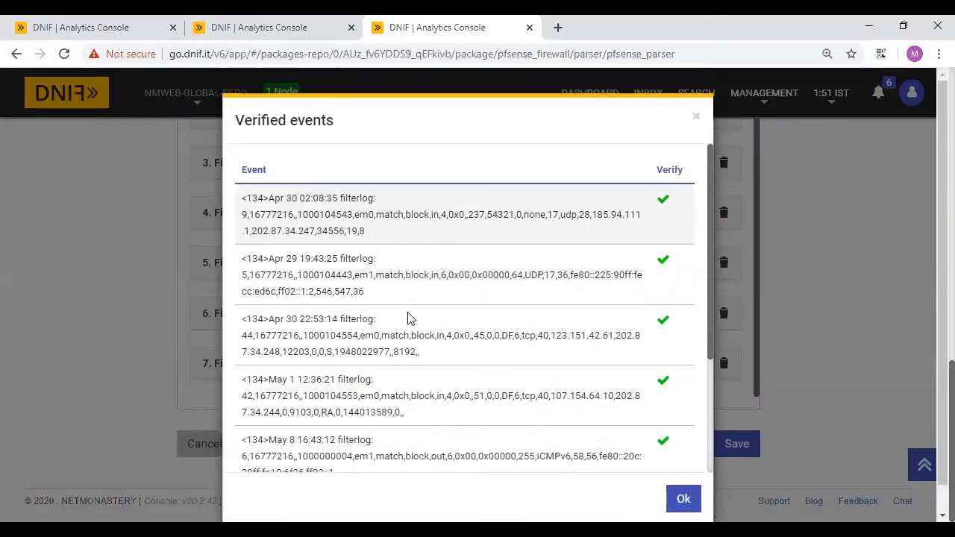
{"action": "scroll", "coordinate": [427, 382], "scroll_direction": "down", "scroll_amount": 3}
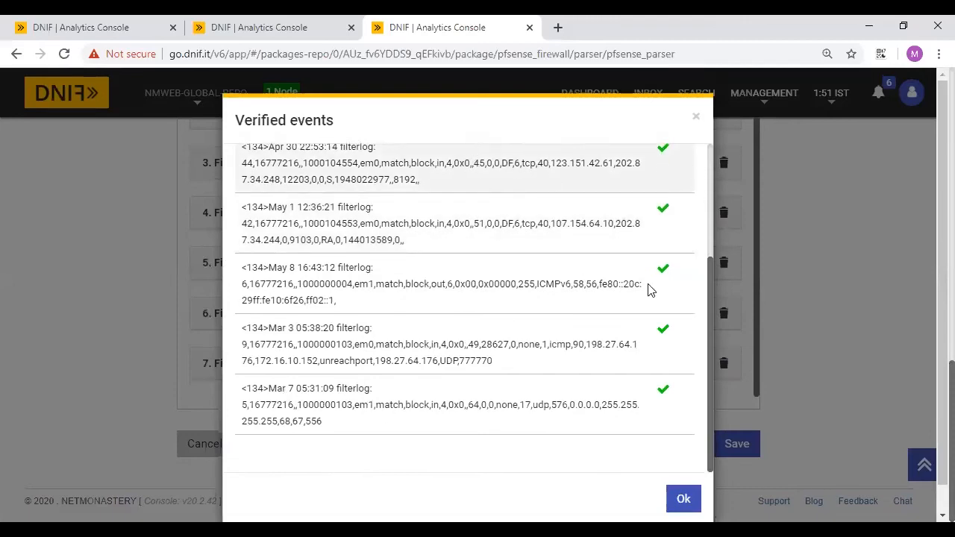
{"action": "scroll", "coordinate": [668, 324], "scroll_direction": "down", "scroll_amount": 1}
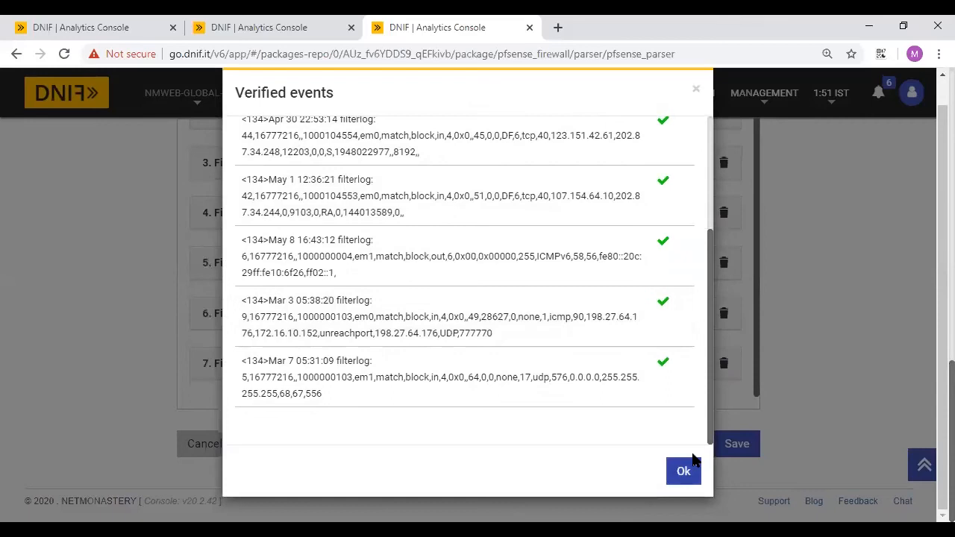
{"action": "left_click", "coordinate": [682, 489]}
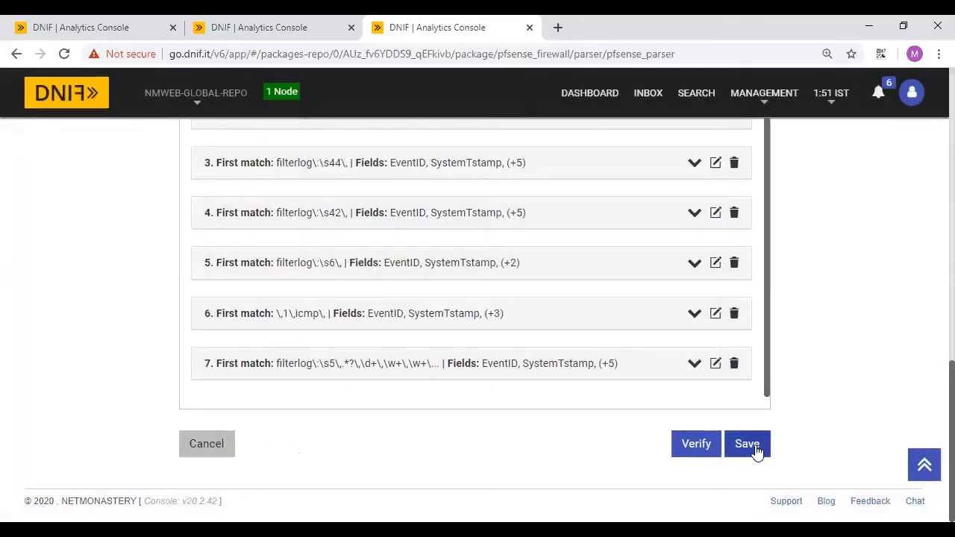
{"action": "left_click", "coordinate": [756, 451]}
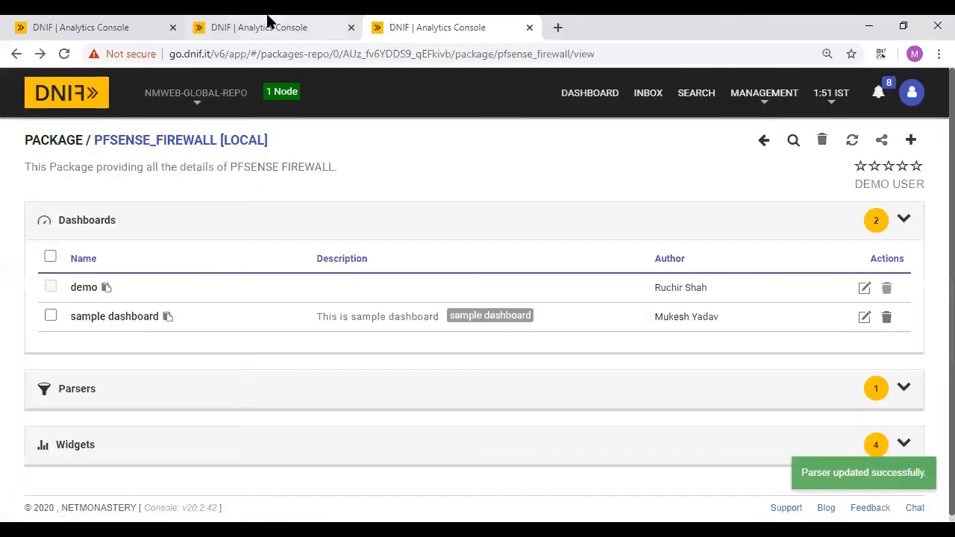
{"action": "left_click", "coordinate": [266, 22]}
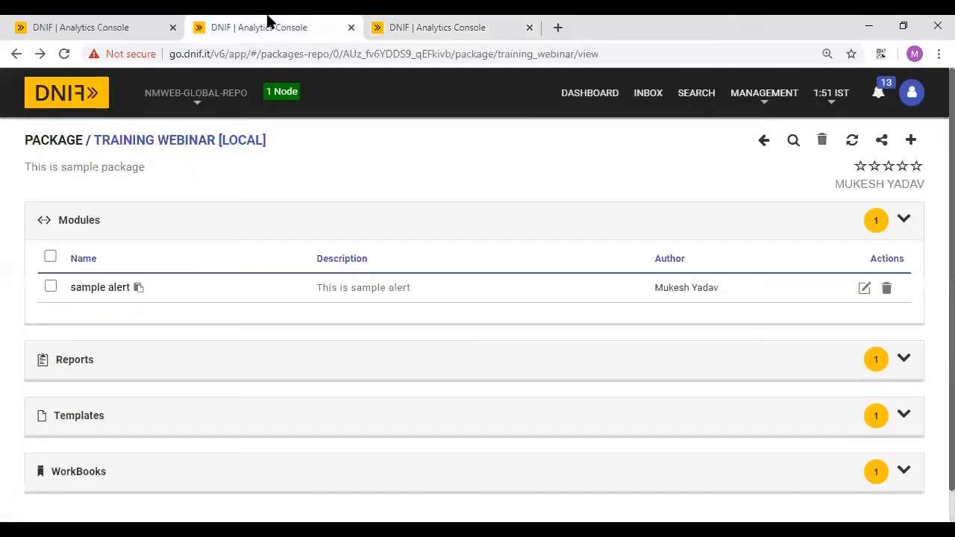
- Start a new inline action named 'sample inline alert' with action LOGIN
{"action": "left_click", "coordinate": [910, 141]}
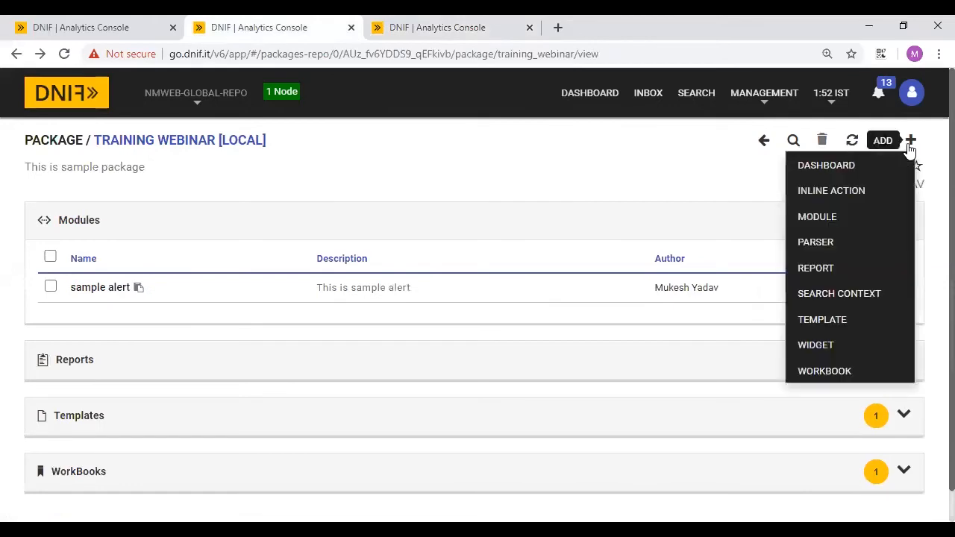
{"action": "left_click", "coordinate": [825, 197]}
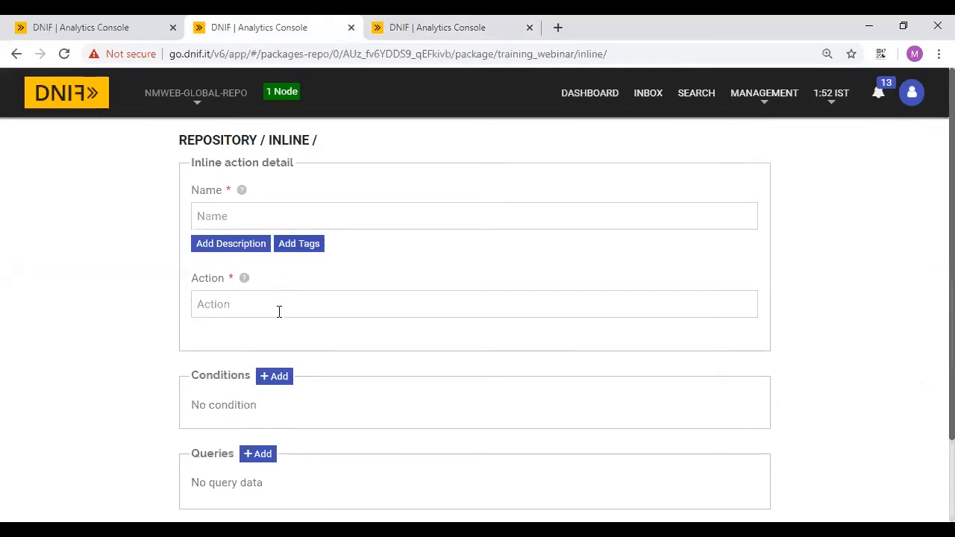
{"action": "scroll", "coordinate": [279, 311], "scroll_direction": "down", "scroll_amount": 1}
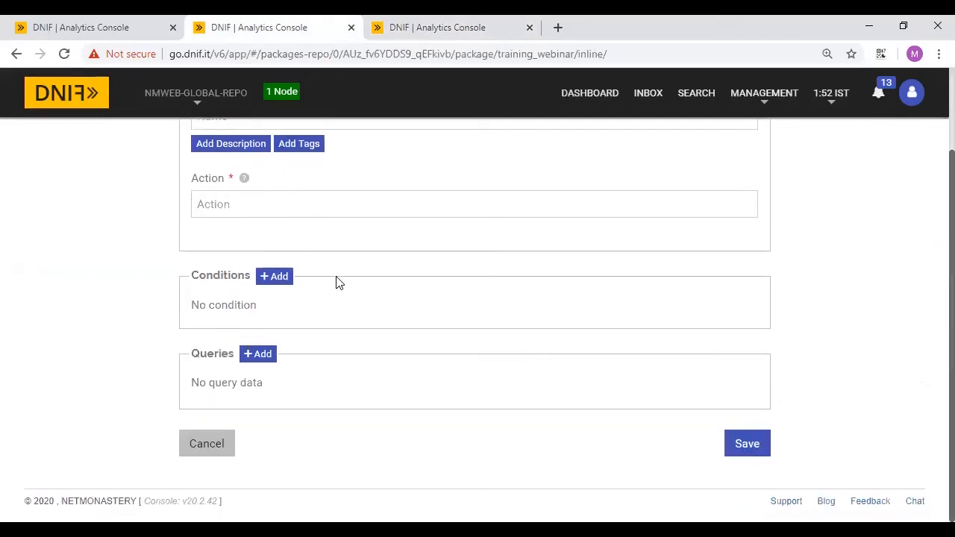
{"action": "scroll", "coordinate": [321, 259], "scroll_direction": "up", "scroll_amount": 1}
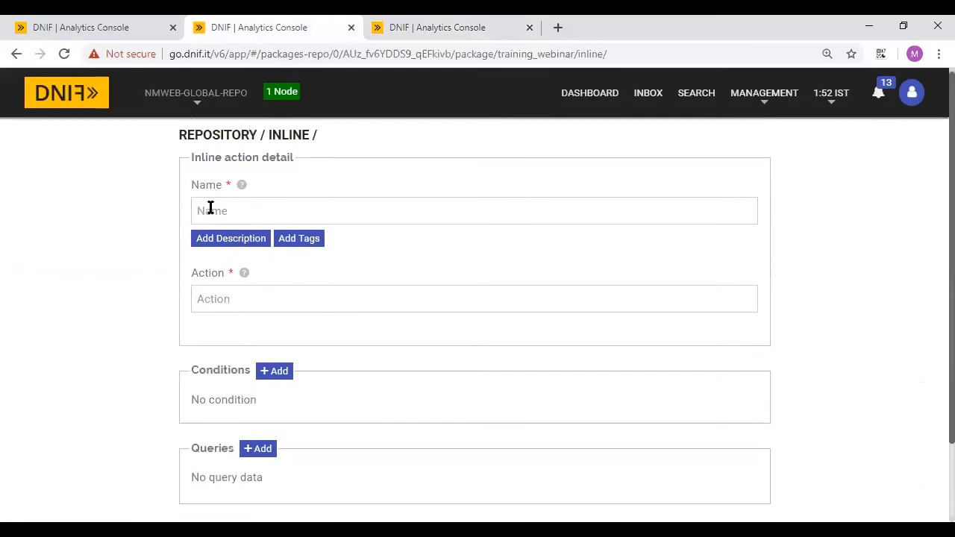
{"action": "left_click", "coordinate": [205, 210]}
{"action": "left_click", "coordinate": [366, 300]}
{"action": "type", "text": "LOGIN"}
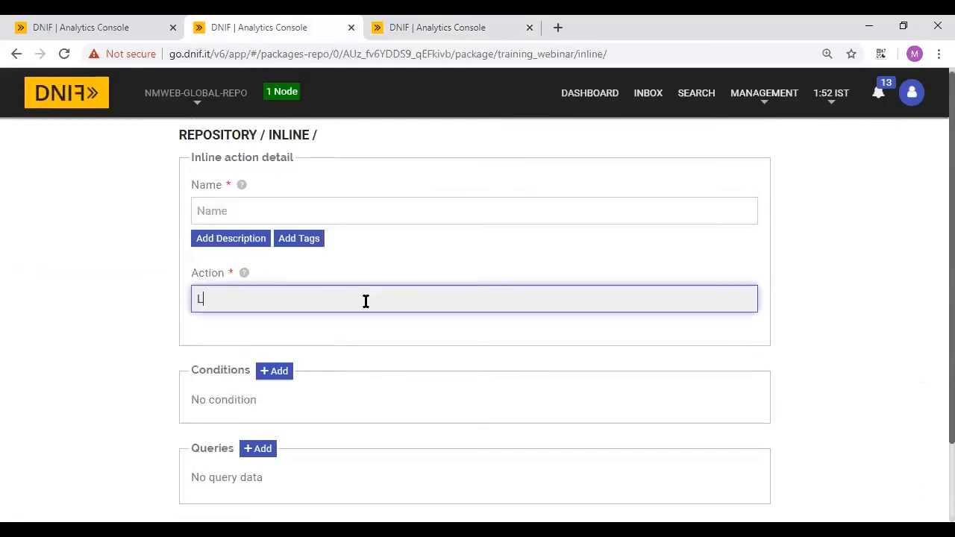
{"action": "left_click", "coordinate": [231, 210]}
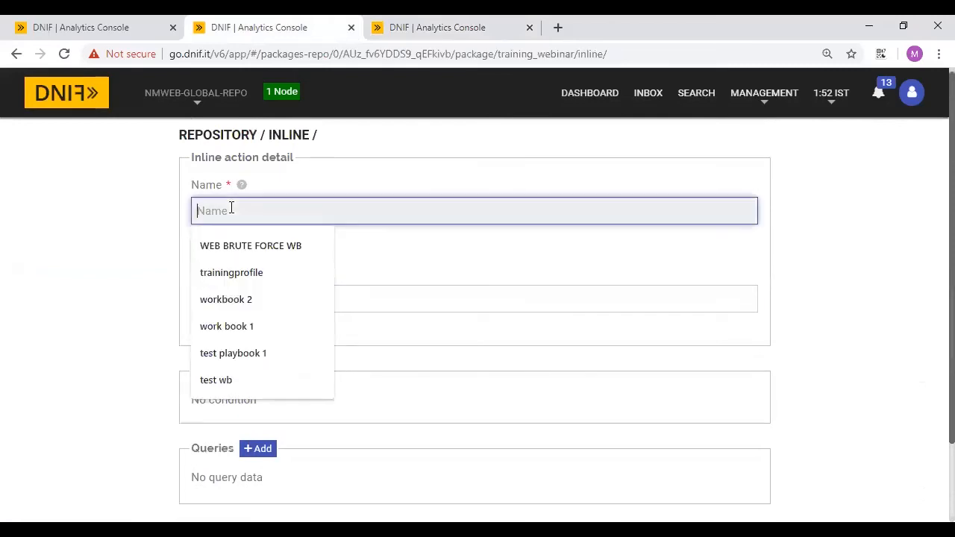
{"action": "type", "text": "sample inli"}
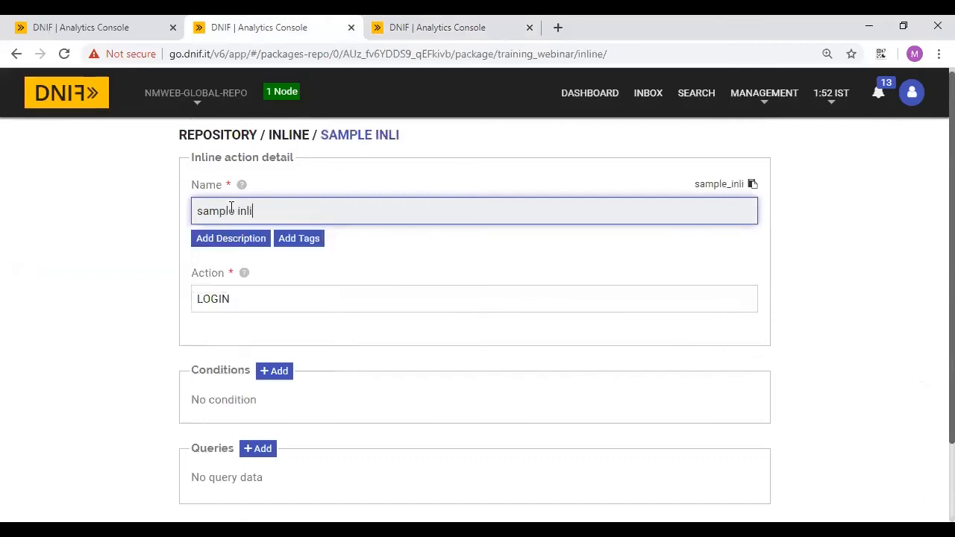
{"action": "type", "text": "ne alert"}
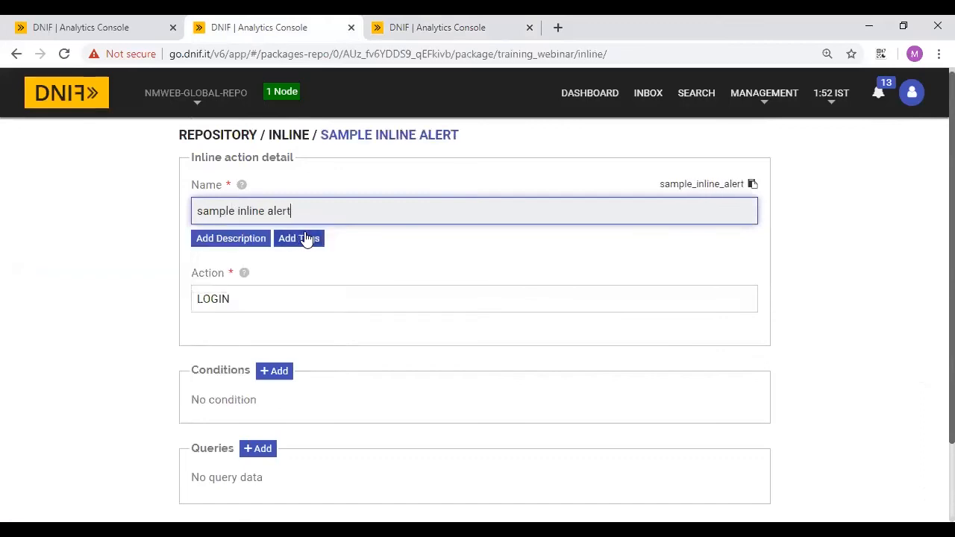
{"action": "scroll", "coordinate": [383, 301], "scroll_direction": "down", "scroll_amount": 2}
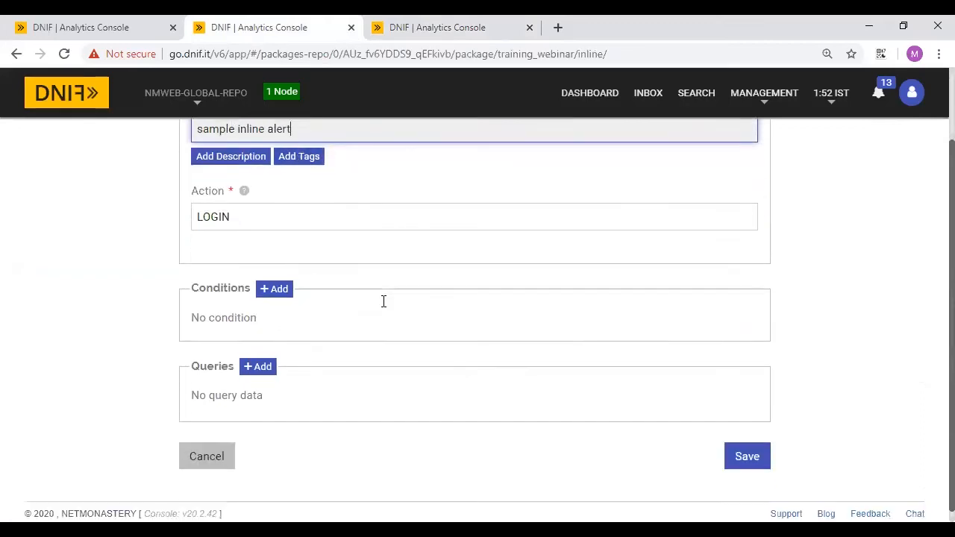
{"action": "left_click", "coordinate": [271, 278]}
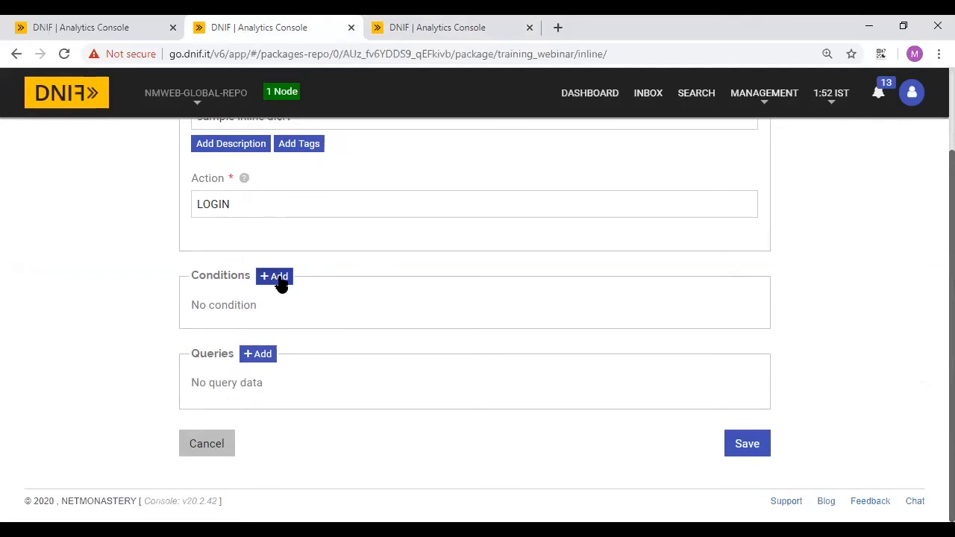
- Add a condition on field $Severity with value HIGH
{"action": "left_click", "coordinate": [276, 277]}
{"action": "left_click", "coordinate": [260, 344]}
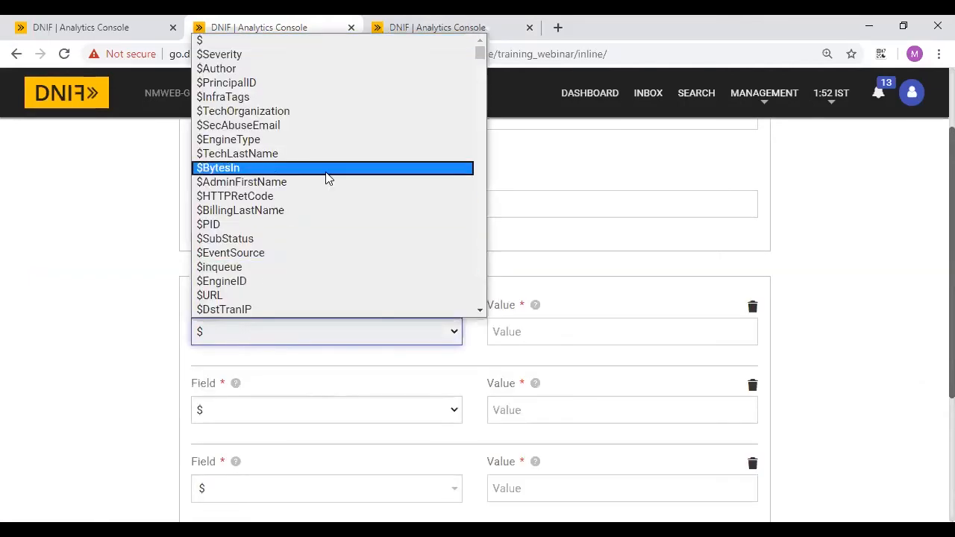
{"action": "left_click", "coordinate": [232, 54]}
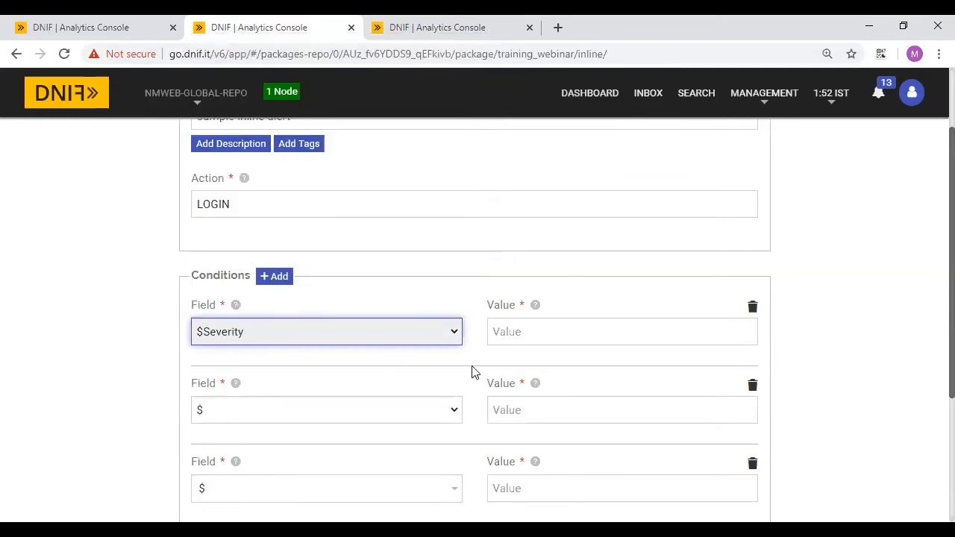
{"action": "left_click", "coordinate": [527, 335]}
{"action": "type", "text": "HIGH"}
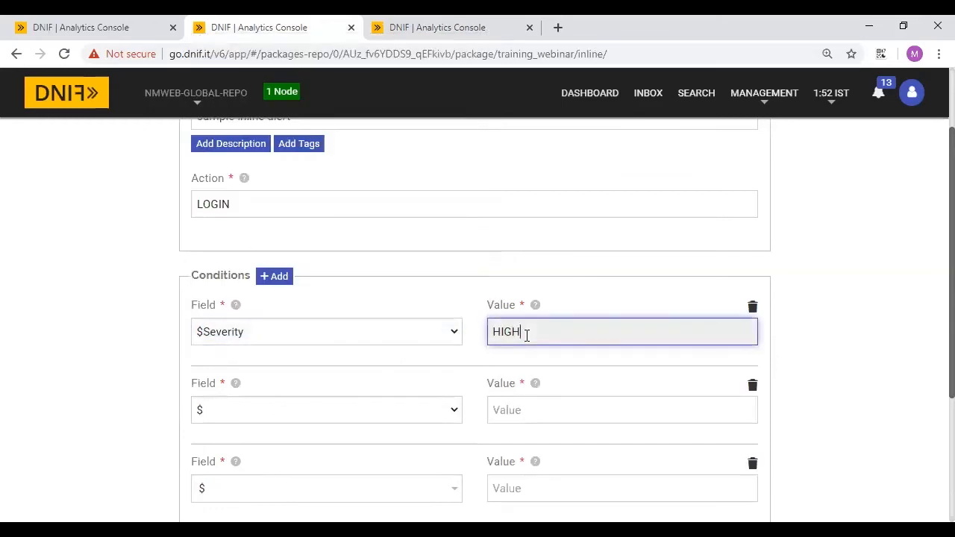
{"action": "scroll", "coordinate": [422, 360], "scroll_direction": "down", "scroll_amount": 3}
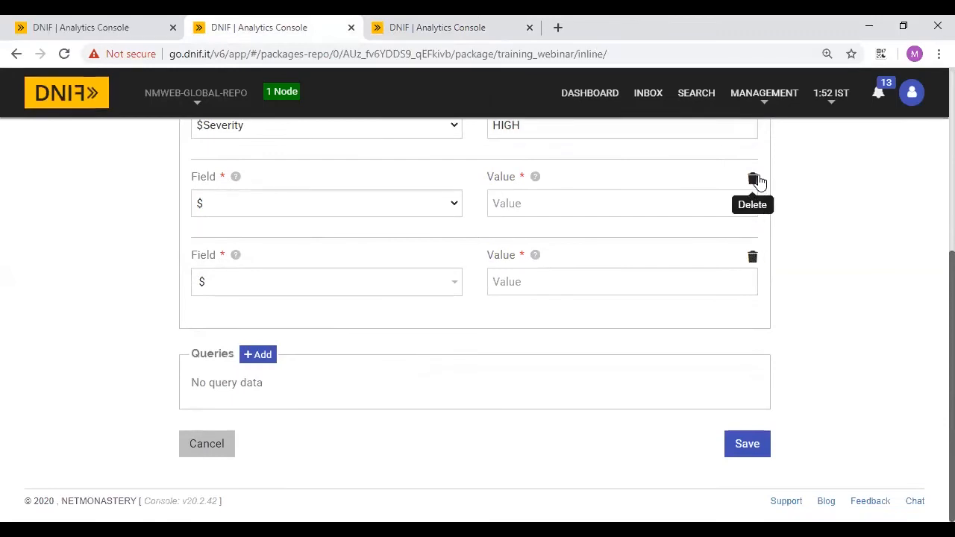
- Add a query beginning '_raise module' and switch to the search results page
{"action": "left_click", "coordinate": [262, 361]}
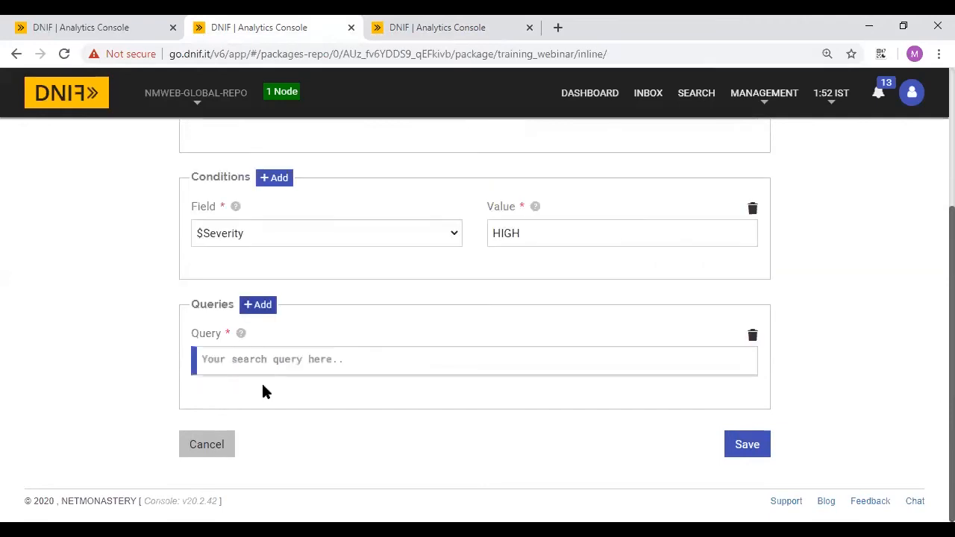
{"action": "left_click", "coordinate": [309, 366]}
{"action": "type", "text": "_"}
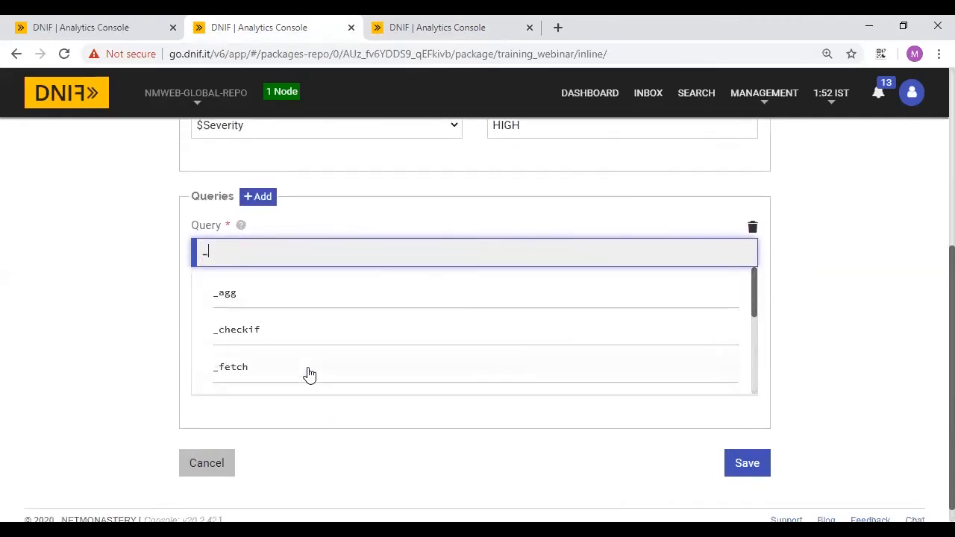
{"action": "type", "text": "raise module"}
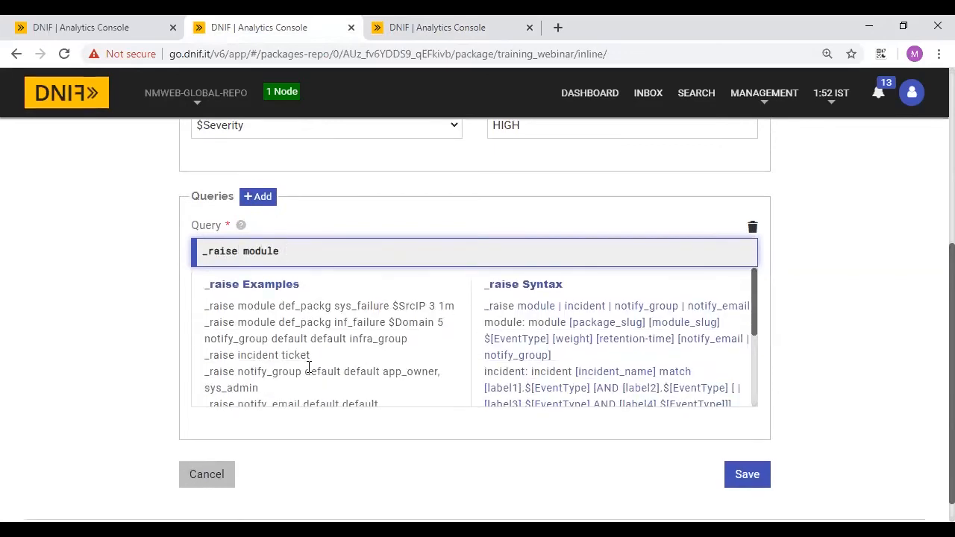
{"action": "left_click", "coordinate": [112, 27]}
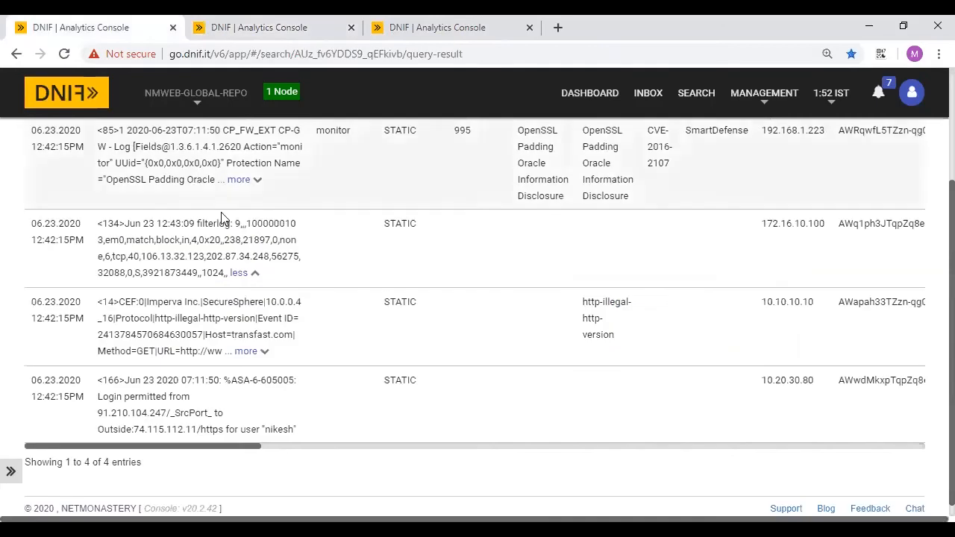
- Reload the recent '_raise module training_webinar sample_alert' search from Recent searches and copy its _raise line
{"action": "scroll", "coordinate": [500, 102], "scroll_direction": "up", "scroll_amount": 3}
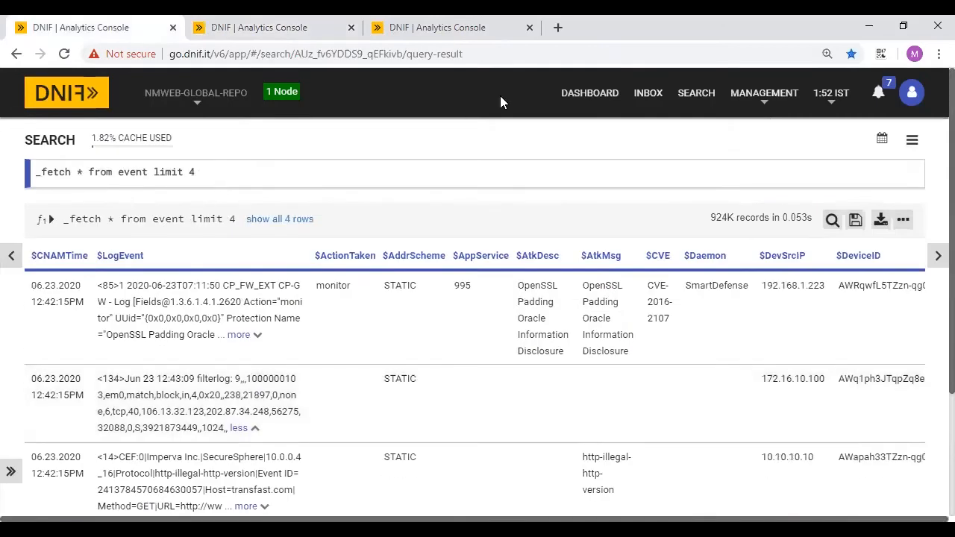
{"action": "left_click", "coordinate": [688, 94]}
{"action": "left_click", "coordinate": [74, 222]}
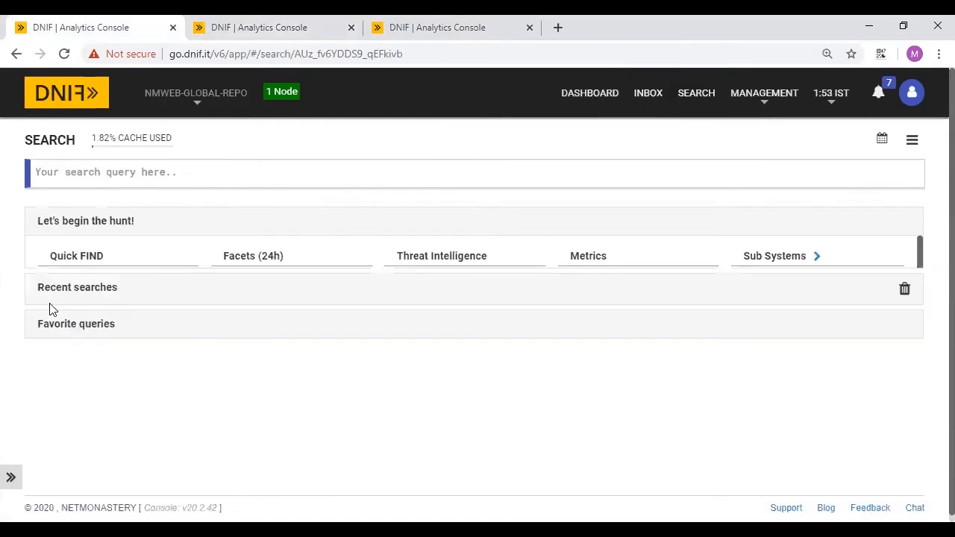
{"action": "left_click", "coordinate": [72, 258]}
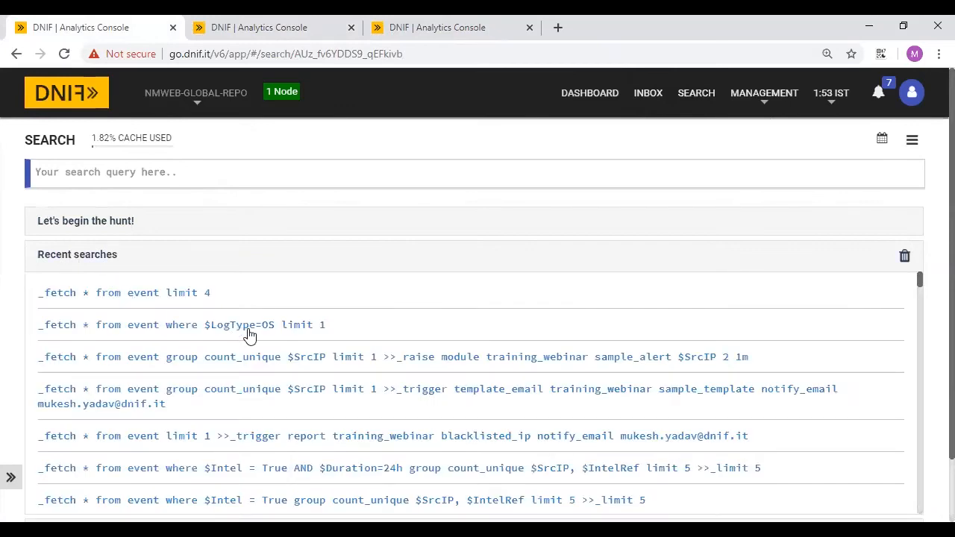
{"action": "left_click", "coordinate": [484, 357]}
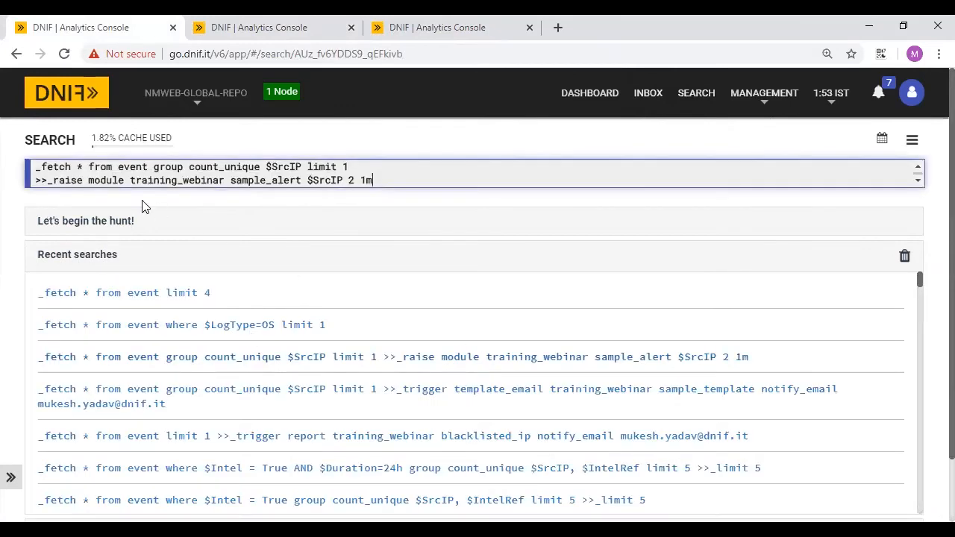
{"action": "left_click_drag", "start_coordinate": [49, 184], "coordinate": [390, 202]}
{"action": "key", "text": "ctrl+c"}
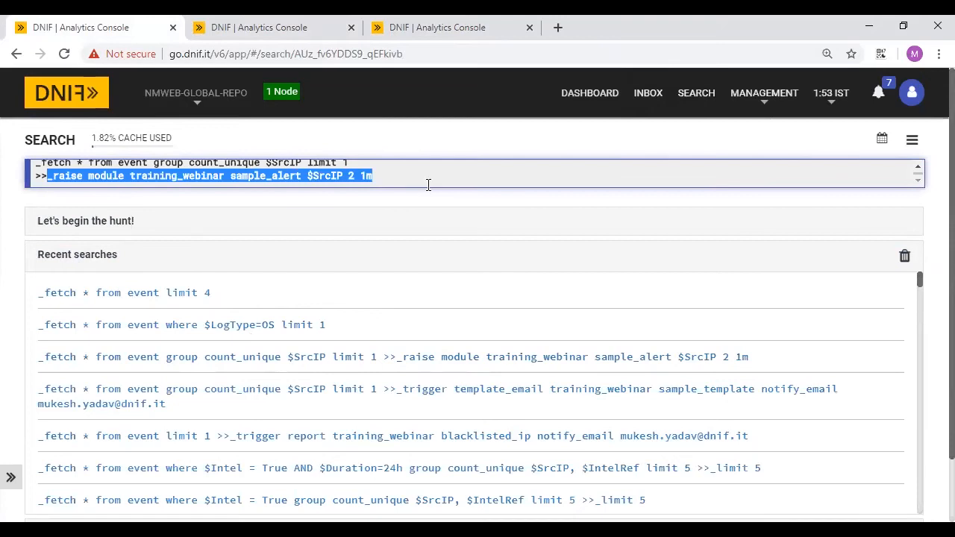
{"action": "left_click", "coordinate": [464, 27]}
- Replace the inline action query with the pasted full _raise query, then cancel back to the package page
{"action": "left_click", "coordinate": [328, 27]}
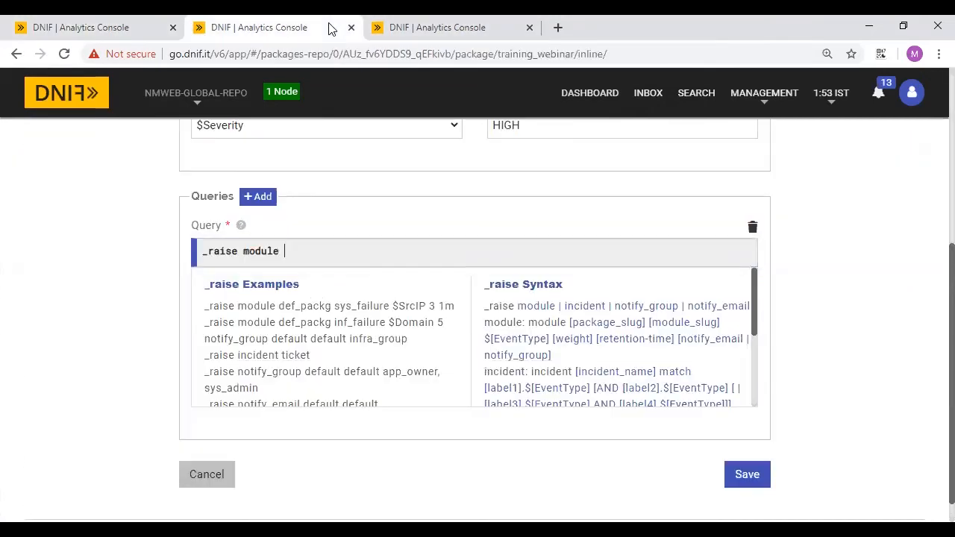
{"action": "scroll", "coordinate": [296, 377], "scroll_direction": "down", "scroll_amount": 1}
{"action": "key", "text": "ctrl+a"}
{"action": "key", "text": "ctrl+v"}
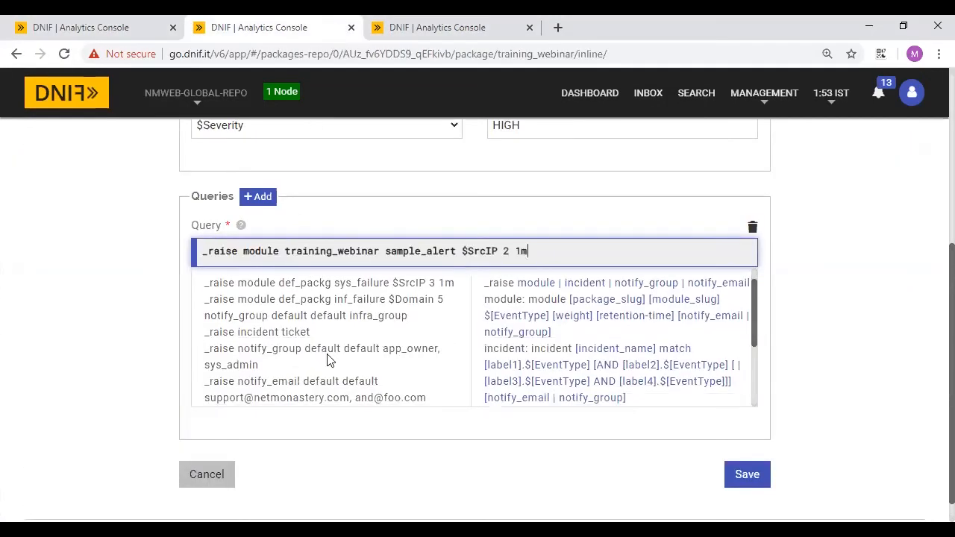
{"action": "scroll", "coordinate": [496, 326], "scroll_direction": "down", "scroll_amount": 1}
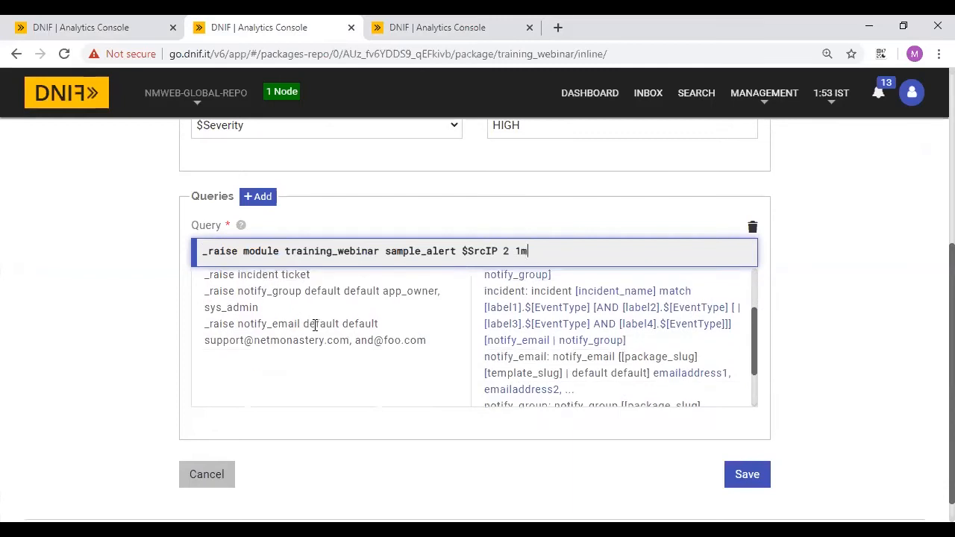
{"action": "scroll", "coordinate": [516, 305], "scroll_direction": "up", "scroll_amount": 2}
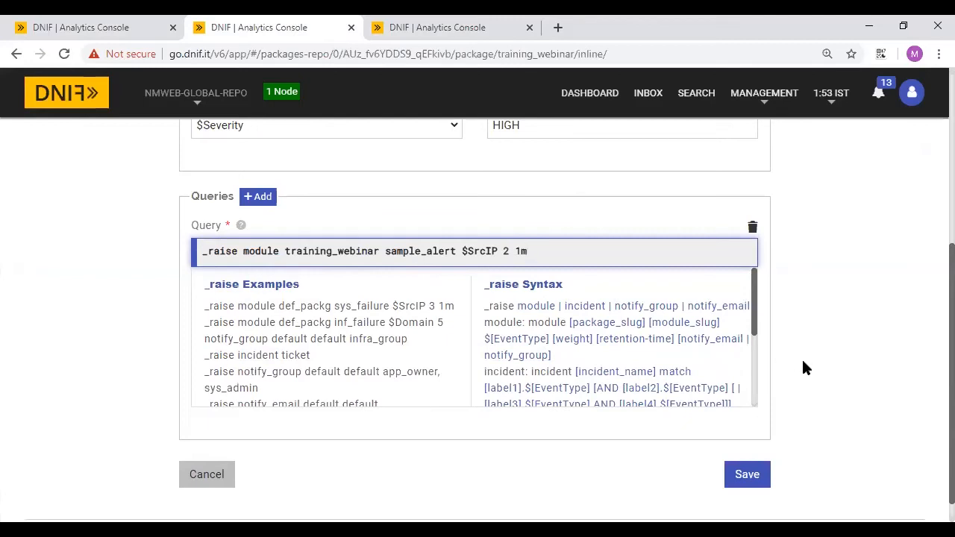
{"action": "scroll", "coordinate": [803, 366], "scroll_direction": "down", "scroll_amount": 1}
{"action": "left_click", "coordinate": [210, 442]}
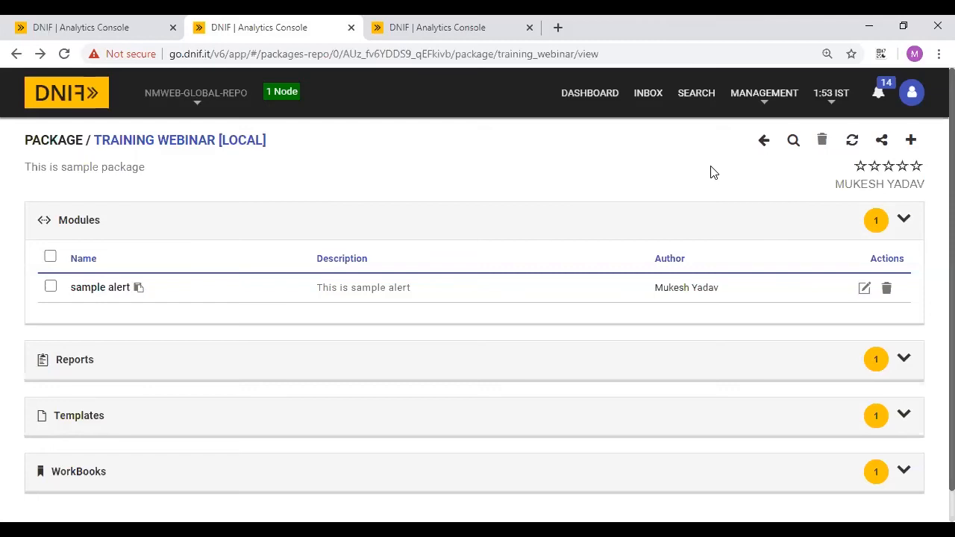
{"action": "left_click", "coordinate": [912, 141]}
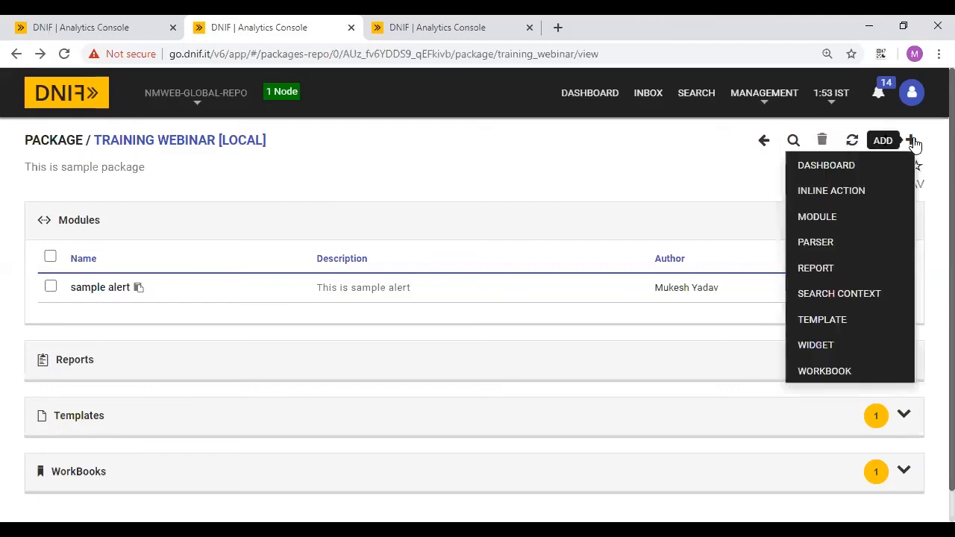
{"action": "left_click", "coordinate": [853, 298]}
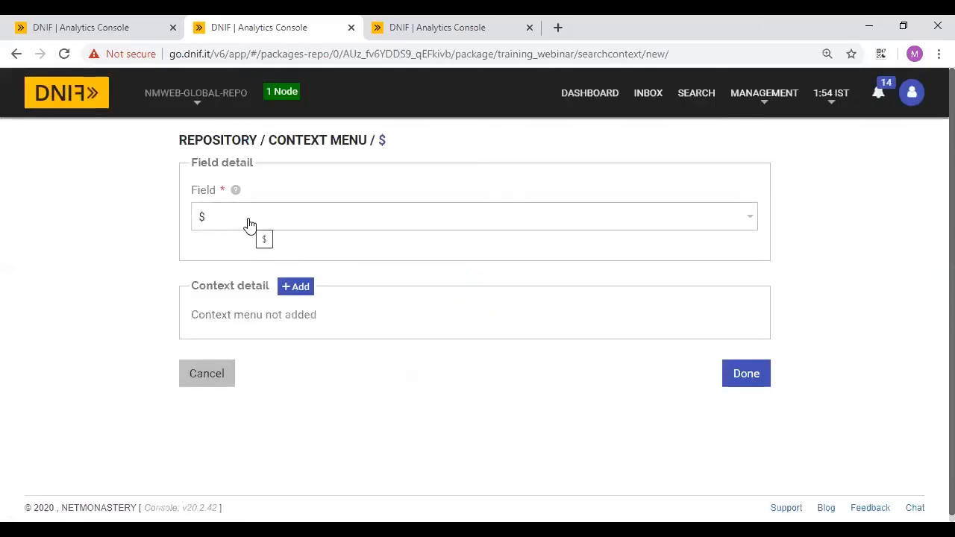
{"action": "left_click", "coordinate": [302, 288]}
{"action": "left_click", "coordinate": [613, 163]}
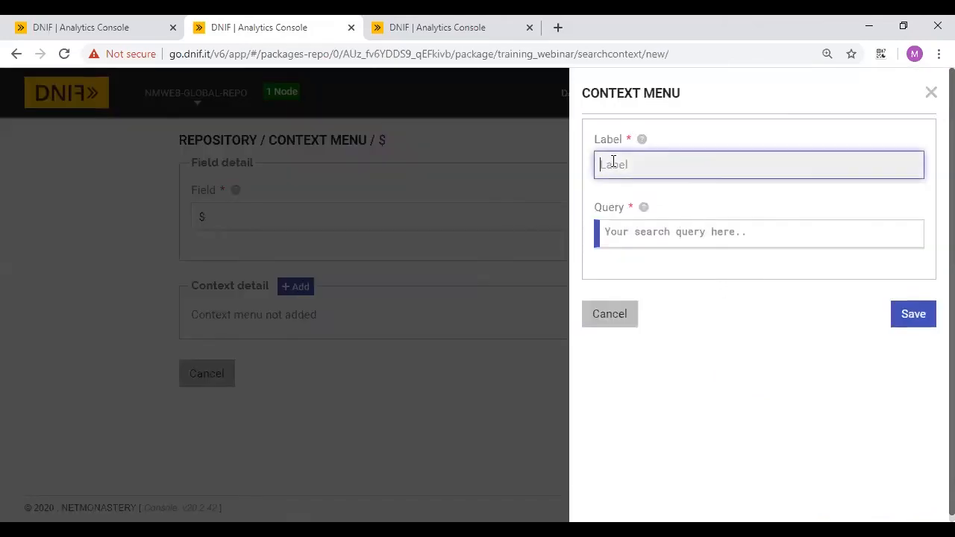
{"action": "left_click", "coordinate": [630, 230]}
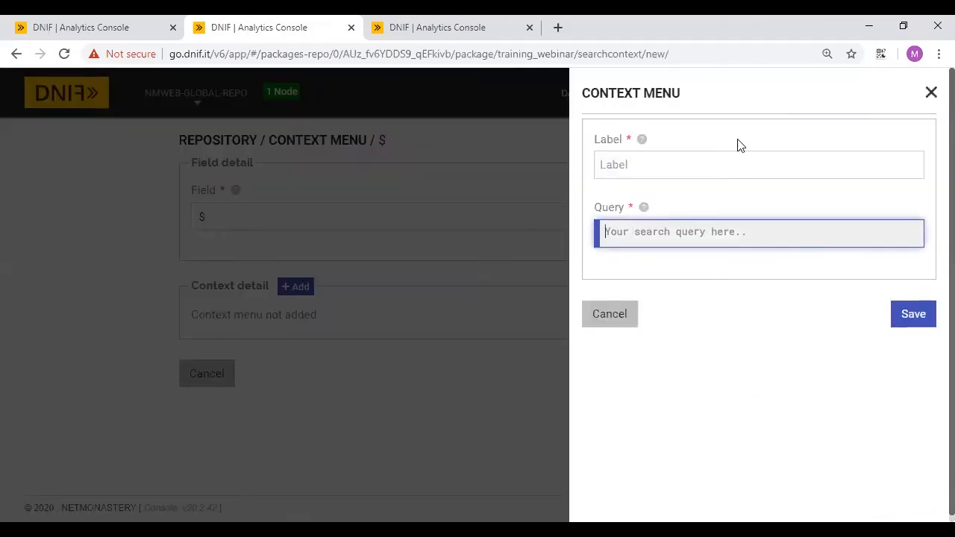
{"action": "left_click", "coordinate": [627, 162]}
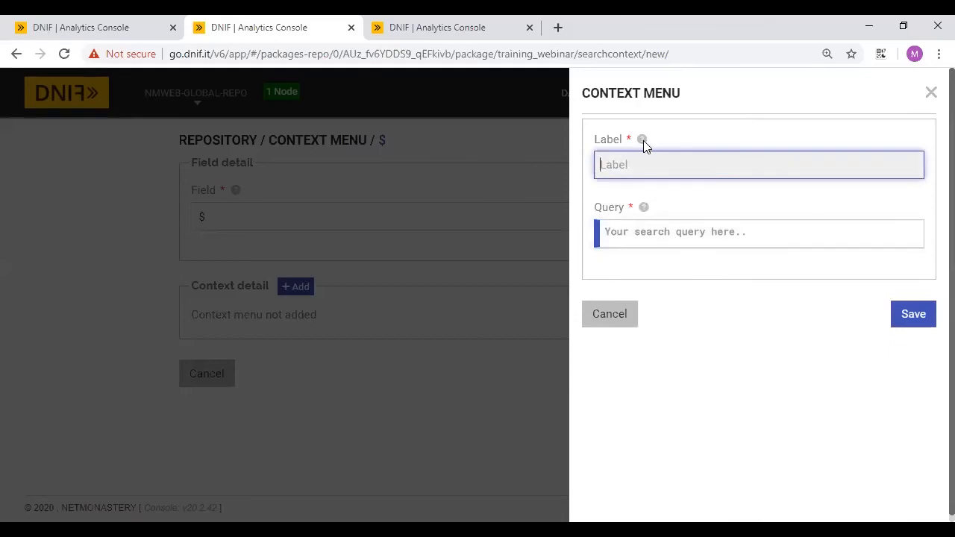
{"action": "left_click", "coordinate": [644, 140]}
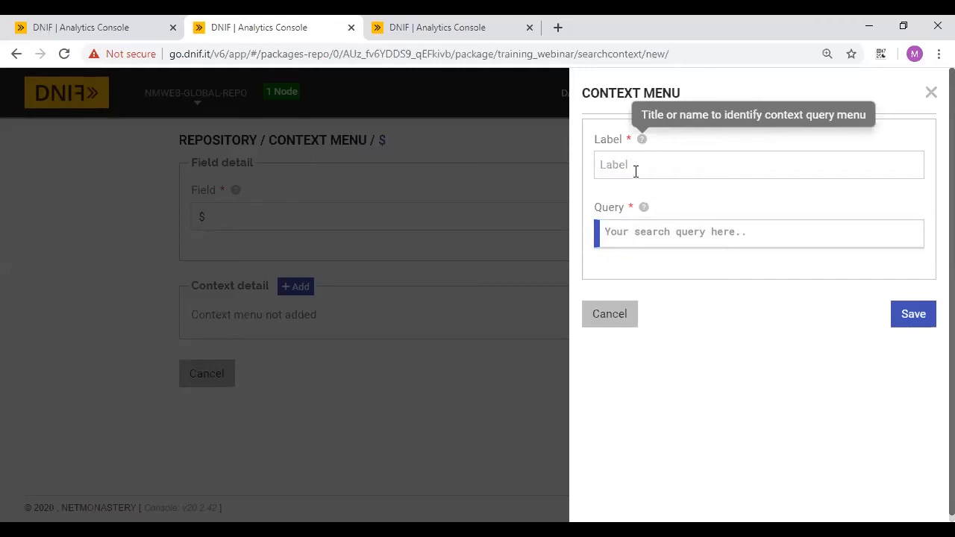
{"action": "left_click", "coordinate": [931, 92]}
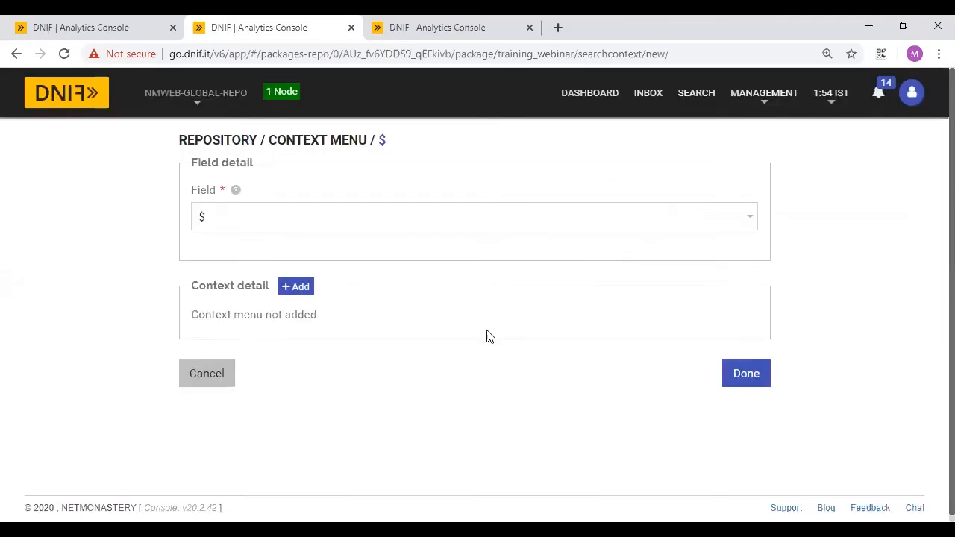
{"action": "left_click", "coordinate": [201, 374]}
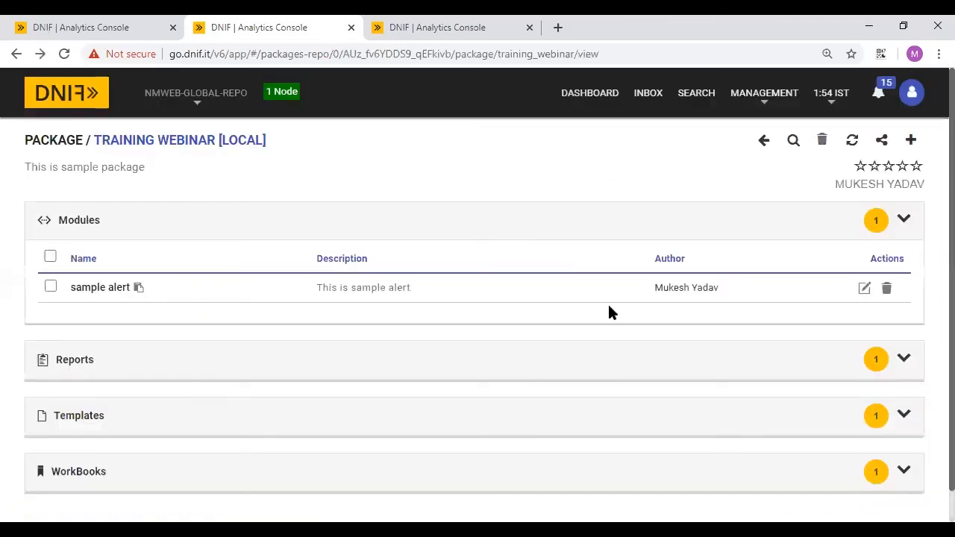
- Add 'widget 1' with query '_fetch * from event where $Duration=24h group count_unique $SrcIP limit 10'
{"action": "left_click", "coordinate": [911, 142]}
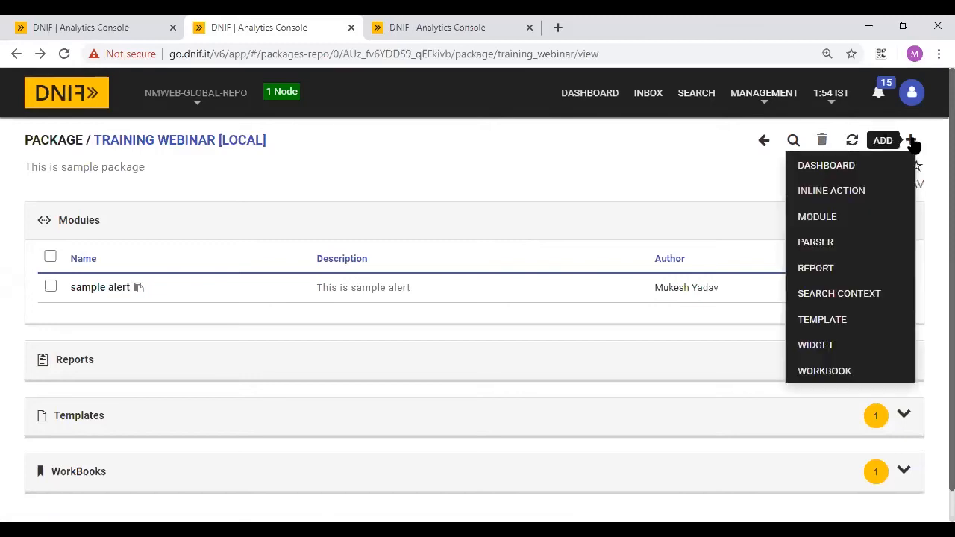
{"action": "left_click", "coordinate": [814, 345]}
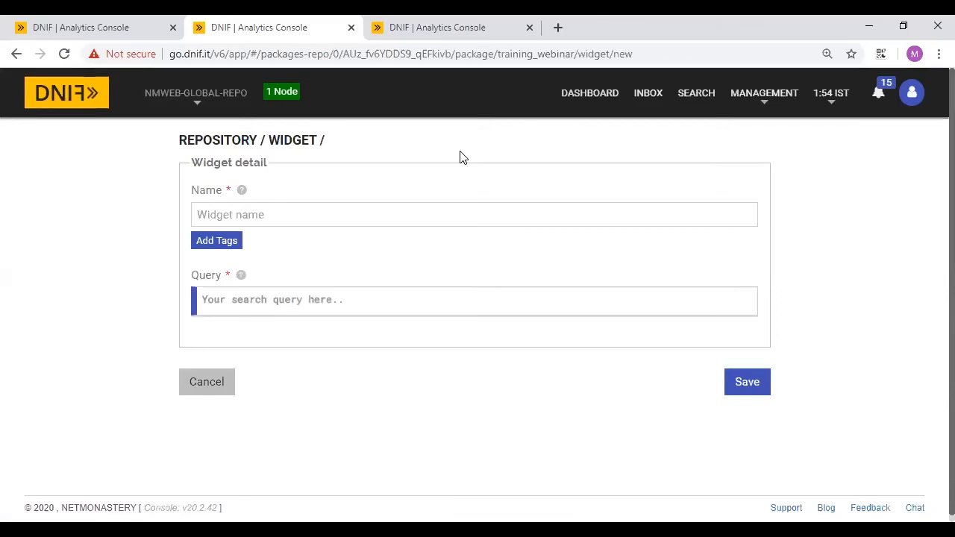
{"action": "left_click", "coordinate": [248, 215]}
{"action": "type", "text": "widget 1"}
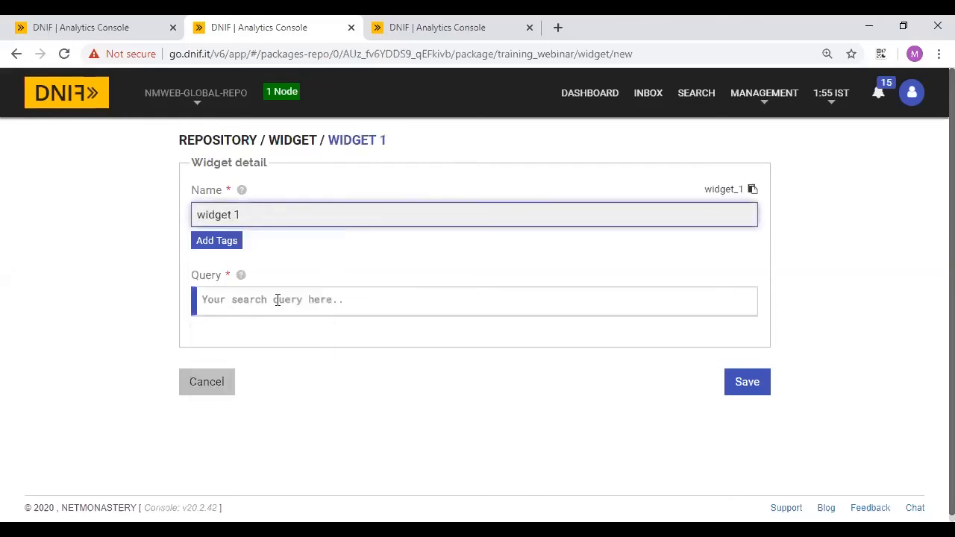
{"action": "left_click", "coordinate": [276, 300]}
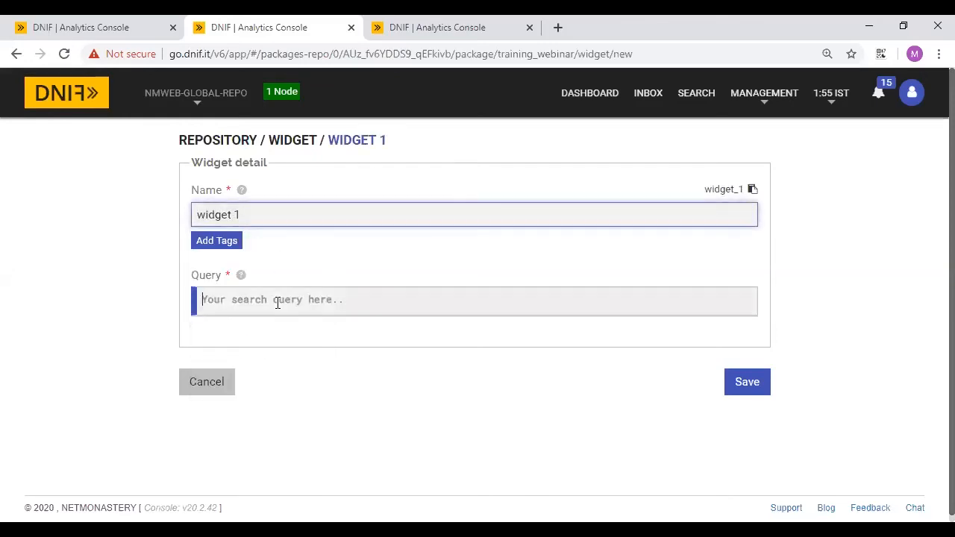
{"action": "type", "text": "_fetch * from"}
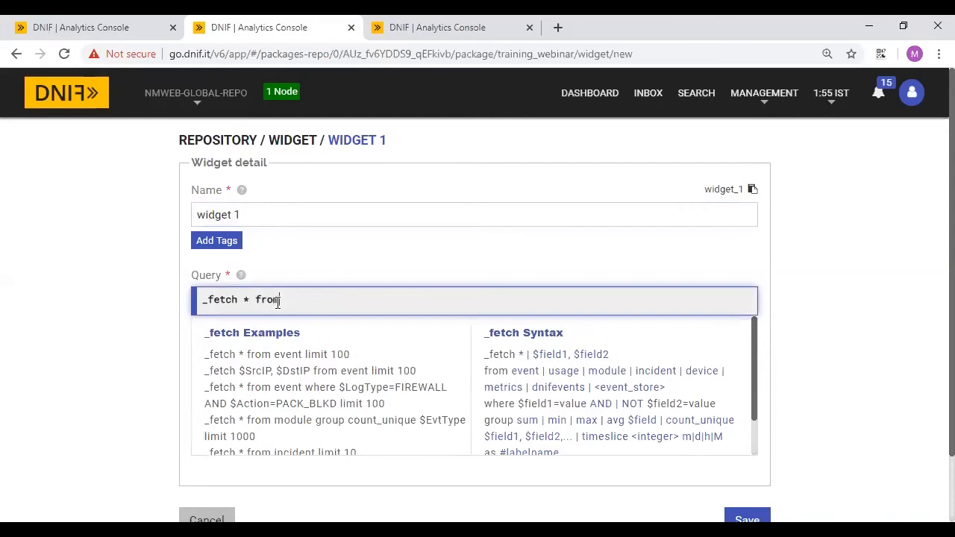
{"action": "type", "text": " event where $"}
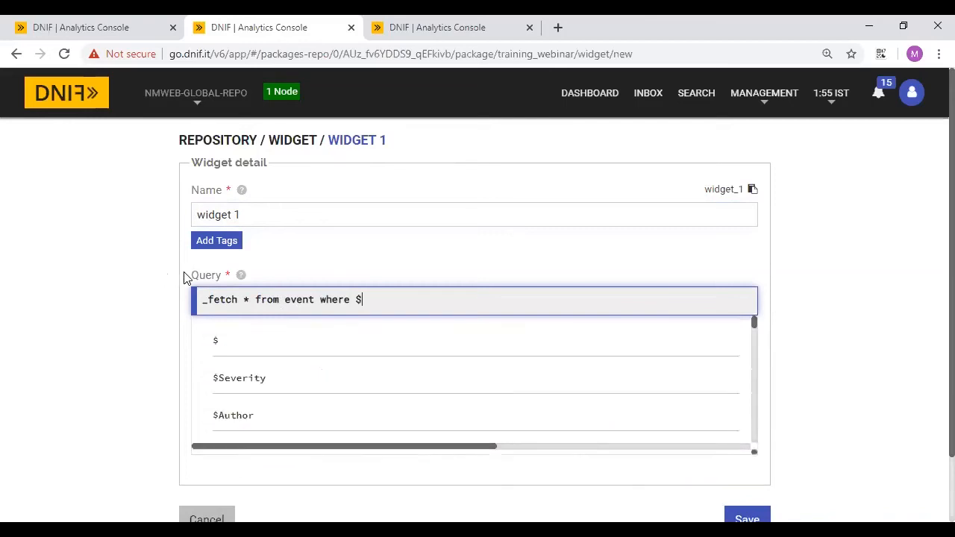
{"action": "type", "text": "Durati"}
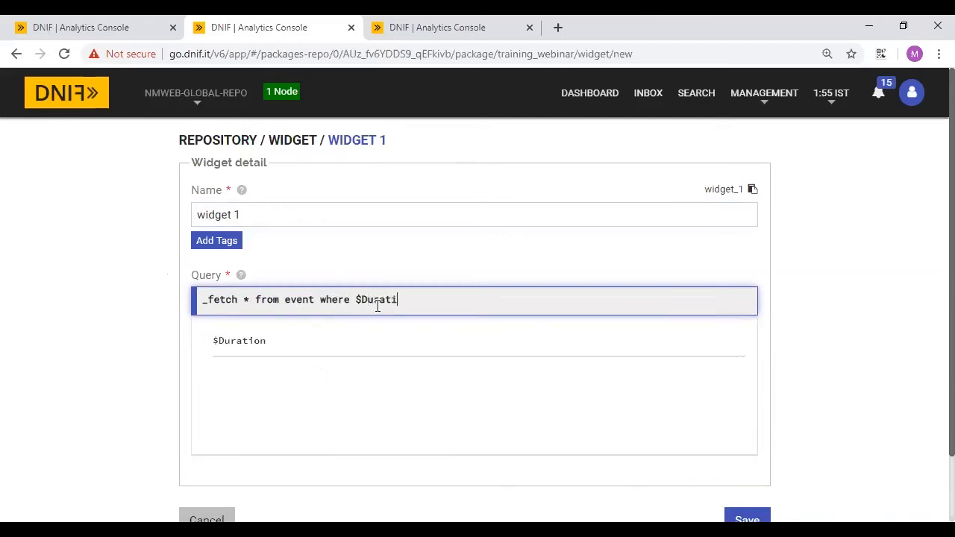
{"action": "left_click", "coordinate": [278, 343]}
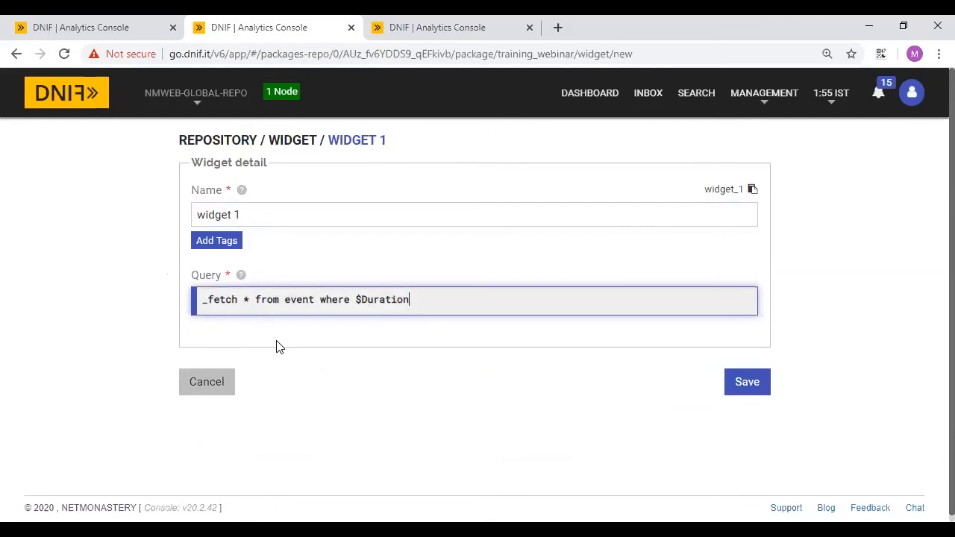
{"action": "type", "text": "=24h"}
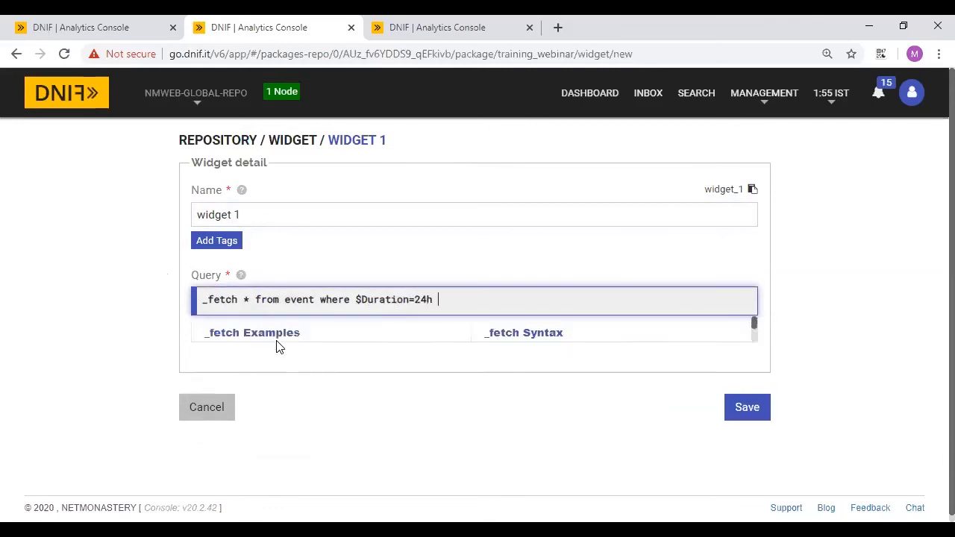
{"action": "type", "text": " group count_uniqu"}
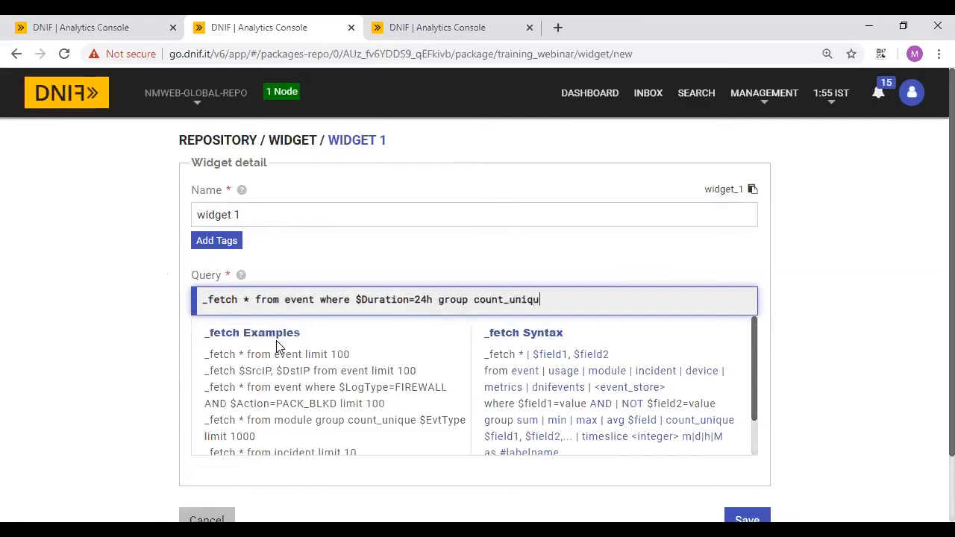
{"action": "type", "text": "e $SrcIP"}
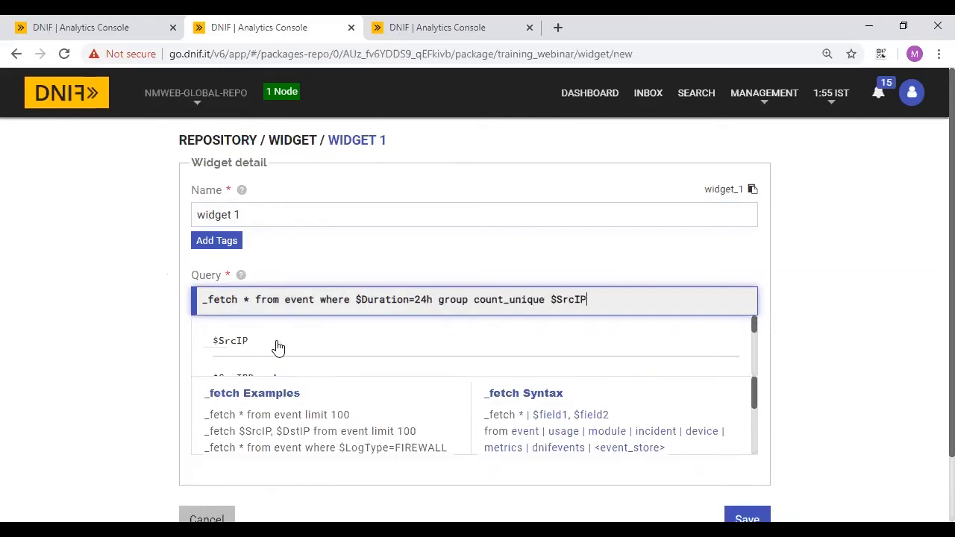
{"action": "type", "text": " limit 10"}
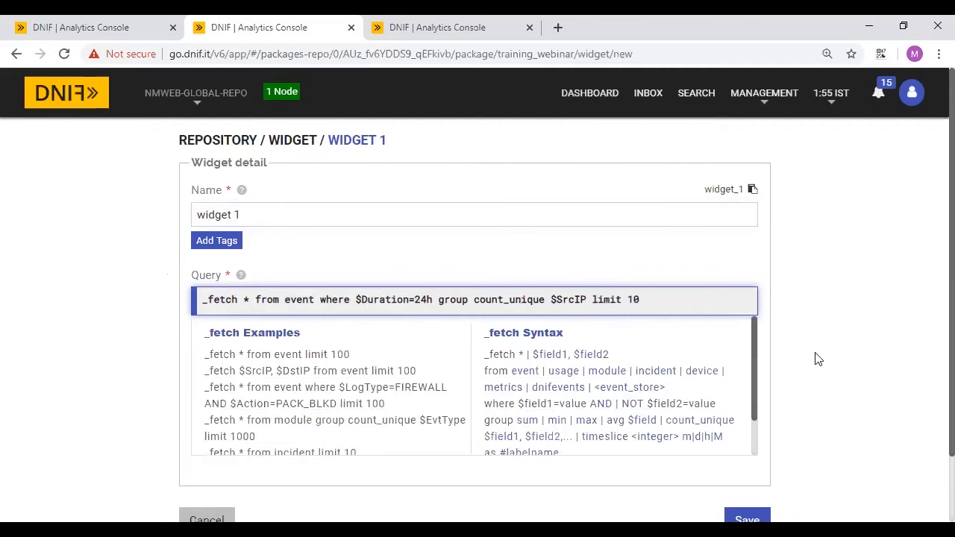
{"action": "scroll", "coordinate": [818, 359], "scroll_direction": "down", "scroll_amount": 1}
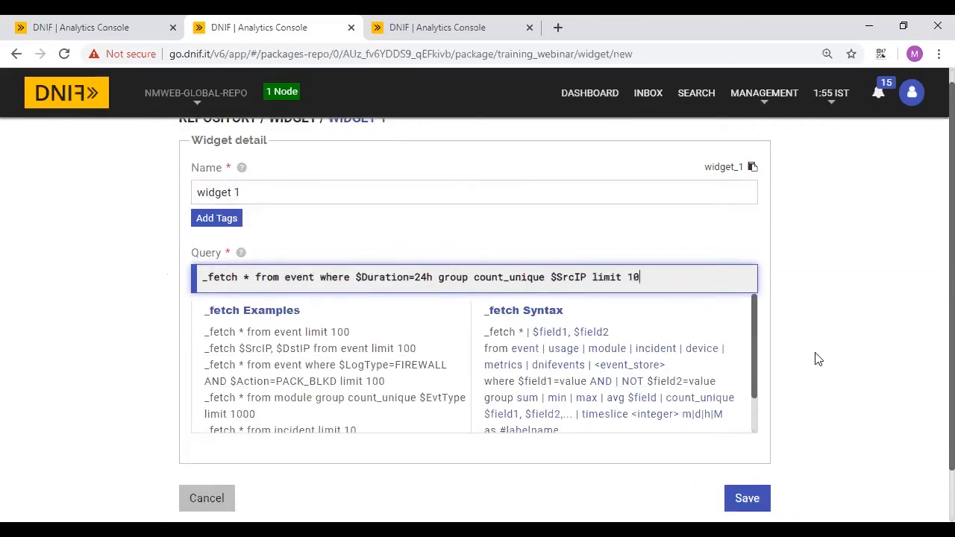
- Keep Pie Chart as the chart type with $SrcIP as the primary key
{"action": "left_click", "coordinate": [681, 240]}
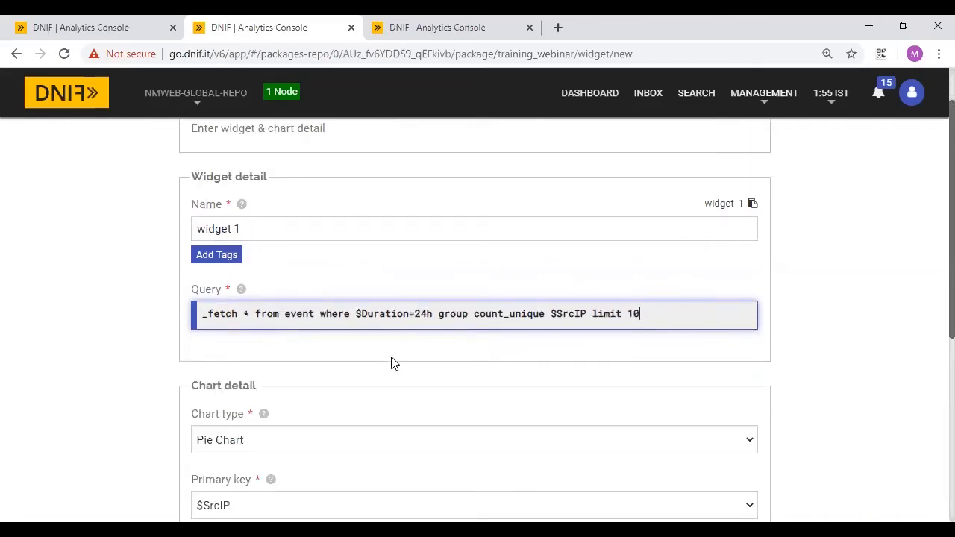
{"action": "scroll", "coordinate": [392, 367], "scroll_direction": "up", "scroll_amount": 1}
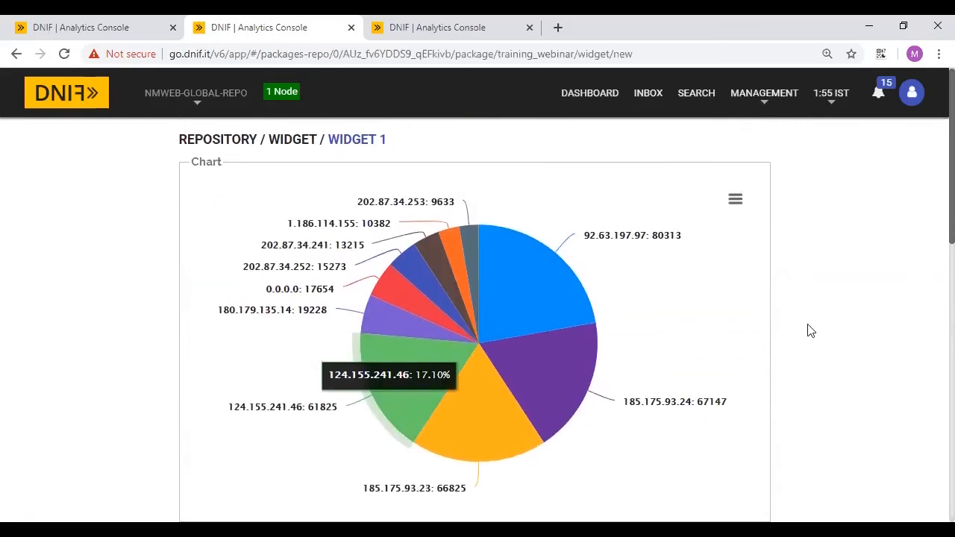
{"action": "scroll", "coordinate": [870, 424], "scroll_direction": "down", "scroll_amount": 3}
{"action": "scroll", "coordinate": [871, 426], "scroll_direction": "down", "scroll_amount": 5}
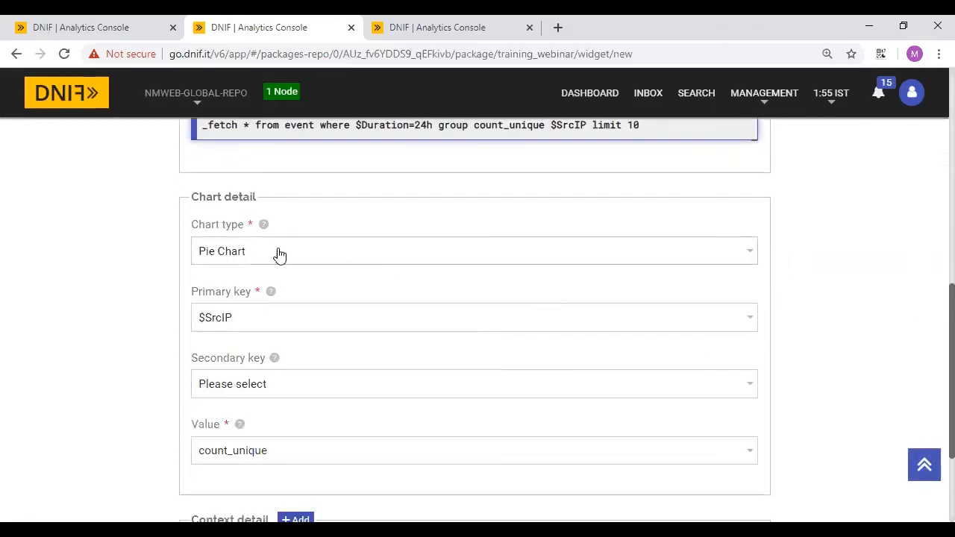
{"action": "left_click", "coordinate": [271, 253]}
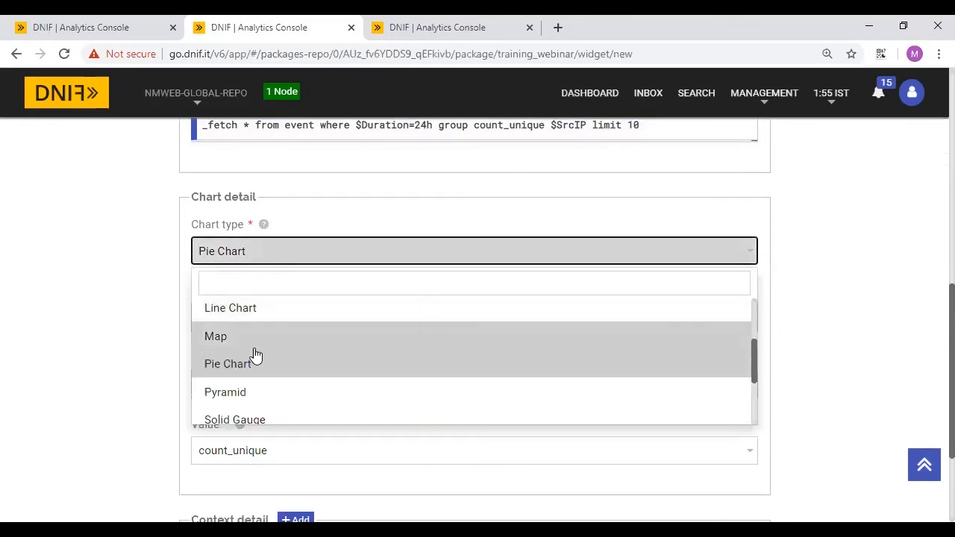
{"action": "scroll", "coordinate": [254, 354], "scroll_direction": "down", "scroll_amount": 2}
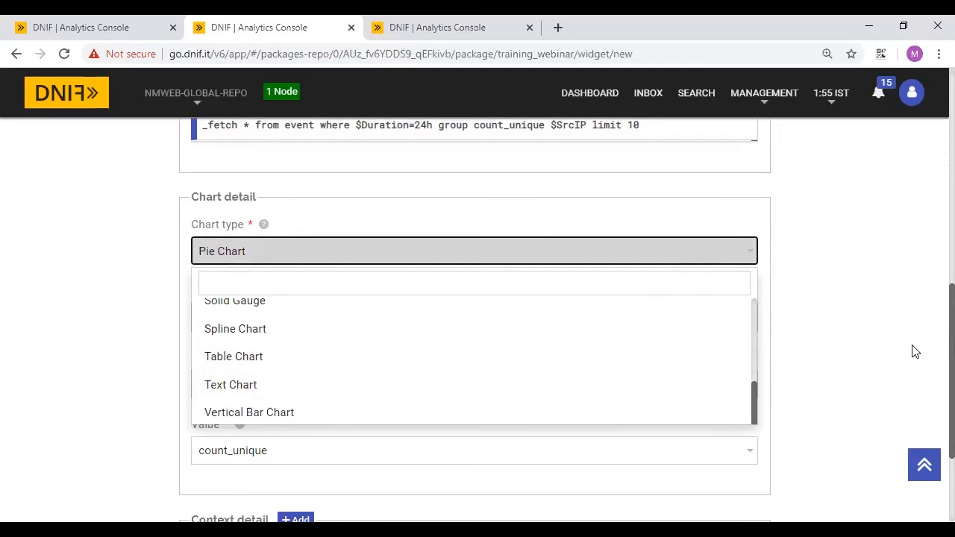
{"action": "left_click", "coordinate": [864, 353]}
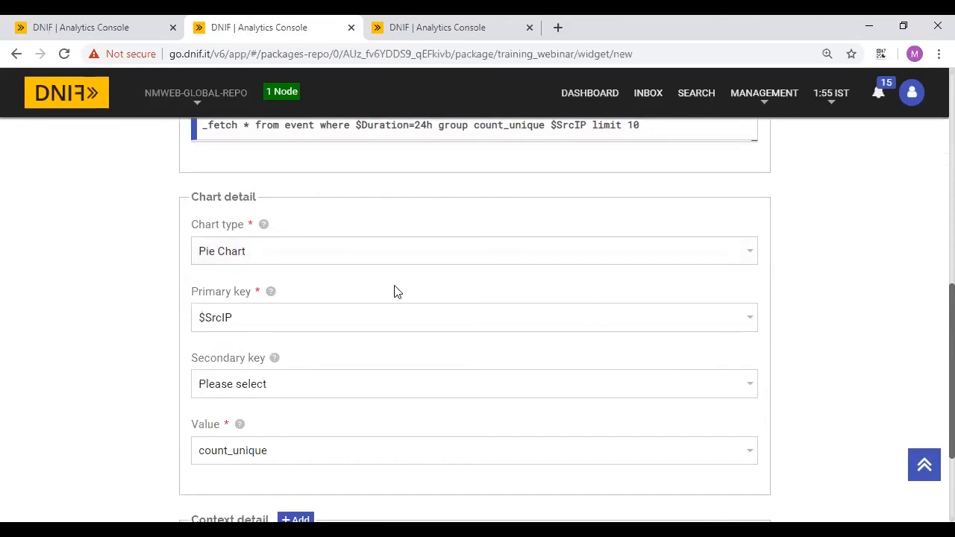
{"action": "scroll", "coordinate": [797, 369], "scroll_direction": "down", "scroll_amount": 2}
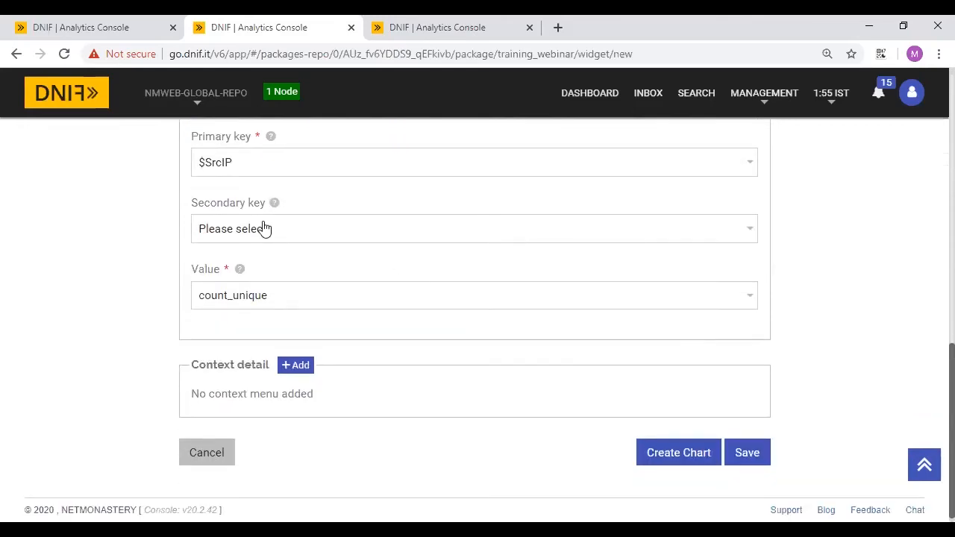
{"action": "left_click", "coordinate": [234, 179]}
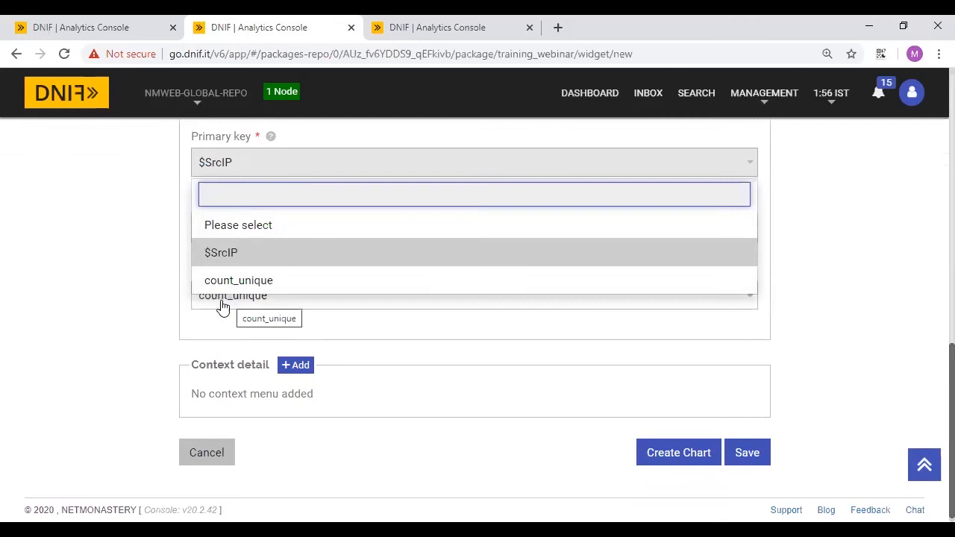
{"action": "left_click", "coordinate": [134, 292]}
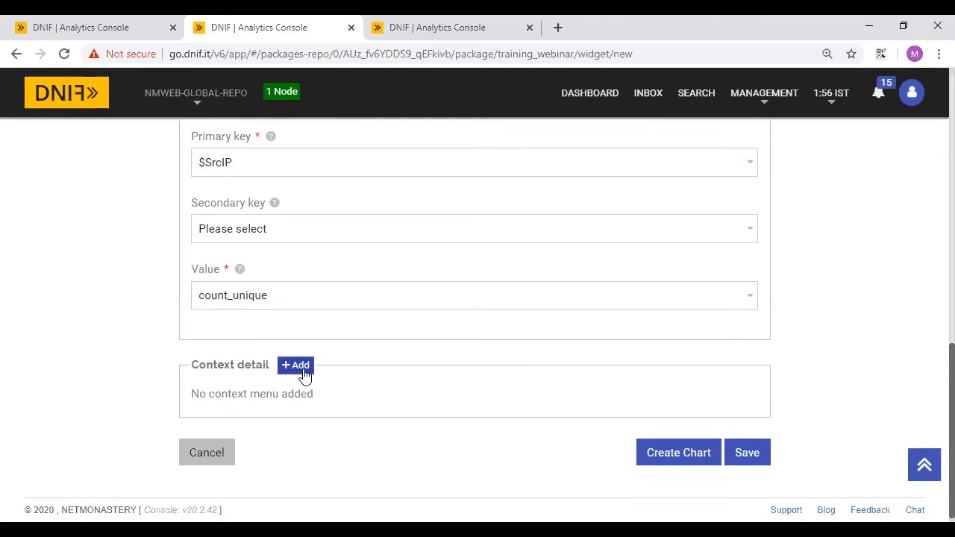
- Preview the source-IP pie chart and save widget 1 to the package
{"action": "left_click", "coordinate": [680, 453]}
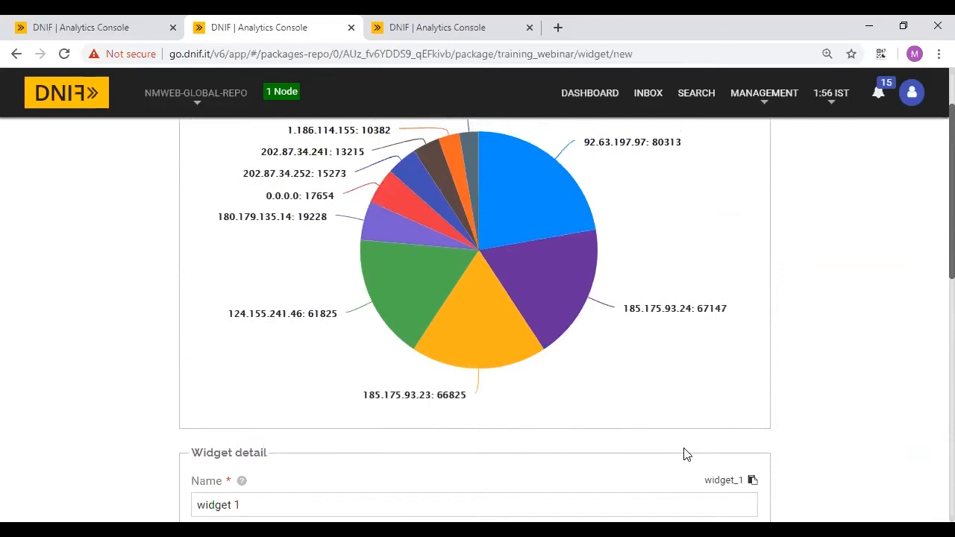
{"action": "scroll", "coordinate": [807, 420], "scroll_direction": "down", "scroll_amount": 10}
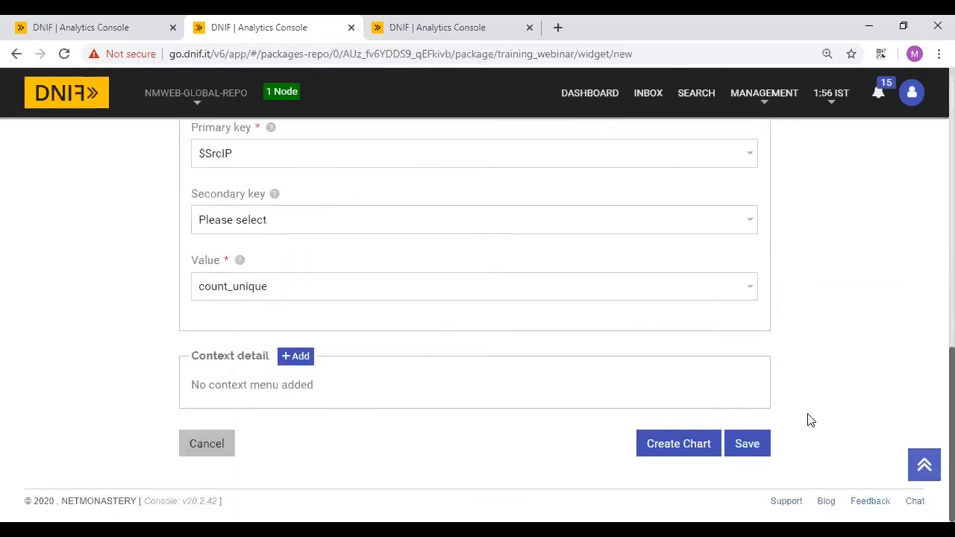
{"action": "left_click", "coordinate": [740, 445]}
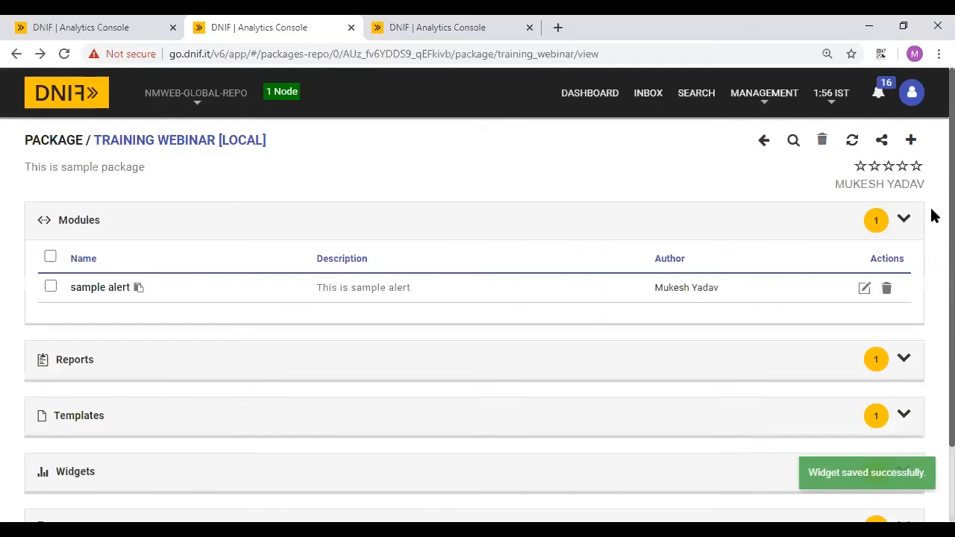
{"action": "left_click", "coordinate": [911, 140]}
- Create 'widget 2' with query '_fetch * from event where $Duration=24h group count_unique $SrcCN'
{"action": "left_click", "coordinate": [816, 345]}
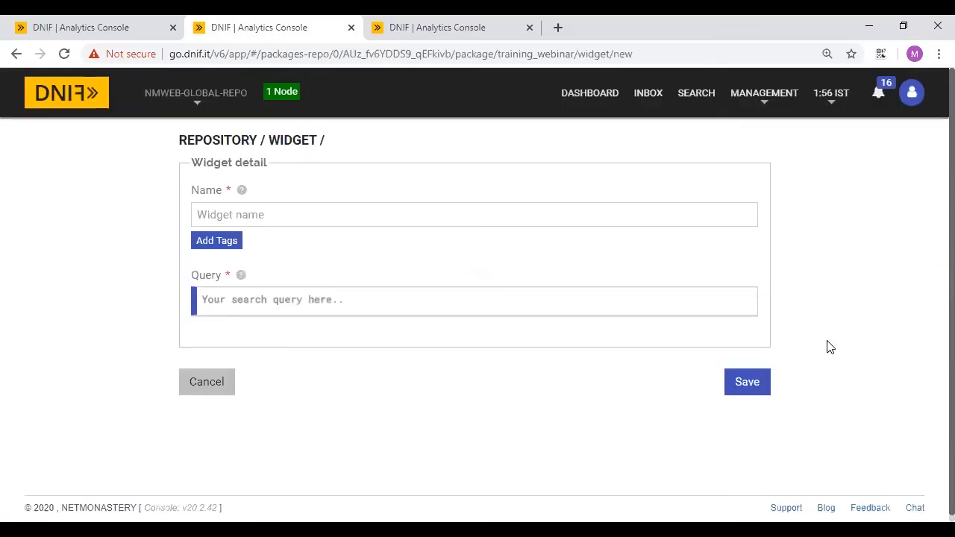
{"action": "left_click", "coordinate": [321, 219]}
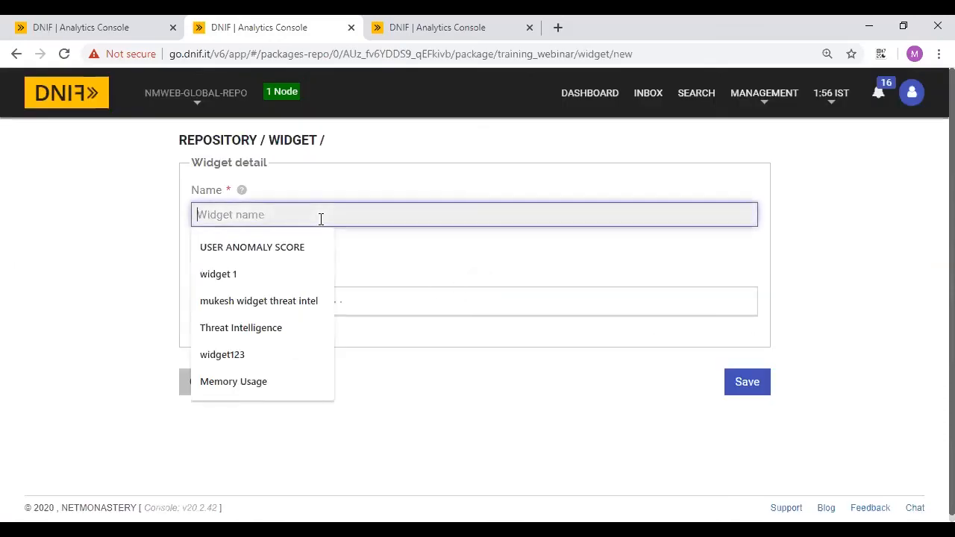
{"action": "type", "text": "widget 2"}
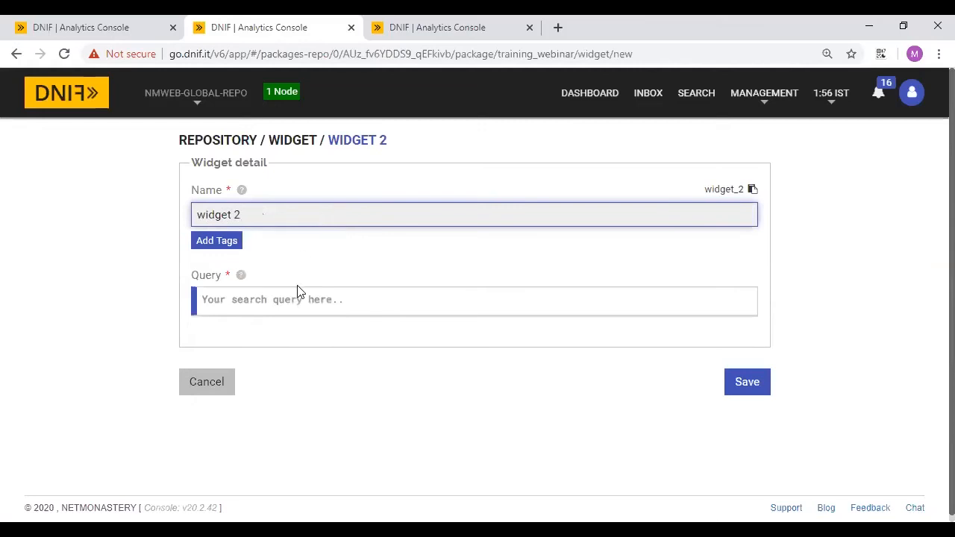
{"action": "left_click", "coordinate": [300, 288]}
{"action": "type", "text": "_fetch *"}
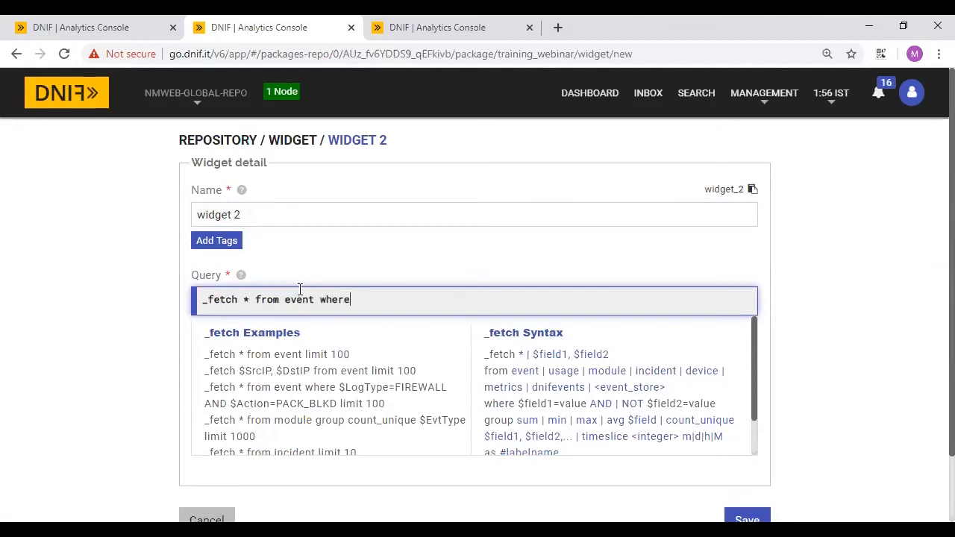
{"action": "type", "text": "from event where $Duration=24h group count_"}
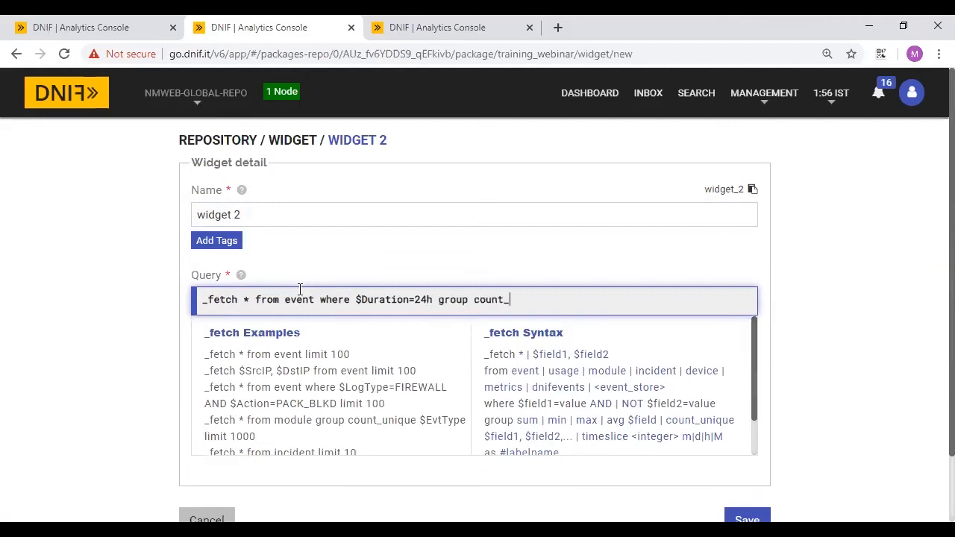
{"action": "type", "text": "unique $SrcCN limit 100"}
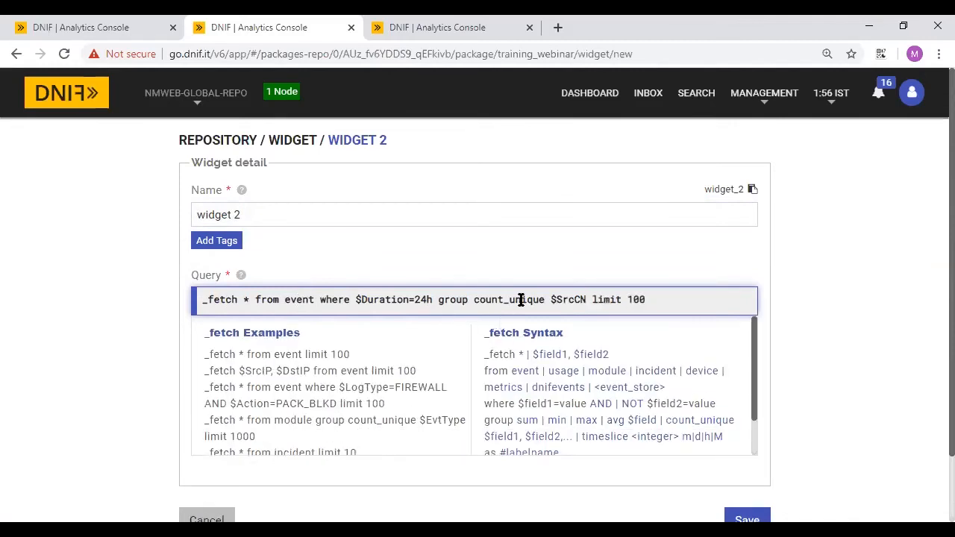
{"action": "key", "text": "ctrl+a"}
{"action": "left_click", "coordinate": [673, 297]}
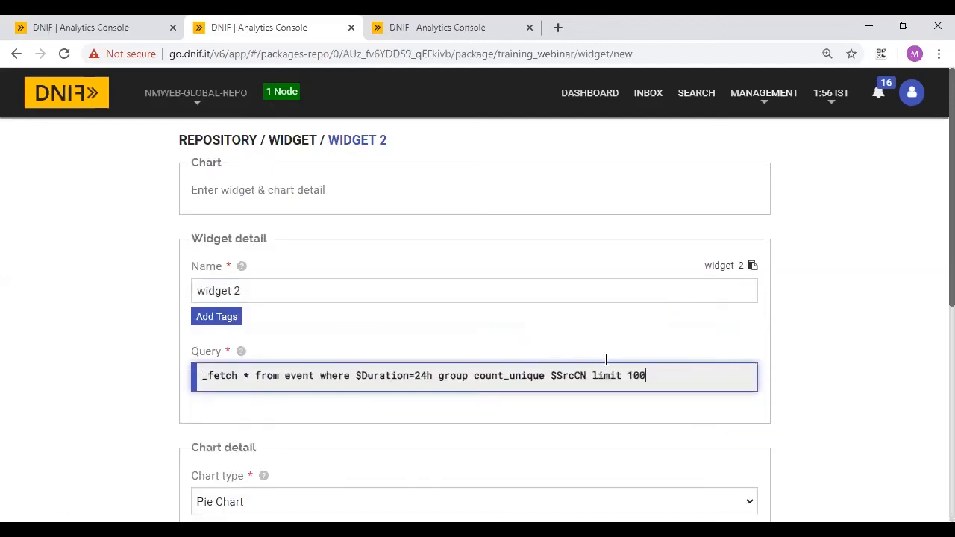
- Set the widget's chart type to GeoMap
{"action": "scroll", "coordinate": [606, 360], "scroll_direction": "down", "scroll_amount": 3}
{"action": "scroll", "coordinate": [605, 366], "scroll_direction": "up", "scroll_amount": 3}
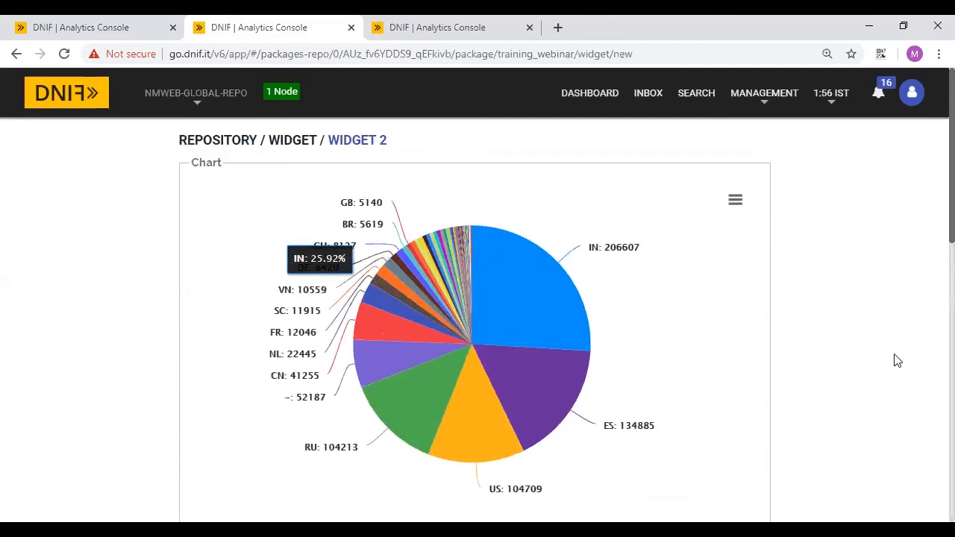
{"action": "scroll", "coordinate": [897, 360], "scroll_direction": "down", "scroll_amount": 5}
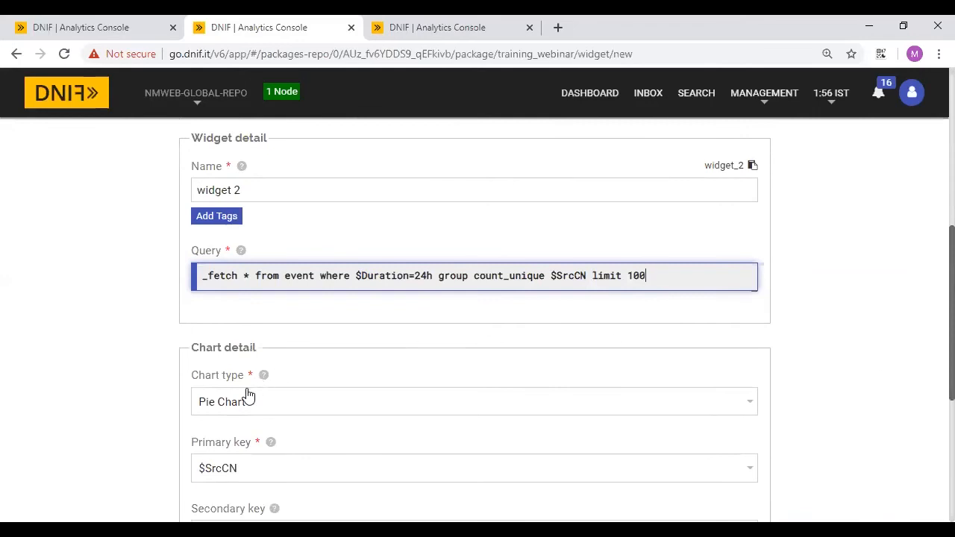
{"action": "left_click", "coordinate": [236, 406]}
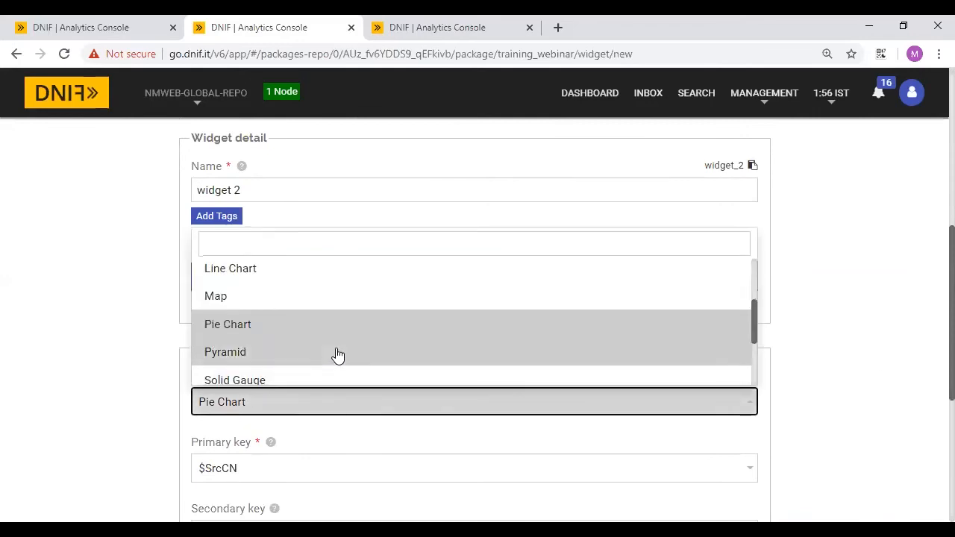
{"action": "left_click", "coordinate": [215, 297]}
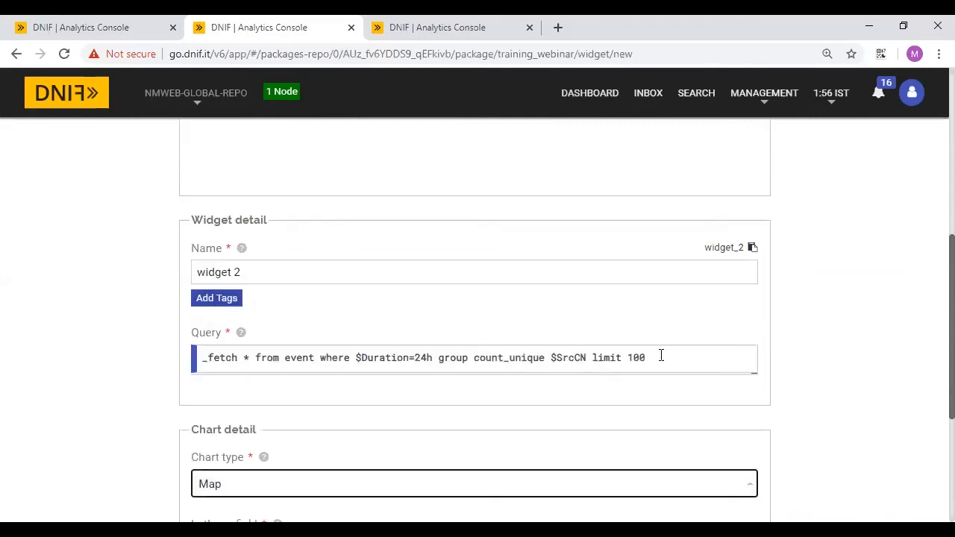
{"action": "scroll", "coordinate": [821, 414], "scroll_direction": "down", "scroll_amount": 3}
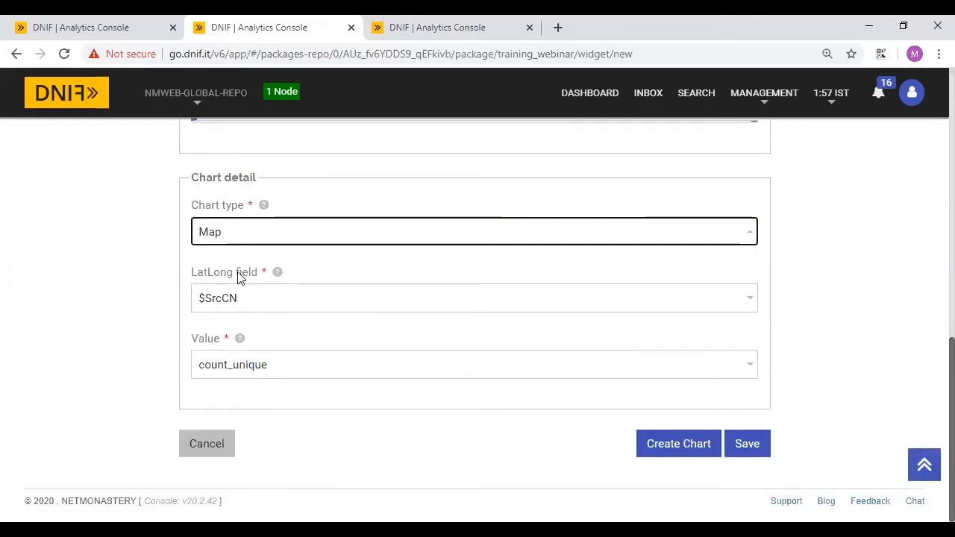
{"action": "left_click", "coordinate": [238, 241]}
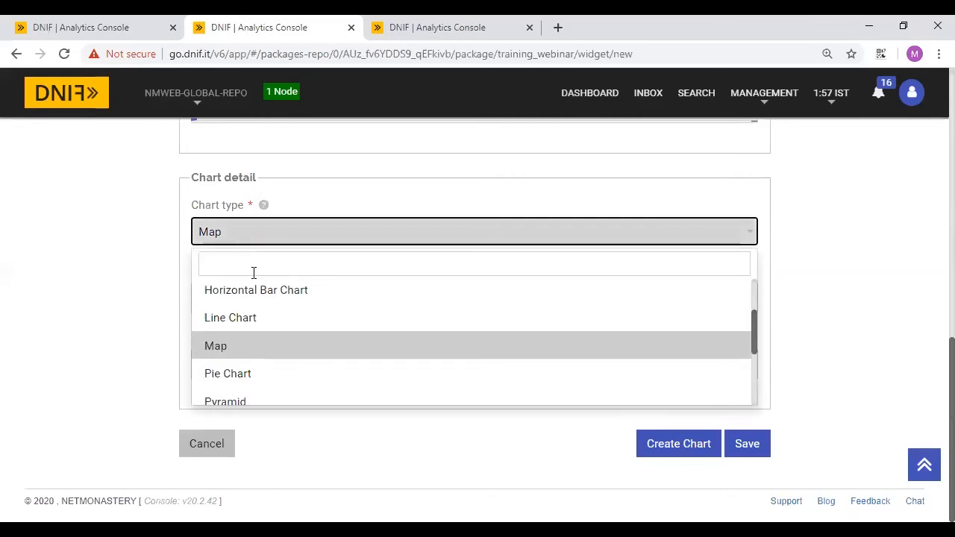
{"action": "scroll", "coordinate": [285, 322], "scroll_direction": "up", "scroll_amount": 1}
{"action": "scroll", "coordinate": [286, 322], "scroll_direction": "up", "scroll_amount": 1}
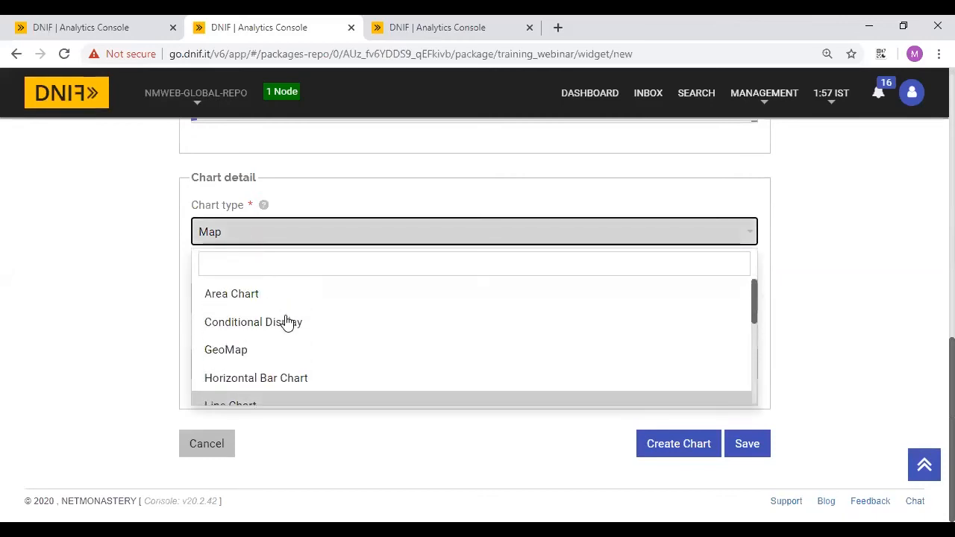
{"action": "left_click", "coordinate": [232, 349]}
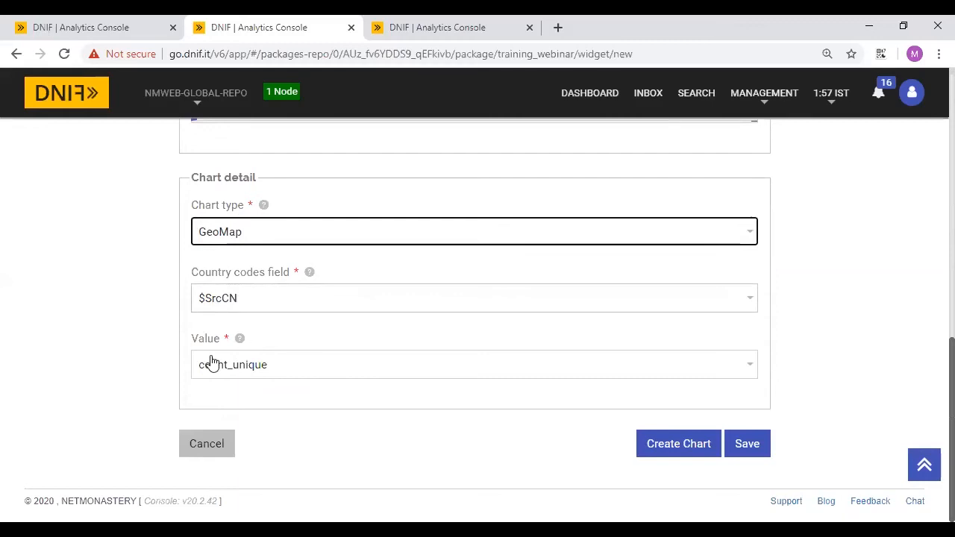
- Preview the GeoMap chart of $SrcCN counts and save widget 2
{"action": "scroll", "coordinate": [784, 292], "scroll_direction": "up", "scroll_amount": 3}
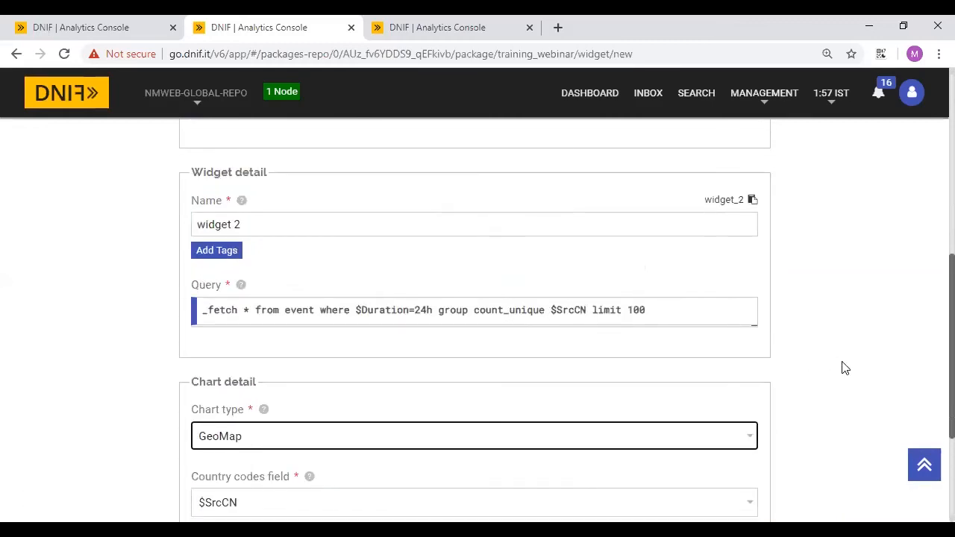
{"action": "scroll", "coordinate": [844, 368], "scroll_direction": "down", "scroll_amount": 3}
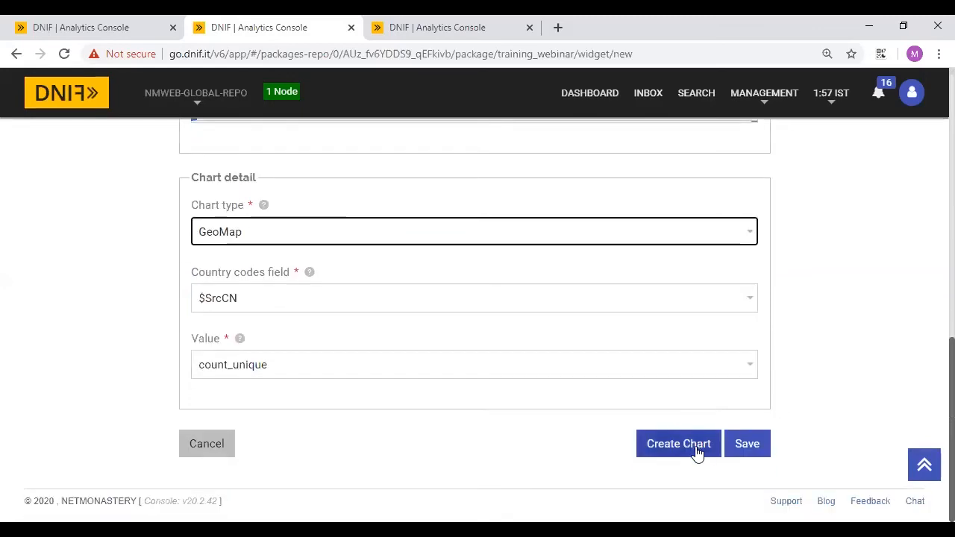
{"action": "left_click", "coordinate": [697, 452]}
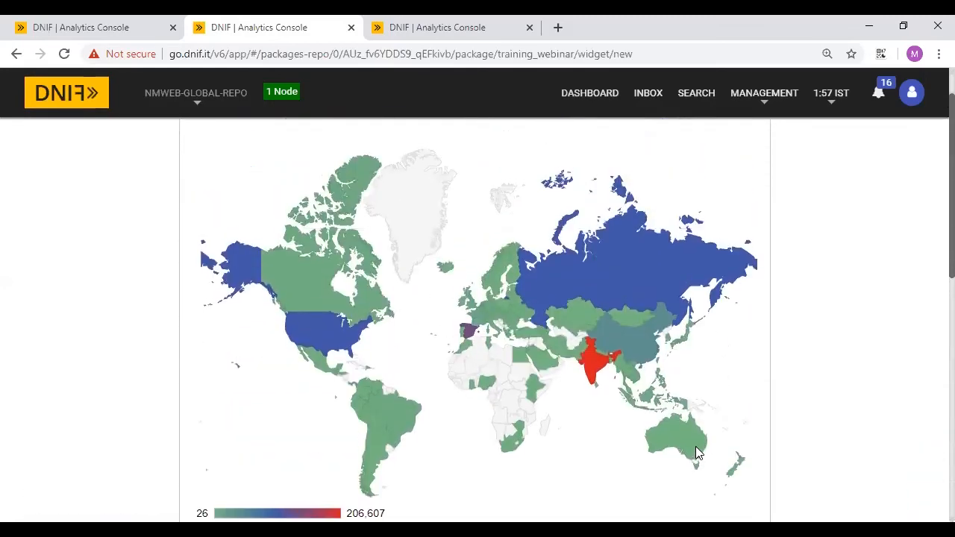
{"action": "scroll", "coordinate": [836, 392], "scroll_direction": "down", "scroll_amount": 2}
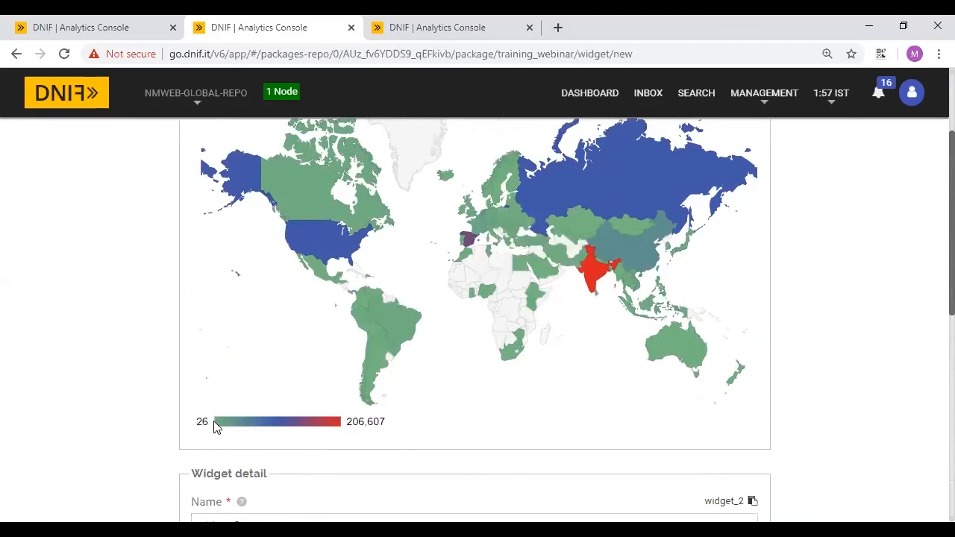
{"action": "scroll", "coordinate": [903, 377], "scroll_direction": "down", "scroll_amount": 5}
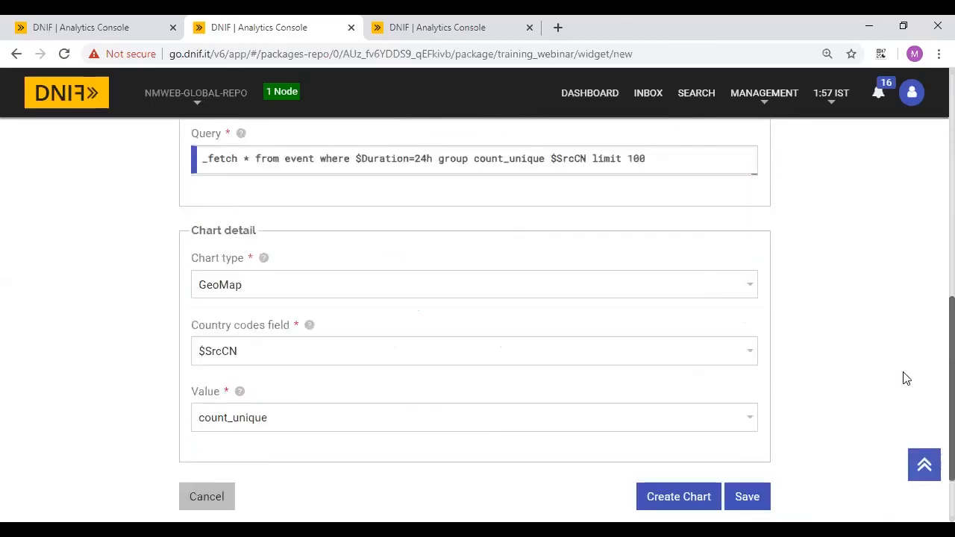
{"action": "left_click", "coordinate": [750, 443]}
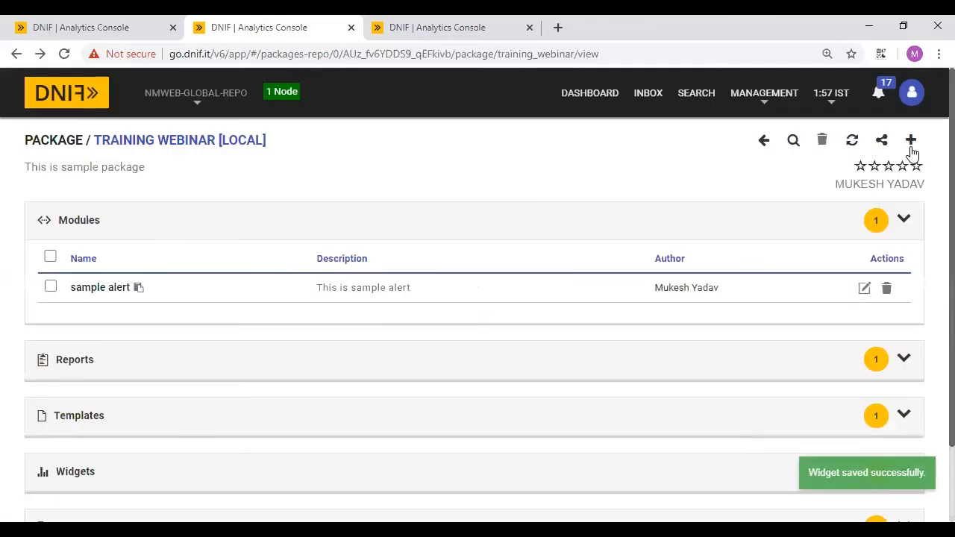
{"action": "left_click", "coordinate": [911, 145]}
- Create 'Widget 3' using the pasted country query with $SrcCN changed to $SrcLOC
{"action": "left_click", "coordinate": [826, 345]}
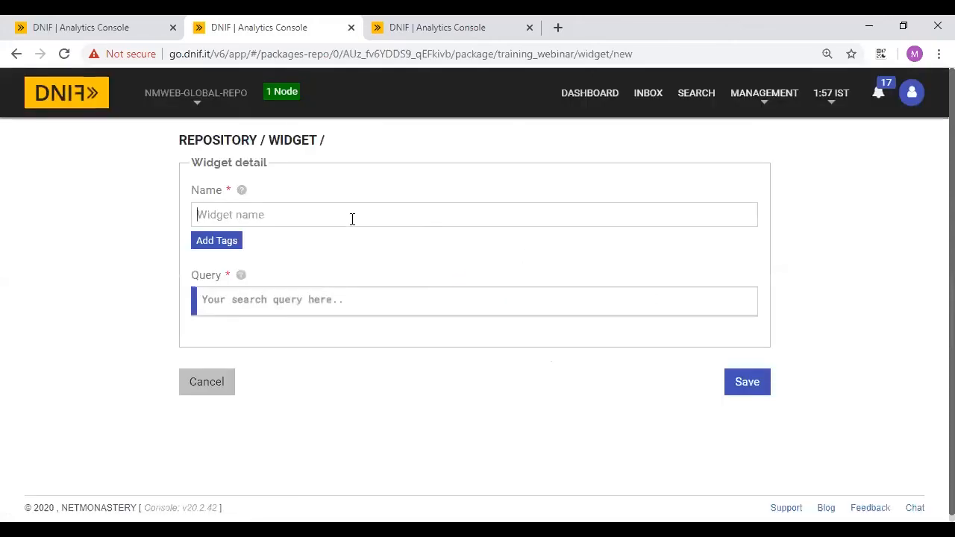
{"action": "type", "text": "Widget "}
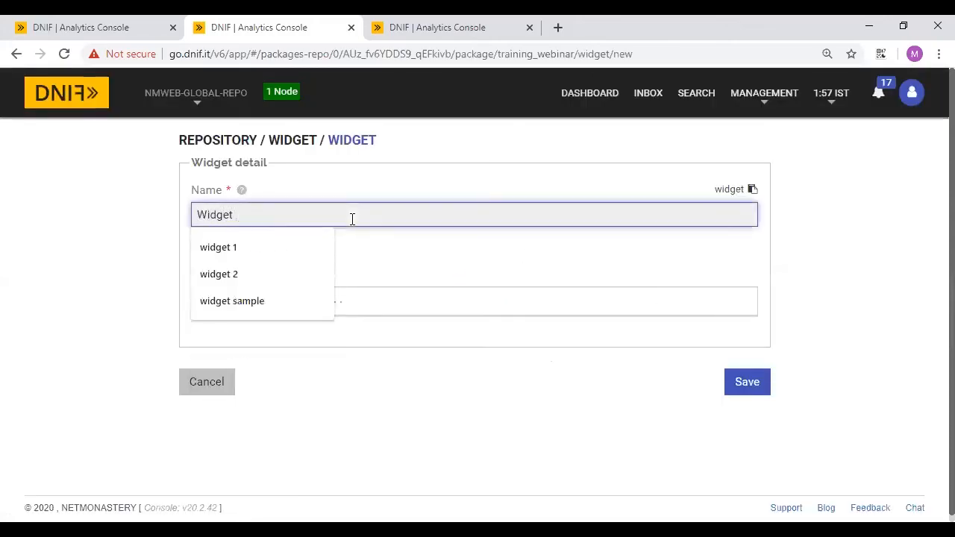
{"action": "type", "text": "3"}
{"action": "left_click", "coordinate": [350, 301]}
{"action": "type", "text": "_fetch * from event where $Duration=24h group count_unique $SrcCN limit 100"}
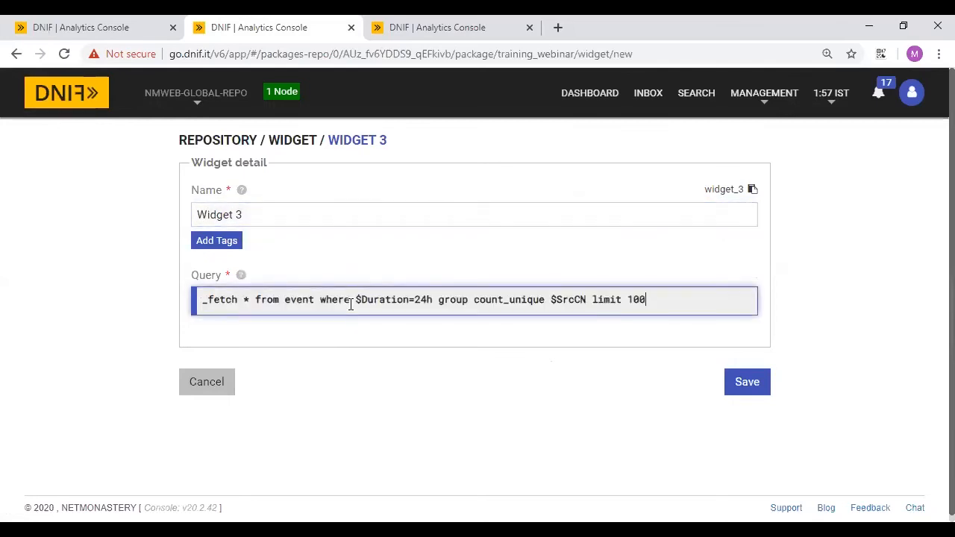
{"action": "left_click", "coordinate": [588, 302]}
{"action": "key", "text": "BackSpace"}
{"action": "key", "text": "BackSpace"}
{"action": "type", "text": "LOC"}
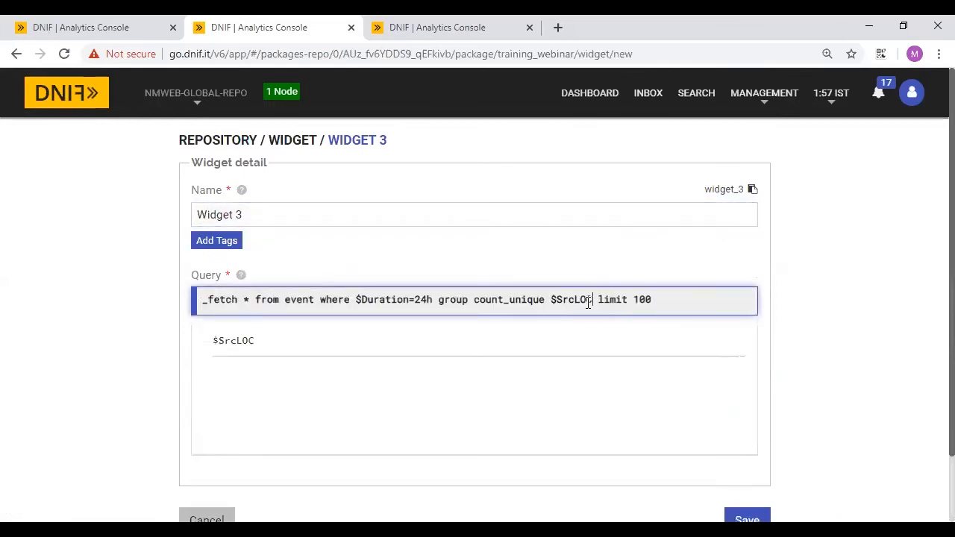
{"action": "left_click", "coordinate": [685, 300]}
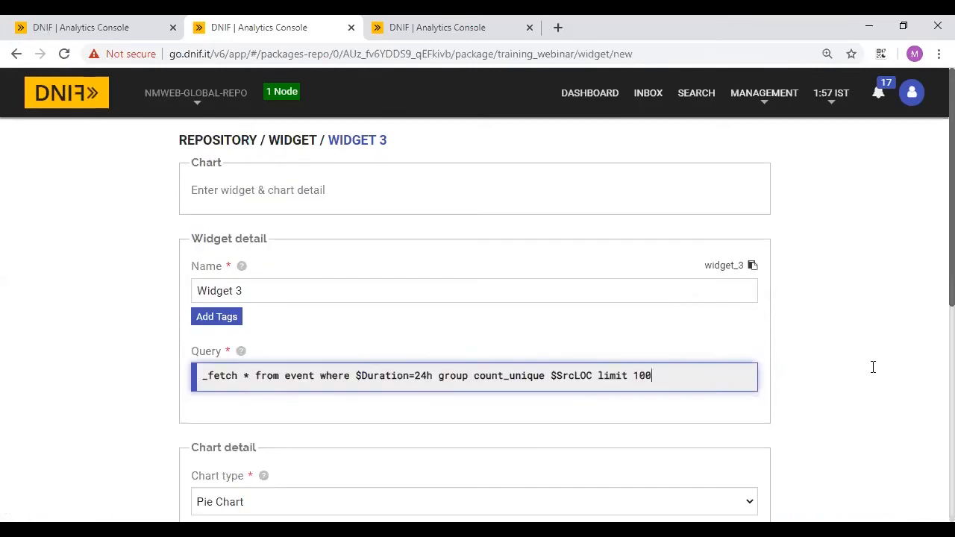
- Set the chart type to Map, preview the lat-long chart and save Widget 3
{"action": "scroll", "coordinate": [837, 408], "scroll_direction": "down", "scroll_amount": 6}
{"action": "left_click", "coordinate": [678, 444]}
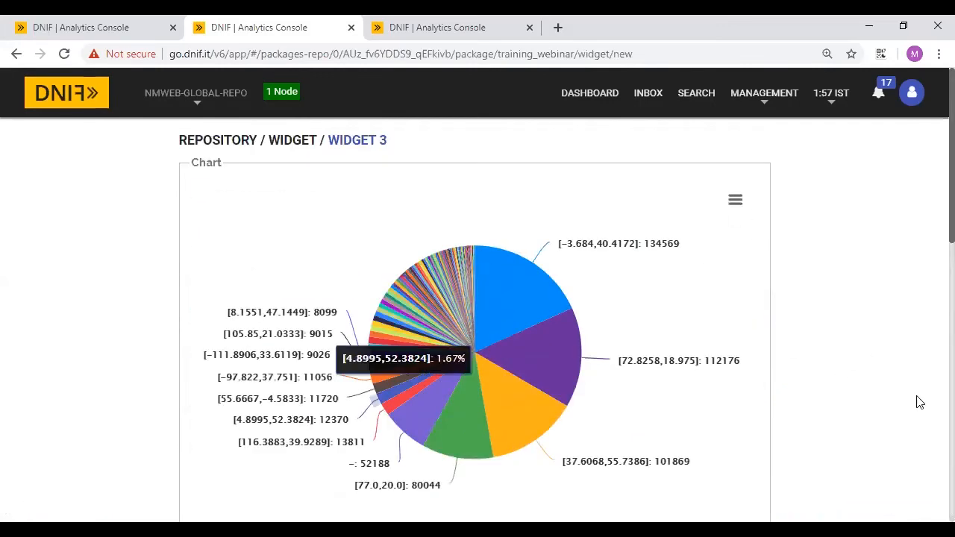
{"action": "scroll", "coordinate": [919, 403], "scroll_direction": "down", "scroll_amount": 5}
{"action": "scroll", "coordinate": [346, 346], "scroll_direction": "up", "scroll_amount": 1}
{"action": "scroll", "coordinate": [343, 355], "scroll_direction": "down", "scroll_amount": 5}
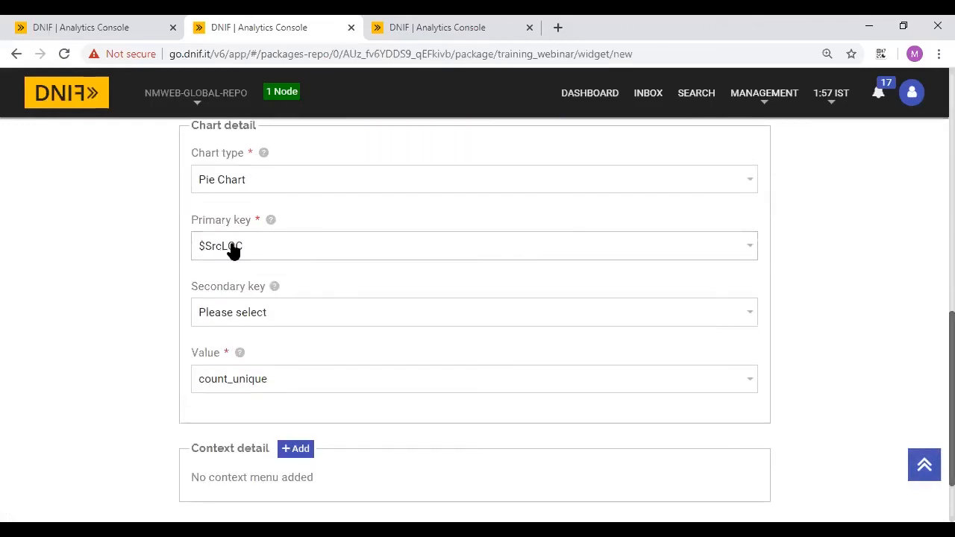
{"action": "left_click", "coordinate": [236, 183]}
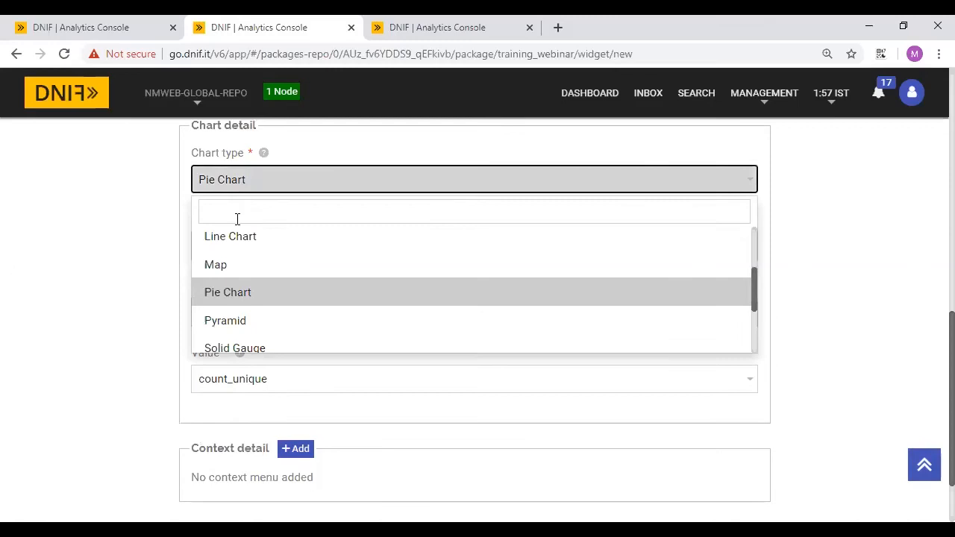
{"action": "left_click", "coordinate": [233, 269]}
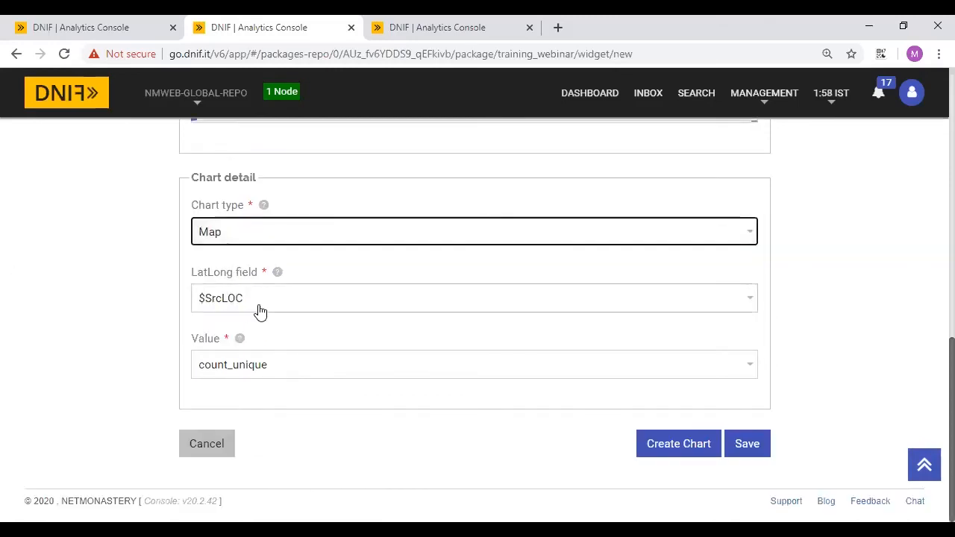
{"action": "left_click", "coordinate": [687, 443]}
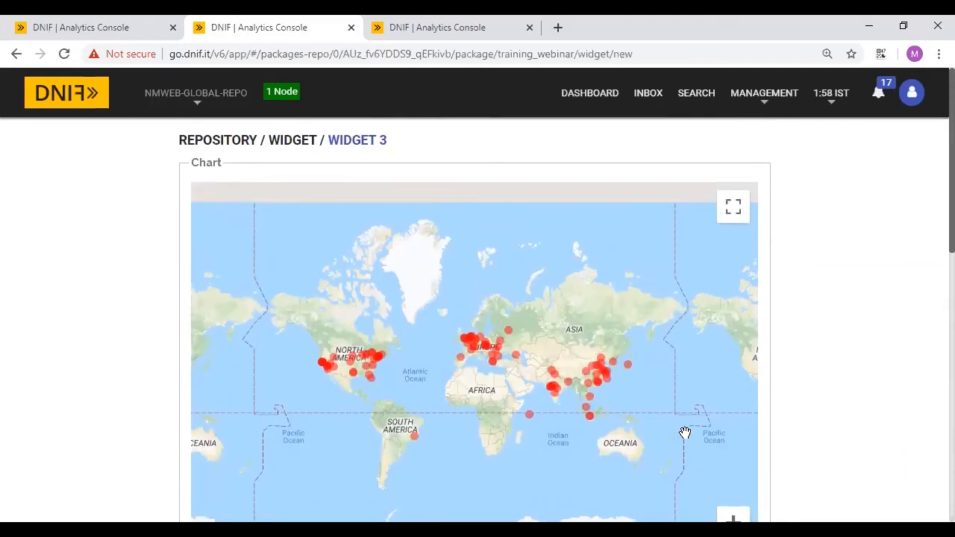
{"action": "scroll", "coordinate": [858, 390], "scroll_direction": "down", "scroll_amount": 2}
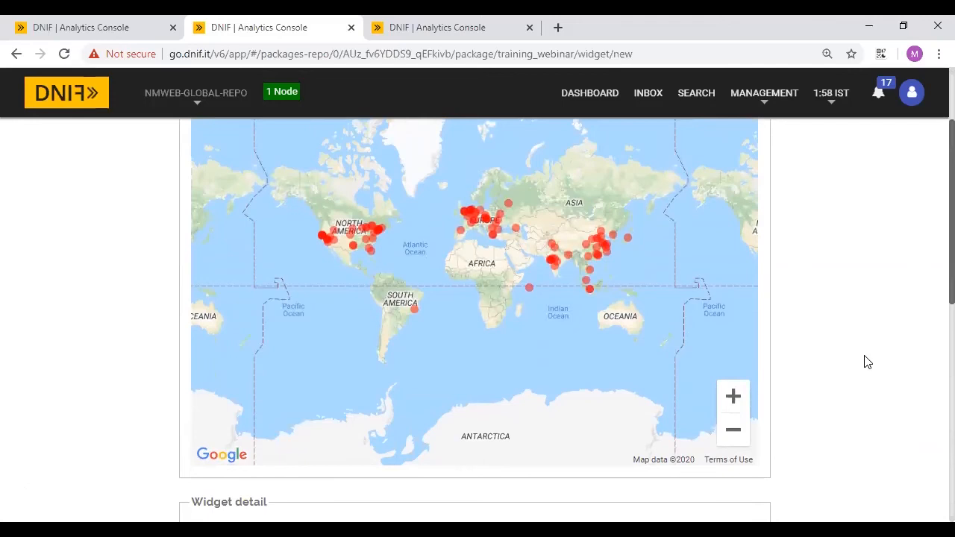
{"action": "scroll", "coordinate": [867, 362], "scroll_direction": "down", "scroll_amount": 7}
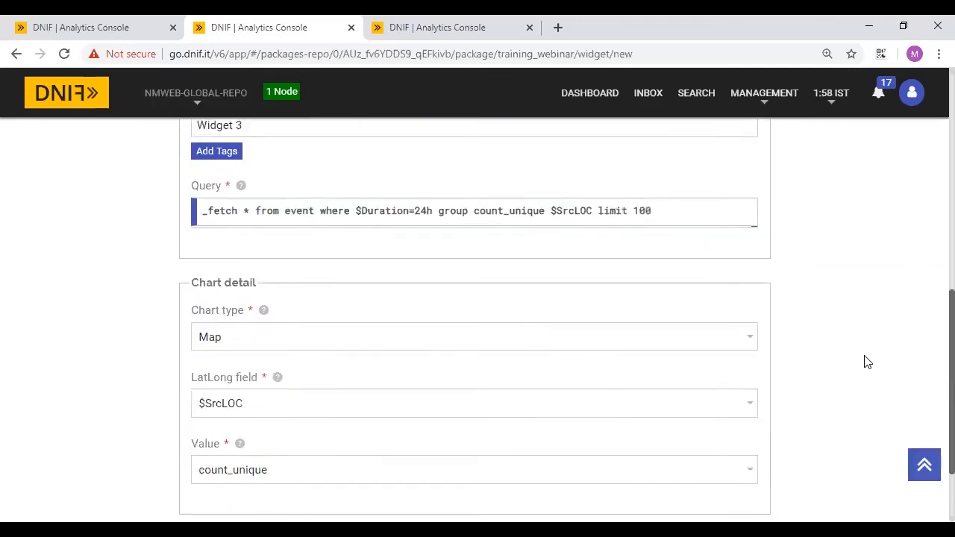
{"action": "left_click", "coordinate": [746, 444]}
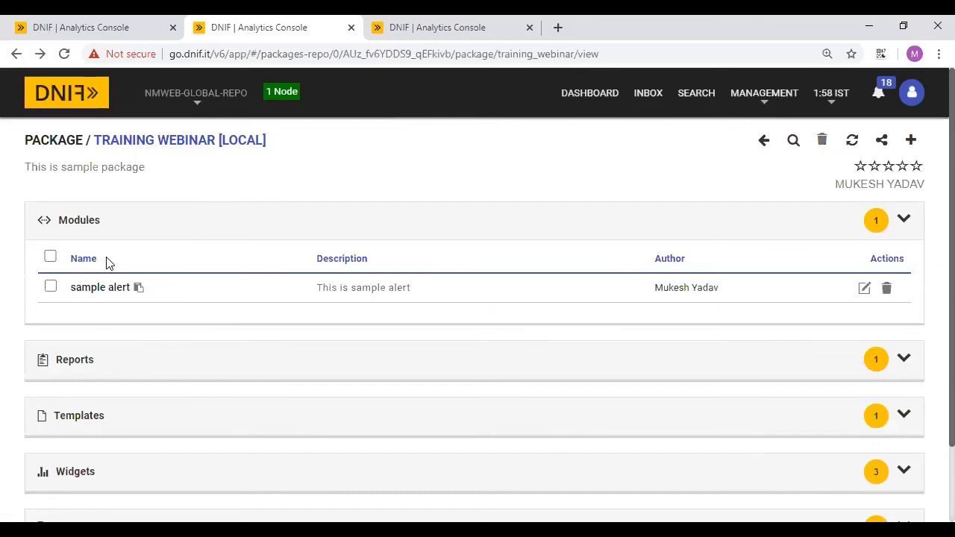
- Collapse Modules, add a dashboard named 'dashboard sample 2020' and save it
{"action": "left_click", "coordinate": [87, 233]}
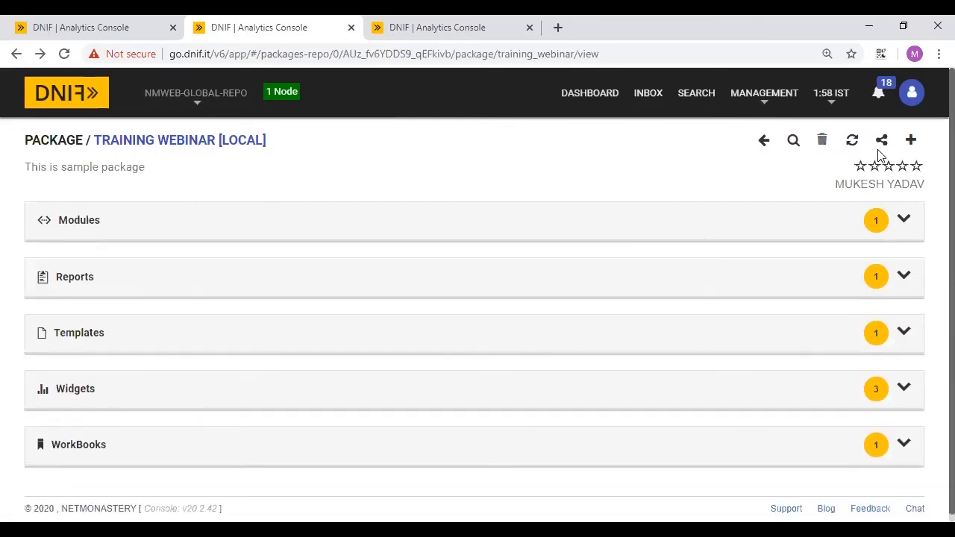
{"action": "left_click", "coordinate": [910, 141]}
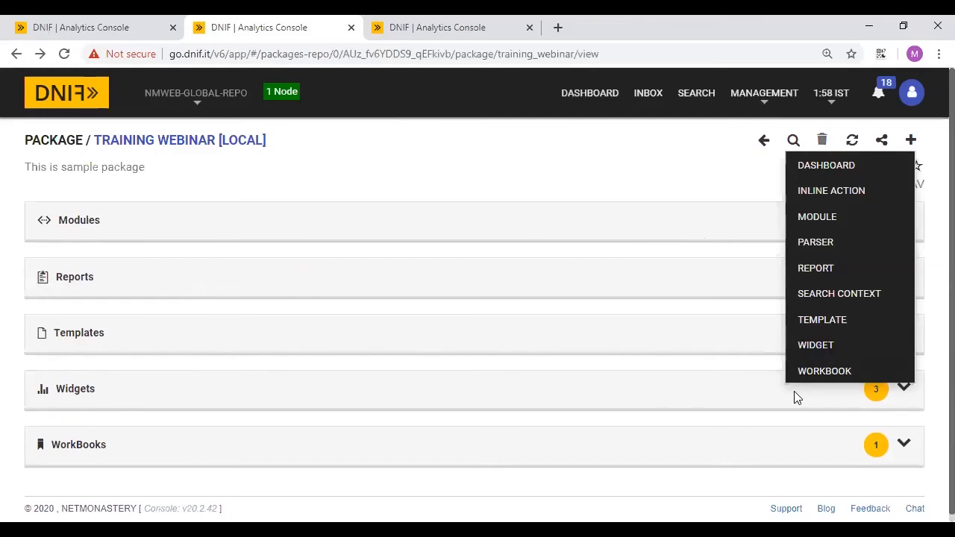
{"action": "left_click", "coordinate": [822, 167]}
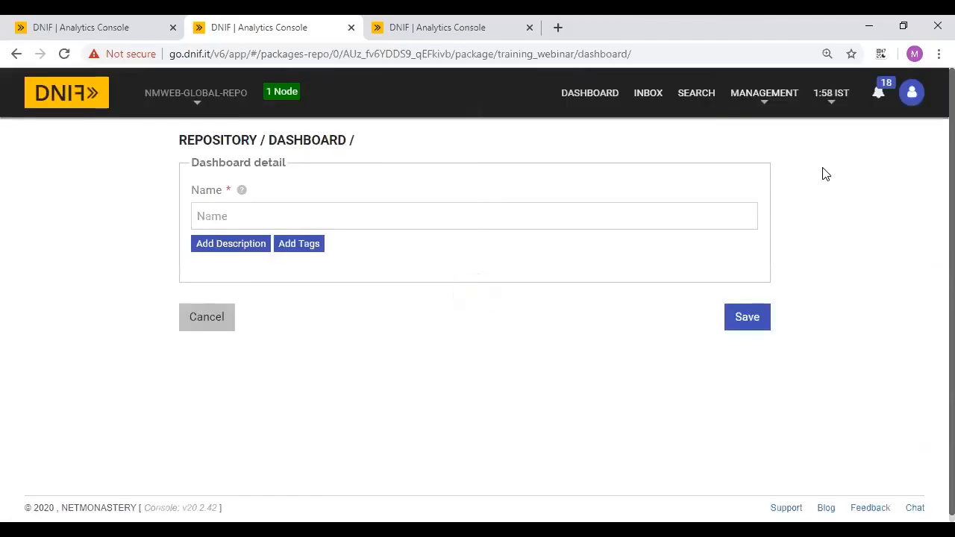
{"action": "left_click", "coordinate": [281, 215]}
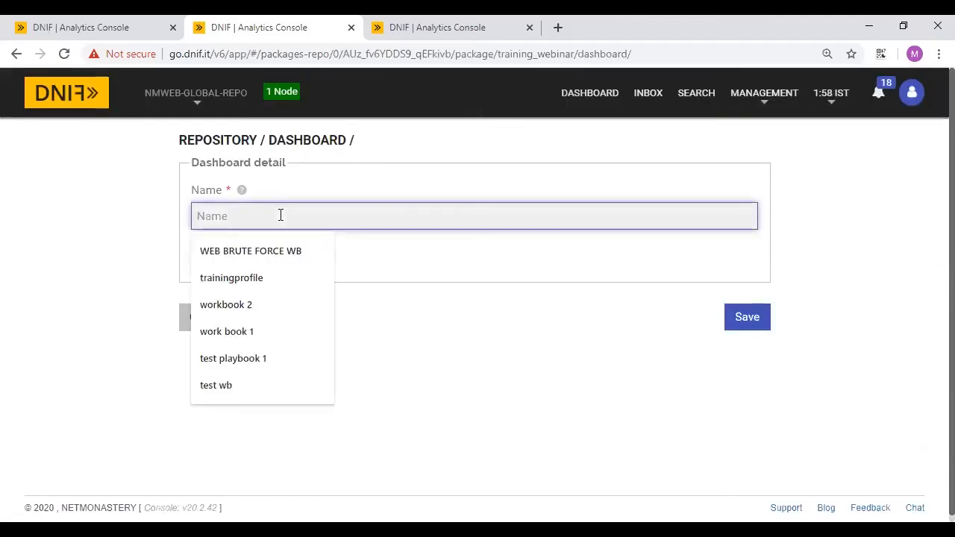
{"action": "type", "text": "w"}
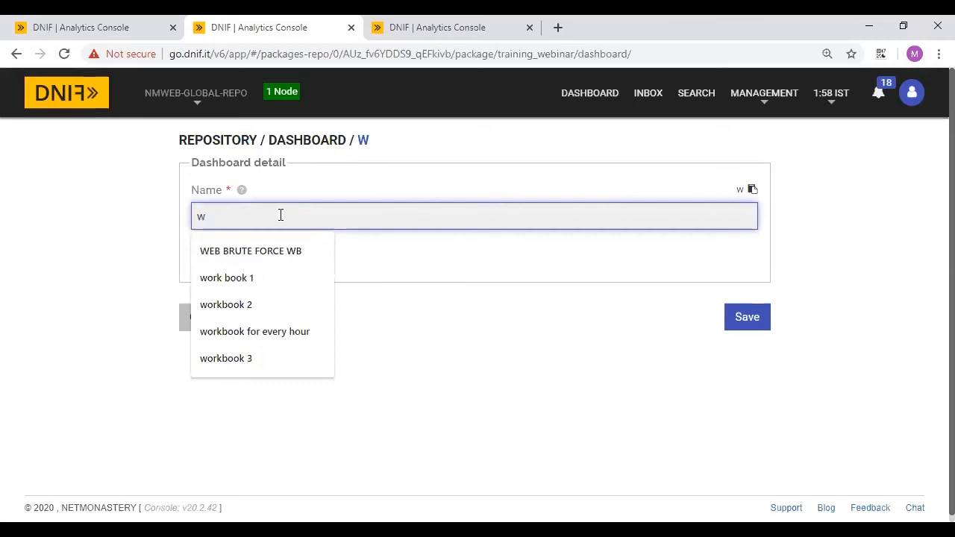
{"action": "key", "text": "BackSpace"}
{"action": "type", "text": "dashboard"}
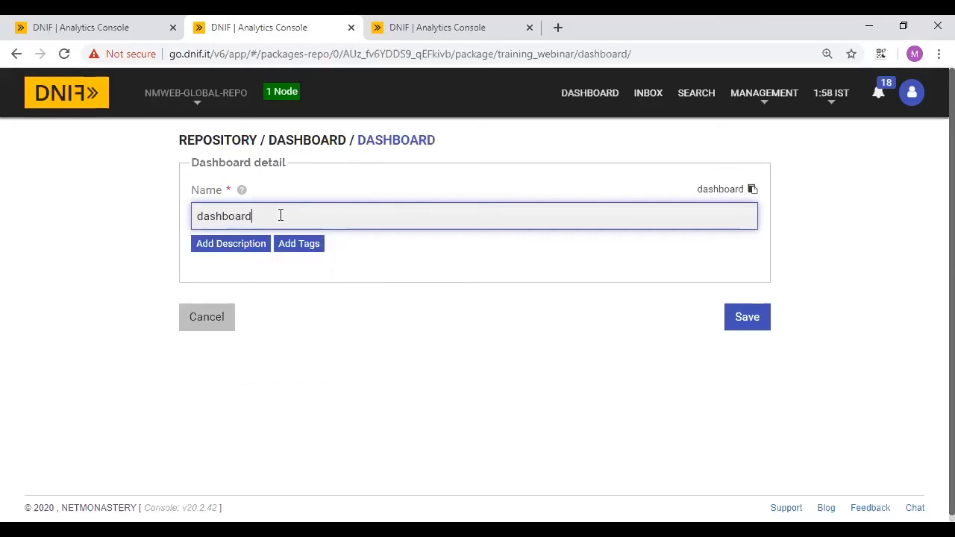
{"action": "type", "text": " sample"}
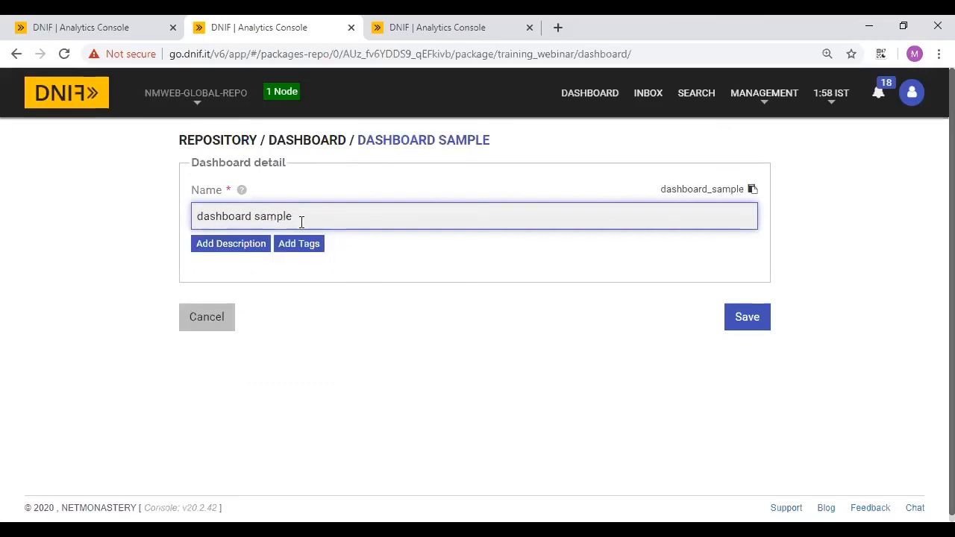
{"action": "type", "text": " 202"}
{"action": "key", "text": "BackSpace"}
{"action": "key", "text": "BackSpace"}
{"action": "type", "text": "2020"}
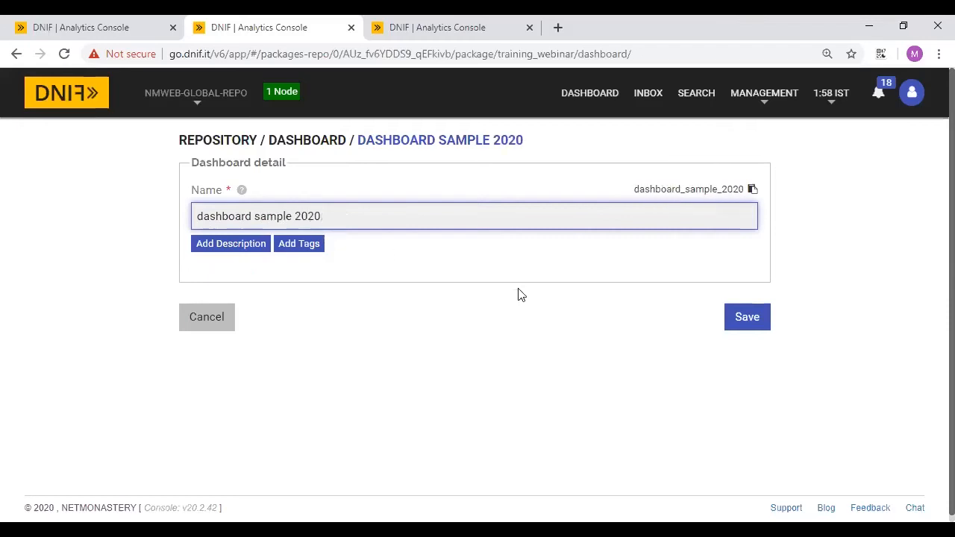
{"action": "left_click", "coordinate": [748, 319]}
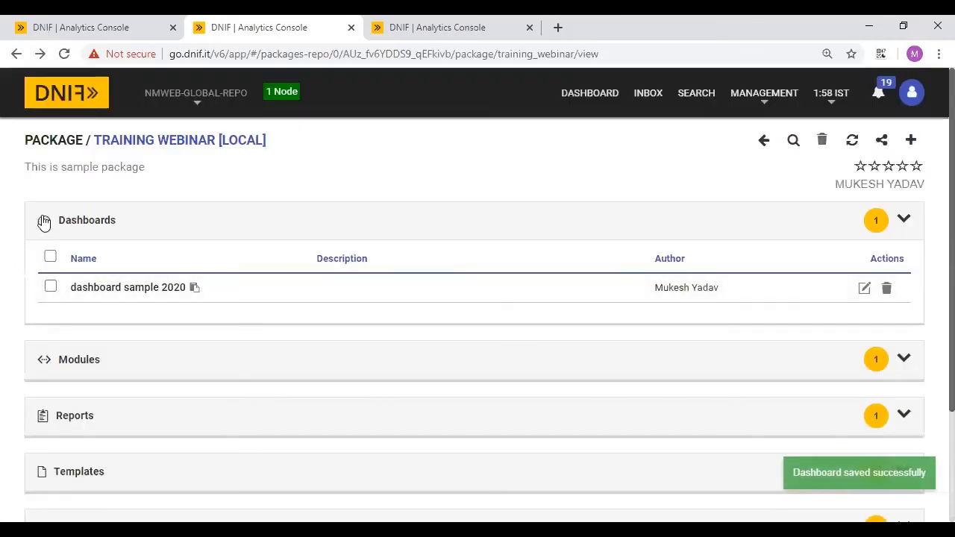
- Open dashboard sample 2020 and choose widget 1 with NMWEB-GLOBAL-REPO scope
{"action": "left_click", "coordinate": [865, 289]}
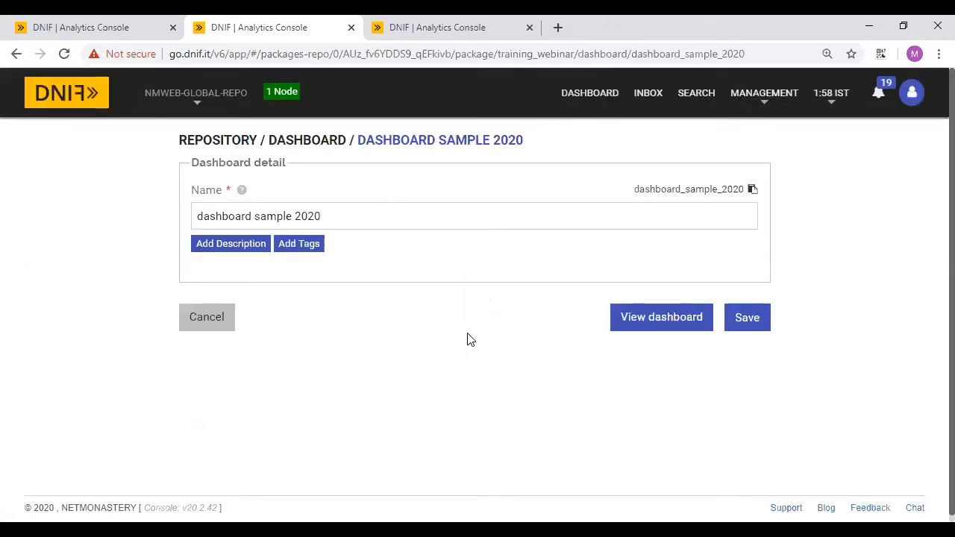
{"action": "left_click", "coordinate": [681, 320]}
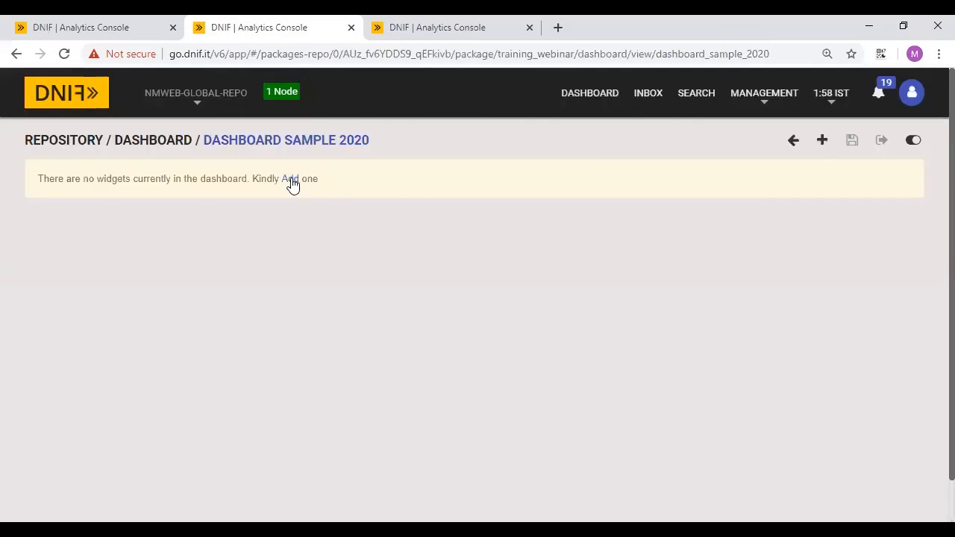
{"action": "left_click", "coordinate": [293, 182]}
{"action": "left_click", "coordinate": [328, 192]}
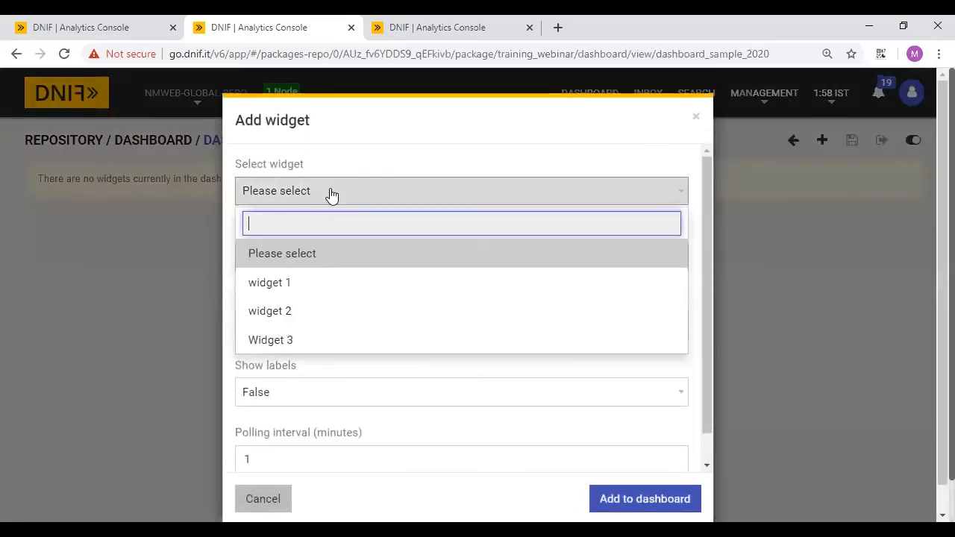
{"action": "left_click", "coordinate": [289, 285]}
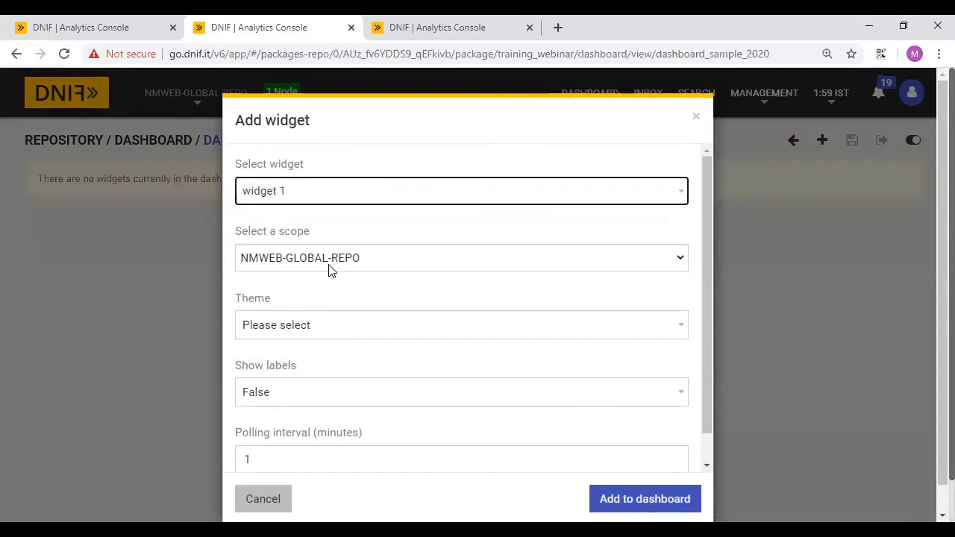
{"action": "left_click", "coordinate": [329, 263]}
{"action": "left_click", "coordinate": [281, 258]}
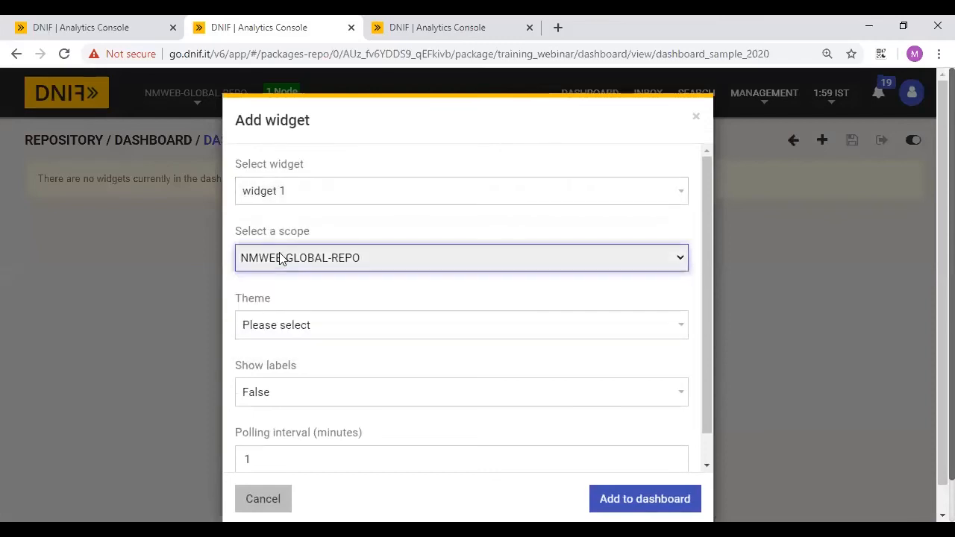
- Give widget 1 the Random theme with labels shown, and add it
{"action": "left_click", "coordinate": [320, 330]}
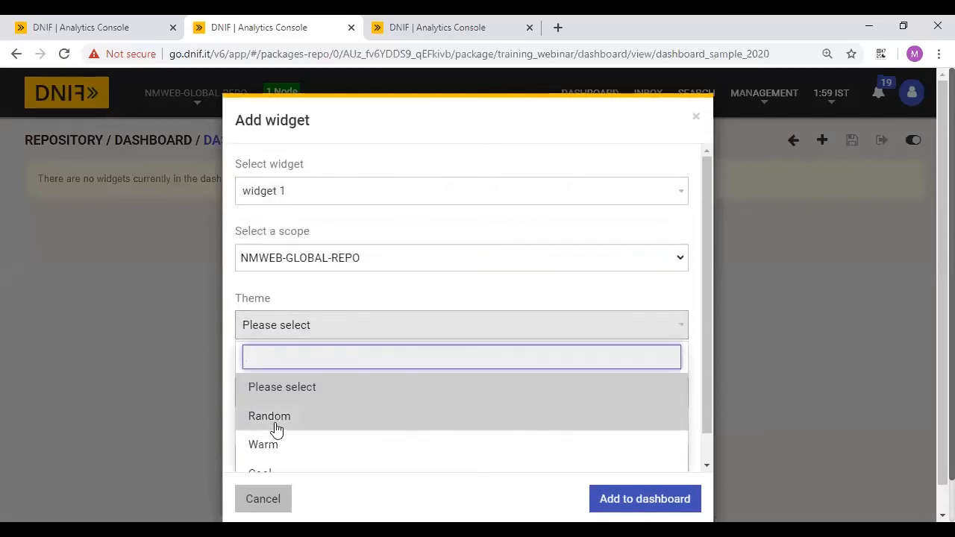
{"action": "left_click", "coordinate": [276, 419]}
{"action": "scroll", "coordinate": [449, 288], "scroll_direction": "down", "scroll_amount": 1}
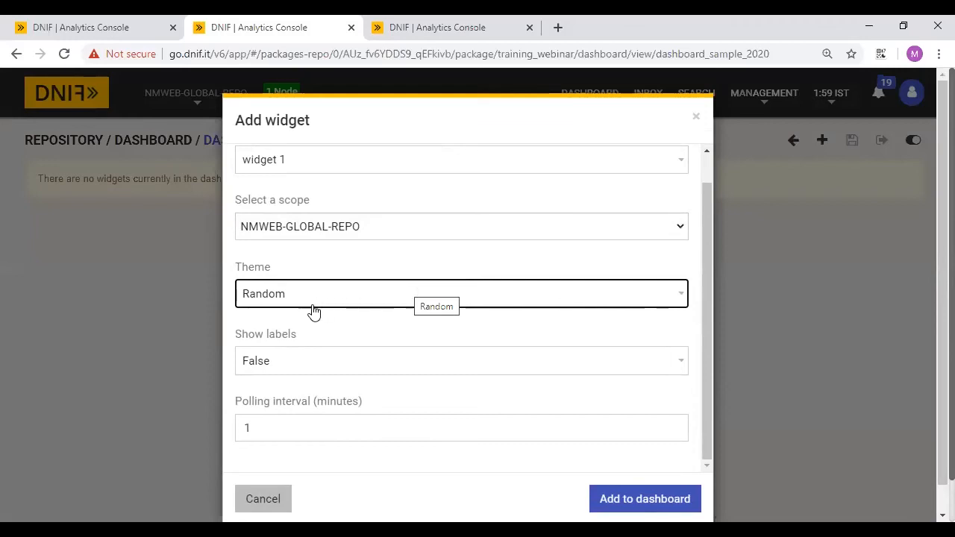
{"action": "left_click", "coordinate": [294, 360]}
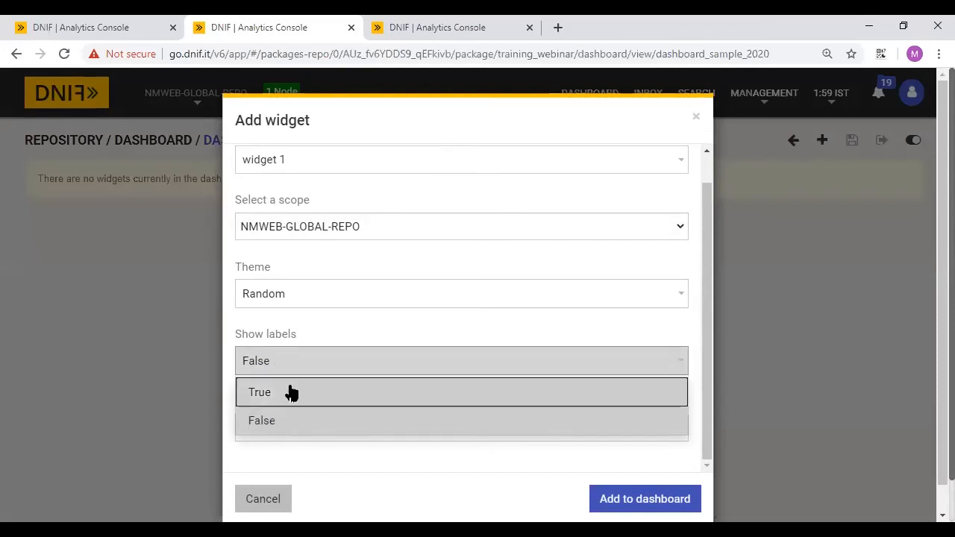
{"action": "left_click", "coordinate": [288, 392]}
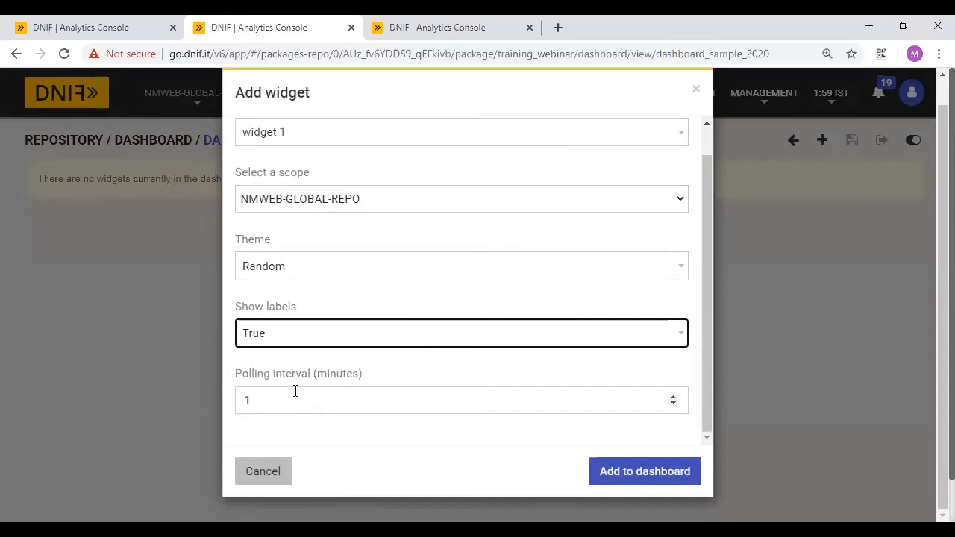
{"action": "left_click", "coordinate": [262, 407]}
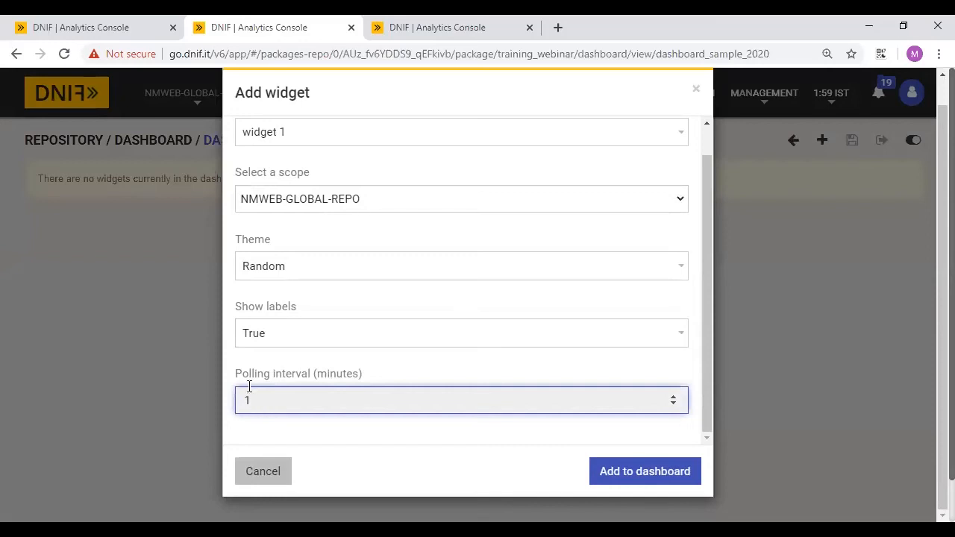
{"action": "left_click", "coordinate": [630, 458]}
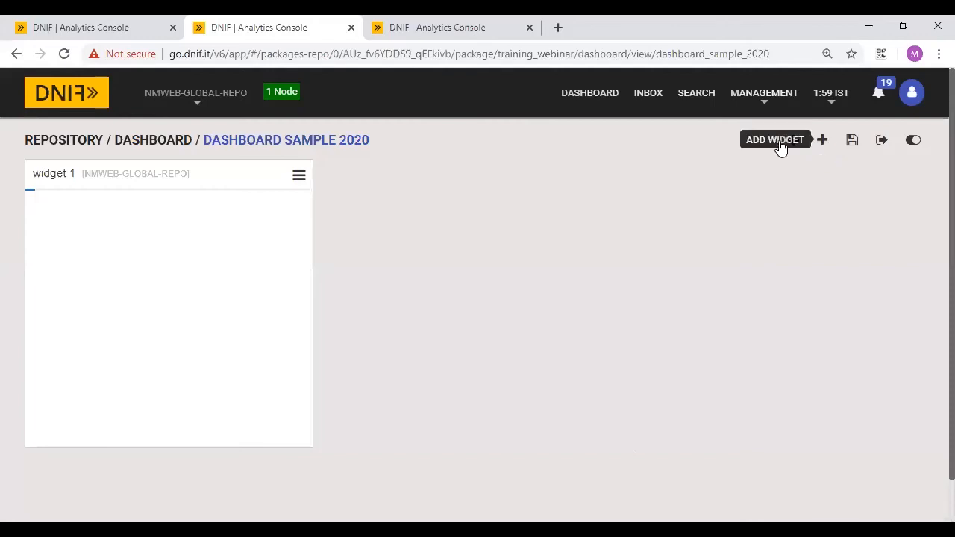
- Add widget 2, the world map, to the dashboard
{"action": "left_click", "coordinate": [822, 141]}
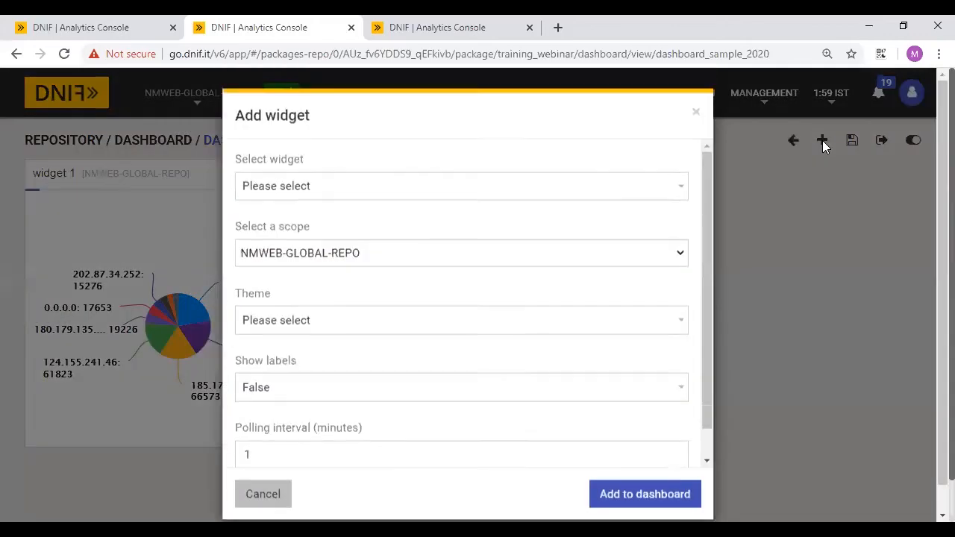
{"action": "left_click", "coordinate": [268, 190]}
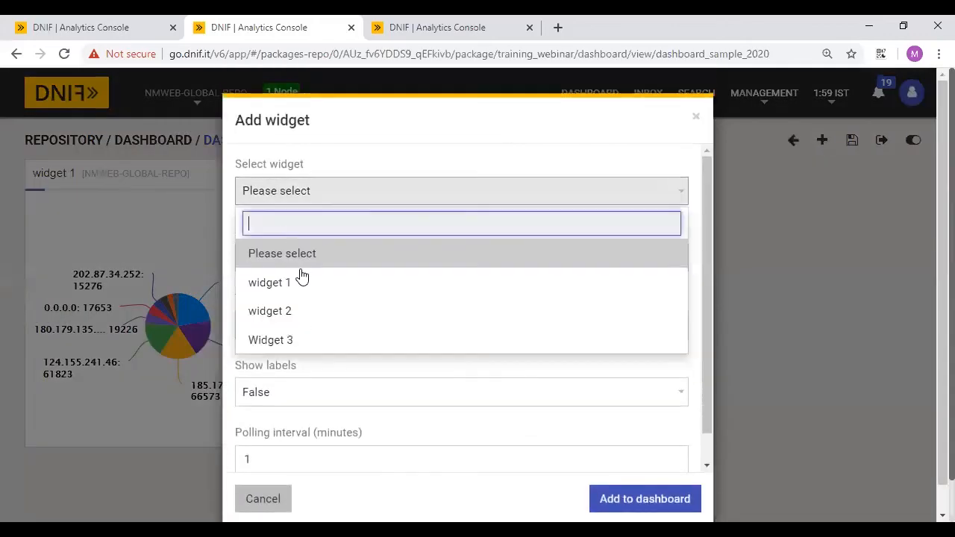
{"action": "left_click", "coordinate": [316, 311]}
{"action": "scroll", "coordinate": [616, 319], "scroll_direction": "down", "scroll_amount": 1}
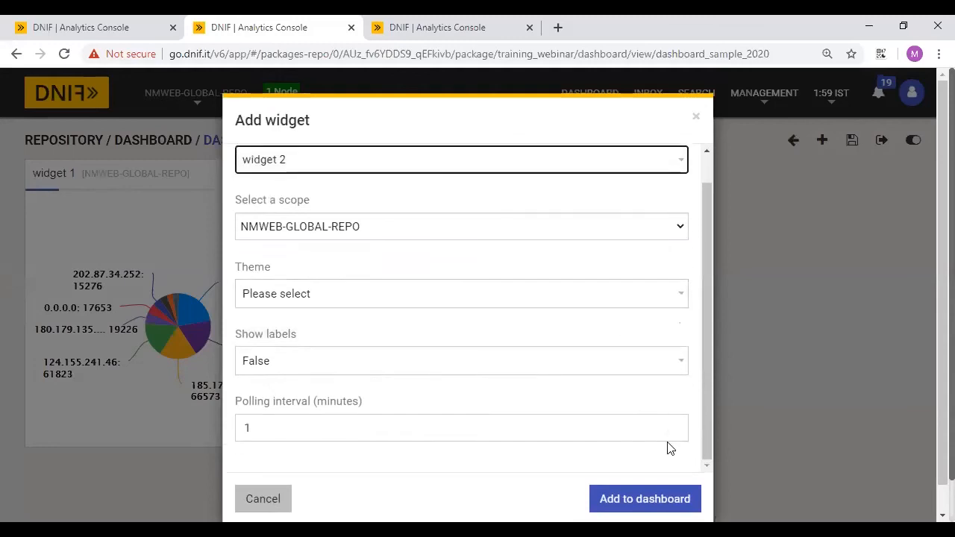
{"action": "left_click", "coordinate": [660, 459]}
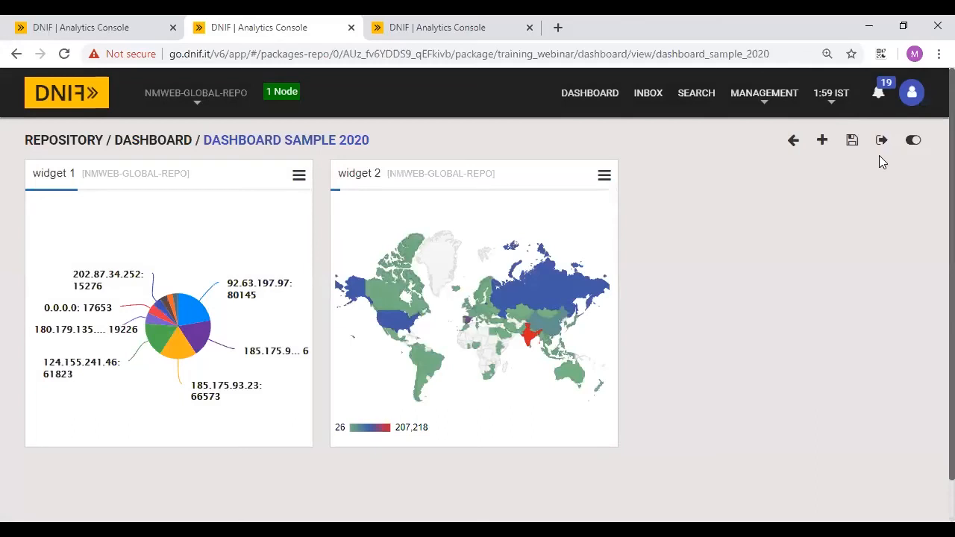
- Add Widget 3, the location map, and save the dashboard
{"action": "left_click", "coordinate": [822, 141]}
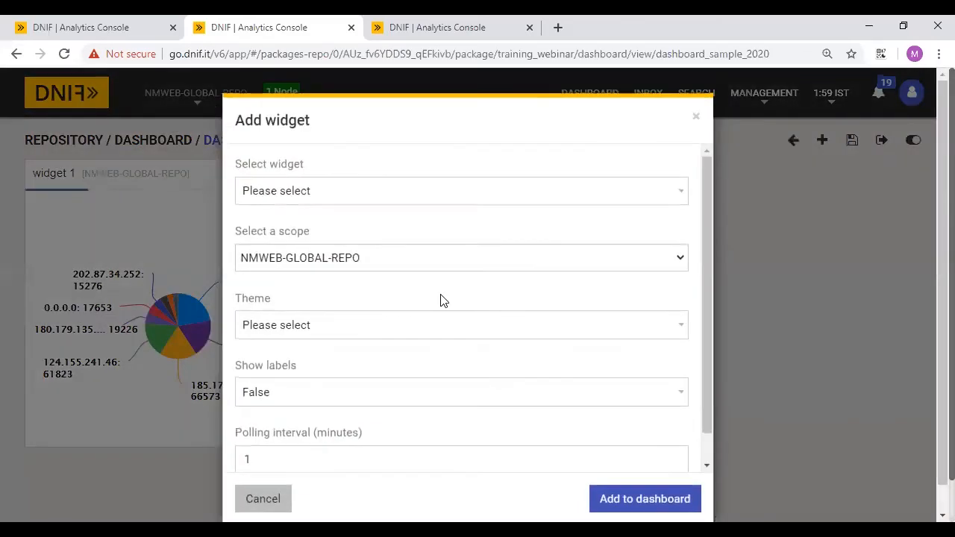
{"action": "scroll", "coordinate": [441, 300], "scroll_direction": "down", "scroll_amount": 1}
{"action": "left_click", "coordinate": [315, 163]}
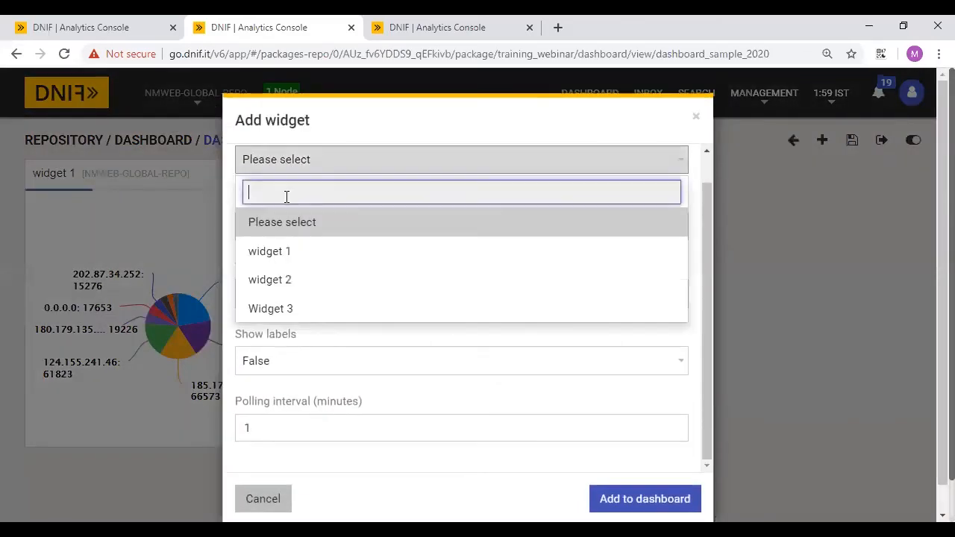
{"action": "left_click", "coordinate": [318, 311]}
{"action": "scroll", "coordinate": [562, 346], "scroll_direction": "down", "scroll_amount": 1}
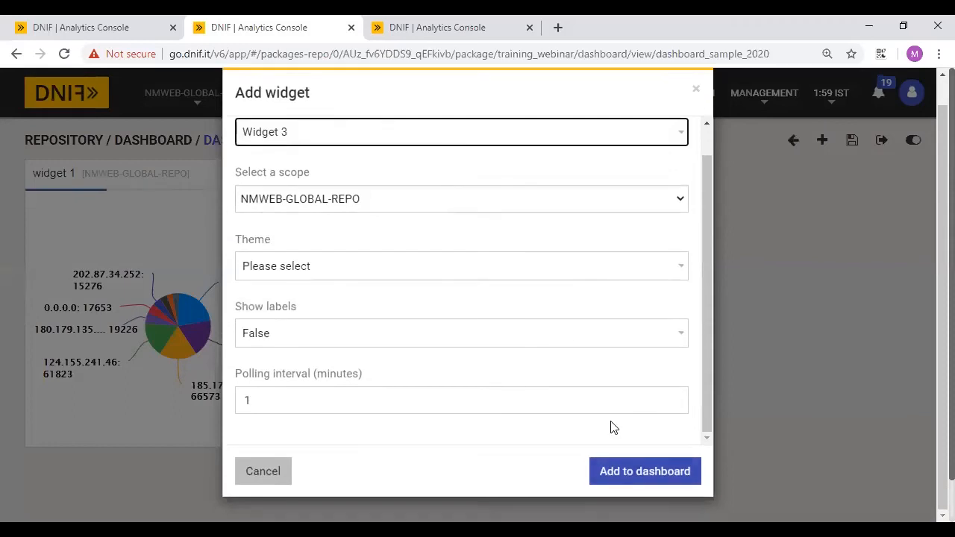
{"action": "left_click", "coordinate": [621, 470]}
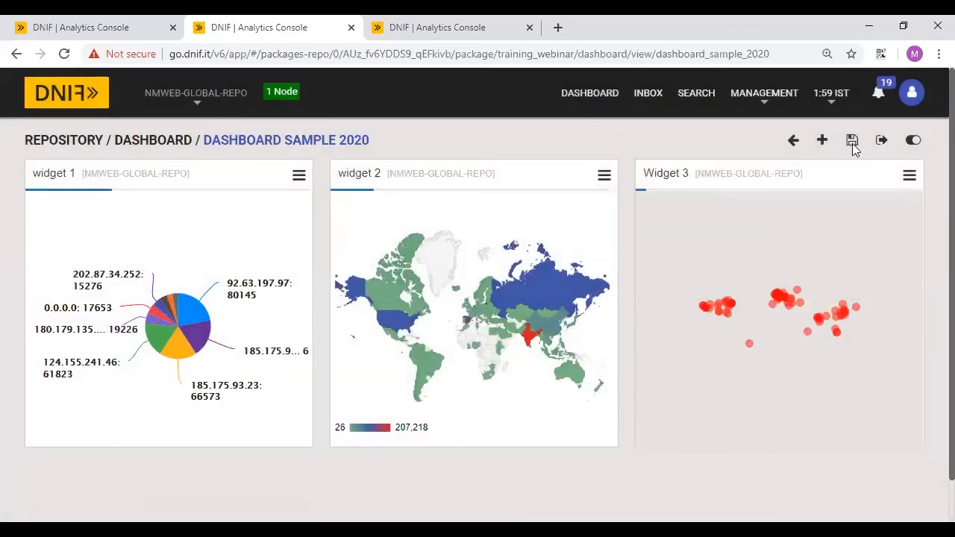
{"action": "left_click", "coordinate": [853, 142]}
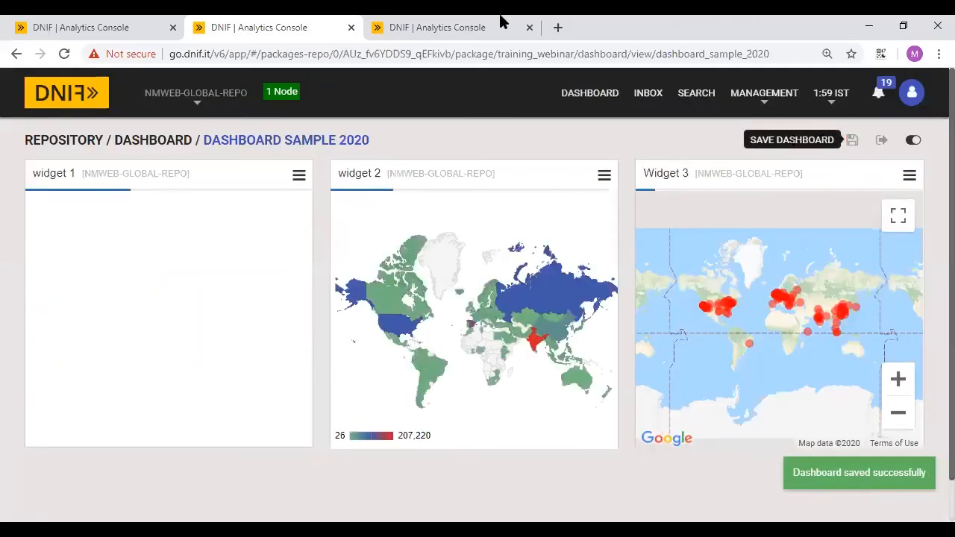
{"action": "left_click", "coordinate": [470, 22]}
- Filter the dashboards list by the author's name, then return to dashboard sample 2020
{"action": "left_click", "coordinate": [589, 100]}
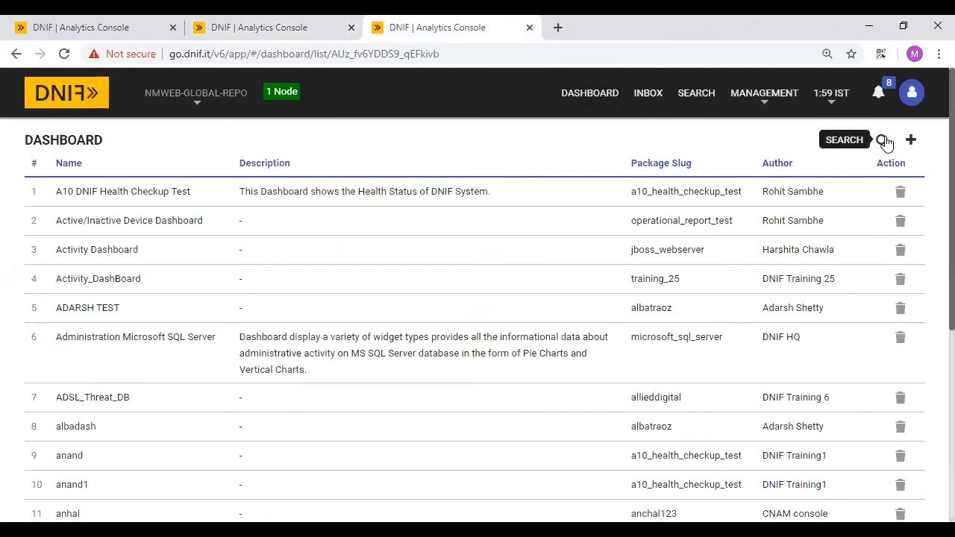
{"action": "left_click", "coordinate": [882, 140]}
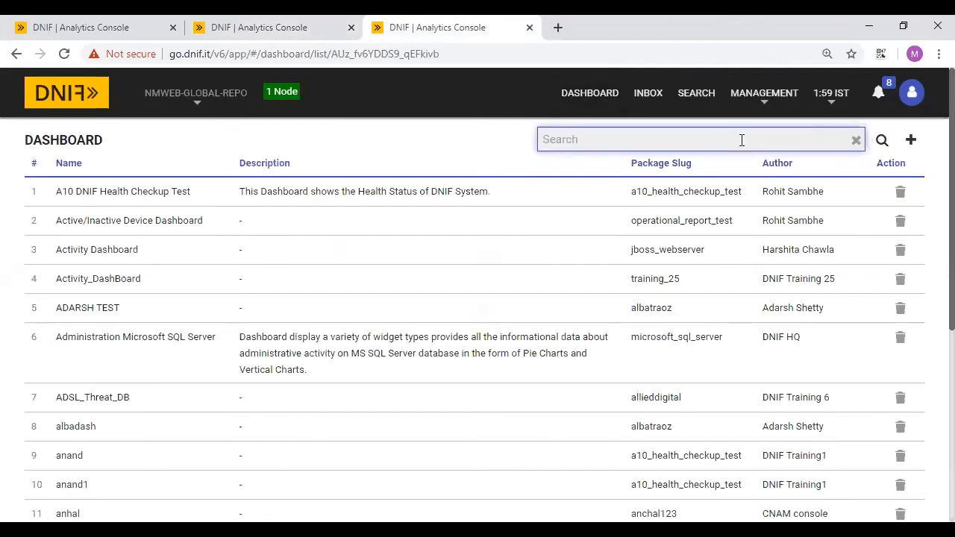
{"action": "type", "text": "mukesh"}
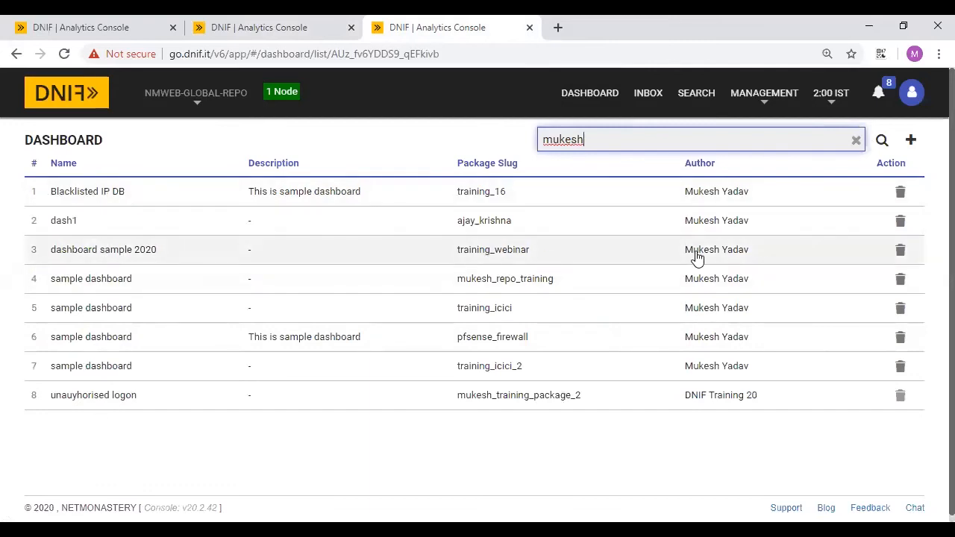
{"action": "left_click", "coordinate": [243, 24]}
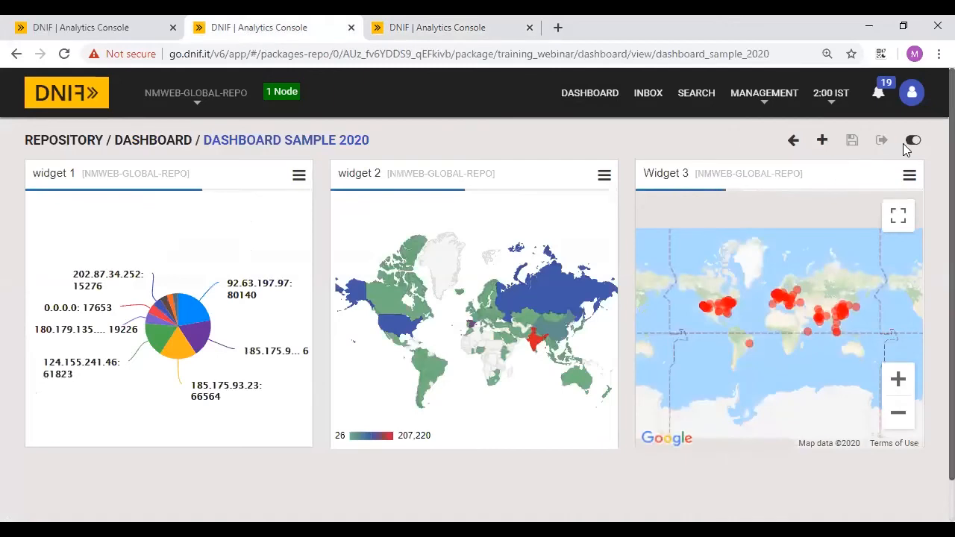
- Turn on Lights Out View for the dashboard and save it
{"action": "left_click", "coordinate": [914, 142]}
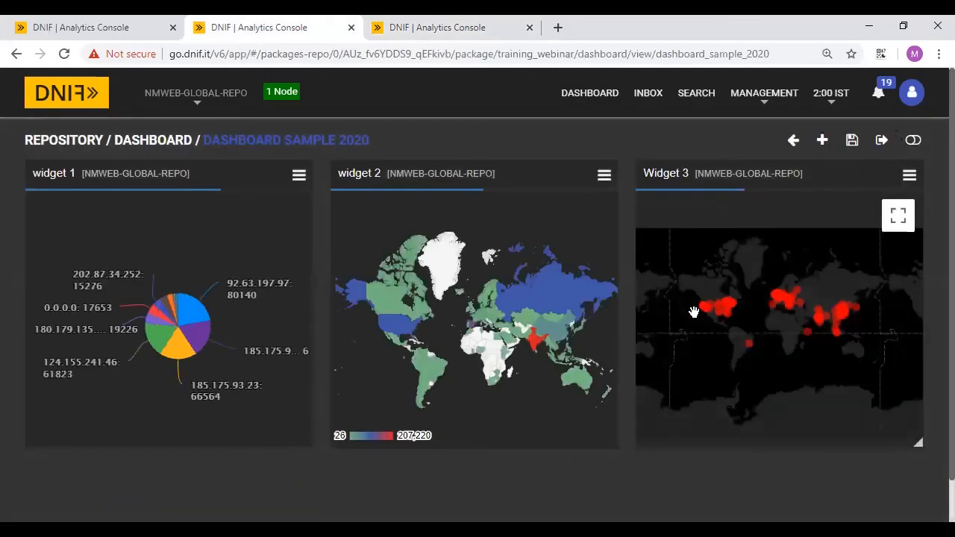
{"action": "scroll", "coordinate": [694, 312], "scroll_direction": "down", "scroll_amount": 2}
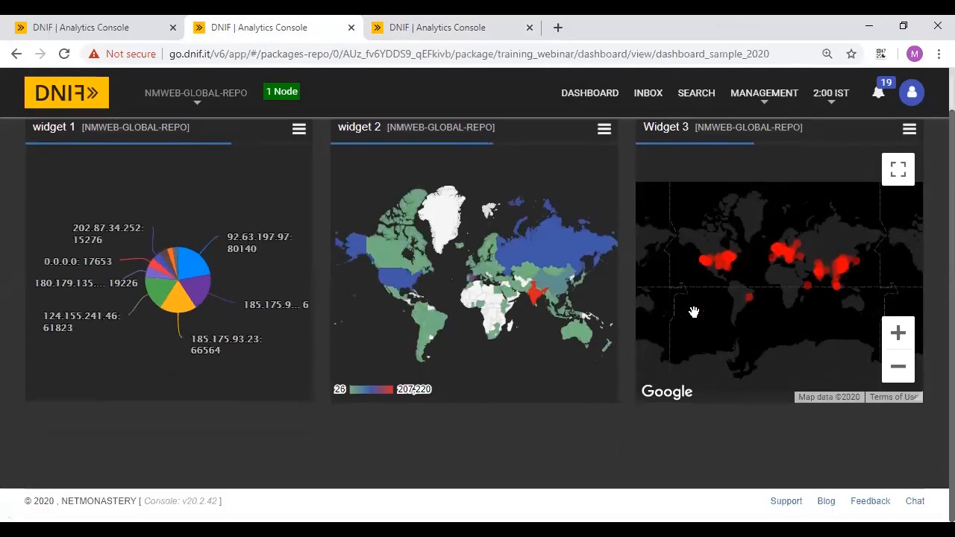
{"action": "scroll", "coordinate": [694, 312], "scroll_direction": "up", "scroll_amount": 2}
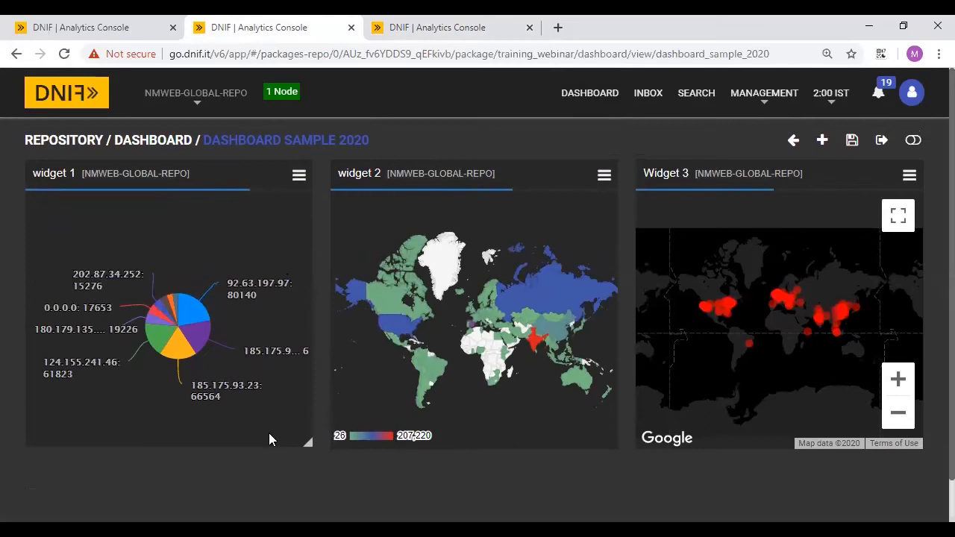
{"action": "left_click", "coordinate": [852, 142]}
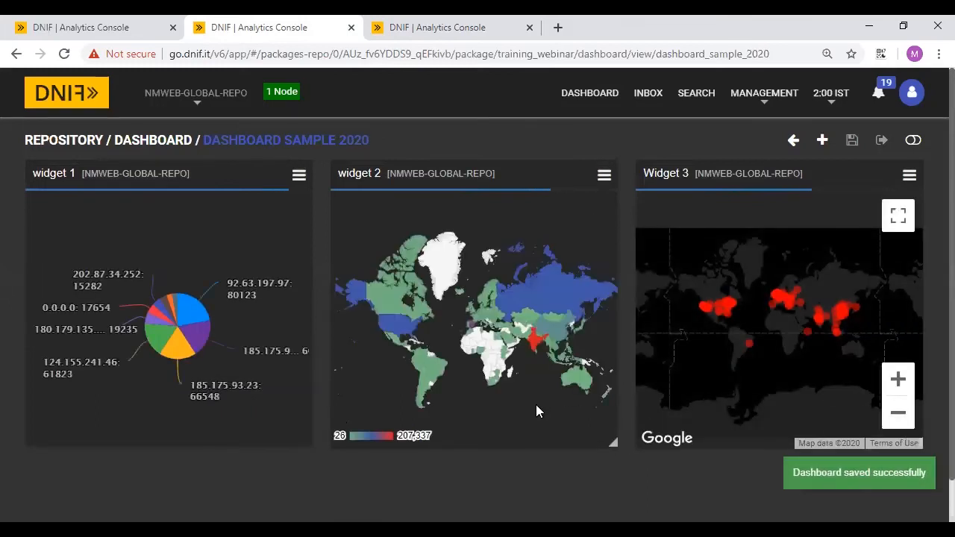
- Move the pie chart right, widen the world map and move it left, then save
{"action": "left_click_drag", "start_coordinate": [204, 355], "coordinate": [843, 346]}
{"action": "scroll", "coordinate": [608, 396], "scroll_direction": "down", "scroll_amount": 1}
{"action": "left_click_drag", "start_coordinate": [611, 404], "coordinate": [930, 373]}
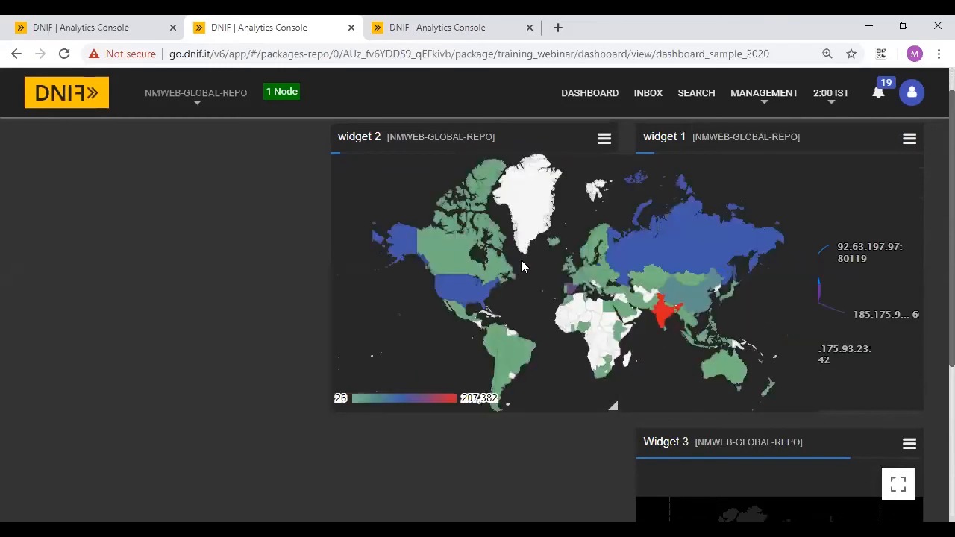
{"action": "left_click_drag", "start_coordinate": [477, 178], "coordinate": [171, 170]}
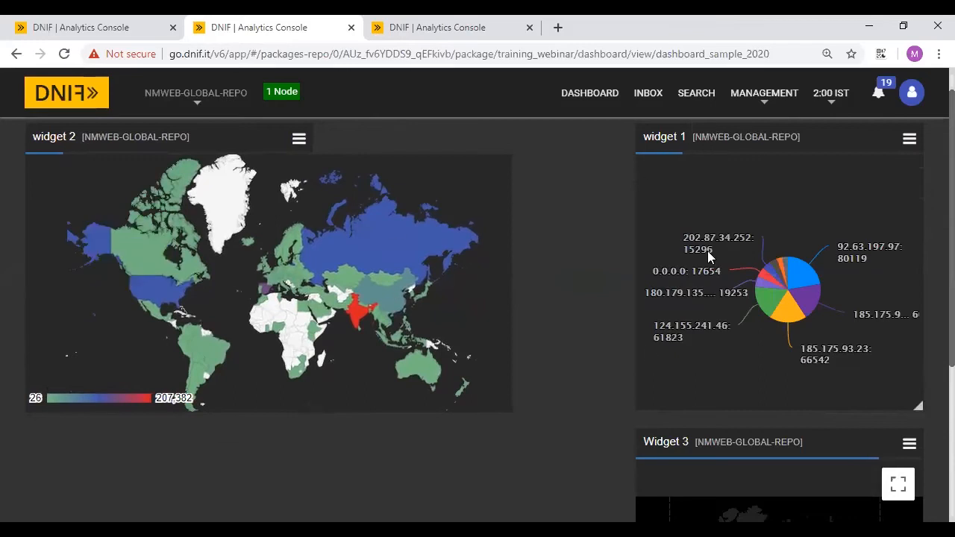
{"action": "scroll", "coordinate": [647, 346], "scroll_direction": "up", "scroll_amount": 1}
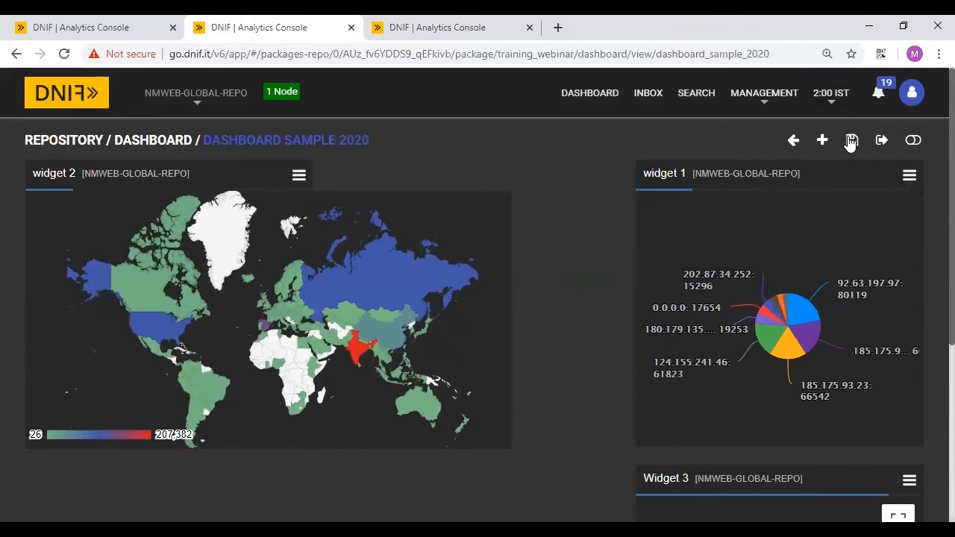
{"action": "left_click", "coordinate": [850, 142]}
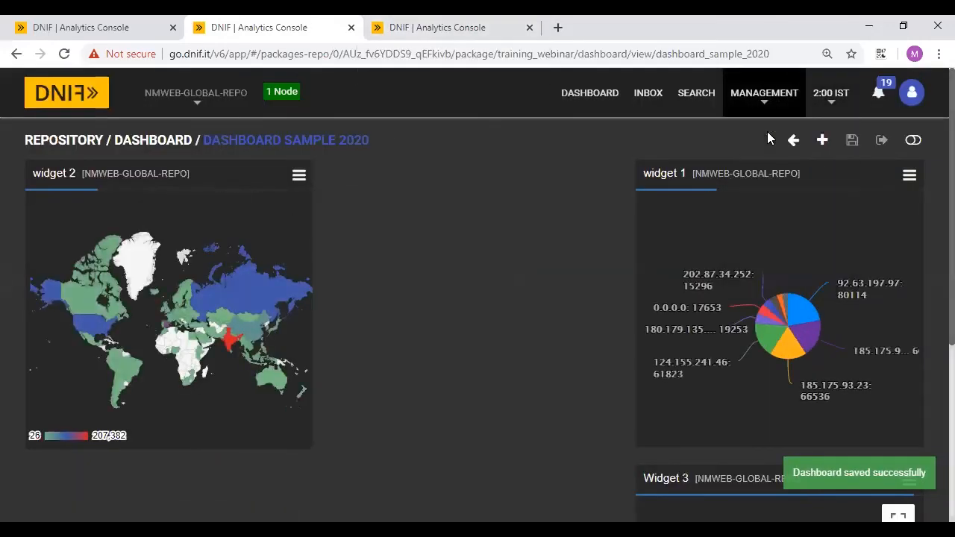
{"action": "left_click", "coordinate": [468, 21]}
{"action": "left_click", "coordinate": [228, 23]}
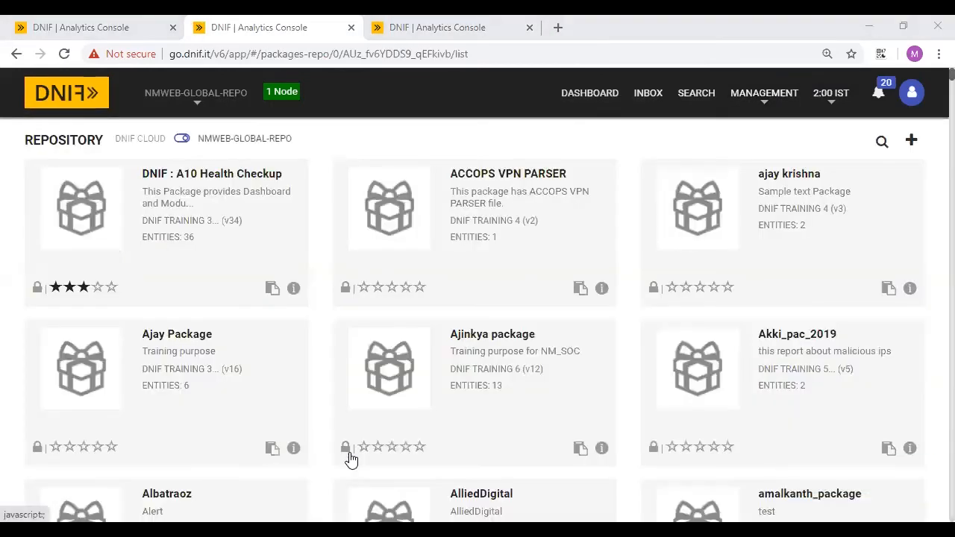
- Present slide 16, Package Entities, reveal the Reports bullet, then exit the slideshow
{"action": "key", "text": "alt+Tab"}
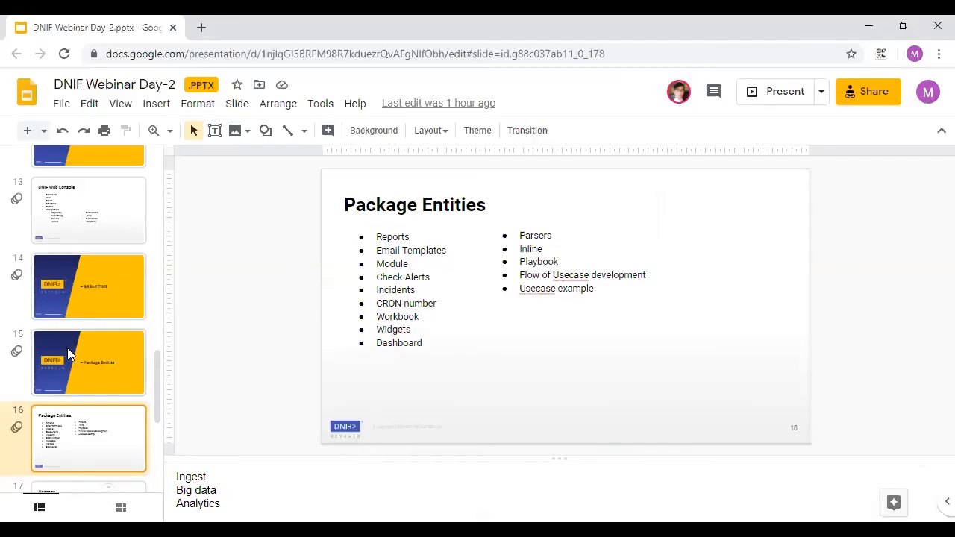
{"action": "left_click", "coordinate": [785, 94]}
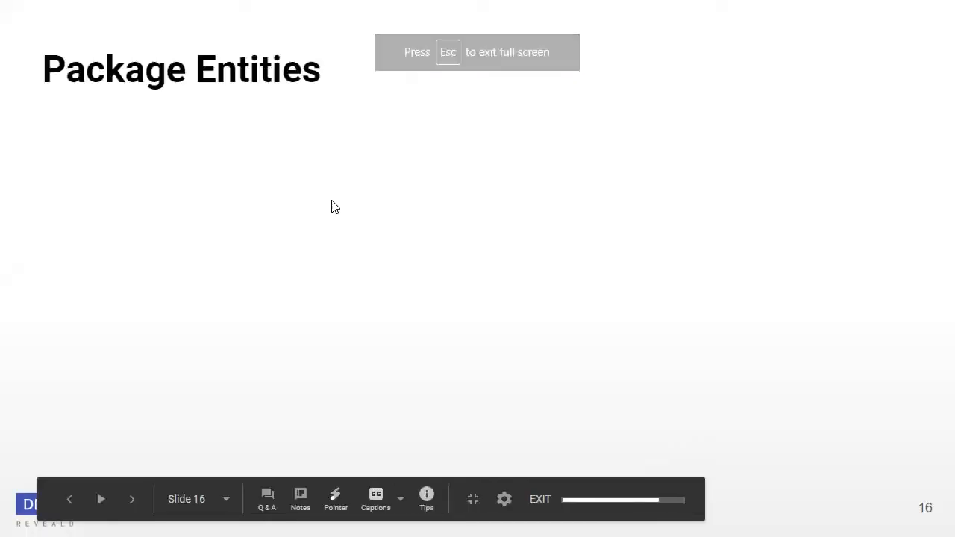
{"action": "left_click", "coordinate": [332, 201]}
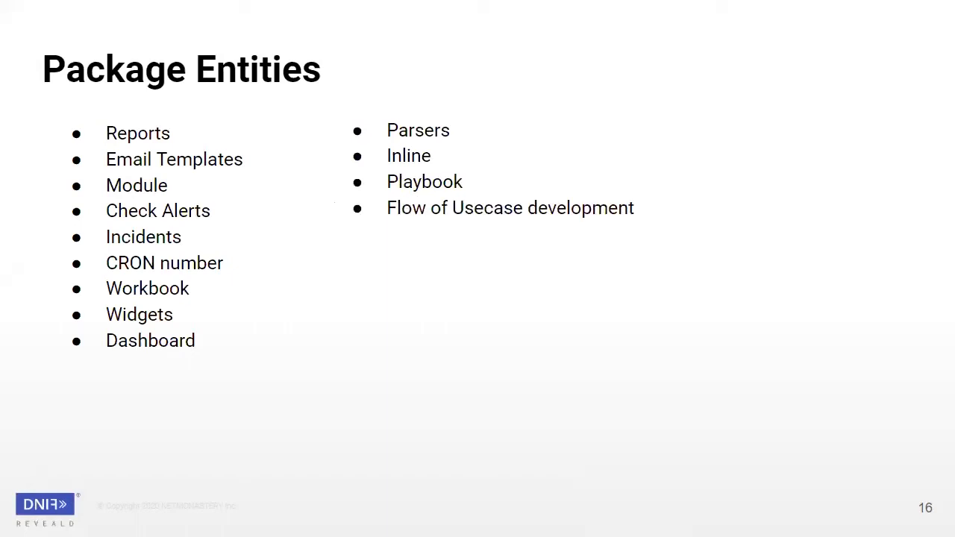
{"action": "key", "text": "Escape"}
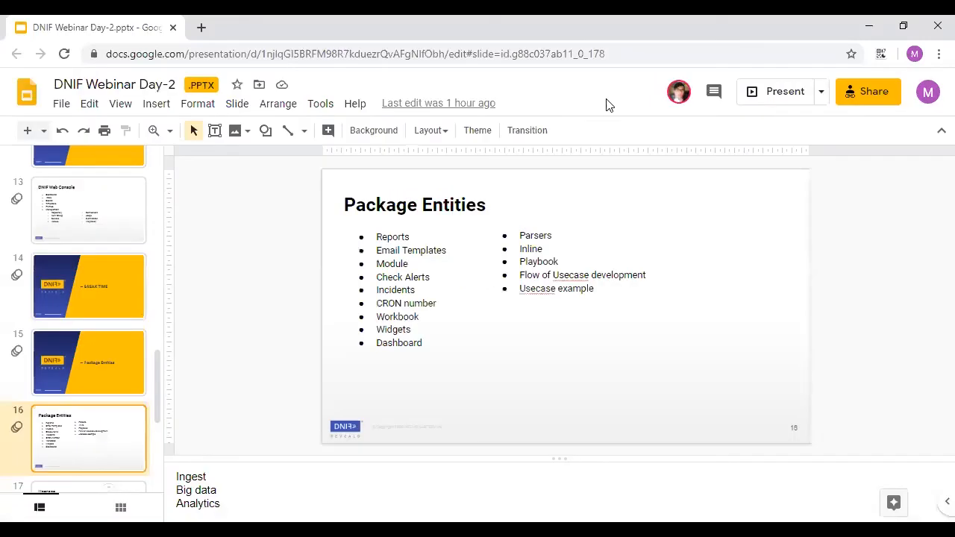
{"action": "key", "text": "alt+Tab"}
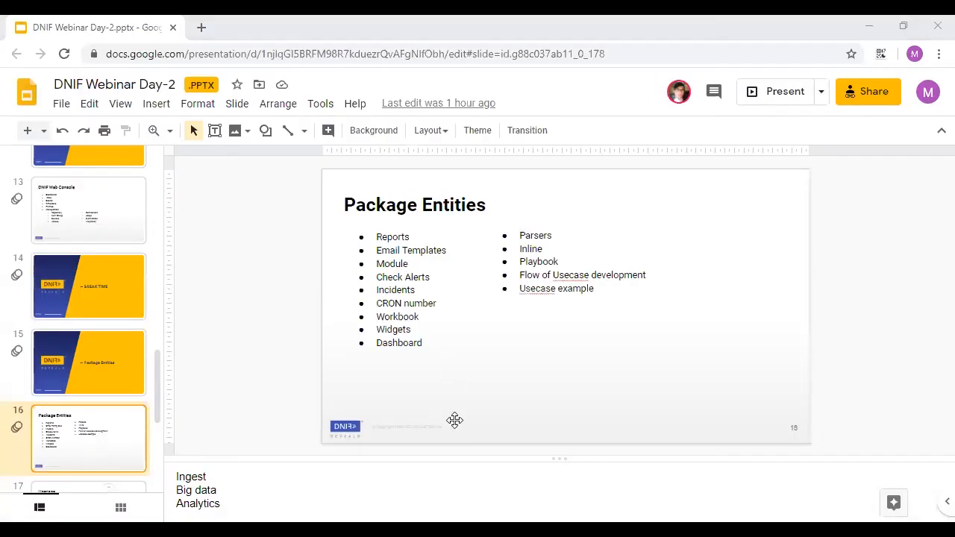
- Switch the console to the SILVER-SURFER repository
{"action": "key", "text": "alt+Tab"}
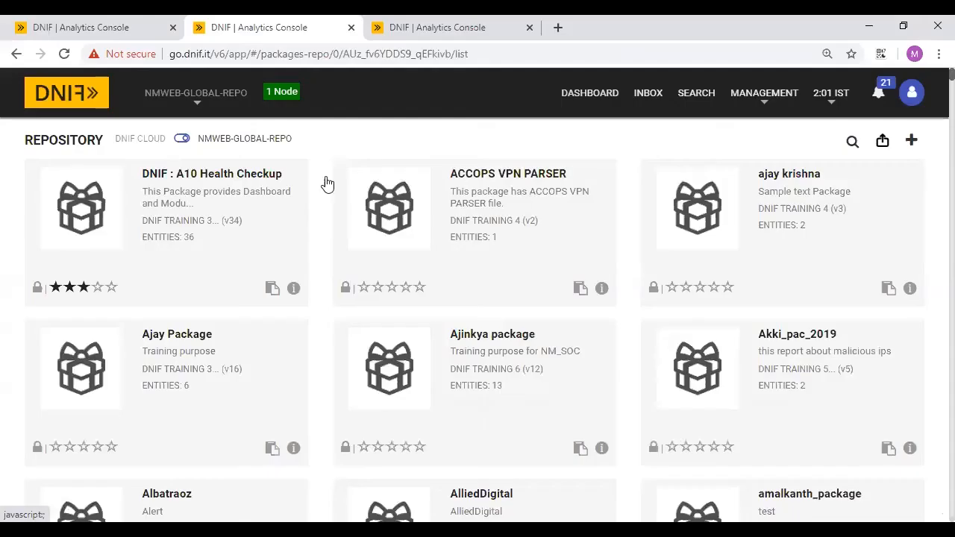
{"action": "left_click", "coordinate": [200, 94]}
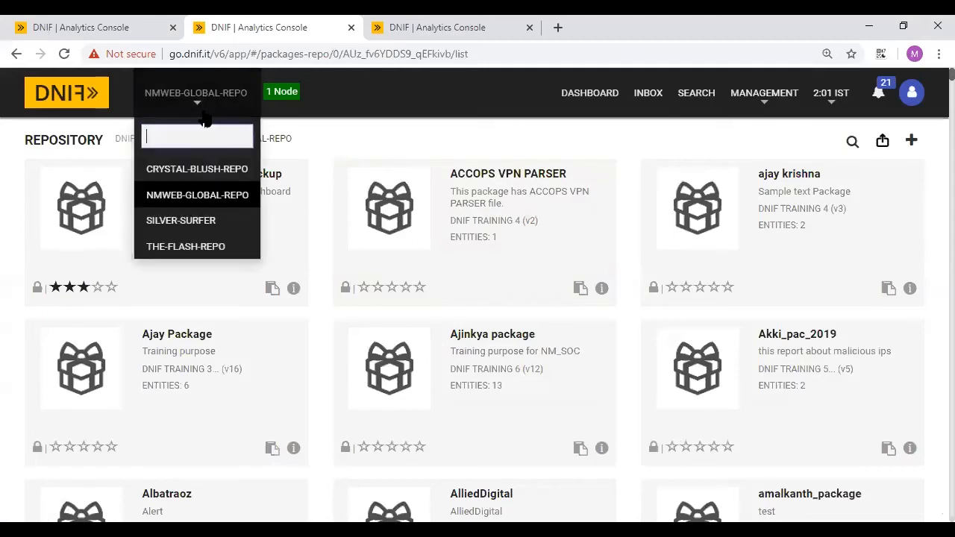
{"action": "left_click", "coordinate": [218, 220]}
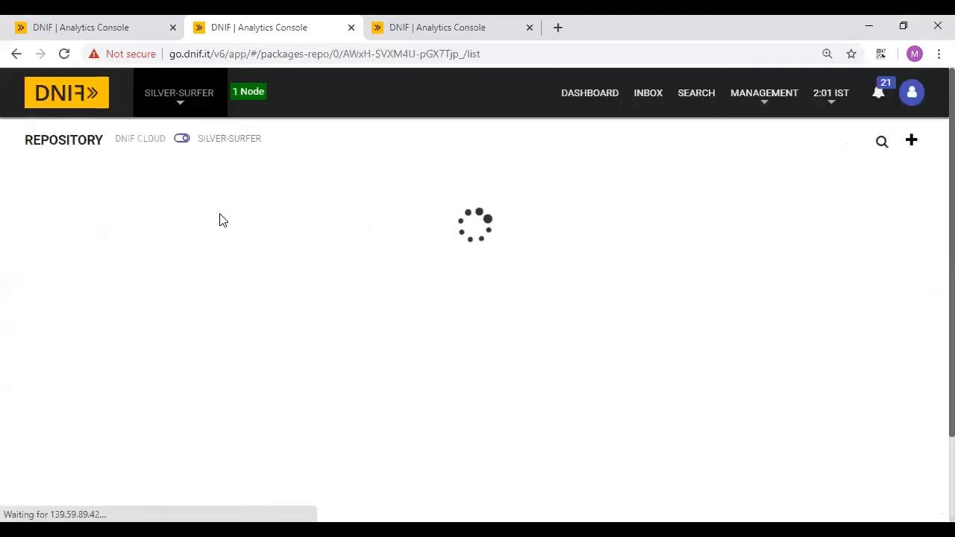
{"action": "left_click", "coordinate": [764, 93]}
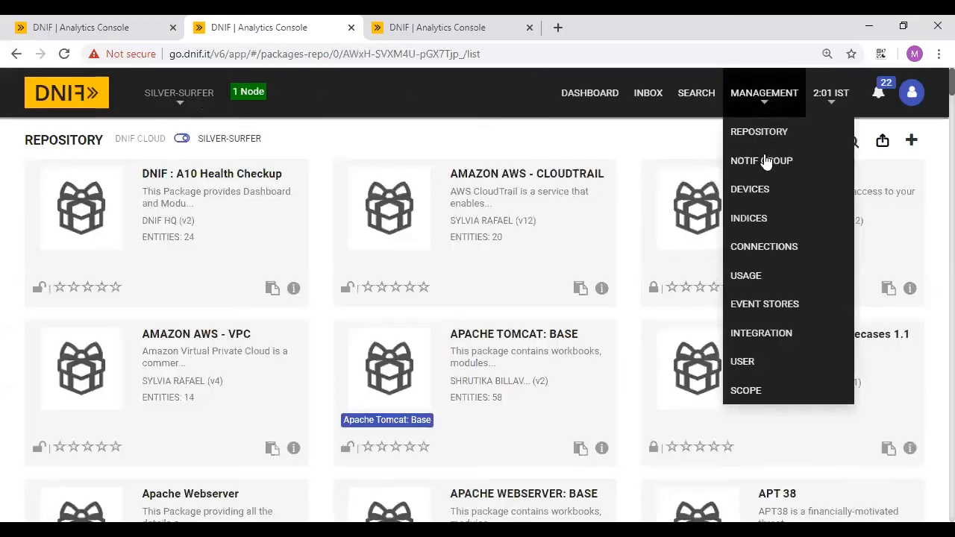
{"action": "left_click", "coordinate": [649, 132]}
- Search packages by the author's name and open the training package
{"action": "left_click", "coordinate": [851, 143]}
{"action": "left_click", "coordinate": [668, 143]}
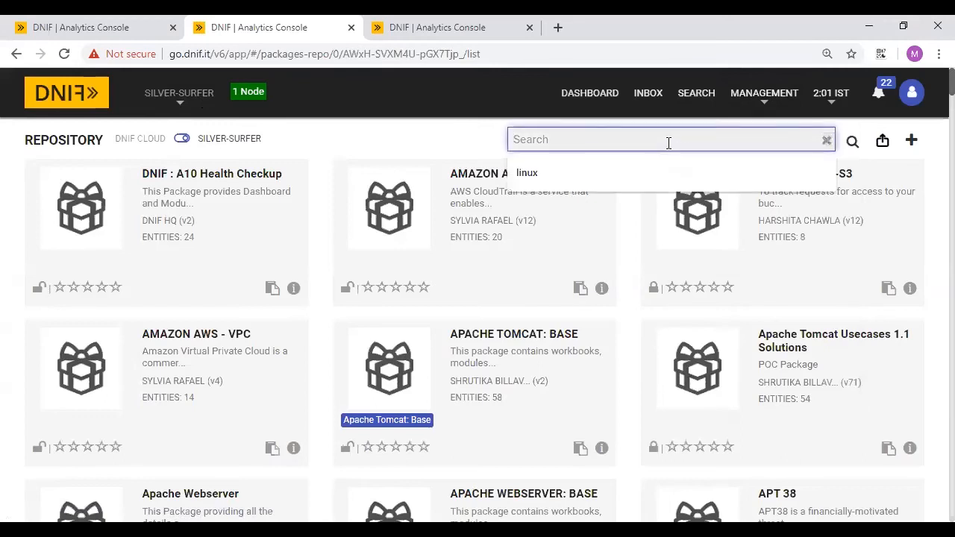
{"action": "type", "text": "mukesh"}
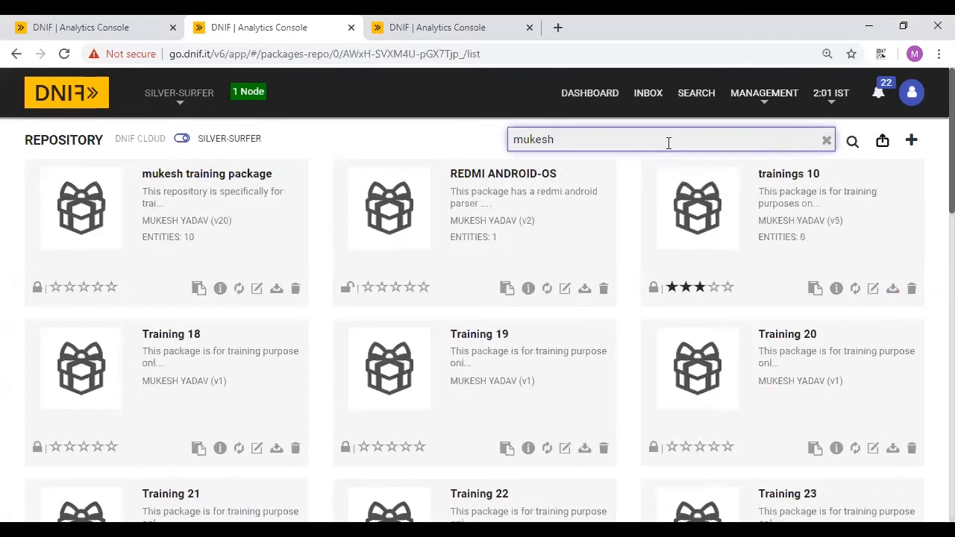
{"action": "left_click", "coordinate": [203, 216]}
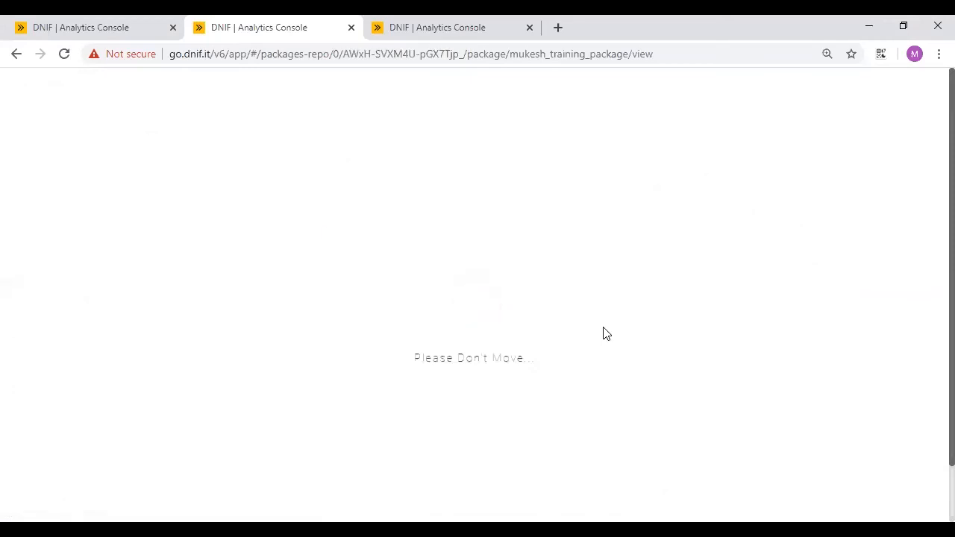
{"action": "scroll", "coordinate": [650, 355], "scroll_direction": "down", "scroll_amount": 1}
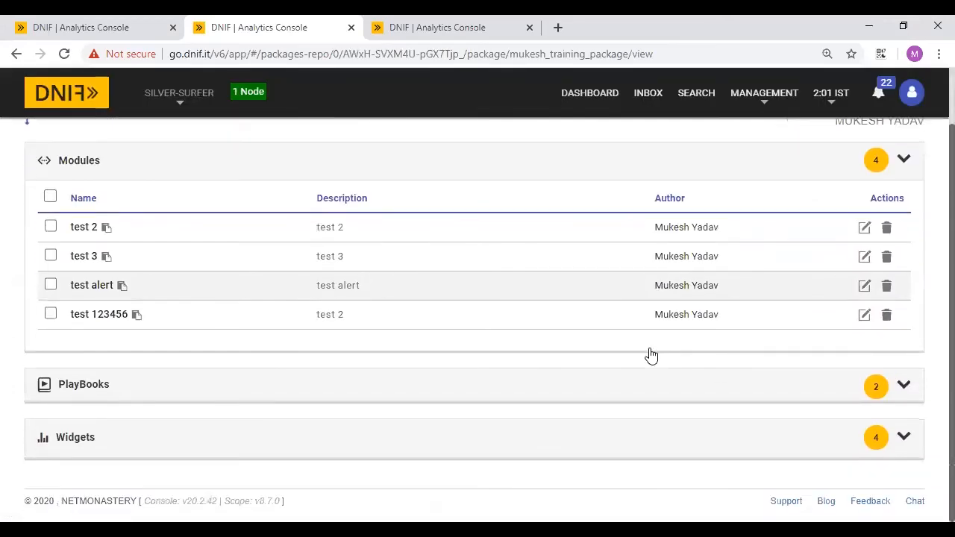
- Edit test_playbook_1, keep its status as Returnable, and save it
{"action": "left_click", "coordinate": [729, 384]}
{"action": "scroll", "coordinate": [731, 382], "scroll_direction": "down", "scroll_amount": 2}
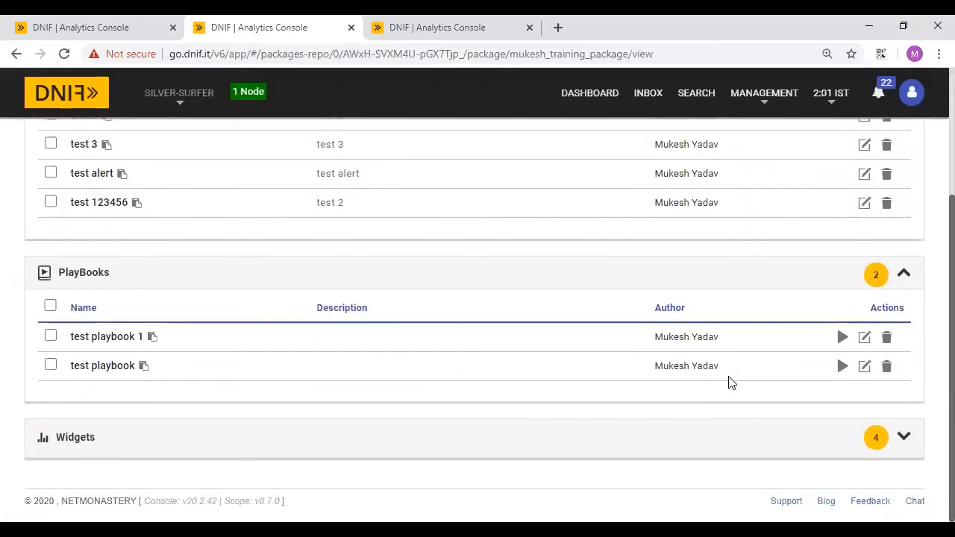
{"action": "left_click", "coordinate": [865, 340]}
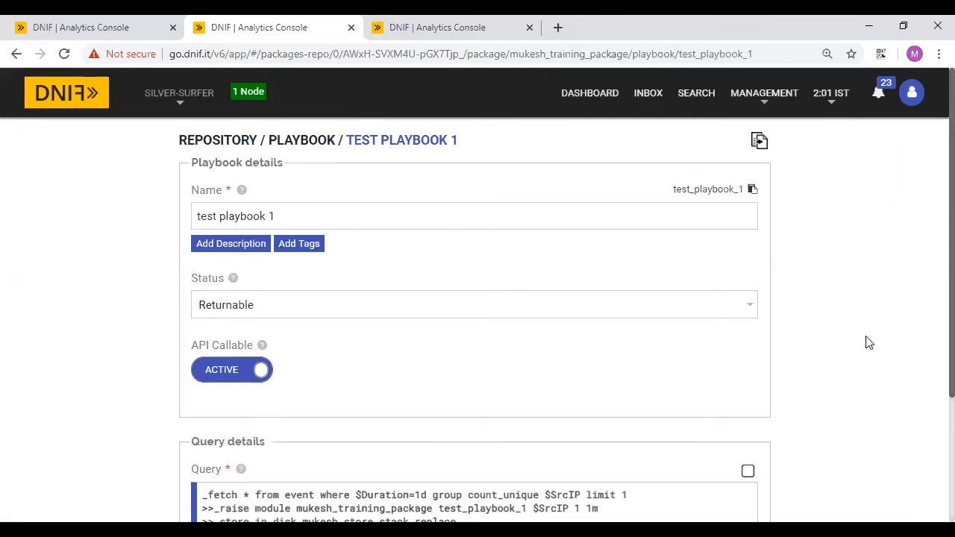
{"action": "scroll", "coordinate": [866, 341], "scroll_direction": "down", "scroll_amount": 2}
{"action": "left_click", "coordinate": [562, 202]}
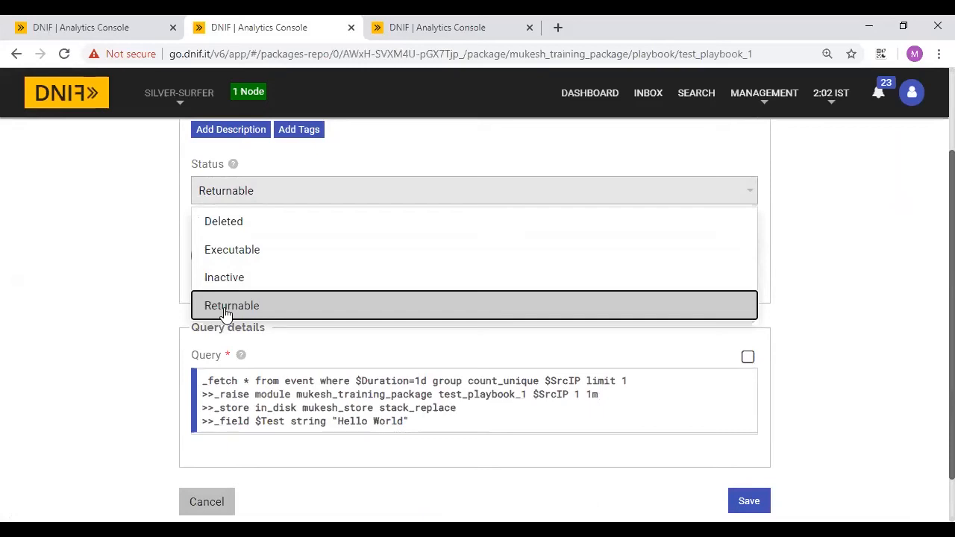
{"action": "left_click", "coordinate": [102, 353]}
{"action": "scroll", "coordinate": [552, 374], "scroll_direction": "down", "scroll_amount": 1}
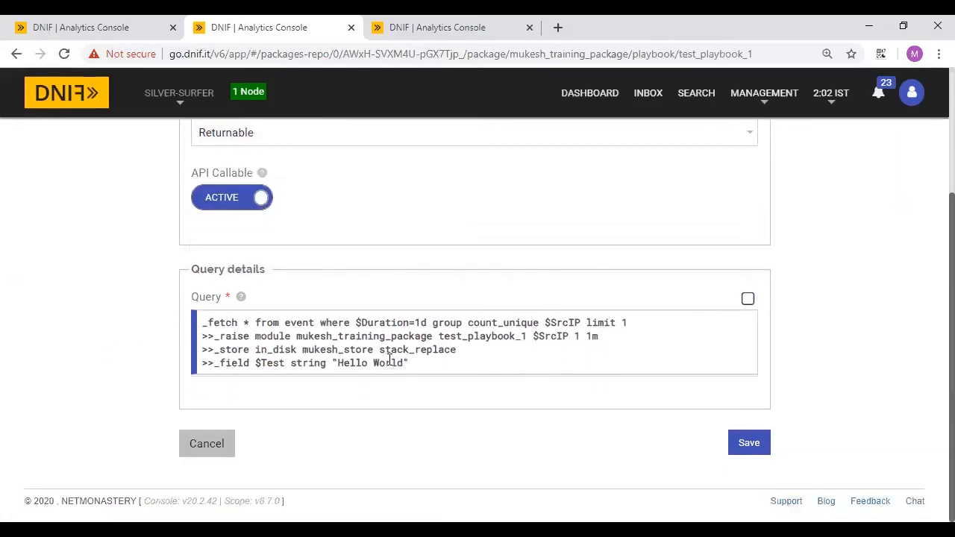
{"action": "left_click", "coordinate": [748, 443]}
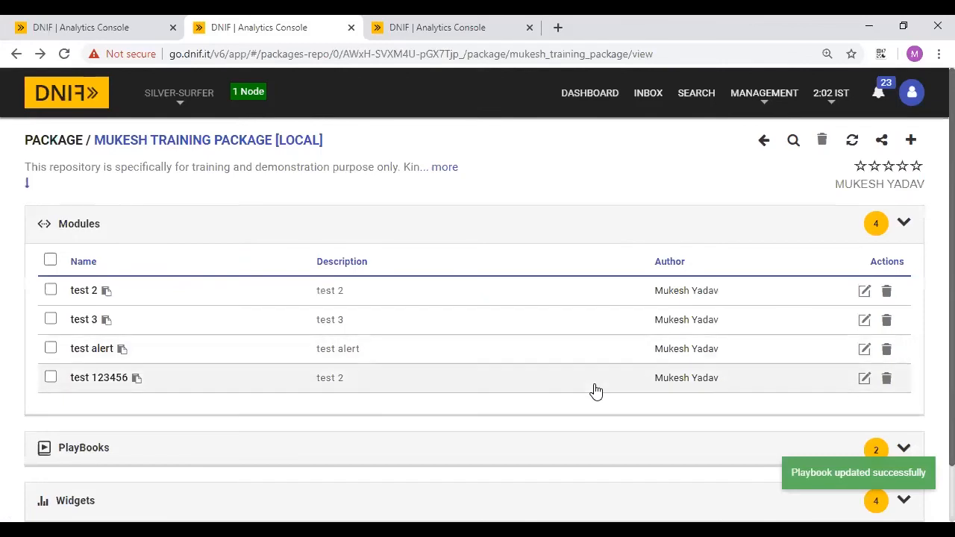
{"action": "scroll", "coordinate": [575, 387], "scroll_direction": "down", "scroll_amount": 1}
- Run test playbook and test playbook 1, review their query results, then present the slides again
{"action": "left_click", "coordinate": [525, 377]}
{"action": "scroll", "coordinate": [644, 404], "scroll_direction": "down", "scroll_amount": 2}
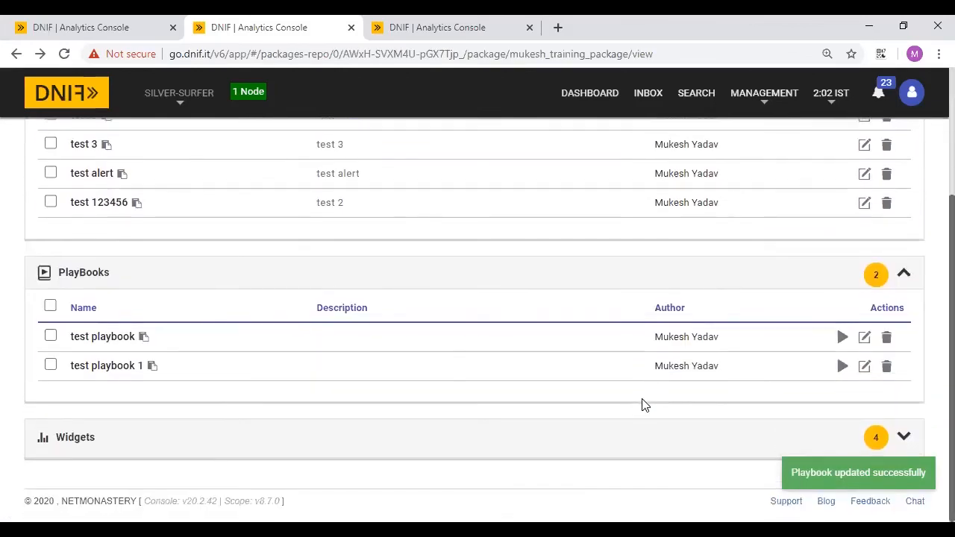
{"action": "left_click", "coordinate": [843, 339]}
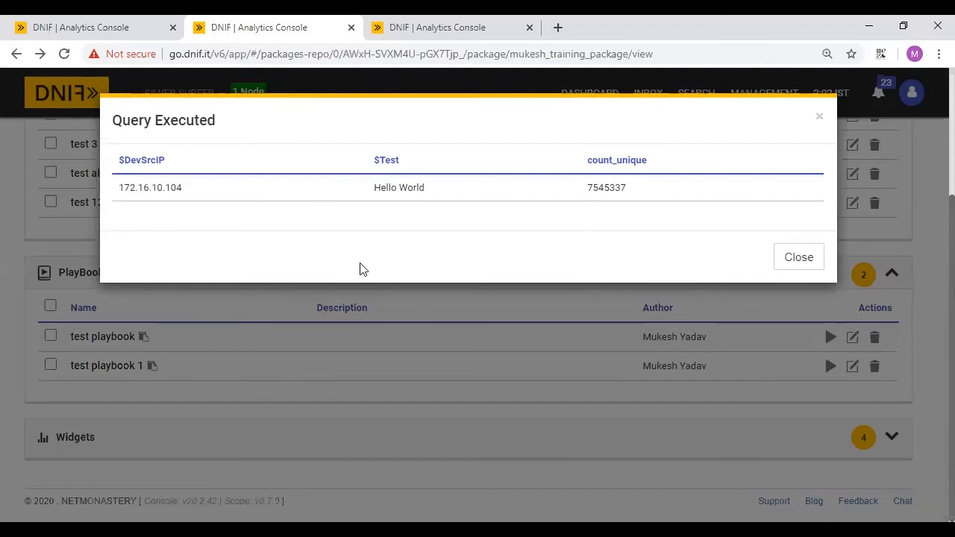
{"action": "left_click", "coordinate": [813, 261]}
{"action": "left_click", "coordinate": [843, 366]}
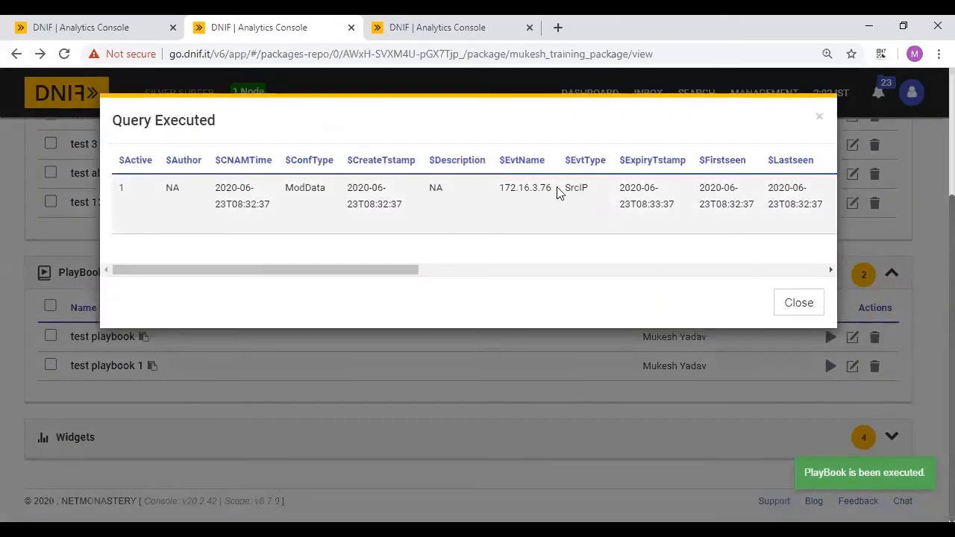
{"action": "scroll", "coordinate": [558, 193], "scroll_direction": "right", "scroll_amount": 10}
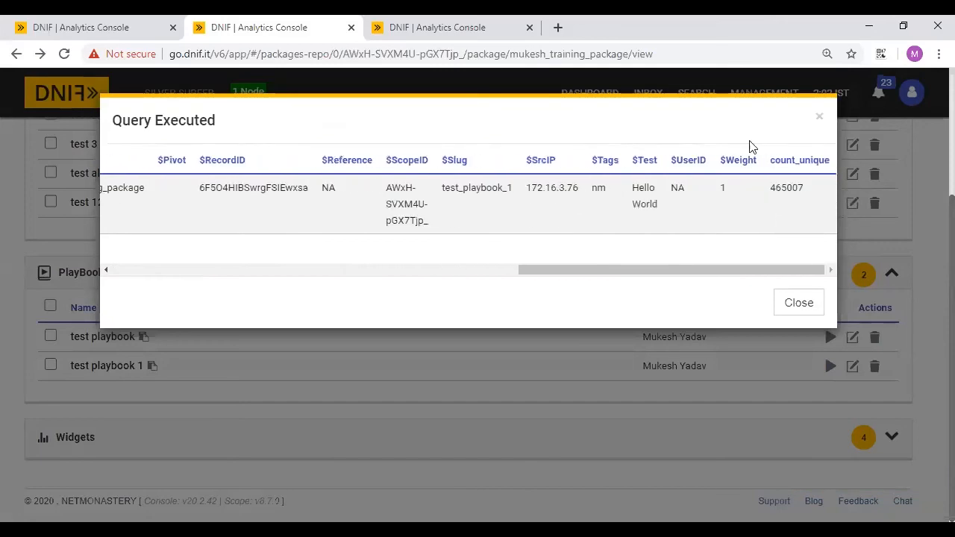
{"action": "left_click", "coordinate": [820, 121]}
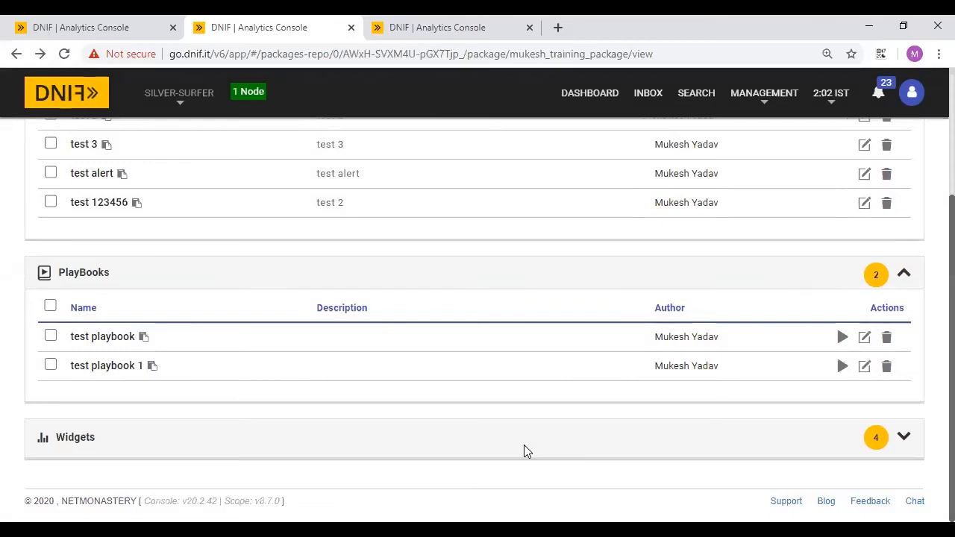
{"action": "key", "text": "alt+Tab"}
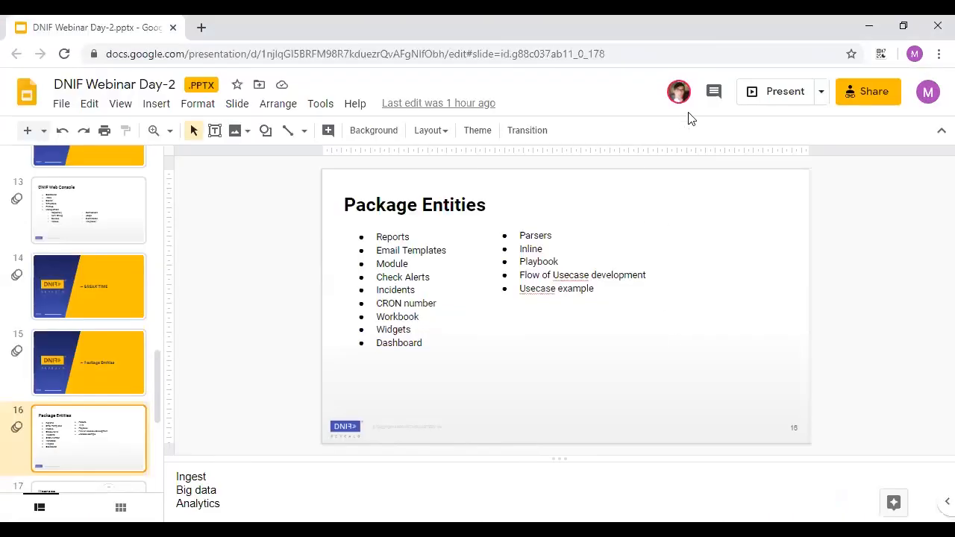
{"action": "left_click", "coordinate": [778, 100]}
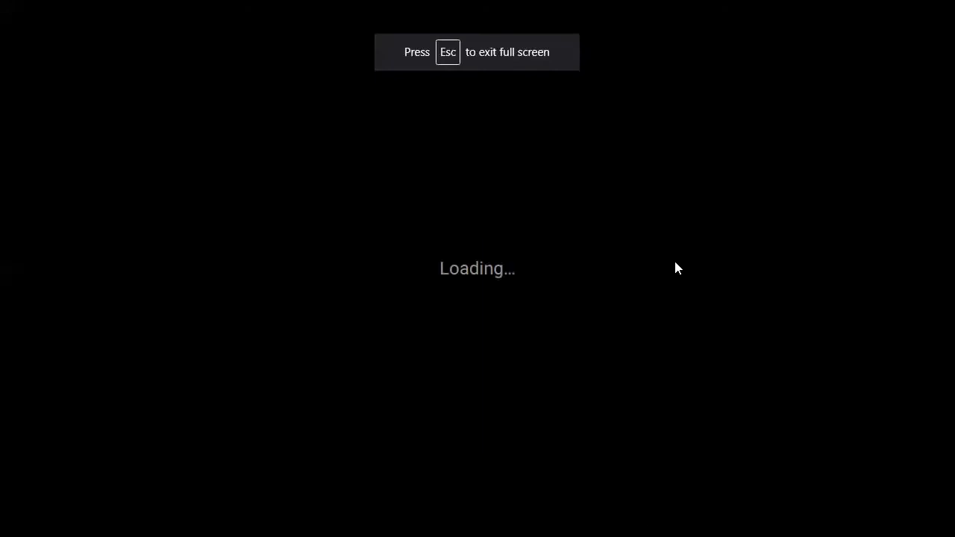
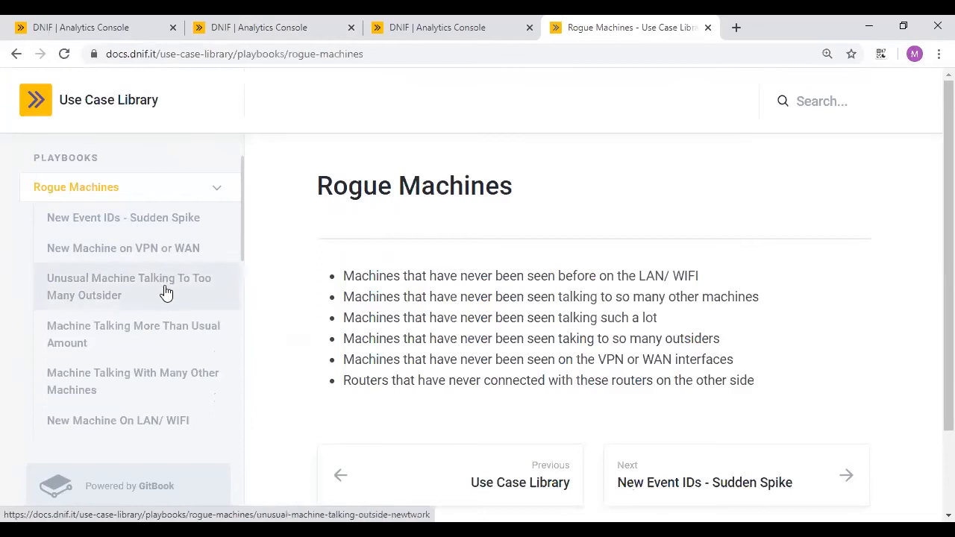
- Collapse Rogue Machines and open the Login After Business Hours playbook under Insider Threat
{"action": "scroll", "coordinate": [165, 291], "scroll_direction": "down", "scroll_amount": 1}
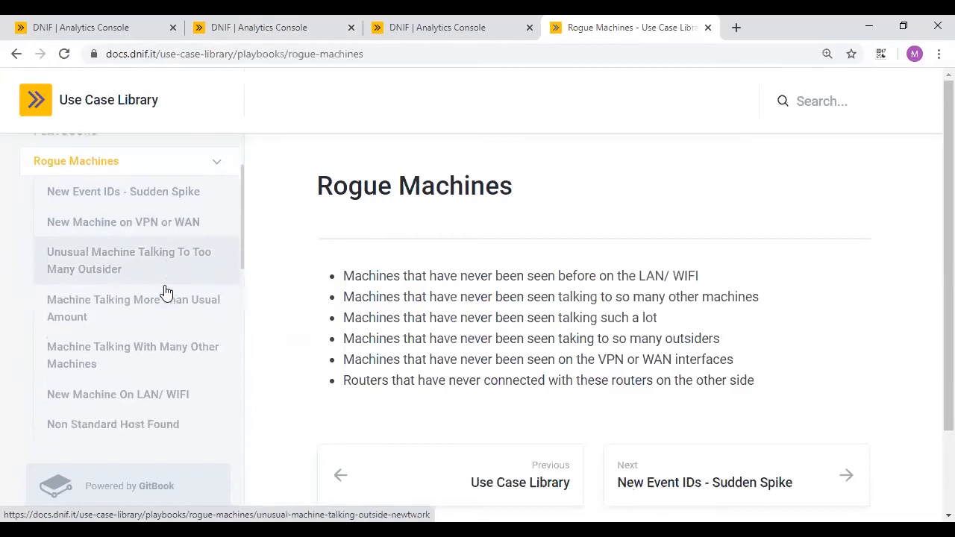
{"action": "scroll", "coordinate": [154, 218], "scroll_direction": "up", "scroll_amount": 2}
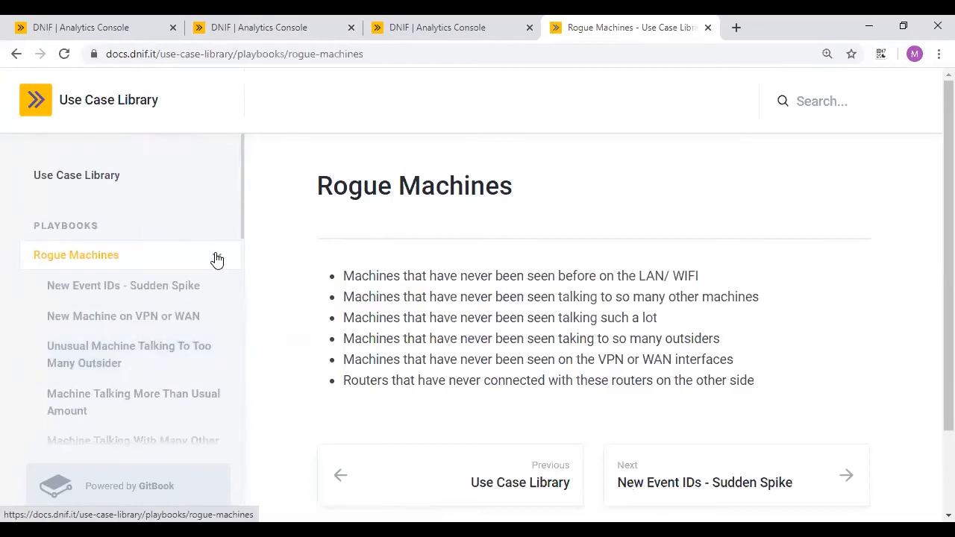
{"action": "left_click", "coordinate": [217, 259]}
{"action": "scroll", "coordinate": [137, 335], "scroll_direction": "down", "scroll_amount": 2}
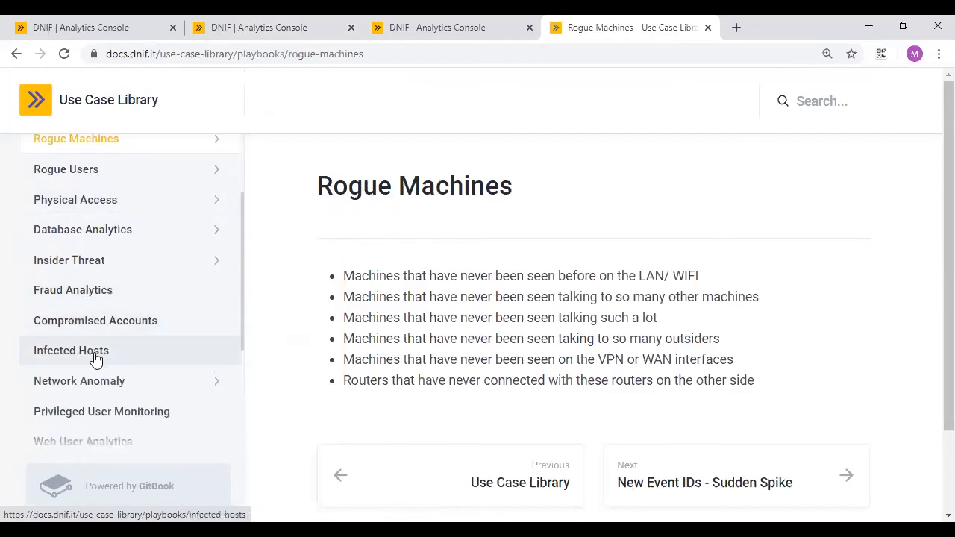
{"action": "scroll", "coordinate": [117, 374], "scroll_direction": "down", "scroll_amount": 3}
{"action": "scroll", "coordinate": [117, 374], "scroll_direction": "up", "scroll_amount": 1}
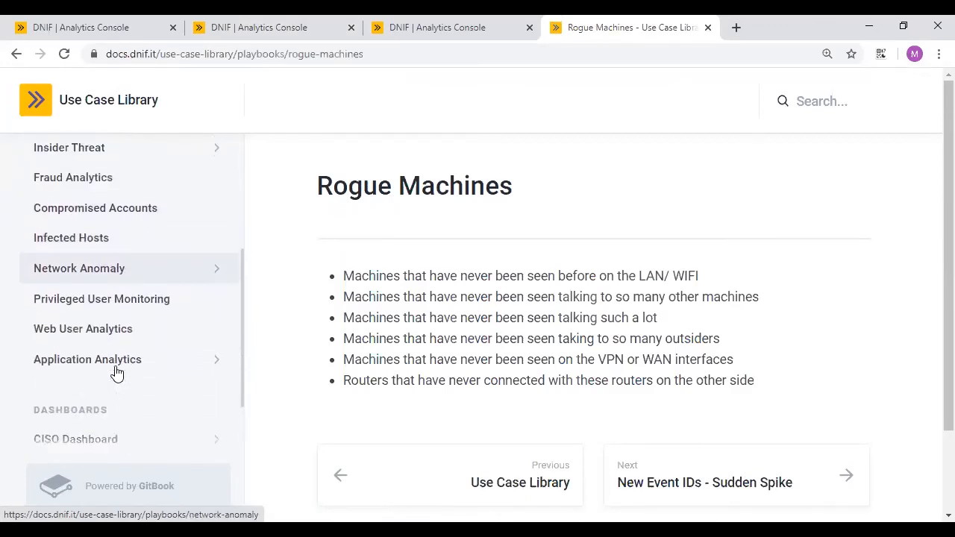
{"action": "scroll", "coordinate": [117, 374], "scroll_direction": "up", "scroll_amount": 1}
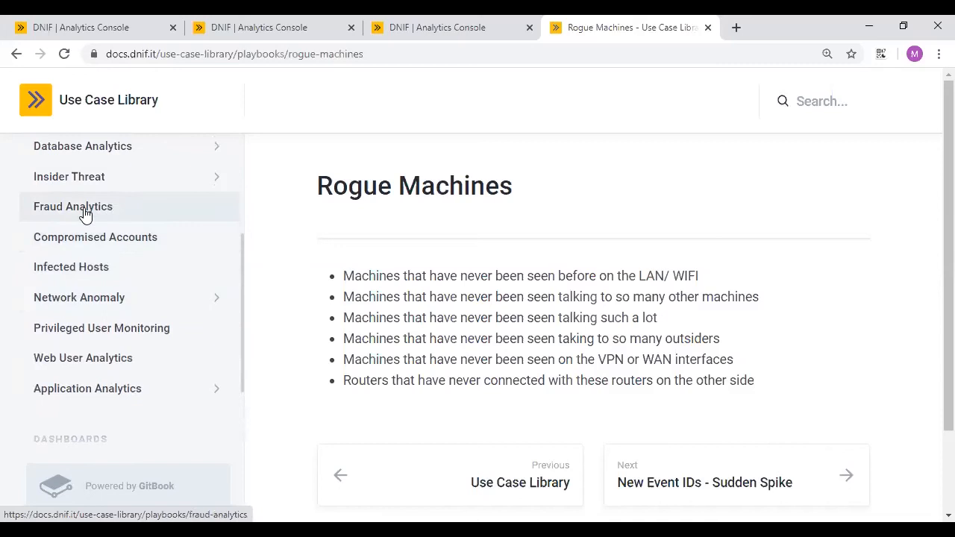
{"action": "left_click", "coordinate": [84, 182]}
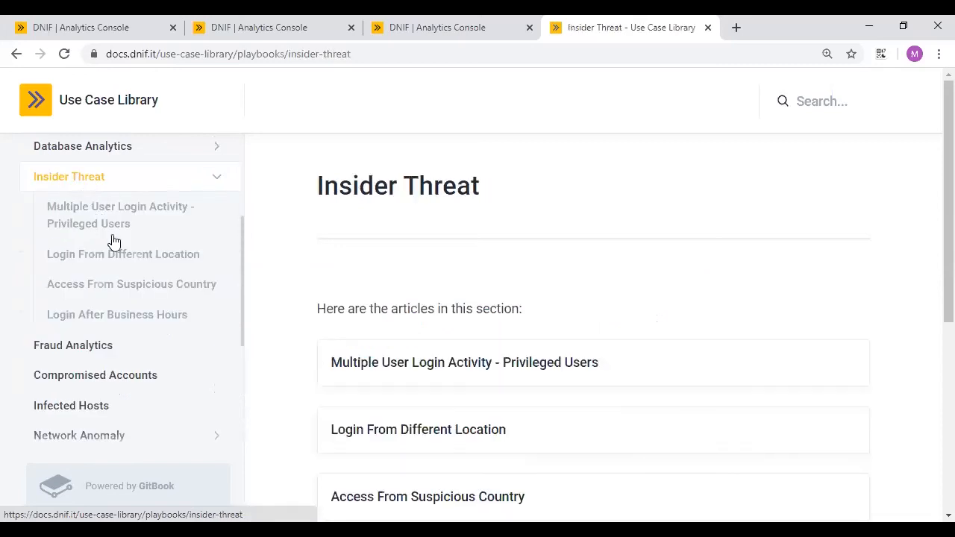
{"action": "left_click", "coordinate": [134, 316]}
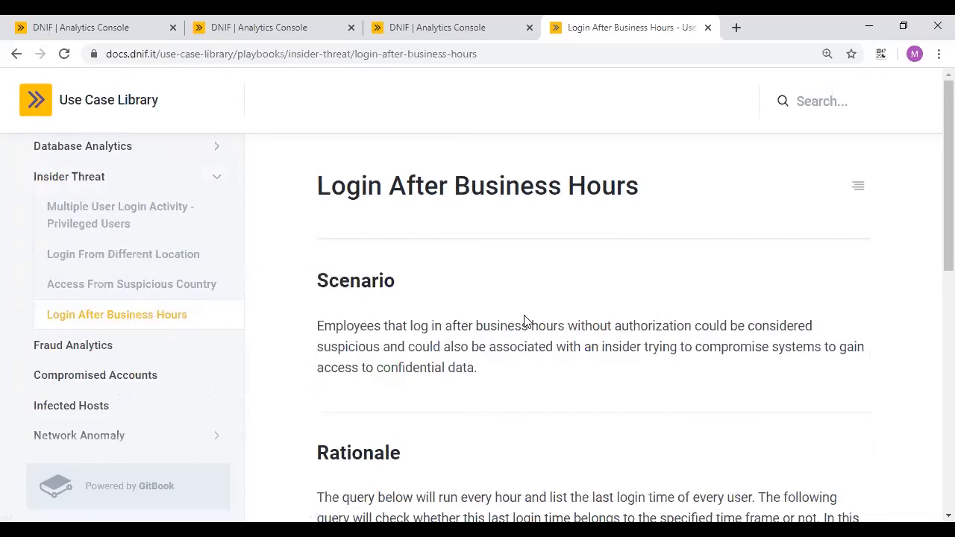
- Review the hourly login-time queries using tm_compare, then open Login From Different Location
{"action": "scroll", "coordinate": [714, 337], "scroll_direction": "down", "scroll_amount": 3}
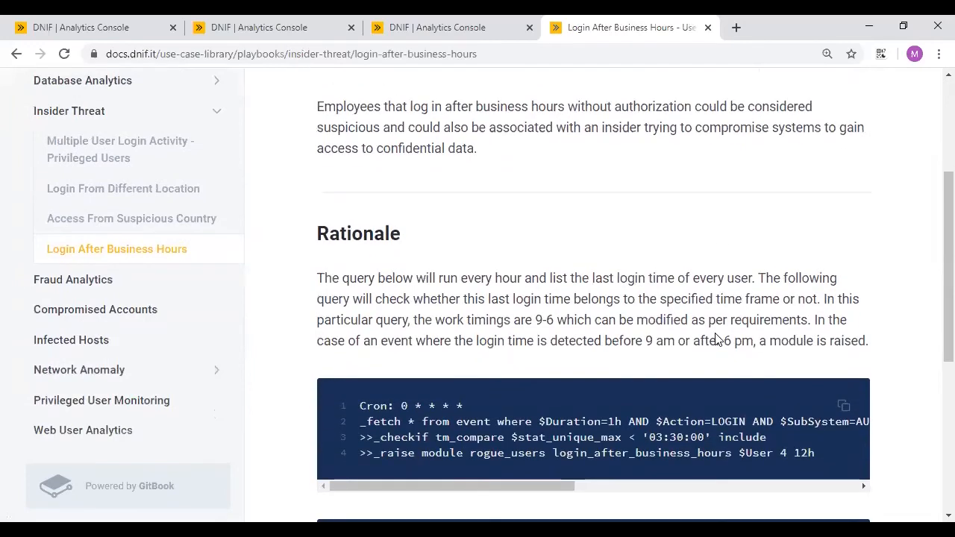
{"action": "scroll", "coordinate": [635, 369], "scroll_direction": "down", "scroll_amount": 1}
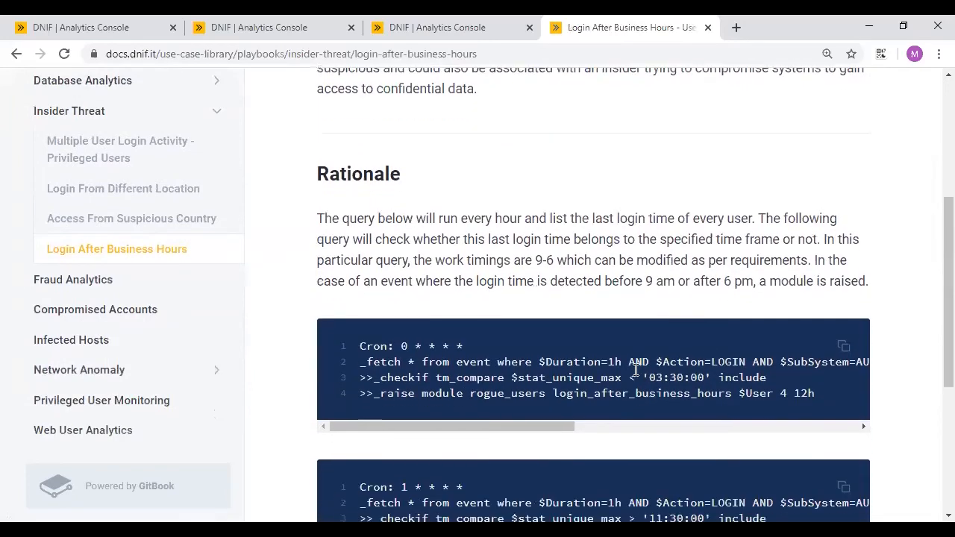
{"action": "double_click", "coordinate": [451, 378]}
{"action": "left_click", "coordinate": [679, 377]}
{"action": "scroll", "coordinate": [679, 377], "scroll_direction": "down", "scroll_amount": 1}
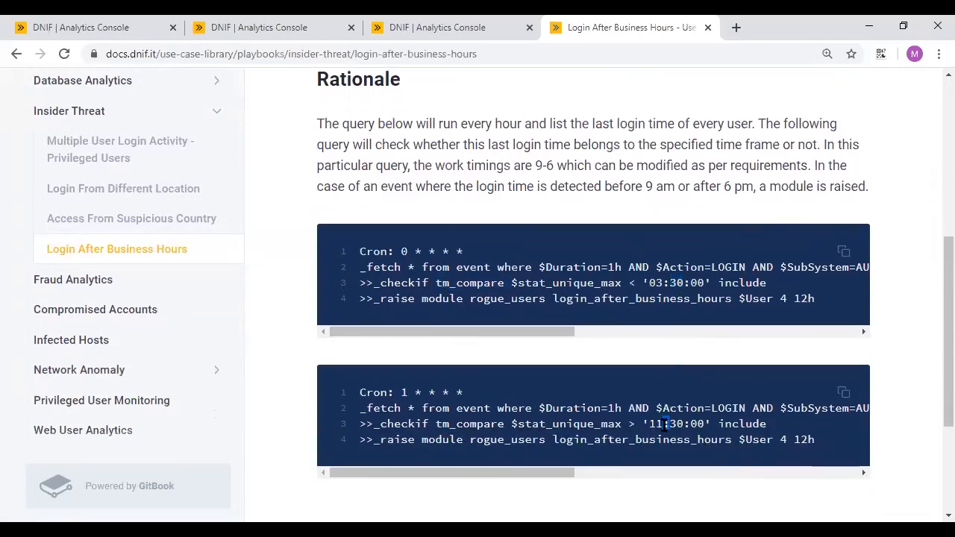
{"action": "left_click", "coordinate": [123, 195]}
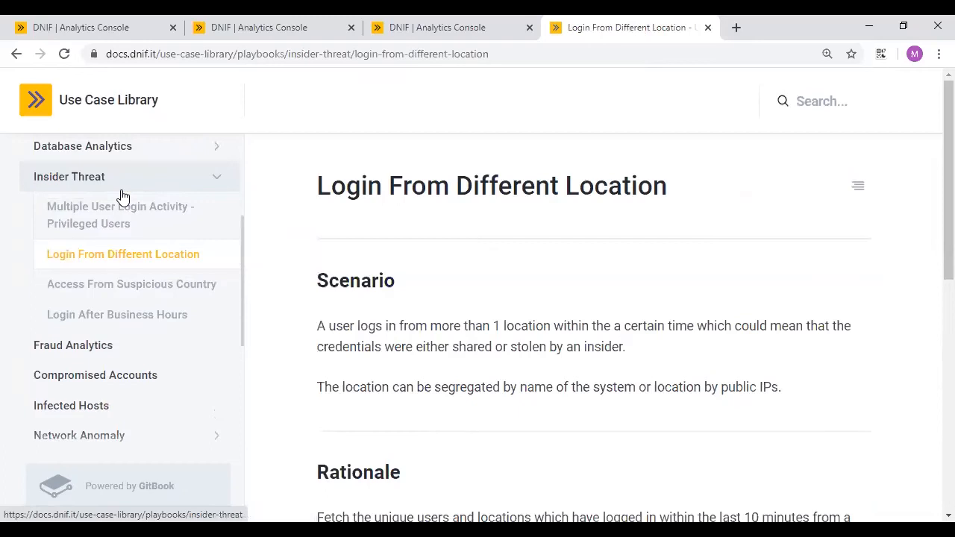
- Review the Login From Different Location query's $User/$SrcLOC grouping and its threshold of 1
{"action": "scroll", "coordinate": [661, 335], "scroll_direction": "down", "scroll_amount": 4}
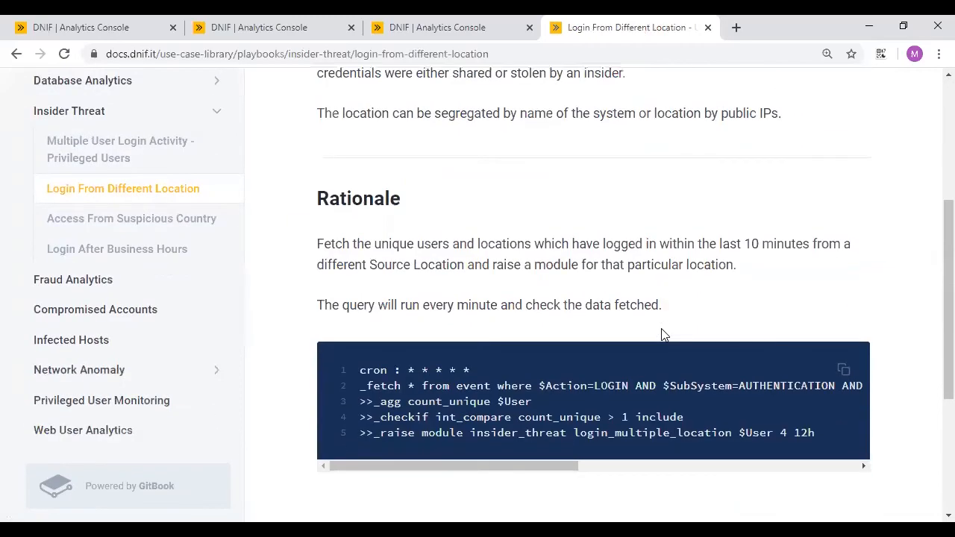
{"action": "scroll", "coordinate": [661, 335], "scroll_direction": "down", "scroll_amount": 1}
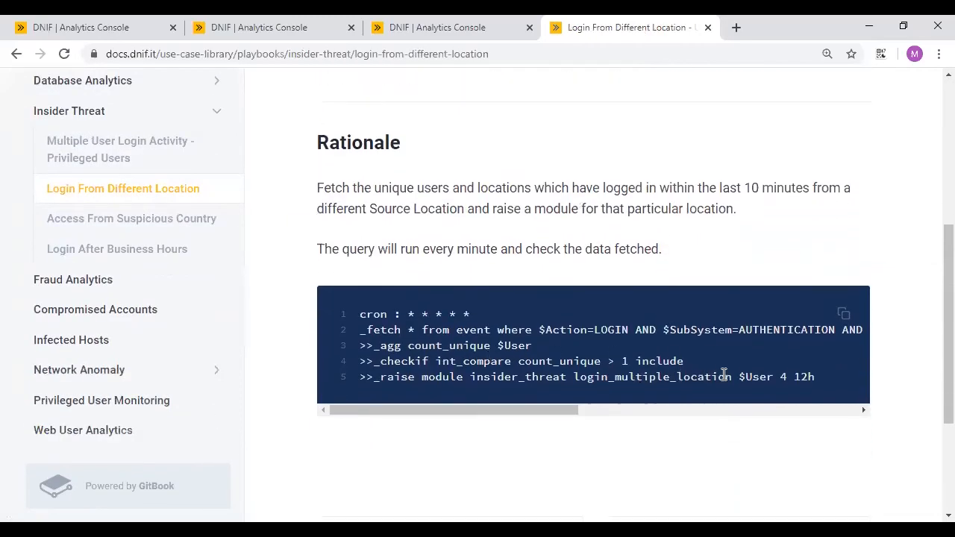
{"action": "scroll", "coordinate": [691, 382], "scroll_direction": "right", "scroll_amount": 5}
{"action": "scroll", "coordinate": [761, 329], "scroll_direction": "right", "scroll_amount": 3}
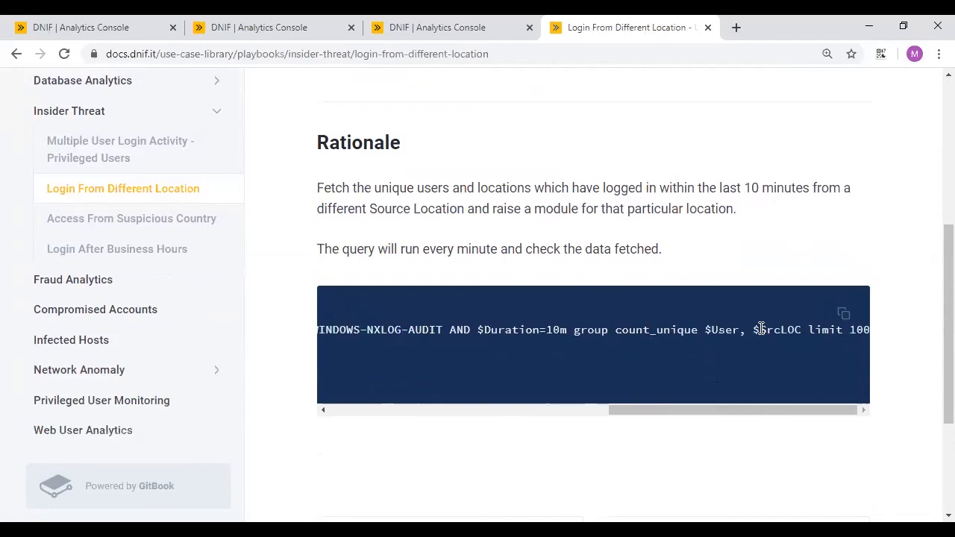
{"action": "left_click_drag", "start_coordinate": [794, 326], "coordinate": [715, 332]}
{"action": "scroll", "coordinate": [616, 357], "scroll_direction": "left", "scroll_amount": 8}
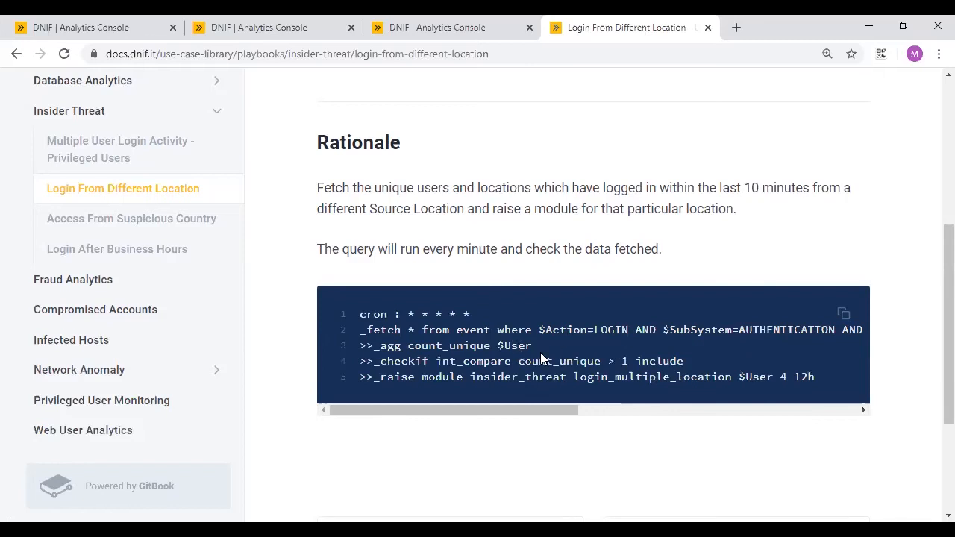
{"action": "left_click_drag", "start_coordinate": [617, 361], "coordinate": [640, 361]}
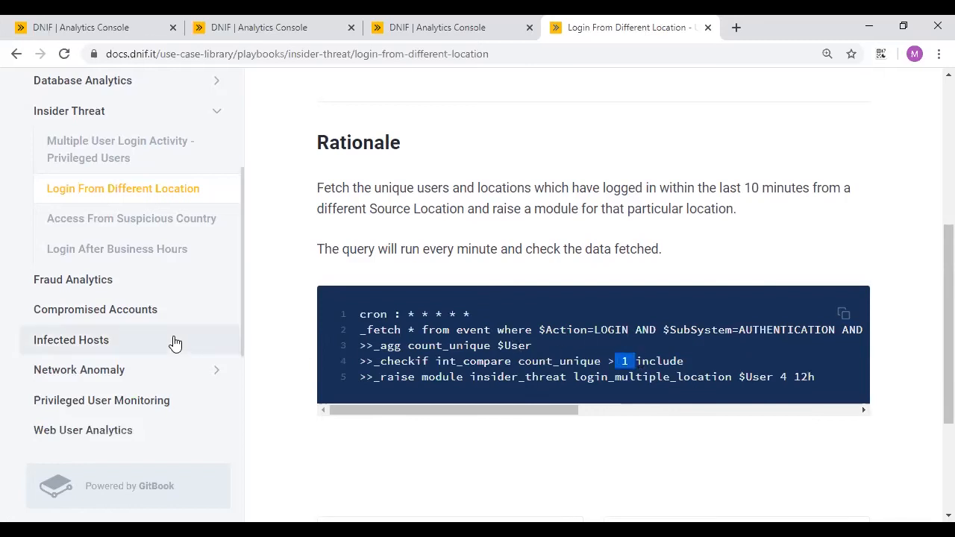
{"action": "scroll", "coordinate": [173, 341], "scroll_direction": "down", "scroll_amount": 3}
- Open the CISO Dashboard's Applications article, then close the documentation tab
{"action": "left_click", "coordinate": [96, 359]}
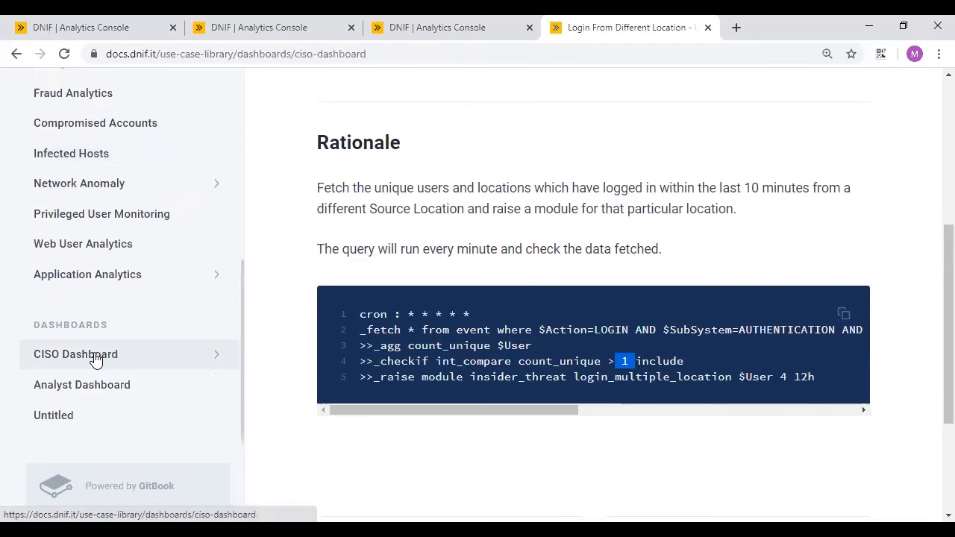
{"action": "scroll", "coordinate": [471, 336], "scroll_direction": "down", "scroll_amount": 3}
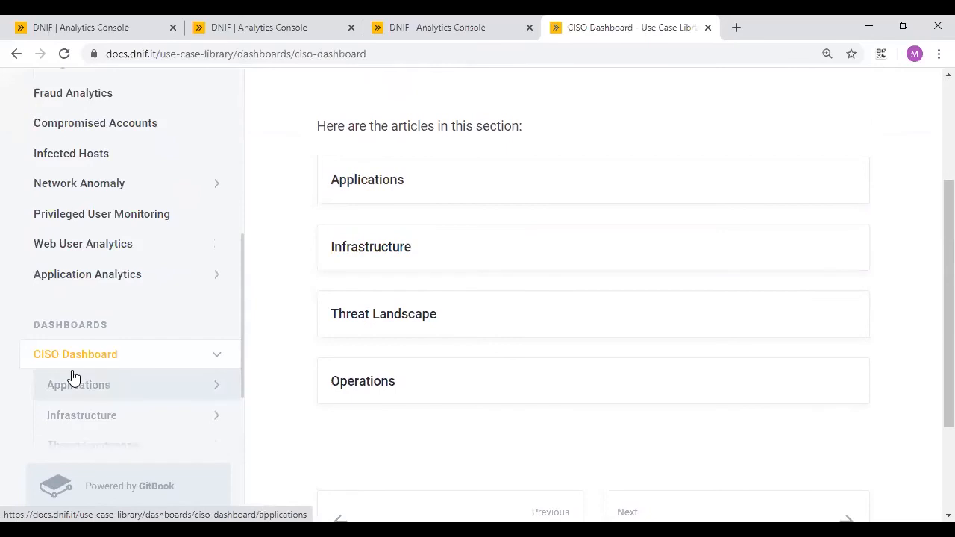
{"action": "scroll", "coordinate": [96, 347], "scroll_direction": "down", "scroll_amount": 2}
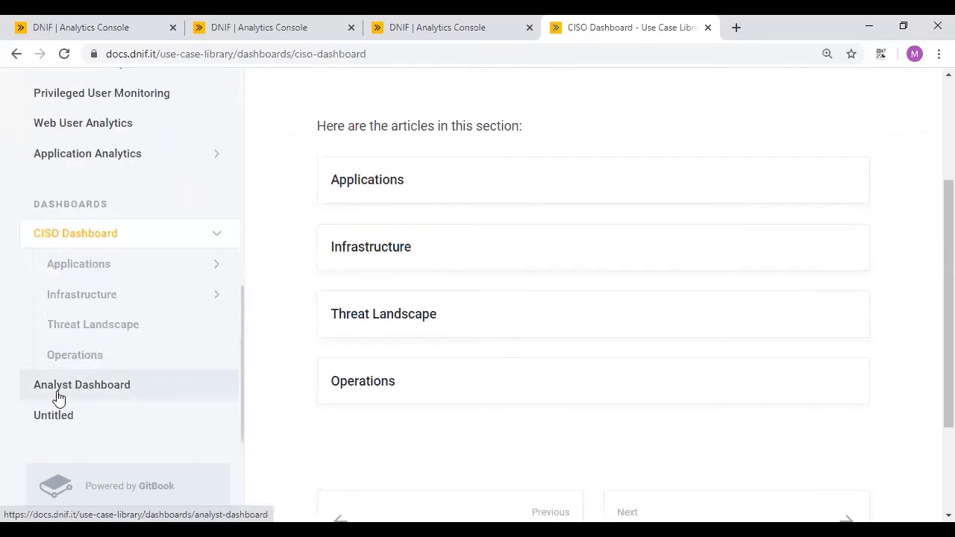
{"action": "left_click", "coordinate": [369, 186]}
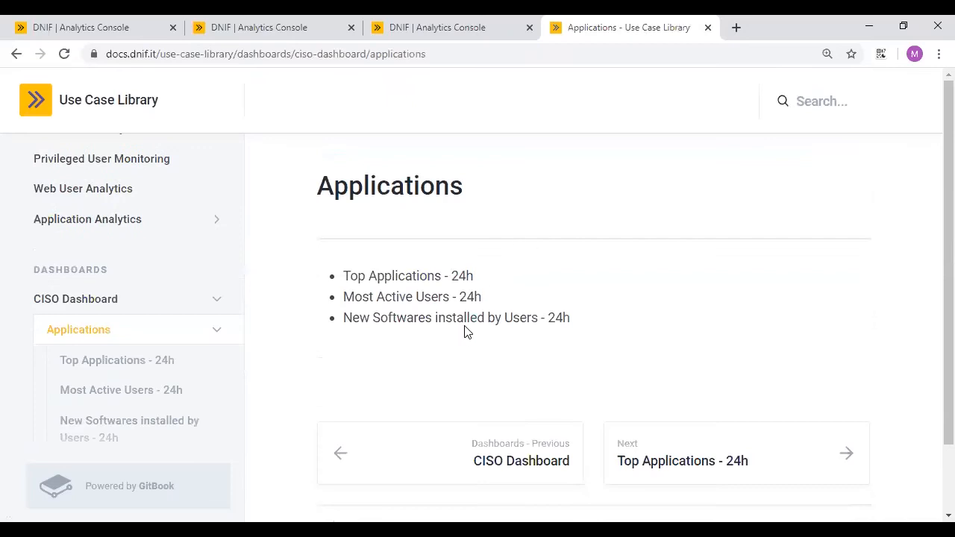
{"action": "left_click", "coordinate": [708, 29]}
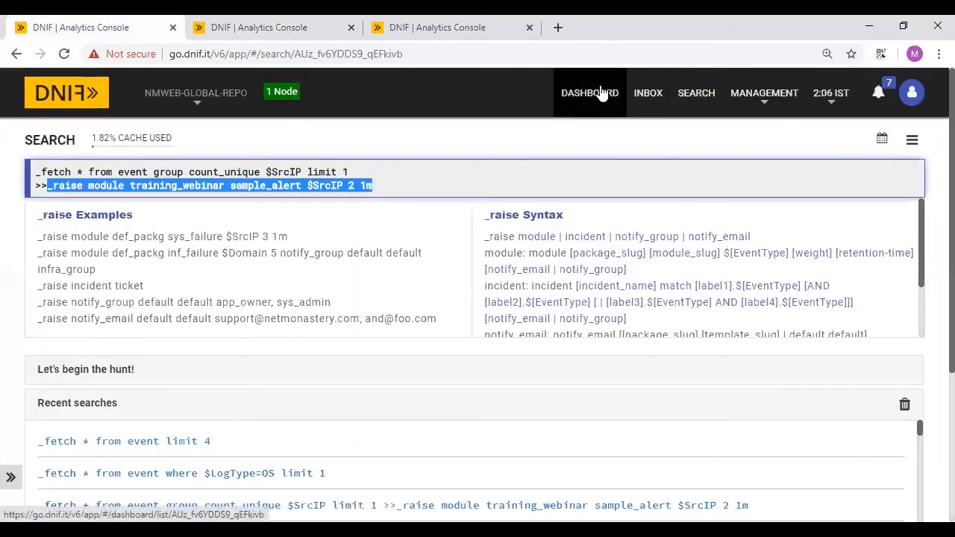
- Filter the dashboard list by 'covi', open Covid 19 Dashboard, and bring up the infections widget's options
{"action": "left_click", "coordinate": [602, 93]}
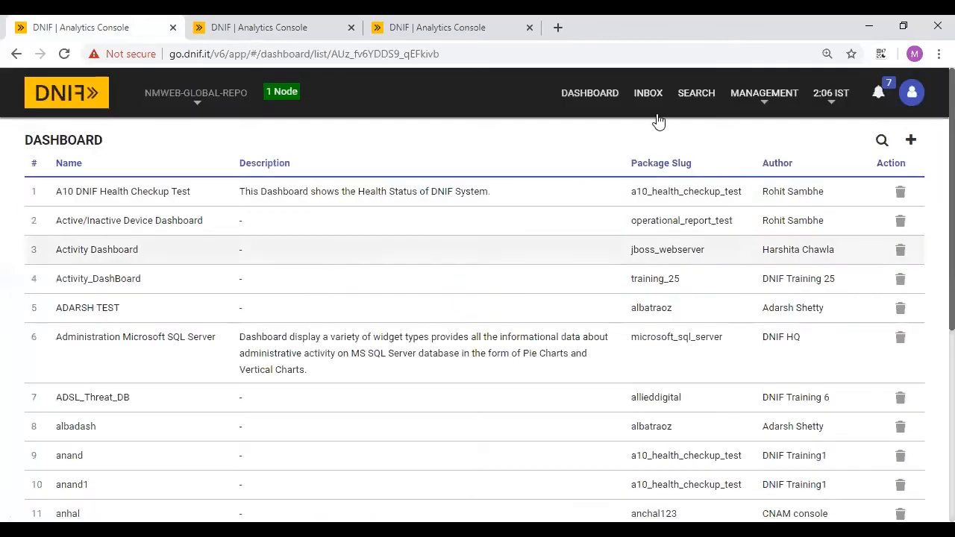
{"action": "left_click", "coordinate": [882, 141]}
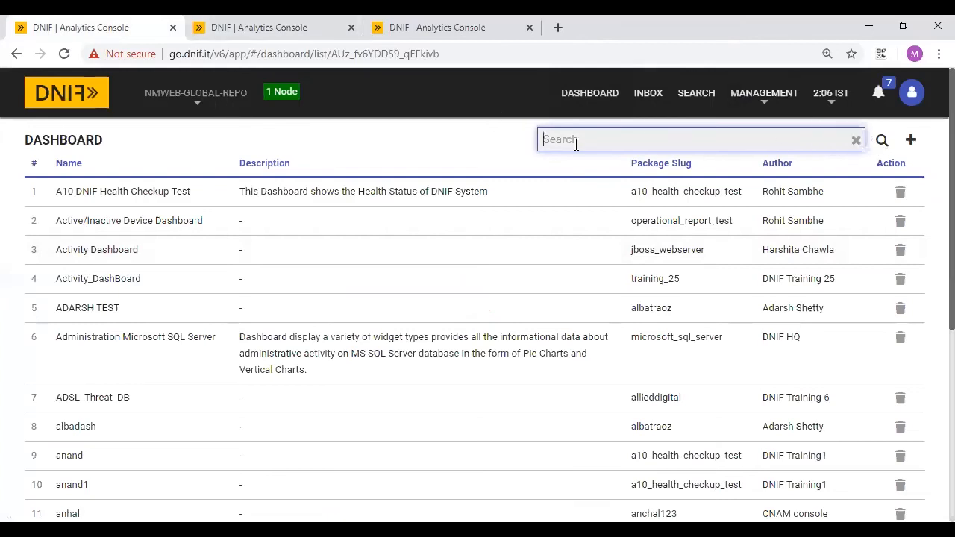
{"action": "type", "text": "covid"}
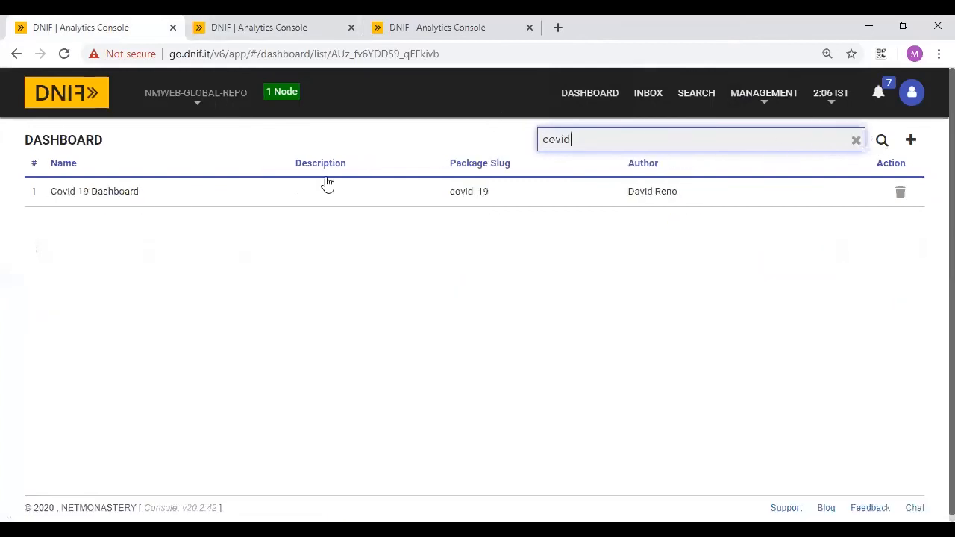
{"action": "left_click", "coordinate": [105, 198]}
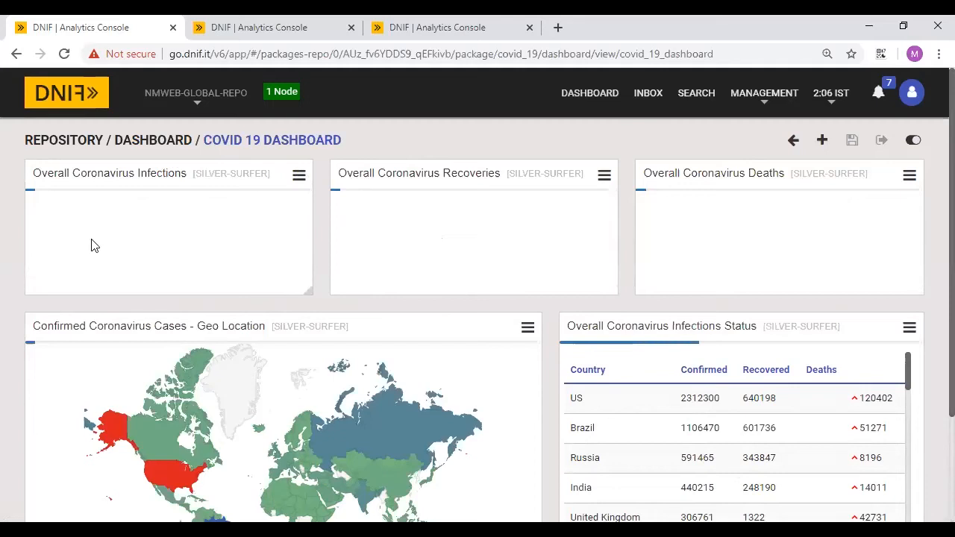
{"action": "left_click", "coordinate": [298, 177]}
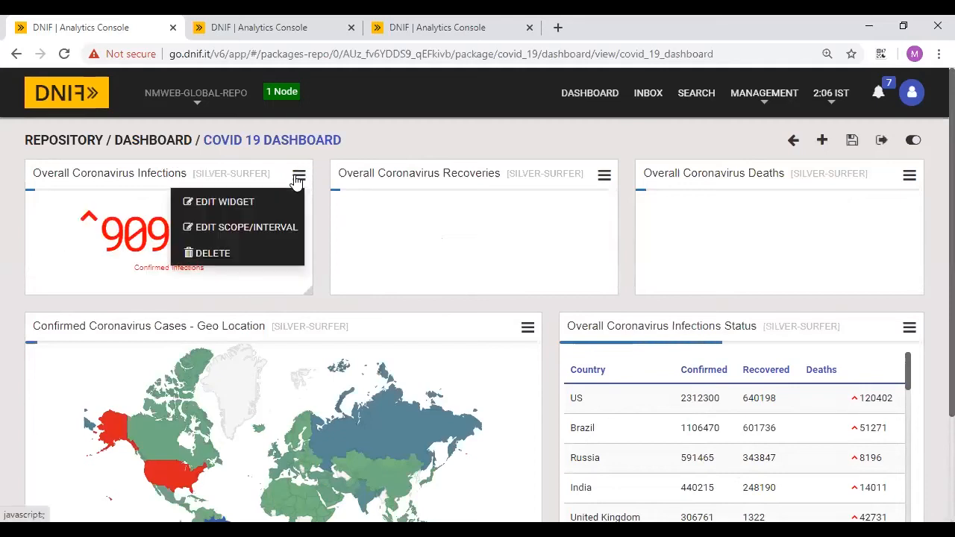
- Cancel the infections widget edit, look over the confirmed-cases map and country table, and return to the dashboards
{"action": "left_click", "coordinate": [221, 201]}
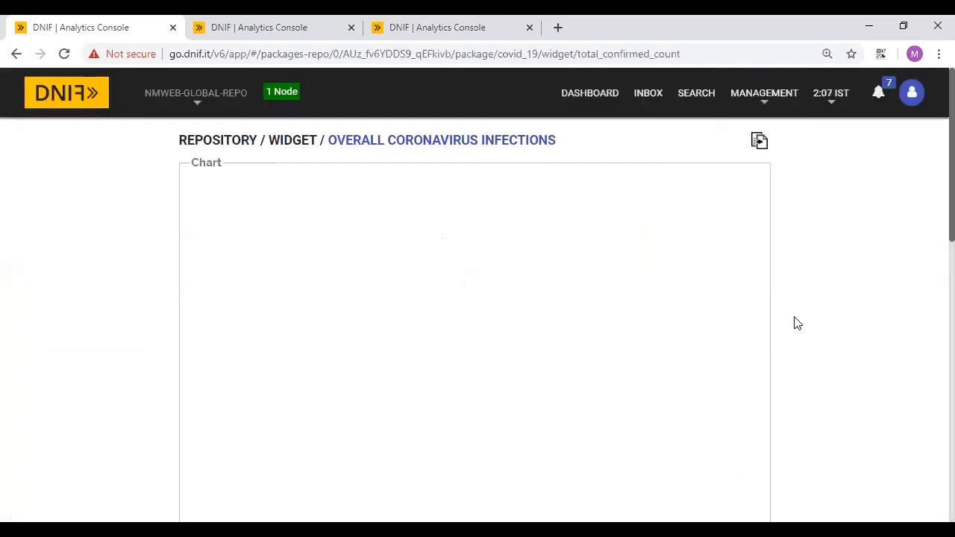
{"action": "scroll", "coordinate": [858, 357], "scroll_direction": "down", "scroll_amount": 10}
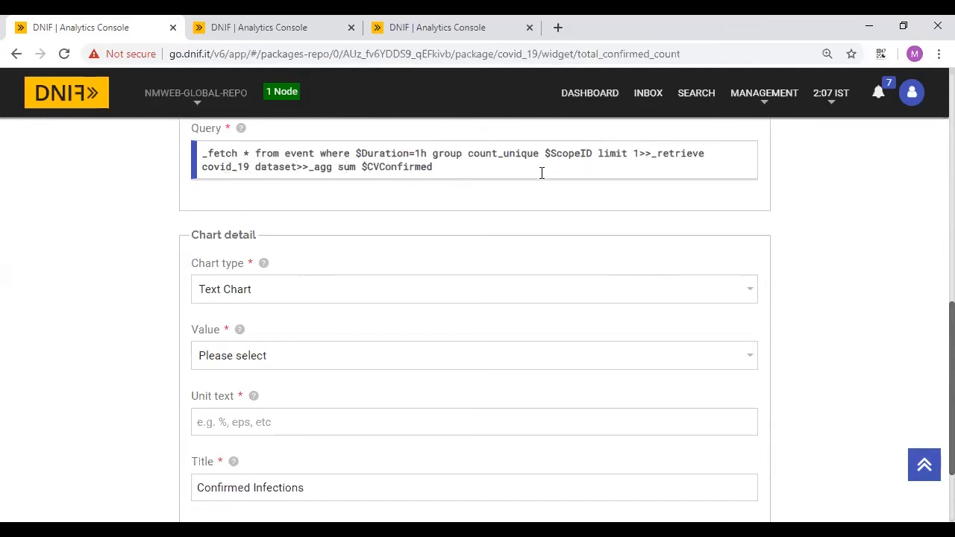
{"action": "scroll", "coordinate": [855, 309], "scroll_direction": "down", "scroll_amount": 3}
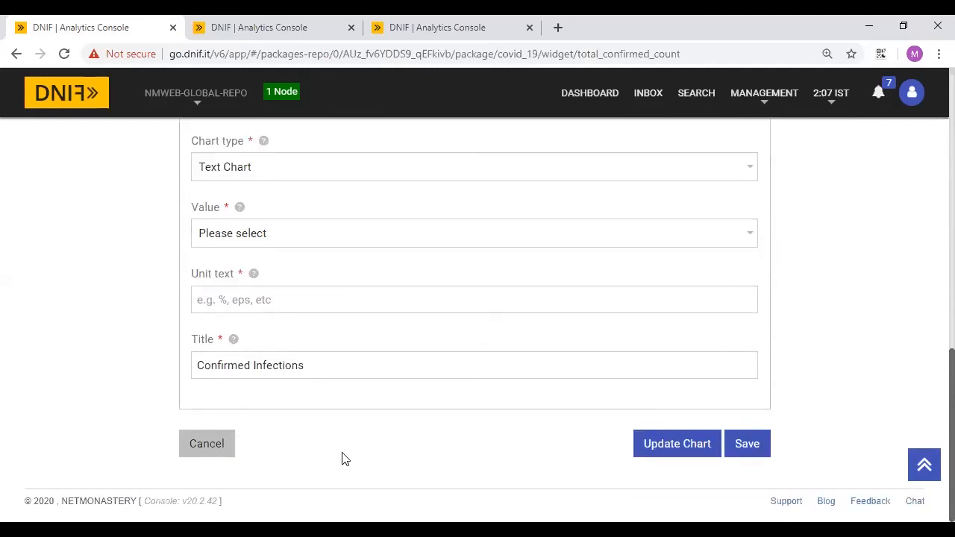
{"action": "left_click", "coordinate": [207, 447]}
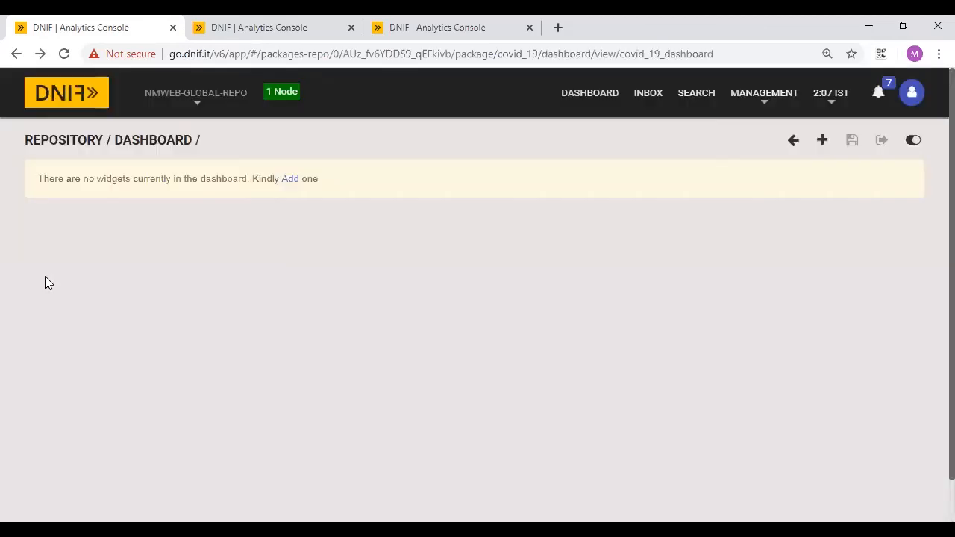
{"action": "scroll", "coordinate": [518, 292], "scroll_direction": "down", "scroll_amount": 3}
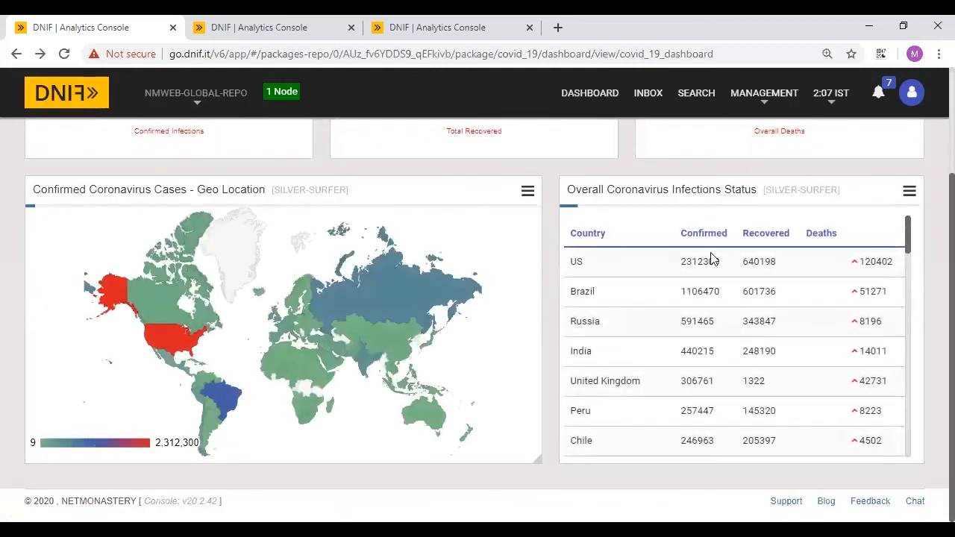
{"action": "scroll", "coordinate": [744, 332], "scroll_direction": "down", "scroll_amount": 3}
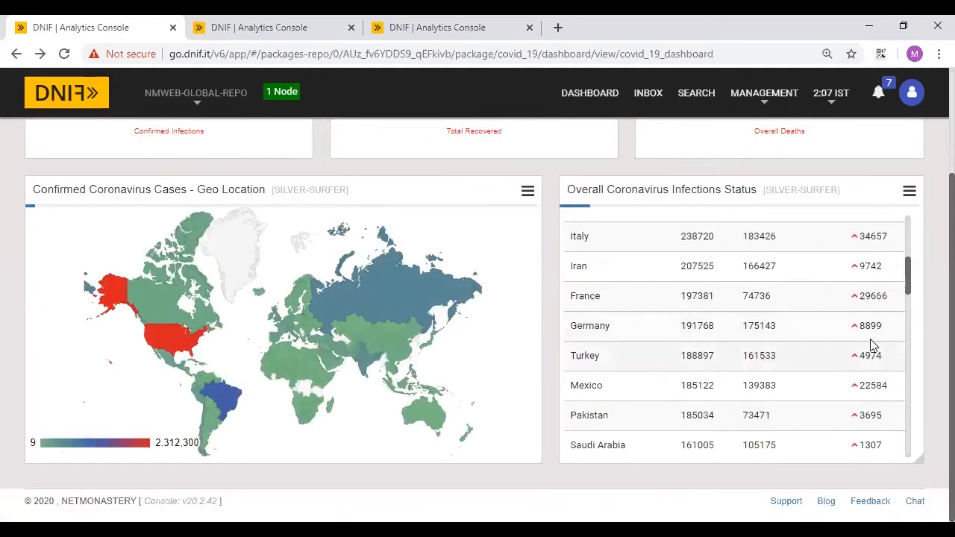
{"action": "left_click", "coordinate": [616, 96]}
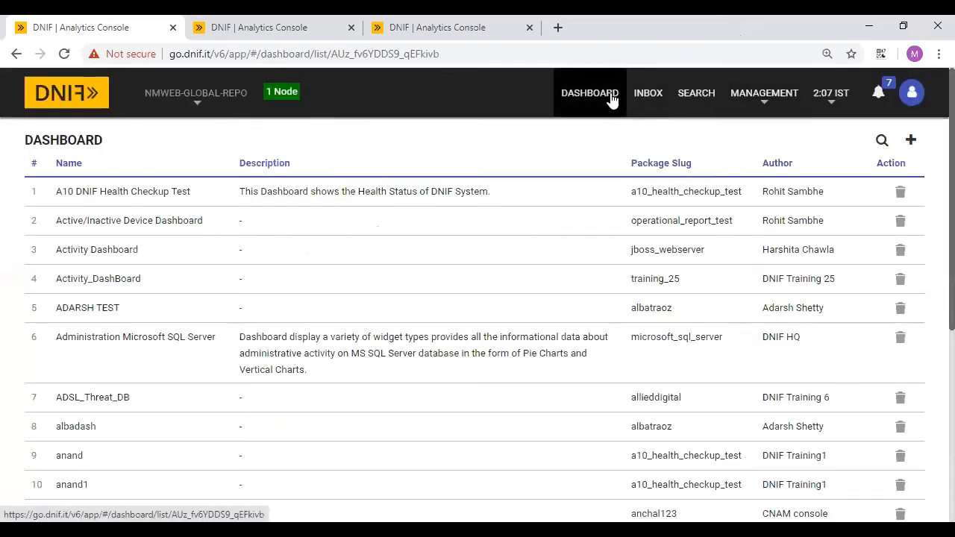
- Filter the dashboards by 'antiv' and open the Checkpoint Antivirus Dashboard
{"action": "left_click", "coordinate": [881, 142]}
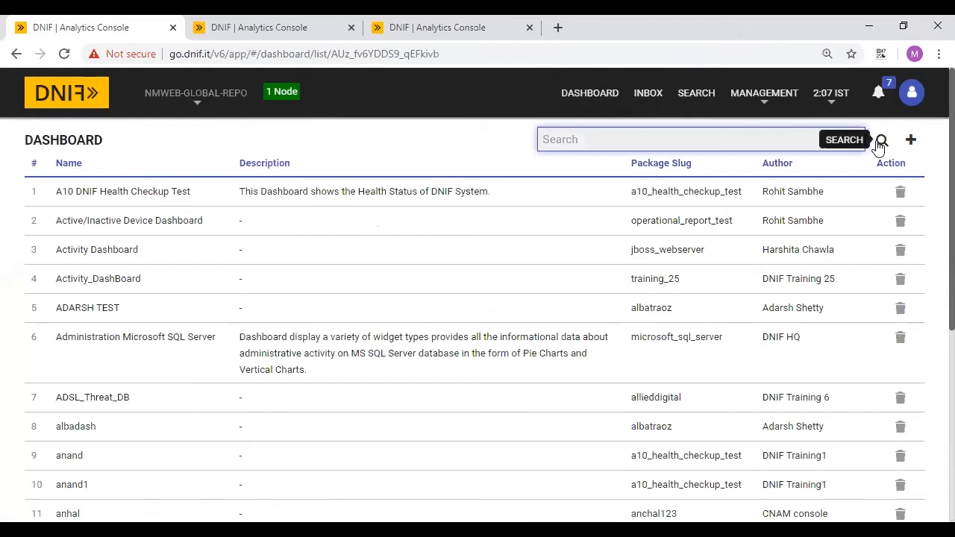
{"action": "type", "text": "virus"}
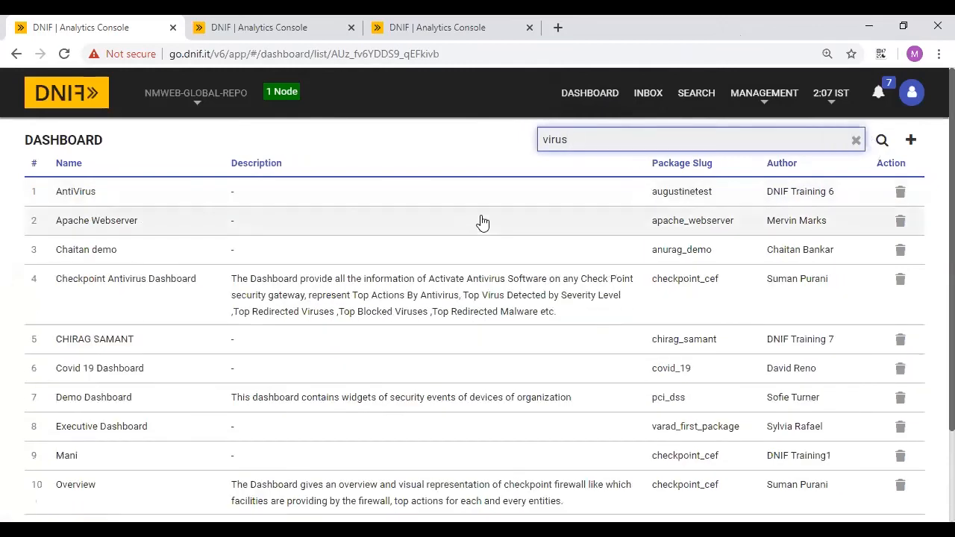
{"action": "key", "text": "ctrl+a"}
{"action": "type", "text": "antiv"}
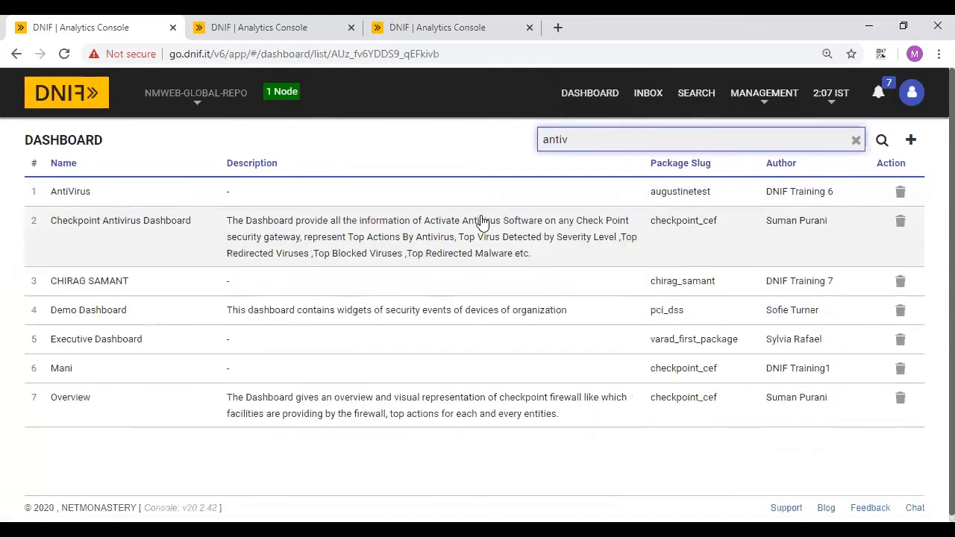
{"action": "left_click", "coordinate": [548, 224]}
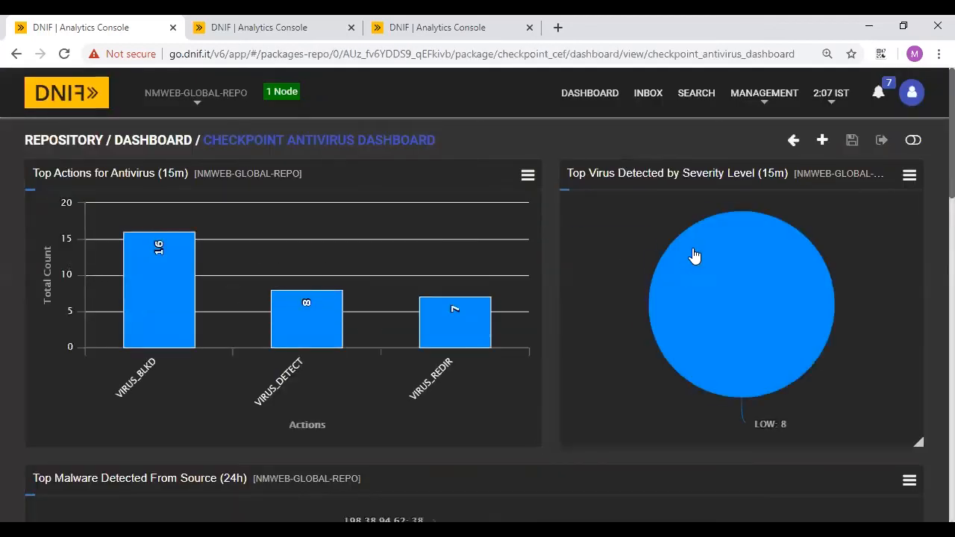
- Scroll through the antivirus action counts and virus charts, then return to the dashboard list
{"action": "scroll", "coordinate": [695, 257], "scroll_direction": "down", "scroll_amount": 2}
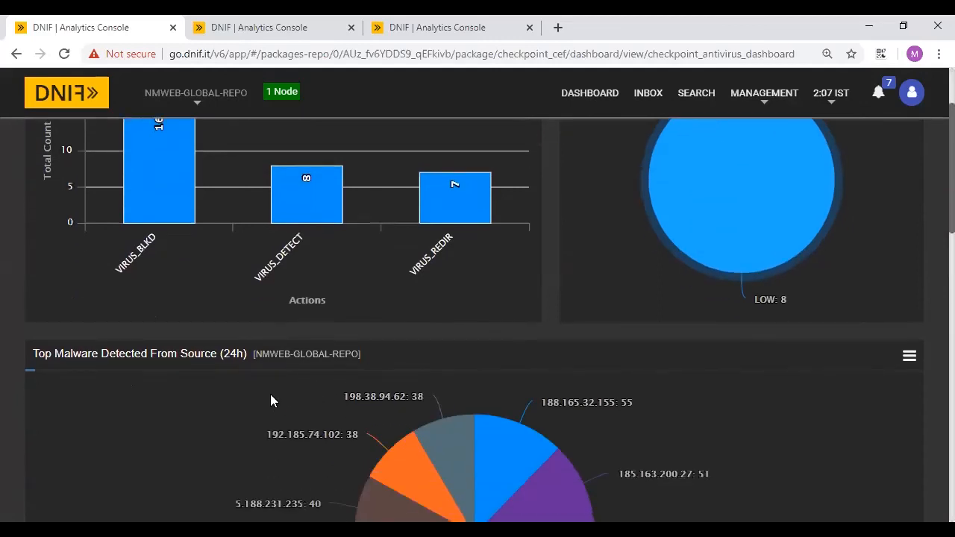
{"action": "scroll", "coordinate": [270, 396], "scroll_direction": "down", "scroll_amount": 5}
{"action": "scroll", "coordinate": [261, 397], "scroll_direction": "down", "scroll_amount": 2}
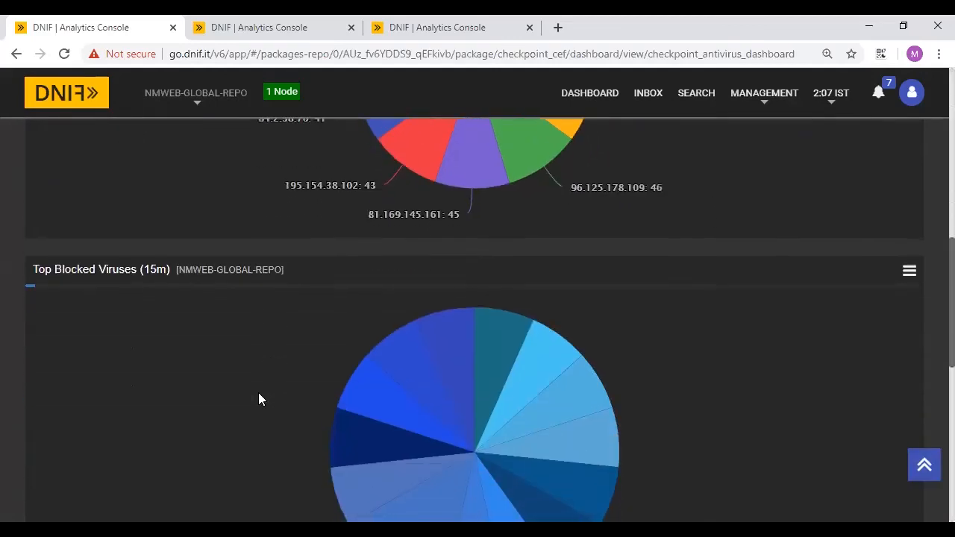
{"action": "scroll", "coordinate": [473, 348], "scroll_direction": "up", "scroll_amount": 10}
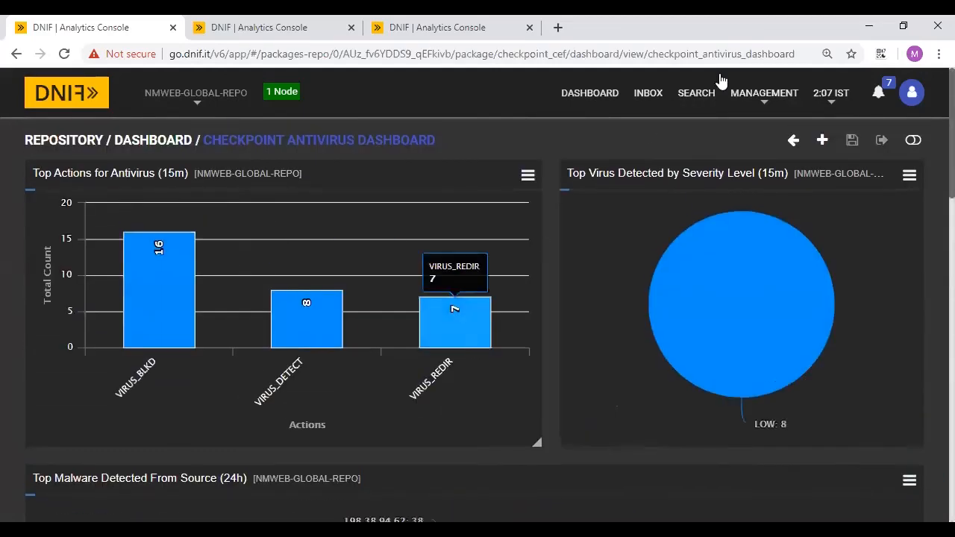
{"action": "left_click", "coordinate": [576, 94]}
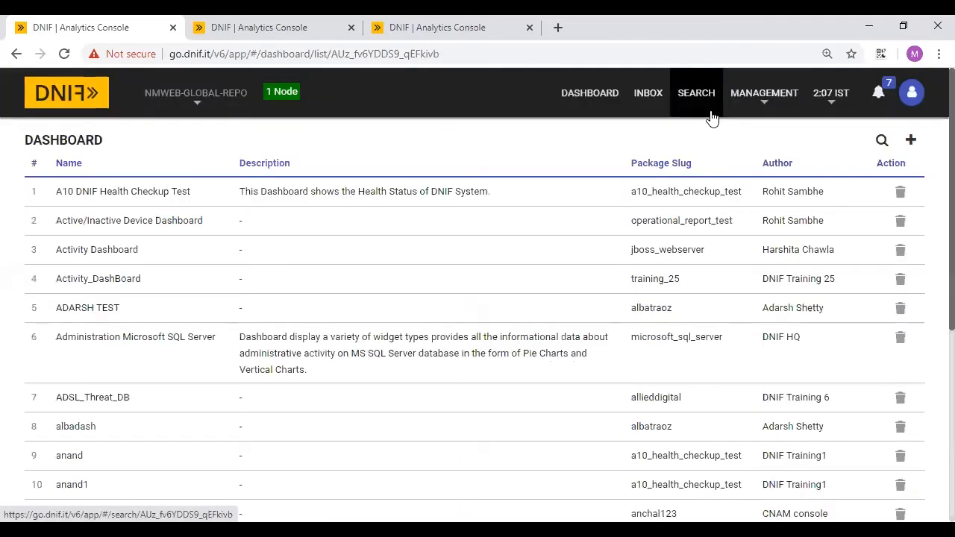
- Filter by 'parsin', review PARSING STATUS DB's three parsing charts, and return to the dashboard list
{"action": "left_click", "coordinate": [880, 142]}
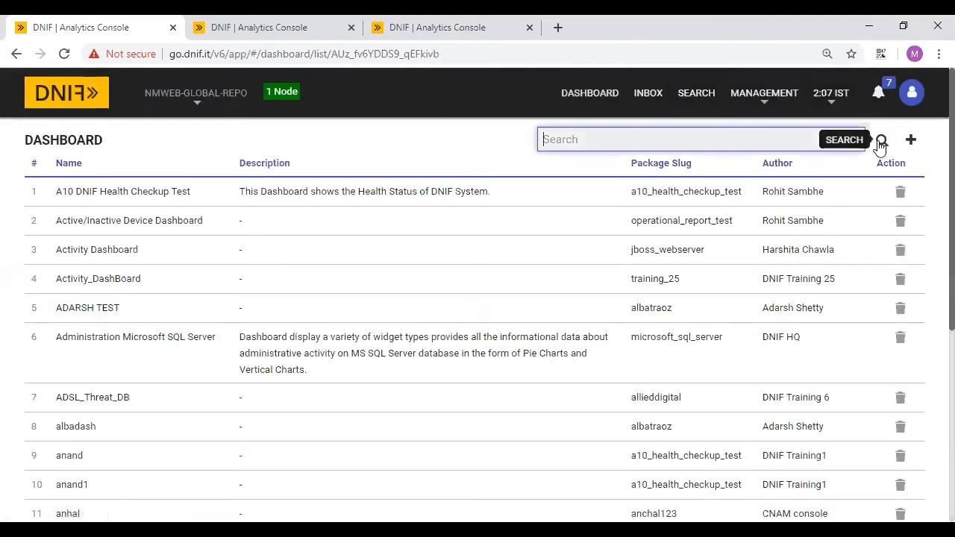
{"action": "type", "text": "parsing"}
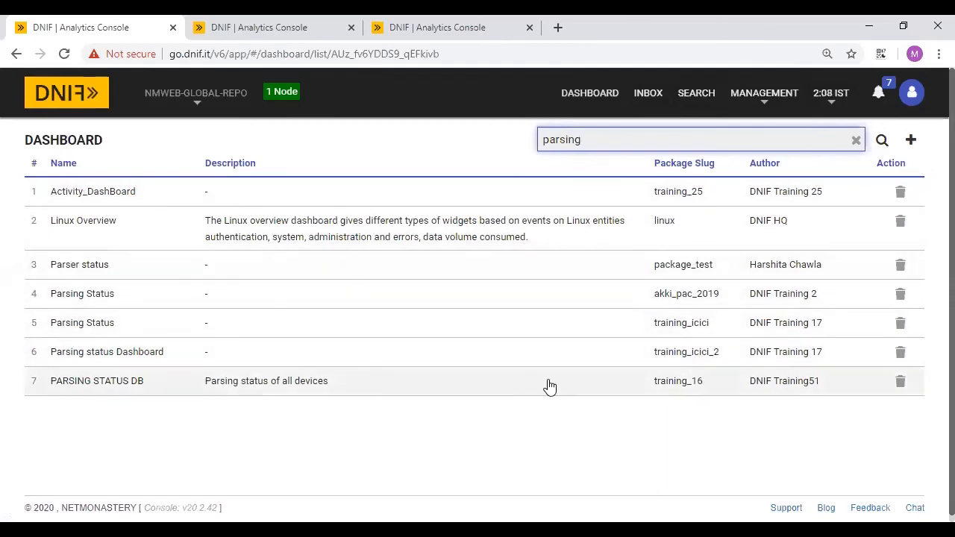
{"action": "left_click", "coordinate": [586, 388]}
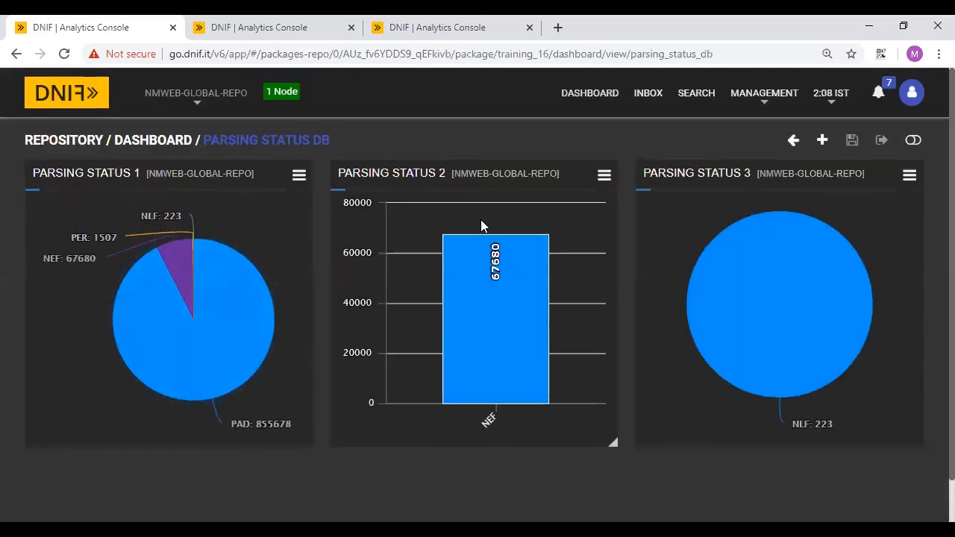
{"action": "mouse_move", "coordinate": [483, 369]}
{"action": "scroll", "coordinate": [722, 326], "scroll_direction": "down", "scroll_amount": 2}
{"action": "scroll", "coordinate": [722, 326], "scroll_direction": "up", "scroll_amount": 2}
{"action": "left_click", "coordinate": [591, 92]}
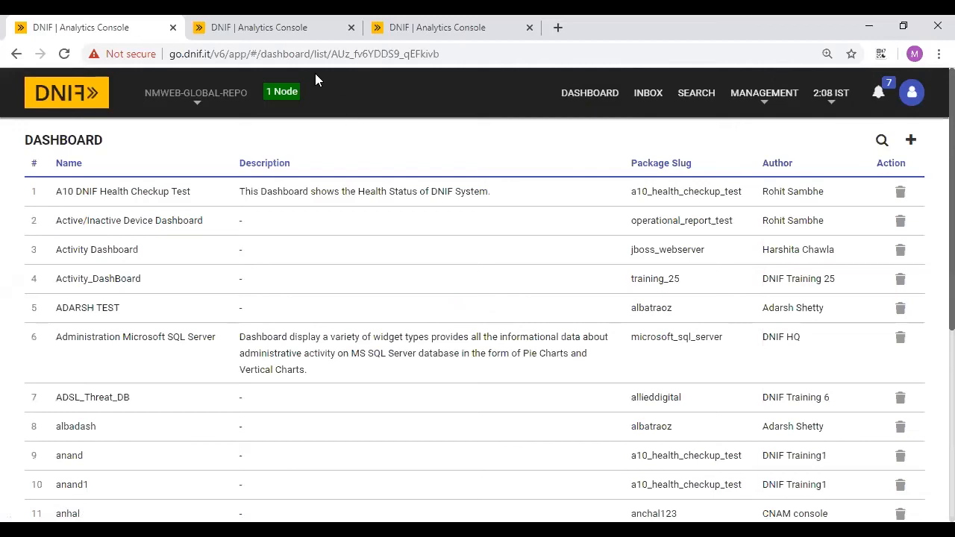
- On the Search page, switch the repository from NMWEB-GLOBAL-REPO to SILVER-SURFER and expand Favorite queries
{"action": "left_click", "coordinate": [697, 97]}
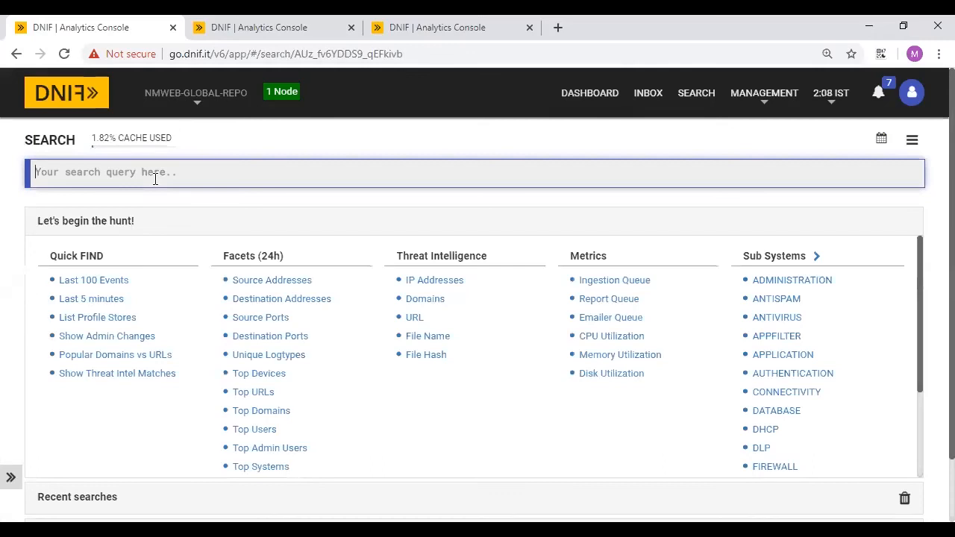
{"action": "left_click", "coordinate": [144, 227]}
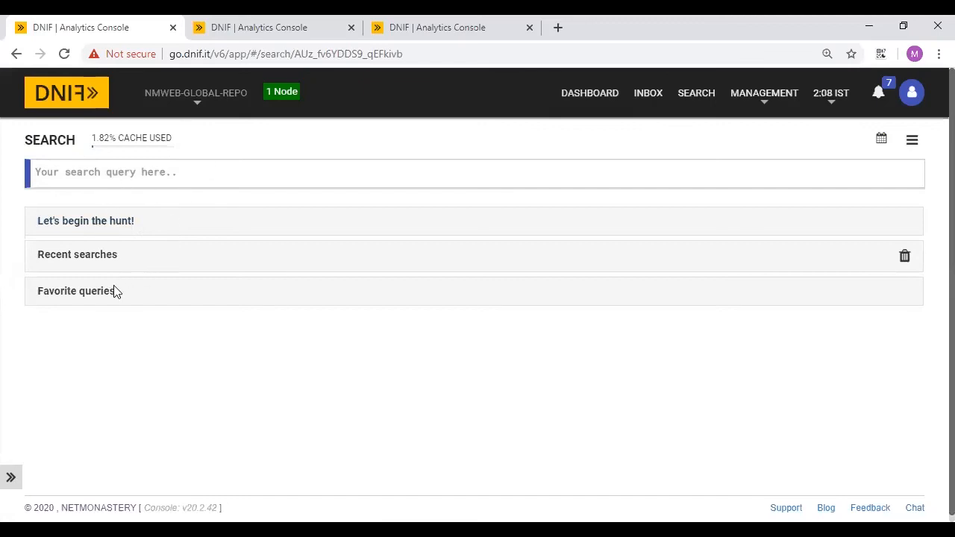
{"action": "left_click", "coordinate": [208, 113]}
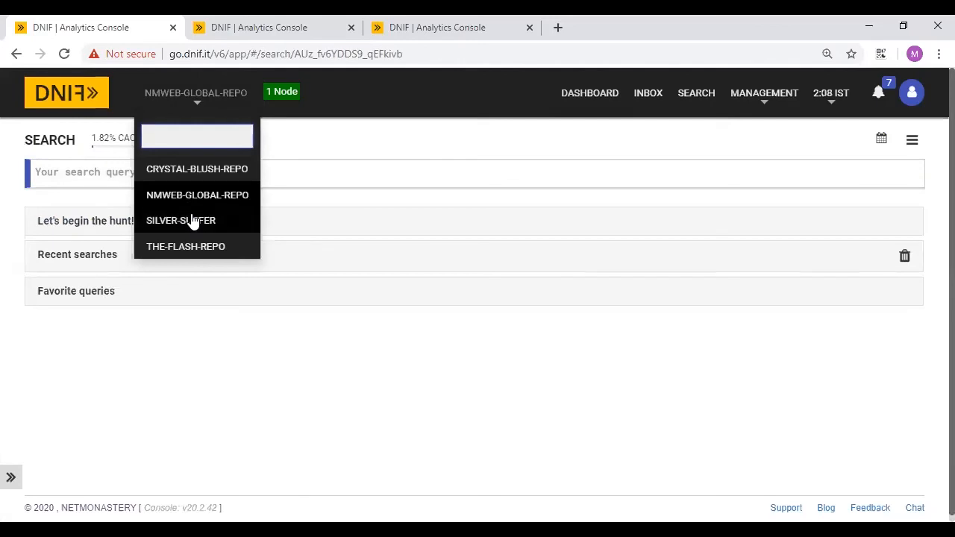
{"action": "left_click", "coordinate": [192, 220]}
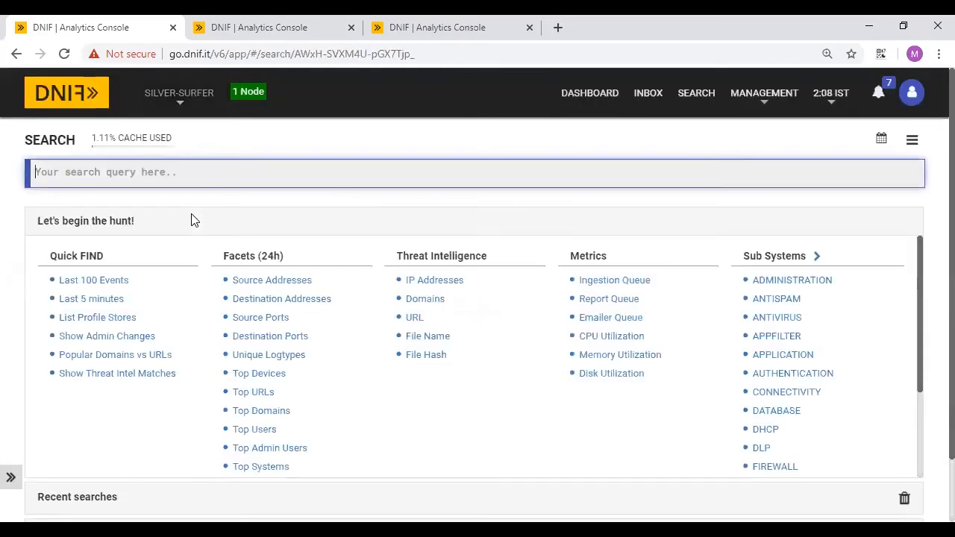
{"action": "left_click", "coordinate": [99, 221]}
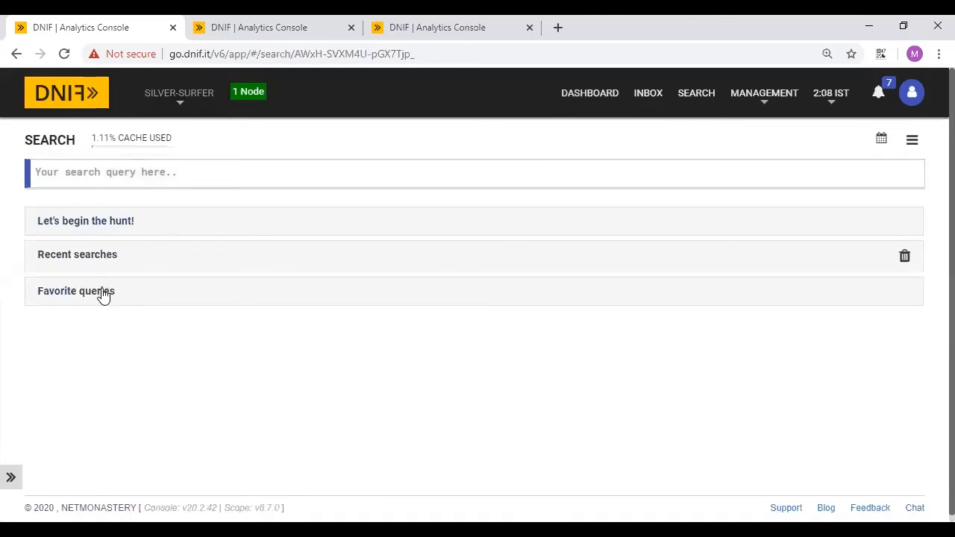
{"action": "left_click", "coordinate": [100, 292]}
- Run the saved '_ml ADT1087 initialize' query so the model reports 'Model Initialized'
{"action": "scroll", "coordinate": [215, 384], "scroll_direction": "down", "scroll_amount": 10}
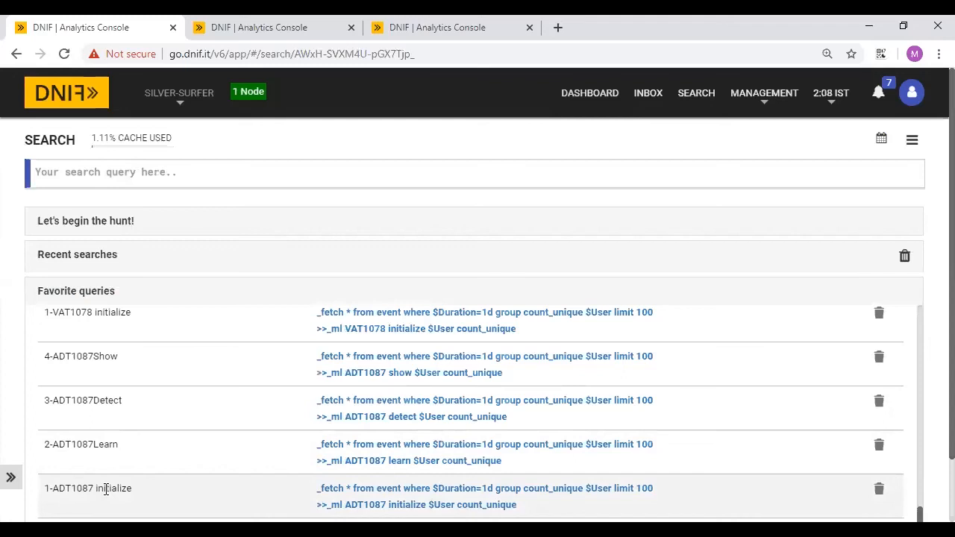
{"action": "scroll", "coordinate": [469, 411], "scroll_direction": "down", "scroll_amount": 2}
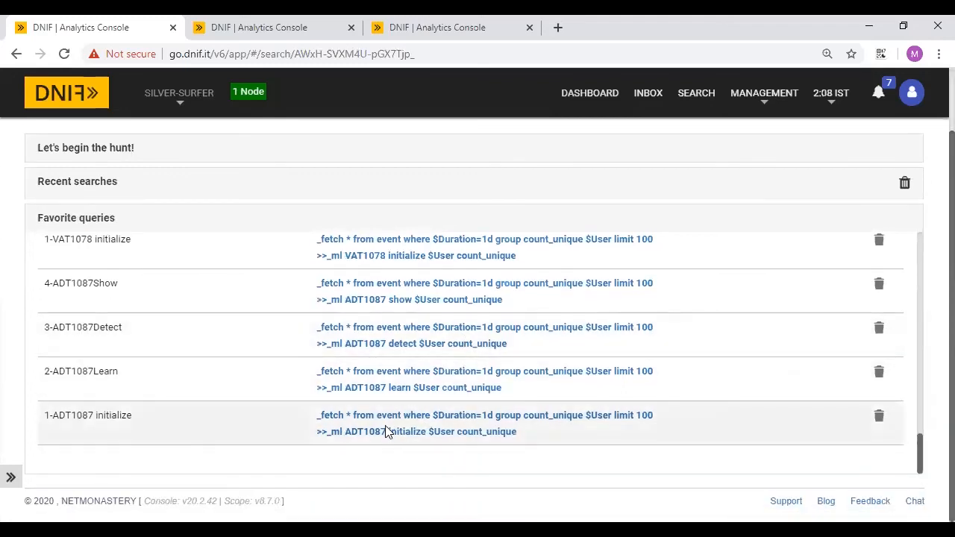
{"action": "scroll", "coordinate": [458, 315], "scroll_direction": "up", "scroll_amount": 10}
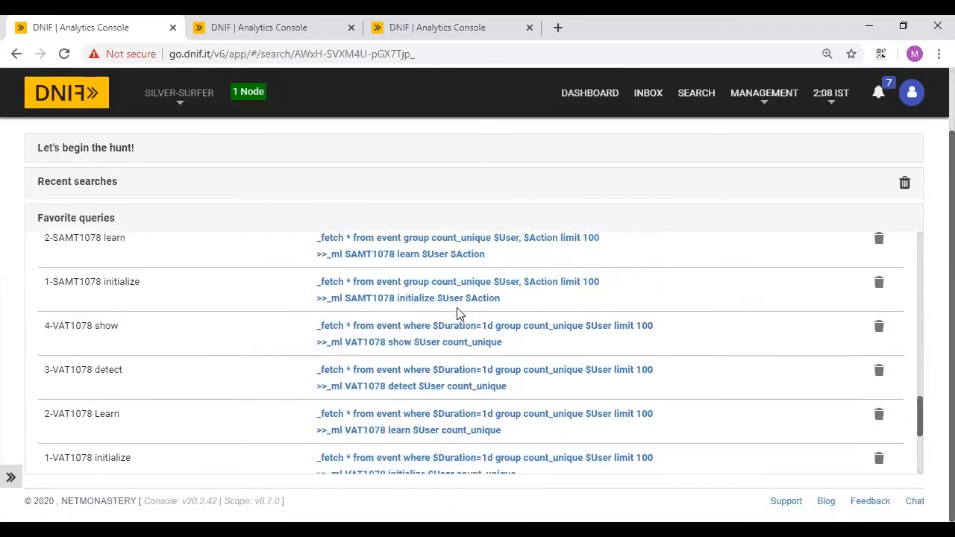
{"action": "scroll", "coordinate": [458, 314], "scroll_direction": "up", "scroll_amount": 3}
{"action": "scroll", "coordinate": [514, 207], "scroll_direction": "up", "scroll_amount": 2}
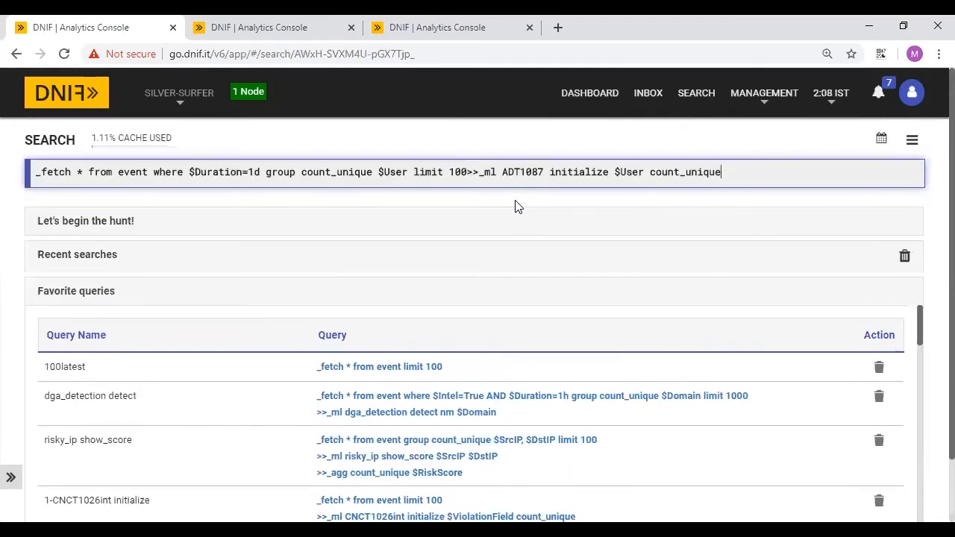
{"action": "double_click", "coordinate": [489, 172]}
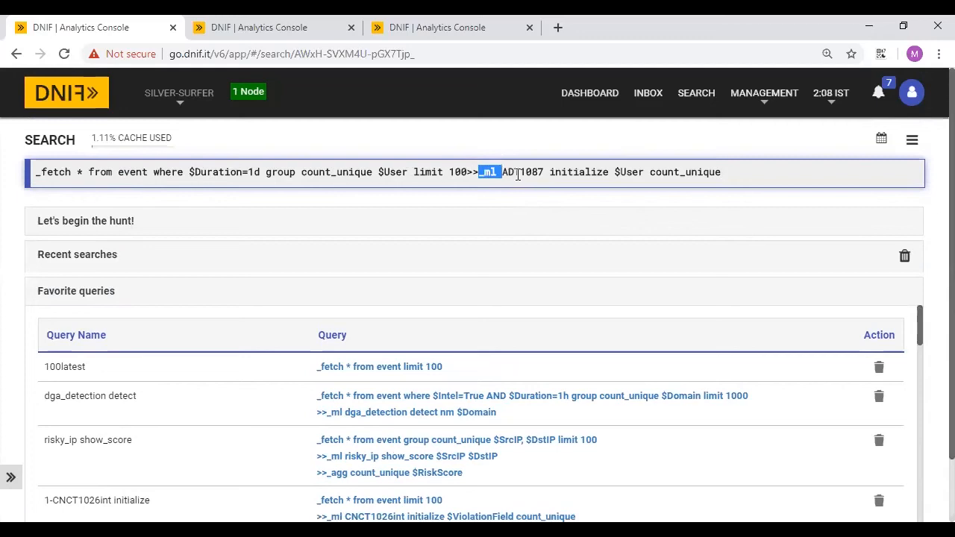
{"action": "double_click", "coordinate": [520, 172]}
{"action": "double_click", "coordinate": [568, 172]}
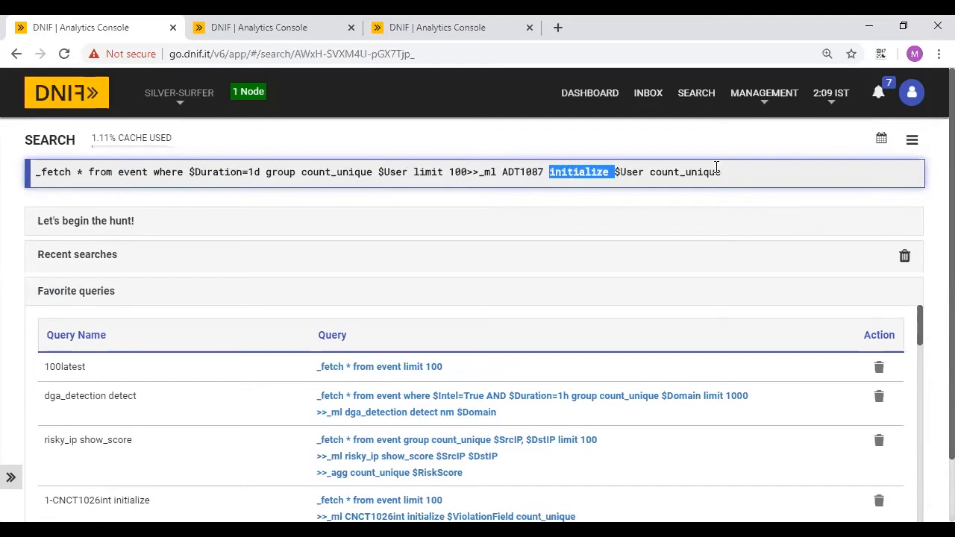
{"action": "left_click", "coordinate": [746, 170]}
{"action": "key", "text": "Return"}
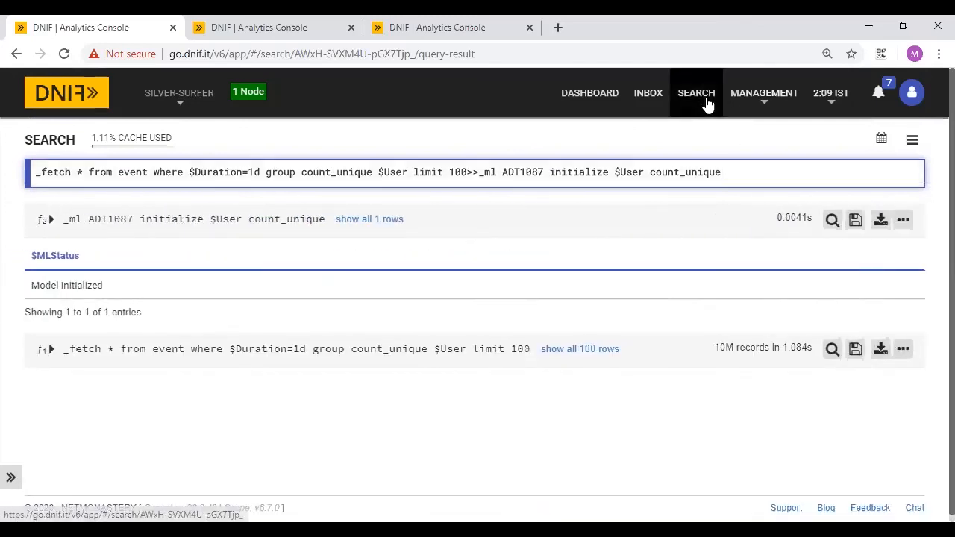
- Open a fresh empty Search page with the quick-start lists collapsed
{"action": "left_click", "coordinate": [707, 105]}
{"action": "scroll", "coordinate": [376, 330], "scroll_direction": "down", "scroll_amount": 3}
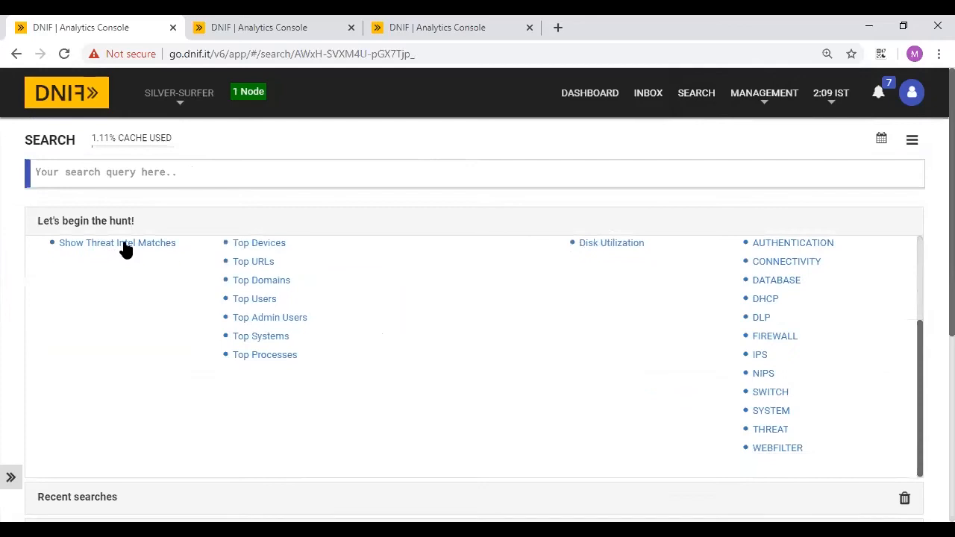
{"action": "left_click", "coordinate": [89, 228]}
- Run the saved 2-ADT1087Learn query until 'Model trained' appears, then reset to a blank search
{"action": "scroll", "coordinate": [235, 328], "scroll_direction": "down", "scroll_amount": 10}
{"action": "scroll", "coordinate": [234, 328], "scroll_direction": "down", "scroll_amount": 2}
{"action": "scroll", "coordinate": [921, 417], "scroll_direction": "down", "scroll_amount": 1}
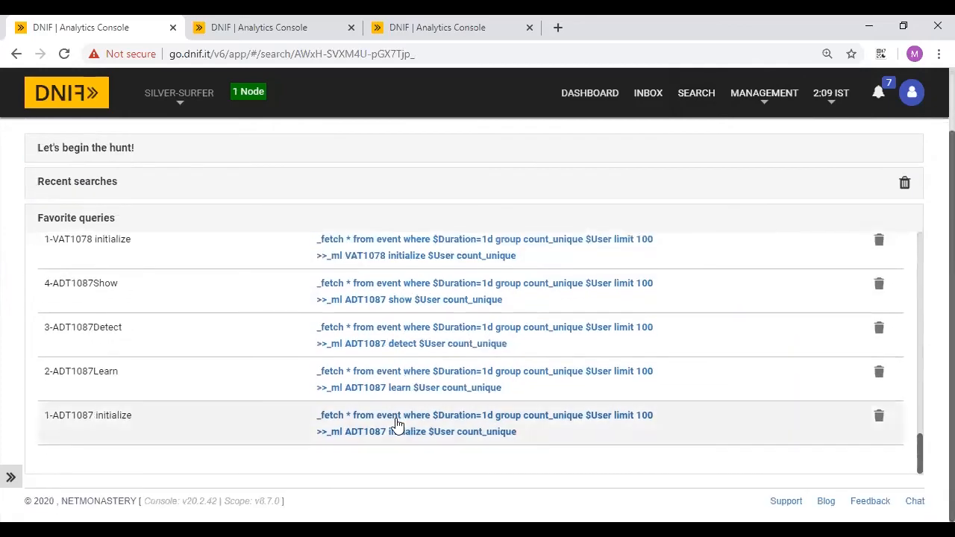
{"action": "left_click", "coordinate": [403, 380]}
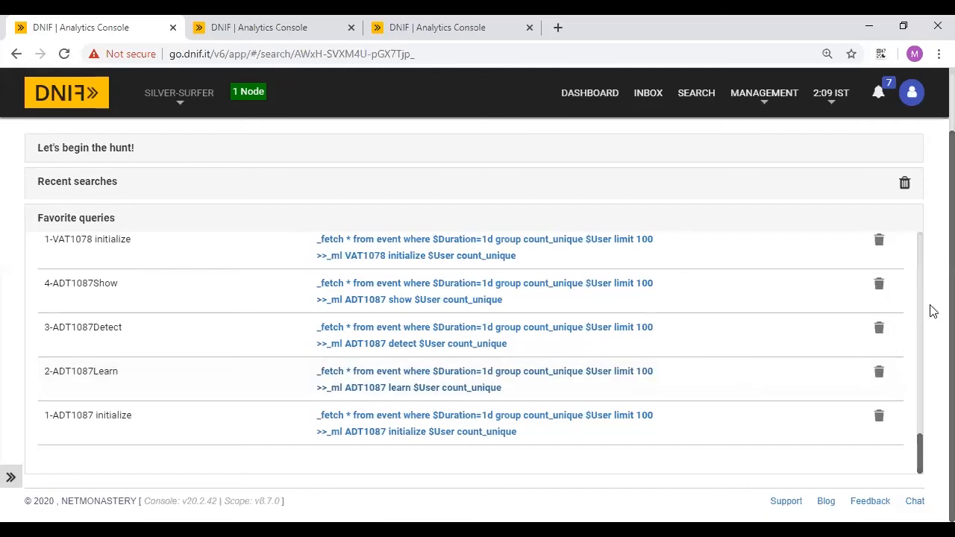
{"action": "left_click", "coordinate": [688, 171]}
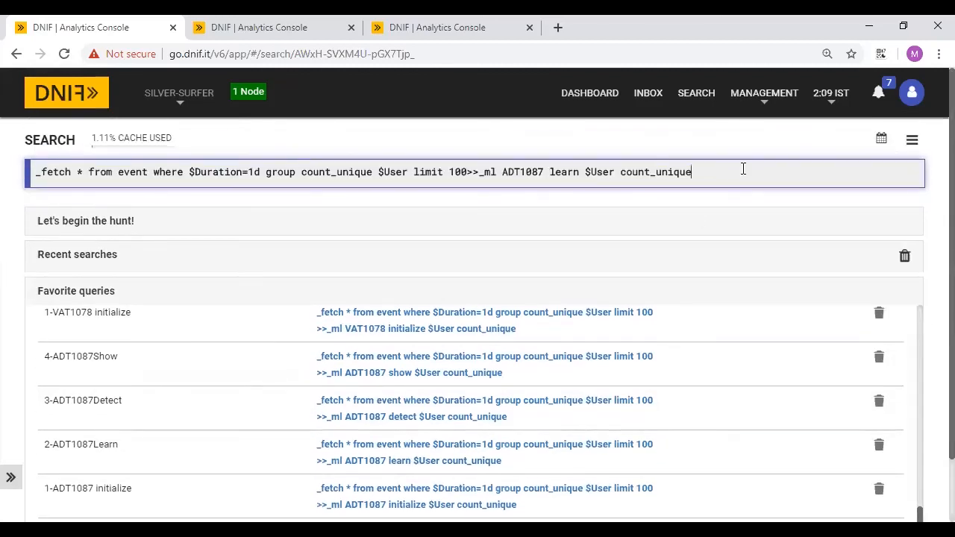
{"action": "key", "text": "Return"}
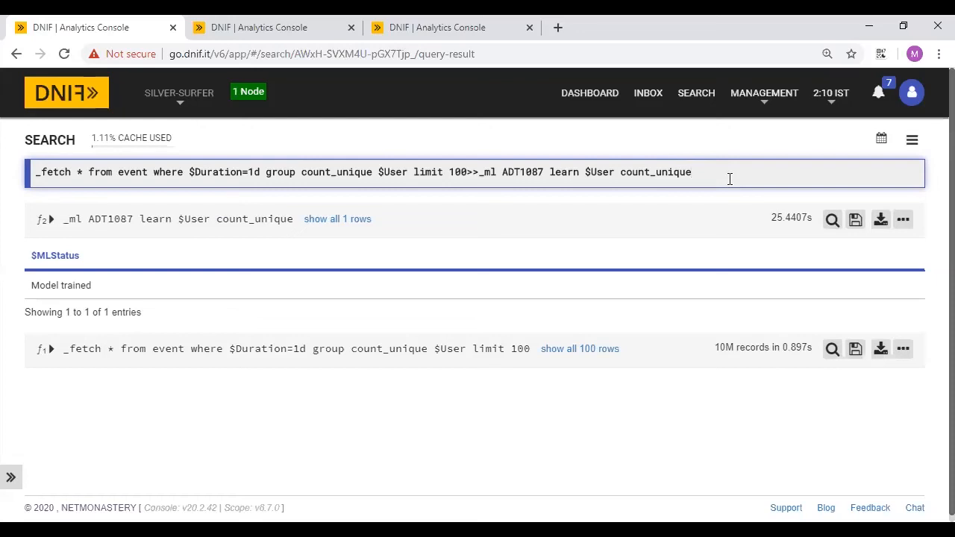
{"action": "left_click", "coordinate": [695, 95]}
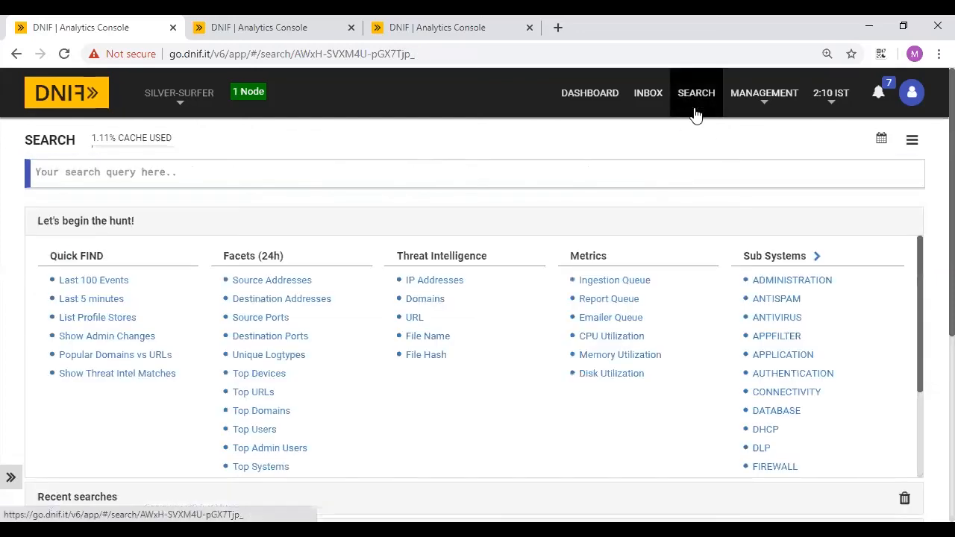
- Run 3-ADT1087Detect, returning 90 SUSPICIOUS user rows with deviation scores, then reset the search
{"action": "left_click", "coordinate": [105, 220]}
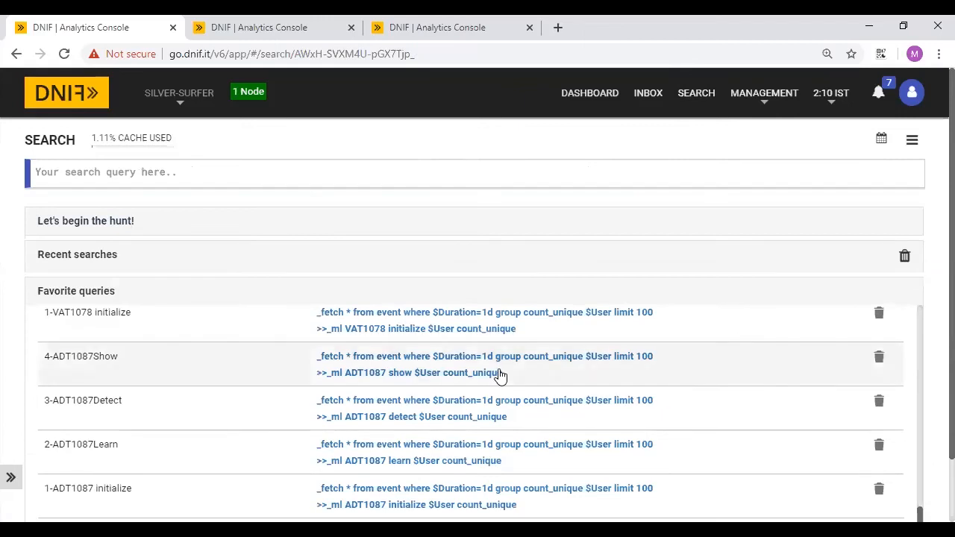
{"action": "scroll", "coordinate": [499, 375], "scroll_direction": "down", "scroll_amount": 1}
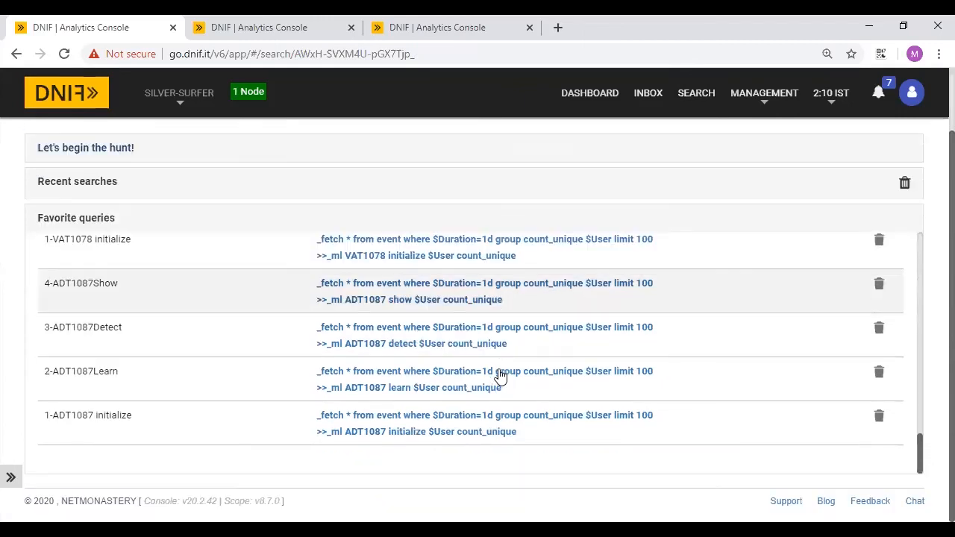
{"action": "left_click", "coordinate": [469, 336]}
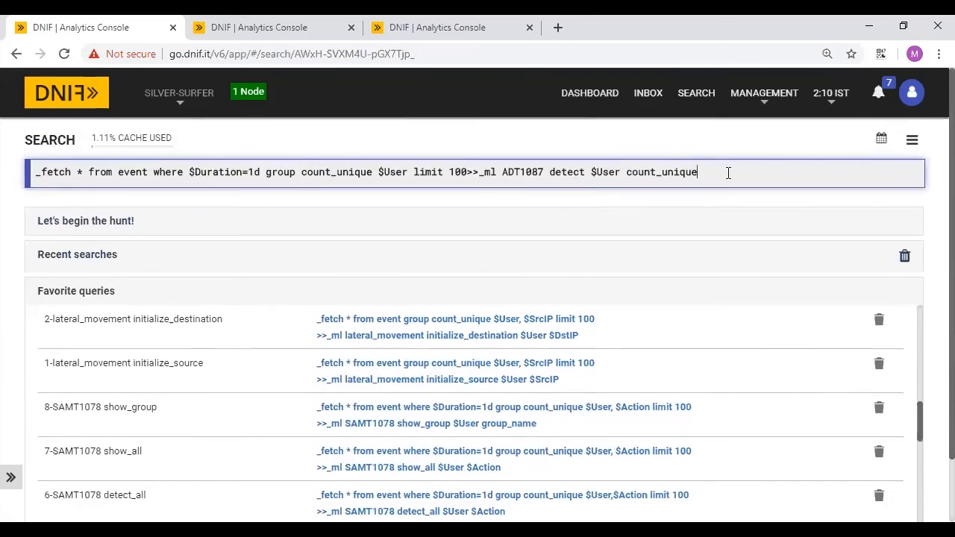
{"action": "key", "text": "Return"}
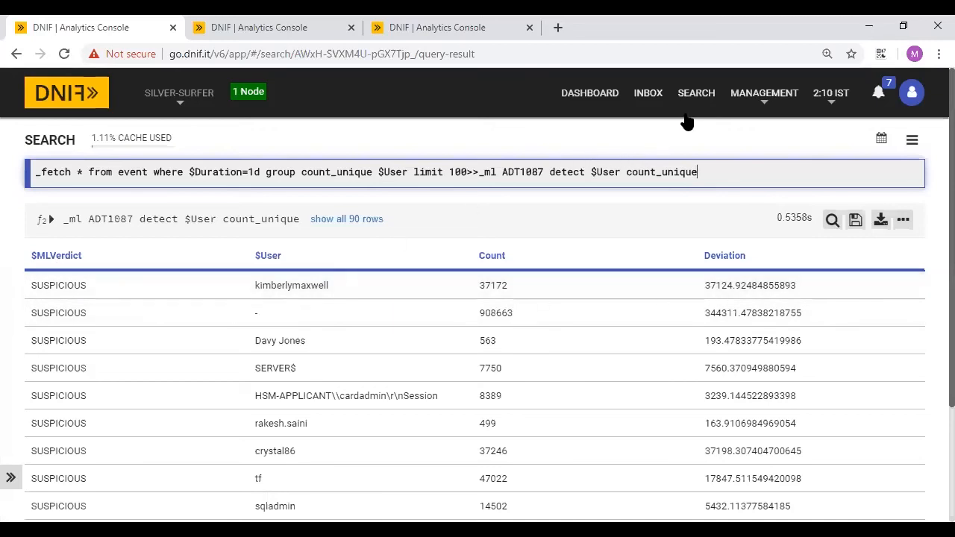
{"action": "left_click", "coordinate": [705, 97]}
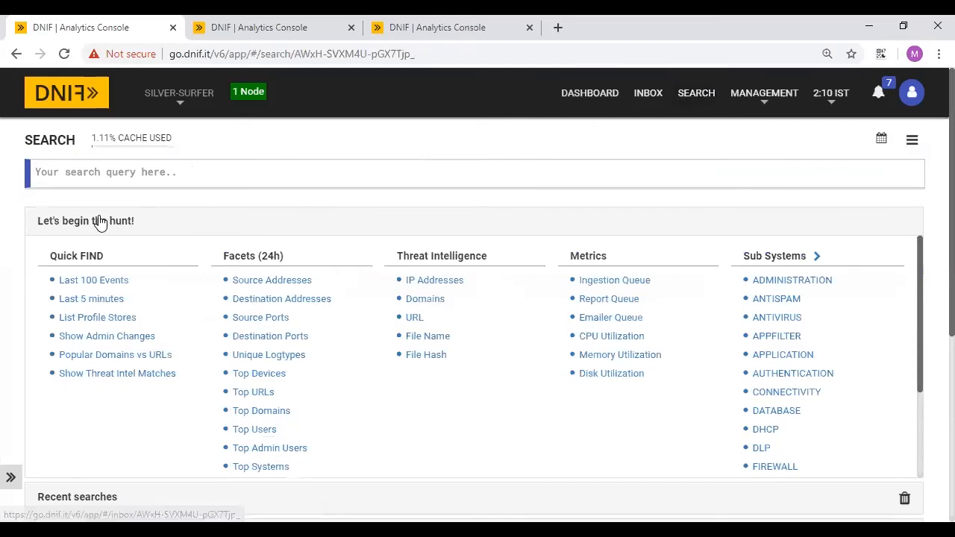
- Run the saved 4-ADT1087Show query (13290 rows of per-user baseline and variance), then clear the search
{"action": "left_click", "coordinate": [99, 222]}
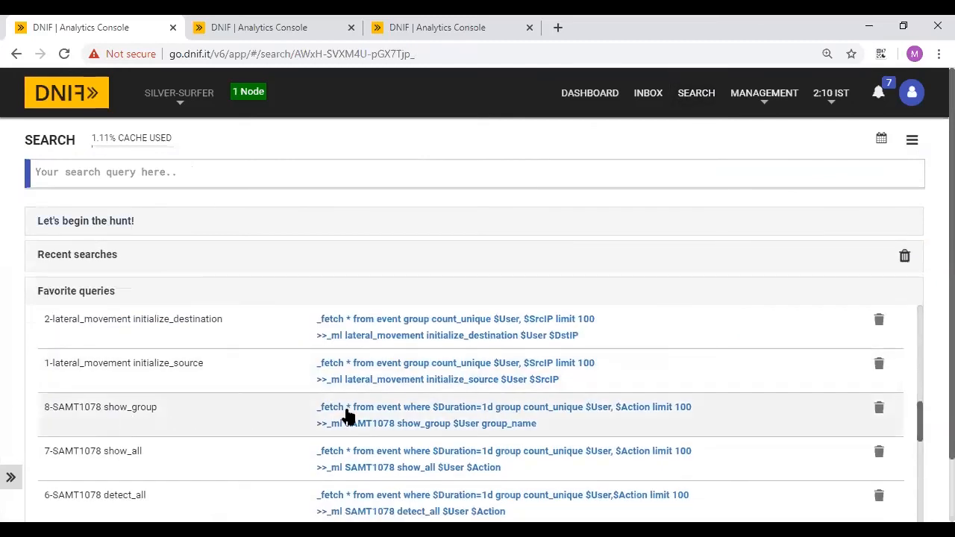
{"action": "scroll", "coordinate": [295, 425], "scroll_direction": "down", "scroll_amount": 10}
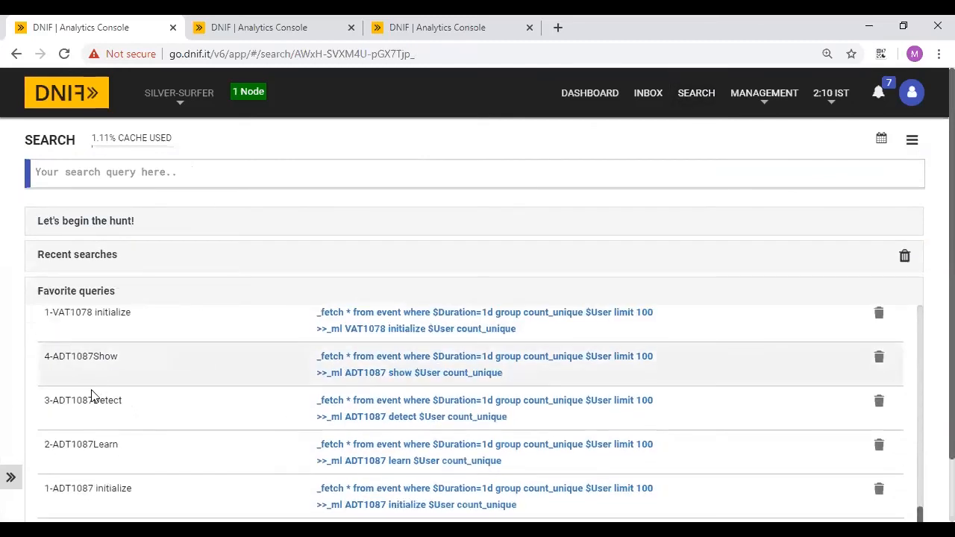
{"action": "left_click", "coordinate": [426, 366]}
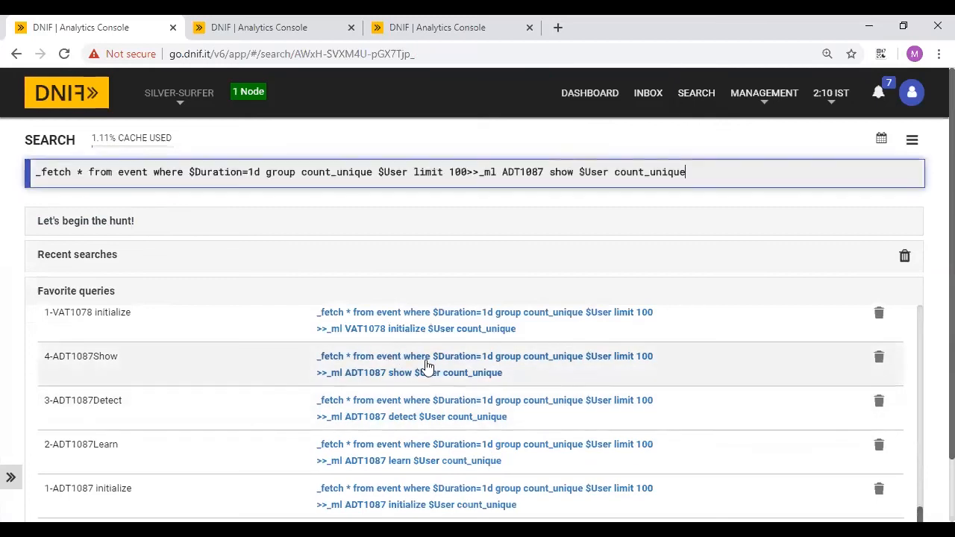
{"action": "left_click", "coordinate": [720, 170]}
{"action": "key", "text": "Return"}
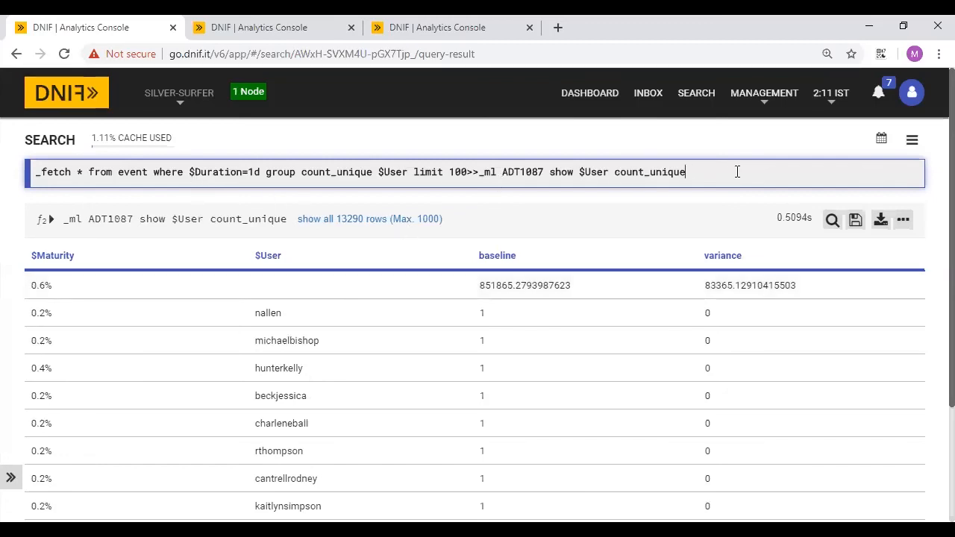
{"action": "left_click", "coordinate": [696, 96]}
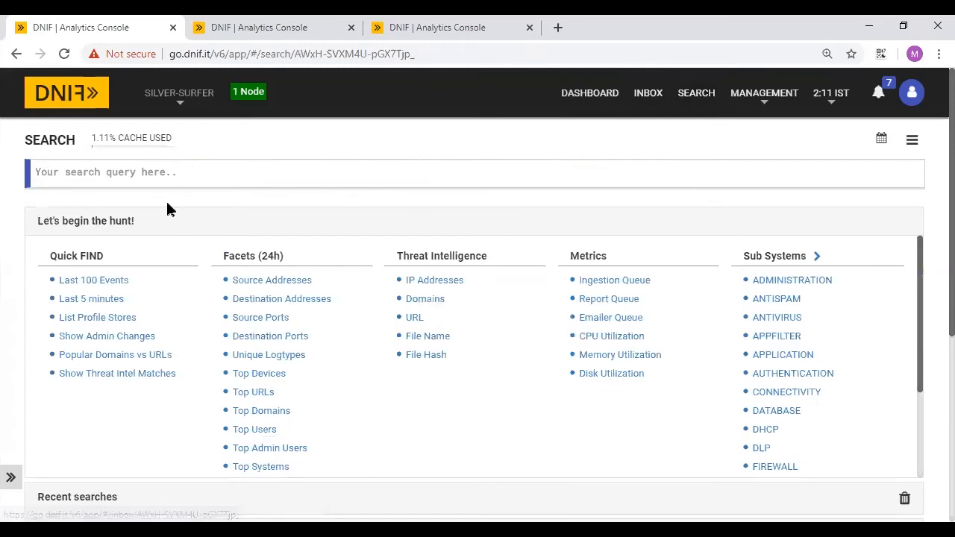
- Run the saved dga_detection detect query, which returns 0 rows, and select its $Intel=True AND condition
{"action": "left_click", "coordinate": [155, 230]}
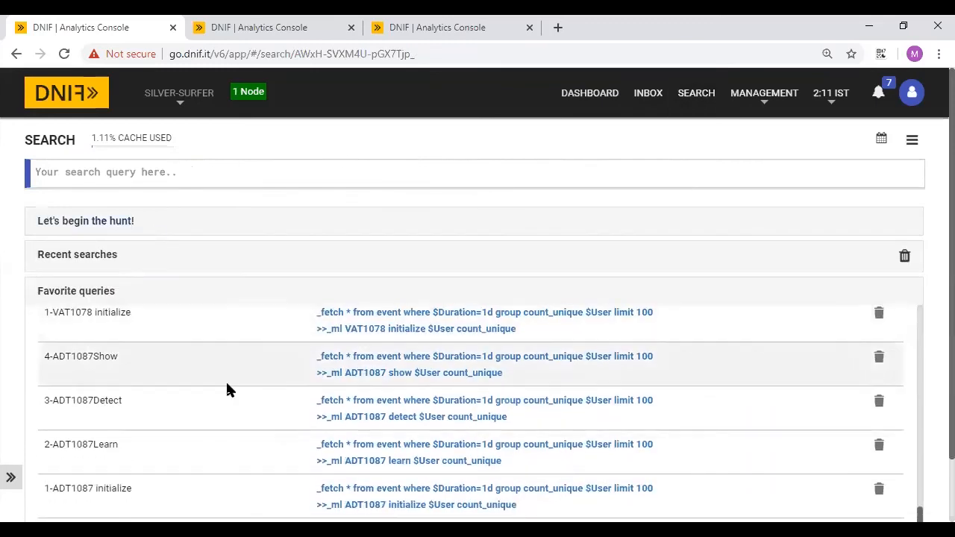
{"action": "scroll", "coordinate": [229, 388], "scroll_direction": "down", "scroll_amount": 2}
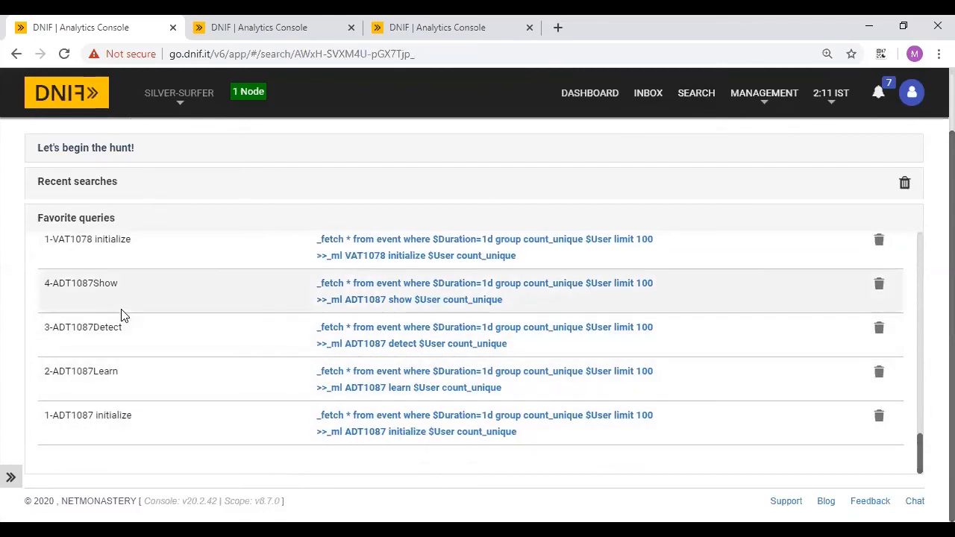
{"action": "scroll", "coordinate": [121, 313], "scroll_direction": "up", "scroll_amount": 4}
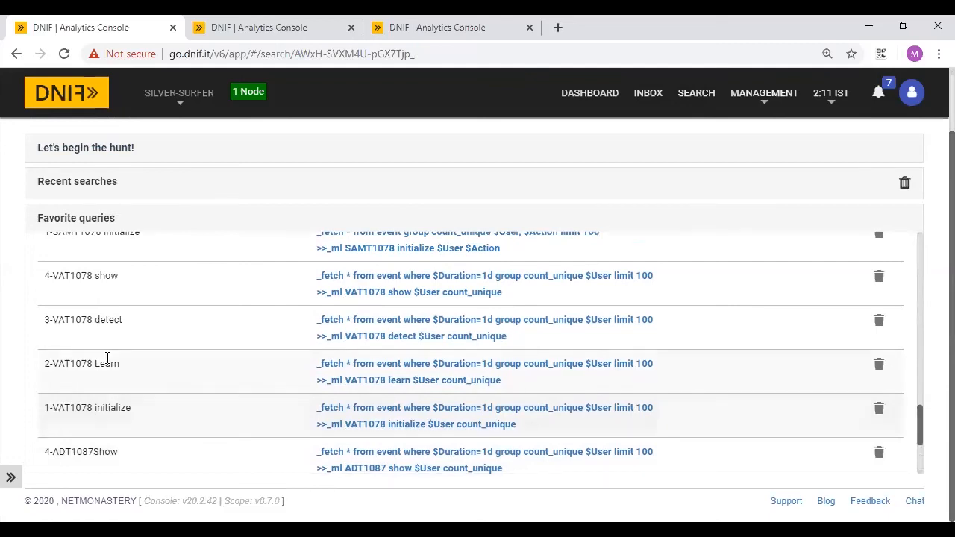
{"action": "scroll", "coordinate": [94, 345], "scroll_direction": "up", "scroll_amount": 1}
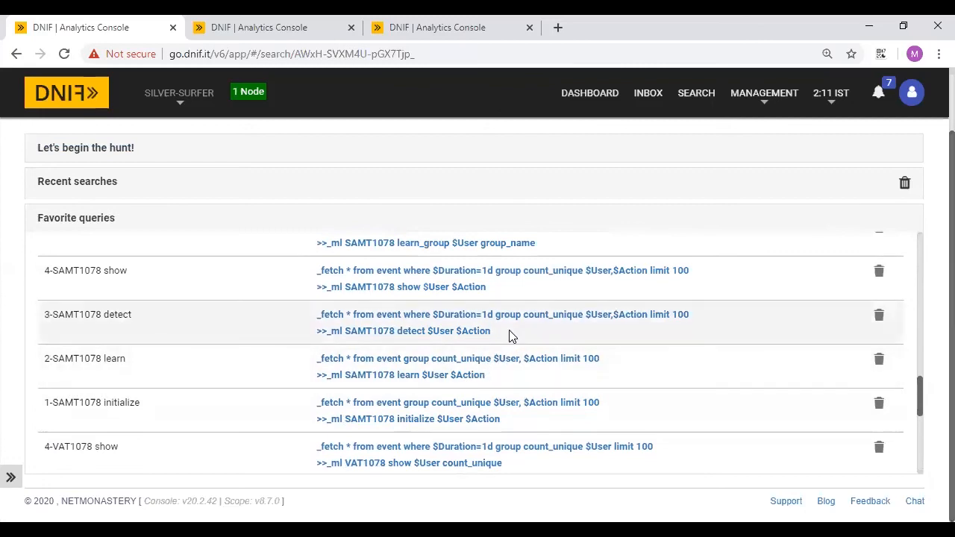
{"action": "scroll", "coordinate": [512, 336], "scroll_direction": "up", "scroll_amount": 10}
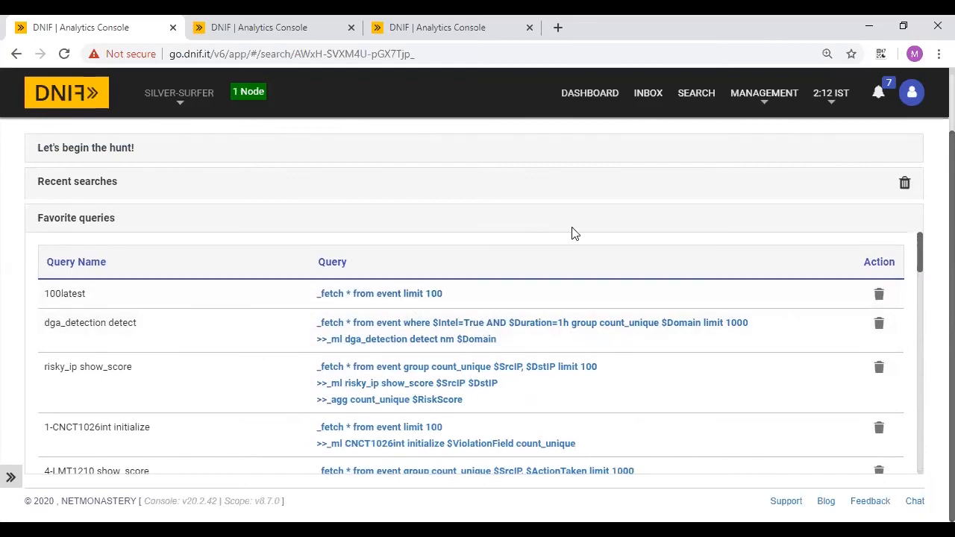
{"action": "scroll", "coordinate": [571, 231], "scroll_direction": "up", "scroll_amount": 1}
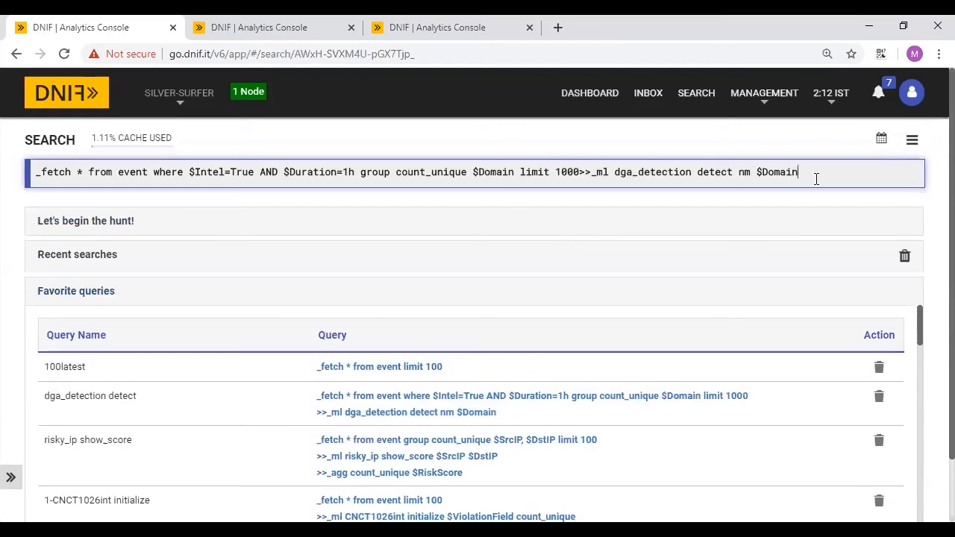
{"action": "key", "text": "Return"}
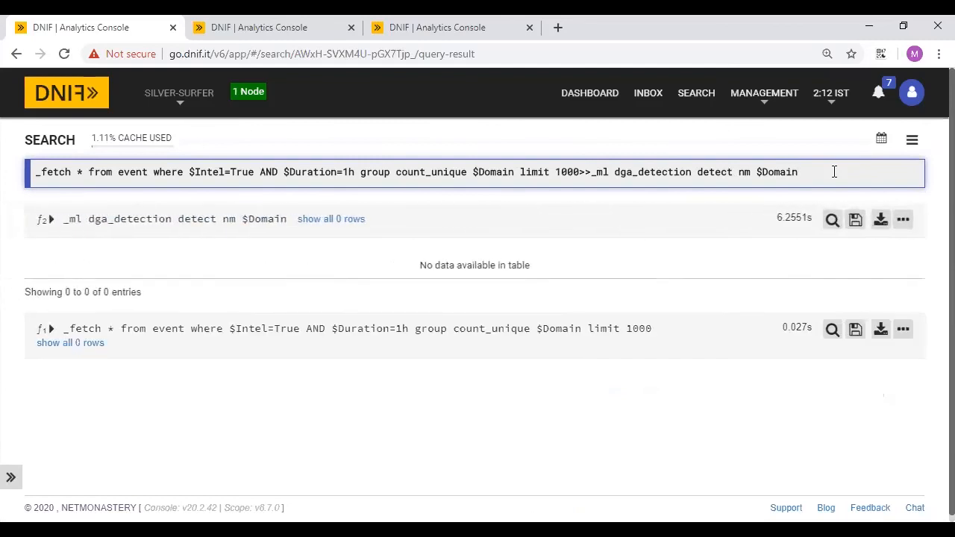
{"action": "left_click_drag", "start_coordinate": [189, 172], "coordinate": [279, 173]}
- Delete '$Intel=True AND' and rerun to get GOOD/BAD verdicts for 1000 domains, then clear the search
{"action": "key", "text": "BackSpace"}
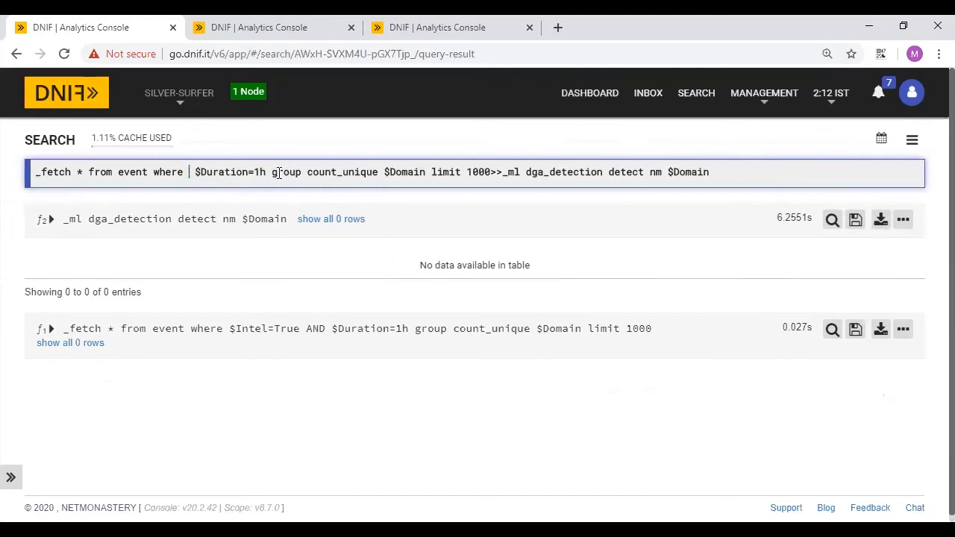
{"action": "key", "text": "Return"}
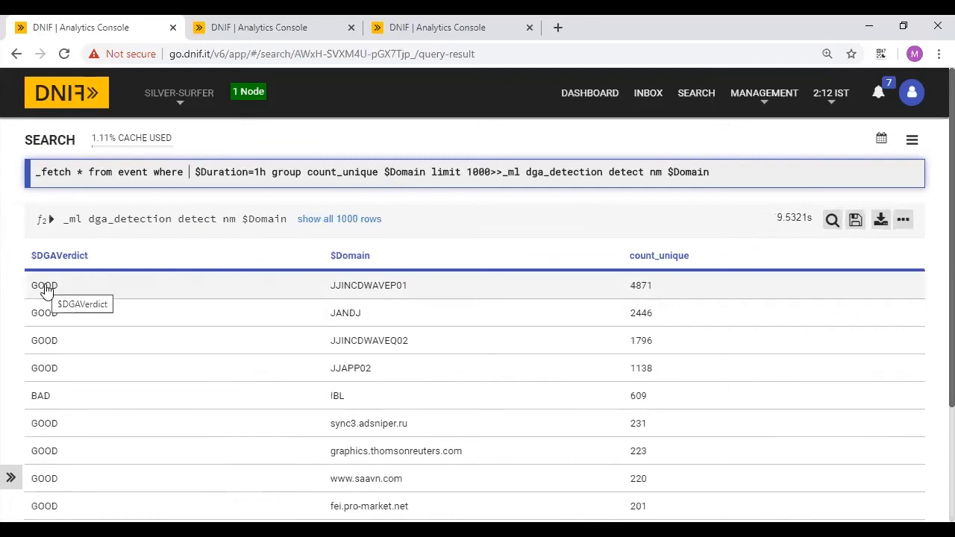
{"action": "scroll", "coordinate": [362, 358], "scroll_direction": "down", "scroll_amount": 1}
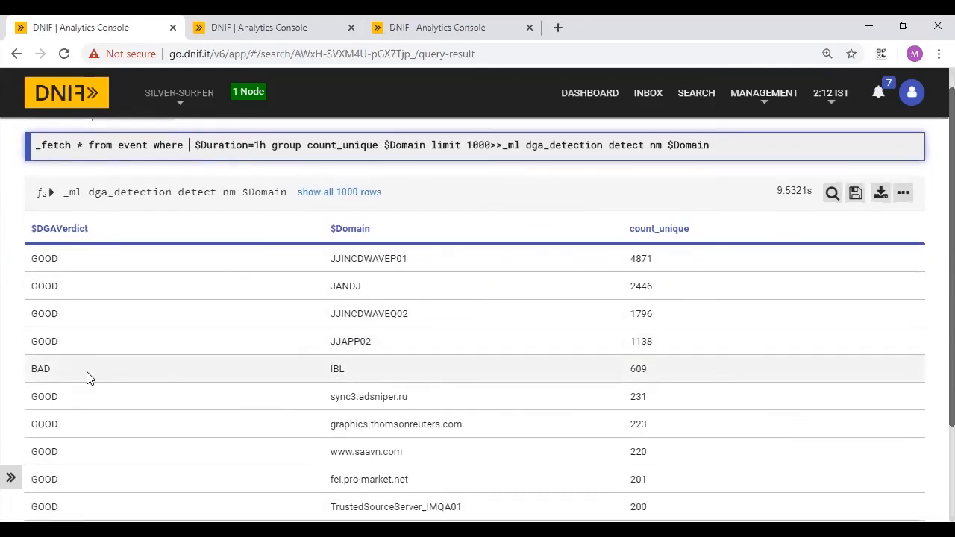
{"action": "scroll", "coordinate": [294, 357], "scroll_direction": "down", "scroll_amount": 5}
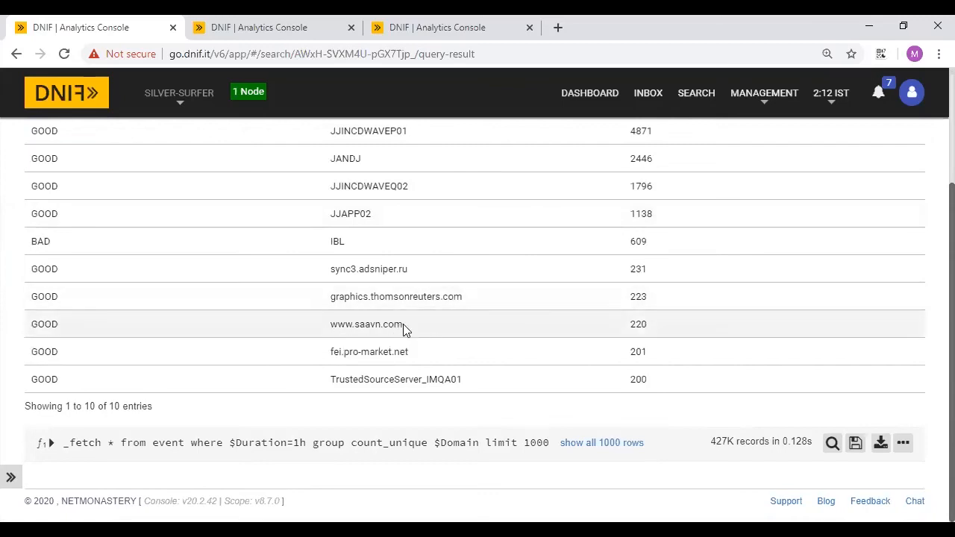
{"action": "scroll", "coordinate": [571, 351], "scroll_direction": "up", "scroll_amount": 5}
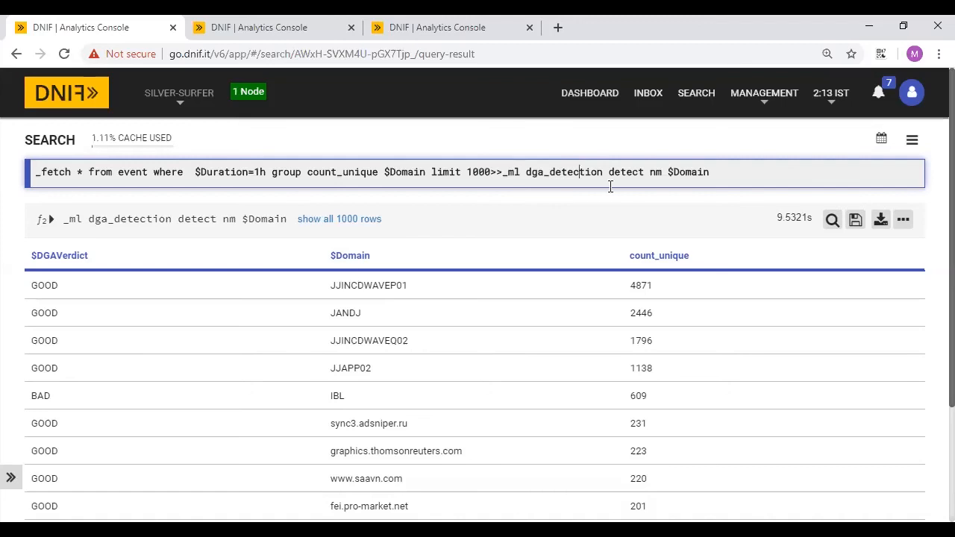
{"action": "left_click", "coordinate": [688, 99]}
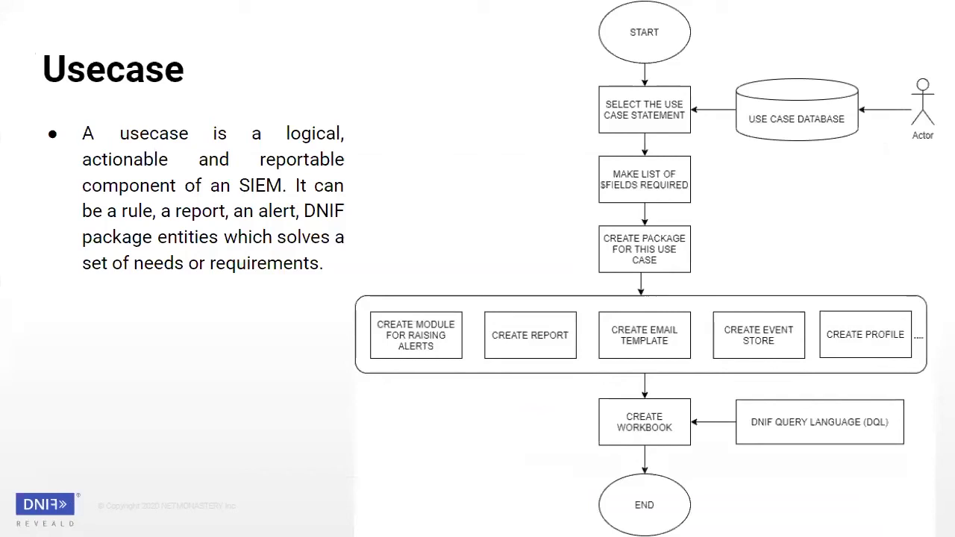
- Advance the presentation to slide 18, the DNIF Reveald POLL section slide
{"action": "key", "text": "Right"}
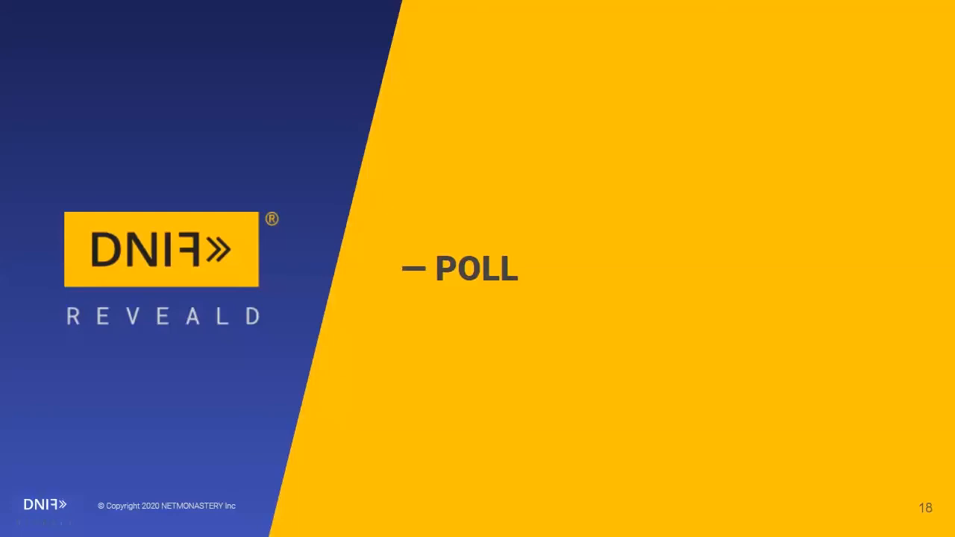
{"action": "mouse_move", "coordinate": [539, 424]}
{"action": "key", "text": "super"}
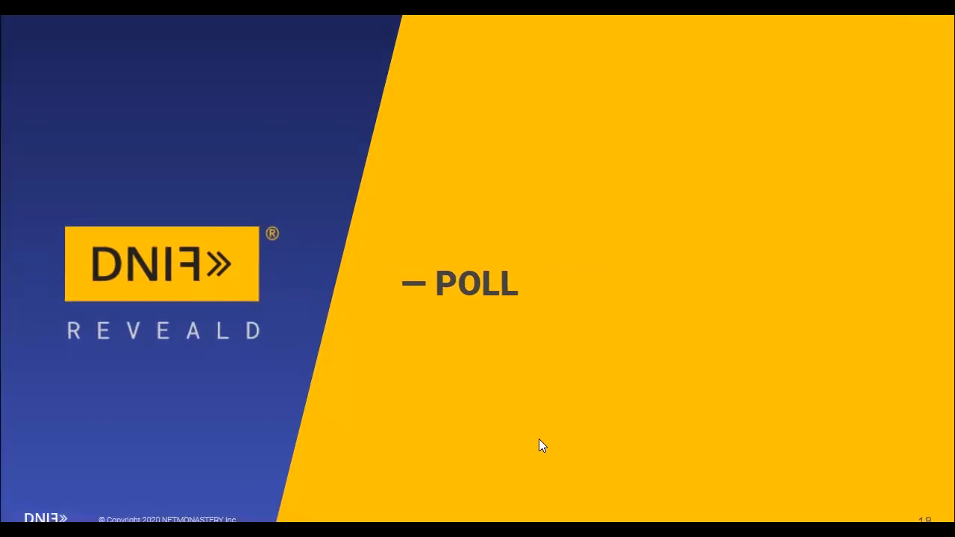